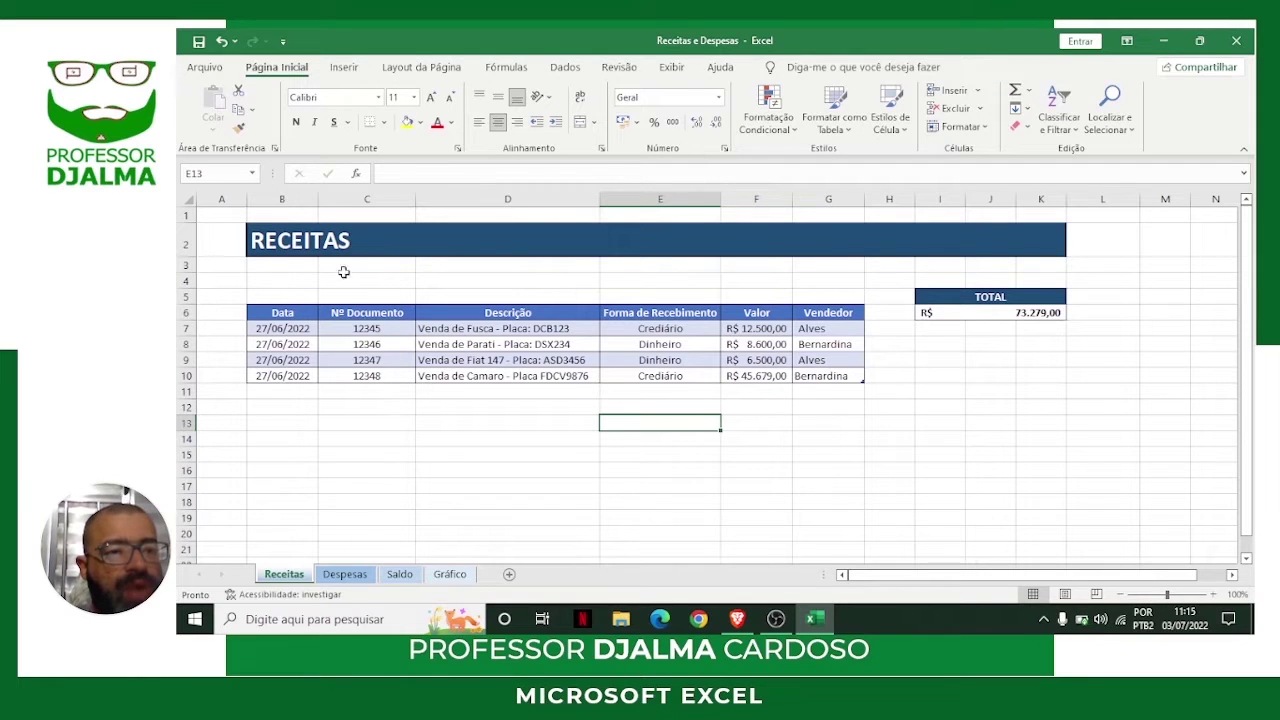
Look through the Receitas, Despesas, Saldo and Gráfico sheets of the finished workbook to examine their tables, totals and chart.
{"action": "left_click", "coordinate": [345, 574]}
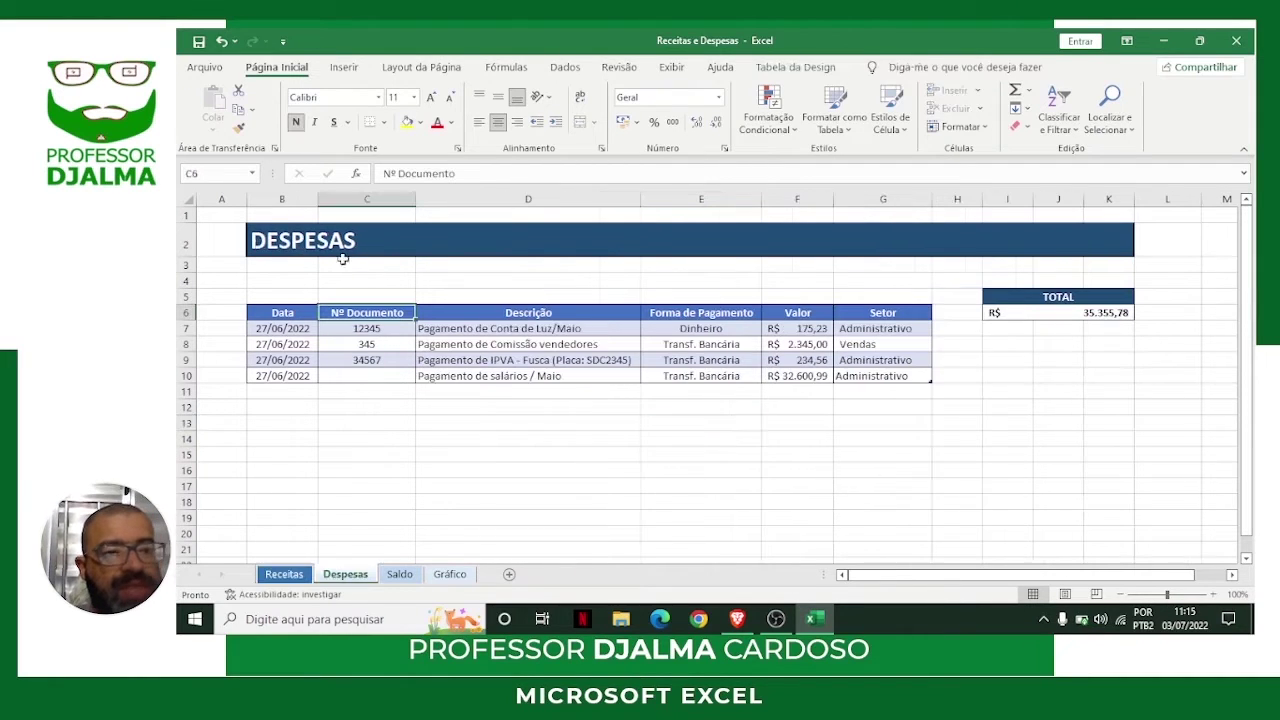
{"action": "left_click", "coordinate": [400, 575]}
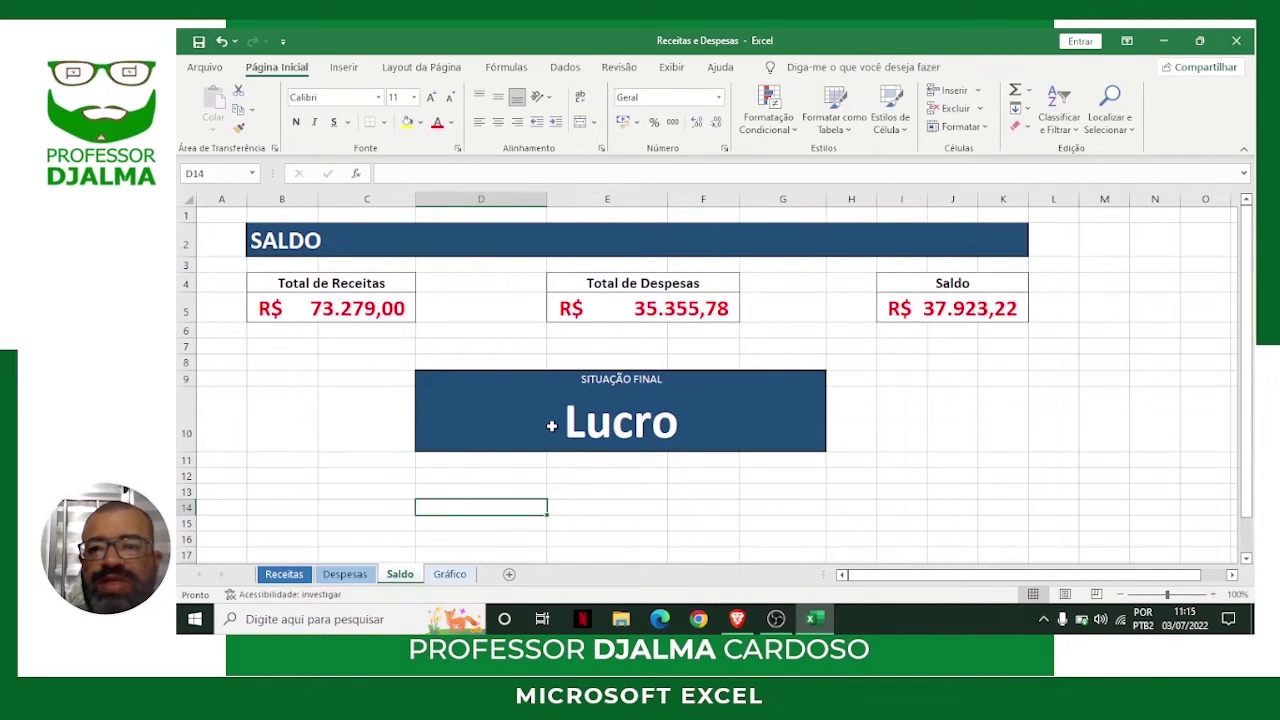
{"action": "left_click", "coordinate": [452, 575]}
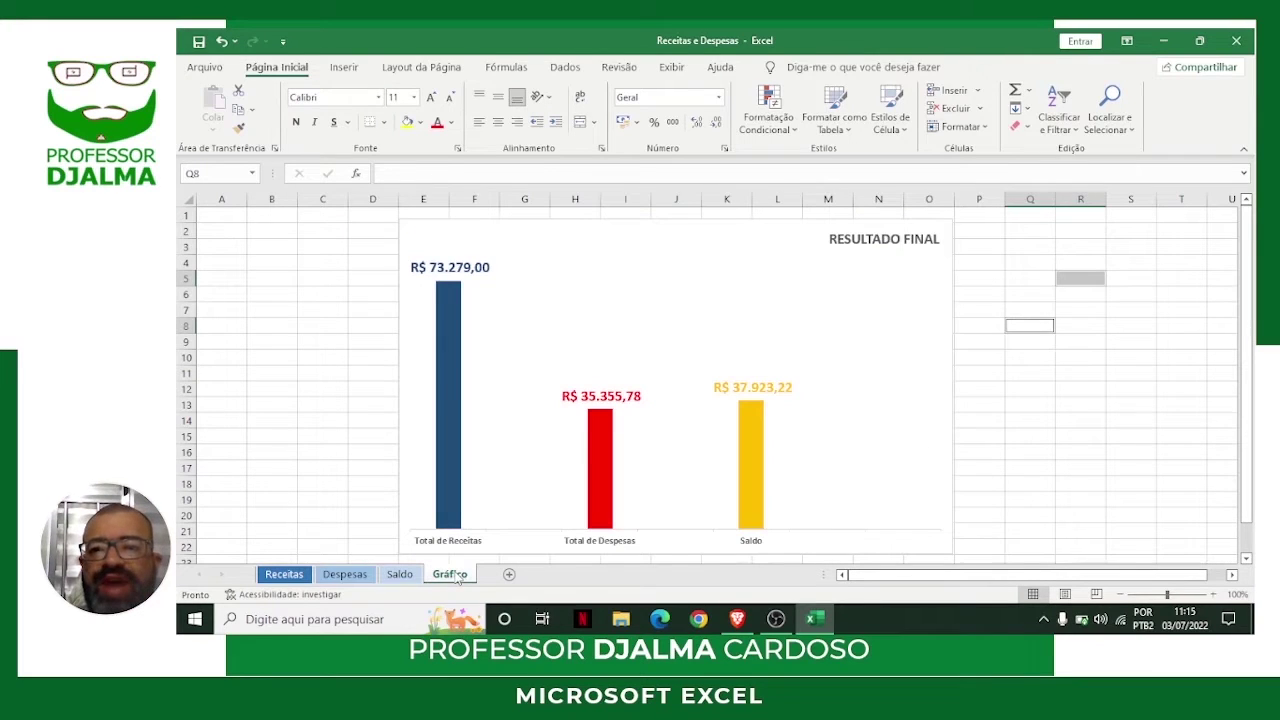
{"action": "left_click", "coordinate": [345, 575]}
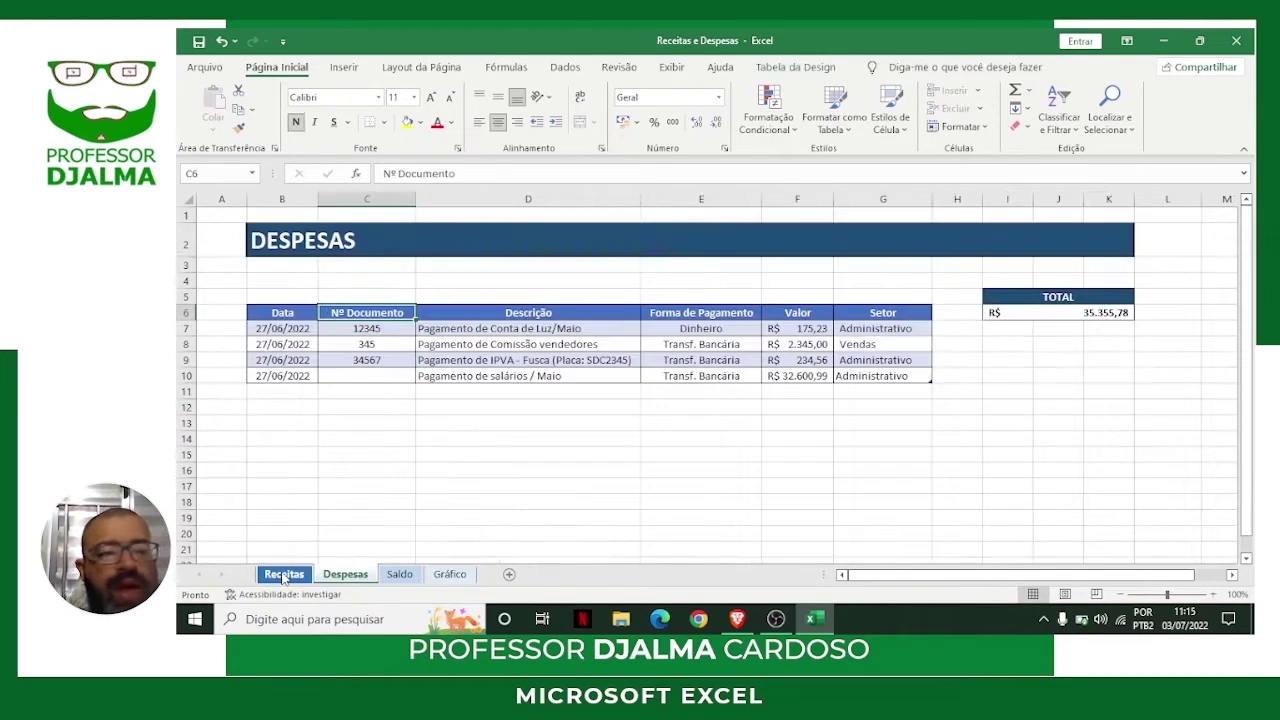
{"action": "left_click", "coordinate": [284, 576]}
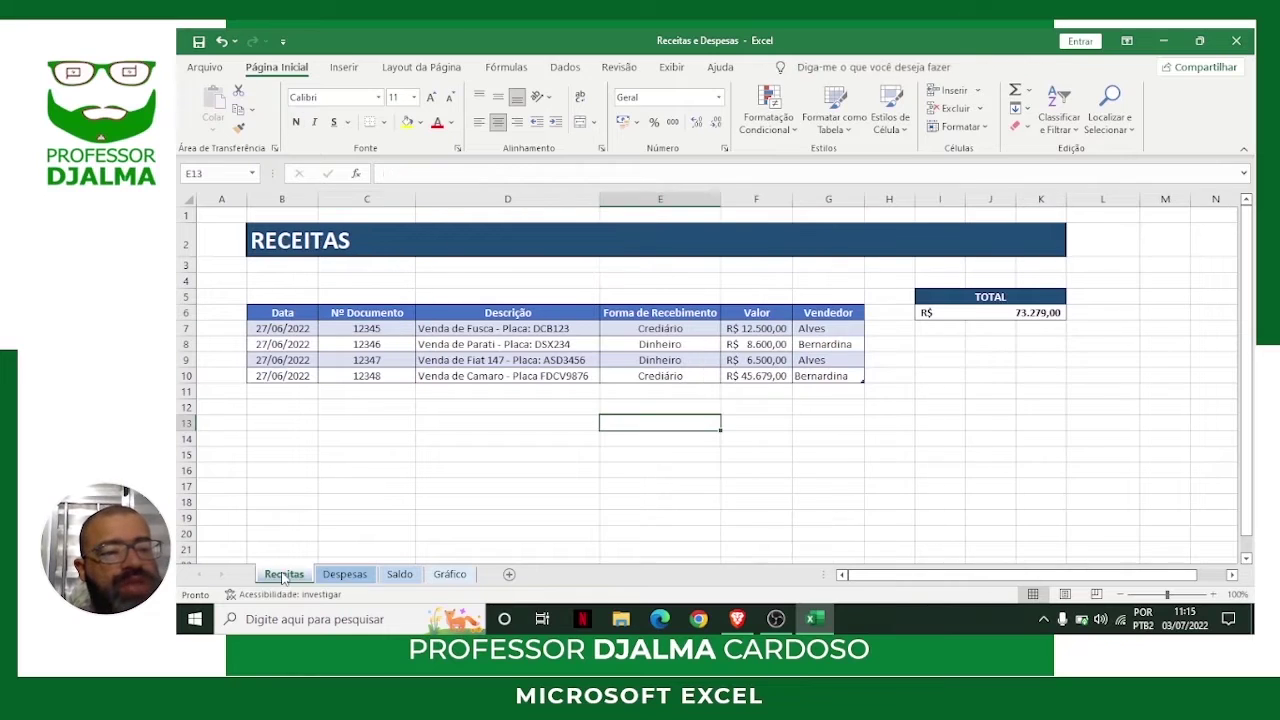
{"action": "left_click", "coordinate": [332, 580]}
{"action": "left_click", "coordinate": [401, 578]}
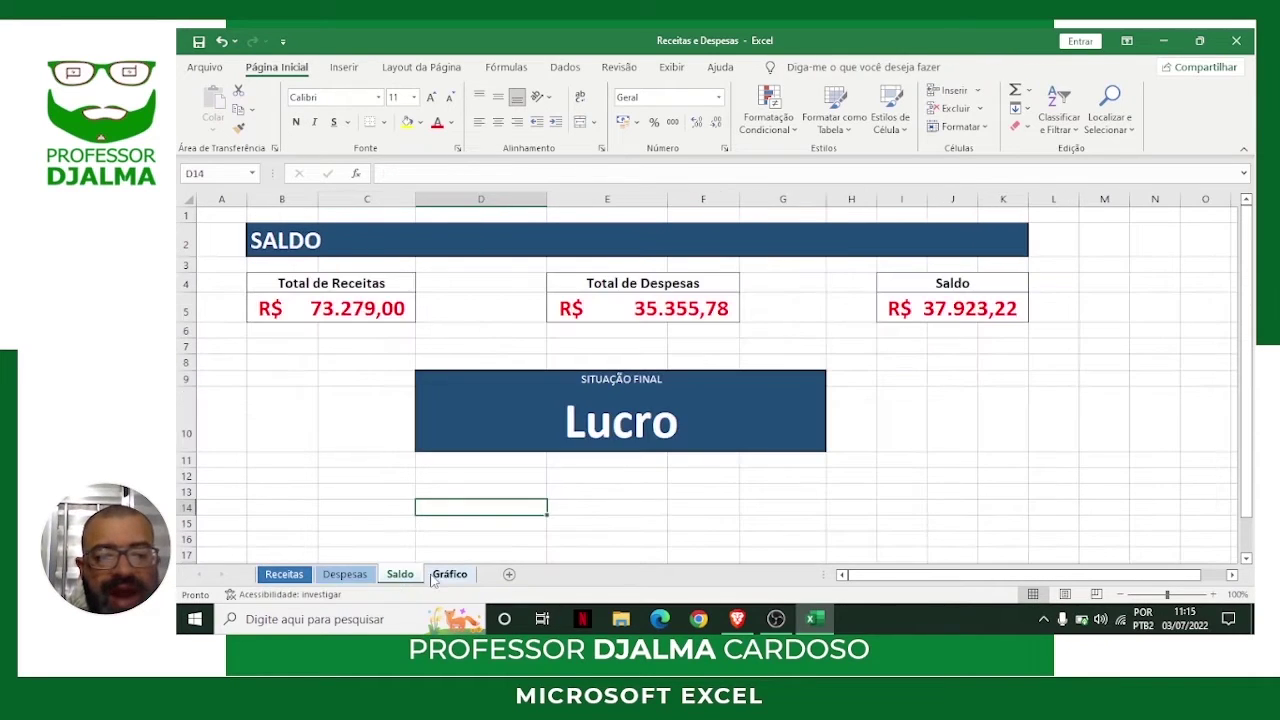
{"action": "left_click", "coordinate": [437, 578]}
{"action": "left_click", "coordinate": [400, 578]}
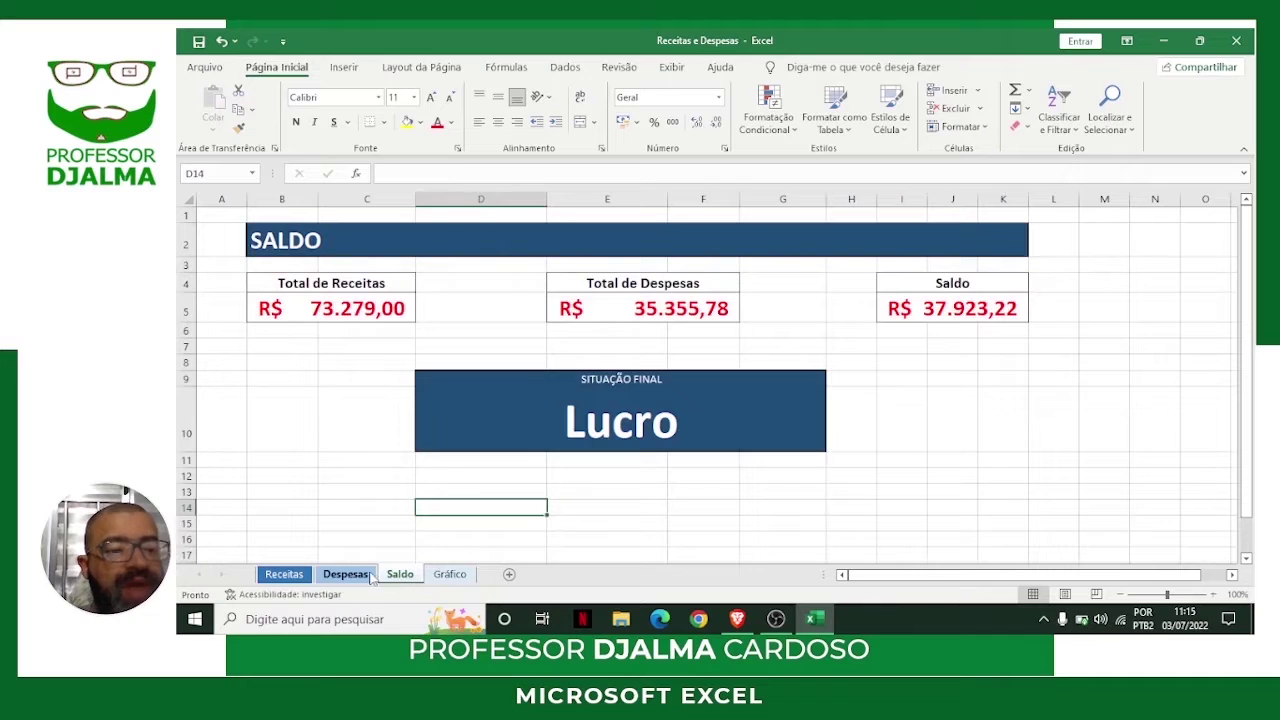
{"action": "left_click", "coordinate": [284, 576]}
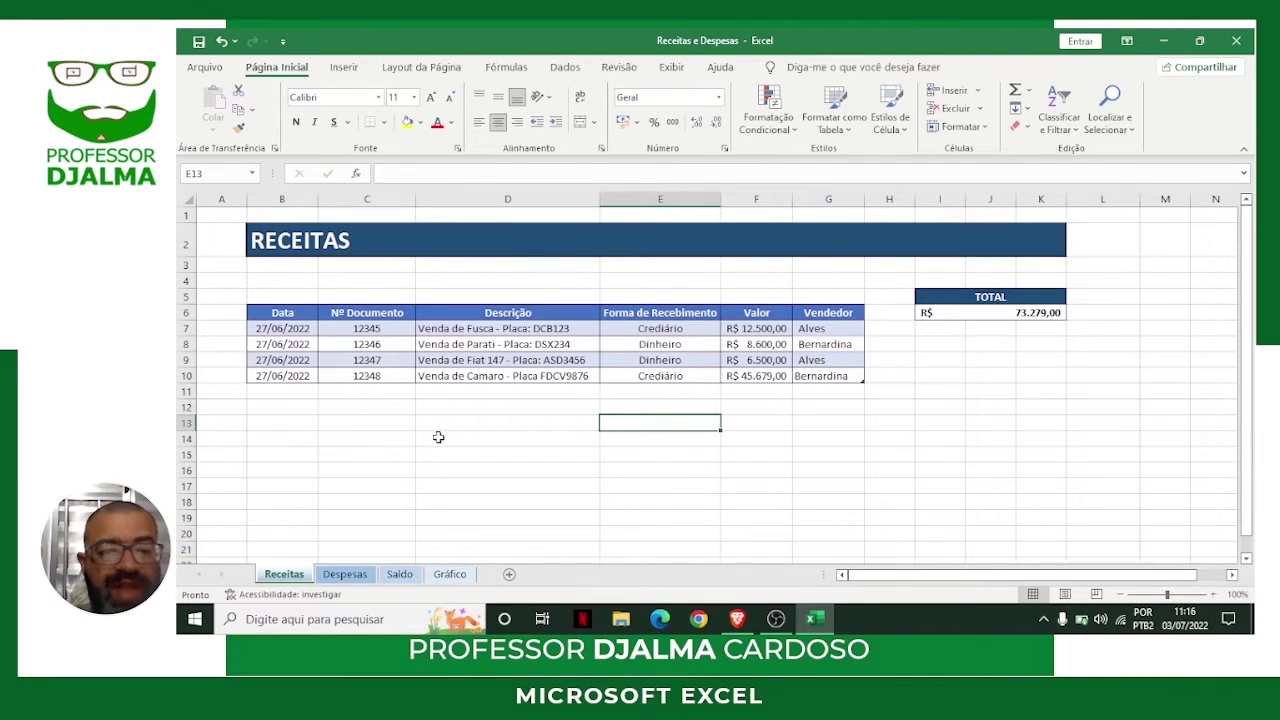
{"action": "left_click", "coordinate": [345, 574]}
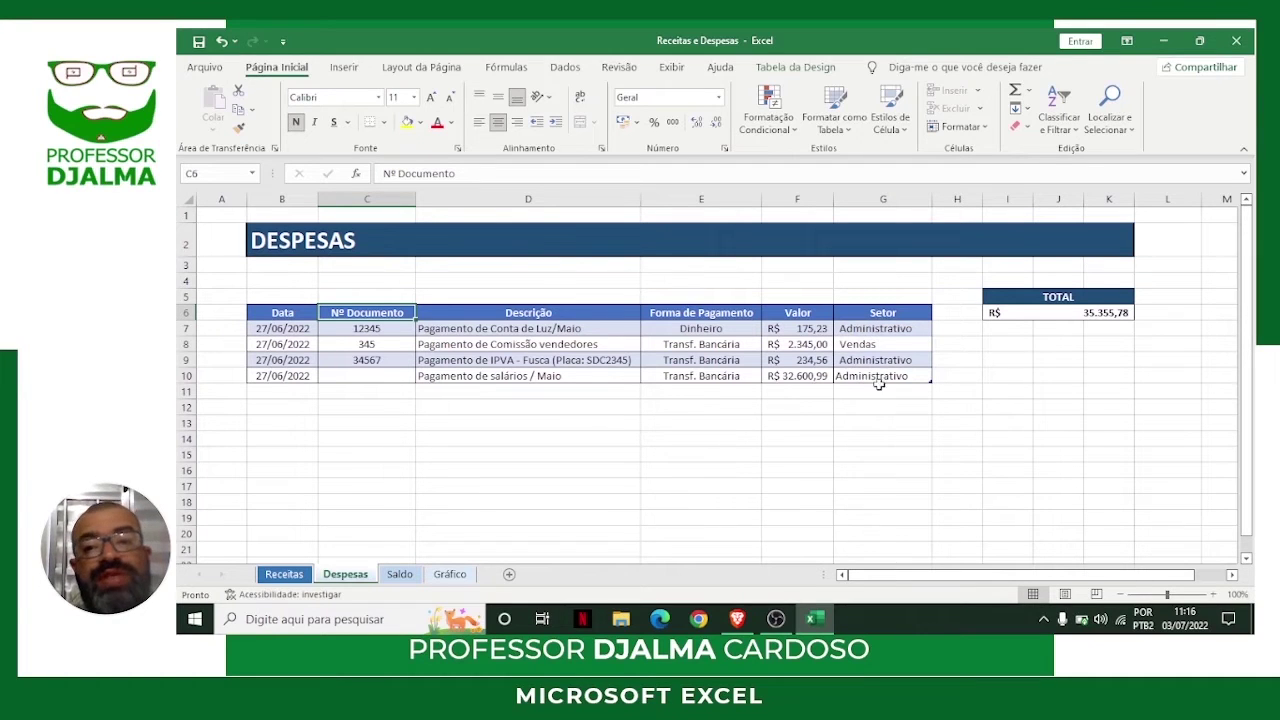
{"action": "left_click", "coordinate": [404, 574]}
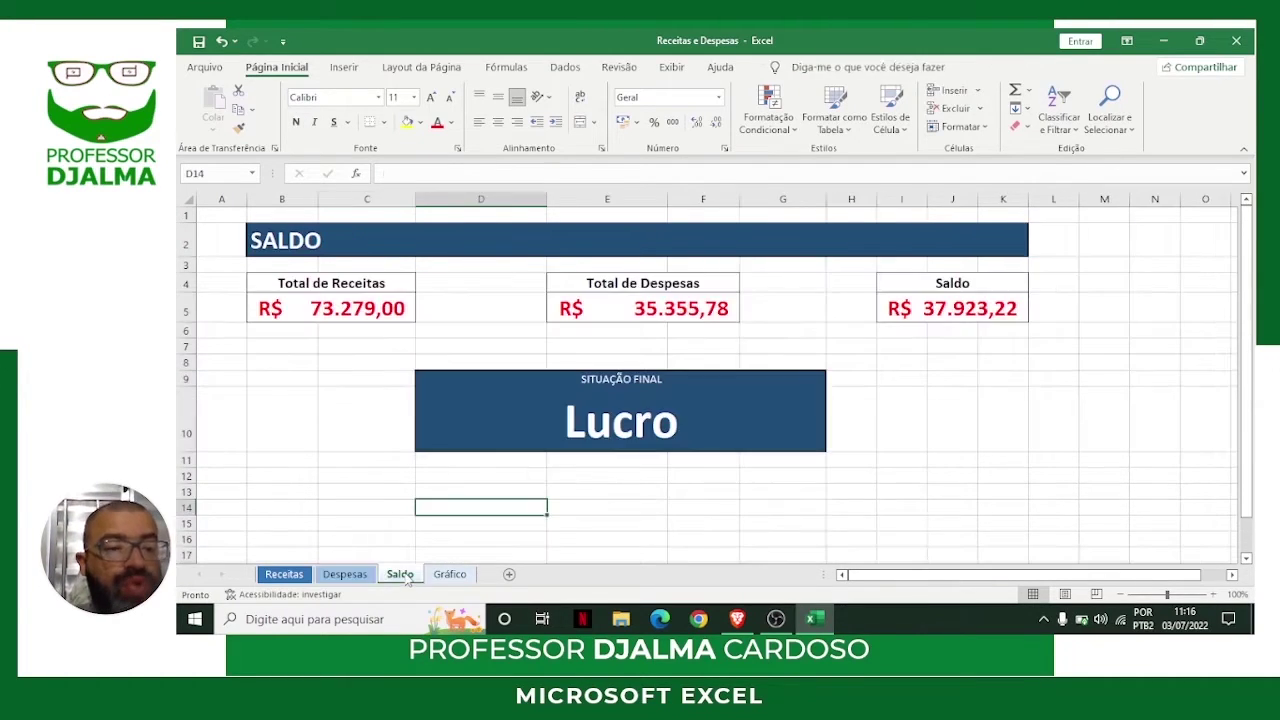
Examine the formulas behind Total de Receitas, Total de Despesas, Saldo and Situação Final on the Saldo sheet, and view the Gráfico chart.
{"action": "left_click", "coordinate": [373, 308]}
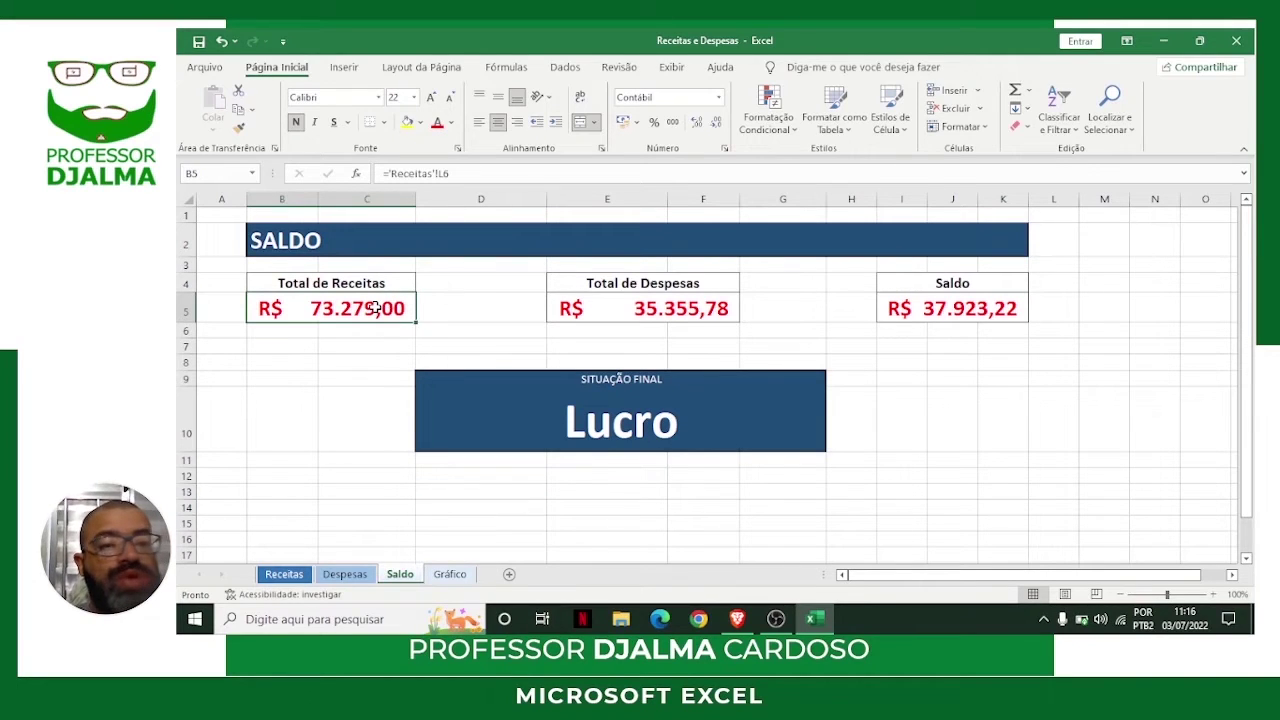
{"action": "left_click", "coordinate": [608, 314]}
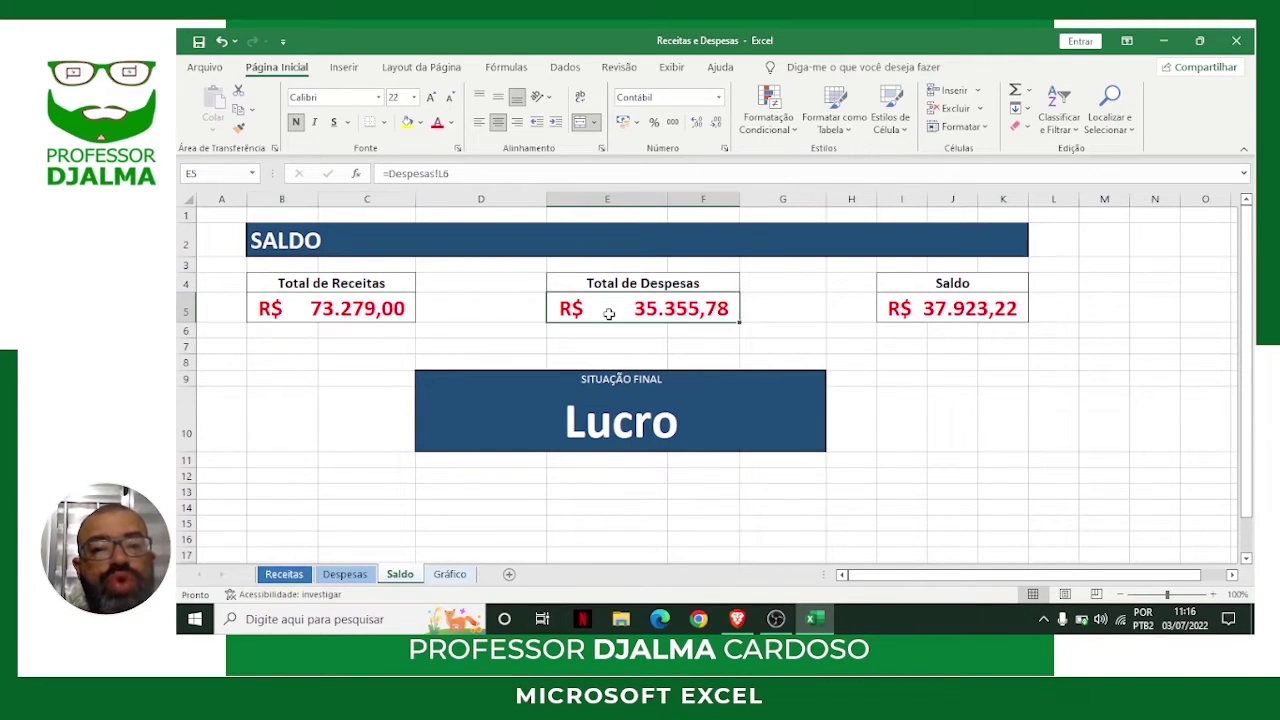
{"action": "left_click", "coordinate": [981, 309]}
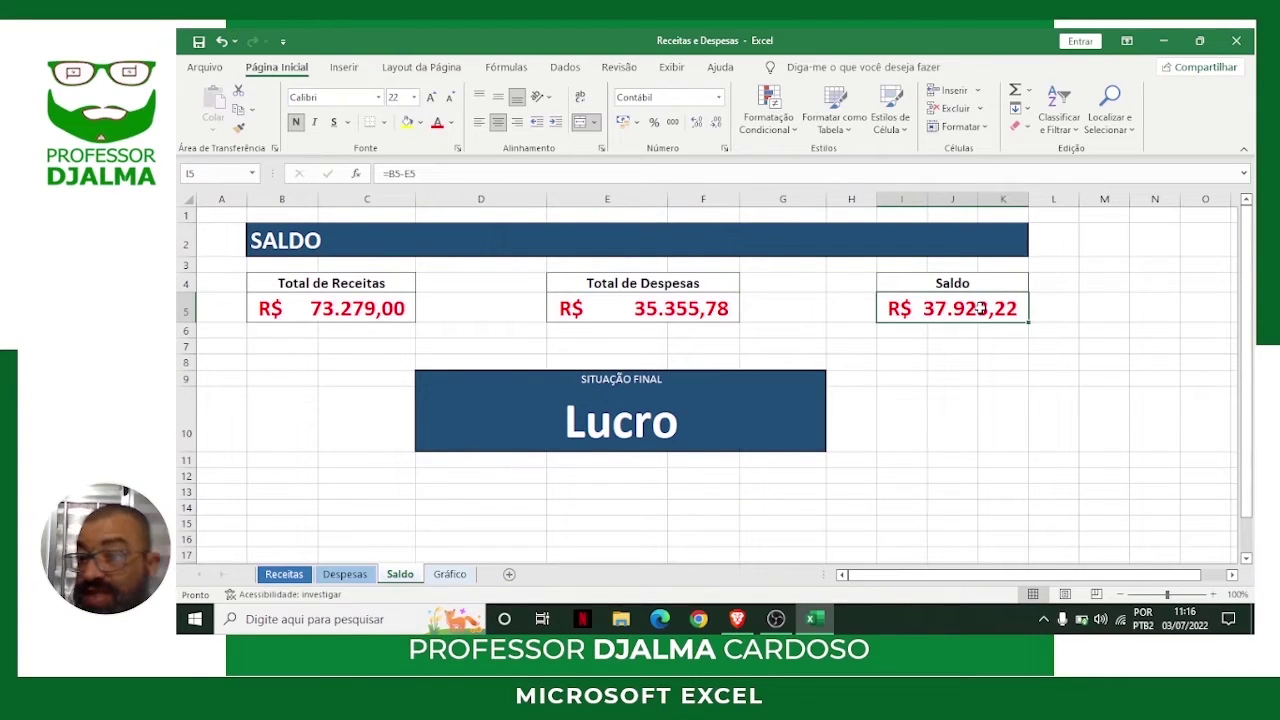
{"action": "left_click", "coordinate": [641, 426]}
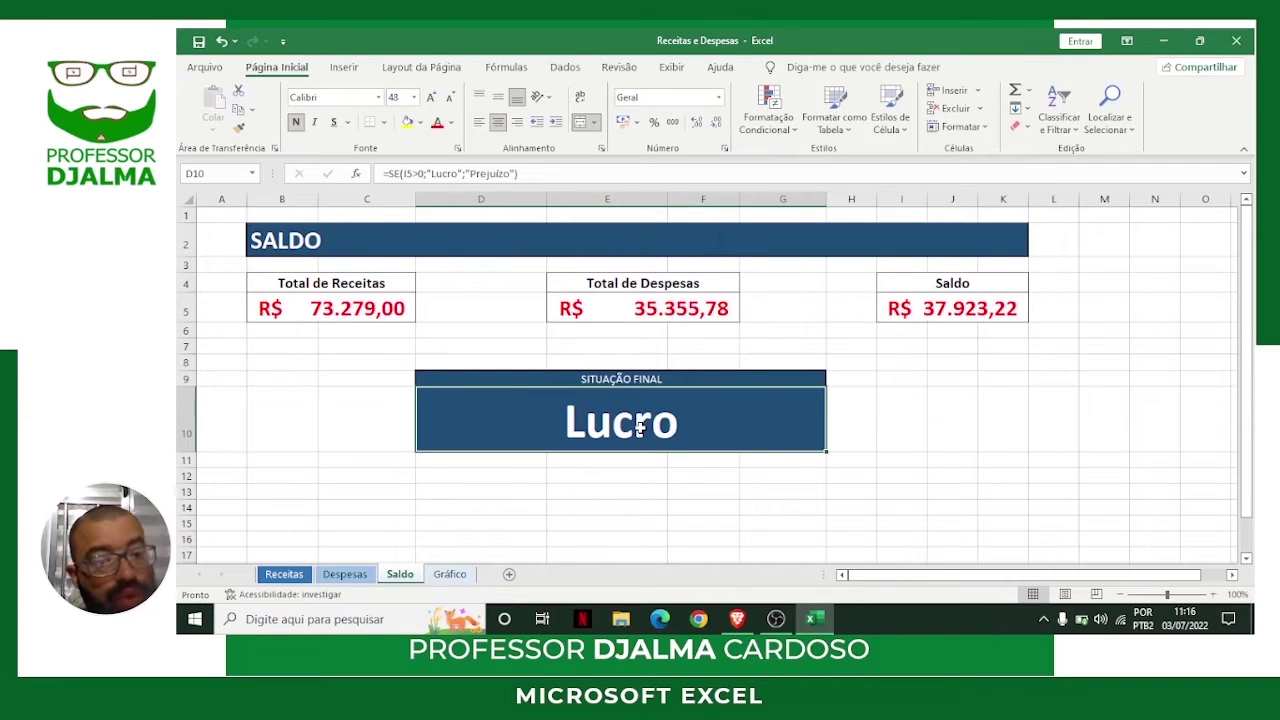
{"action": "left_click", "coordinate": [450, 574]}
{"action": "left_click", "coordinate": [409, 572]}
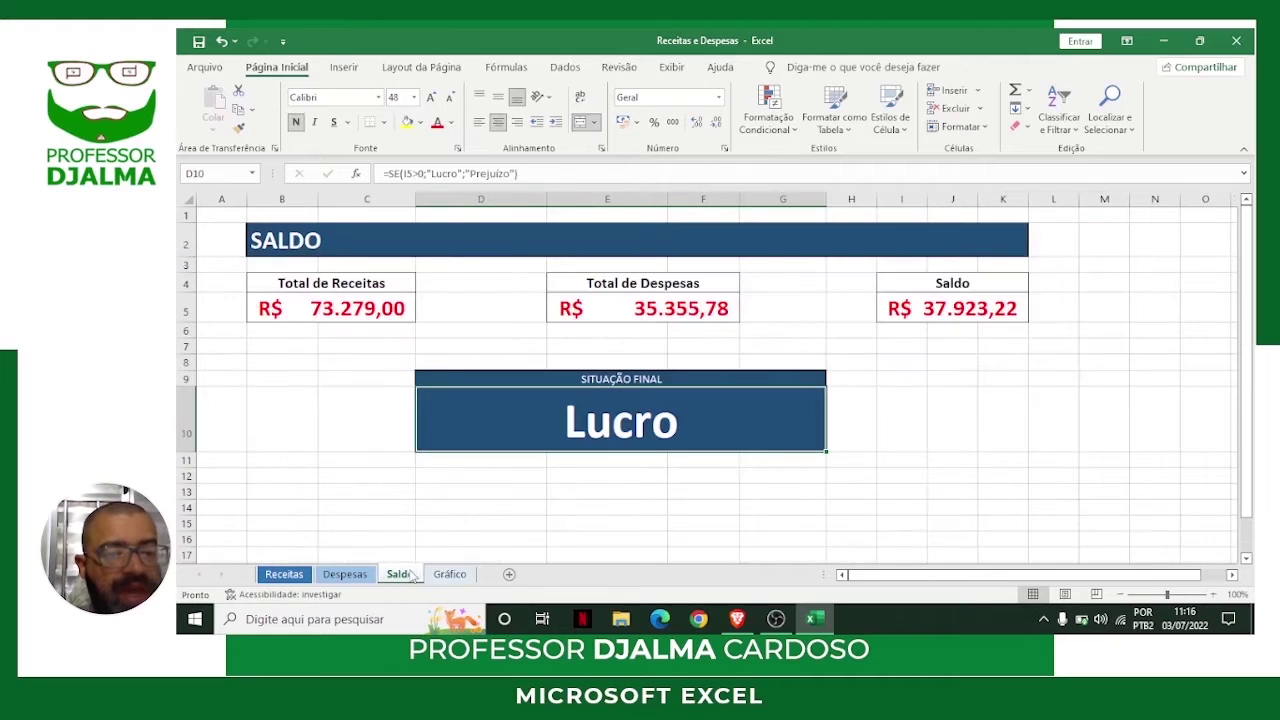
Revisit the Despesas sheet and check the formula of the TOTAL cell on the Receitas sheet.
{"action": "left_click", "coordinate": [346, 574]}
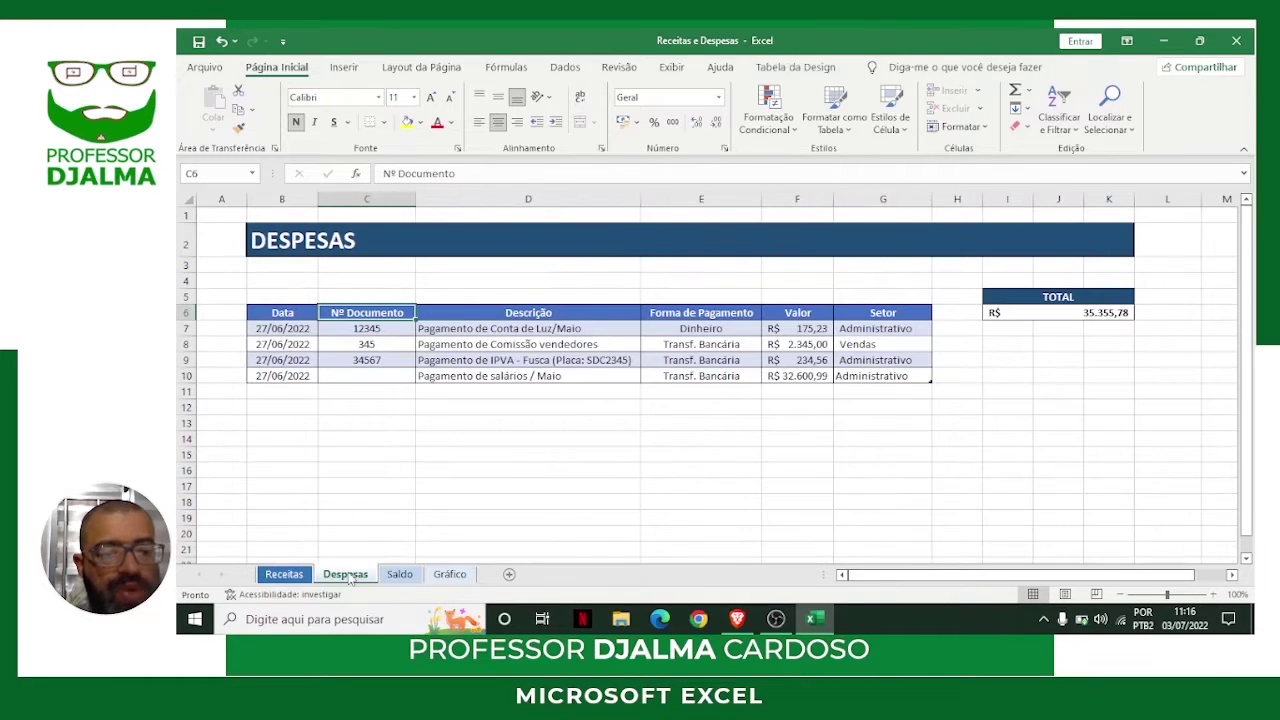
{"action": "left_click", "coordinate": [286, 575]}
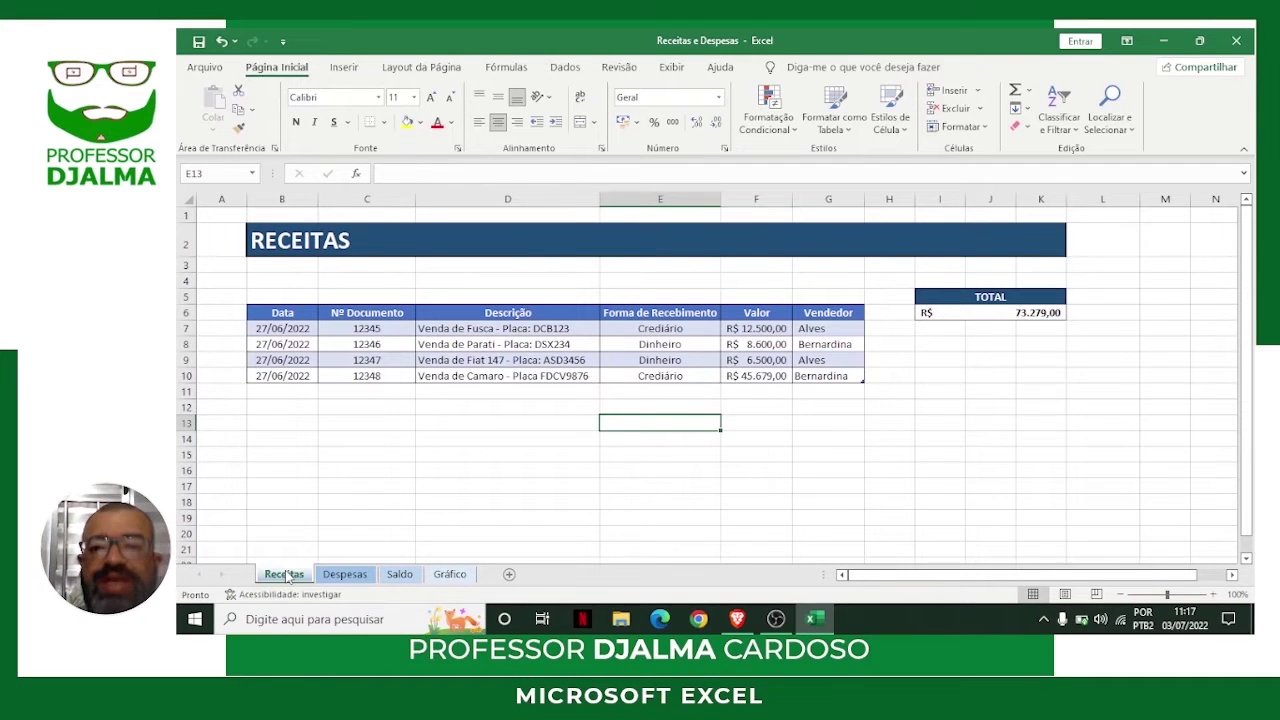
{"action": "left_click", "coordinate": [998, 313]}
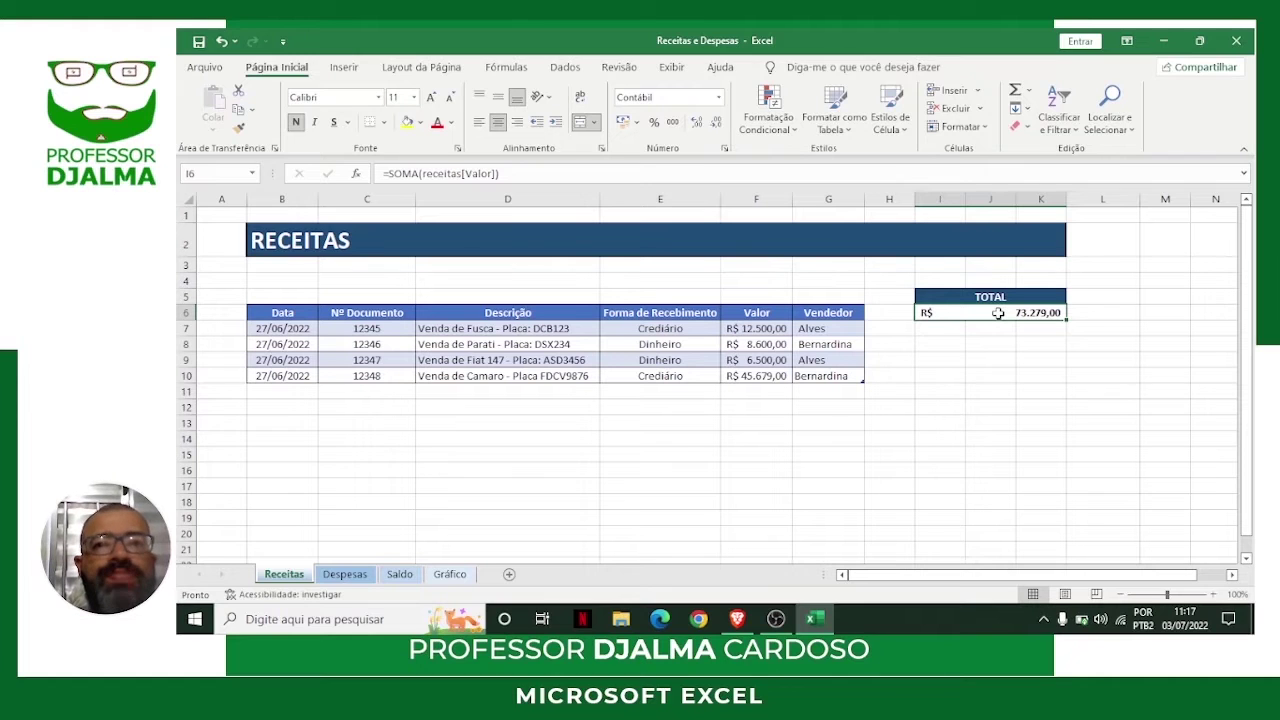
{"action": "left_click_drag", "start_coordinate": [290, 240], "coordinate": [280, 162]}
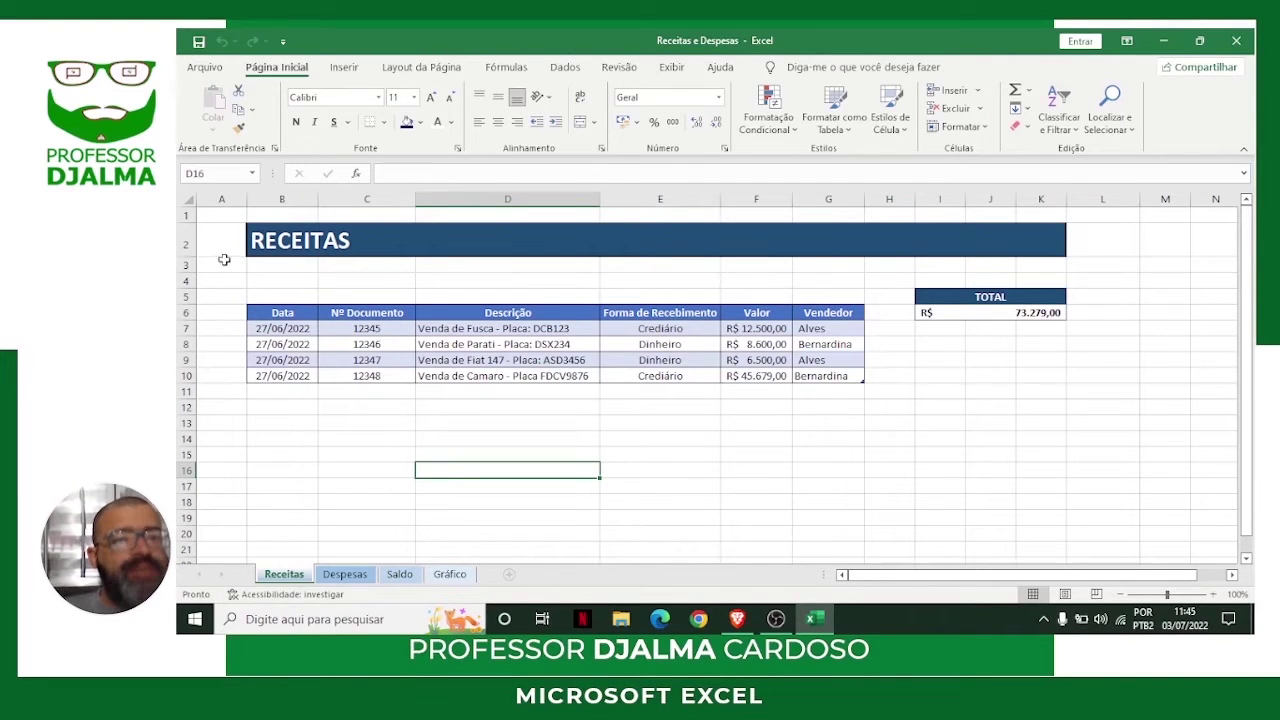
Create a new blank workbook.
{"action": "left_click", "coordinate": [207, 68]}
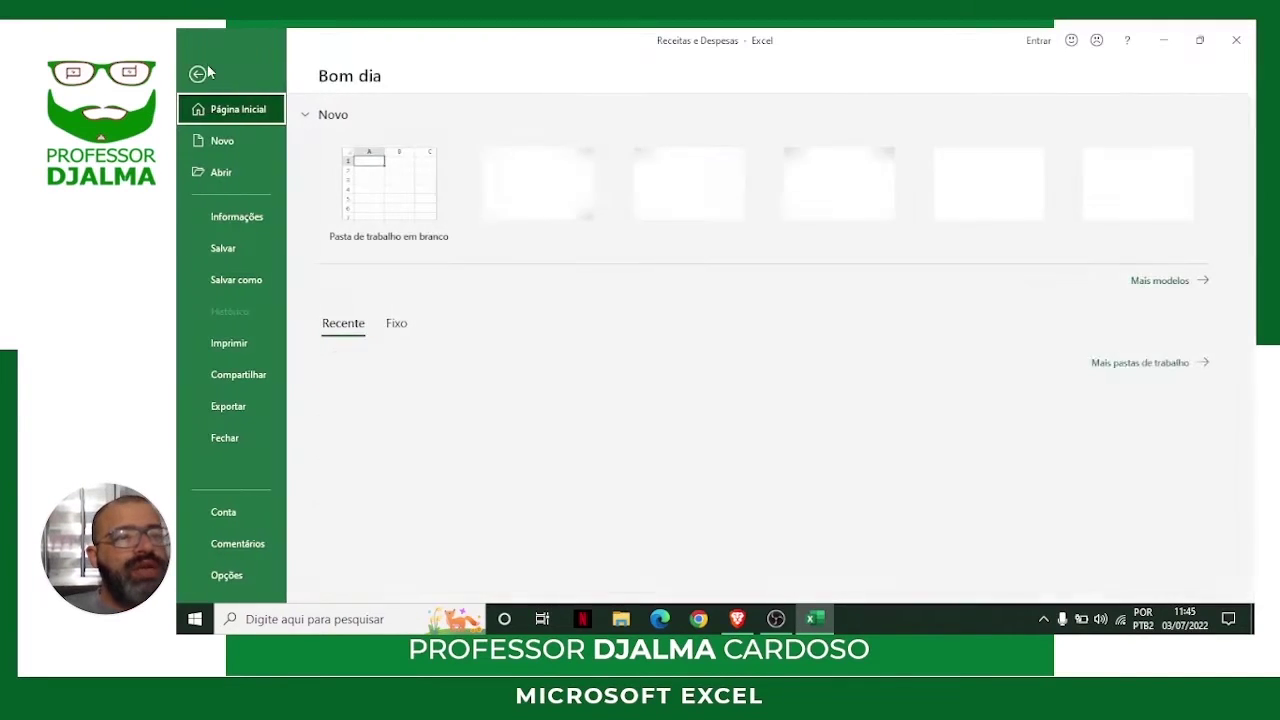
{"action": "left_click", "coordinate": [208, 142]}
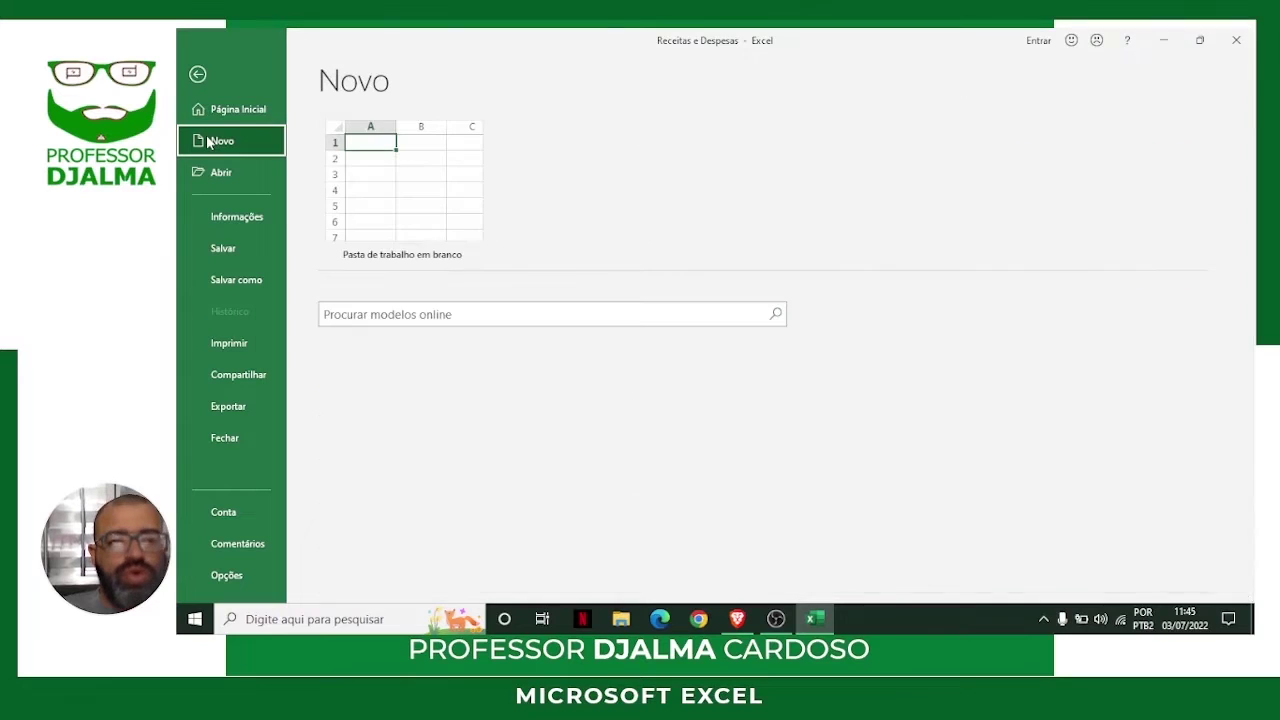
{"action": "left_click", "coordinate": [427, 200]}
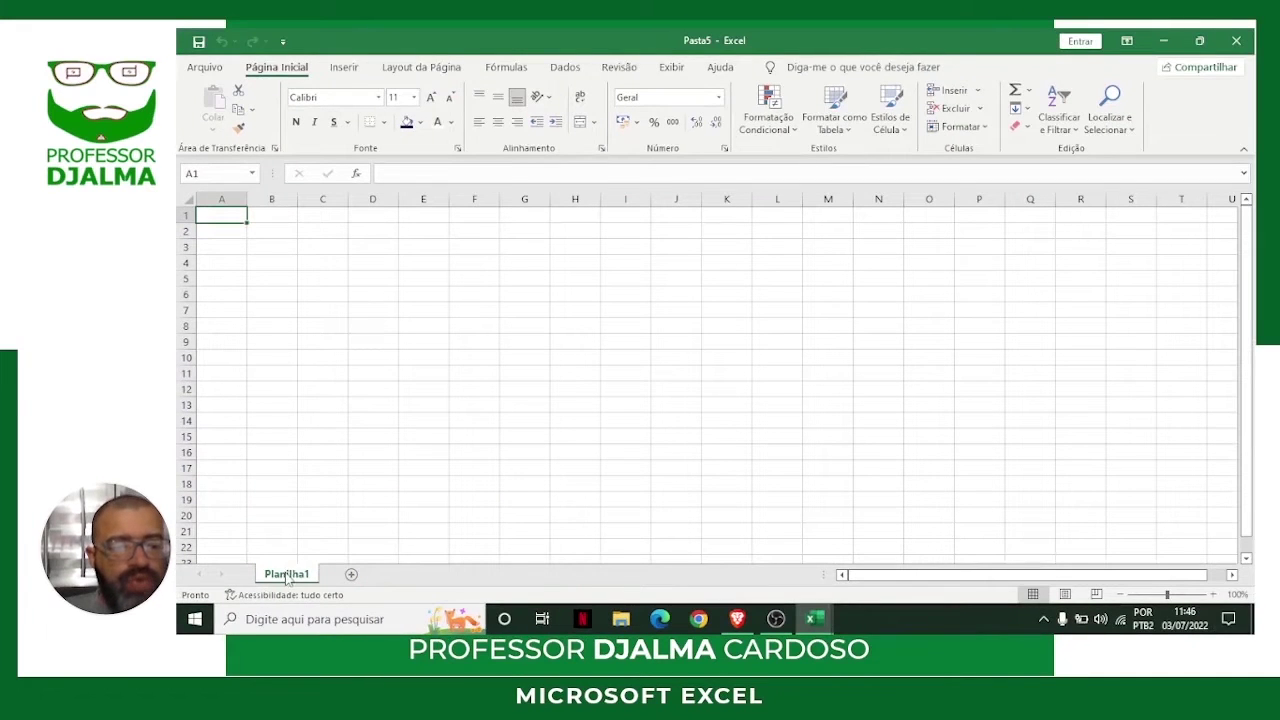
Rename the Planilha1 sheet as Receitas.
{"action": "double_click", "coordinate": [525, 392]}
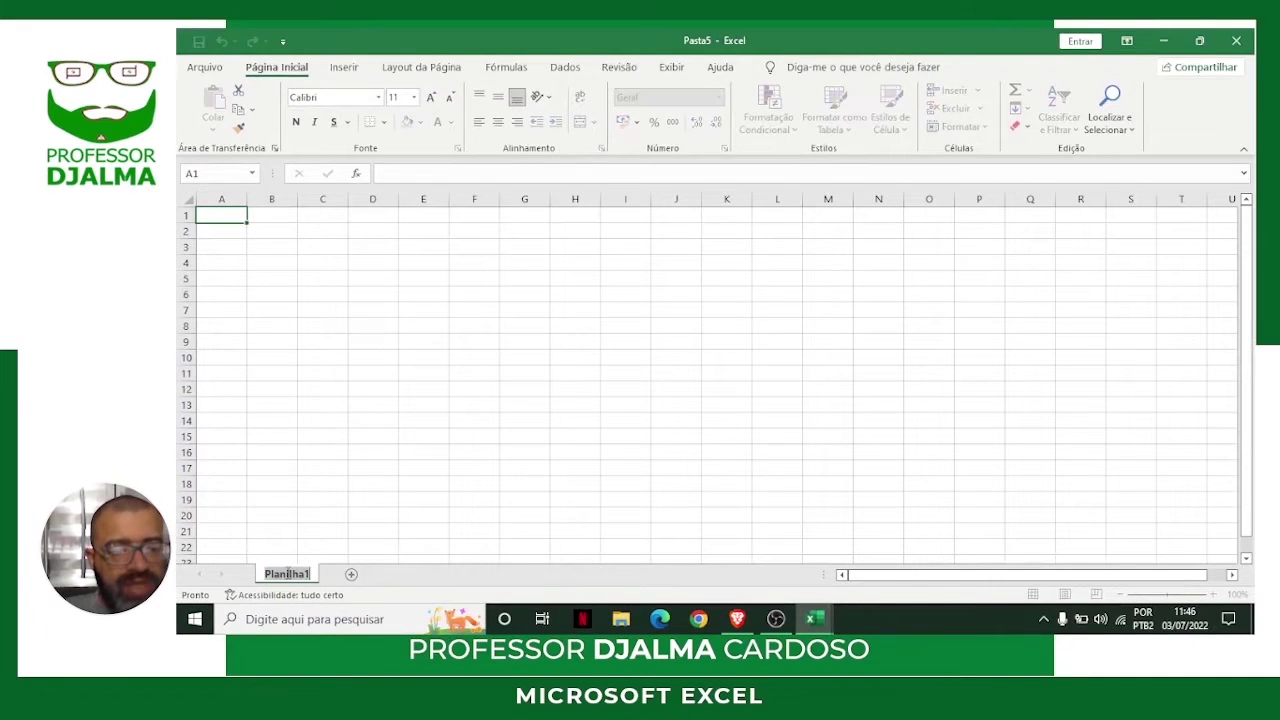
{"action": "left_click", "coordinate": [285, 573]}
{"action": "key", "text": "BackSpace"}
{"action": "key", "text": "BackSpace"}
{"action": "key", "text": "BackSpace"}
{"action": "key", "text": "BackSpace"}
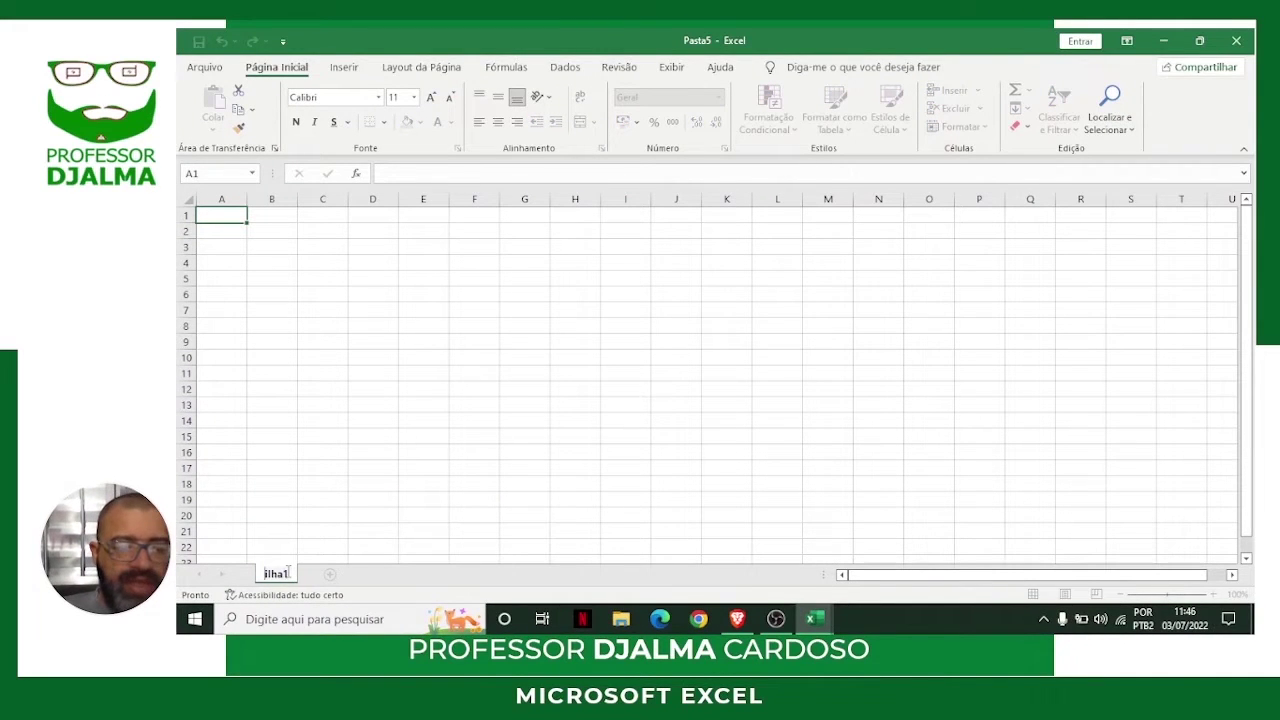
{"action": "key", "text": "Delete"}
{"action": "key", "text": "Delete"}
{"action": "key", "text": "Delete"}
{"action": "key", "text": "Delete"}
{"action": "key", "text": "Delete"}
{"action": "type", "text": "Receitas"}
{"action": "key", "text": "Return"}
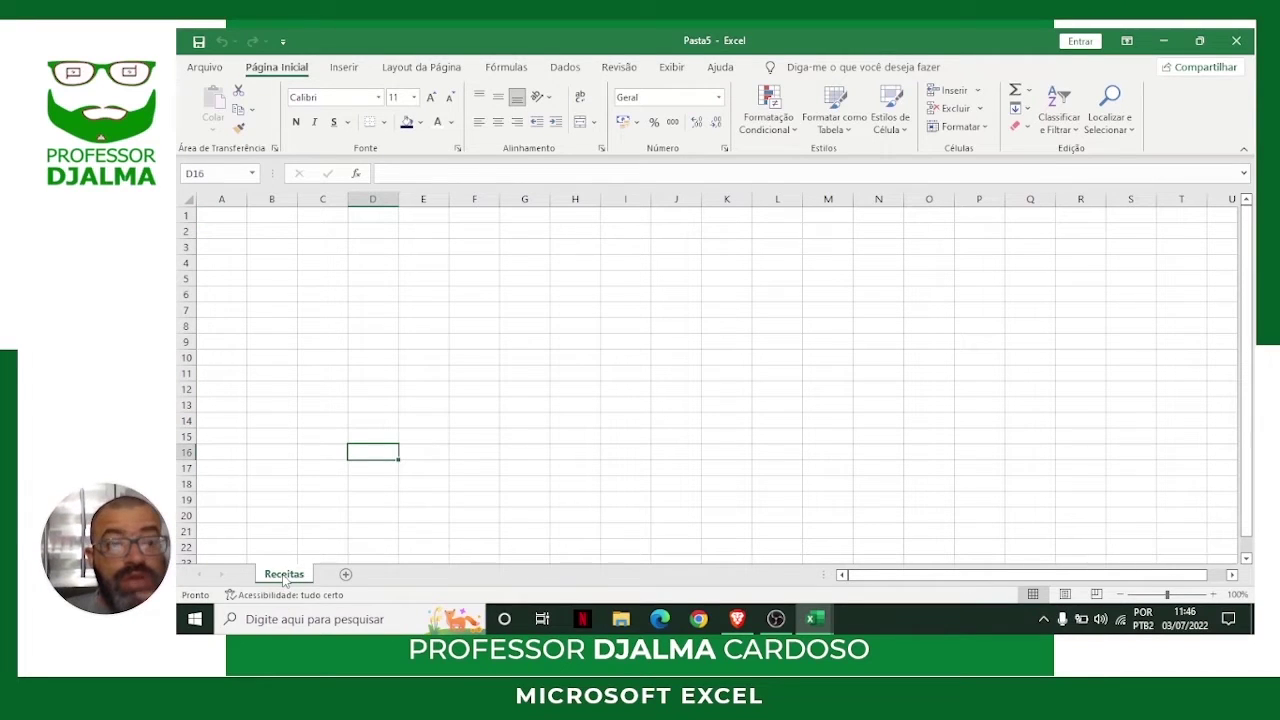
Colour the Receitas sheet tab with the darkest shade of blue from the theme colours.
{"action": "right_click", "coordinate": [285, 575]}
{"action": "mouse_move", "coordinate": [380, 496]}
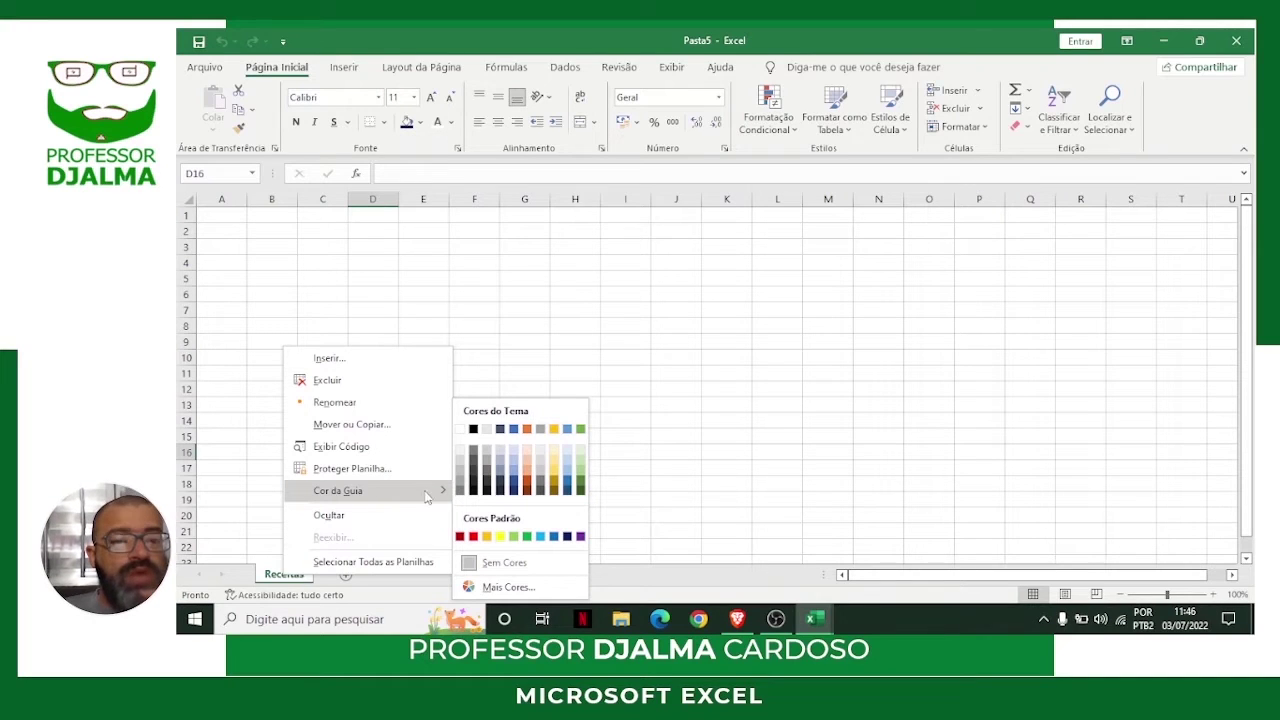
{"action": "left_click", "coordinate": [514, 490]}
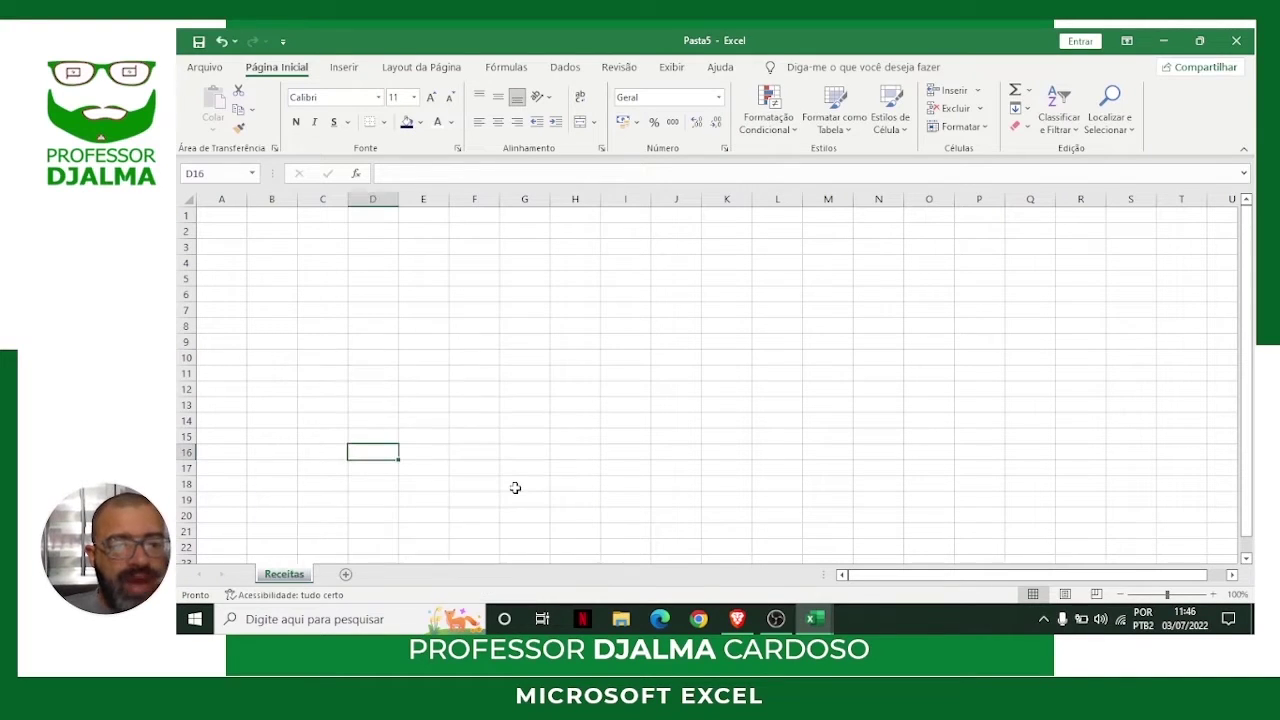
{"action": "left_click", "coordinate": [345, 389]}
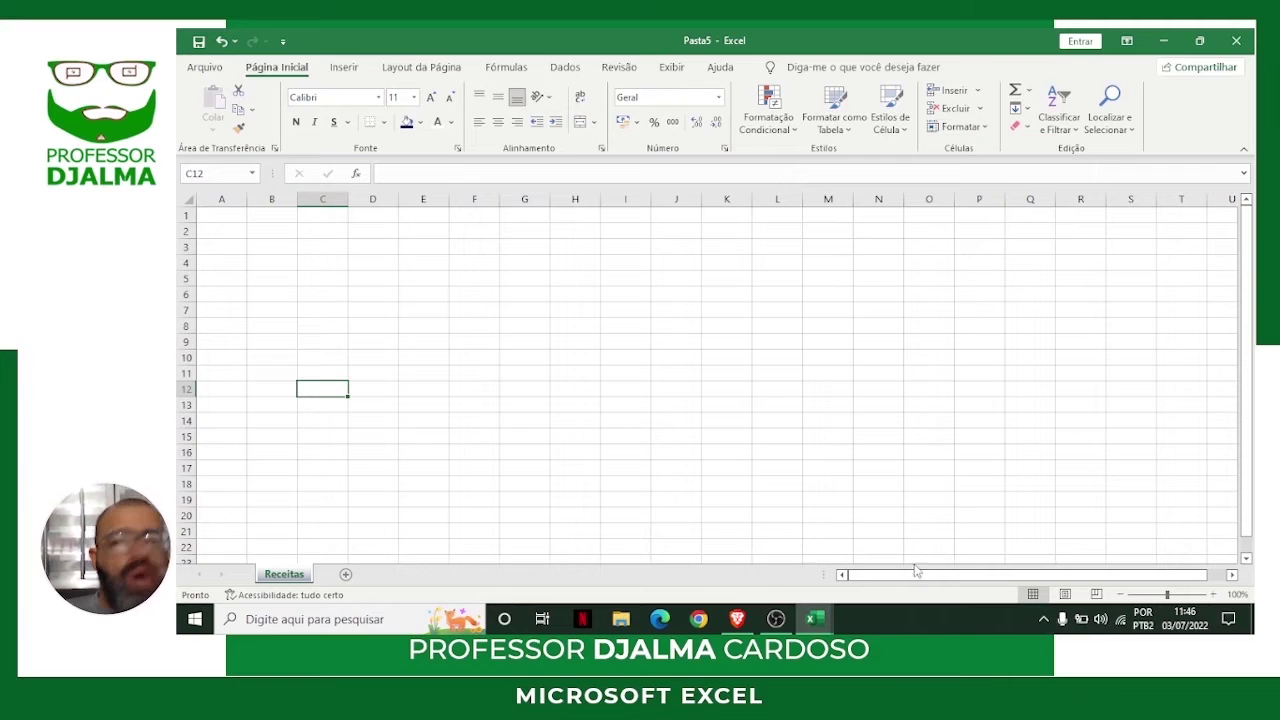
Enlarge the worksheet view to 140%.
{"action": "left_click", "coordinate": [1217, 596]}
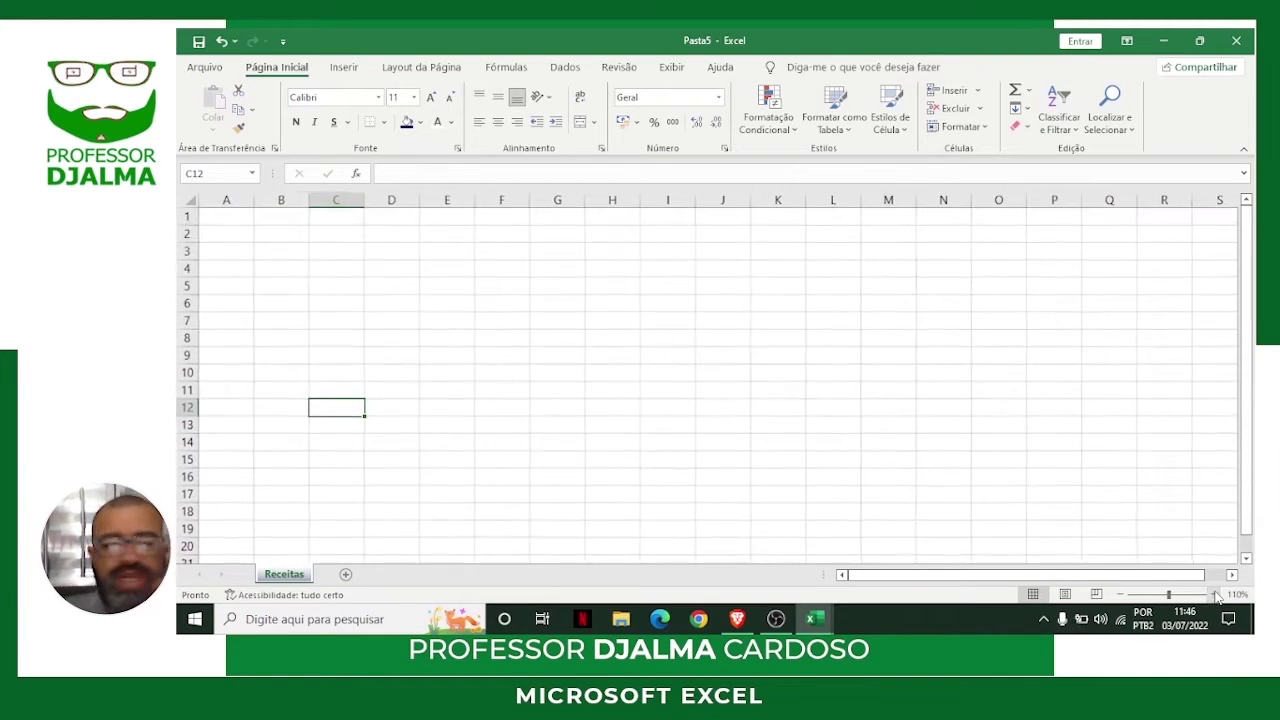
{"action": "left_click", "coordinate": [1217, 596]}
{"action": "left_click", "coordinate": [1217, 596]}
{"action": "left_click", "coordinate": [1217, 596]}
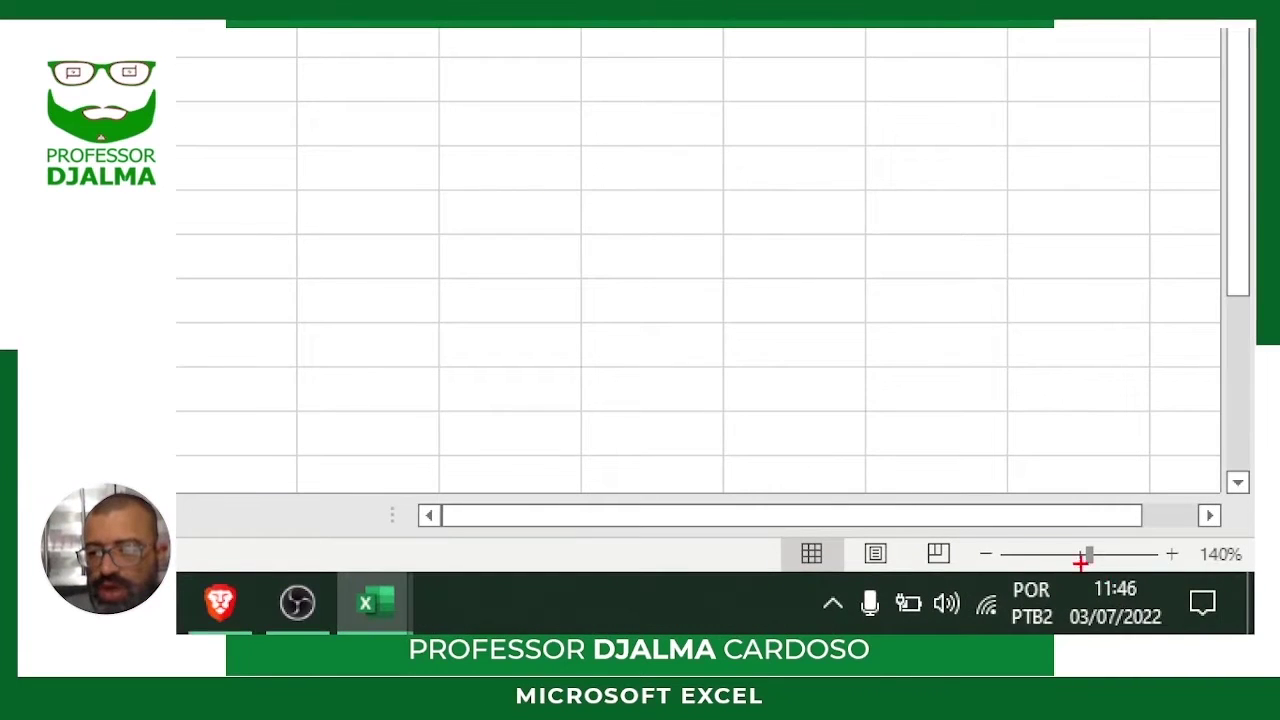
{"action": "left_click_drag", "start_coordinate": [960, 529], "coordinate": [1252, 573]}
{"action": "left_click_drag", "start_coordinate": [1148, 540], "coordinate": [1189, 567]}
{"action": "left_click_drag", "start_coordinate": [1250, 443], "coordinate": [1185, 557]}
{"action": "key", "text": "Escape"}
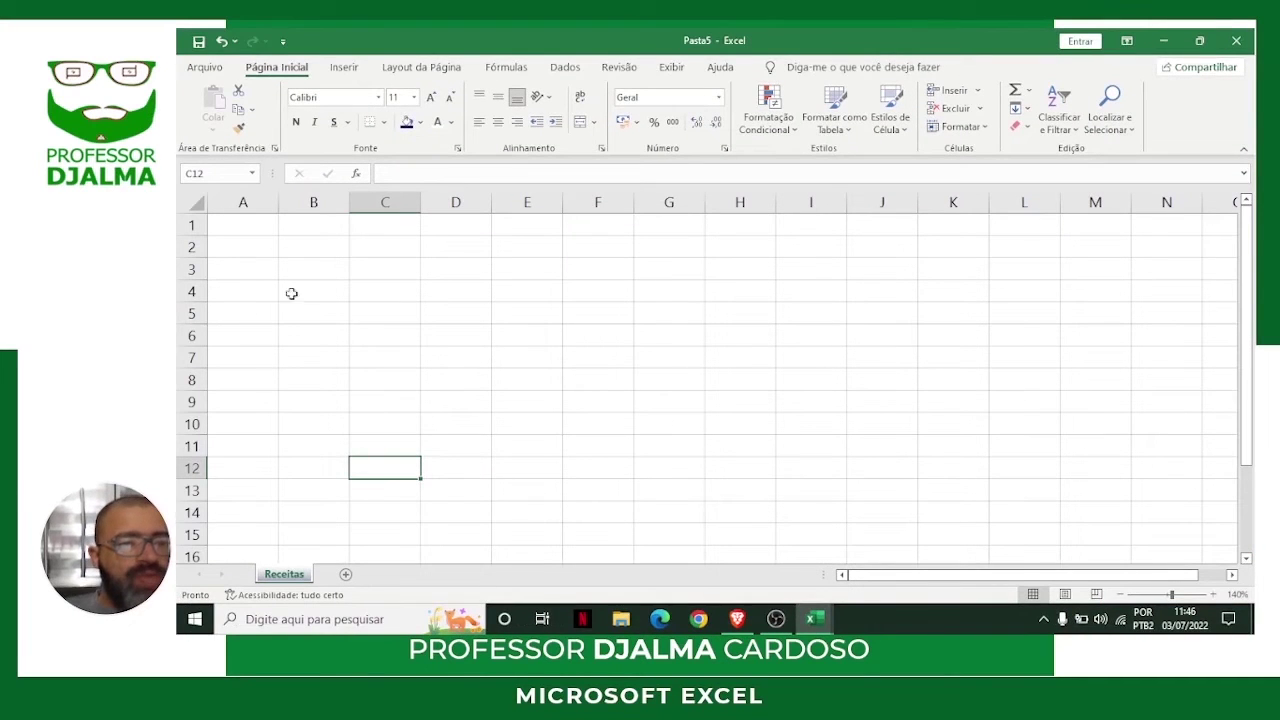
Enter the title RECEITAS in cell B2.
{"action": "left_click", "coordinate": [321, 247]}
{"action": "type", "text": "R"}
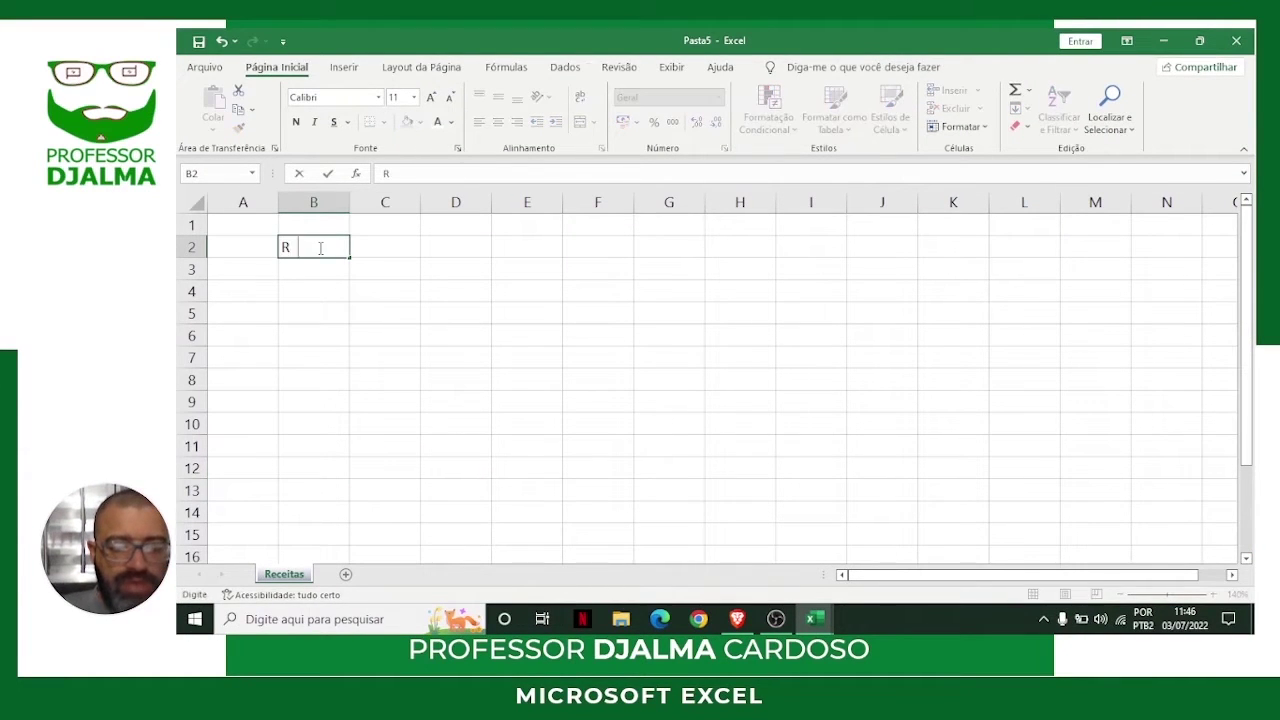
{"action": "type", "text": "ECEITAS"}
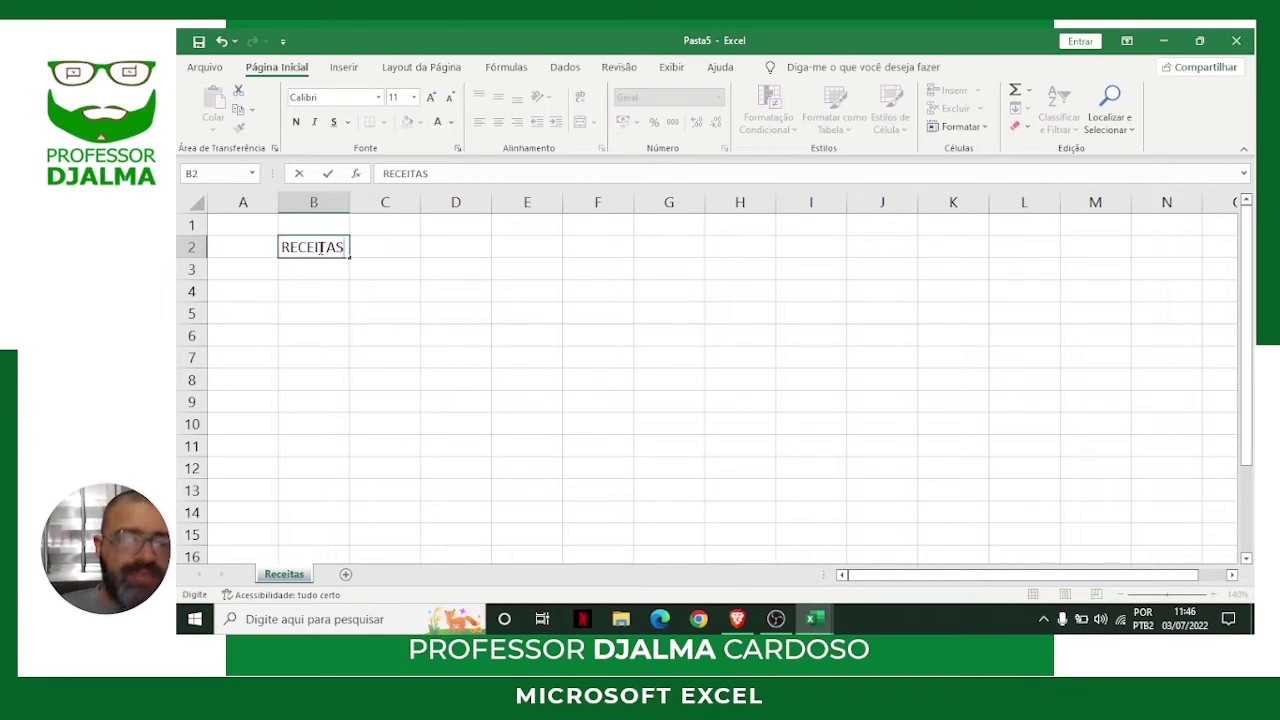
{"action": "key", "text": "Return"}
Enter the headings Data in B5 and Nº Documento in C5, and widen column C to fit its heading.
{"action": "key", "text": "Return"}
{"action": "key", "text": "Return"}
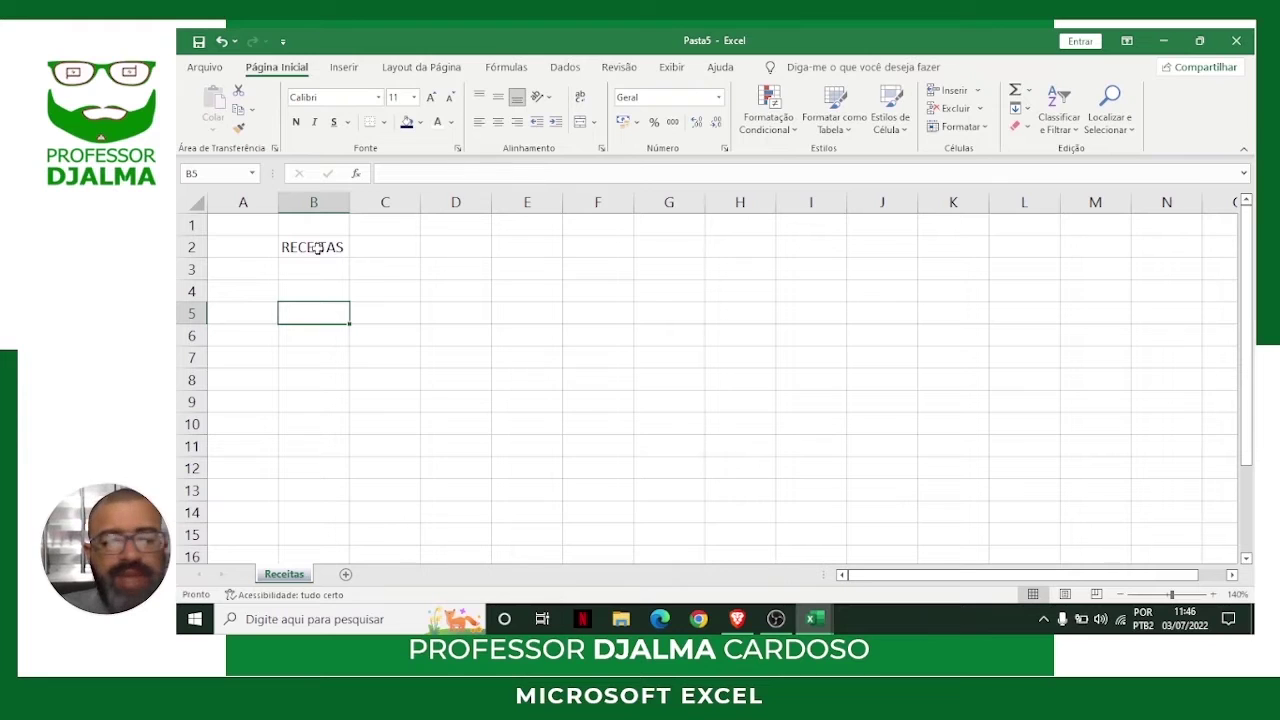
{"action": "type", "text": "Data"}
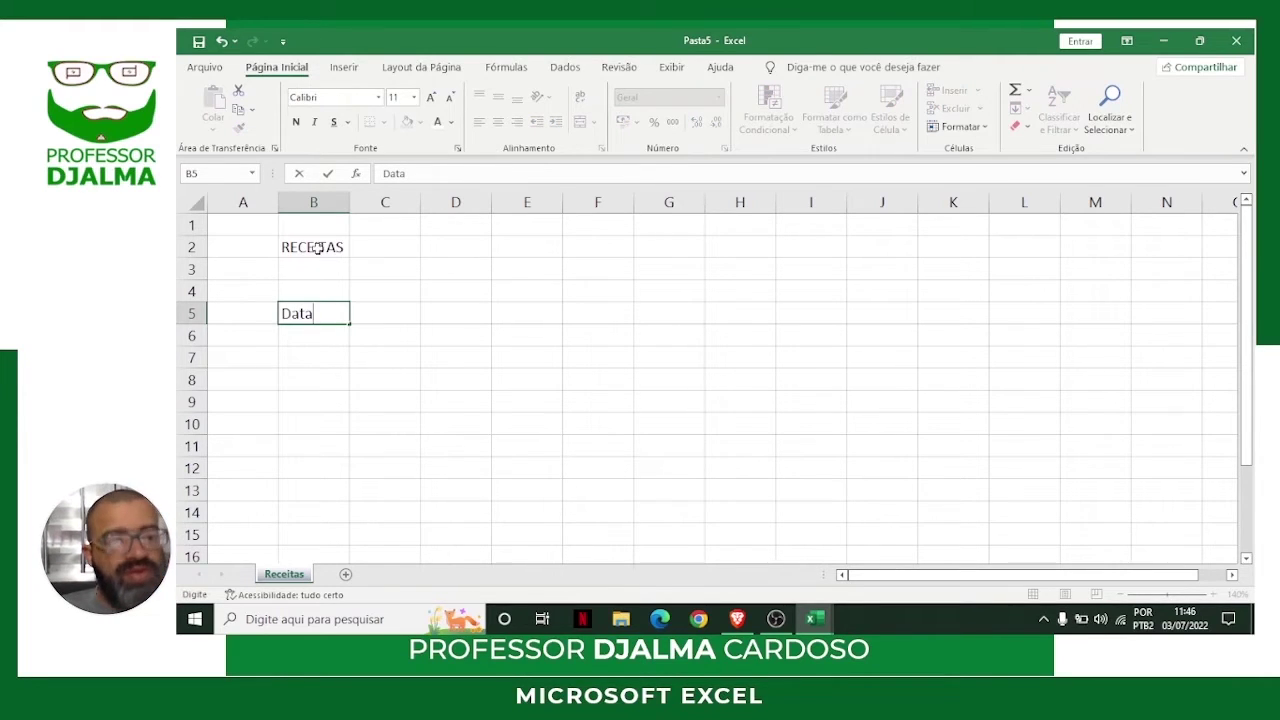
{"action": "key", "text": "Tab"}
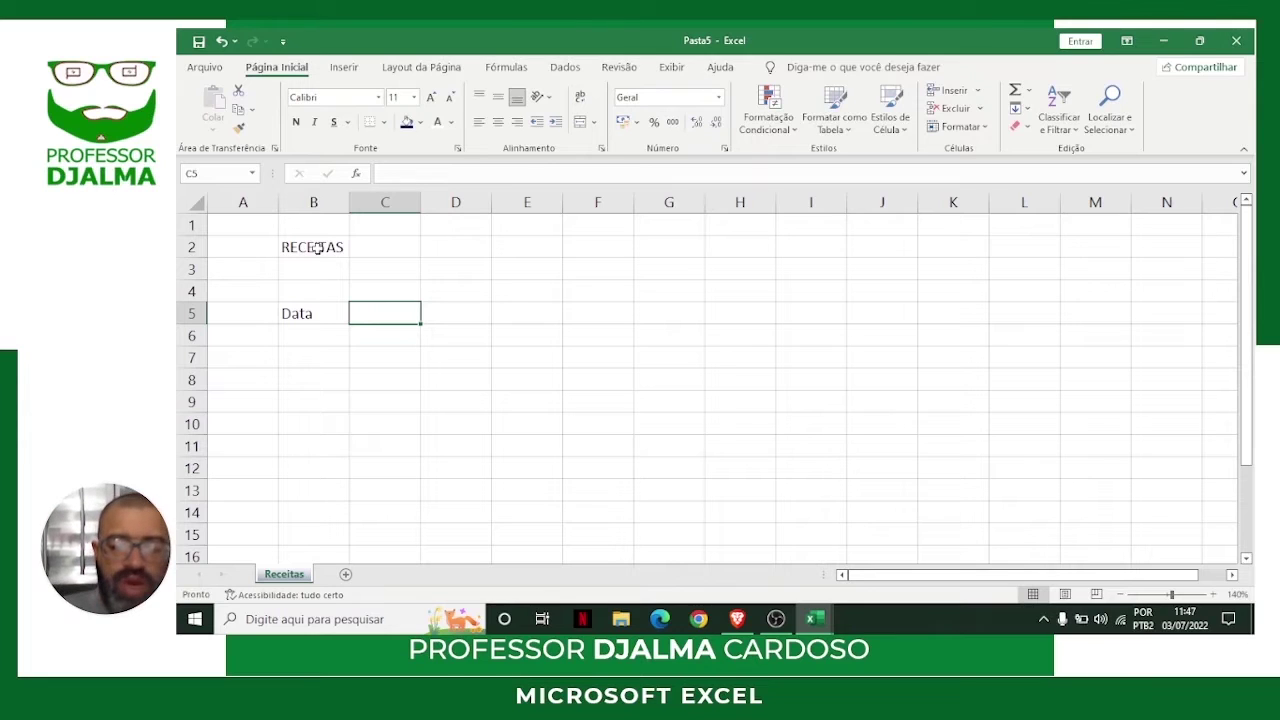
{"action": "type", "text": "nº Documento"}
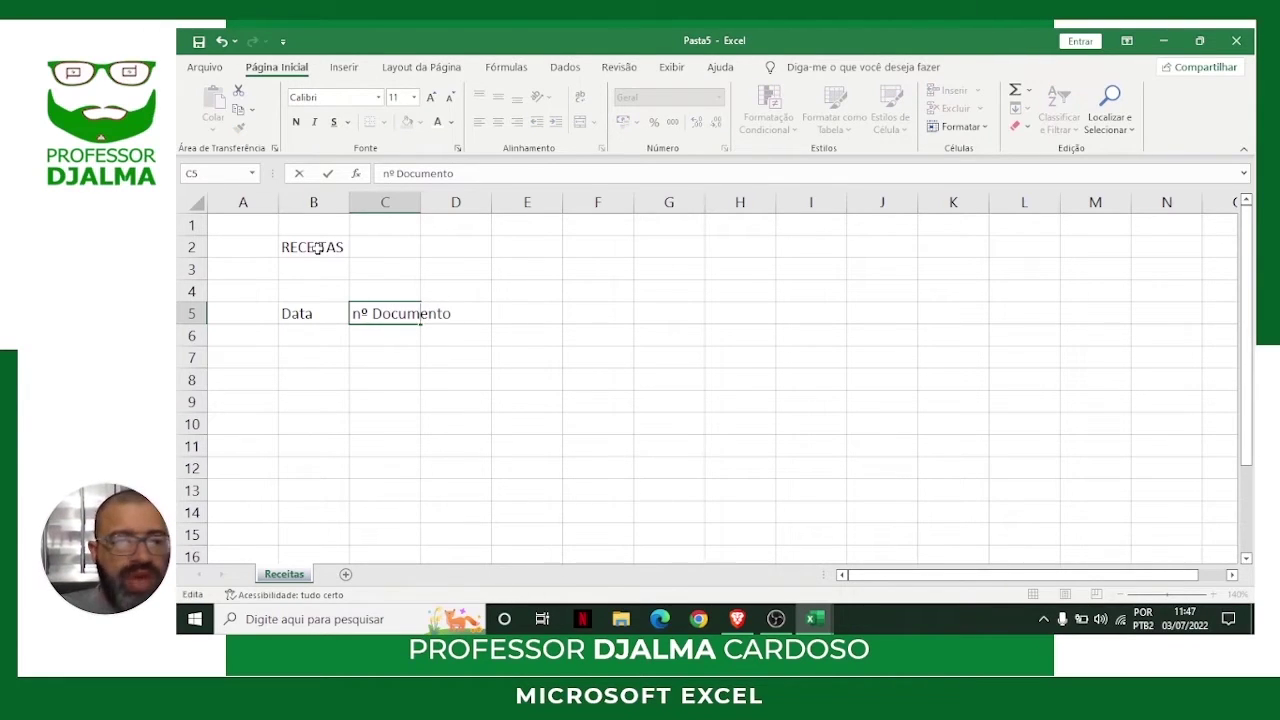
{"action": "key", "text": "BackSpace"}
{"action": "type", "text": "N"}
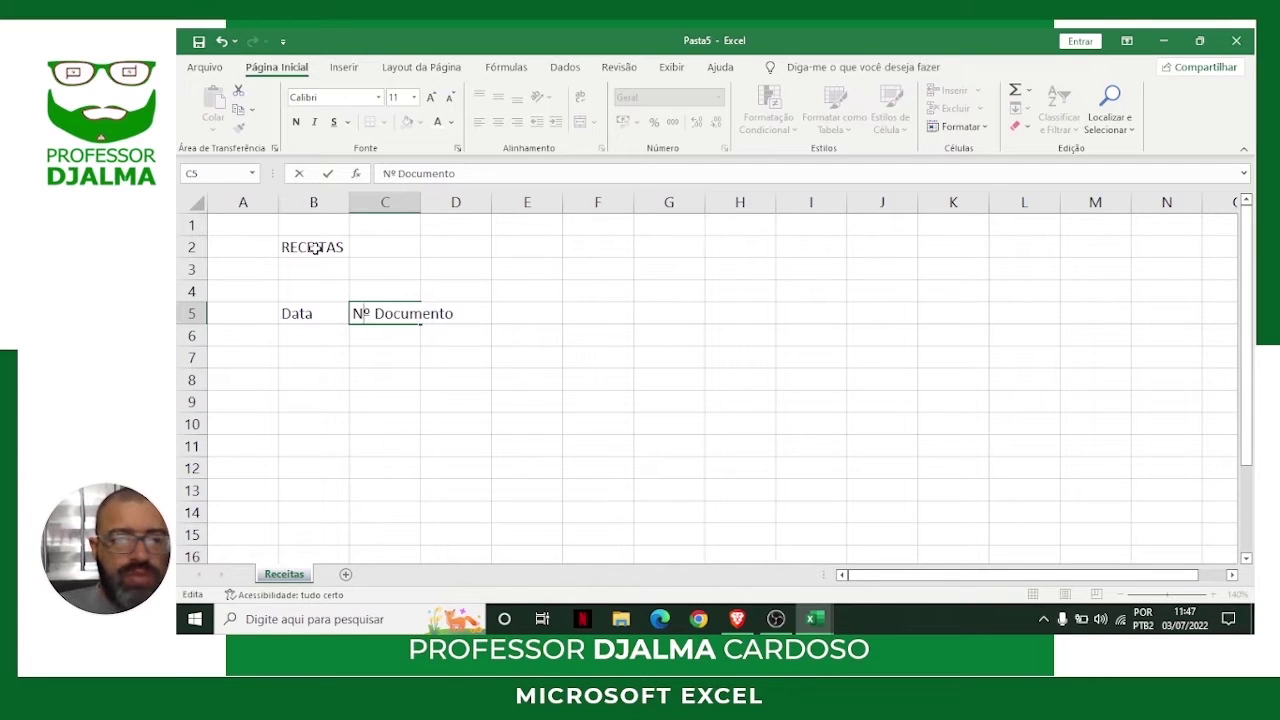
{"action": "key", "text": "Return"}
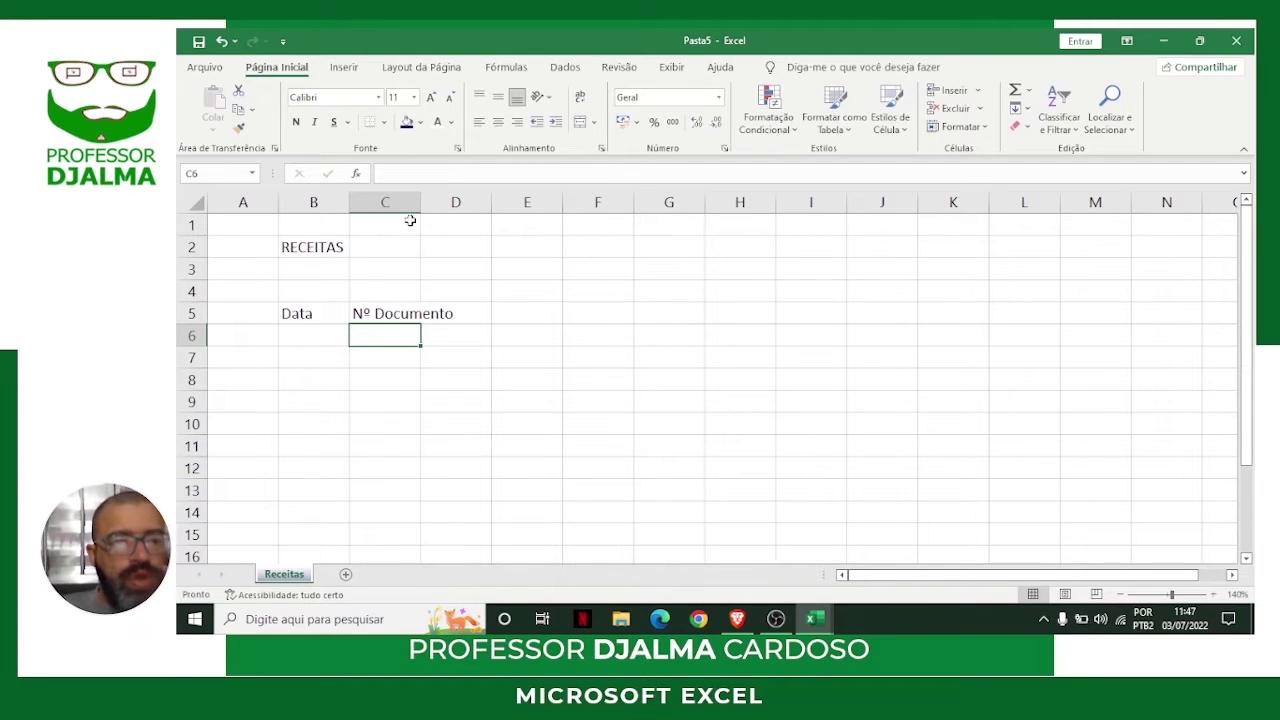
{"action": "left_click_drag", "start_coordinate": [421, 205], "coordinate": [465, 215]}
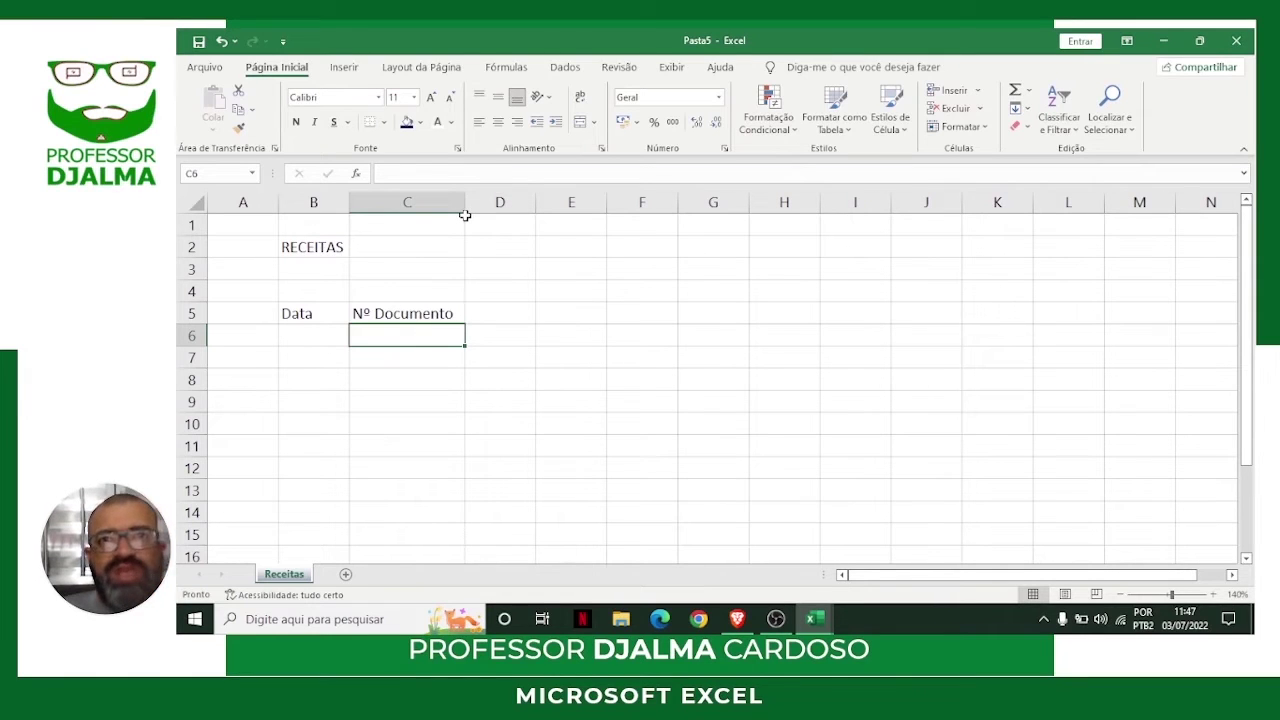
Continue the heading row with Descrição in cell D5 and Valor in cell E5.
{"action": "left_click", "coordinate": [503, 315]}
{"action": "type", "text": "Desc"}
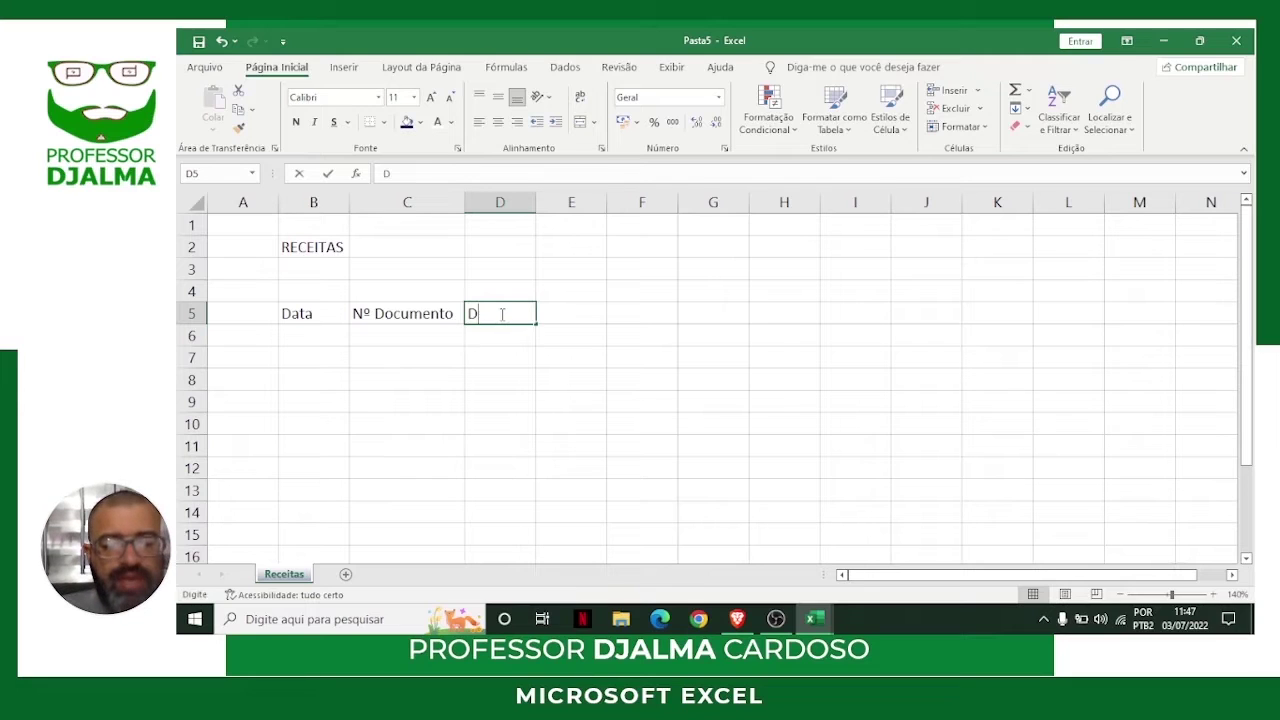
{"action": "type", "text": "ão"}
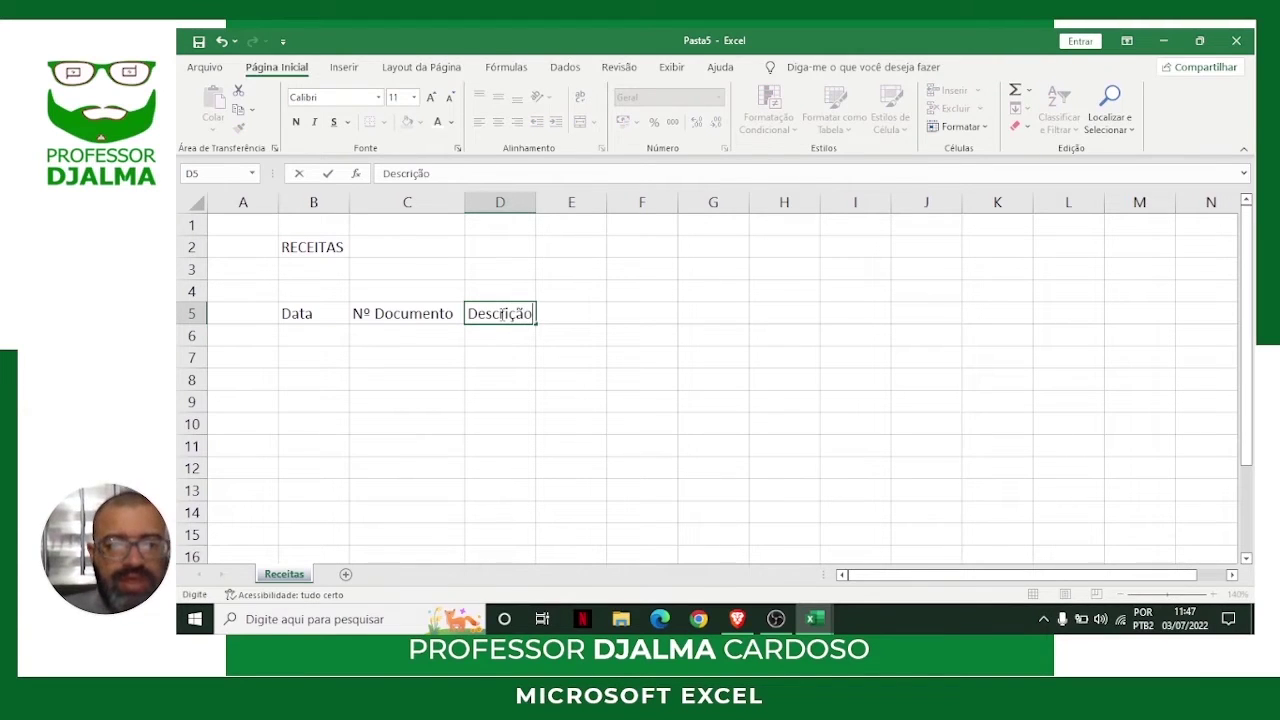
{"action": "left_click", "coordinate": [577, 312]}
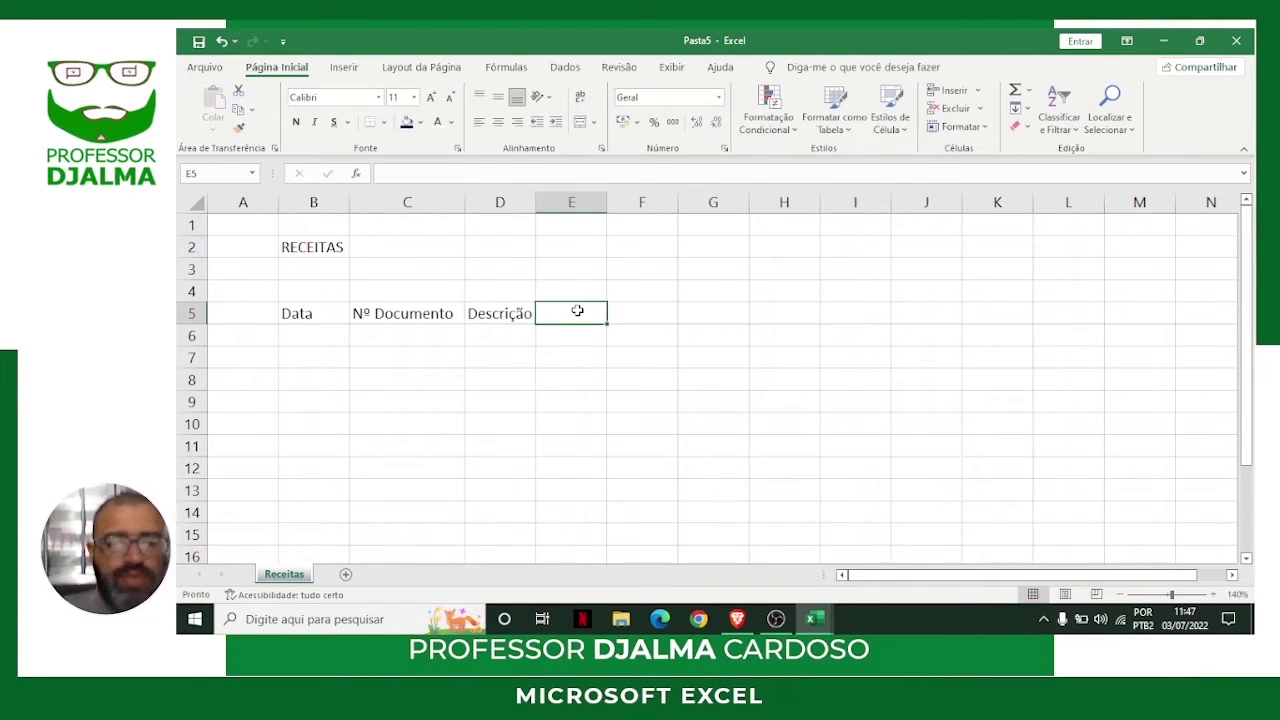
{"action": "type", "text": "Valor"}
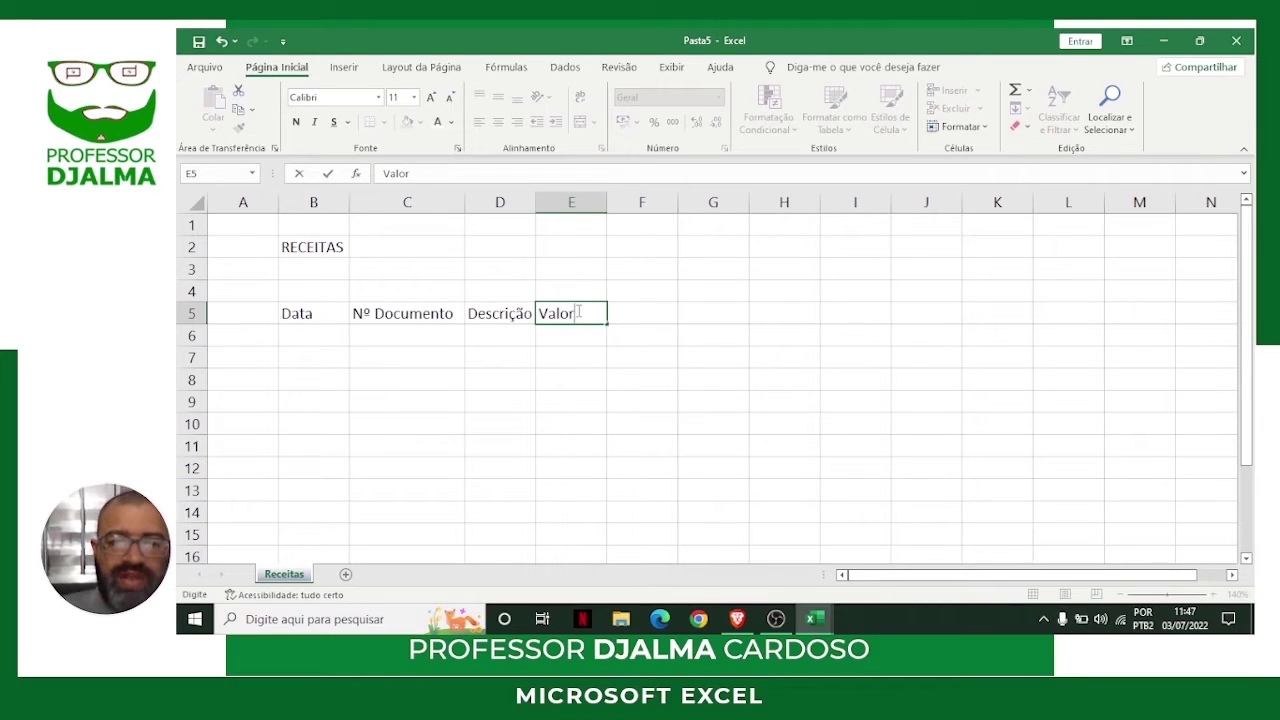
{"action": "key", "text": "Tab"}
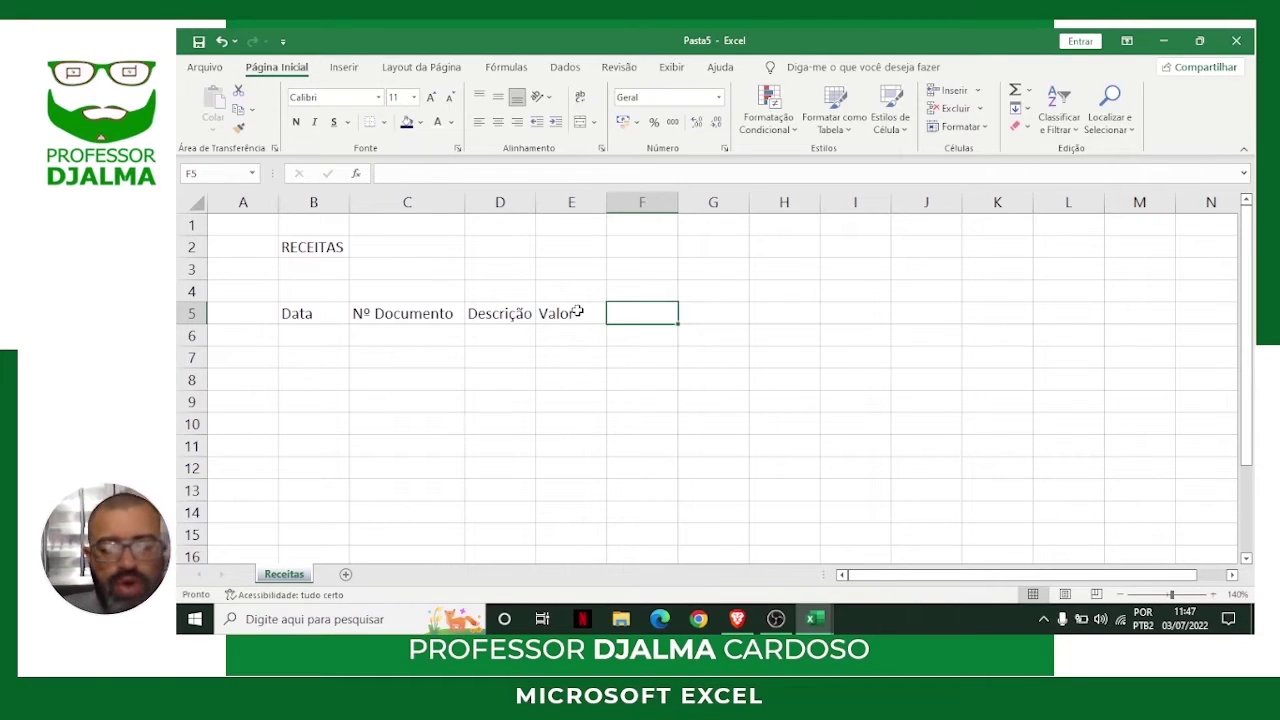
Enter the heading F. Recebimento in cell F5 and fit the width of column F to it.
{"action": "type", "text": "F. Re"}
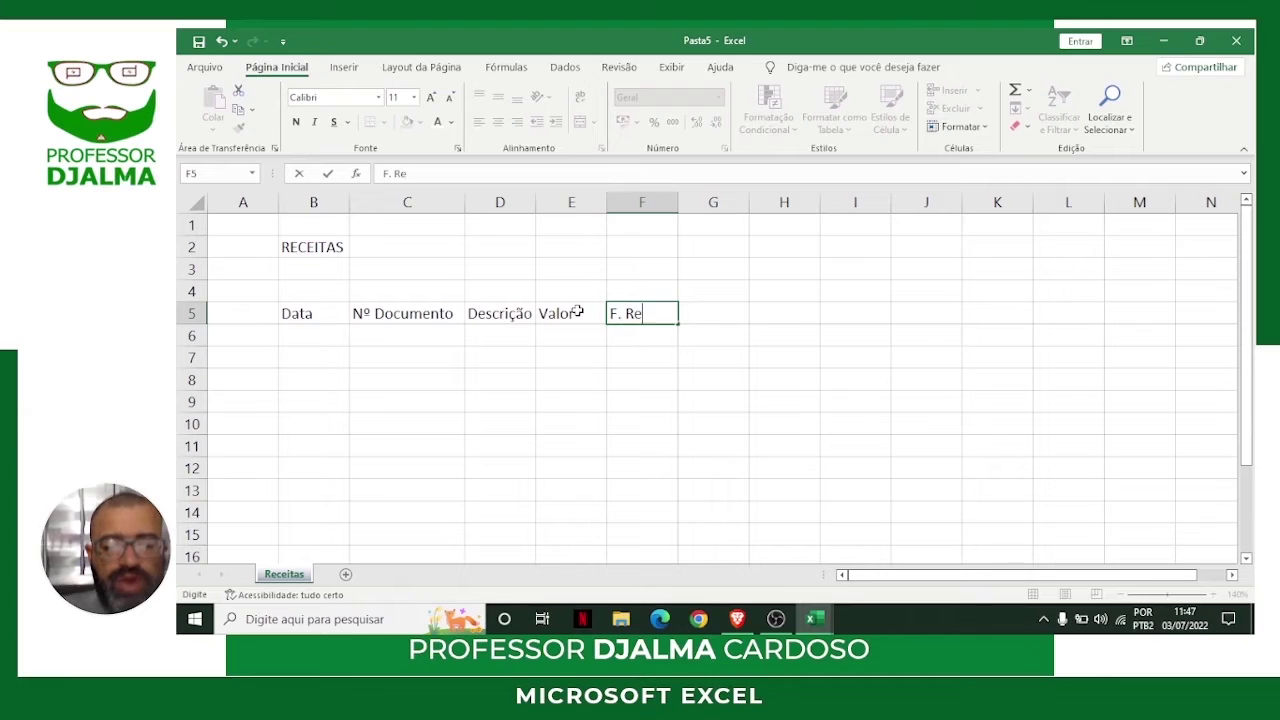
{"action": "type", "text": "cebimento"}
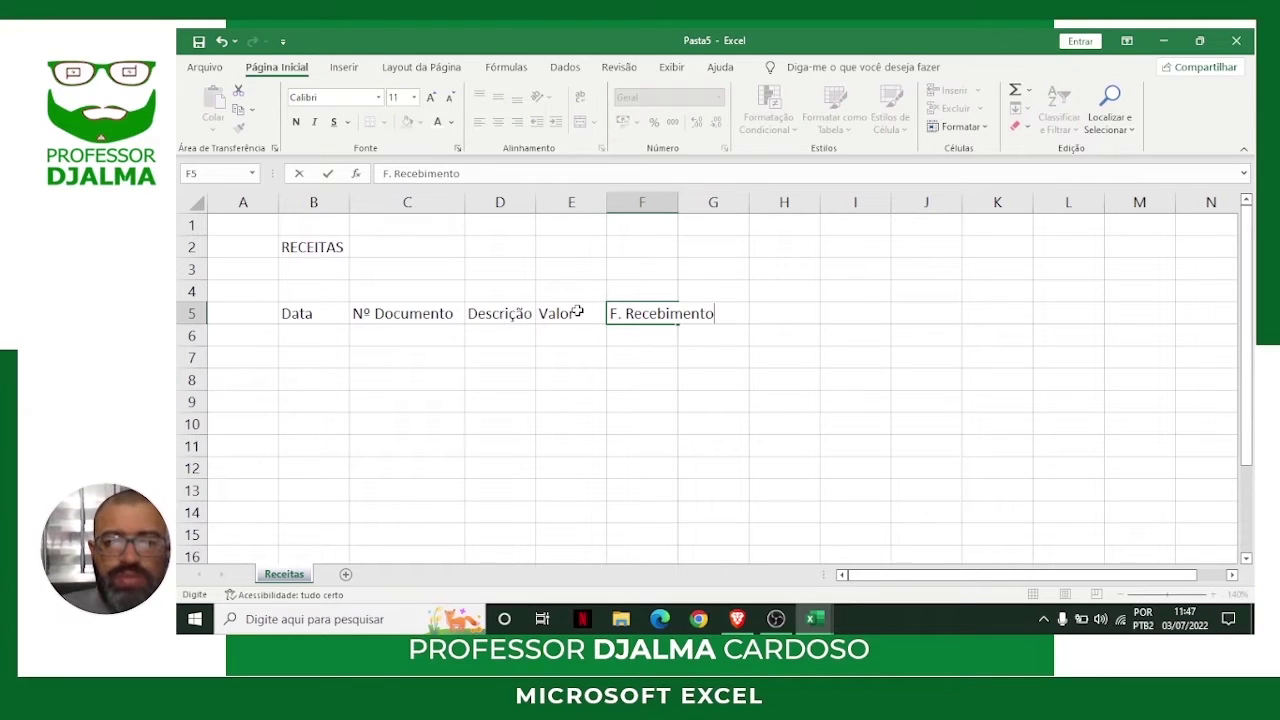
{"action": "left_click", "coordinate": [672, 202]}
{"action": "double_click", "coordinate": [677, 202]}
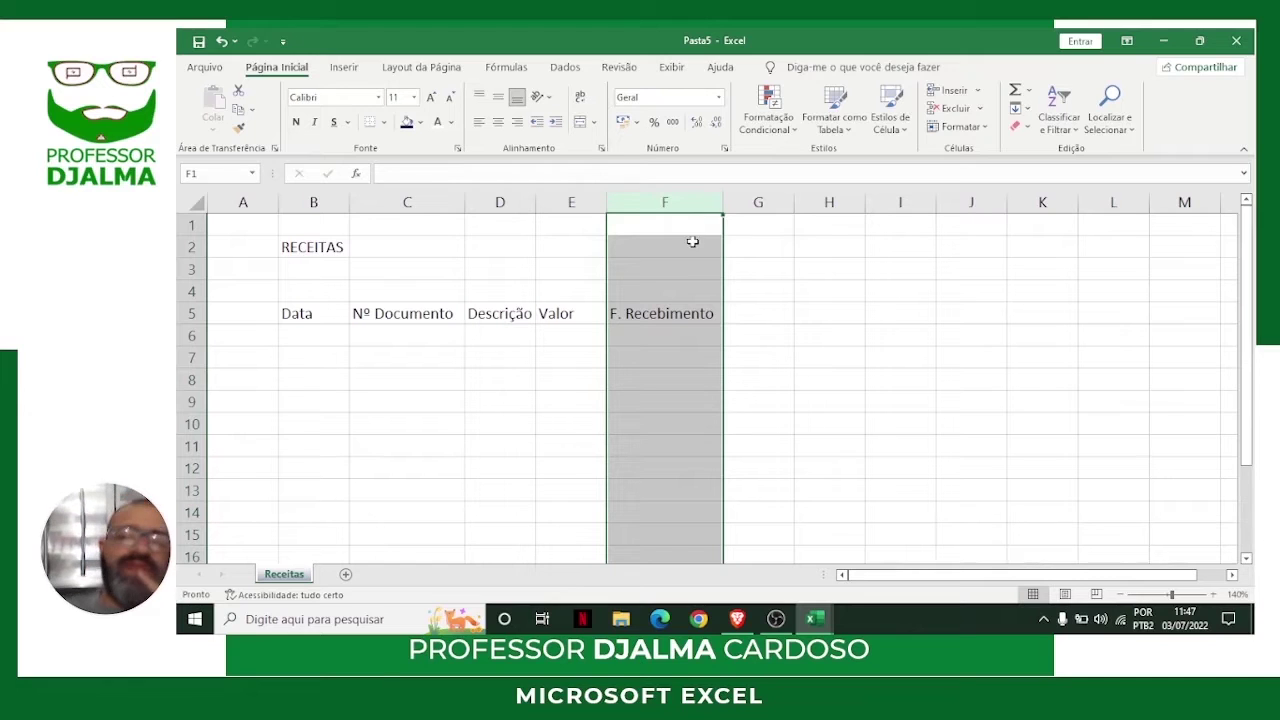
Enter the last heading, Vendedor, in cell G5.
{"action": "left_click", "coordinate": [746, 313]}
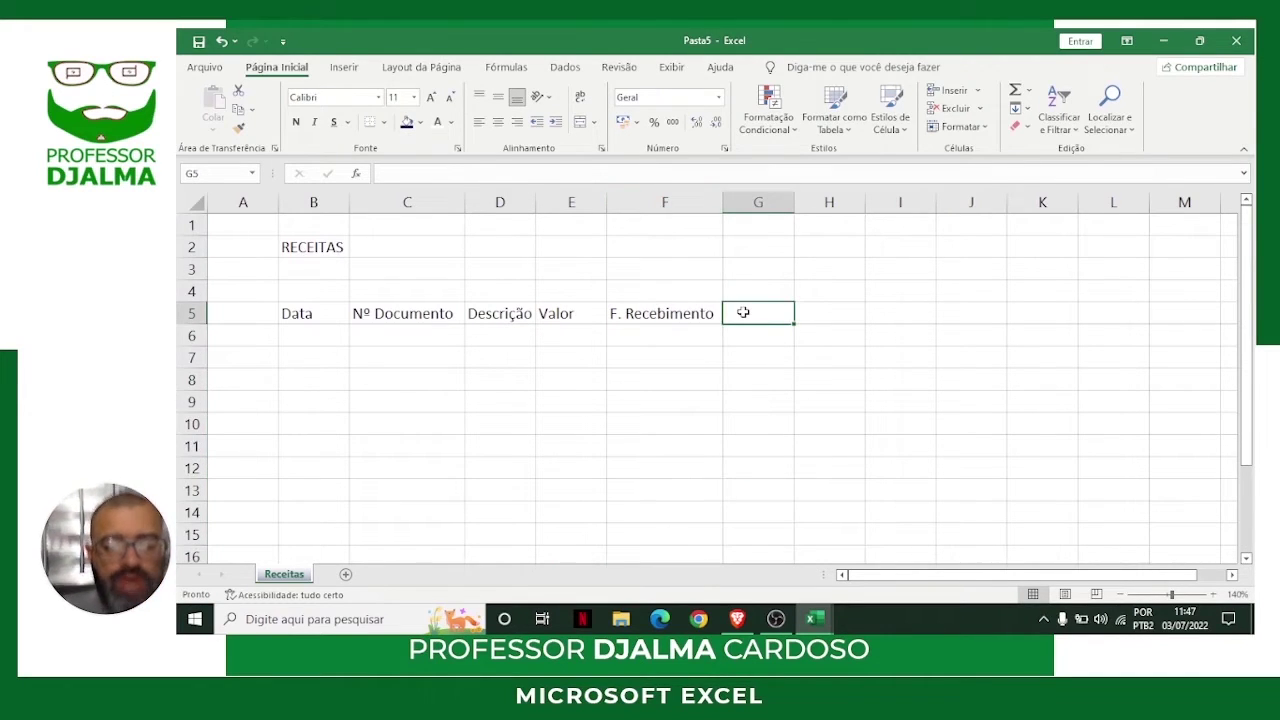
{"action": "type", "text": "Vendedor"}
{"action": "key", "text": "Return"}
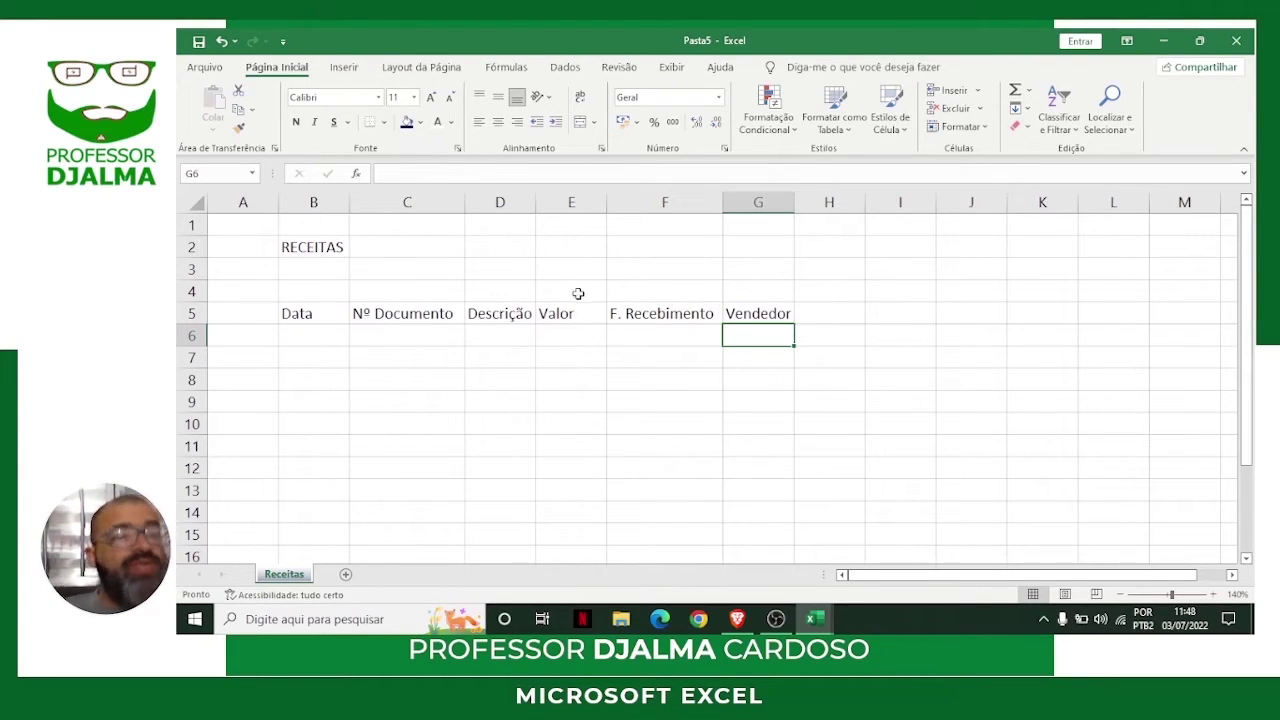
Merge and centre the RECEITAS title across cells B2 to G2.
{"action": "left_click", "coordinate": [311, 248]}
{"action": "left_click_drag", "start_coordinate": [316, 248], "coordinate": [745, 246]}
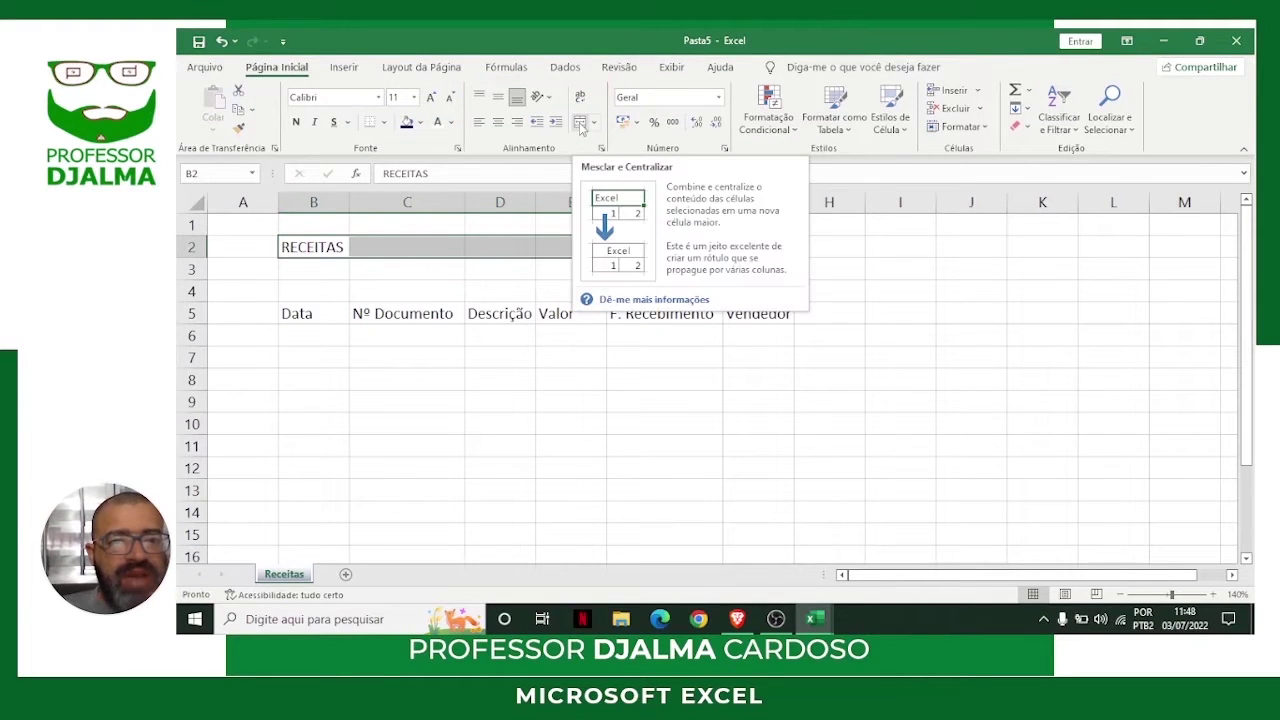
{"action": "left_click", "coordinate": [581, 124]}
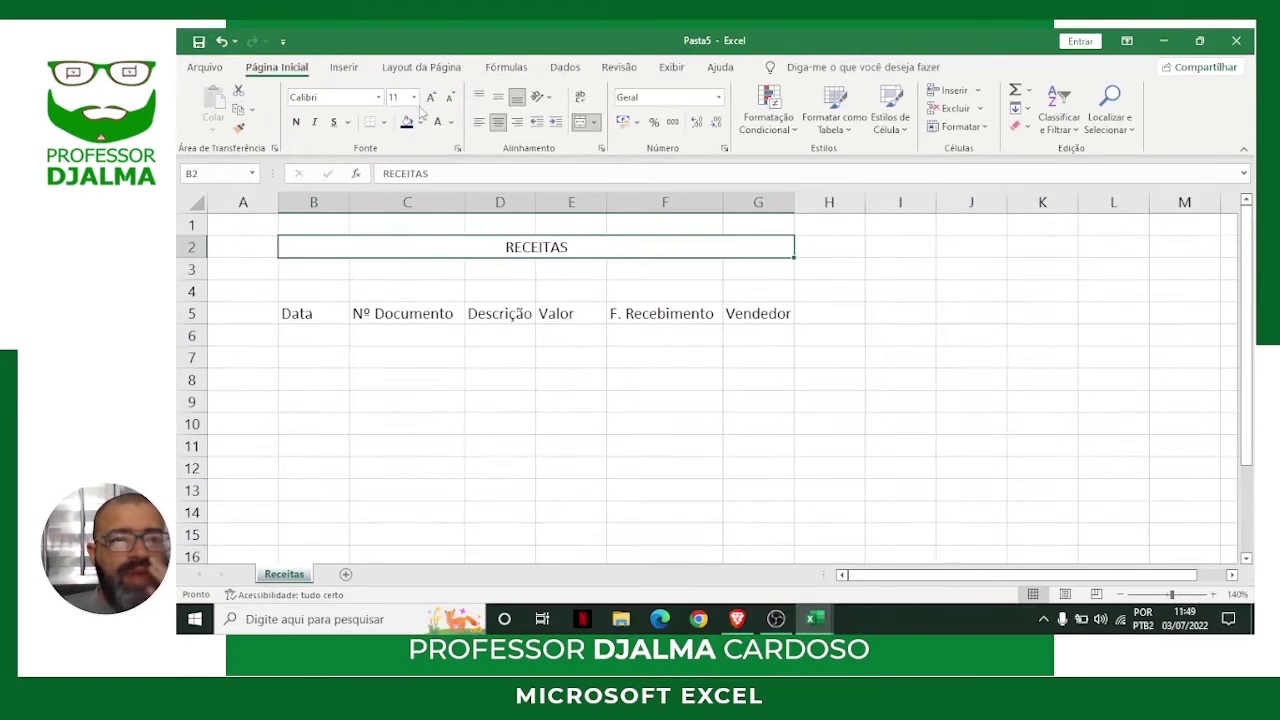
Format the RECEITAS title in bold at font size 20 and apply all borders to its merged cell.
{"action": "left_click", "coordinate": [413, 97]}
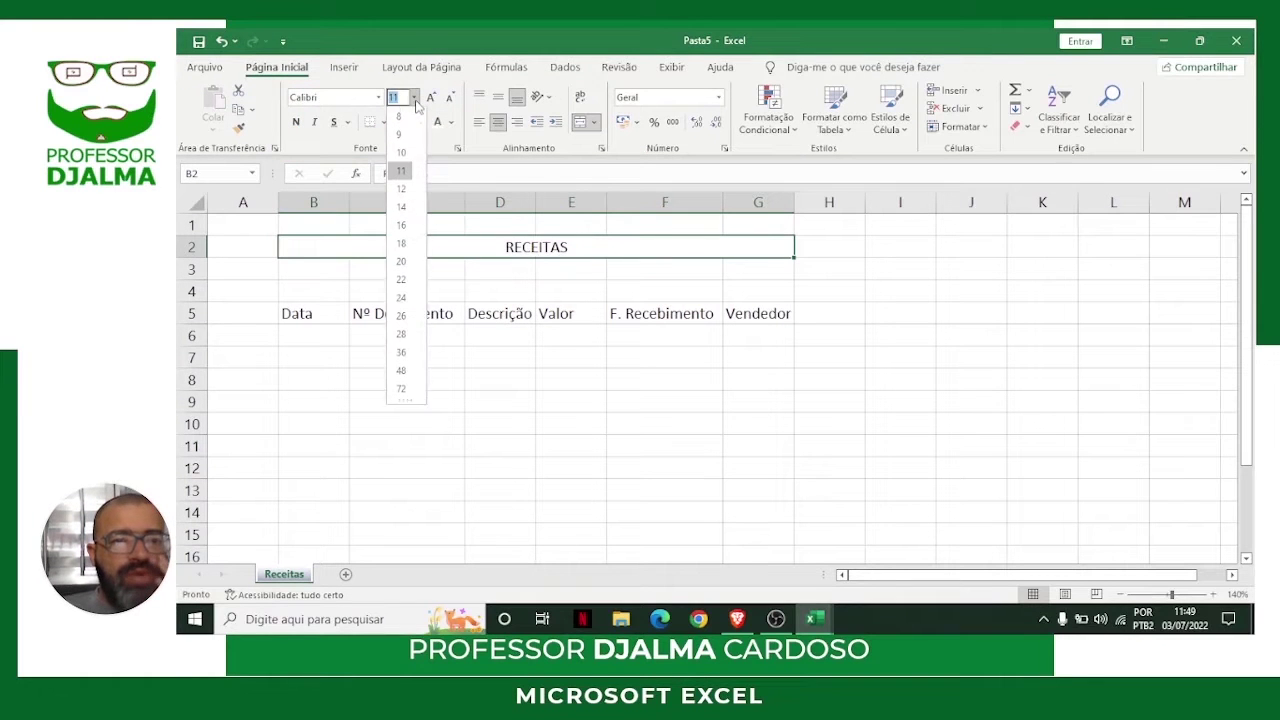
{"action": "left_click", "coordinate": [401, 262]}
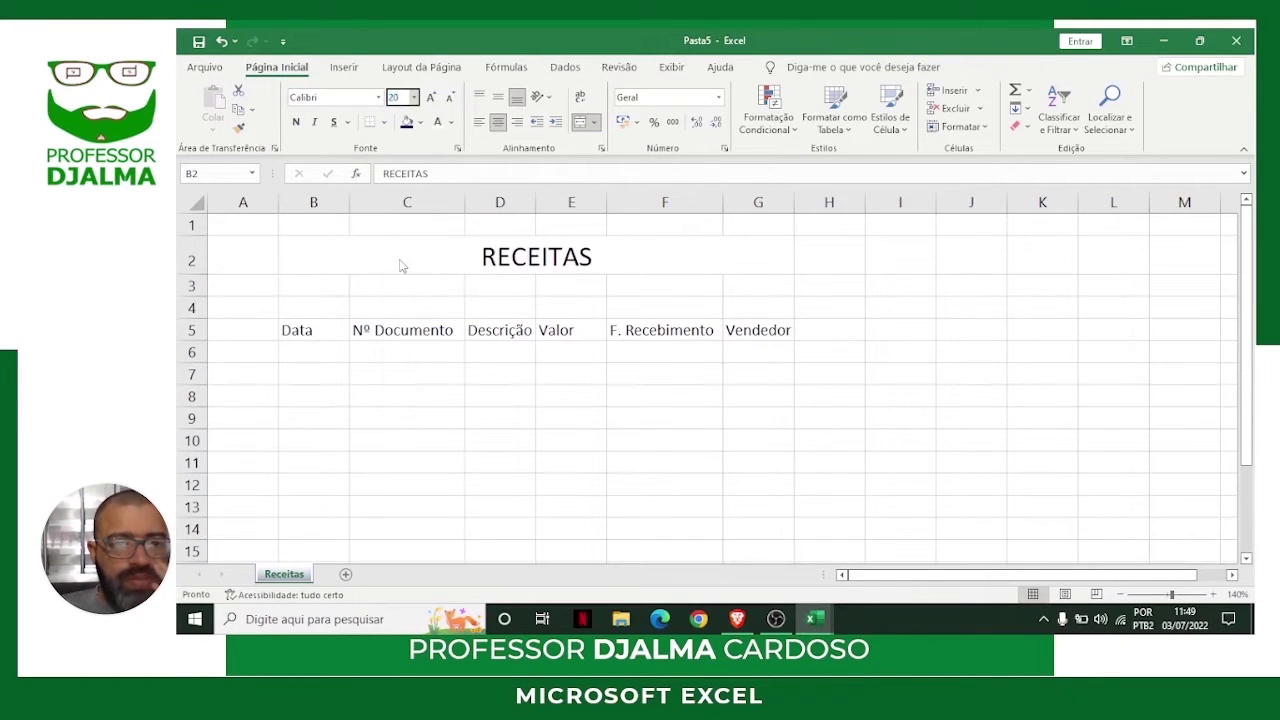
{"action": "left_click", "coordinate": [296, 123]}
{"action": "left_click", "coordinate": [385, 122]}
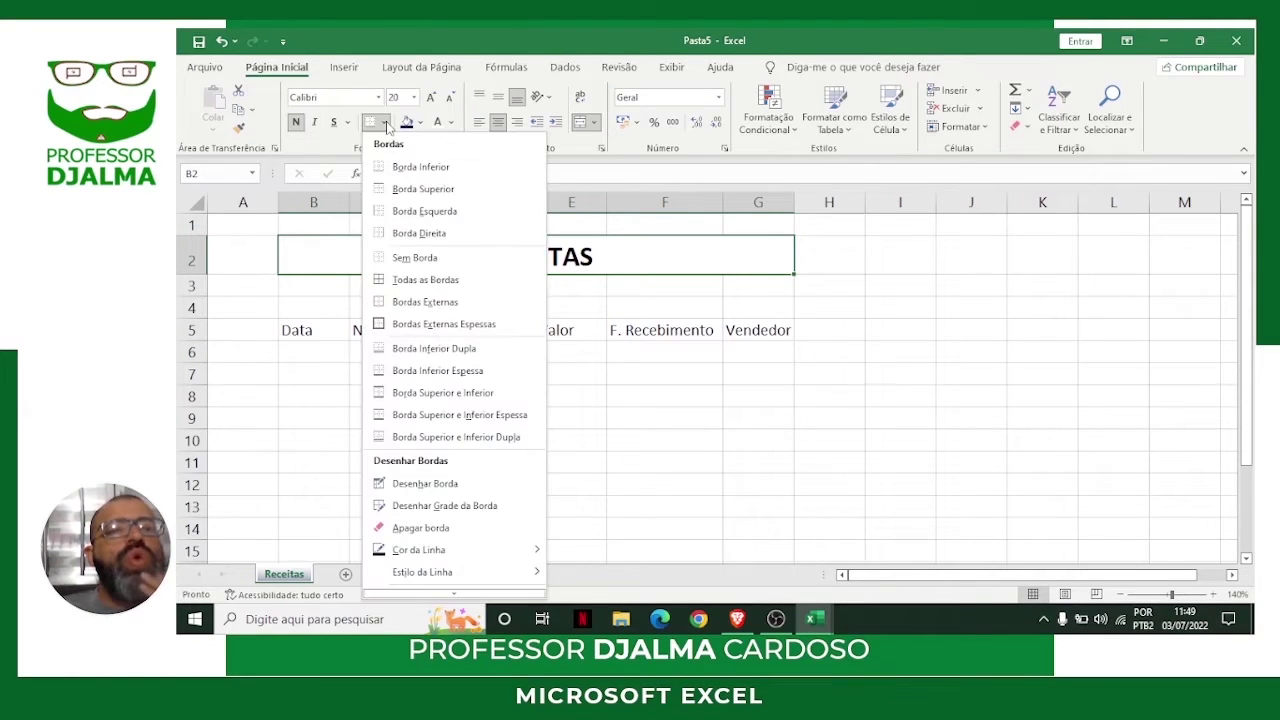
{"action": "left_click", "coordinate": [424, 284]}
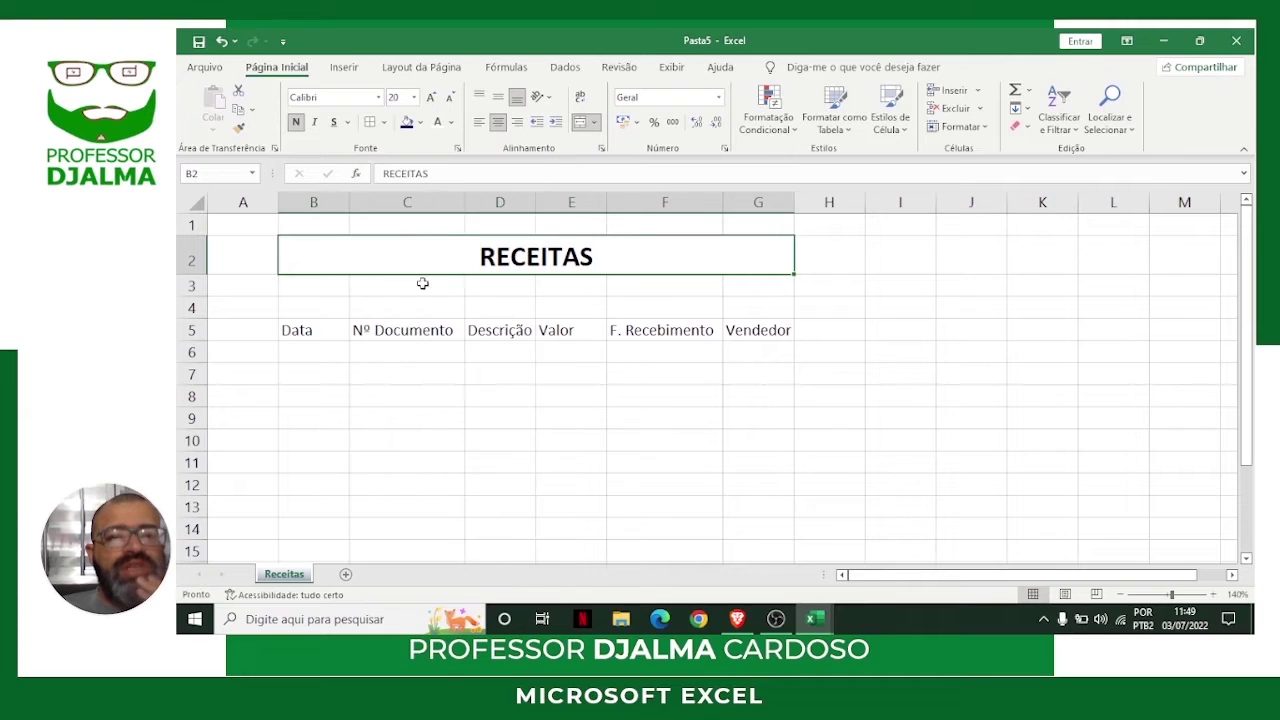
Fill the title cell with the darkest shade of blue from the theme colours and make its text white.
{"action": "left_click", "coordinate": [421, 122]}
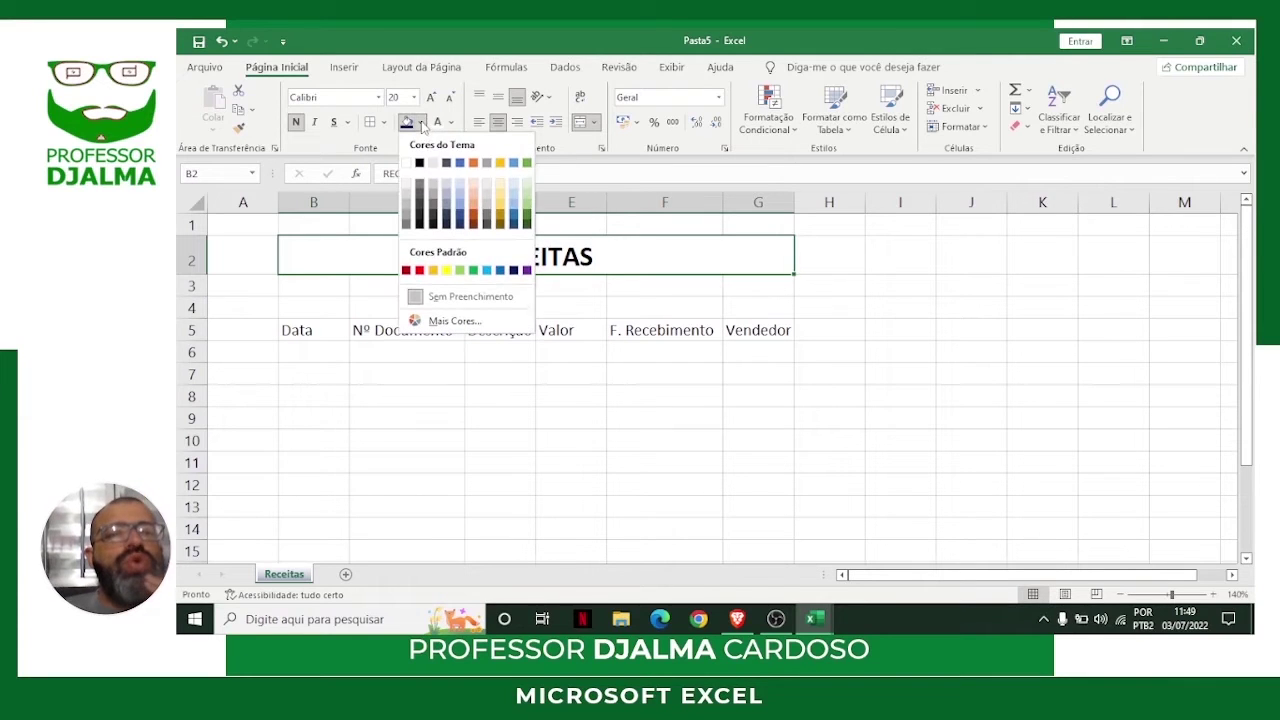
{"action": "left_click", "coordinate": [461, 226]}
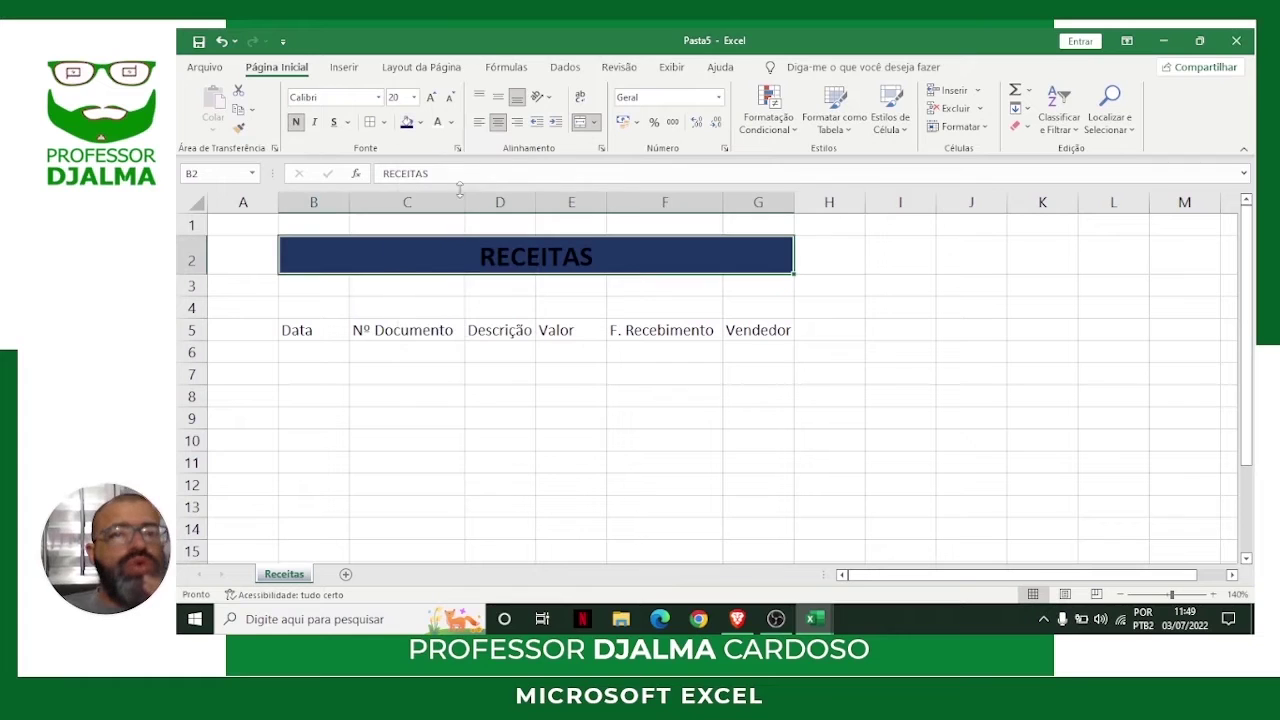
{"action": "left_click", "coordinate": [451, 122]}
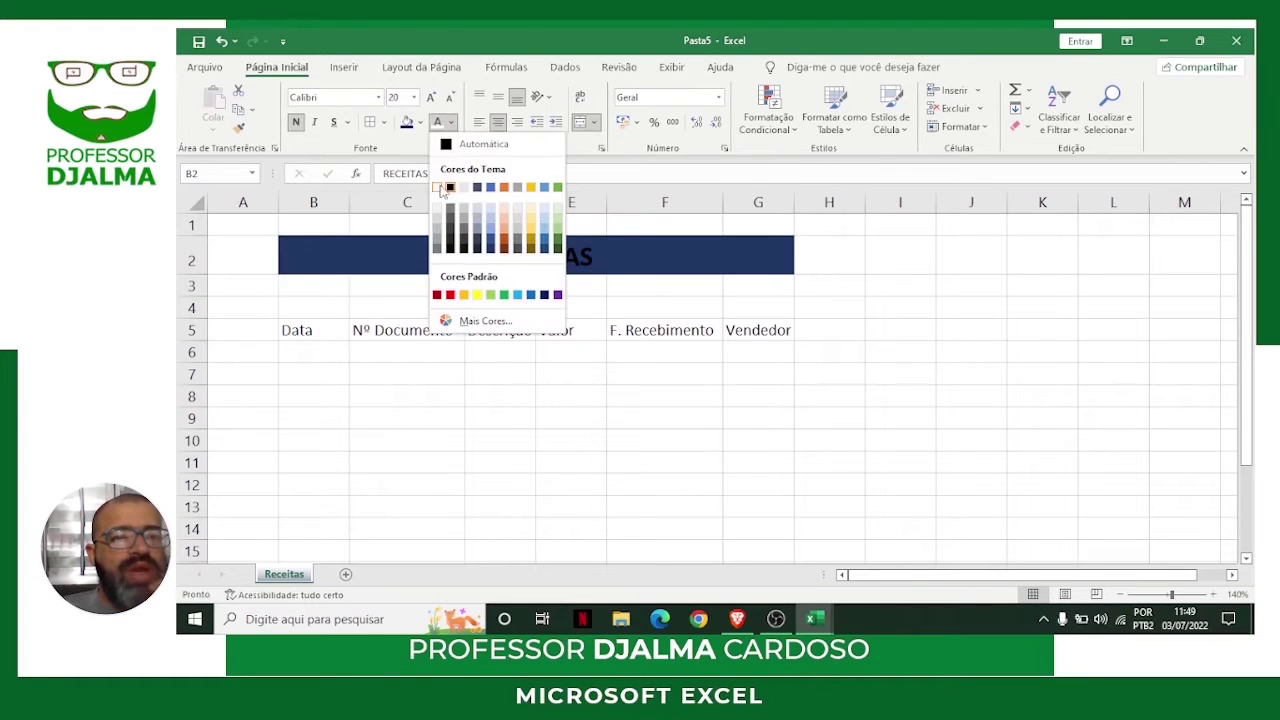
{"action": "left_click", "coordinate": [438, 188]}
{"action": "left_click", "coordinate": [495, 393]}
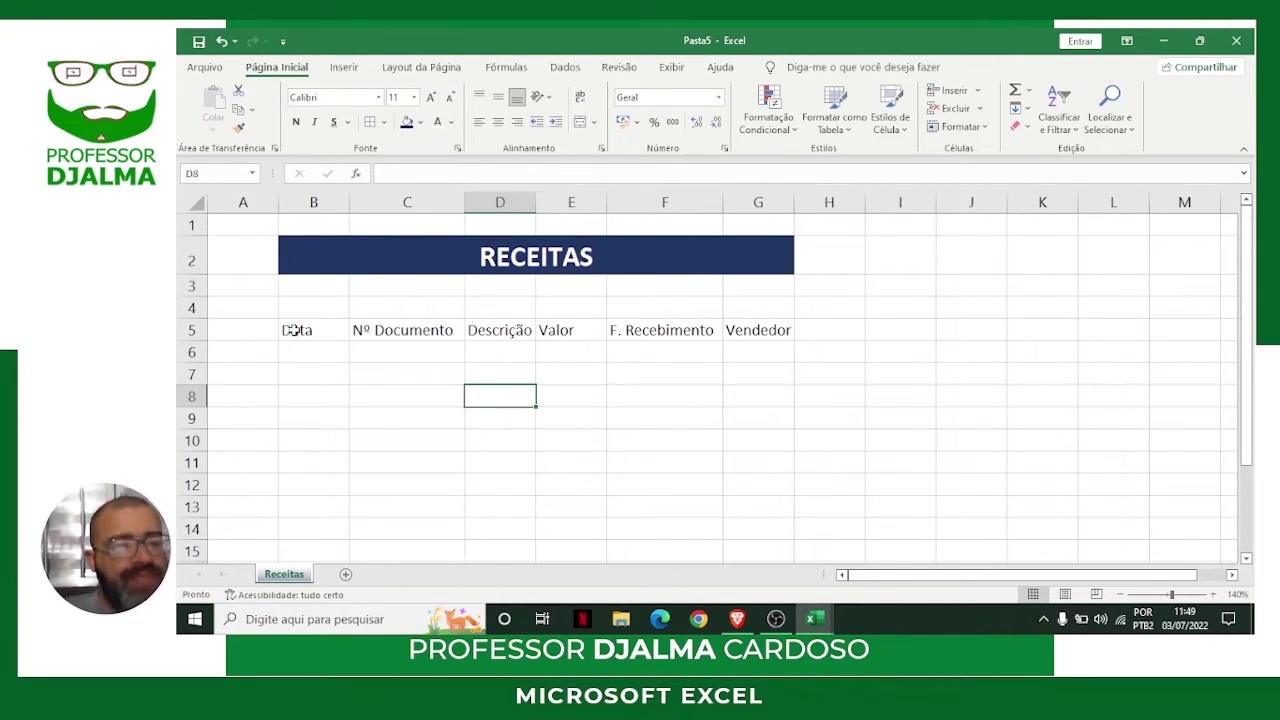
{"action": "left_click", "coordinate": [298, 331]}
{"action": "left_click_drag", "start_coordinate": [321, 330], "coordinate": [737, 346]}
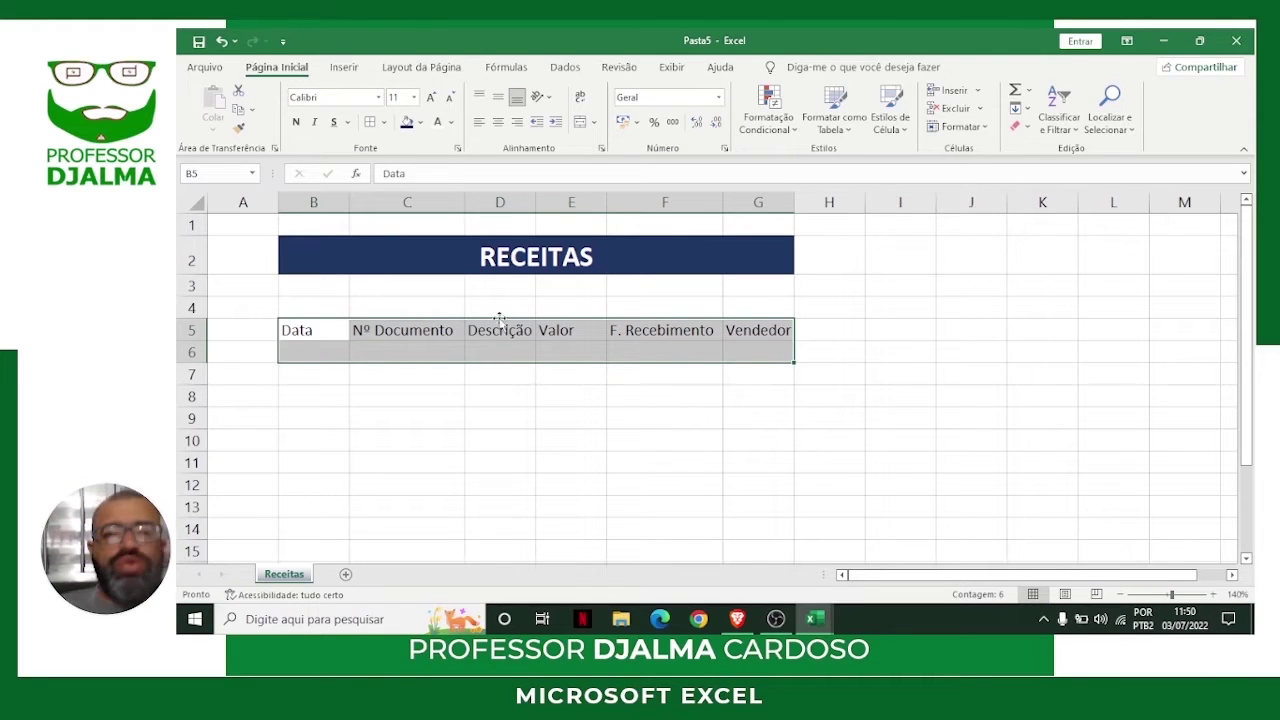
{"action": "left_click", "coordinate": [459, 378]}
{"action": "left_click_drag", "start_coordinate": [326, 330], "coordinate": [760, 347]}
Start creating a table from the heading row and the blank row beneath it, range B5:G6.
{"action": "left_click_drag", "start_coordinate": [346, 331], "coordinate": [745, 346]}
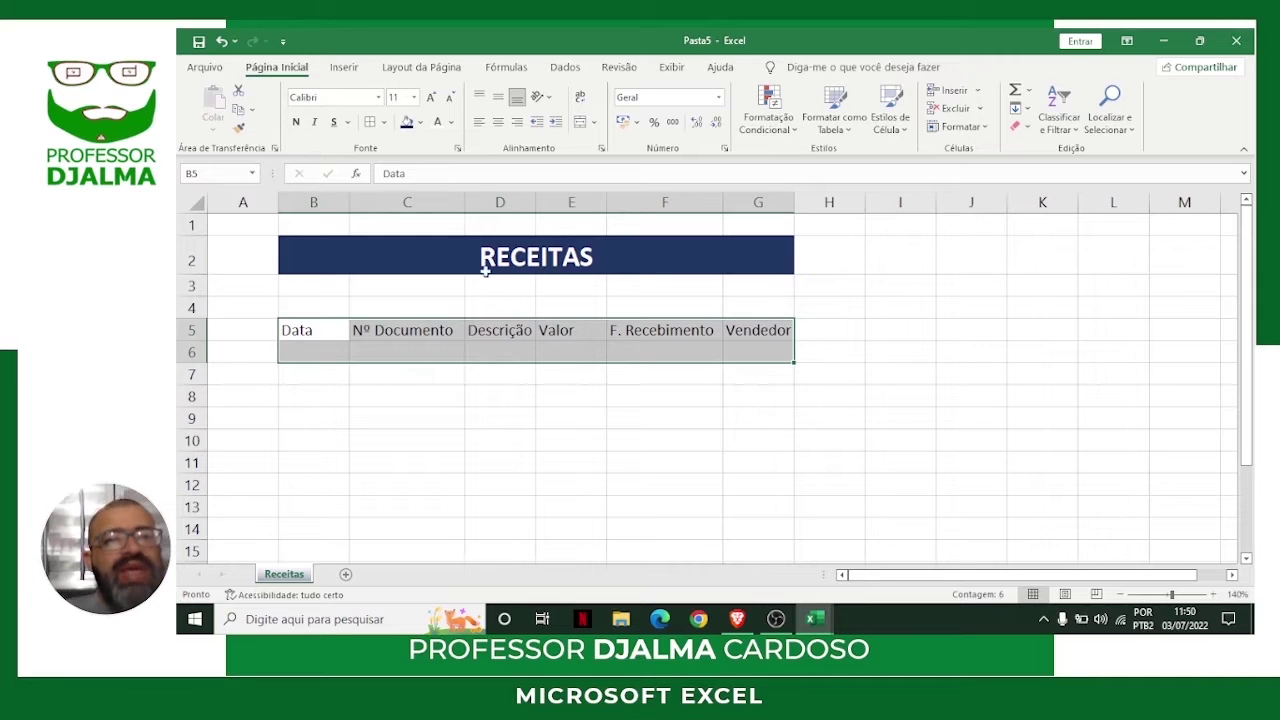
{"action": "left_click", "coordinate": [346, 68]}
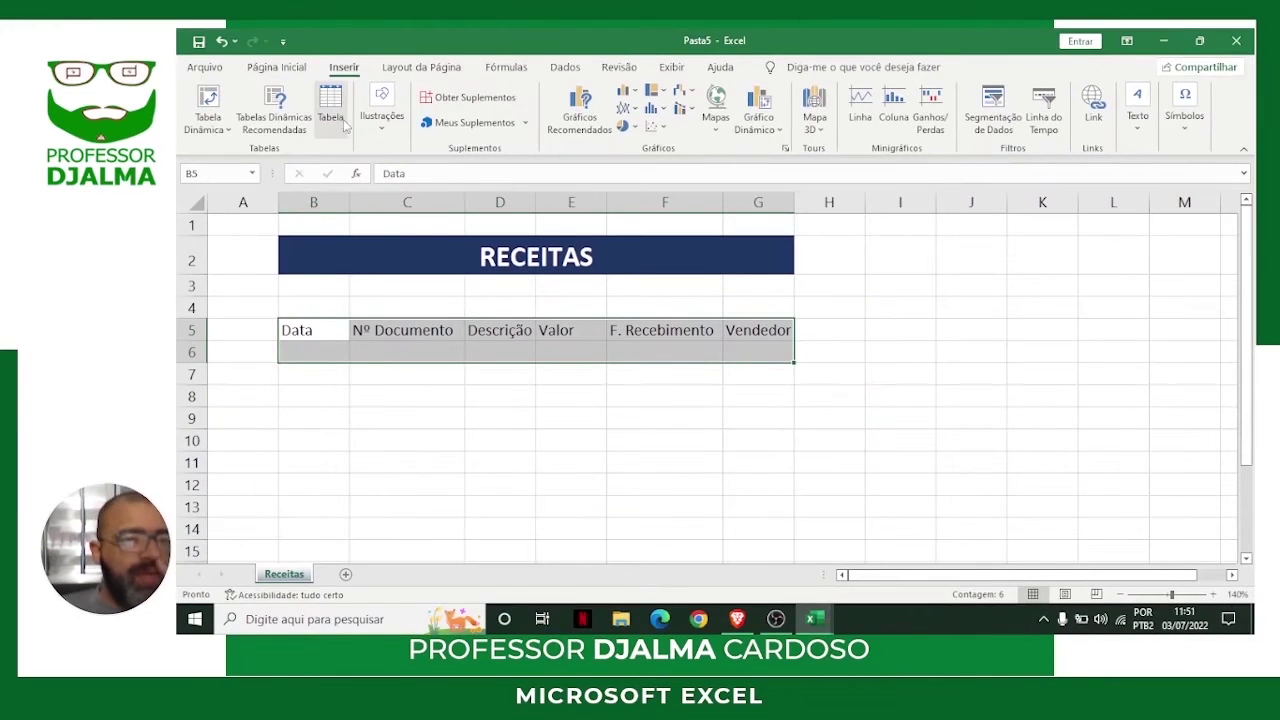
{"action": "left_click", "coordinate": [334, 107]}
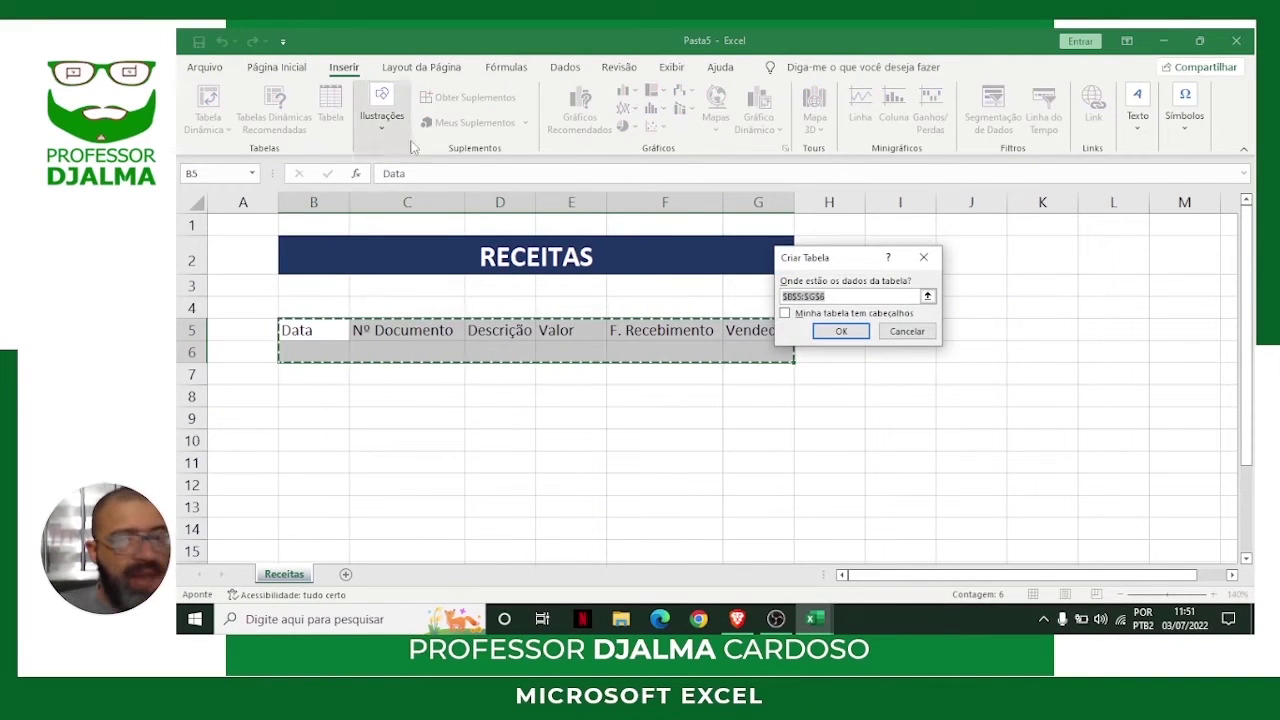
{"action": "left_click_drag", "start_coordinate": [816, 265], "coordinate": [634, 234]}
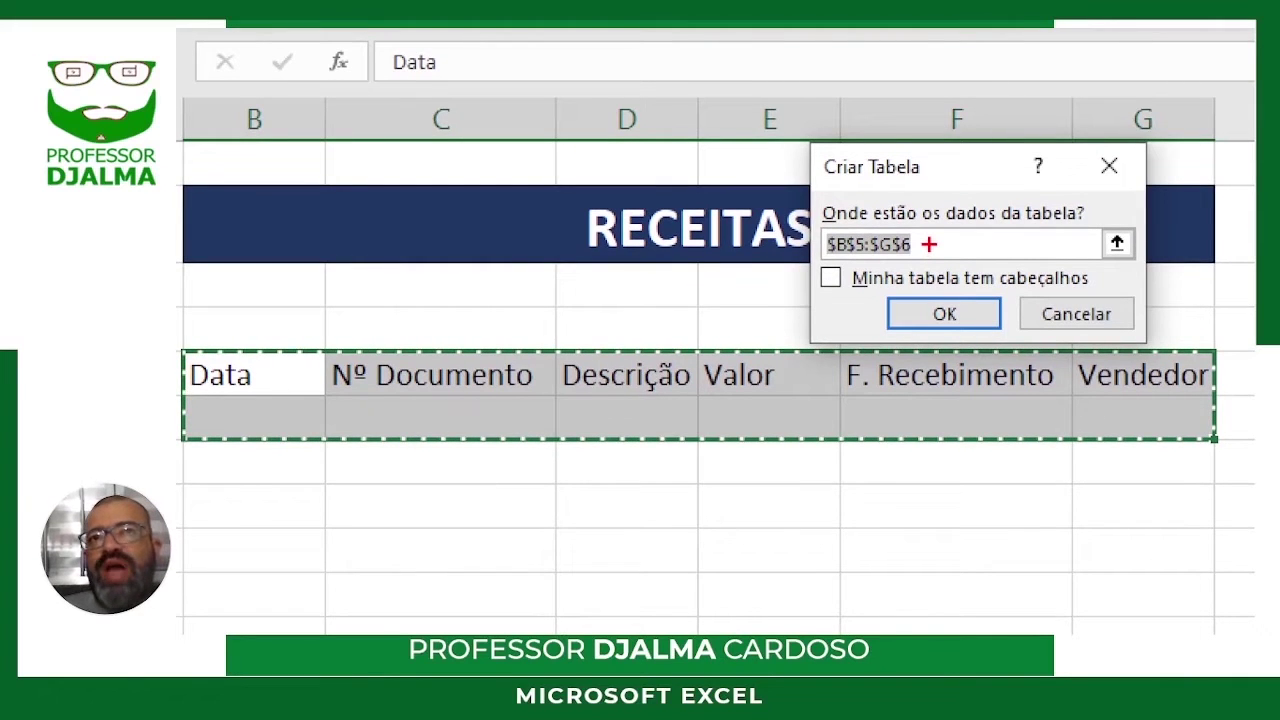
{"action": "left_click_drag", "start_coordinate": [929, 243], "coordinate": [1052, 228]}
{"action": "left_click_drag", "start_coordinate": [846, 228], "coordinate": [838, 158]}
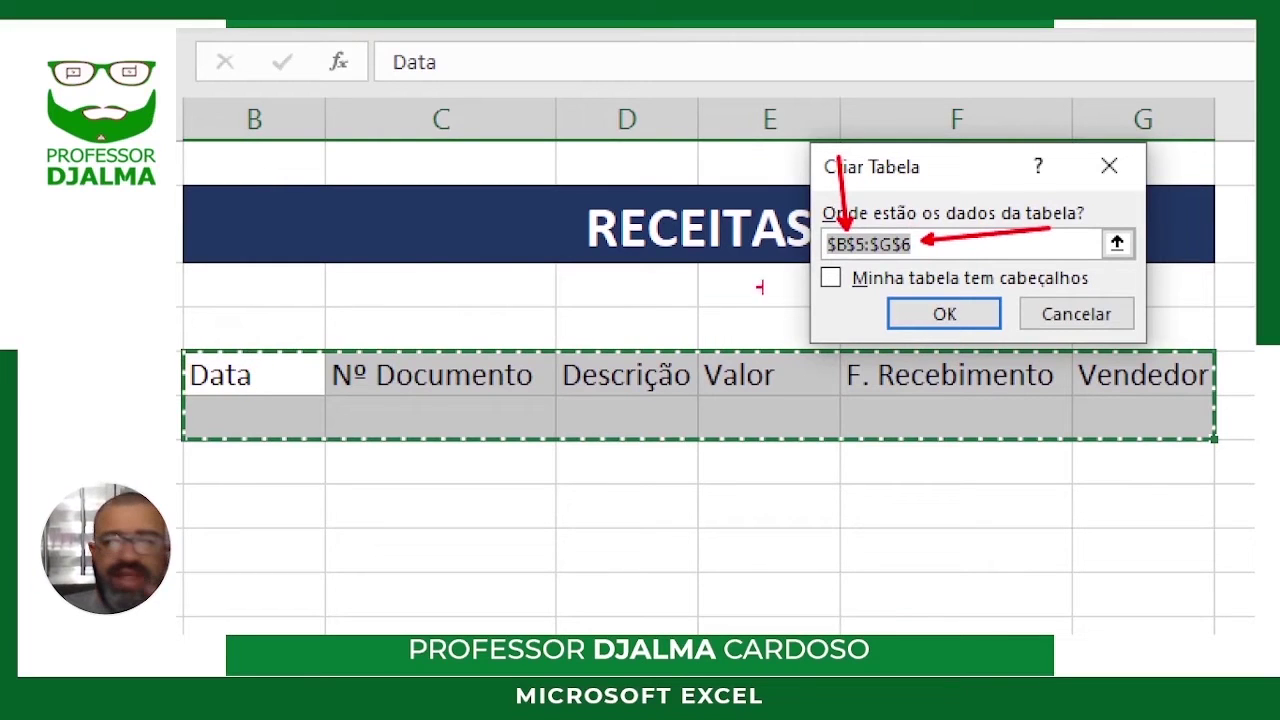
{"action": "mouse_move", "coordinate": [897, 227]}
{"action": "left_mouse_down"}
{"action": "mouse_move", "coordinate": [913, 183]}
{"action": "mouse_move", "coordinate": [890, 226]}
{"action": "left_mouse_up"}
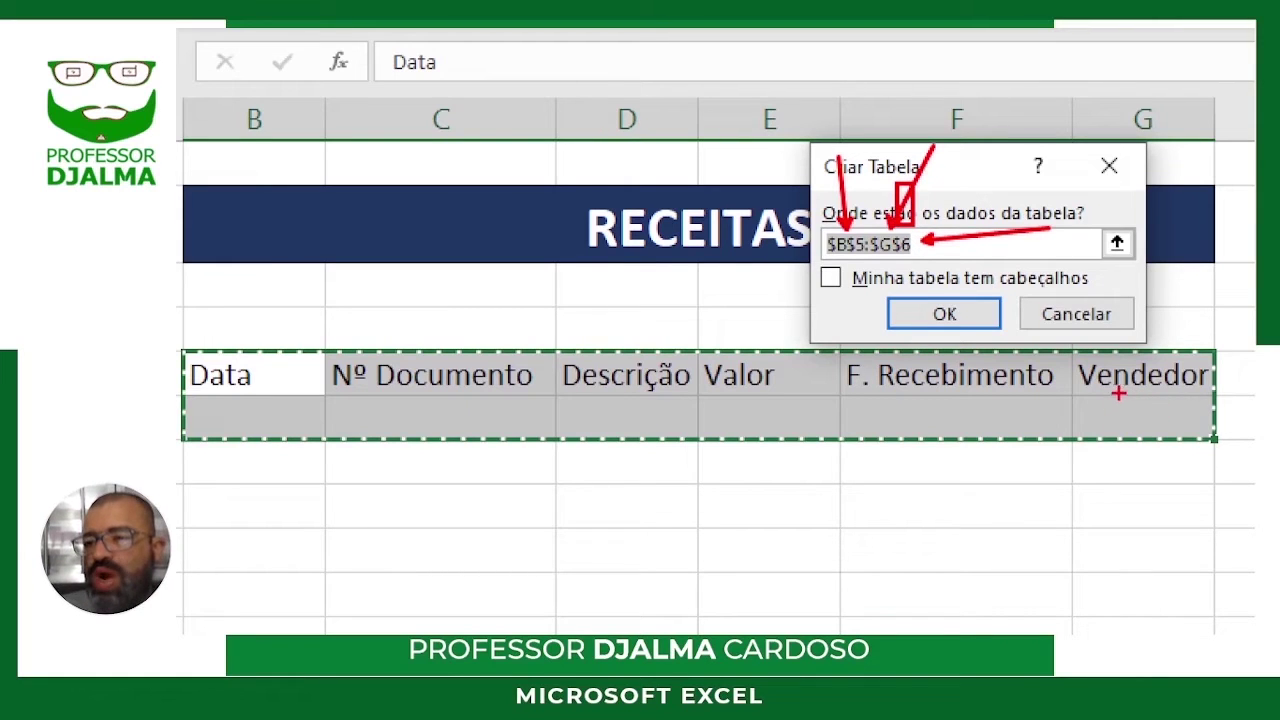
{"action": "left_click_drag", "start_coordinate": [1116, 418], "coordinate": [1151, 396]}
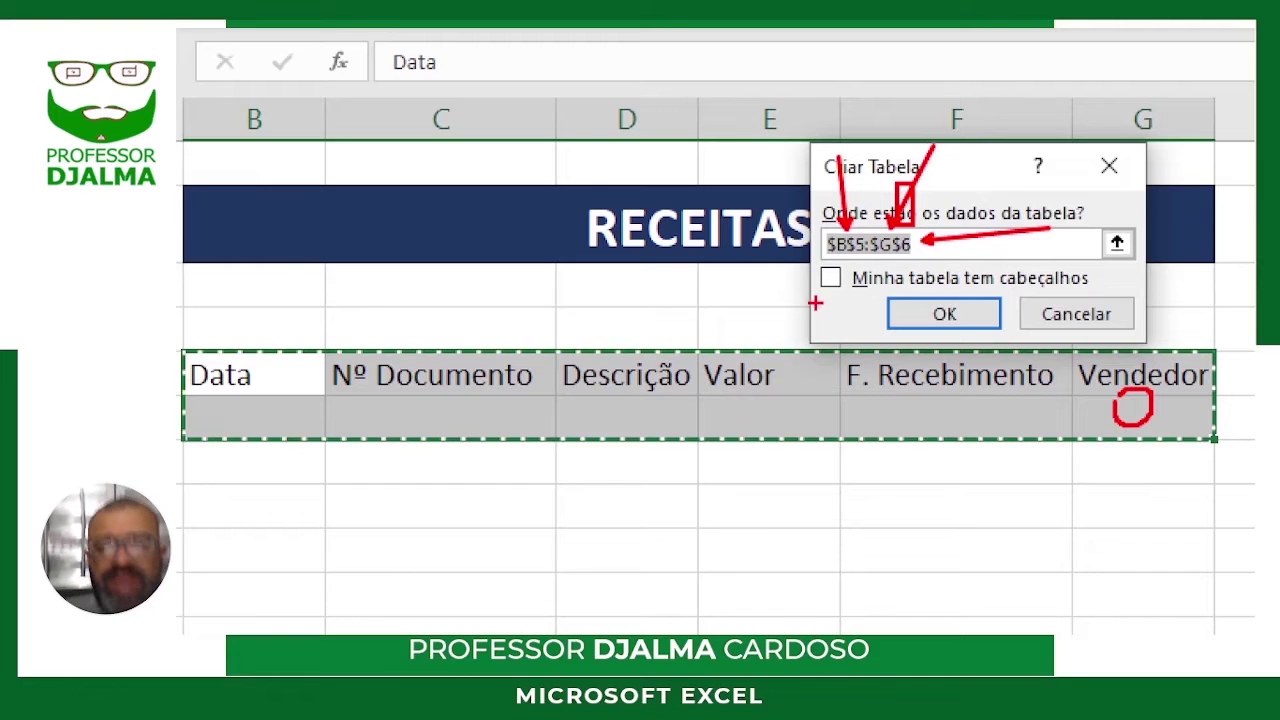
{"action": "left_click_drag", "start_coordinate": [826, 288], "coordinate": [798, 366]}
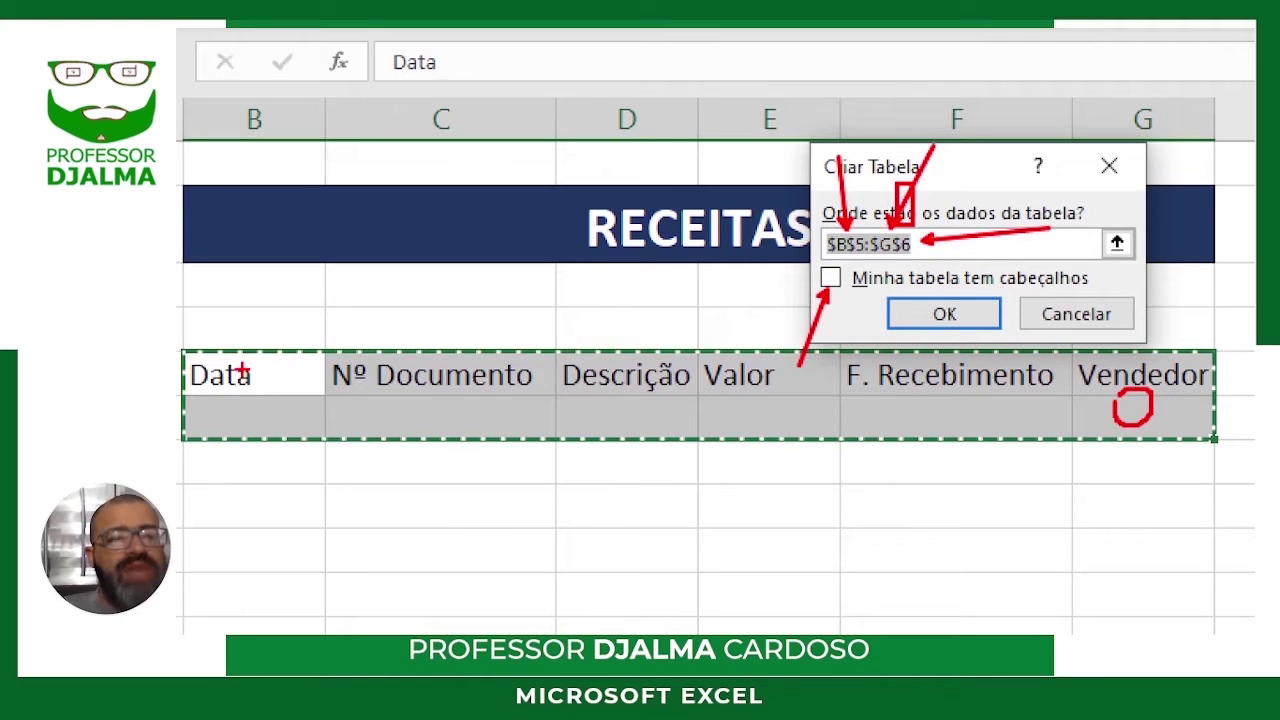
{"action": "left_click_drag", "start_coordinate": [232, 363], "coordinate": [267, 302]}
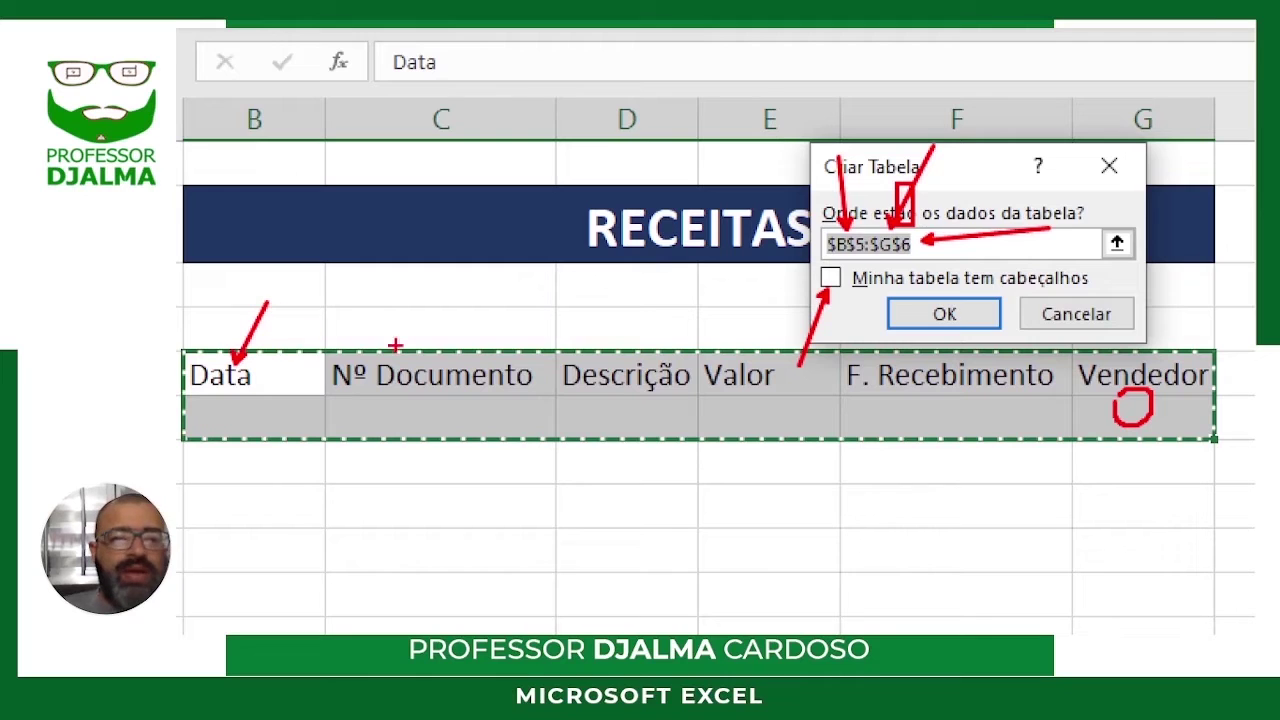
{"action": "left_click_drag", "start_coordinate": [424, 357], "coordinate": [457, 280]}
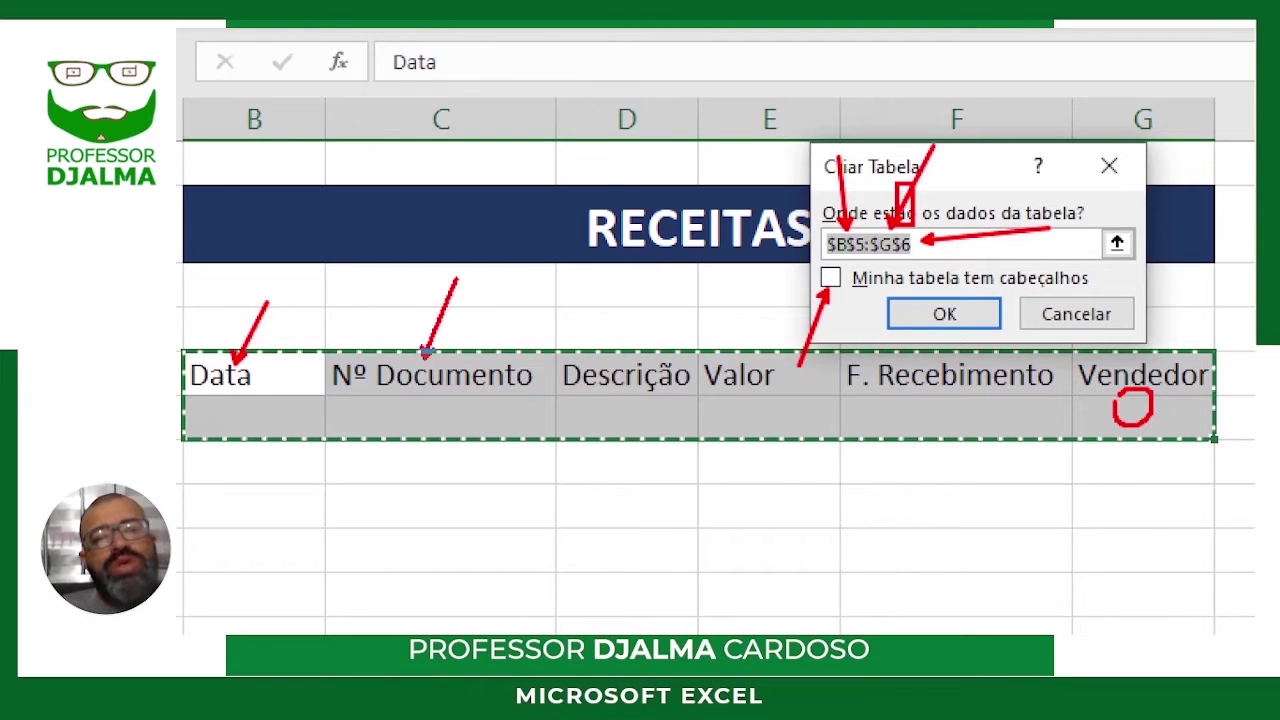
{"action": "left_click_drag", "start_coordinate": [616, 356], "coordinate": [680, 262]}
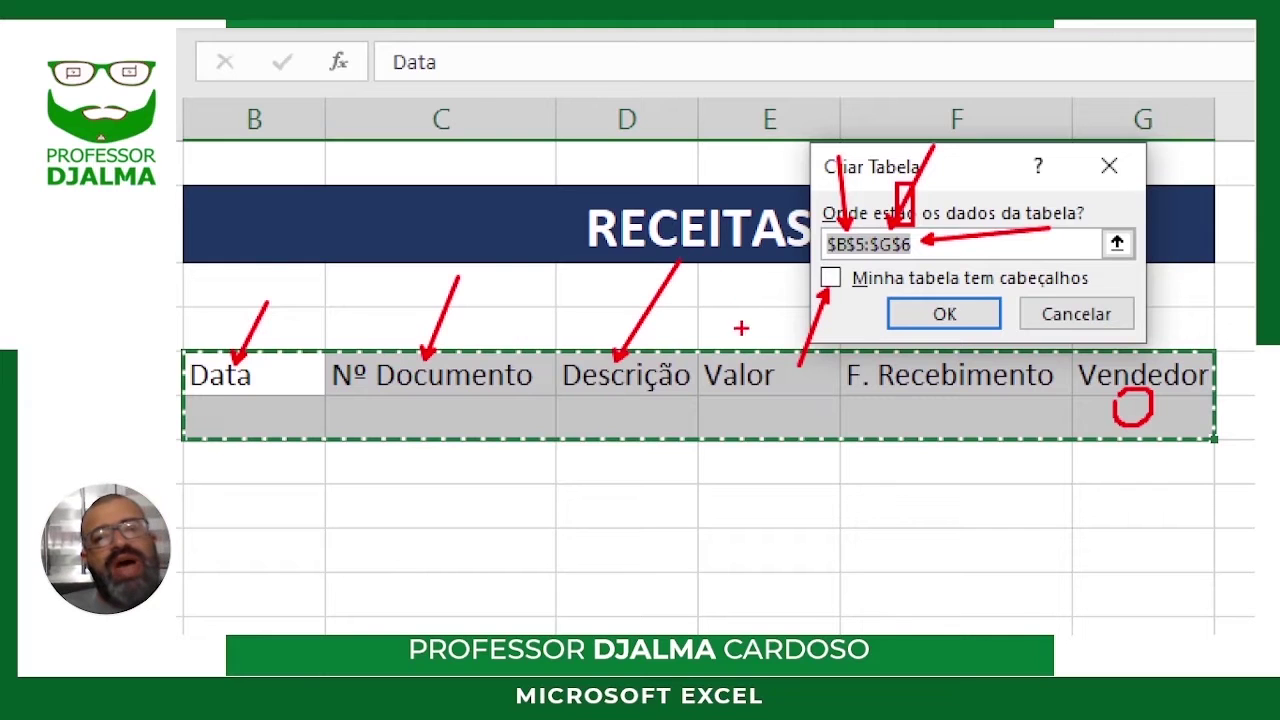
{"action": "left_click_drag", "start_coordinate": [741, 362], "coordinate": [785, 277]}
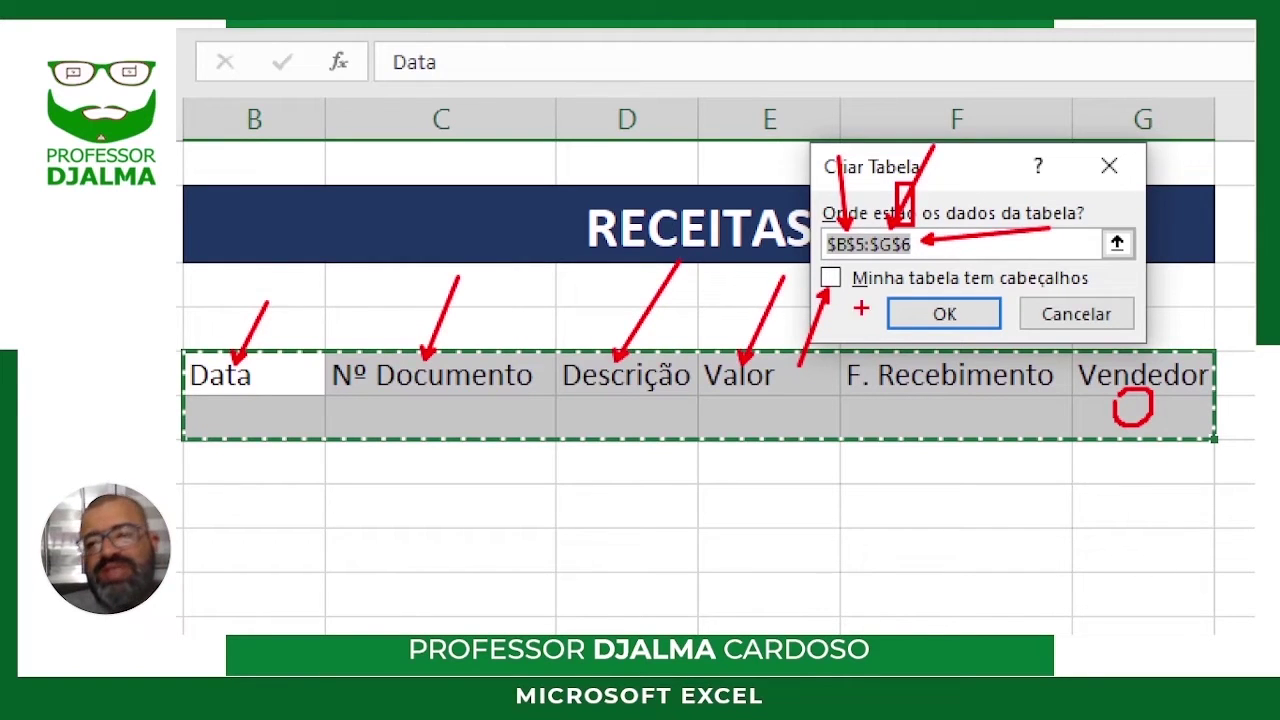
{"action": "left_click_drag", "start_coordinate": [914, 358], "coordinate": [942, 330]}
{"action": "left_click_drag", "start_coordinate": [1162, 362], "coordinate": [1210, 283]}
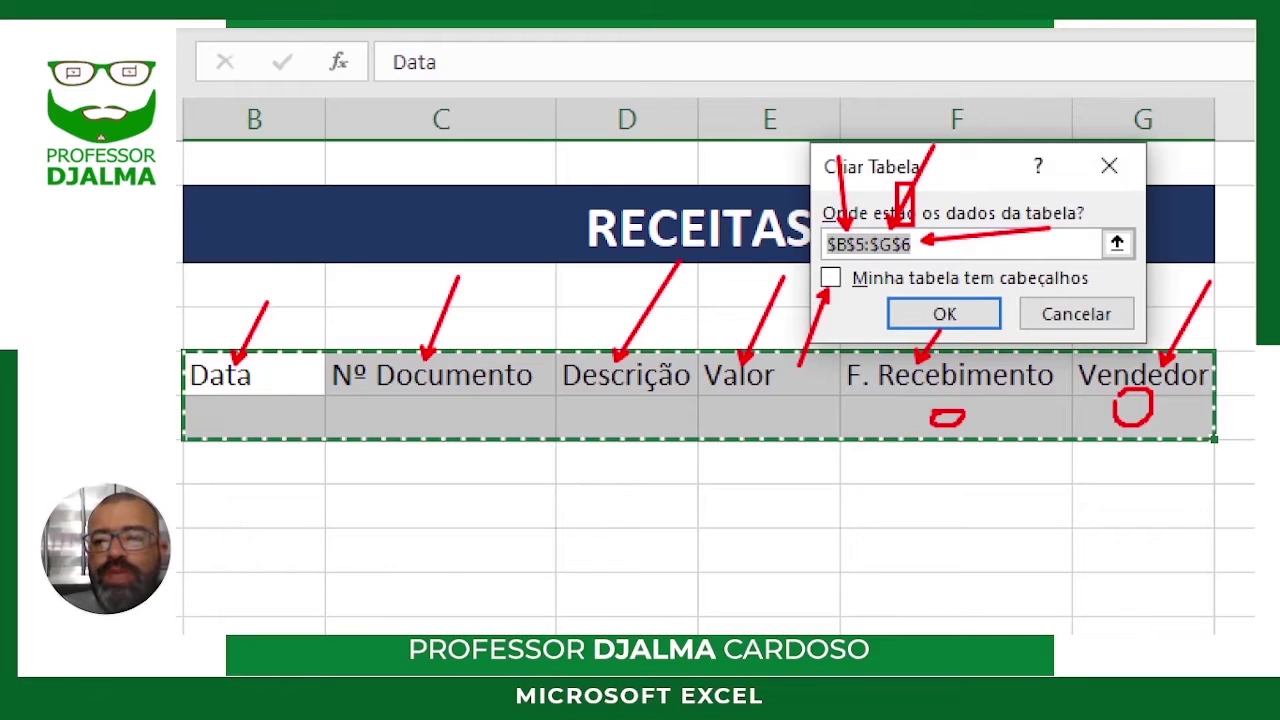
{"action": "left_click_drag", "start_coordinate": [766, 399], "coordinate": [729, 414]}
{"action": "mouse_move", "coordinate": [609, 398]}
{"action": "left_mouse_down"}
{"action": "mouse_move", "coordinate": [580, 420]}
{"action": "mouse_move", "coordinate": [628, 398]}
{"action": "mouse_move", "coordinate": [590, 396]}
{"action": "left_mouse_up"}
{"action": "mouse_move", "coordinate": [456, 400]}
{"action": "left_mouse_down"}
{"action": "mouse_move", "coordinate": [450, 430]}
{"action": "mouse_move", "coordinate": [456, 403]}
{"action": "left_mouse_up"}
{"action": "mouse_move", "coordinate": [285, 404]}
{"action": "left_mouse_down"}
{"action": "mouse_move", "coordinate": [283, 433]}
{"action": "mouse_move", "coordinate": [268, 404]}
{"action": "left_mouse_up"}
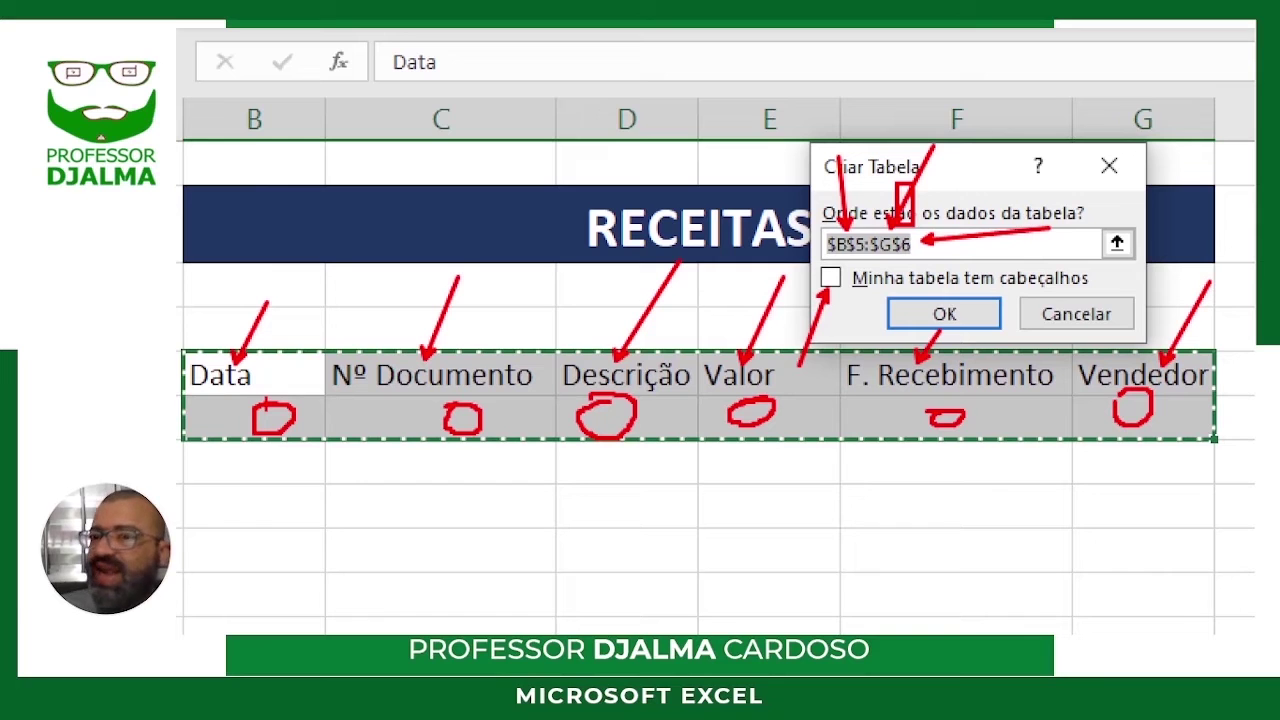
{"action": "key", "text": "Escape"}
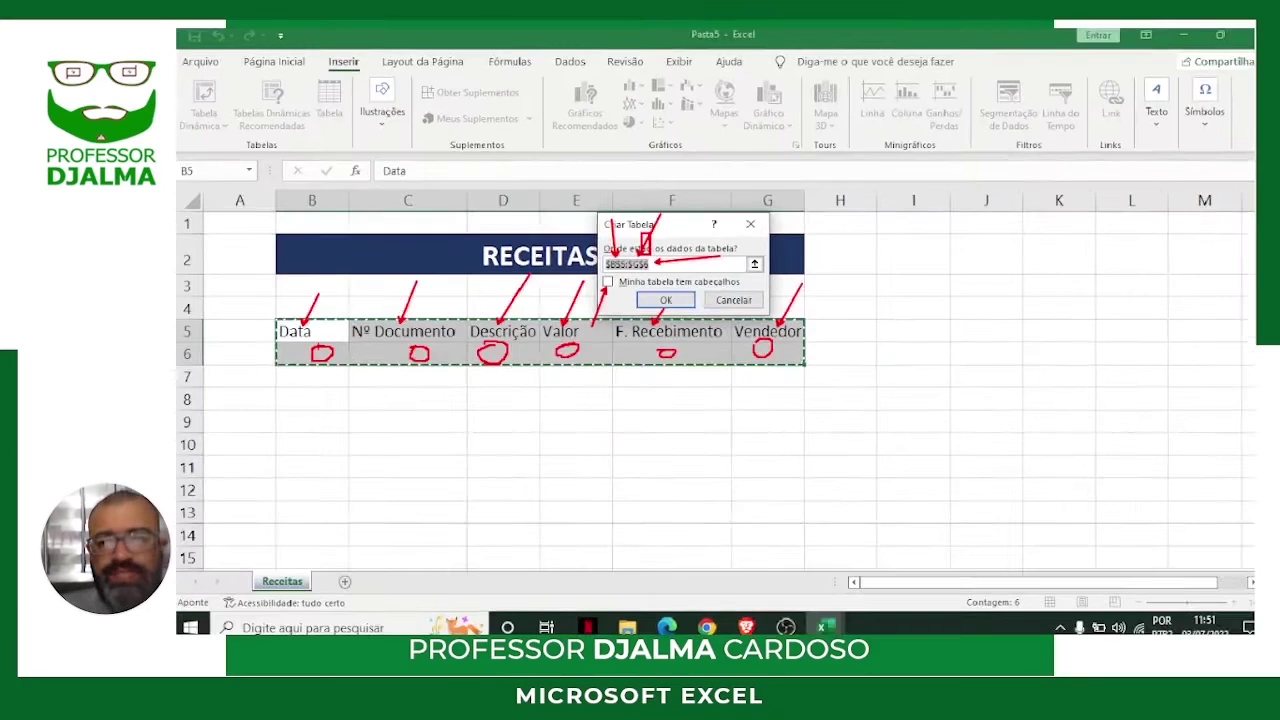
Mark the table range as having headers and create the table.
{"action": "left_click", "coordinate": [603, 282]}
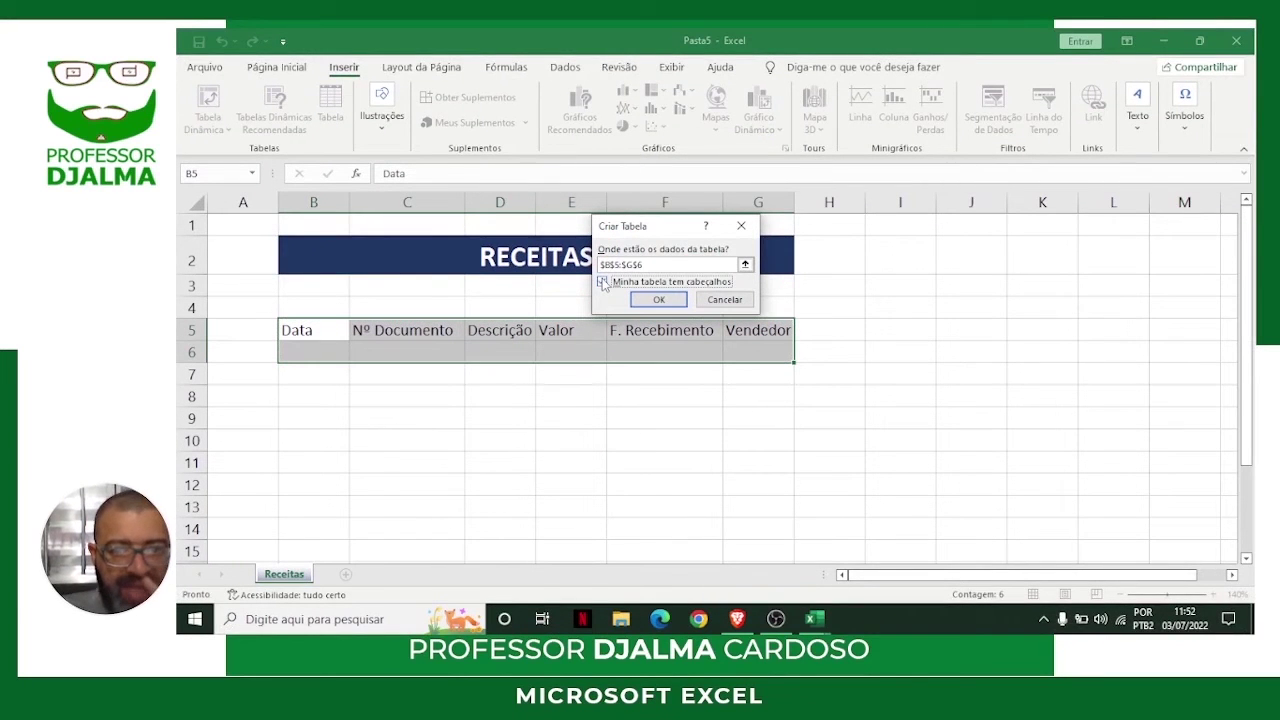
{"action": "left_click", "coordinate": [662, 300]}
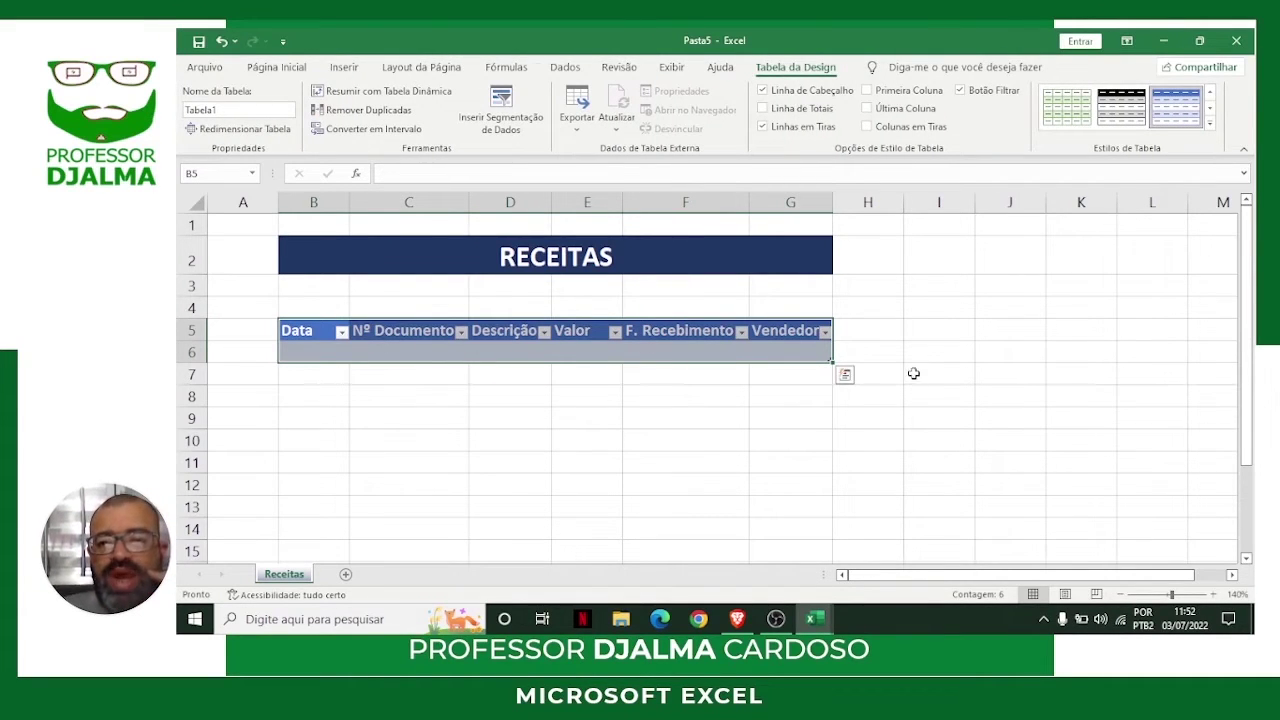
{"action": "left_click", "coordinate": [916, 361]}
Examine the new table's heading cells and the blank cells beneath them, column by column.
{"action": "left_click", "coordinate": [660, 332]}
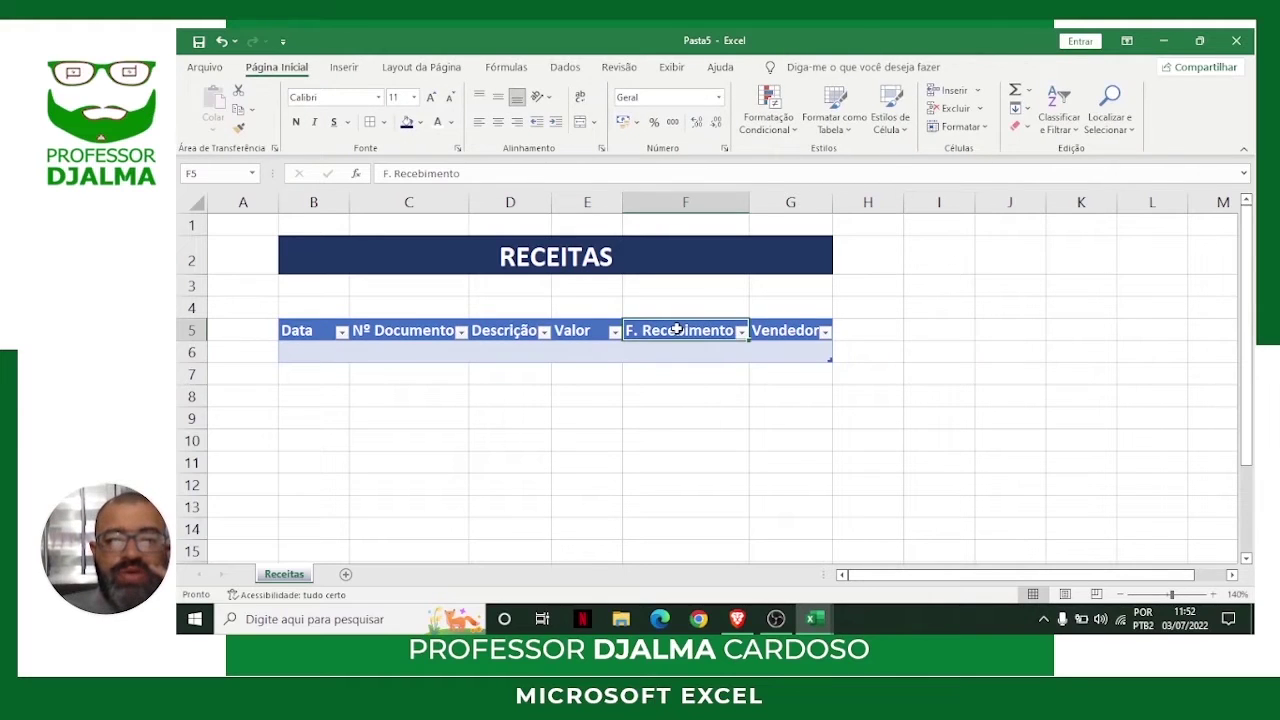
{"action": "left_click", "coordinate": [657, 351]}
{"action": "left_click", "coordinate": [575, 332]}
{"action": "left_click", "coordinate": [570, 350]}
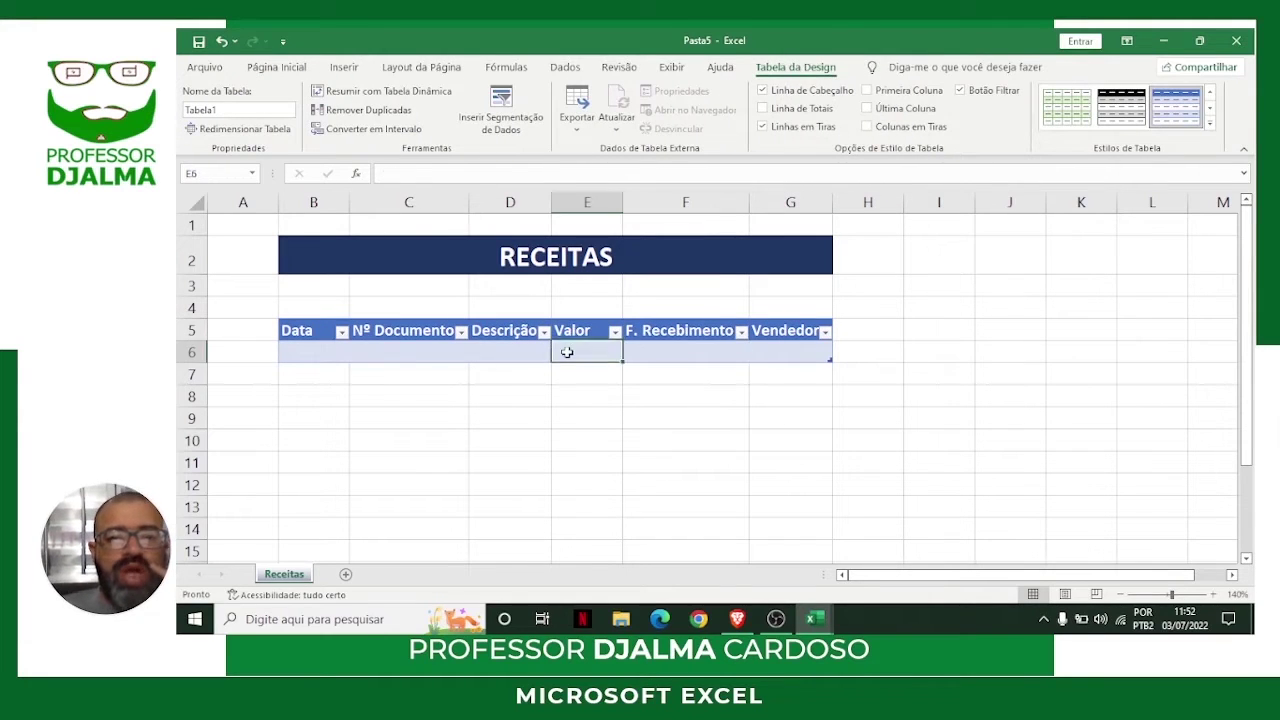
{"action": "left_click", "coordinate": [500, 350]}
{"action": "left_click", "coordinate": [484, 338]}
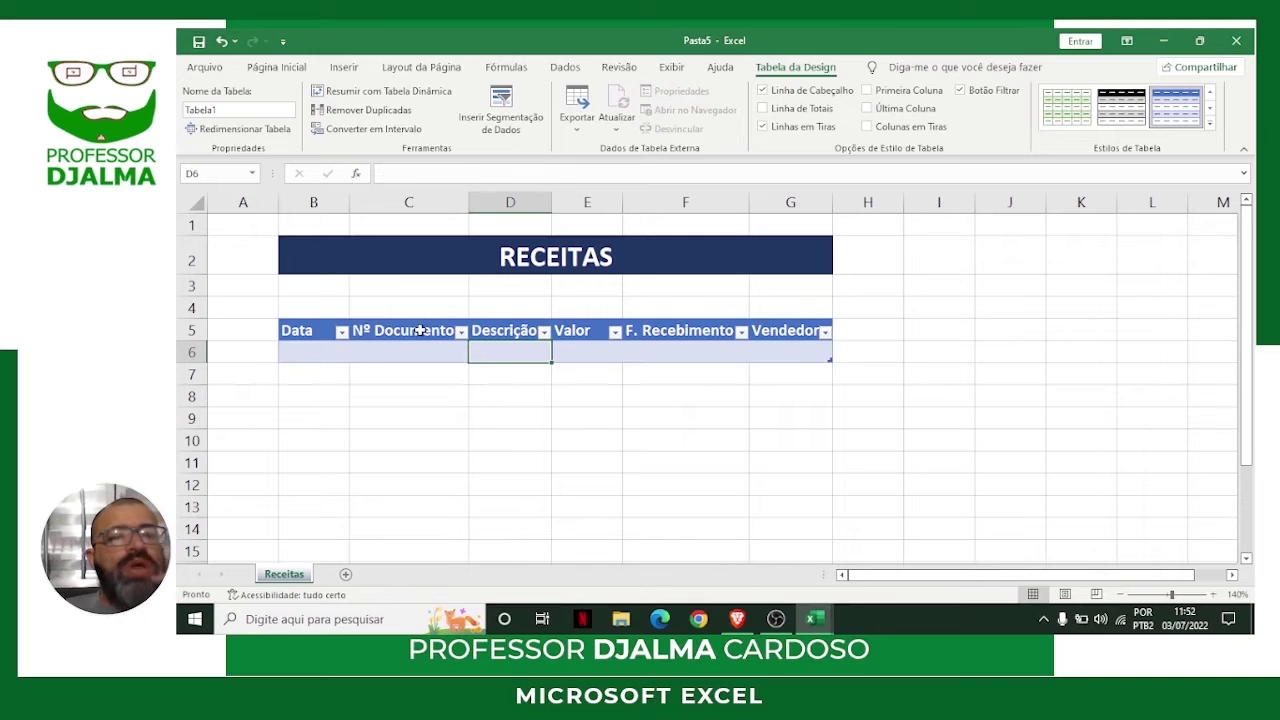
{"action": "left_click", "coordinate": [414, 340]}
{"action": "left_click", "coordinate": [413, 351]}
{"action": "left_click", "coordinate": [420, 330]}
{"action": "left_click", "coordinate": [420, 347]}
{"action": "left_click", "coordinate": [498, 331]}
{"action": "left_click", "coordinate": [503, 350]}
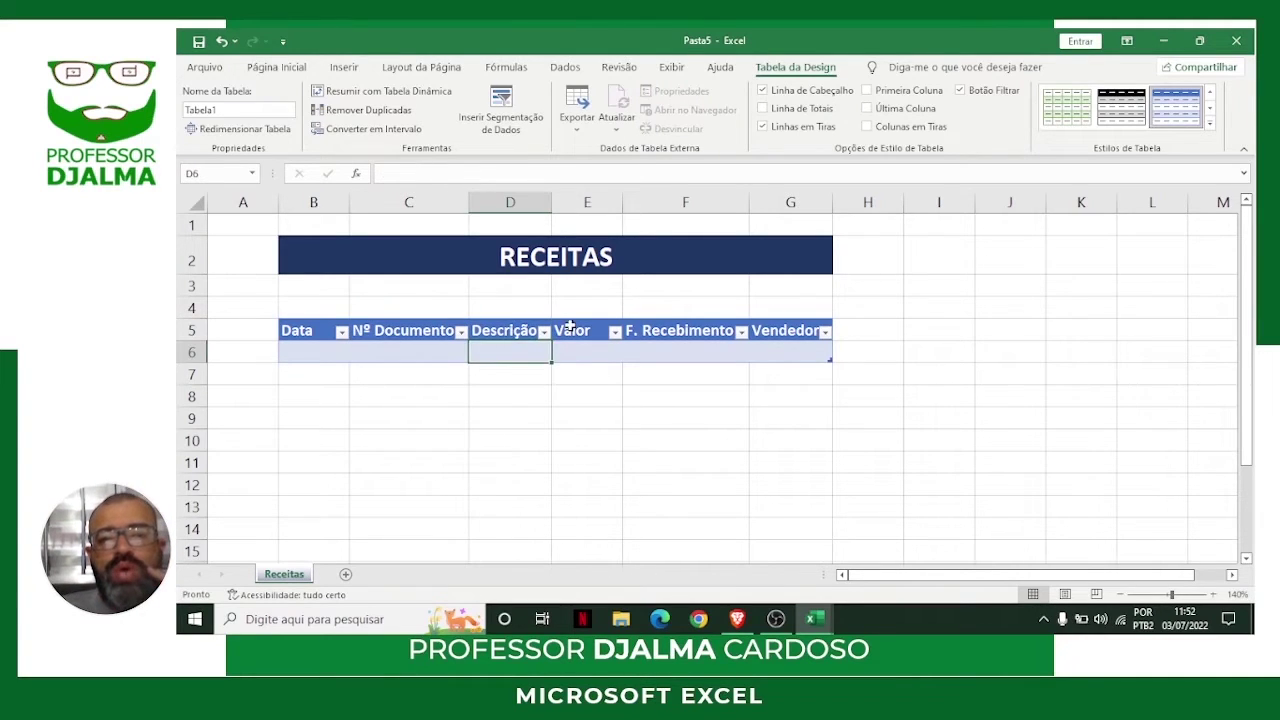
{"action": "left_click", "coordinate": [580, 350]}
{"action": "left_click", "coordinate": [667, 336]}
{"action": "left_click", "coordinate": [668, 346]}
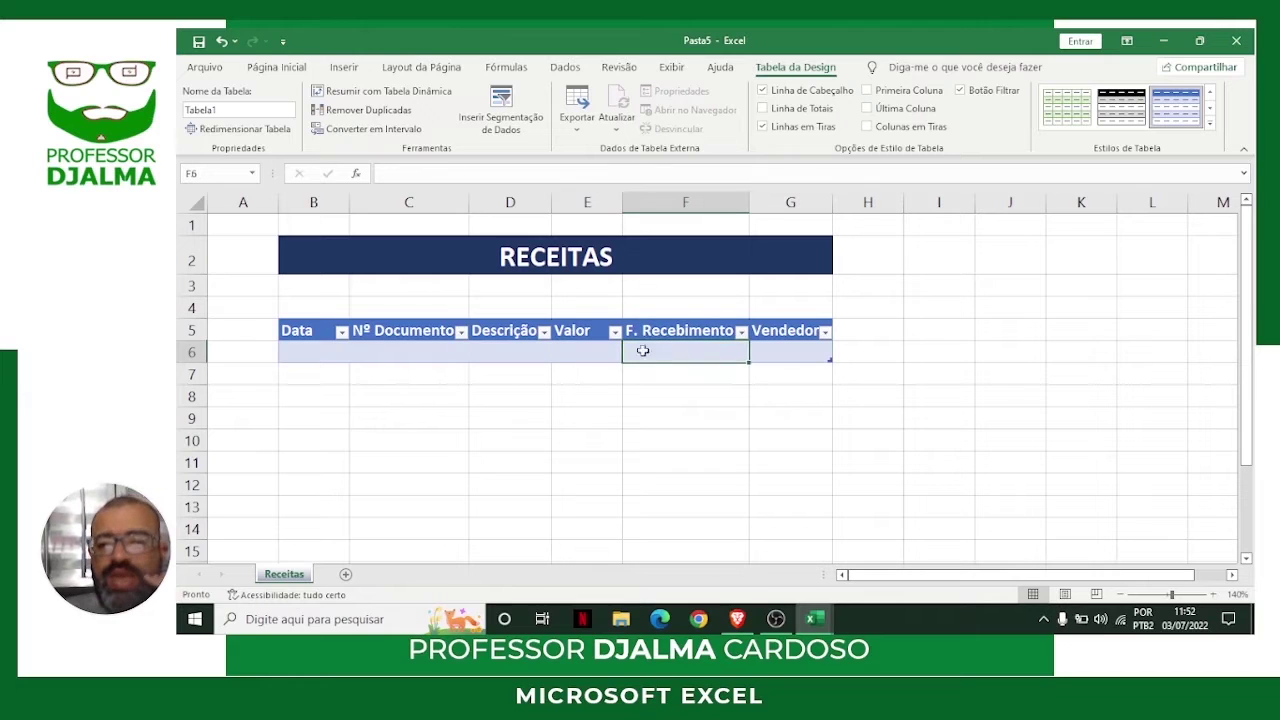
Apply all borders to the table's heading row and blank row, cells B5 to G6.
{"action": "left_click_drag", "start_coordinate": [305, 330], "coordinate": [763, 352]}
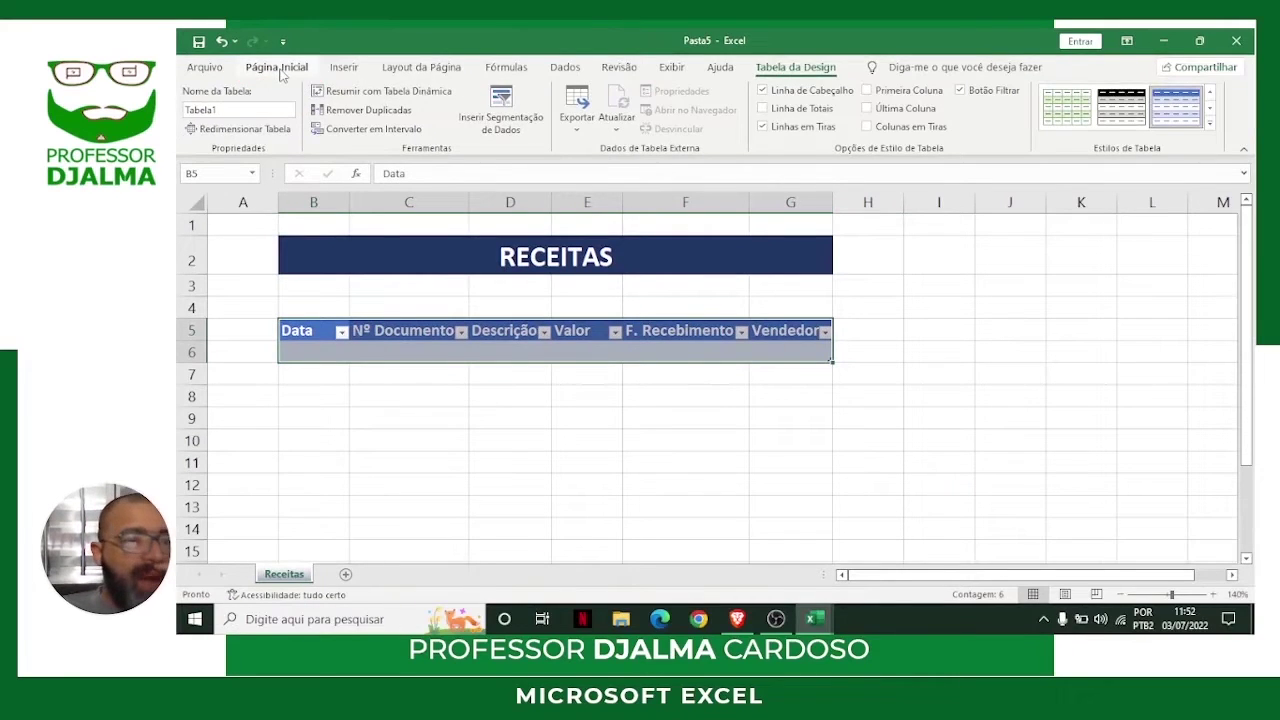
{"action": "left_click", "coordinate": [580, 128]}
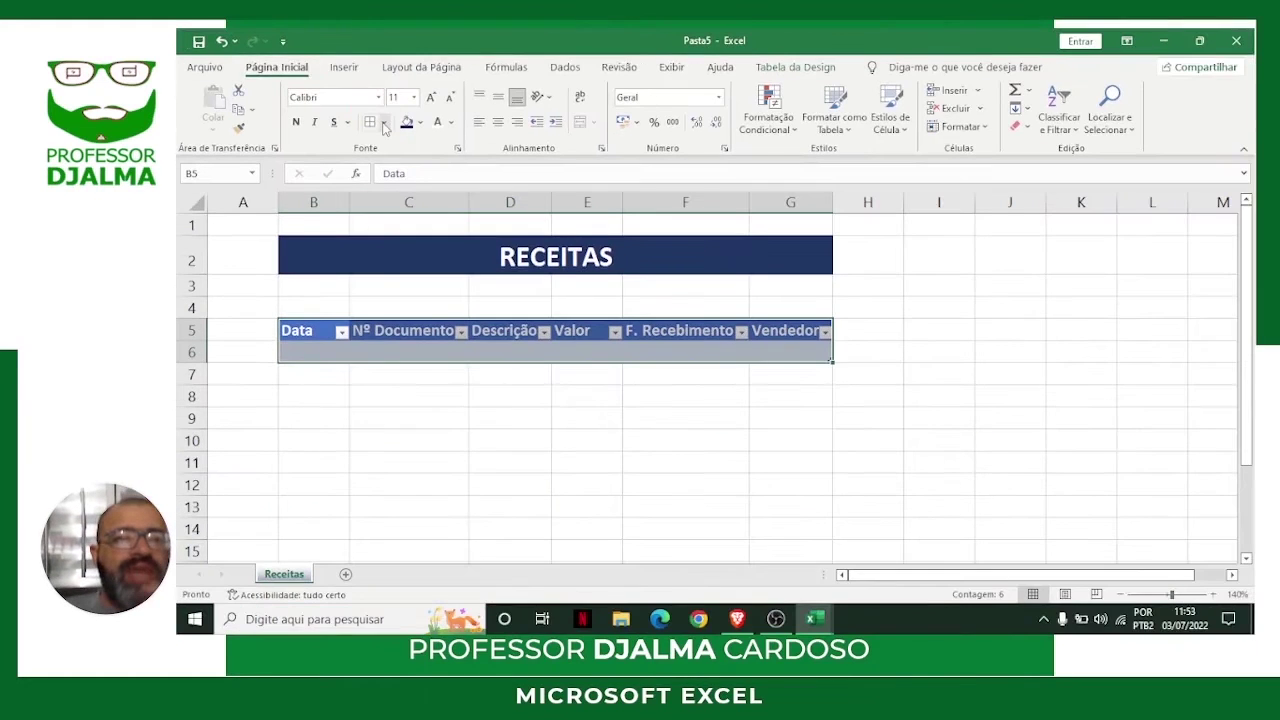
{"action": "left_click", "coordinate": [535, 158]}
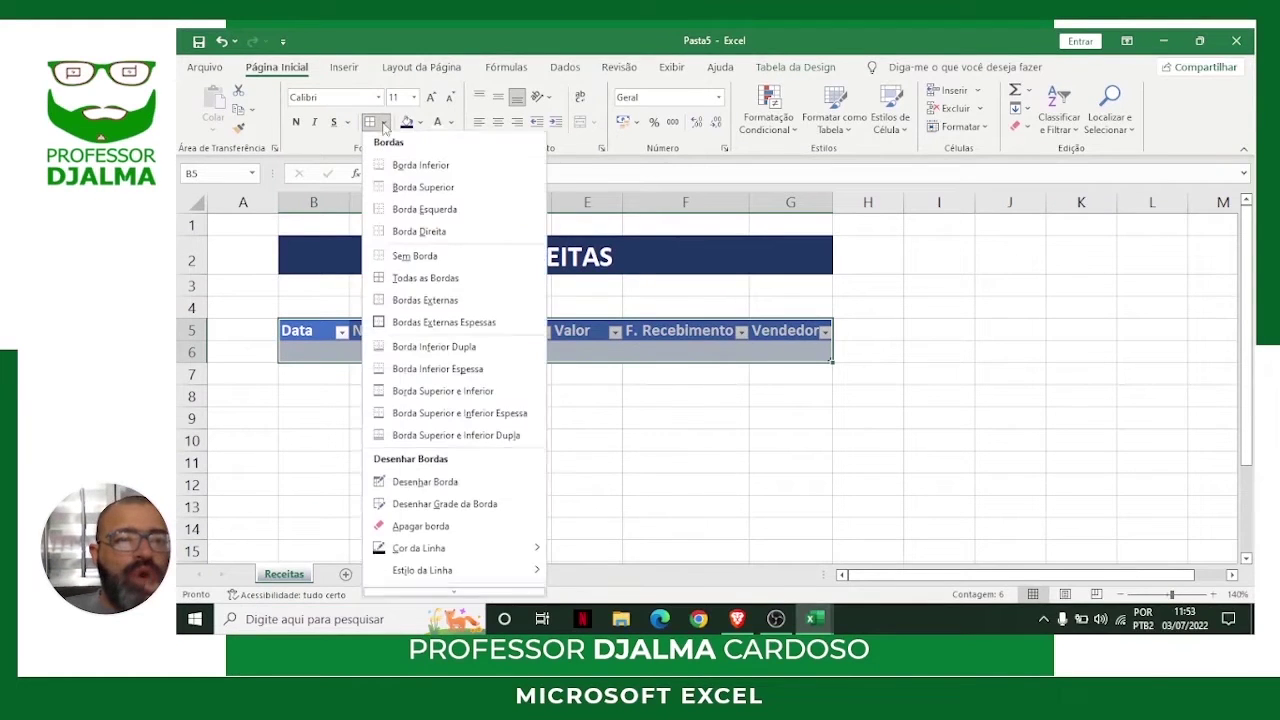
{"action": "left_click", "coordinate": [411, 281]}
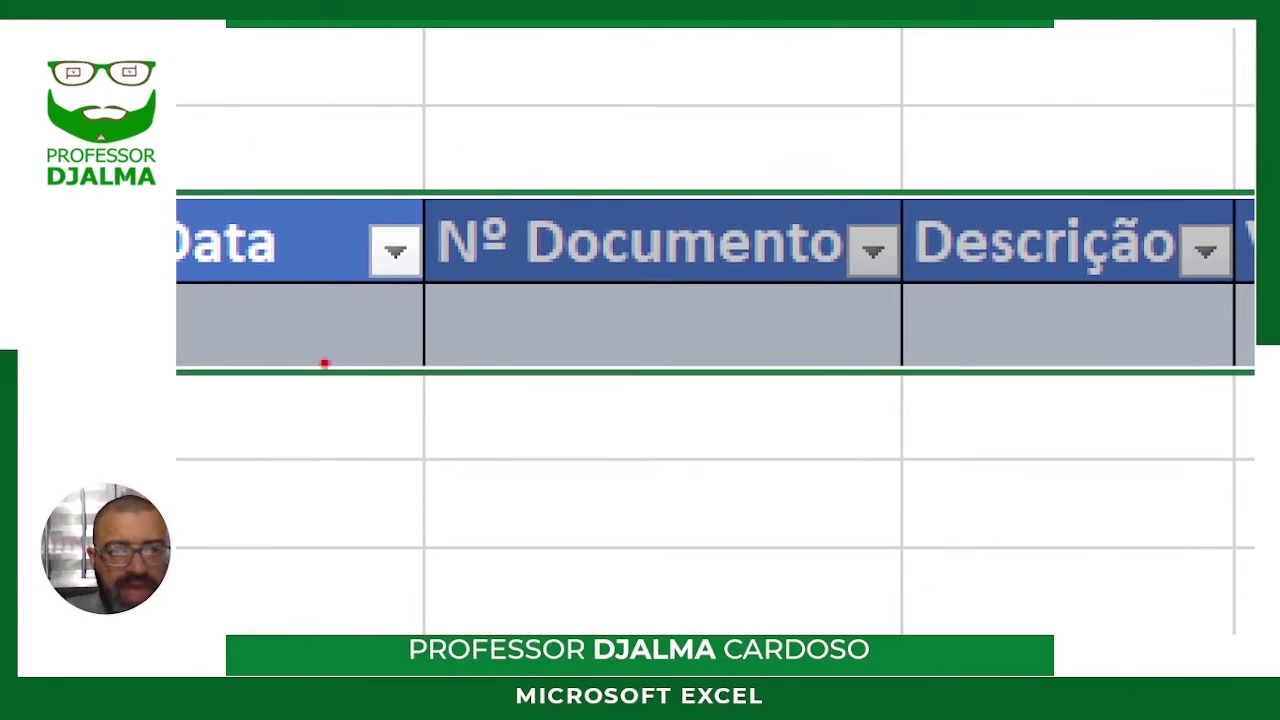
{"action": "left_click_drag", "start_coordinate": [398, 352], "coordinate": [427, 350]}
{"action": "mouse_move", "coordinate": [457, 271]}
{"action": "left_mouse_down"}
{"action": "mouse_move", "coordinate": [385, 314]}
{"action": "mouse_move", "coordinate": [450, 376]}
{"action": "mouse_move", "coordinate": [460, 276]}
{"action": "left_mouse_up"}
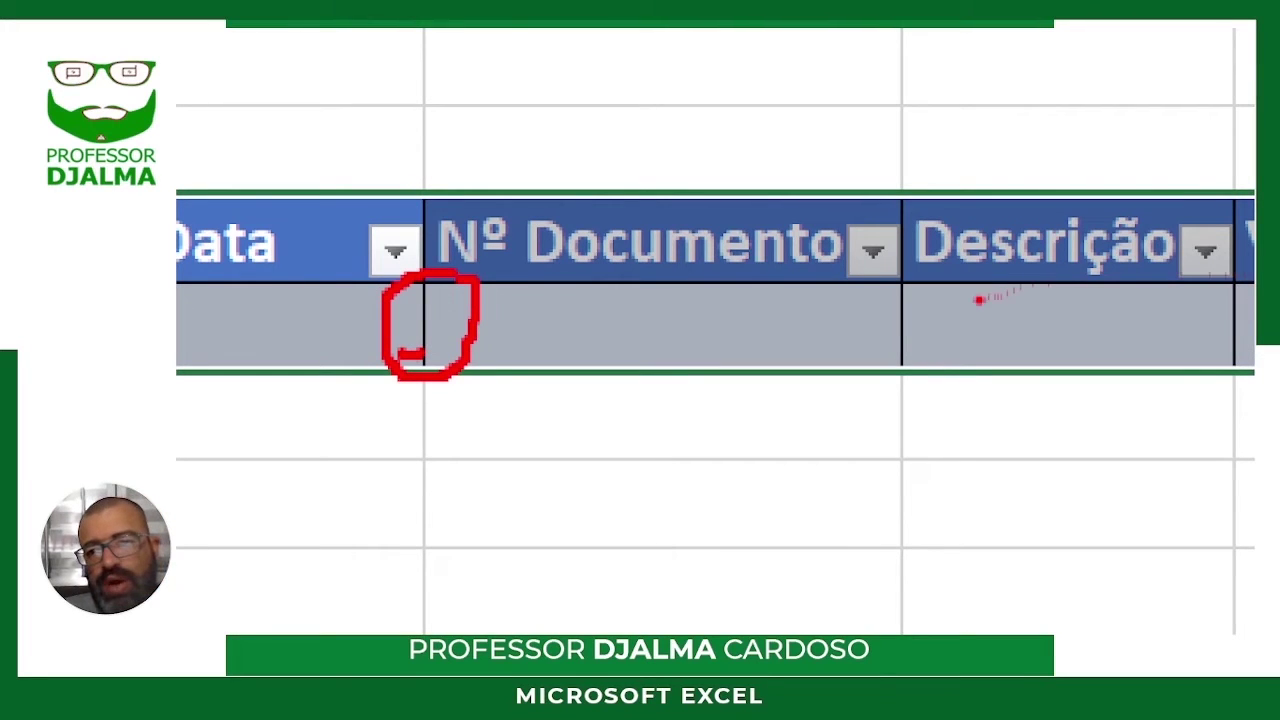
{"action": "mouse_move", "coordinate": [893, 270]}
{"action": "left_mouse_down"}
{"action": "mouse_move", "coordinate": [895, 360]}
{"action": "mouse_move", "coordinate": [918, 276]}
{"action": "left_mouse_up"}
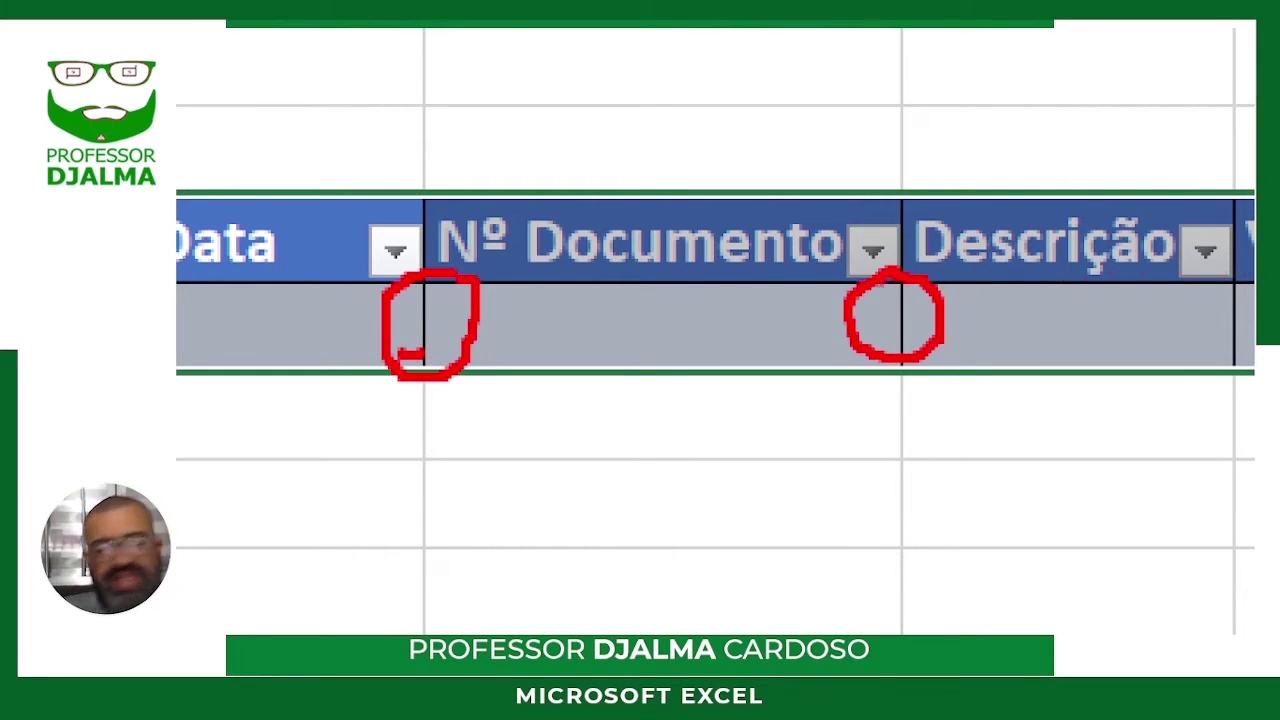
{"action": "key", "text": "Escape"}
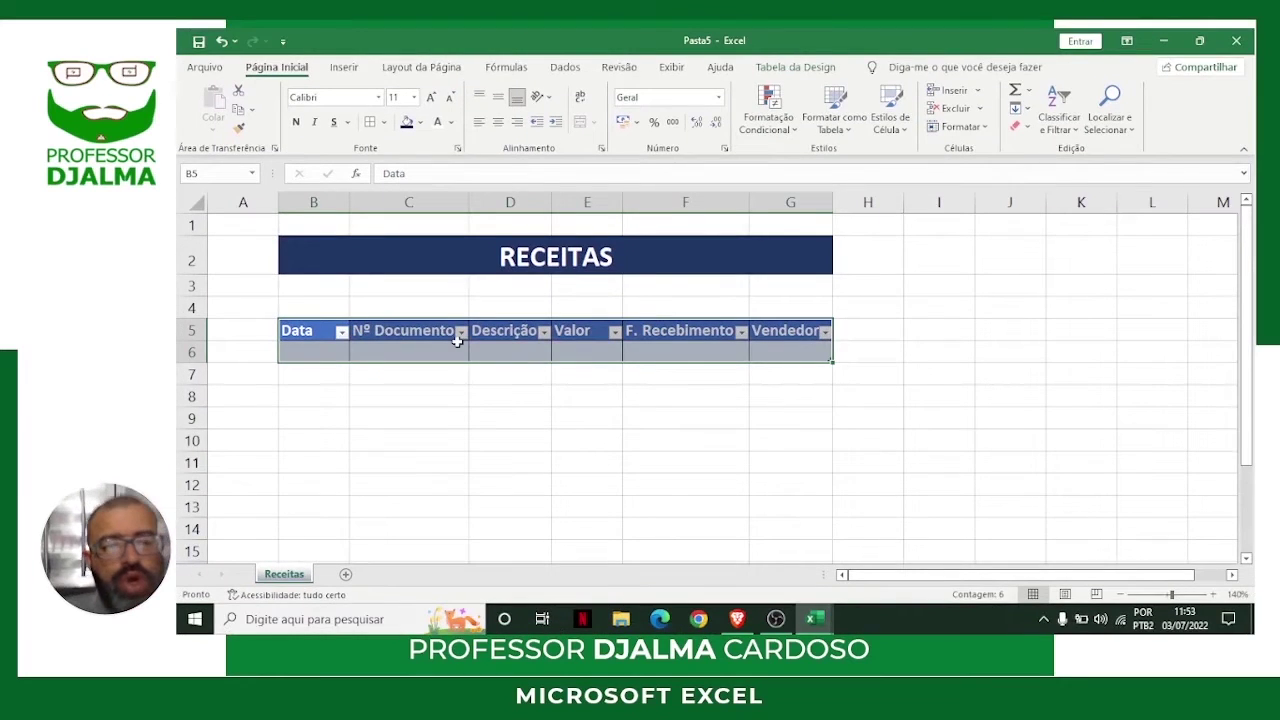
Rename the table as receitas.
{"action": "left_click", "coordinate": [495, 345]}
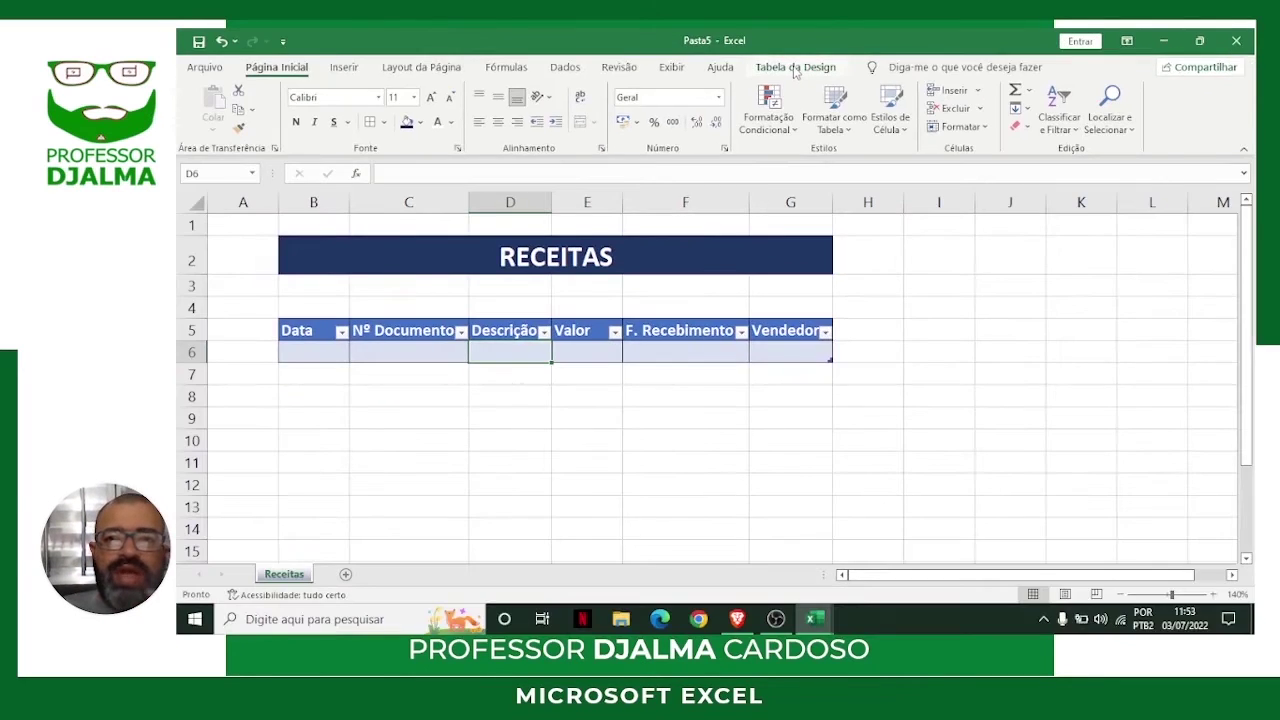
{"action": "left_click", "coordinate": [795, 67]}
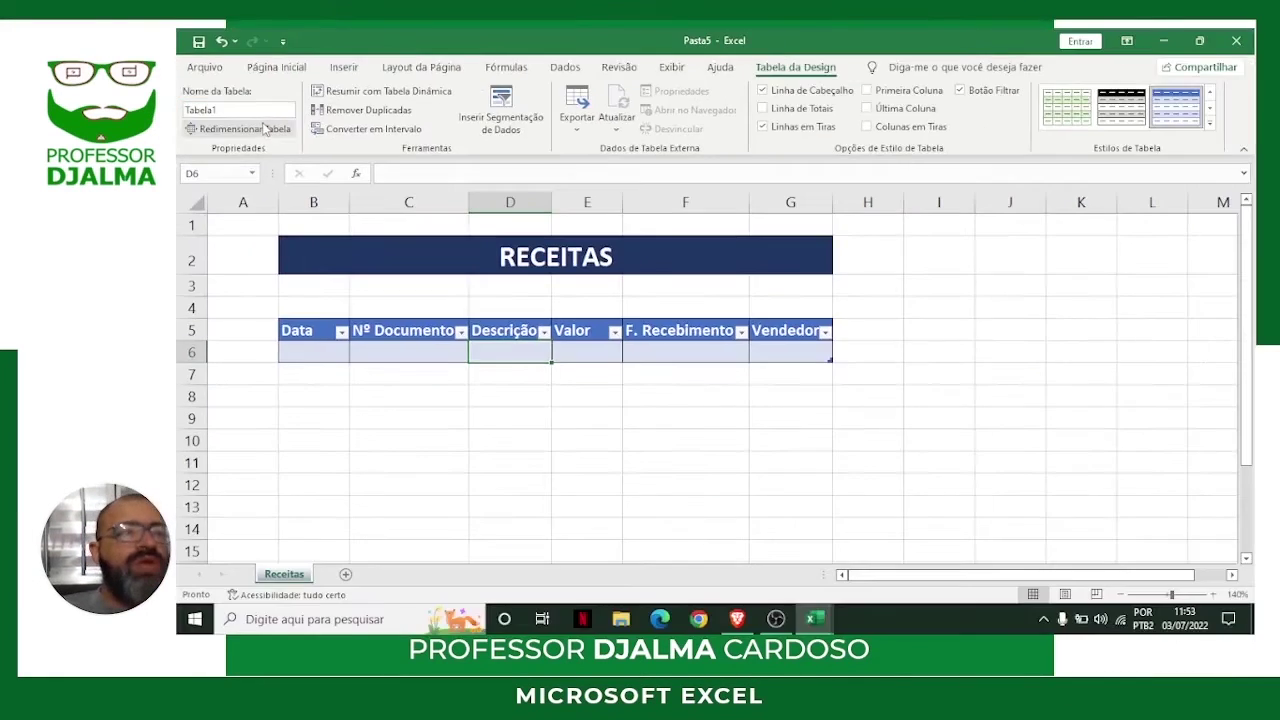
{"action": "left_click", "coordinate": [236, 112]}
{"action": "type", "text": "receitas"}
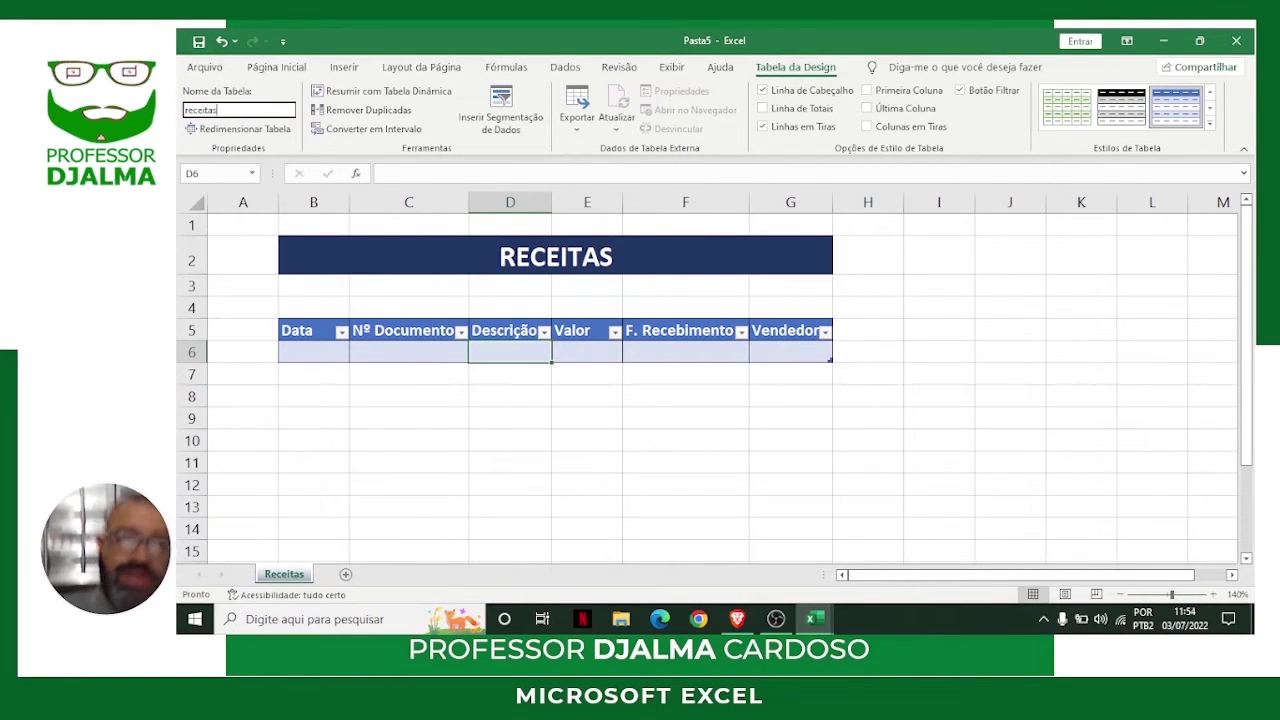
{"action": "key", "text": "Return"}
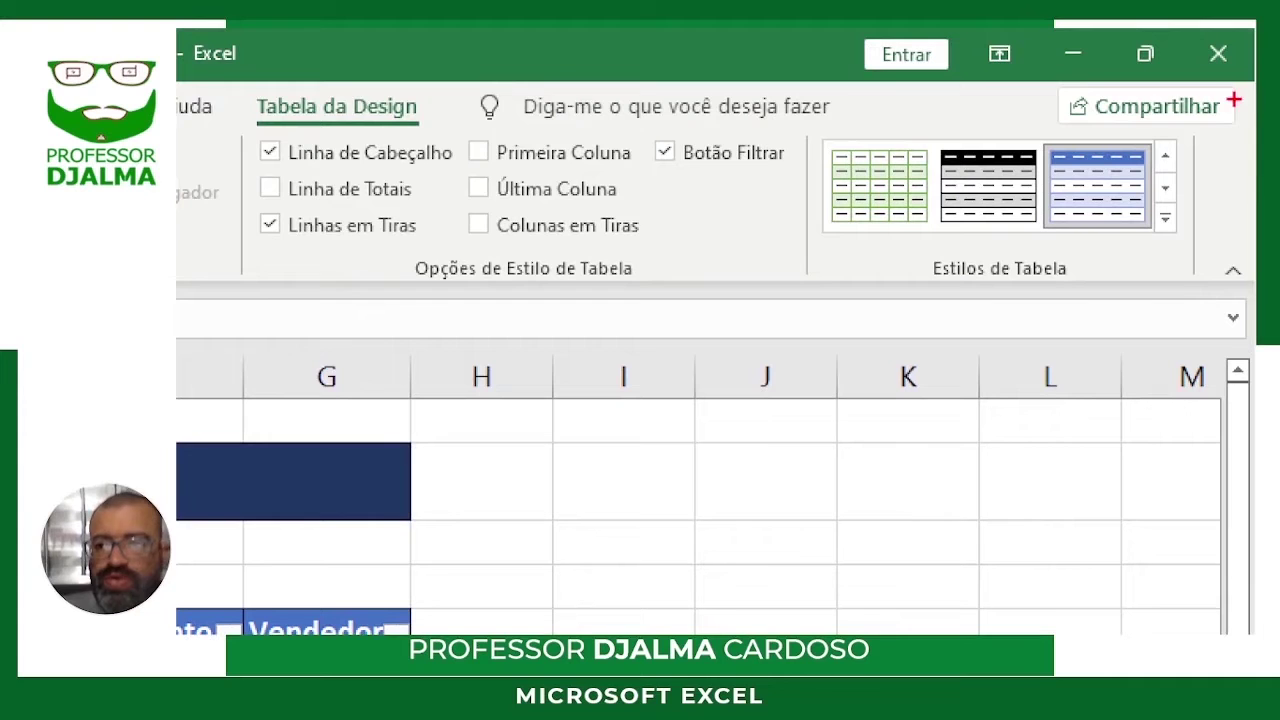
Apply the medium table style with a blue heading row and grey banded rows to the receitas table.
{"action": "left_click_drag", "start_coordinate": [800, 128], "coordinate": [1034, 252]}
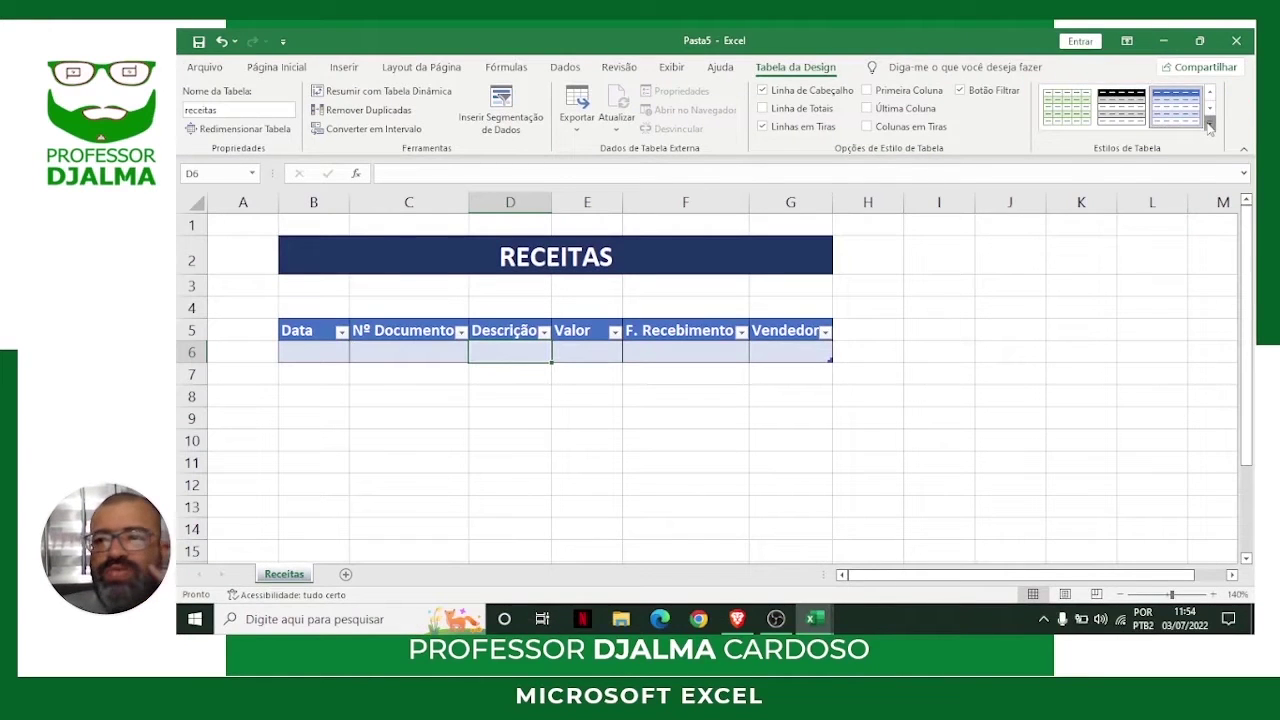
{"action": "left_click", "coordinate": [1165, 218]}
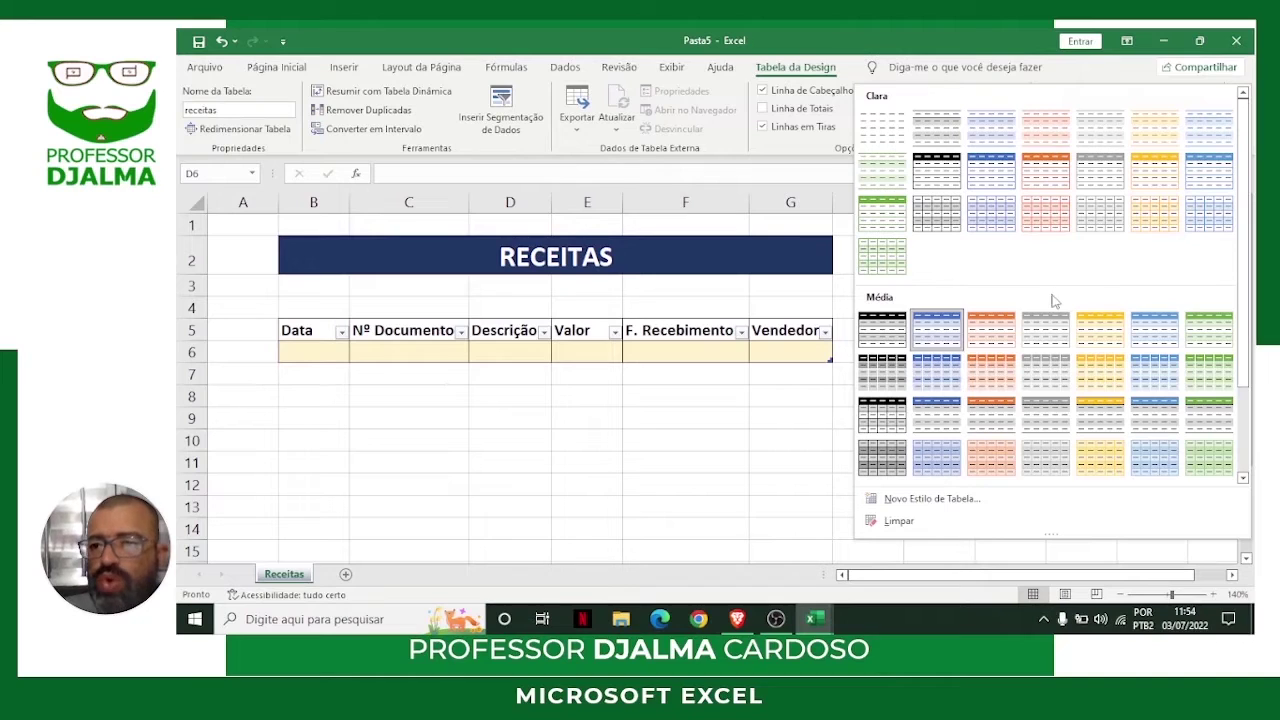
{"action": "left_click", "coordinate": [930, 424]}
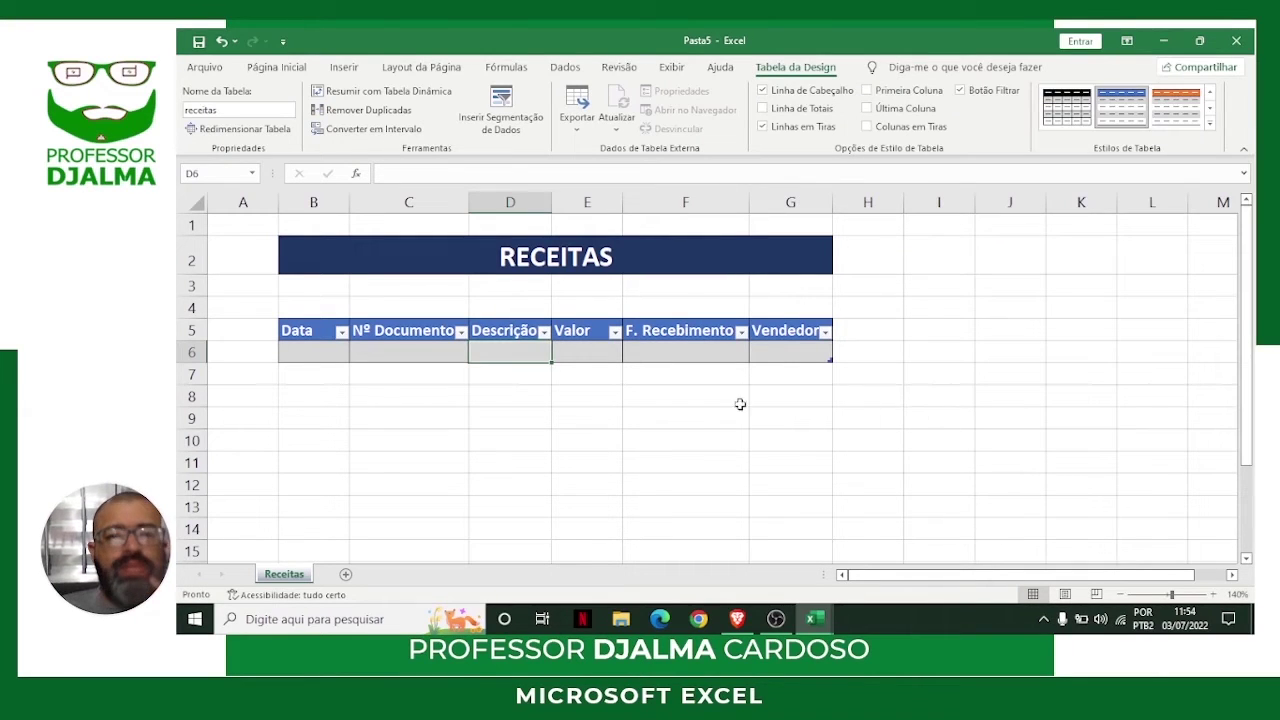
Widen the Data, Nº Documento, Valor and Vendedor columns somewhat and make the Descrição column much wider.
{"action": "left_click_drag", "start_coordinate": [348, 202], "coordinate": [378, 202]}
{"action": "left_click_drag", "start_coordinate": [496, 201], "coordinate": [506, 201]}
{"action": "left_click_drag", "start_coordinate": [589, 203], "coordinate": [786, 221]}
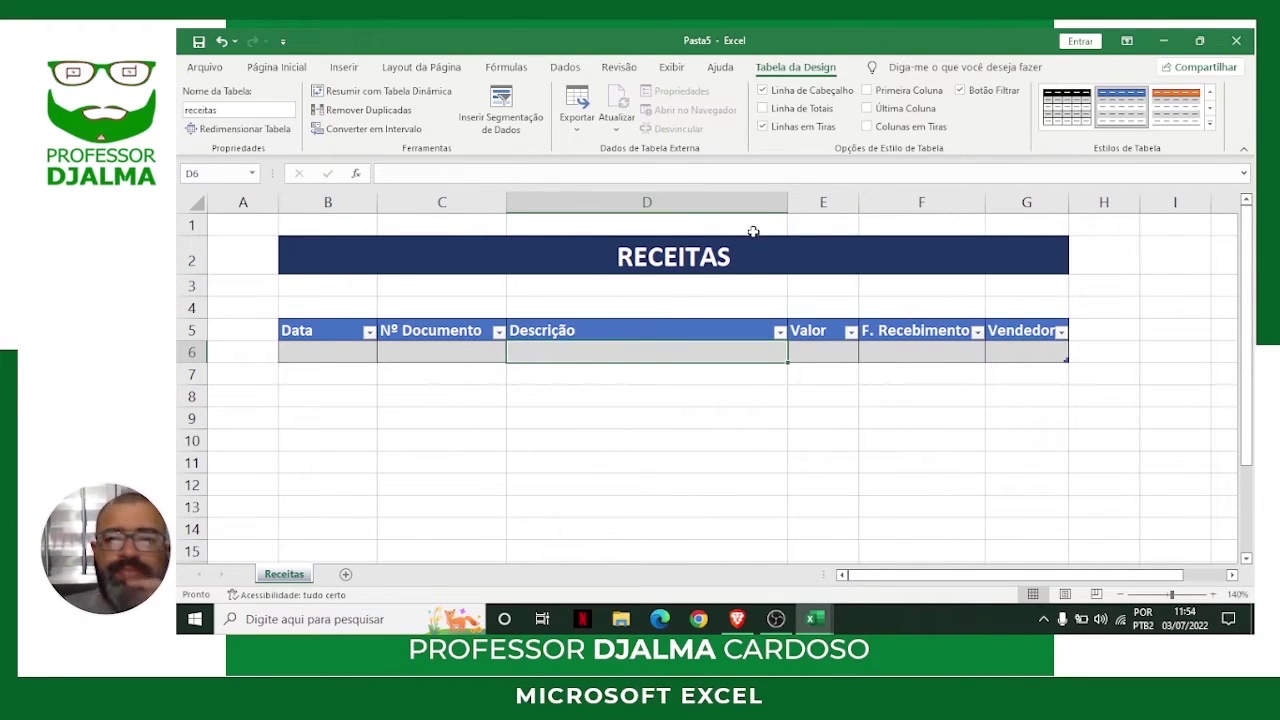
{"action": "left_click_drag", "start_coordinate": [861, 205], "coordinate": [903, 207]}
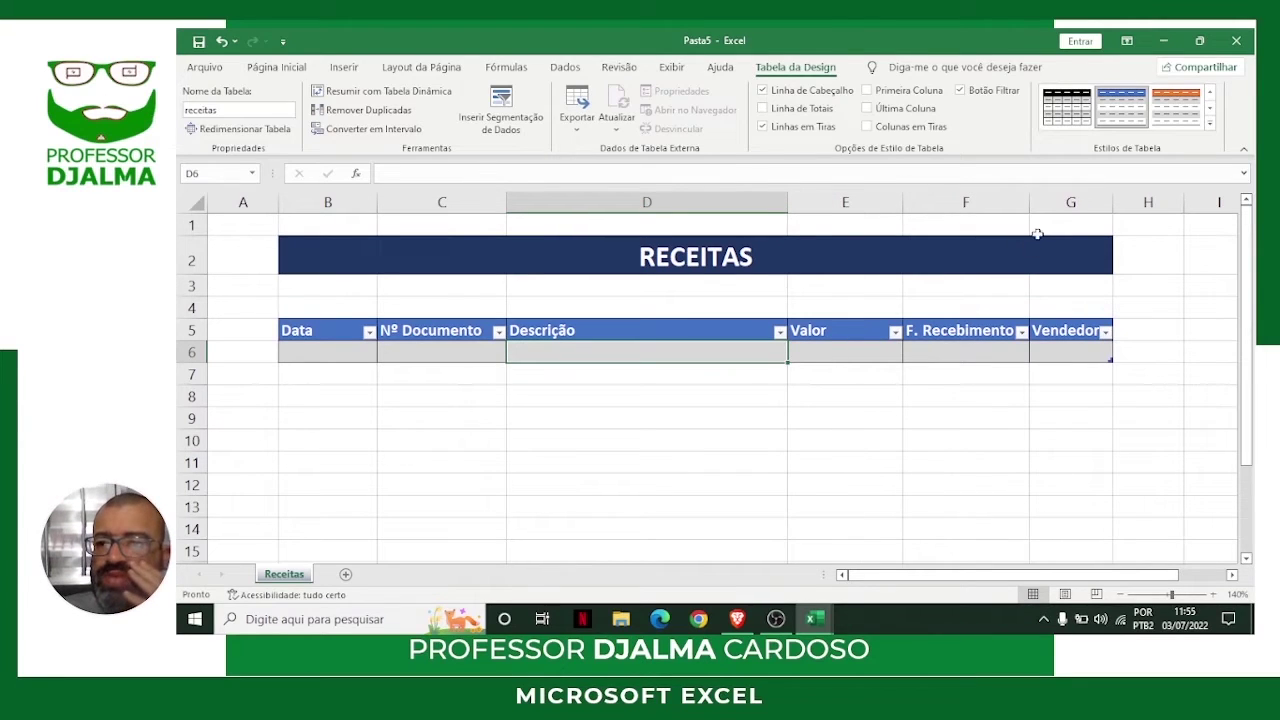
{"action": "left_click_drag", "start_coordinate": [1113, 206], "coordinate": [1124, 206]}
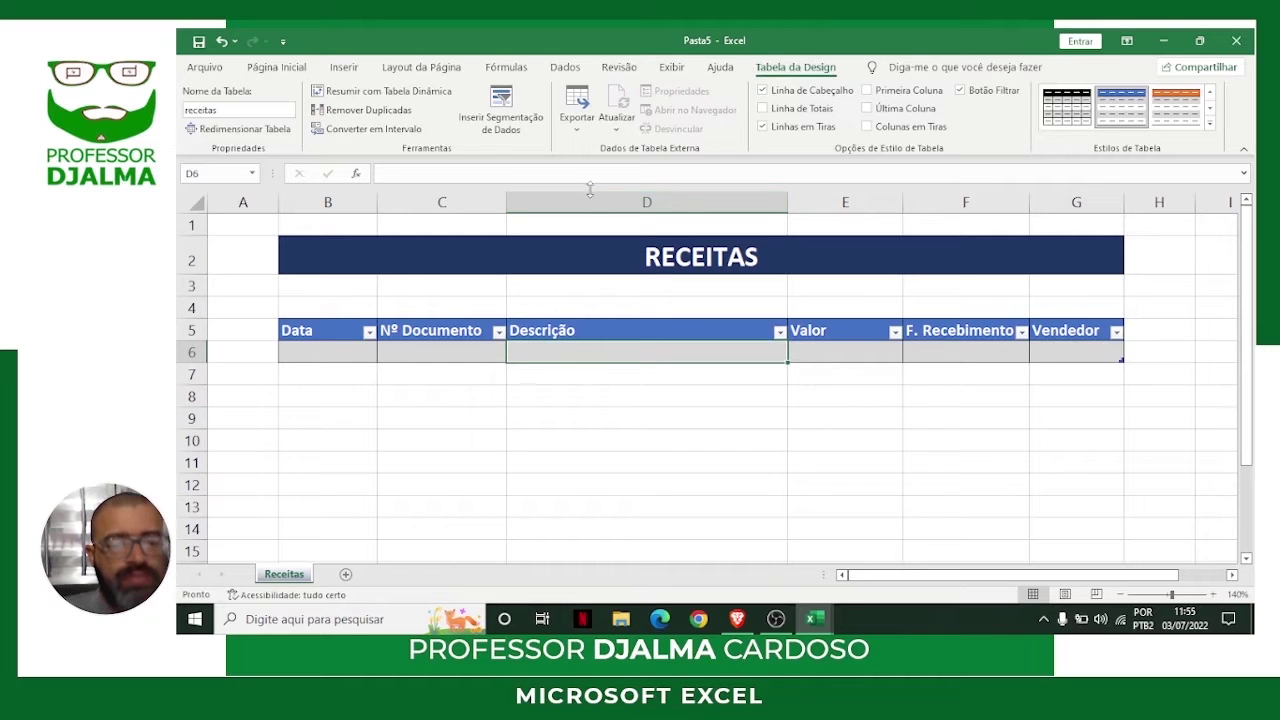
Turn off the filter buttons on the table's headings.
{"action": "left_click", "coordinate": [565, 66]}
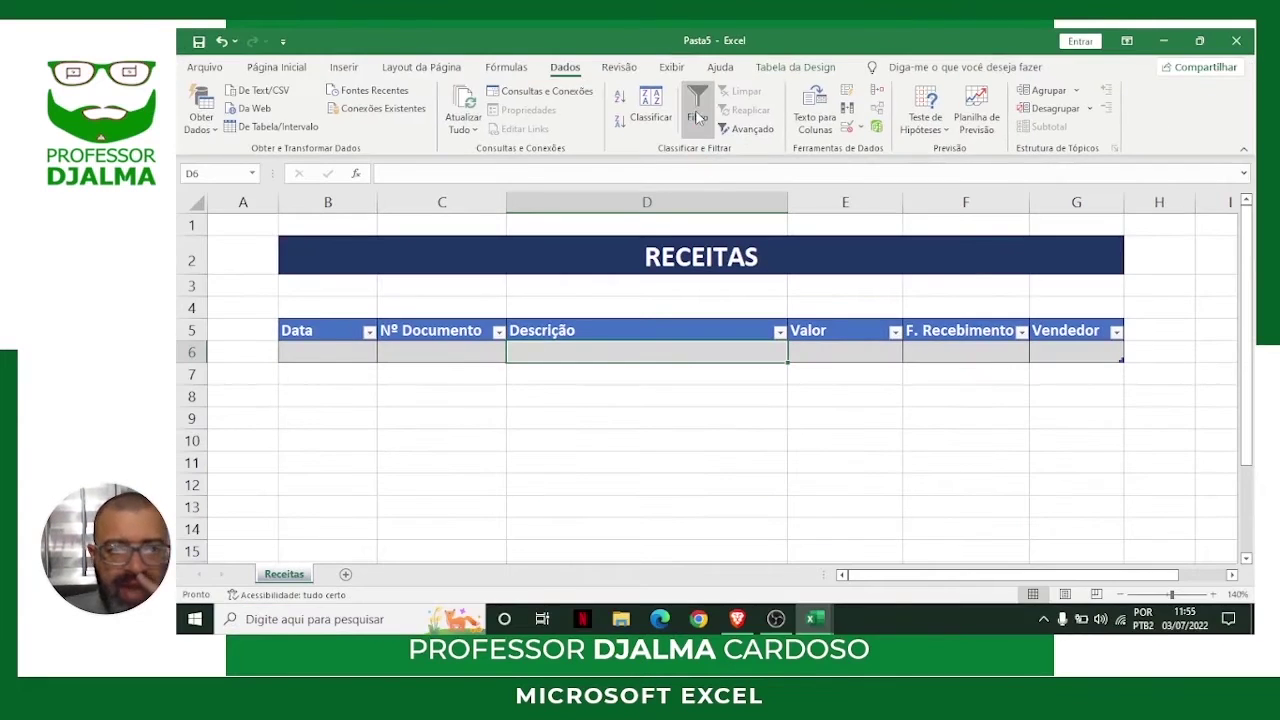
{"action": "left_click", "coordinate": [1061, 295]}
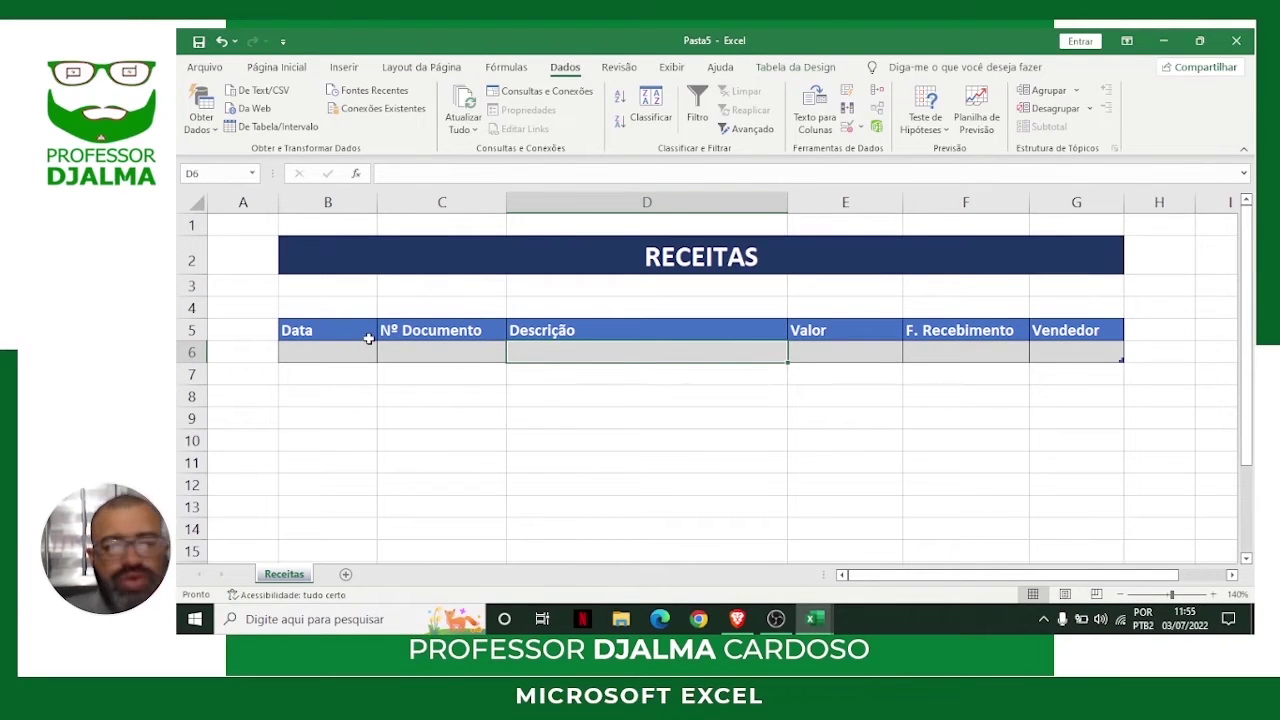
Centre the receitas table's headings from Data to Vendedor horizontally in their cells.
{"action": "left_click_drag", "start_coordinate": [305, 330], "coordinate": [1055, 331]}
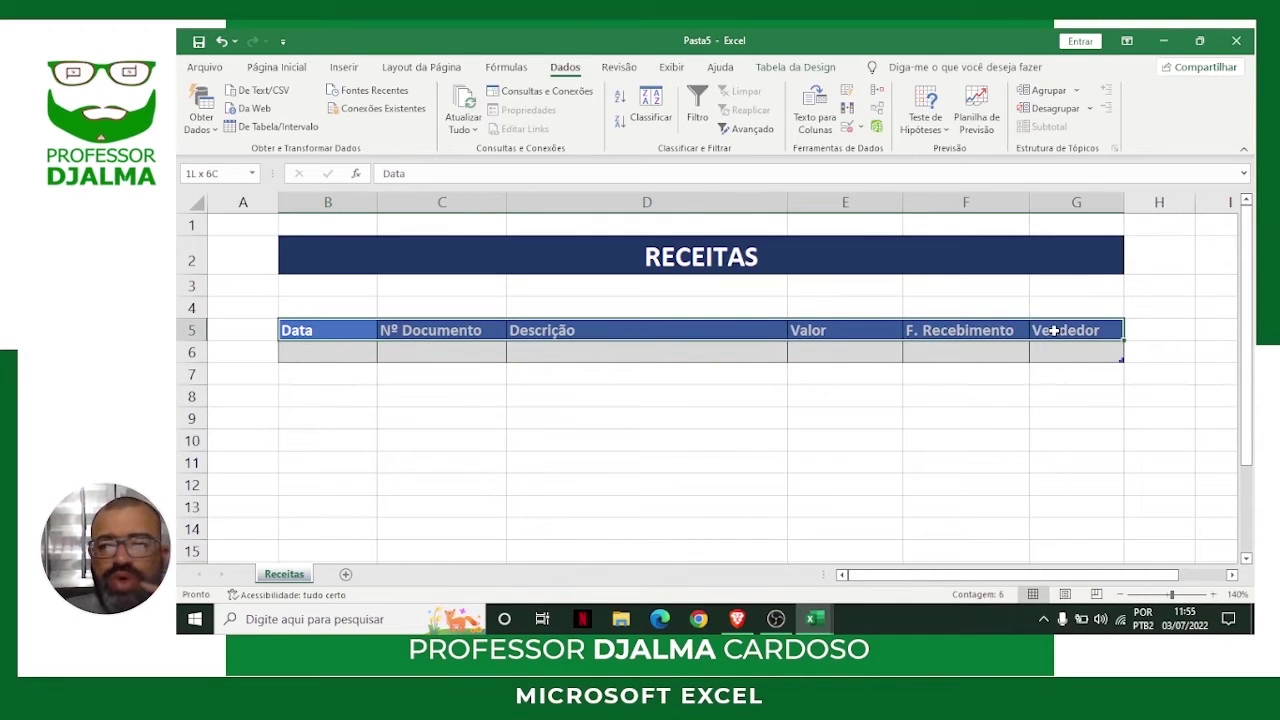
{"action": "left_click", "coordinate": [300, 72]}
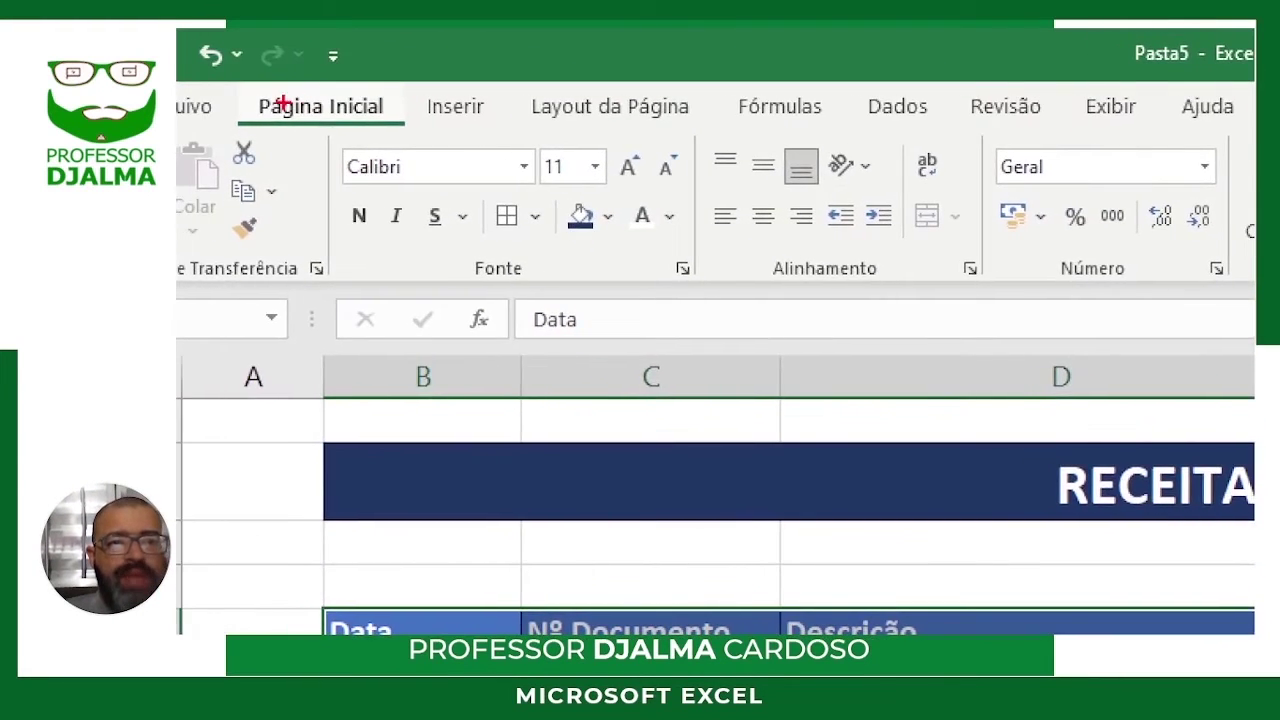
{"action": "left_click_drag", "start_coordinate": [211, 82], "coordinate": [380, 124]}
{"action": "left_click_drag", "start_coordinate": [767, 238], "coordinate": [768, 318]}
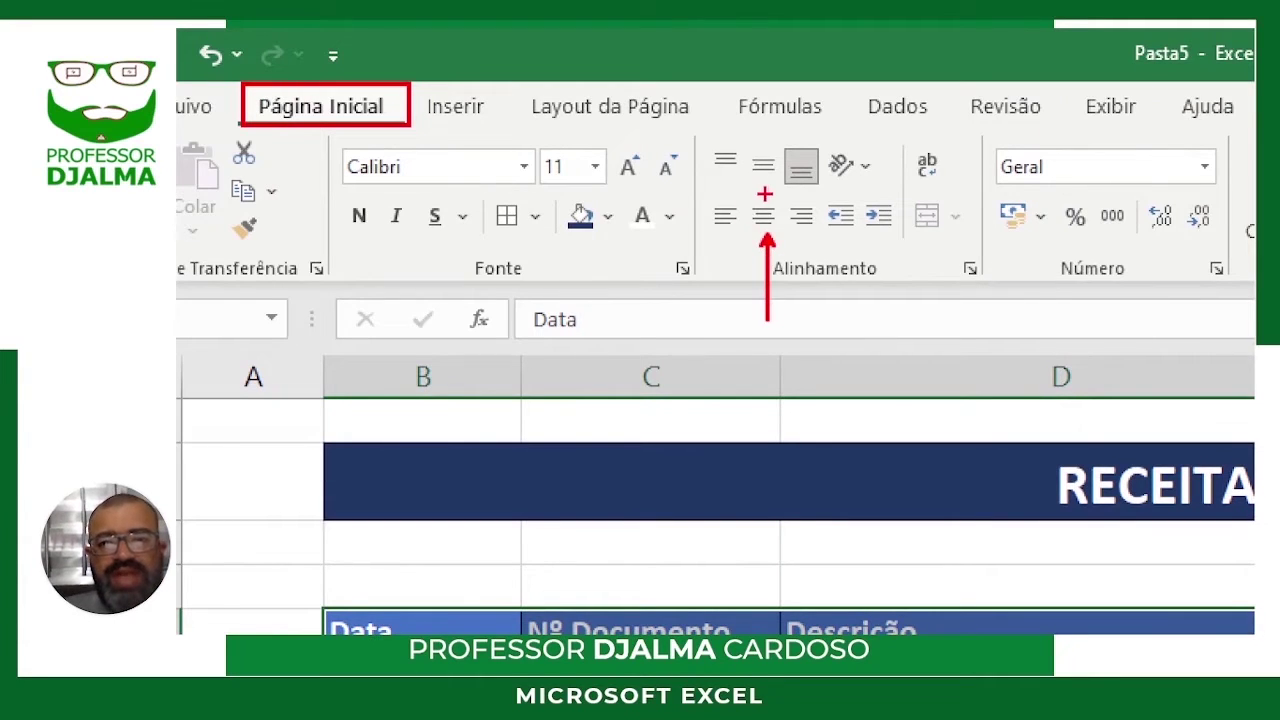
{"action": "left_click_drag", "start_coordinate": [787, 143], "coordinate": [768, 198]}
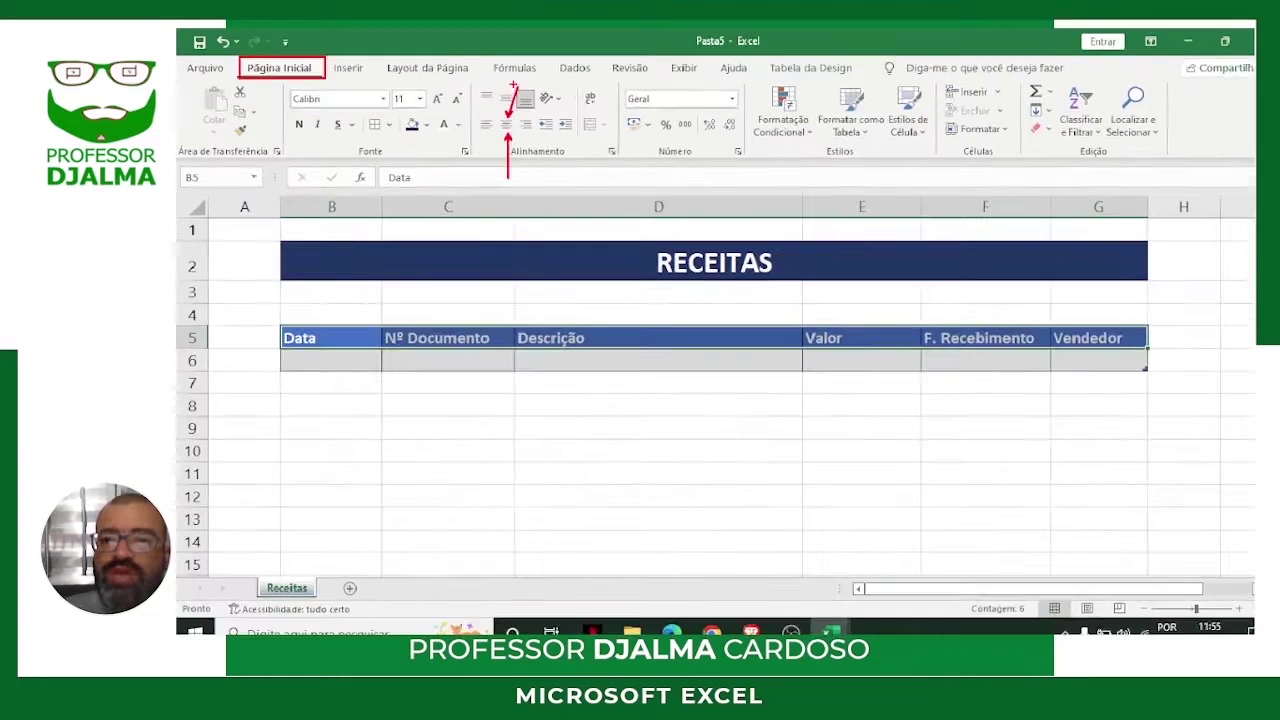
{"action": "key", "text": "Escape"}
{"action": "left_click", "coordinate": [604, 431]}
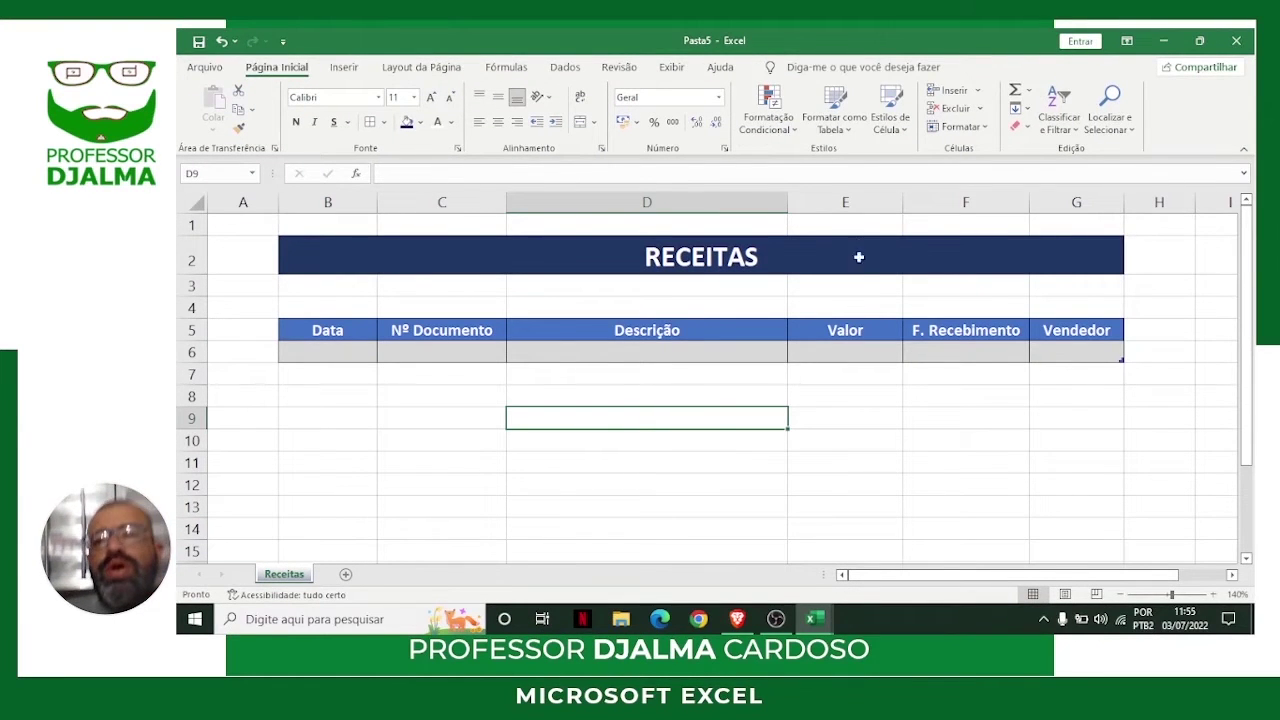
Apply the accounting number format to the whole Valor column.
{"action": "left_click", "coordinate": [843, 202]}
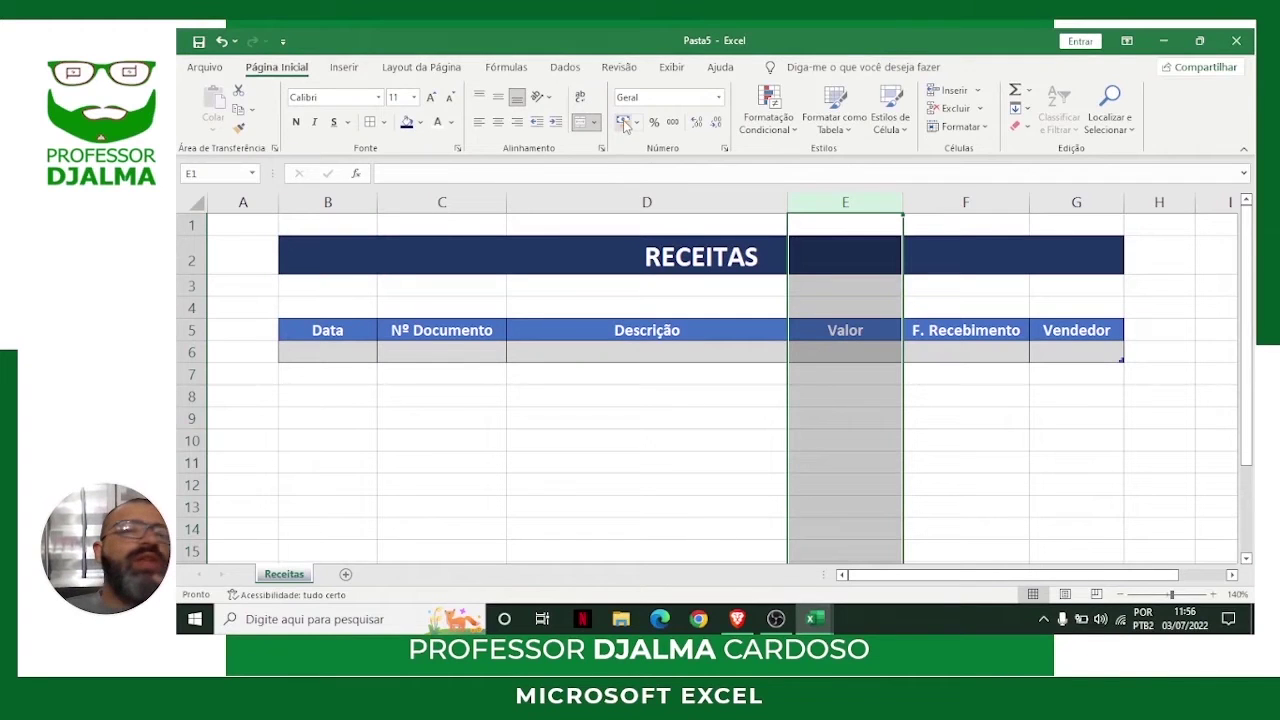
{"action": "left_click", "coordinate": [622, 121]}
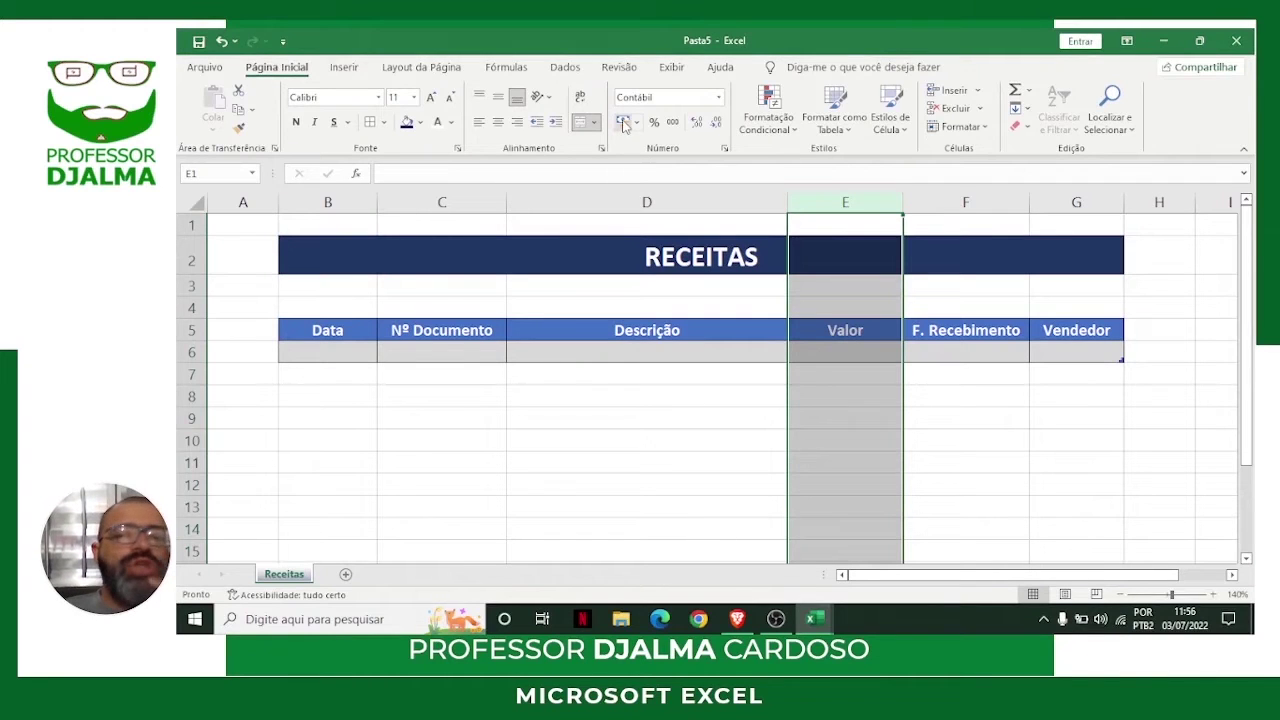
{"action": "left_click", "coordinate": [625, 413]}
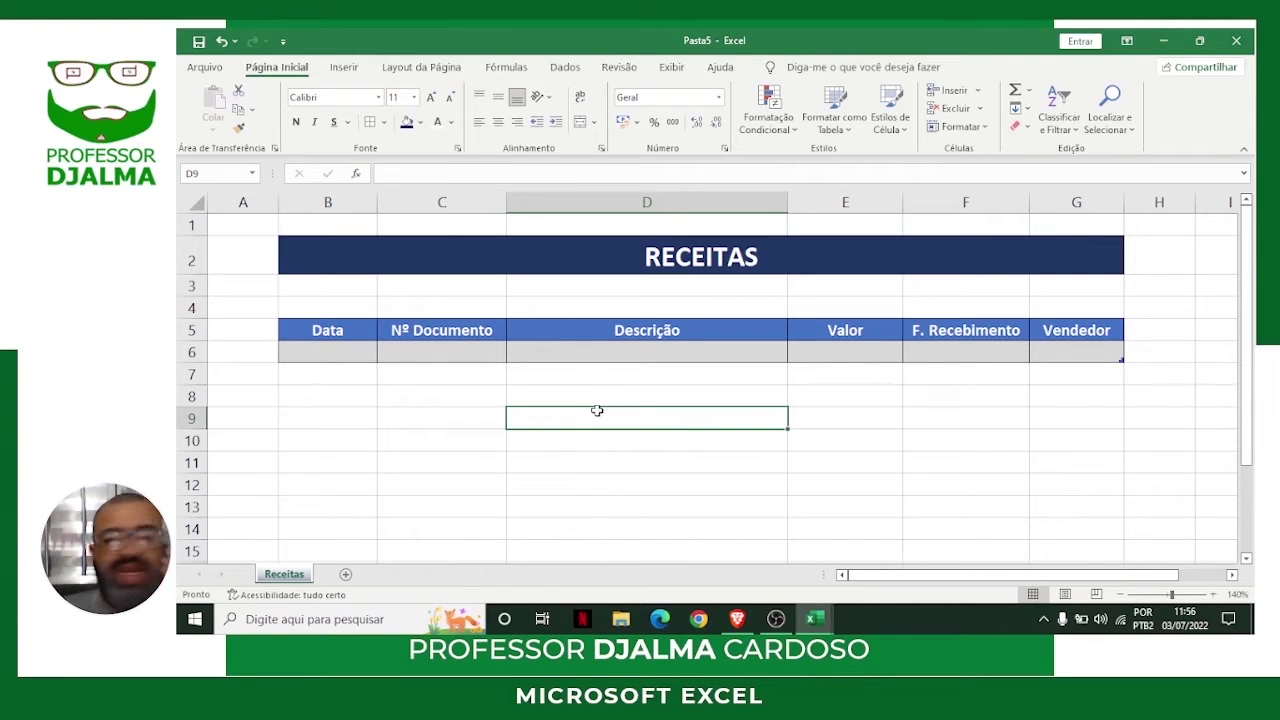
Start the first receitas record with the date 03/07/2022, its document number and the description "Venda Fusca placa: FGH6786".
{"action": "left_click", "coordinate": [350, 347]}
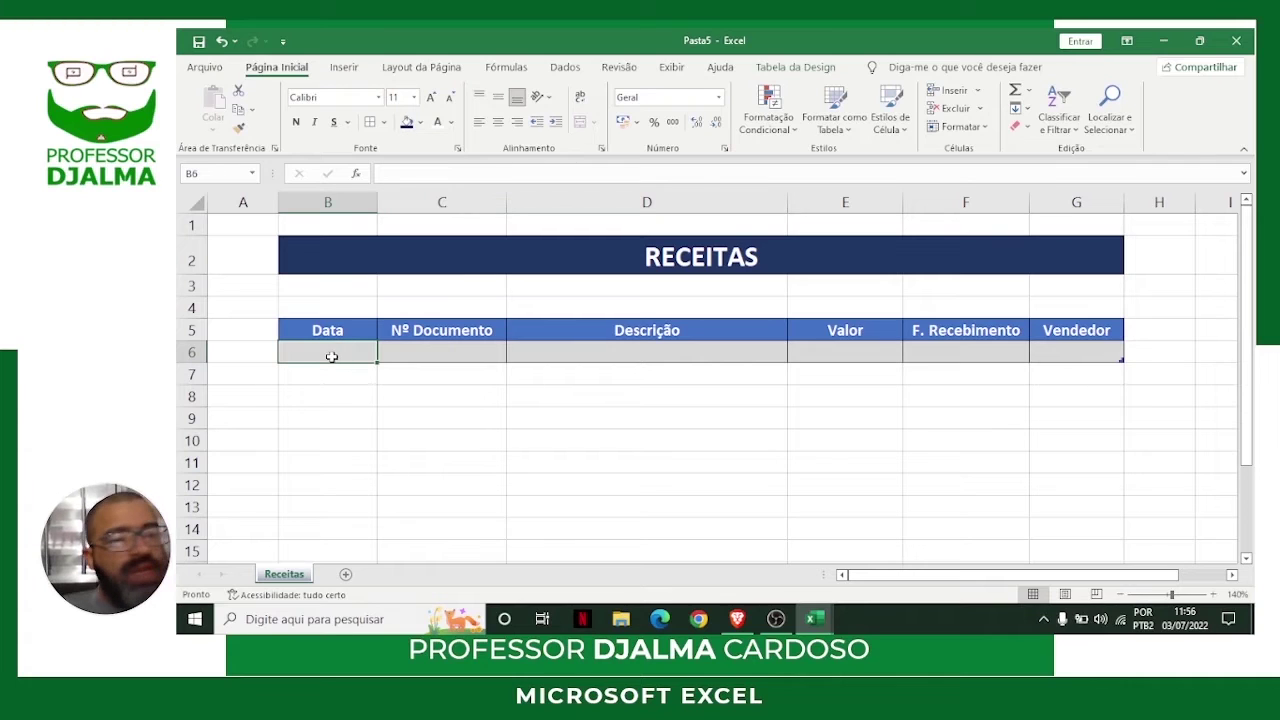
{"action": "type", "text": "03"}
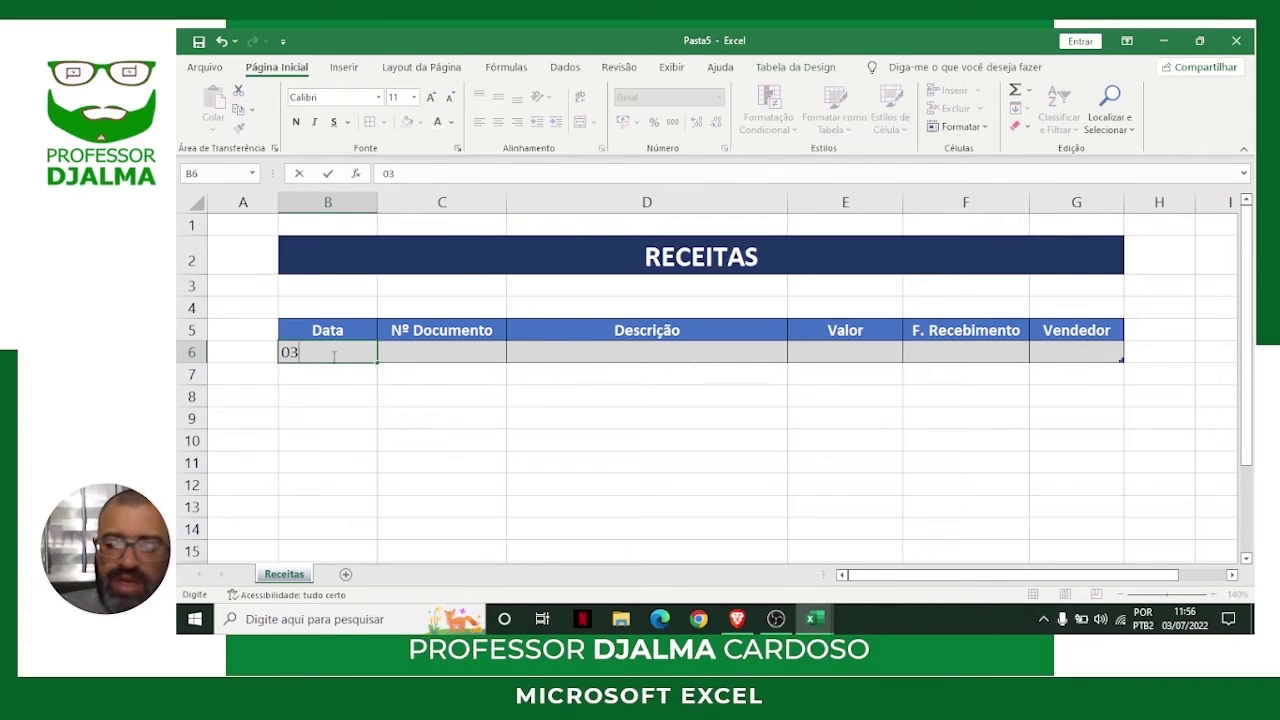
{"action": "type", "text": "/07/2022"}
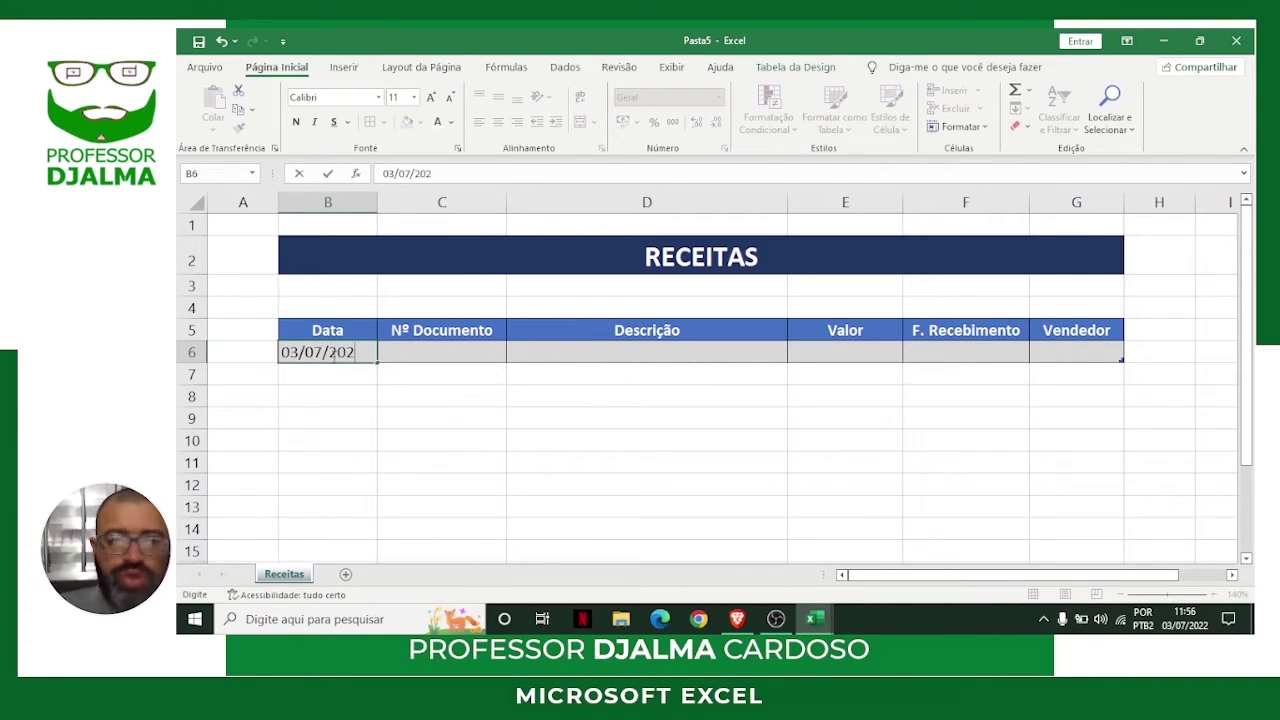
{"action": "key", "text": "Tab"}
{"action": "type", "text": "12345"}
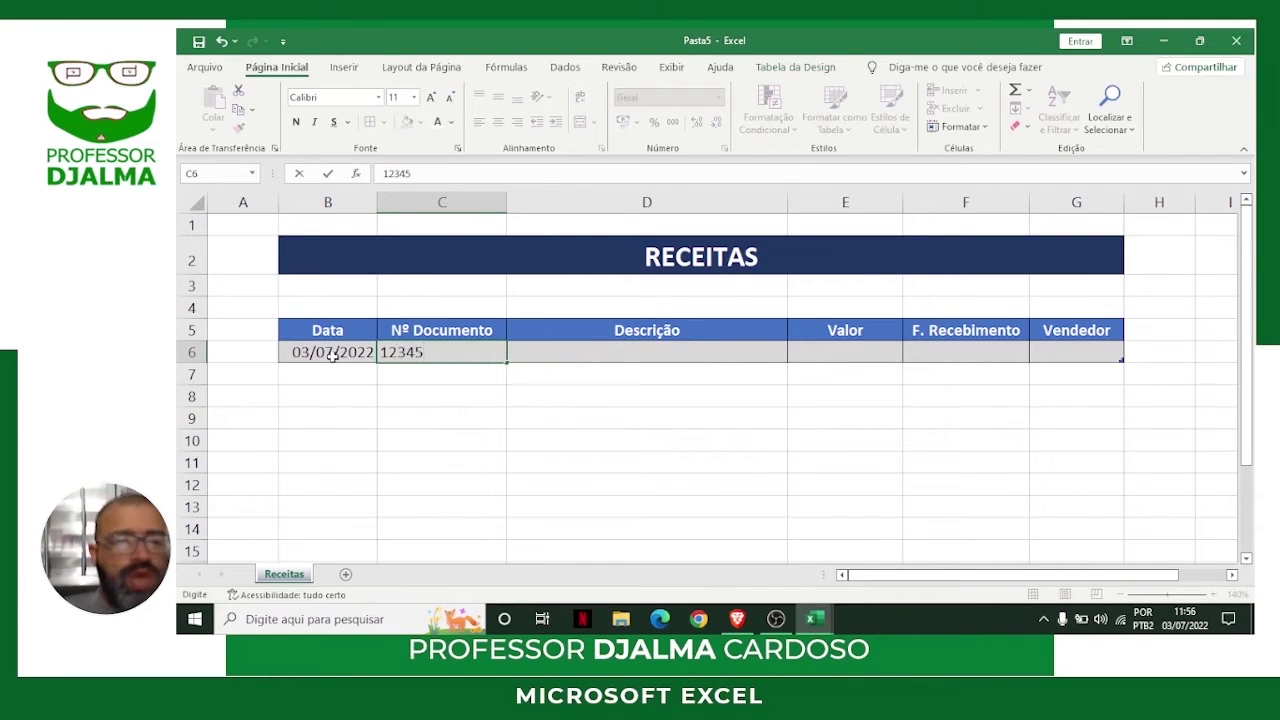
{"action": "key", "text": "Tab"}
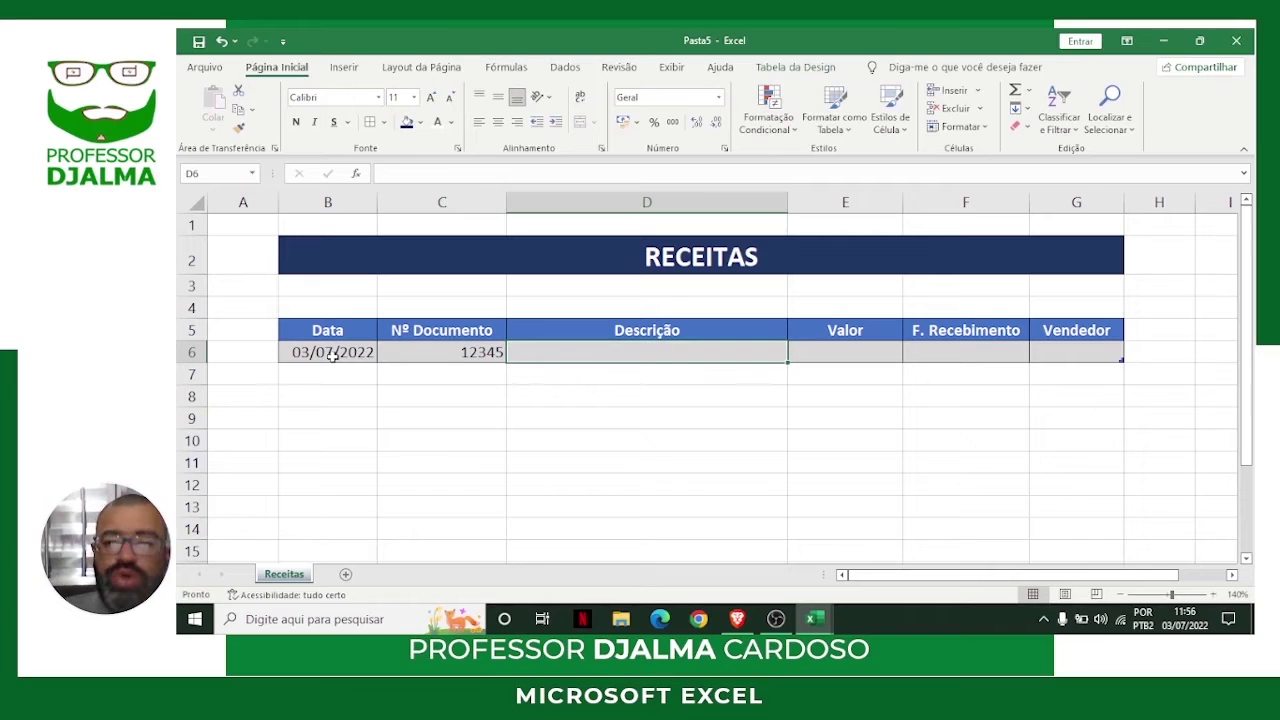
{"action": "type", "text": "Venda"}
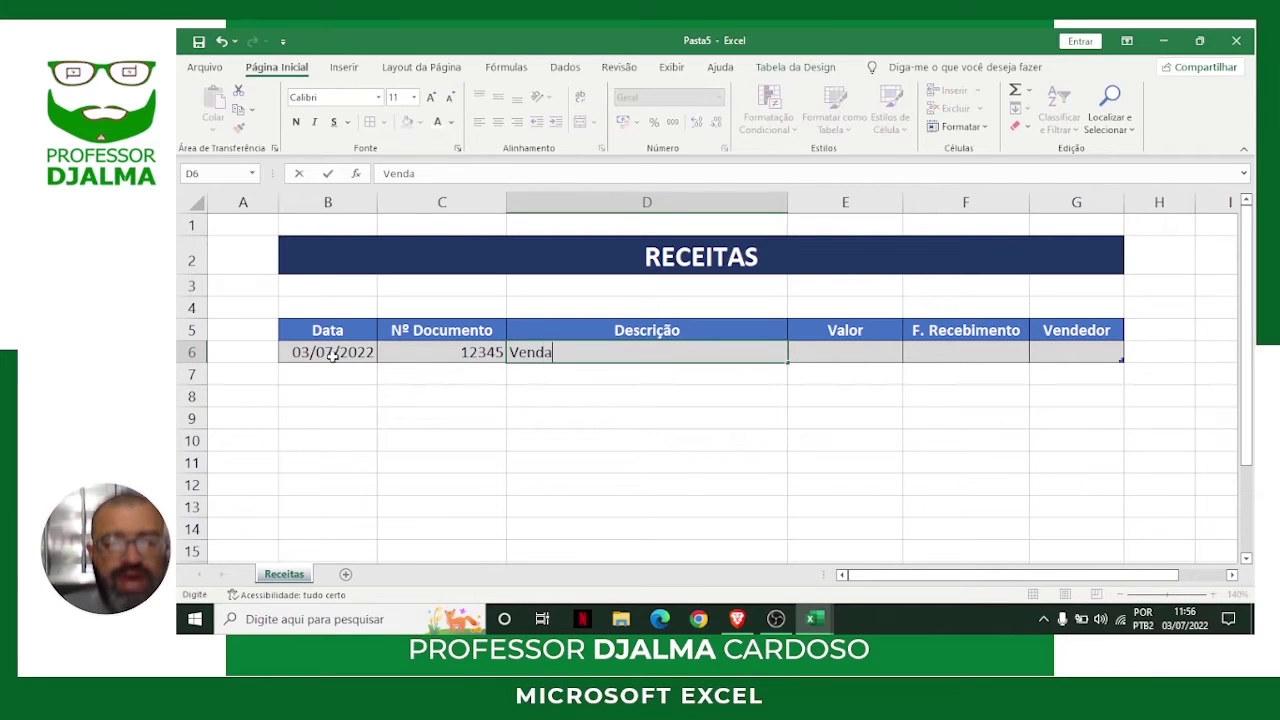
{"action": "type", "text": " Fusca placa: FGH6786"}
{"action": "key", "text": "Tab"}
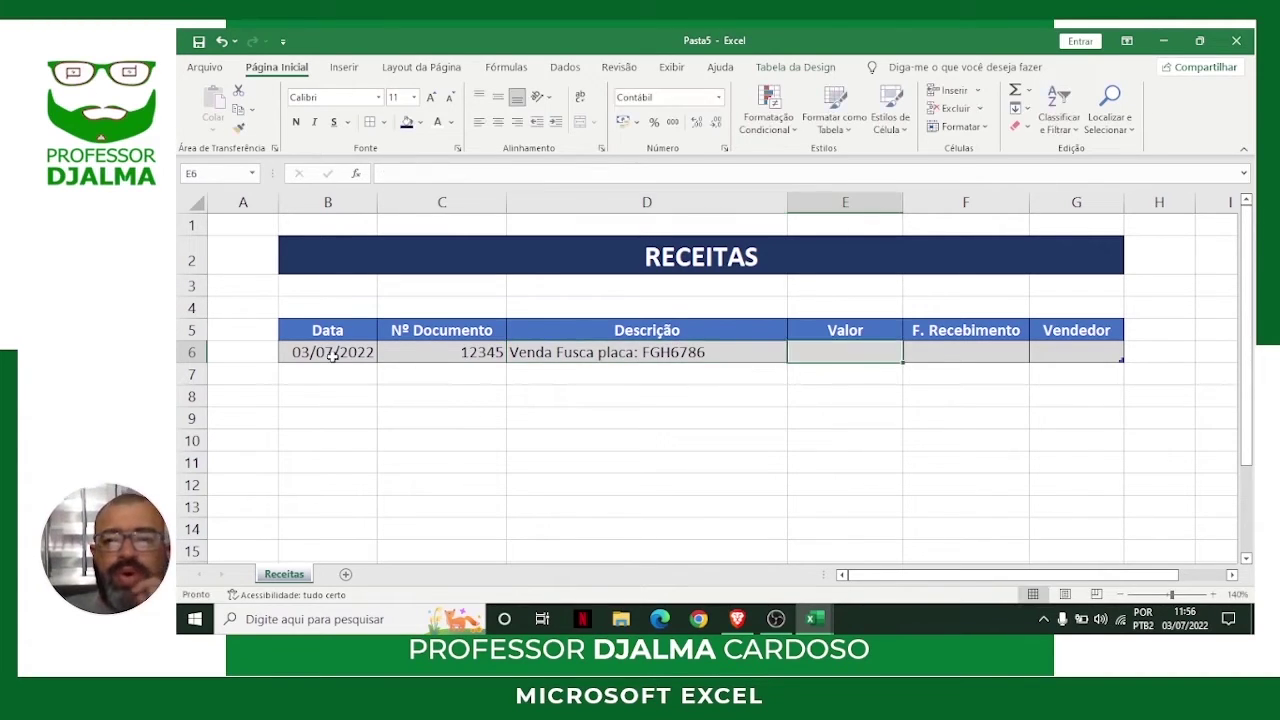
Complete the Fusca record with the value 12500, "Financiamento" as the form of receipt and the seller's name.
{"action": "type", "text": "12500"}
{"action": "key", "text": "Tab"}
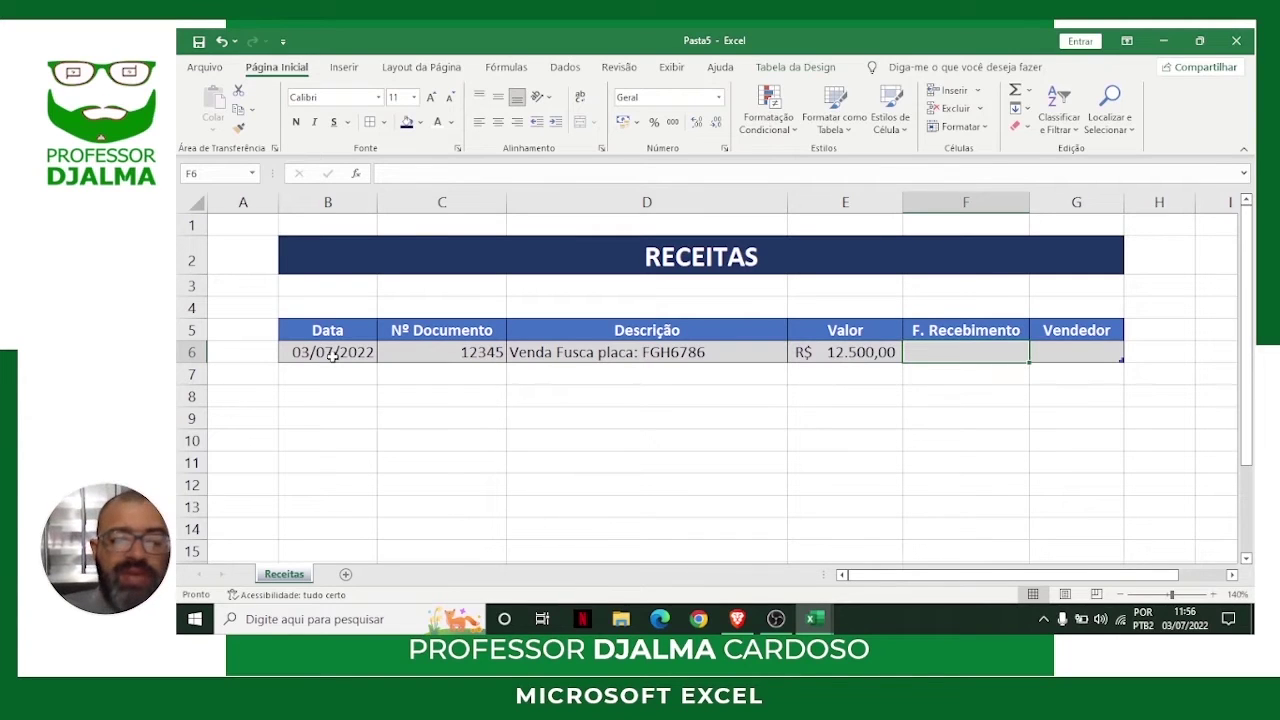
{"action": "type", "text": "Fi"}
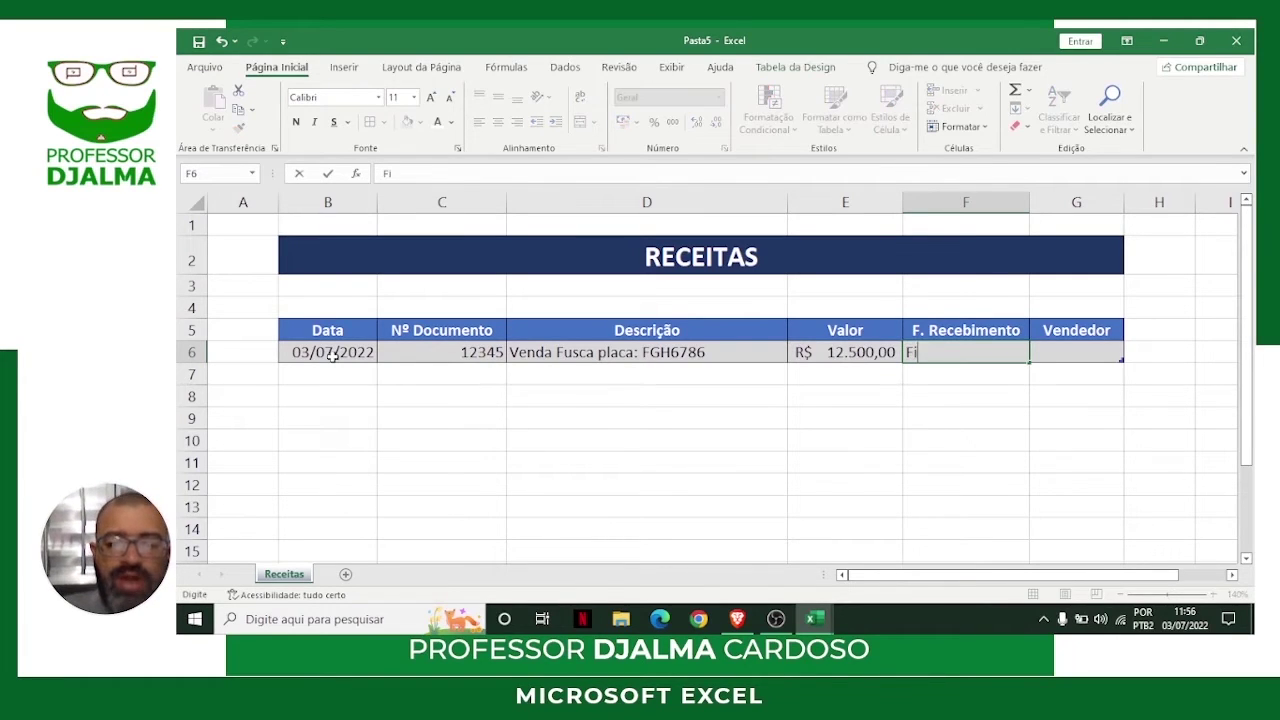
{"action": "type", "text": "nanciamento"}
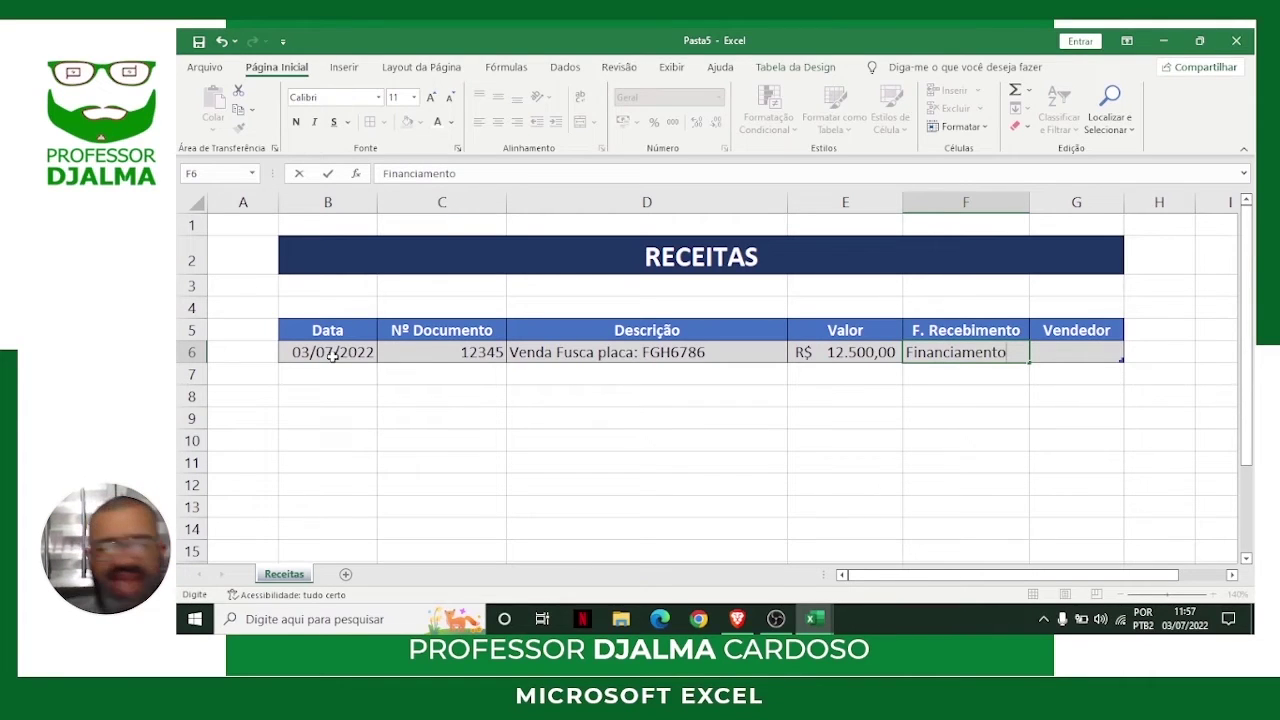
{"action": "key", "text": "Tab"}
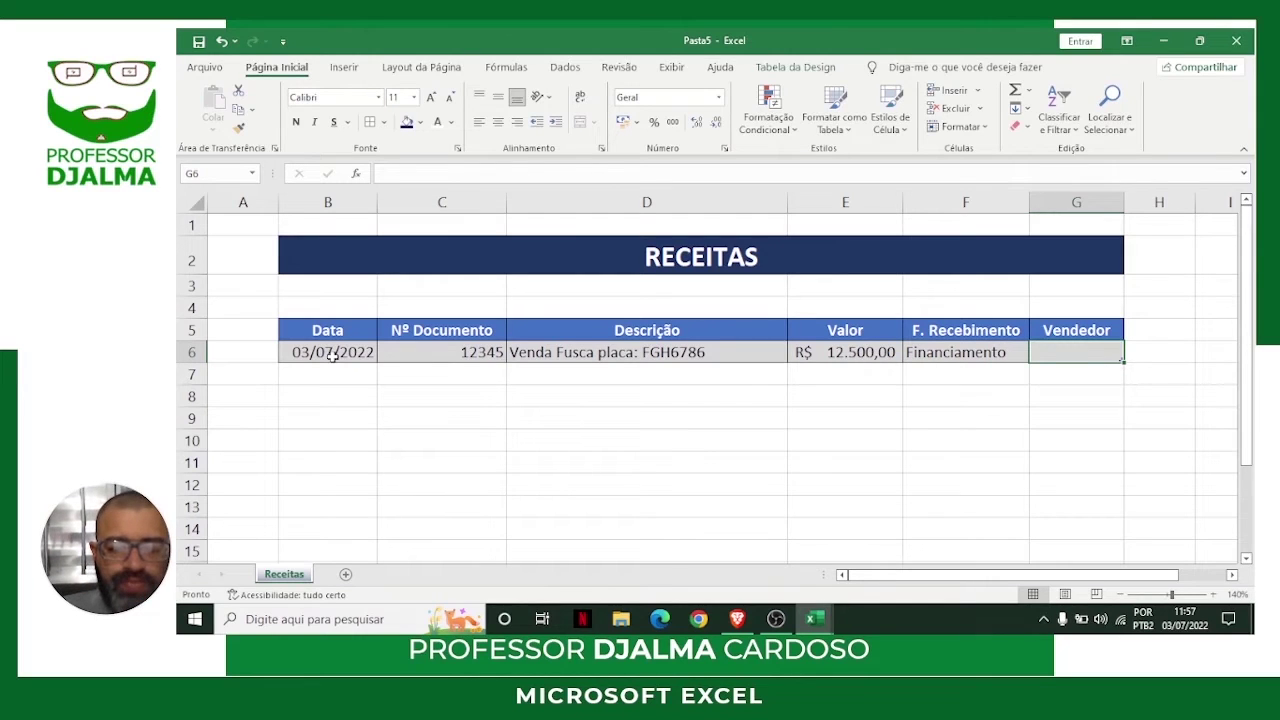
{"action": "type", "text": "João"}
{"action": "key", "text": "Return"}
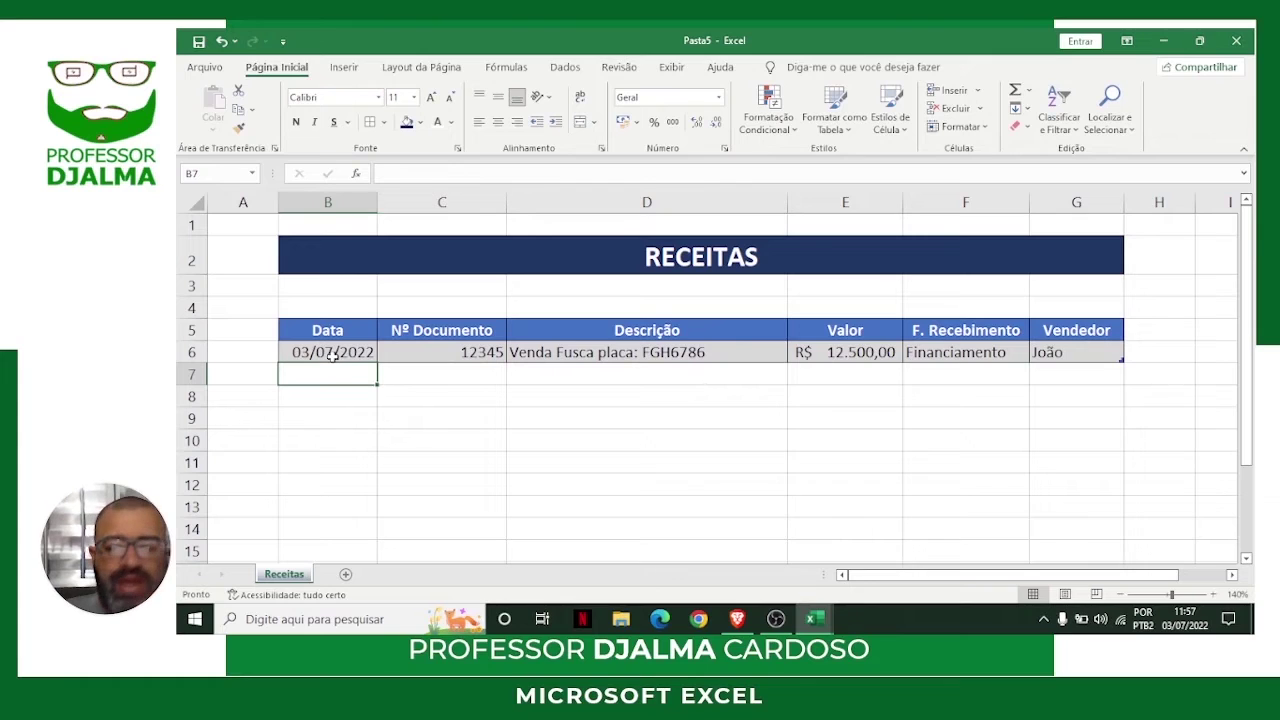
{"action": "type", "text": "03/07/2022"}
{"action": "key", "text": "Tab"}
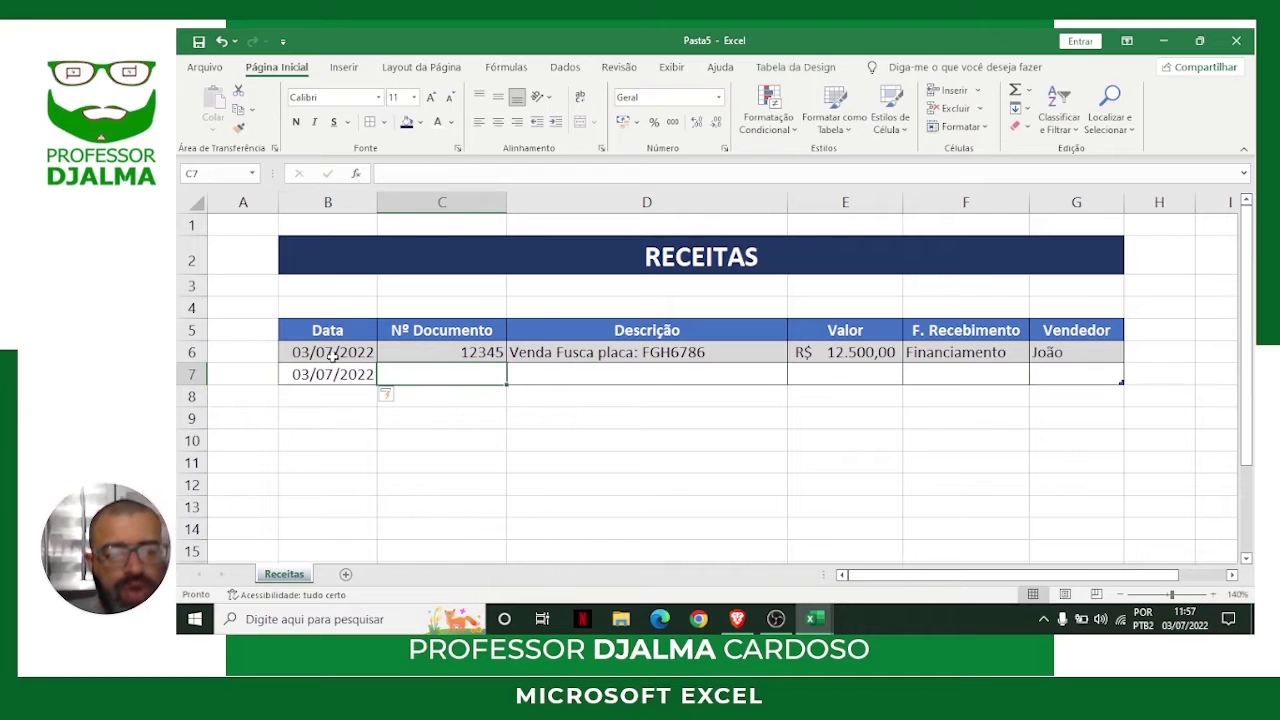
{"action": "type", "text": "12"}
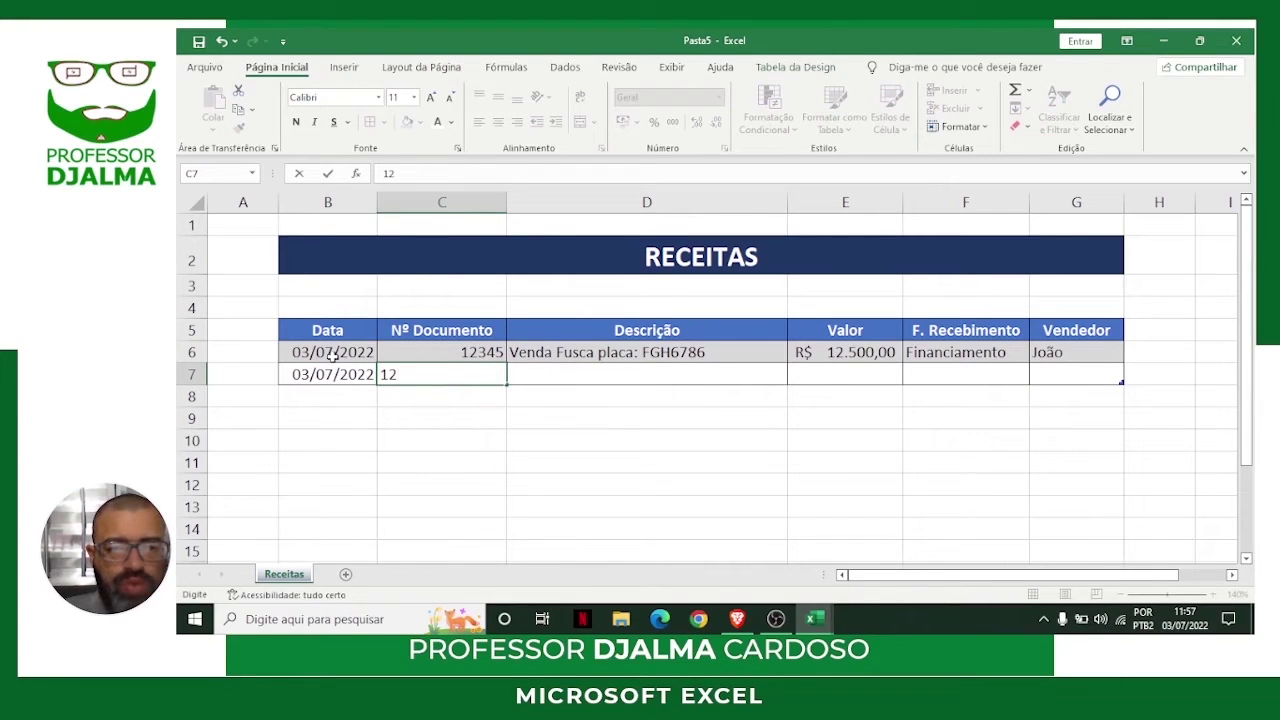
{"action": "type", "text": "346"}
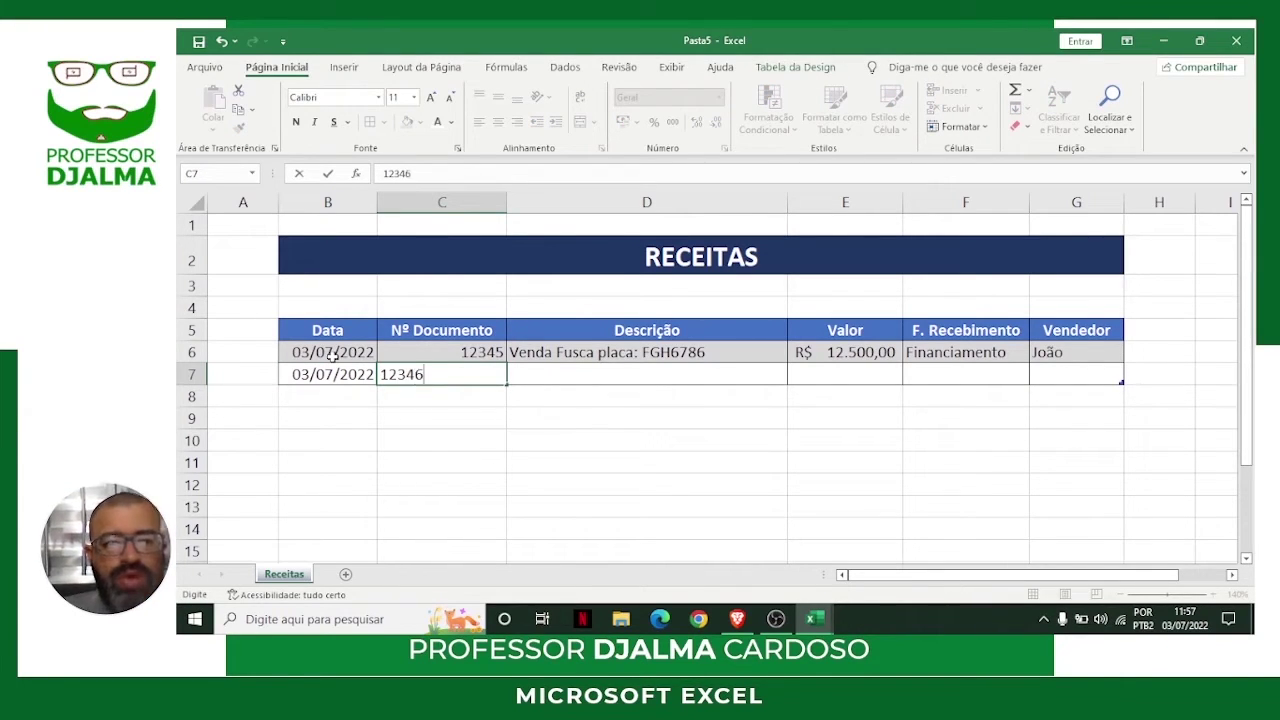
{"action": "key", "text": "Tab"}
{"action": "type", "text": "Venda"}
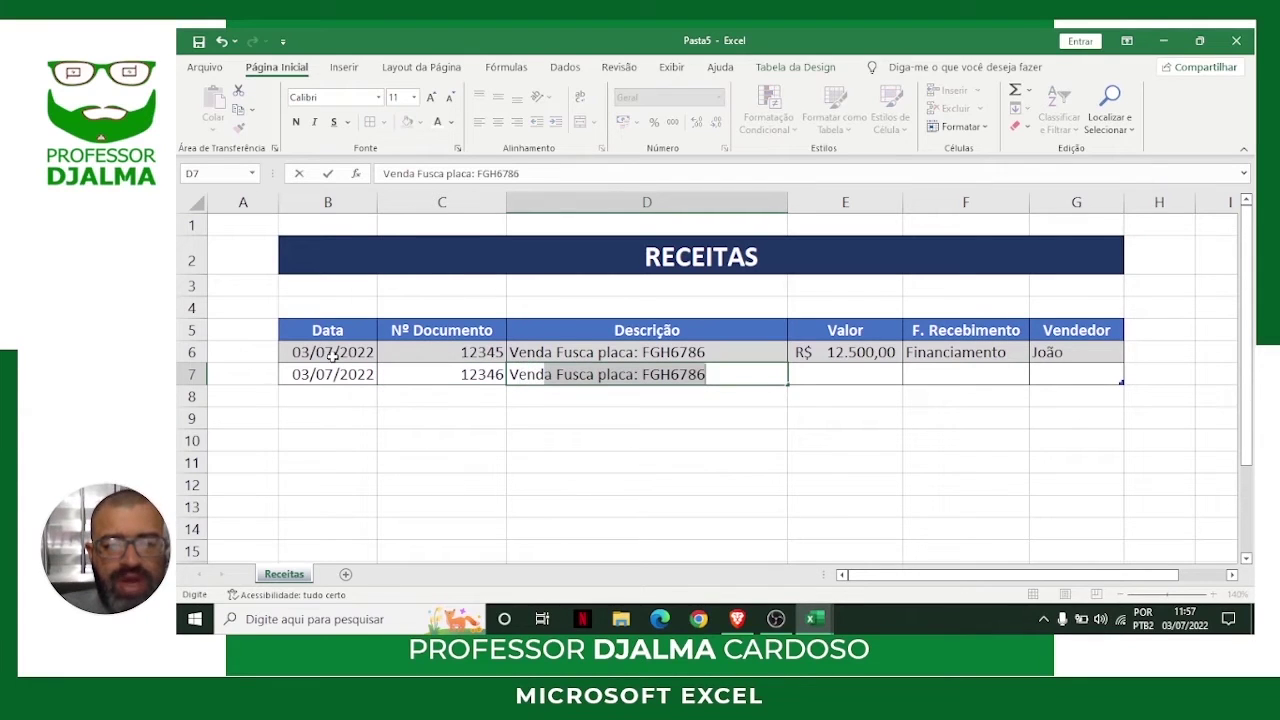
{"action": "type", "text": " Gol placa: GHJ9087"}
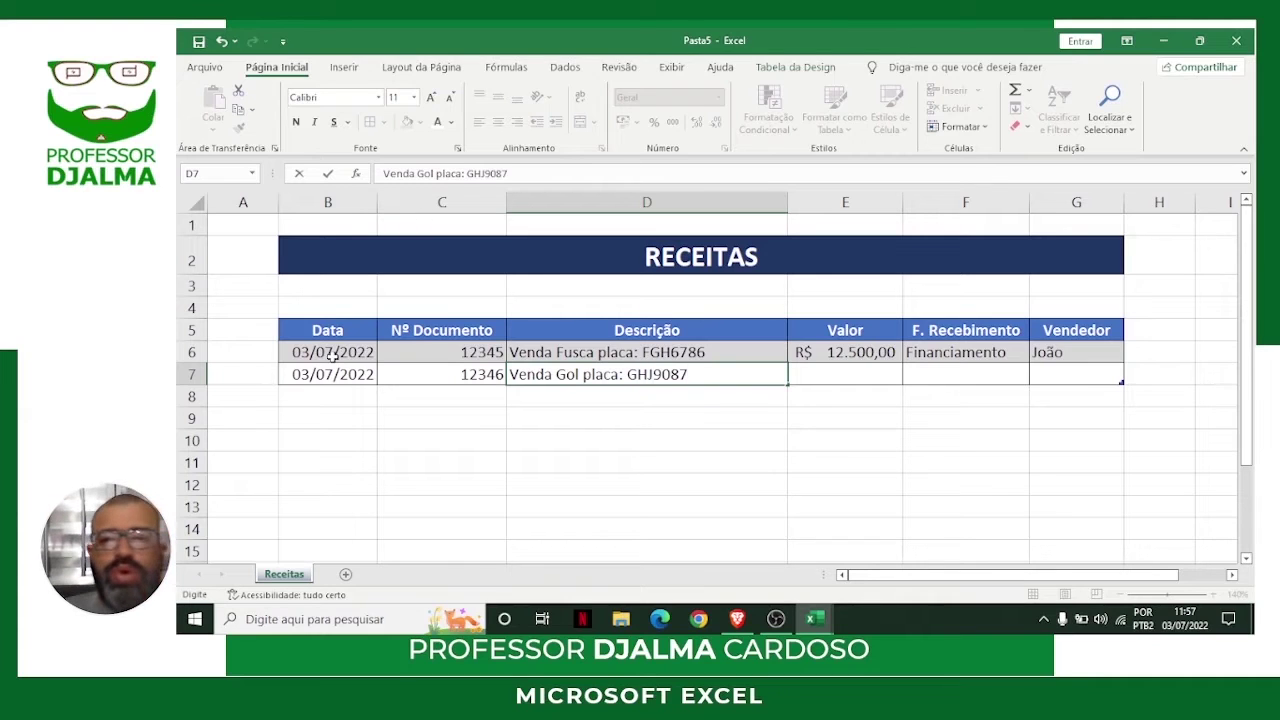
{"action": "key", "text": "Tab"}
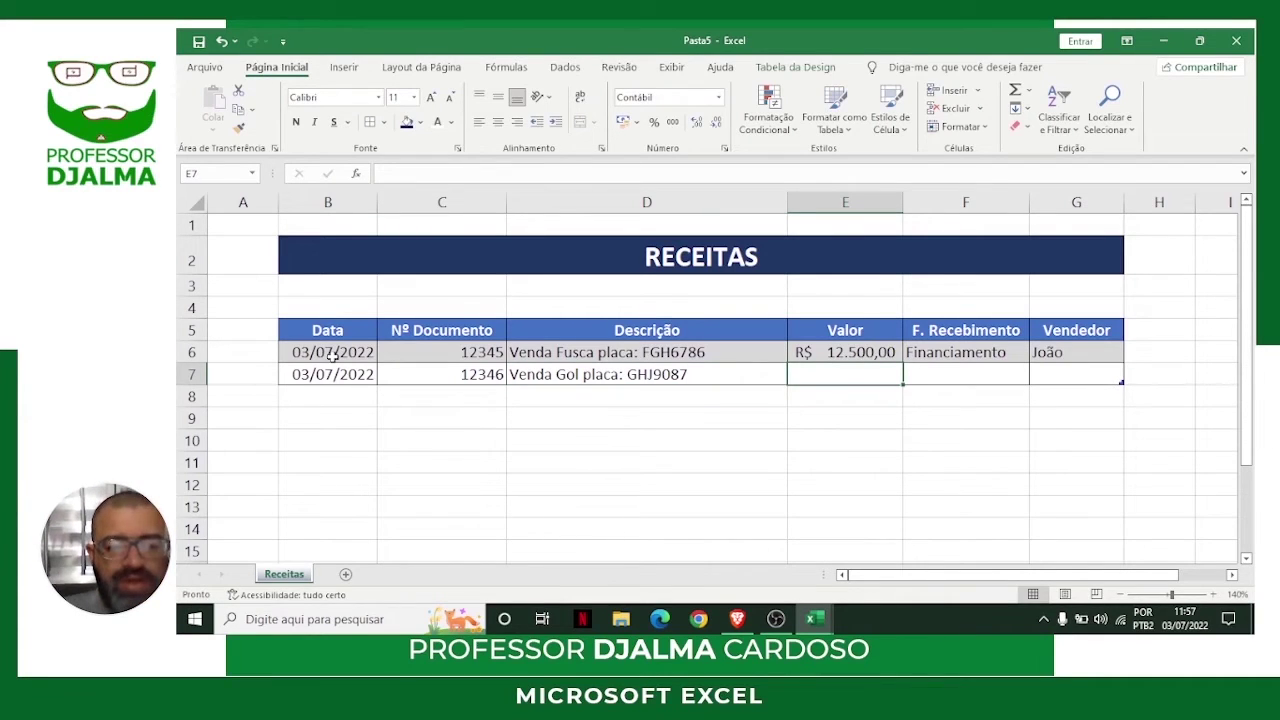
Complete the Gol record with the value 18900, "Dinheiro" as the form of receipt and the seller's name.
{"action": "type", "text": "18900"}
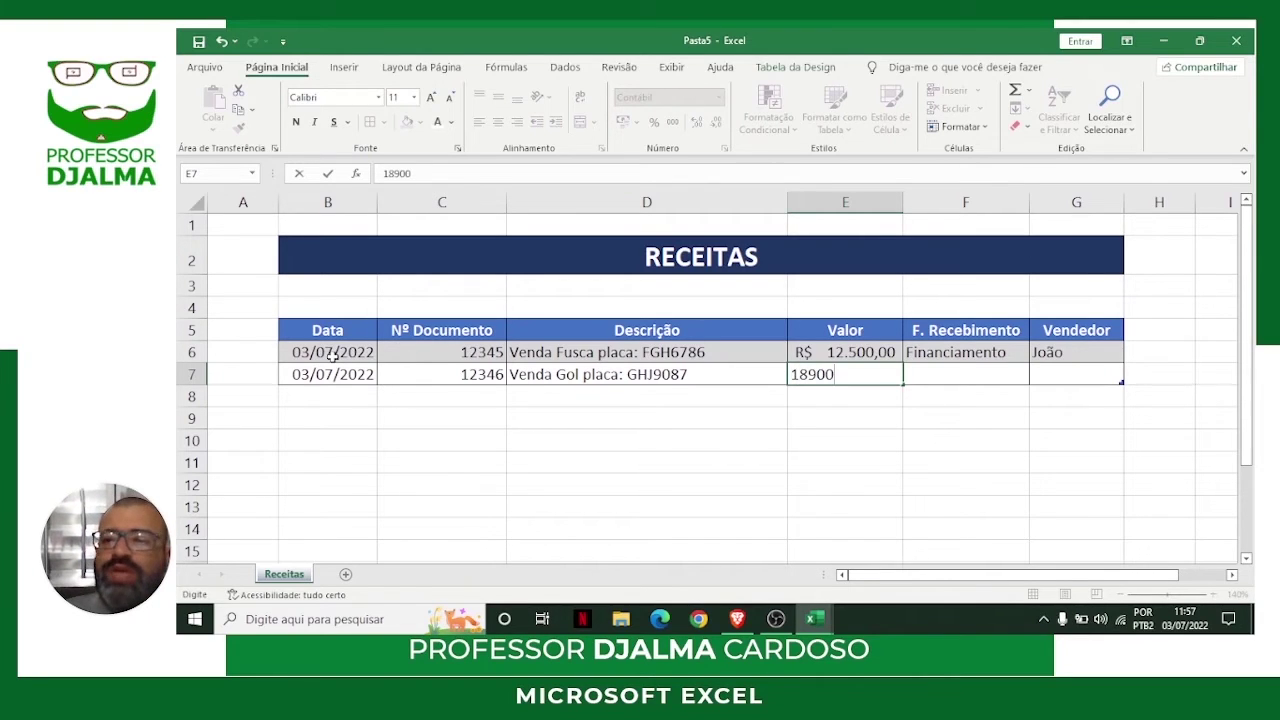
{"action": "key", "text": "Tab"}
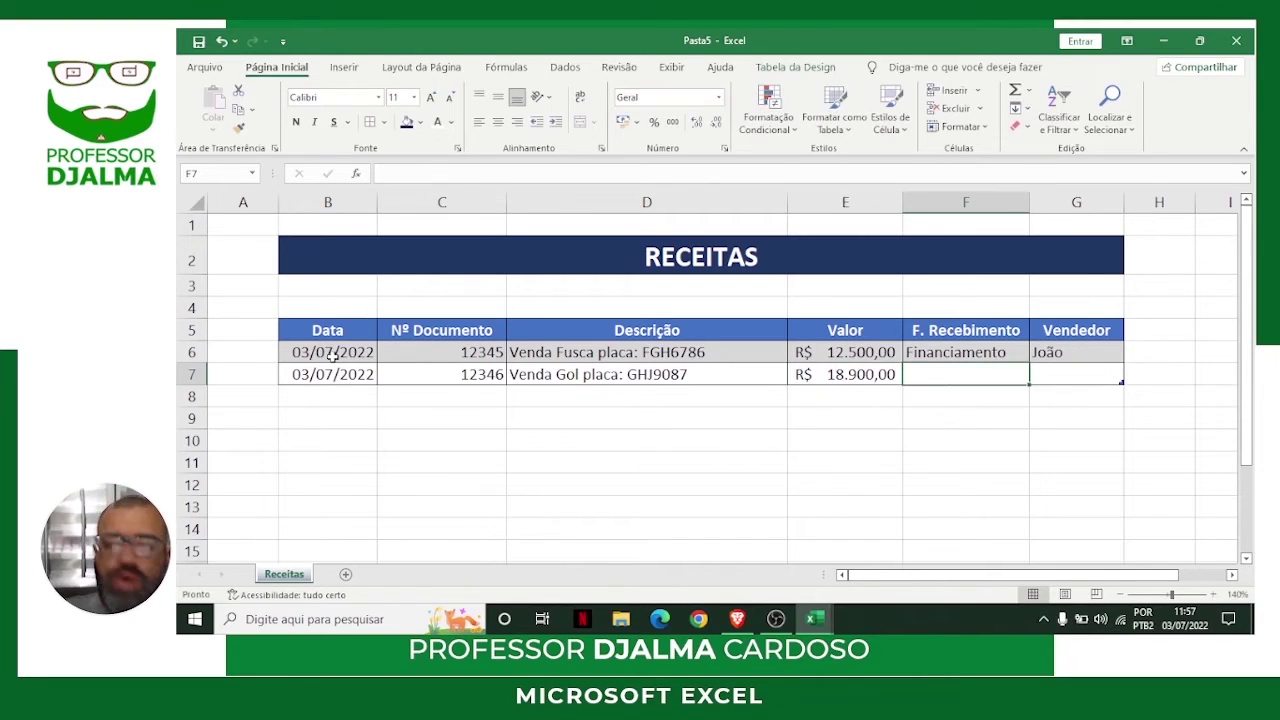
{"action": "type", "text": "Dinhe"}
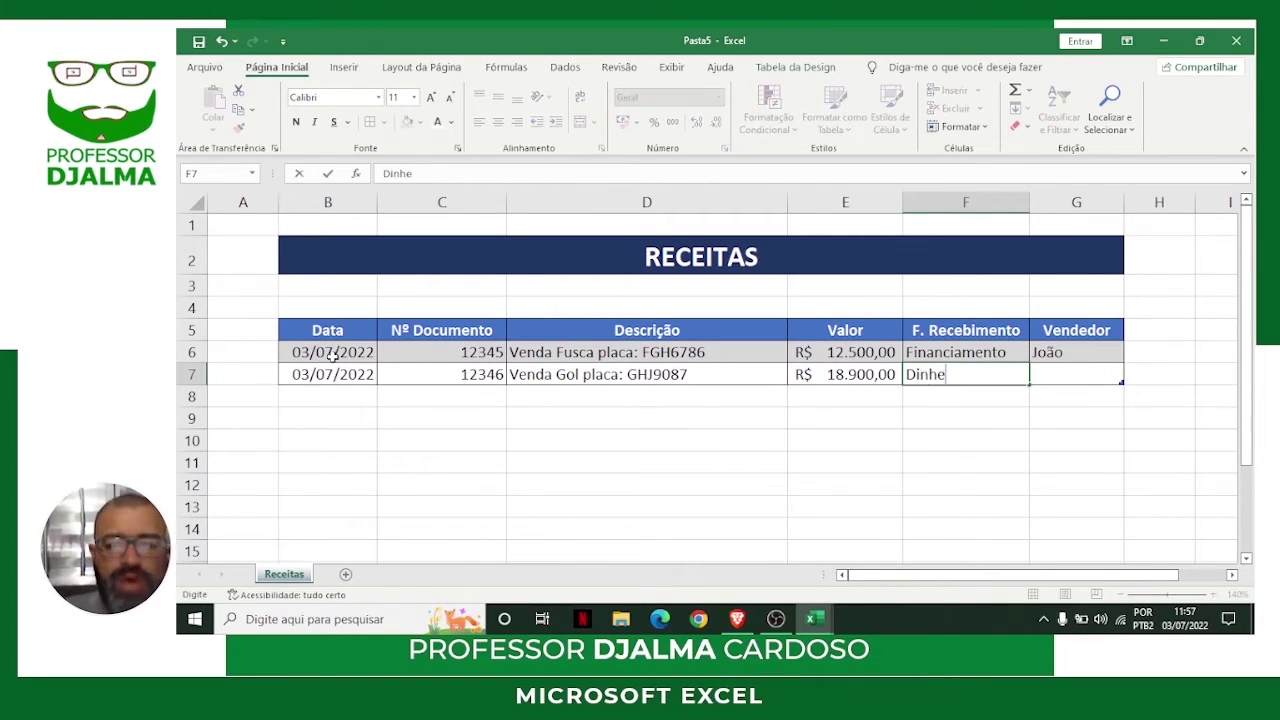
{"action": "type", "text": "iro"}
{"action": "key", "text": "Tab"}
{"action": "type", "text": "Maria"}
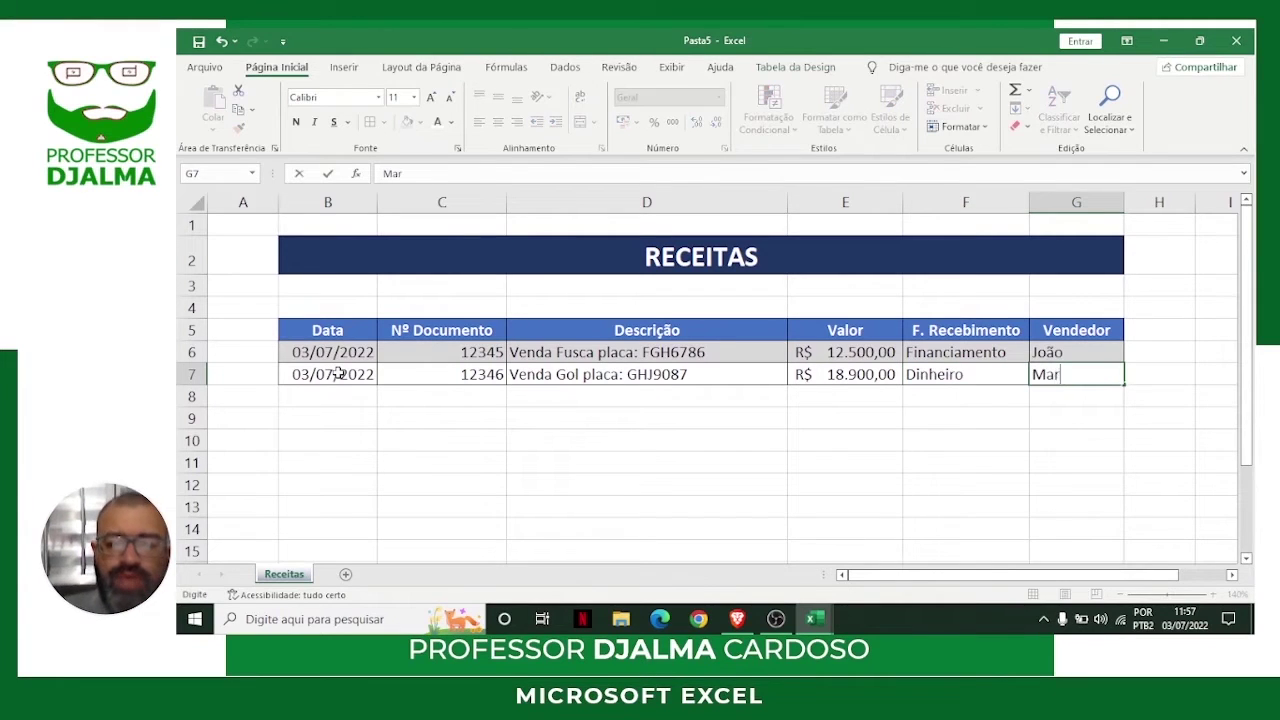
{"action": "key", "text": "Down"}
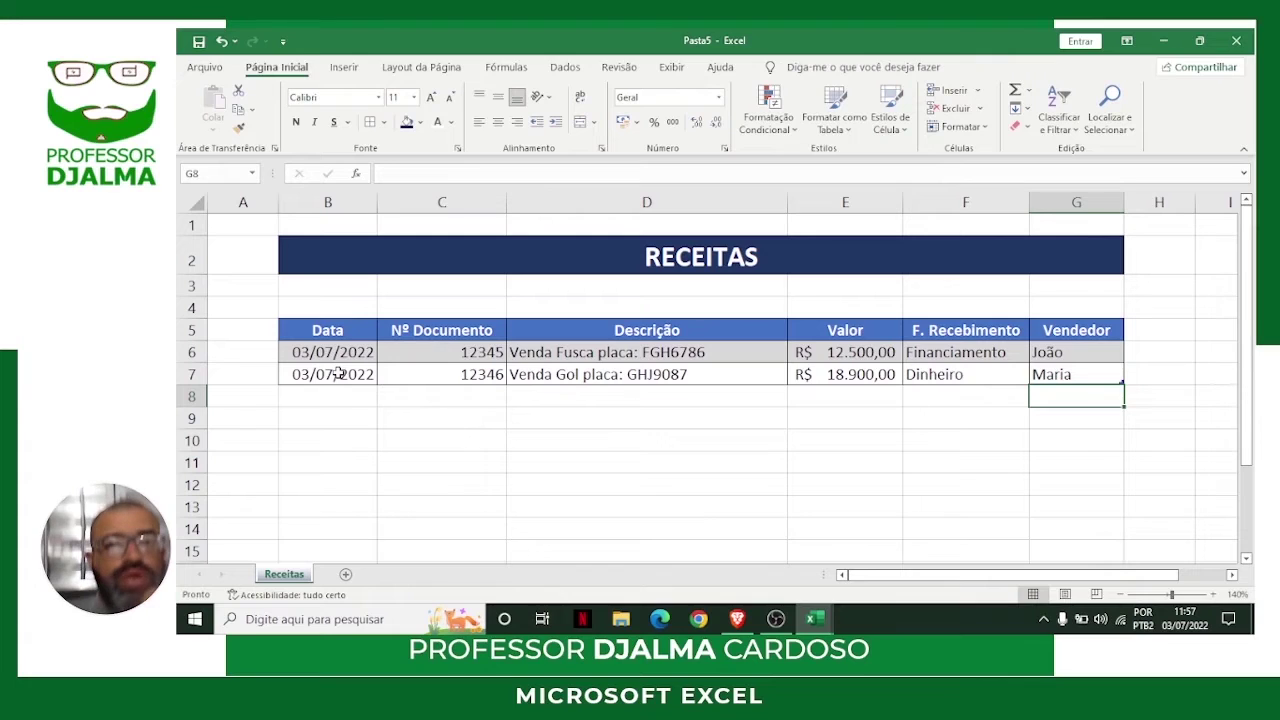
{"action": "key", "text": "Left"}
{"action": "key", "text": "Left"}
{"action": "key", "text": "Left"}
{"action": "key", "text": "Left"}
{"action": "key", "text": "Left"}
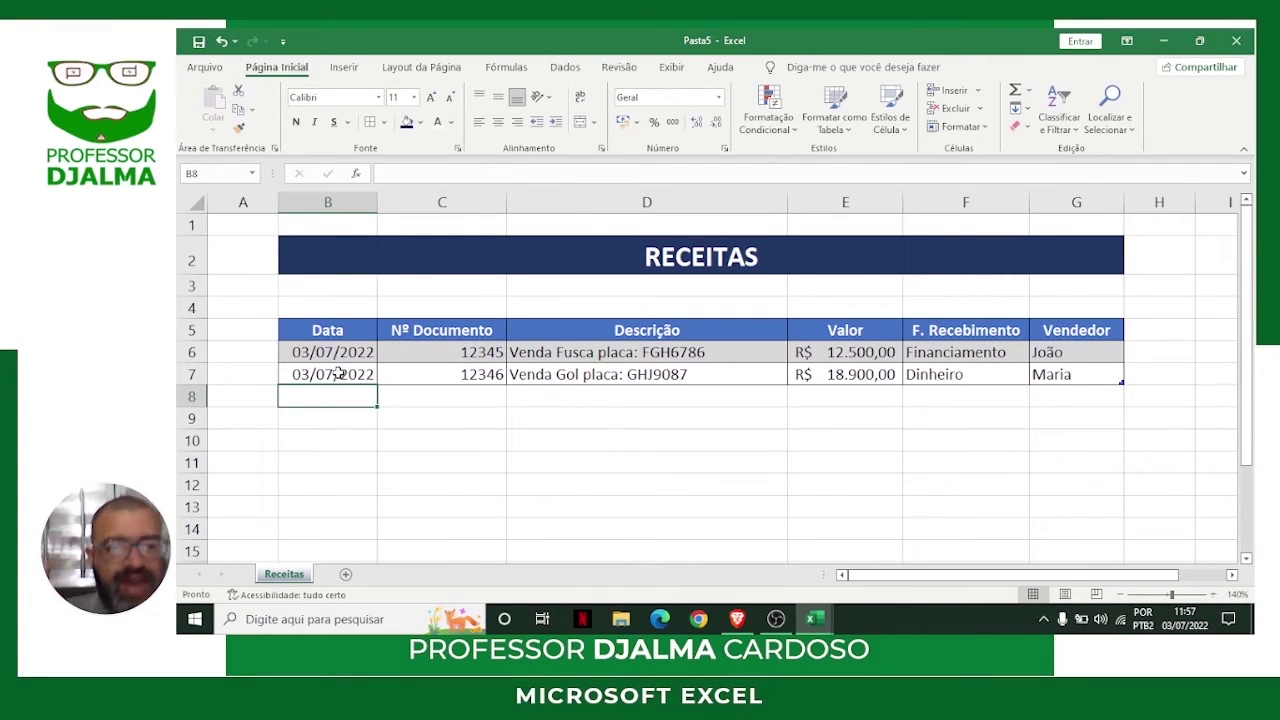
{"action": "type", "text": "03/07/2022"}
{"action": "key", "text": "Tab"}
{"action": "type", "text": "12347"}
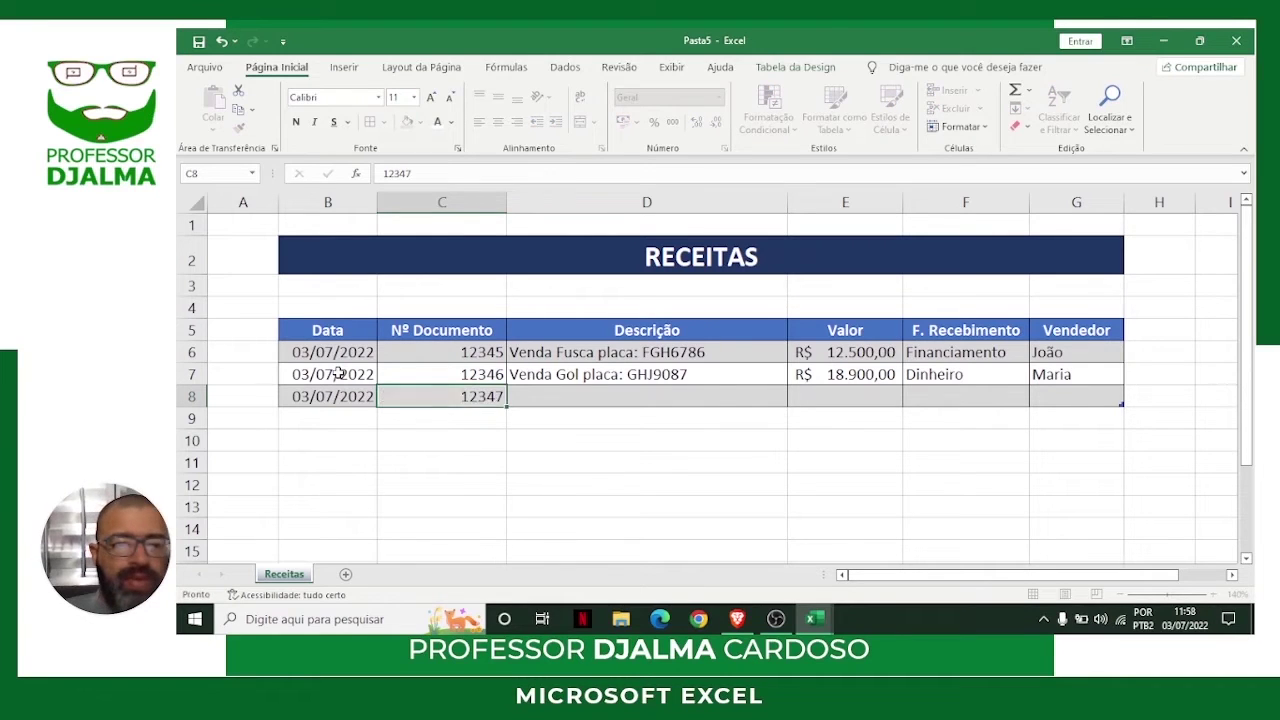
{"action": "key", "text": "Tab"}
{"action": "type", "text": "Ven"}
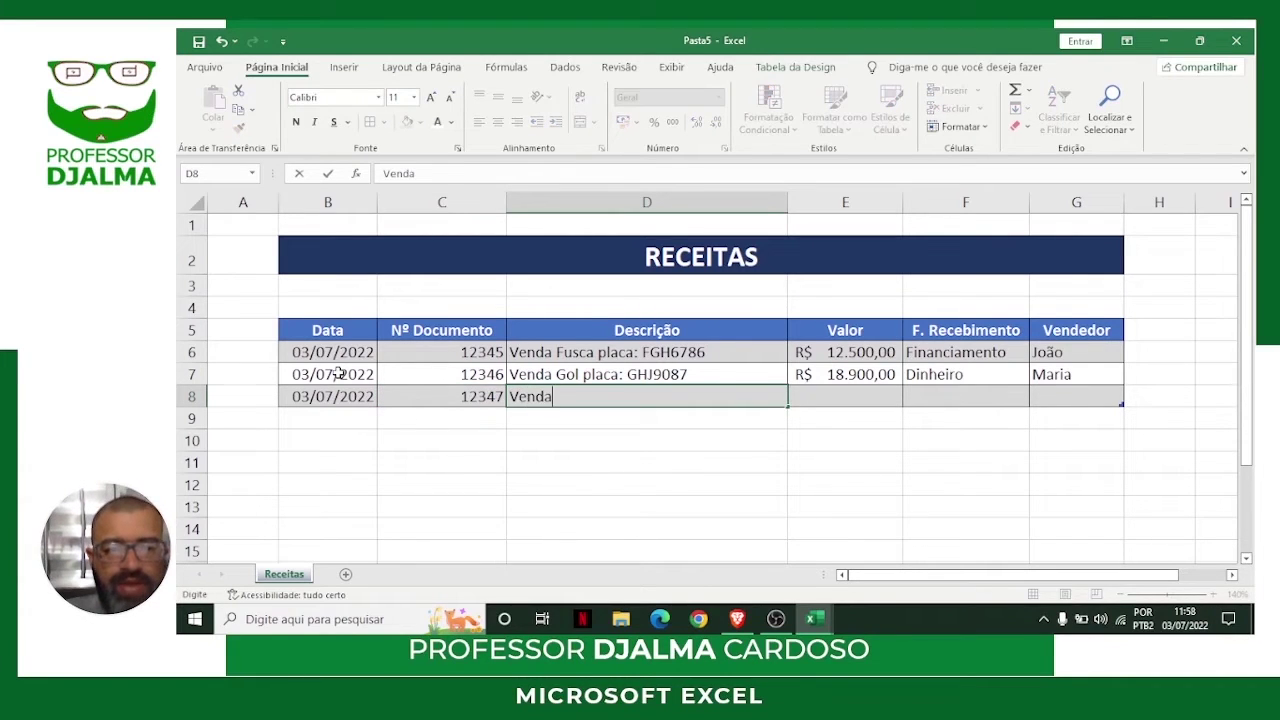
{"action": "type", "text": "da Fiat 147"}
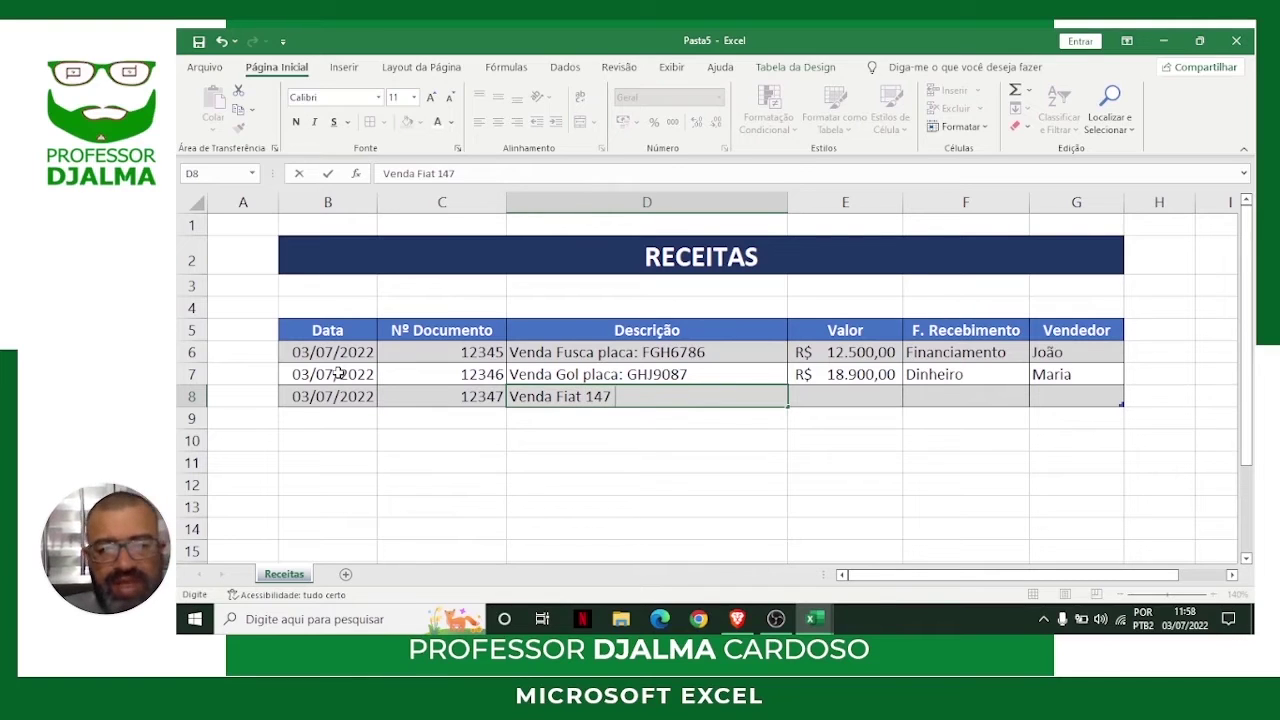
{"action": "type", "text": " placa:"}
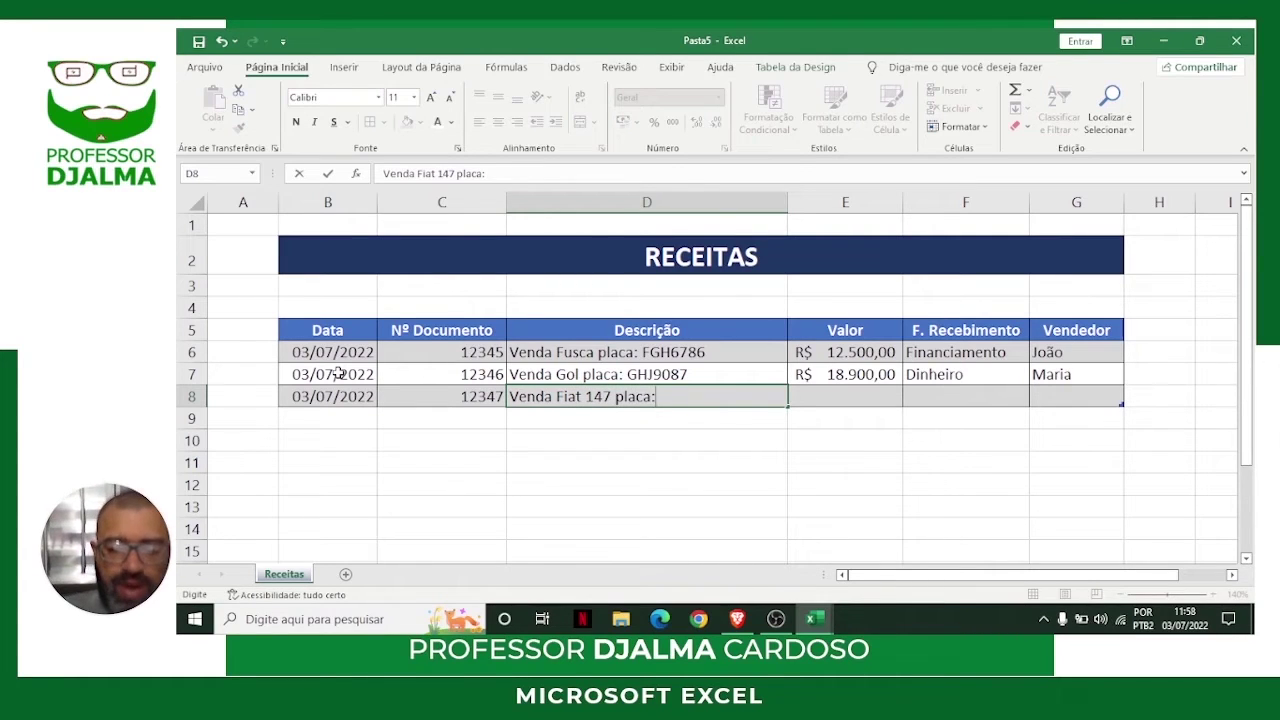
{"action": "type", "text": " KLI0909"}
{"action": "key", "text": "Tab"}
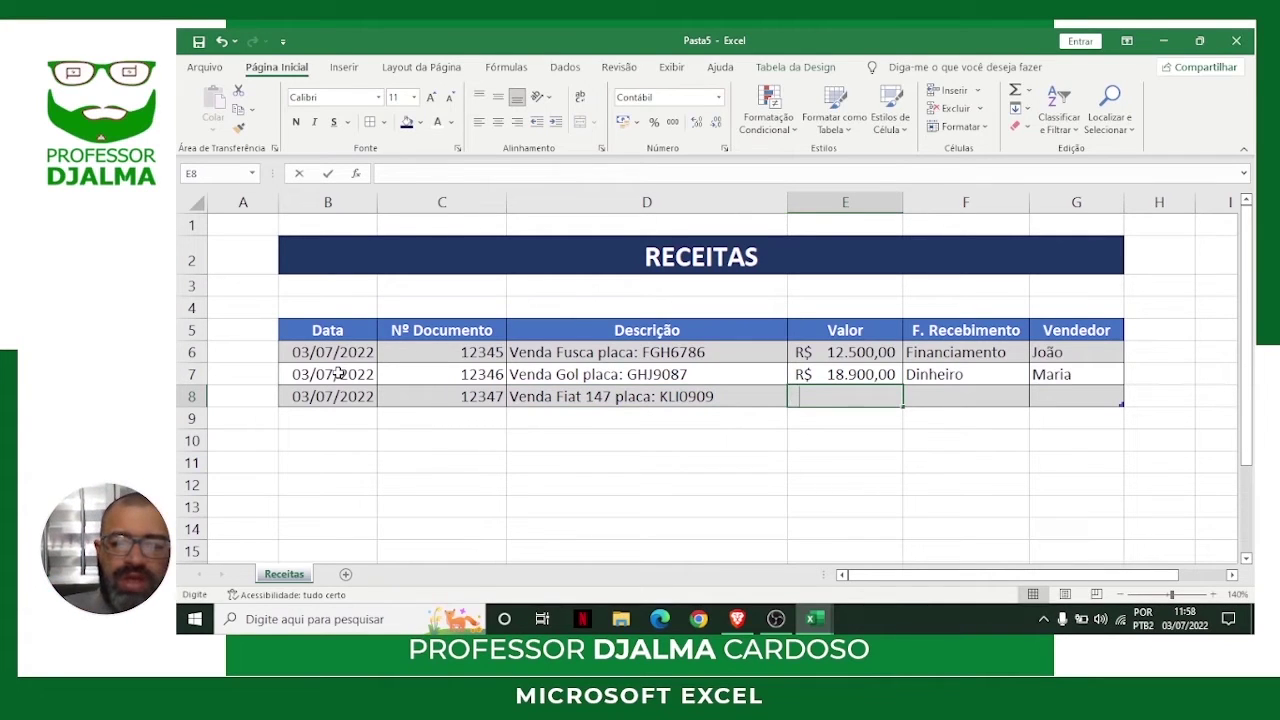
Complete the Fiat 147 record with the value 5500, "Dinheiro" as the form of receipt and the seller's name.
{"action": "type", "text": "5500"}
{"action": "key", "text": "Tab"}
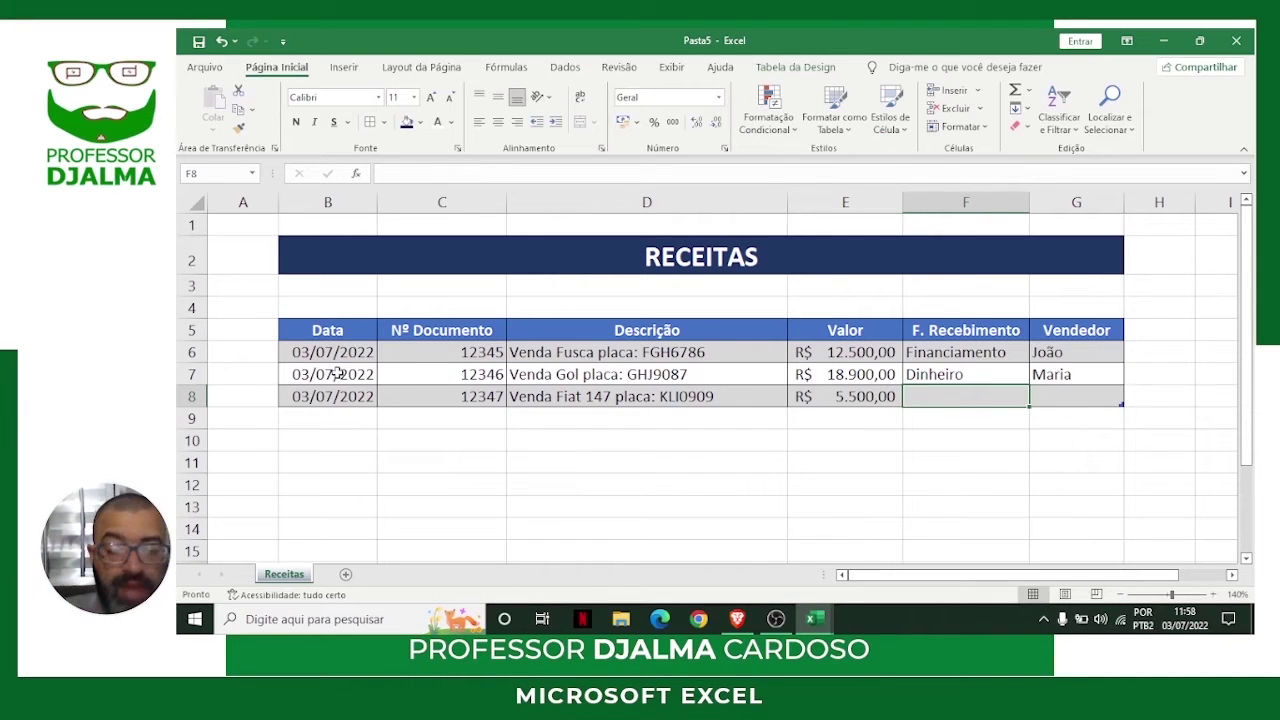
{"action": "type", "text": "Dinheiro"}
{"action": "key", "text": "Tab"}
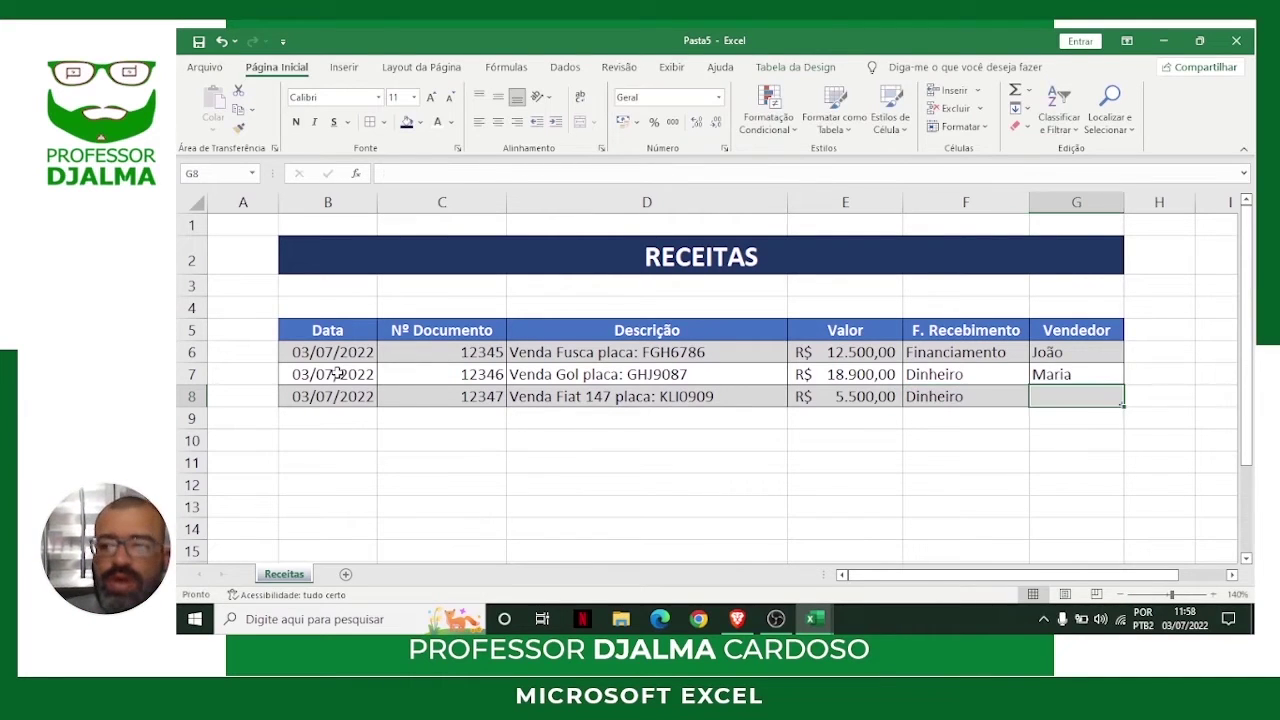
{"action": "type", "text": "Maria"}
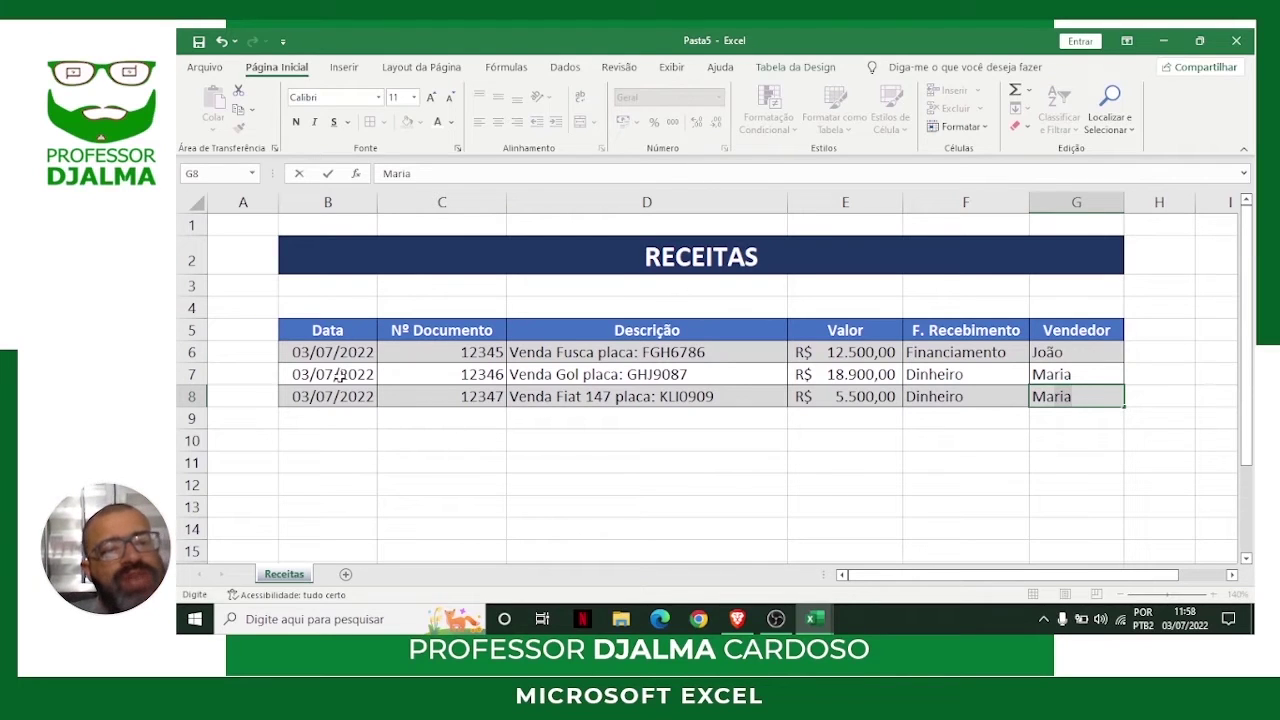
{"action": "left_click", "coordinate": [689, 460]}
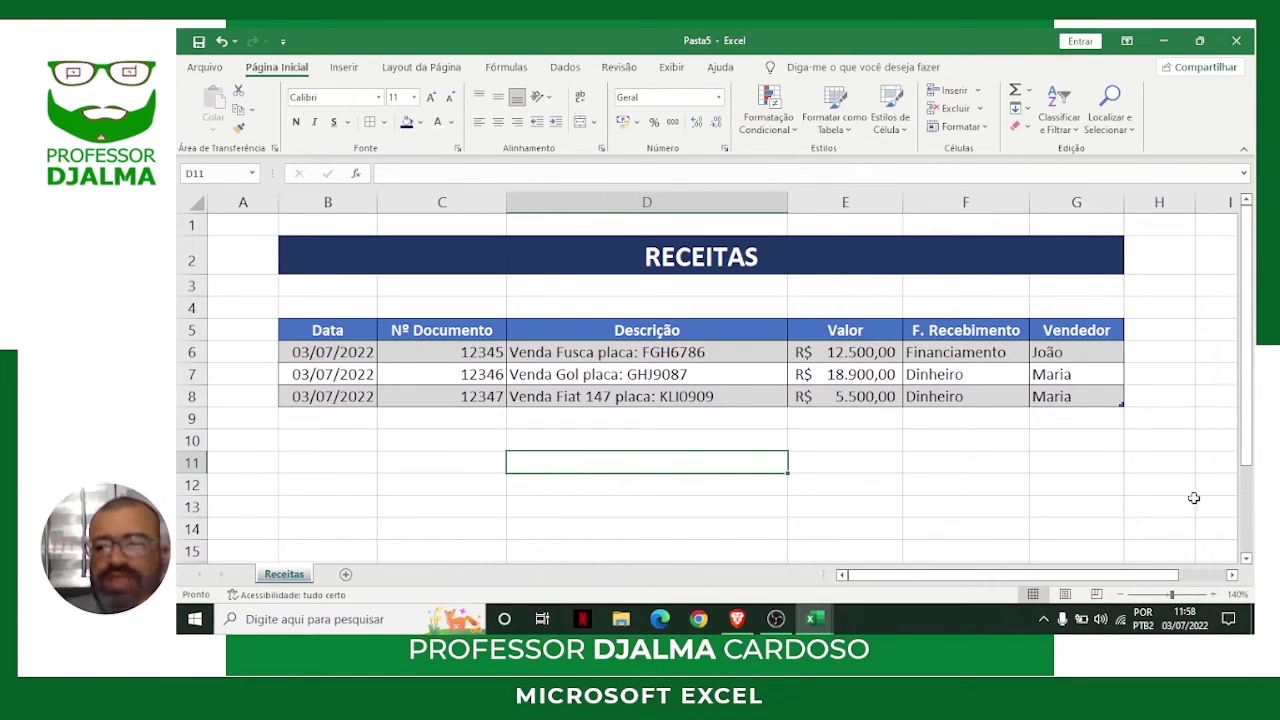
Enter the heading "Total Geral" in cell I2, beside the RECEITAS title.
{"action": "left_click", "coordinate": [1233, 577]}
{"action": "left_click", "coordinate": [1233, 577]}
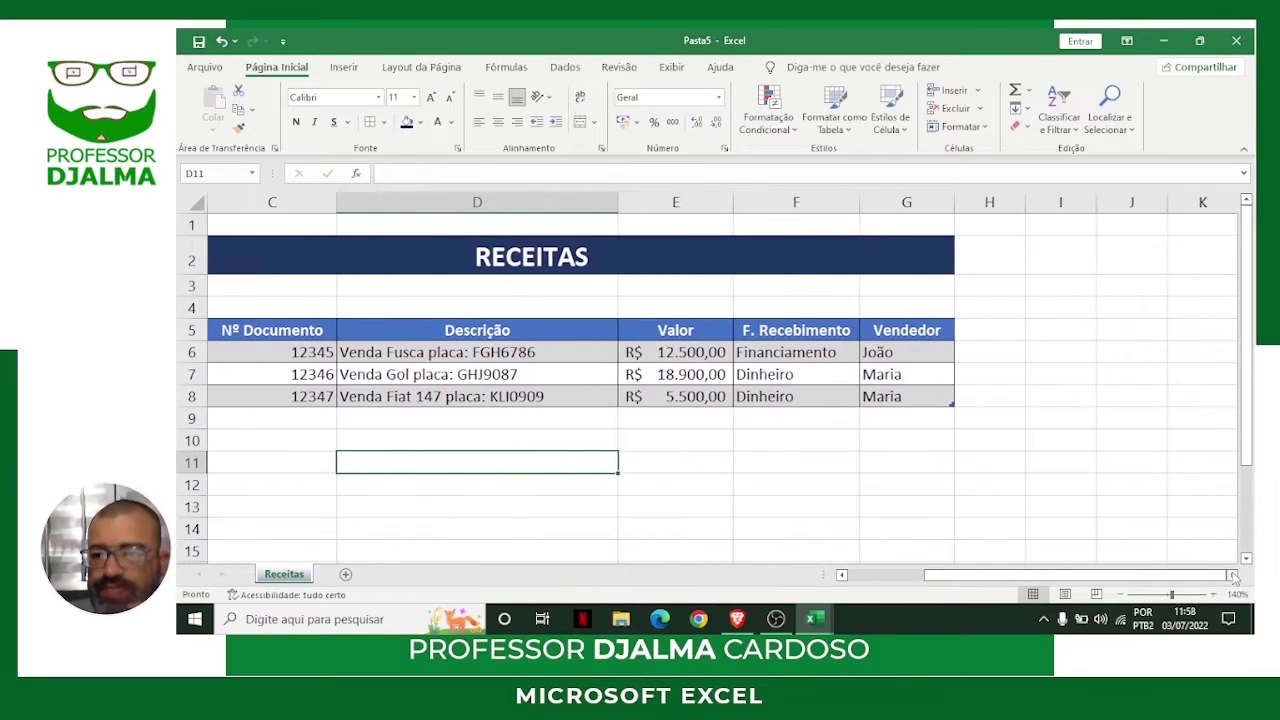
{"action": "left_click", "coordinate": [1057, 257]}
{"action": "type", "text": "To"}
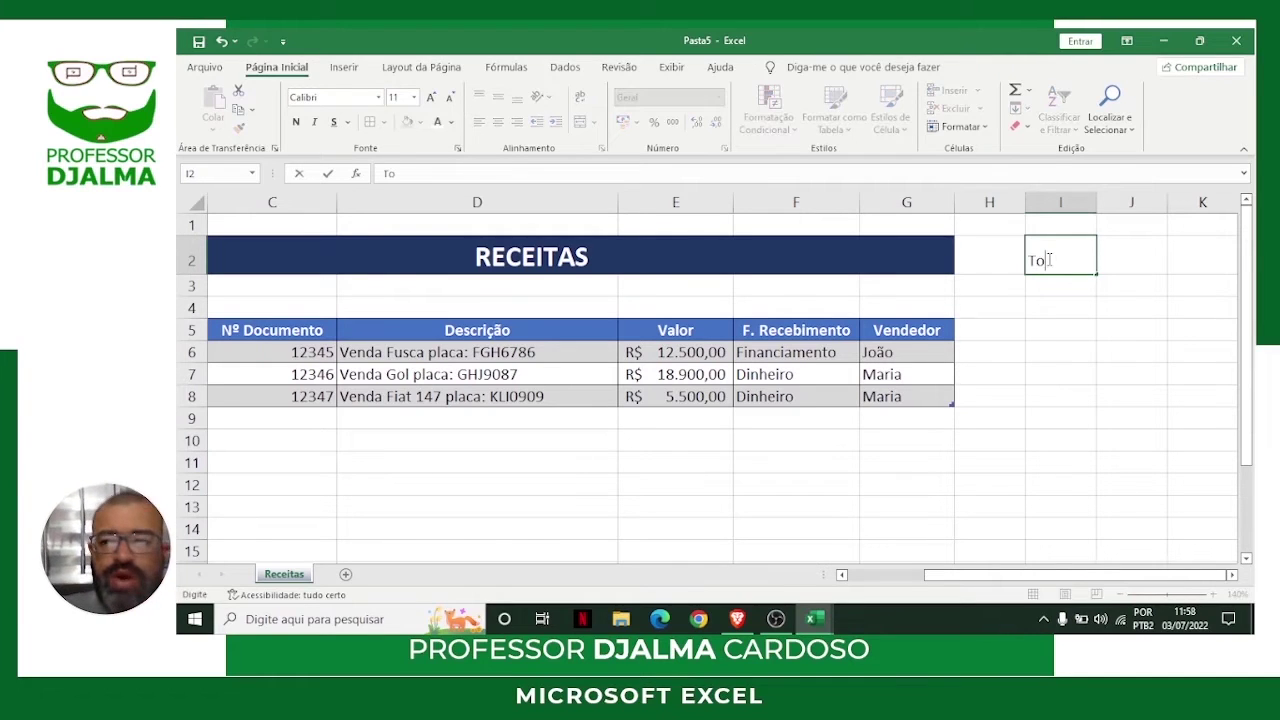
{"action": "type", "text": "tal Geral"}
{"action": "key", "text": "Return"}
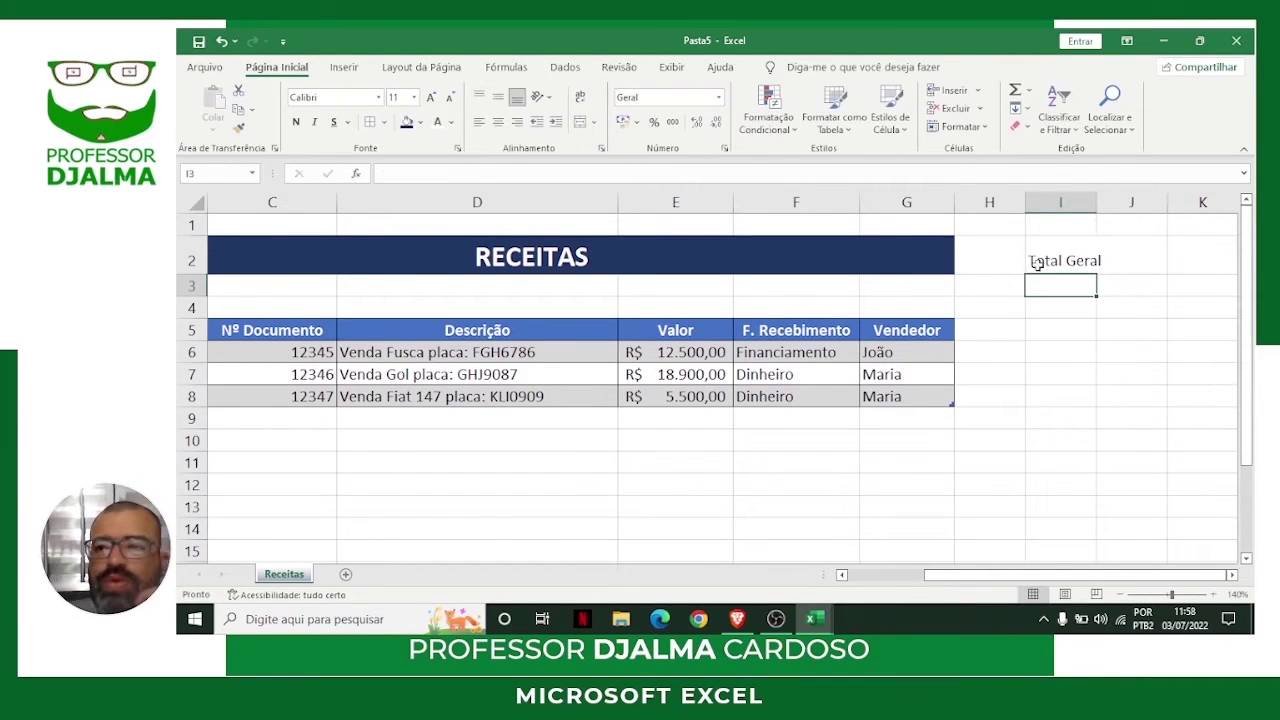
Merge and center the "Total Geral" heading across I2:J2, with bold white text on a dark blue fill.
{"action": "left_click", "coordinate": [1088, 254]}
{"action": "left_click_drag", "start_coordinate": [1088, 254], "coordinate": [1140, 257]}
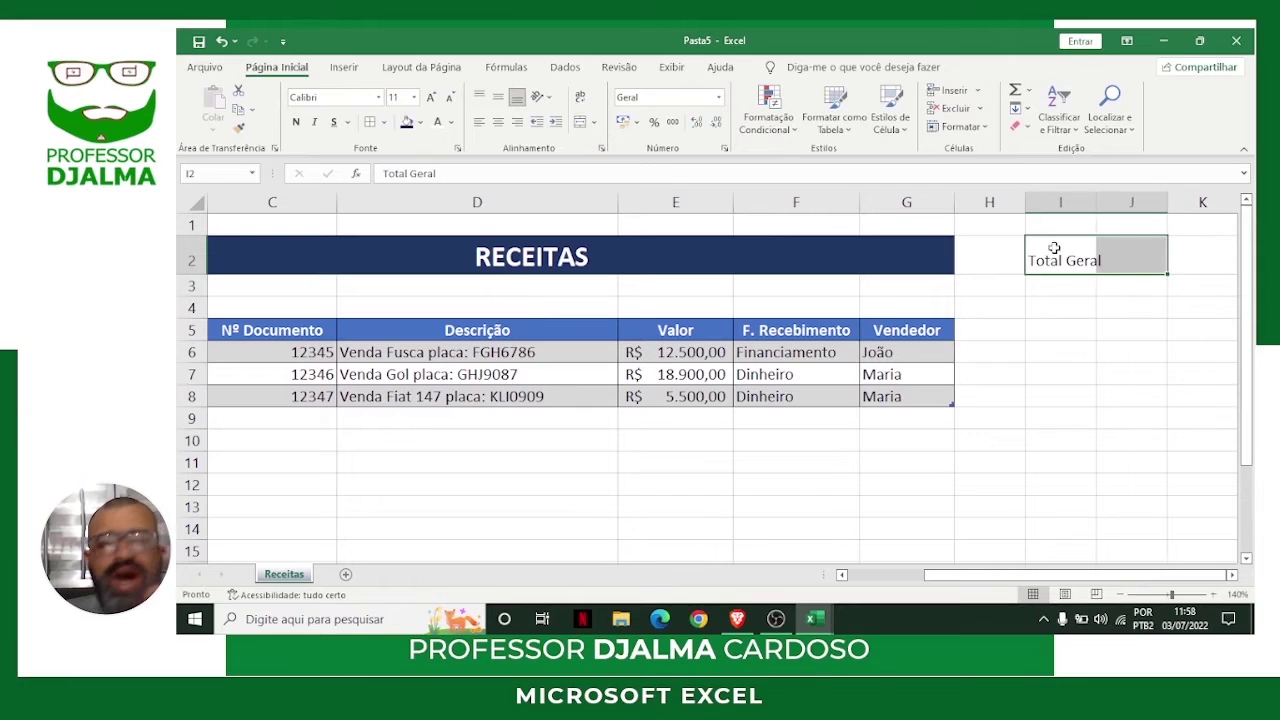
{"action": "left_click", "coordinate": [584, 122]}
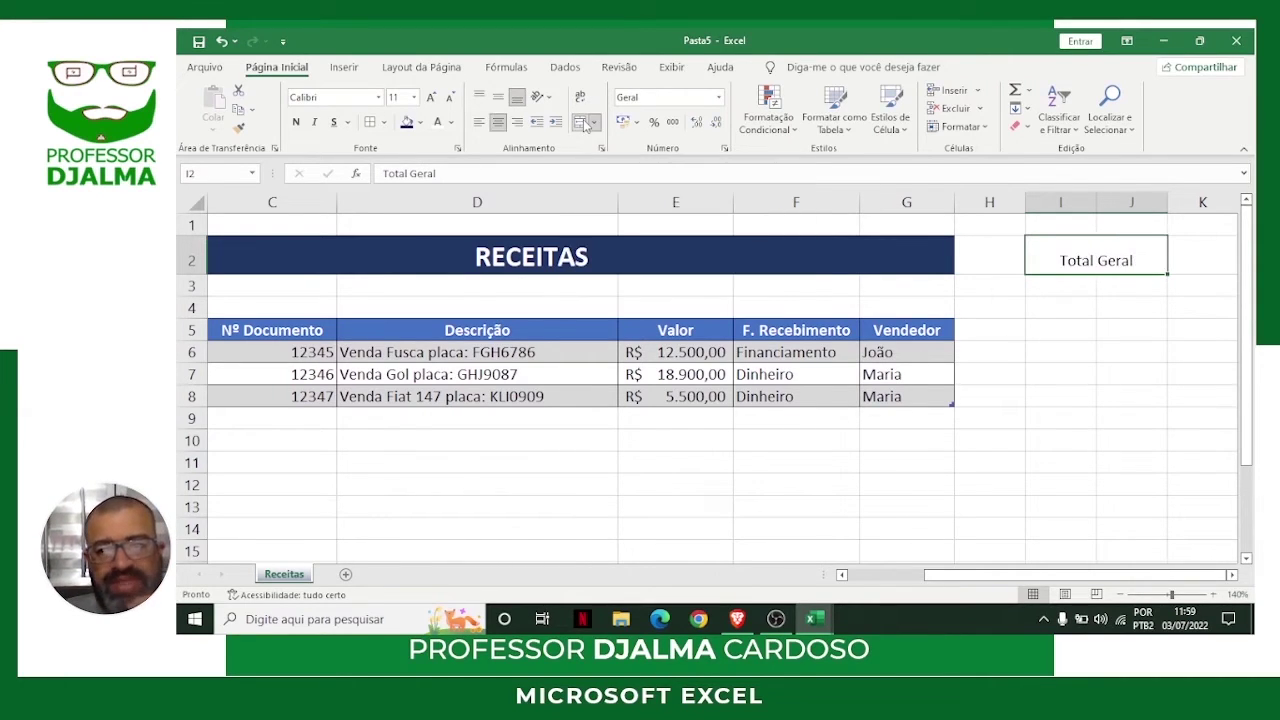
{"action": "left_click", "coordinate": [296, 122]}
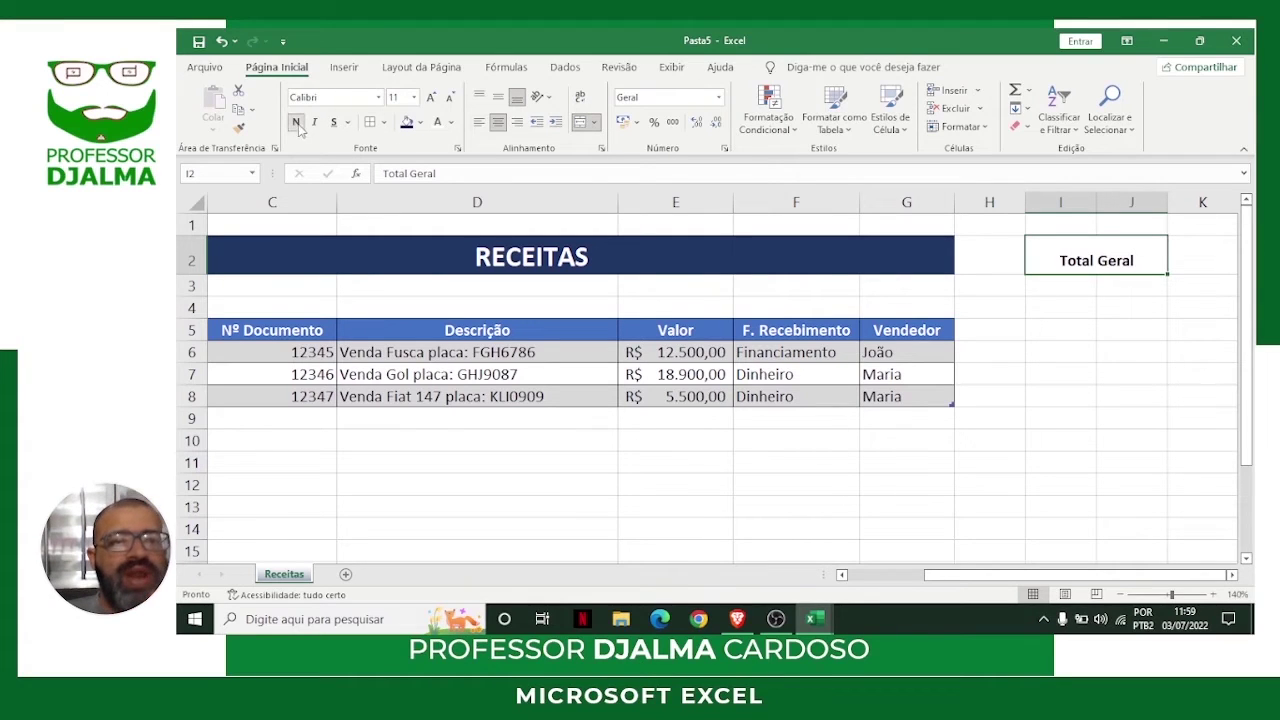
{"action": "left_click", "coordinate": [406, 122]}
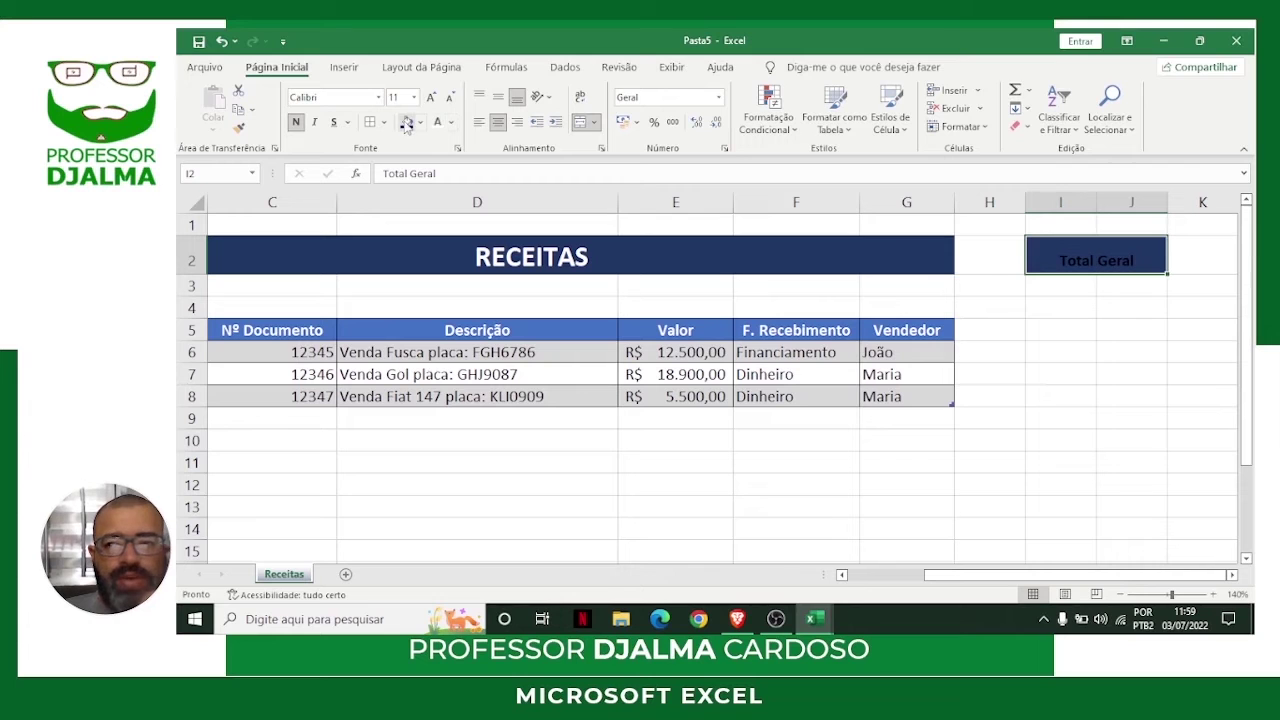
{"action": "left_click", "coordinate": [438, 122]}
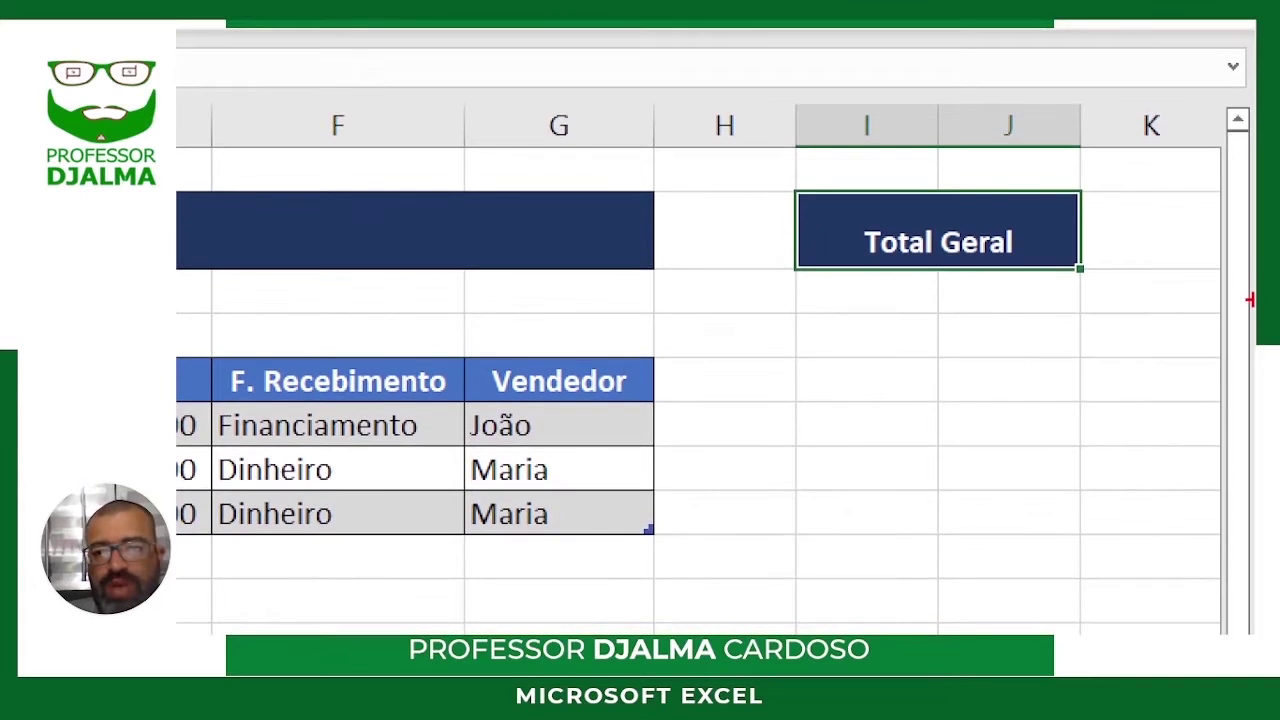
{"action": "left_click_drag", "start_coordinate": [1025, 252], "coordinate": [1094, 309]}
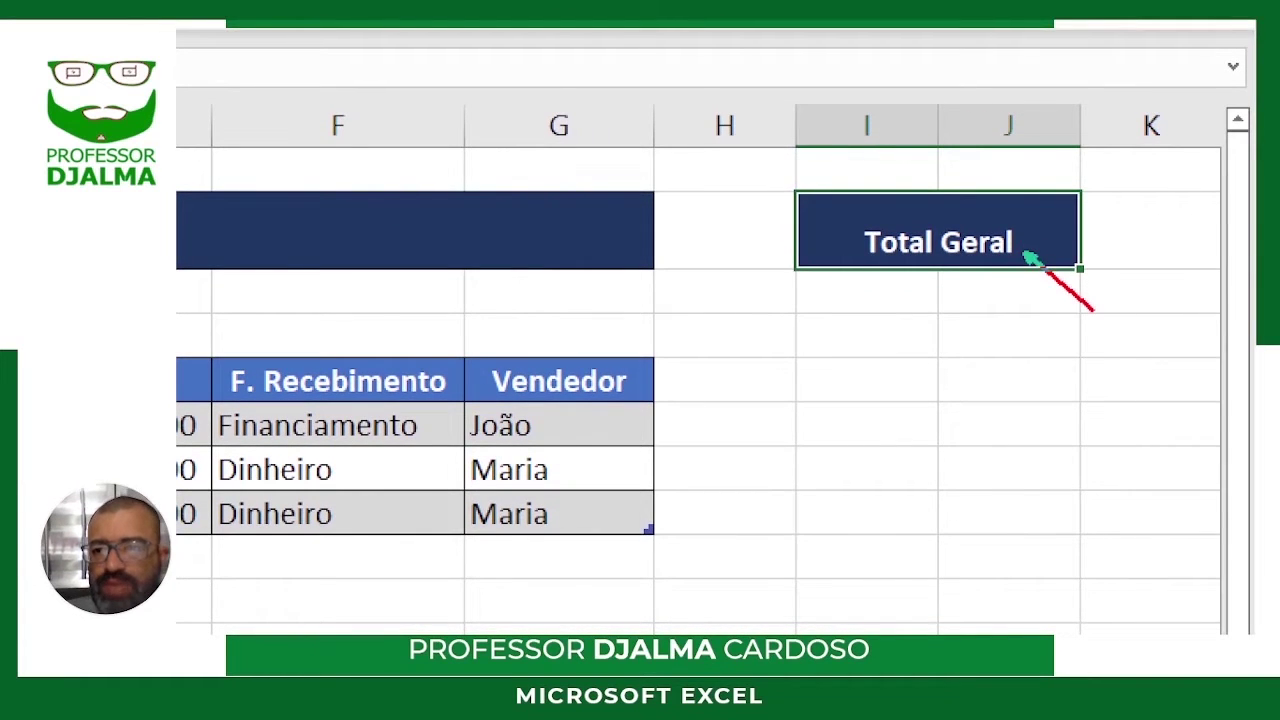
{"action": "left_click_drag", "start_coordinate": [898, 260], "coordinate": [898, 318]}
{"action": "left_click_drag", "start_coordinate": [903, 228], "coordinate": [902, 200]}
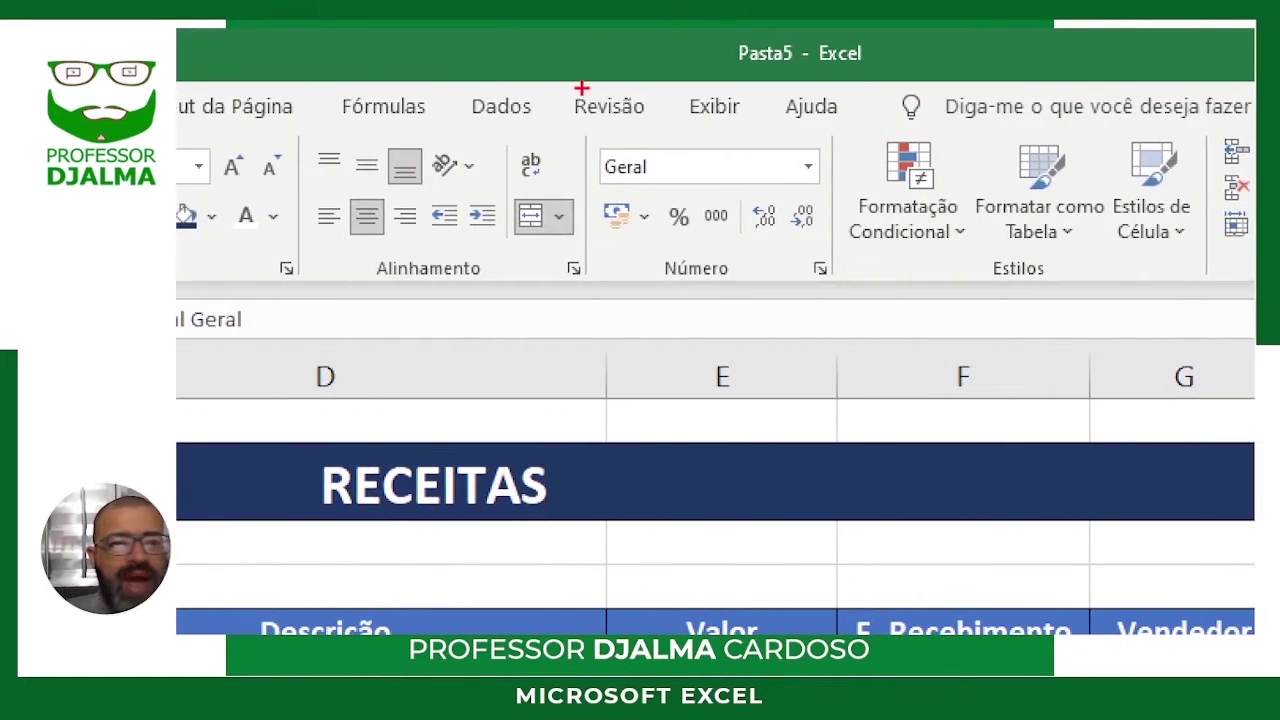
{"action": "left_click_drag", "start_coordinate": [293, 134], "coordinate": [587, 288]}
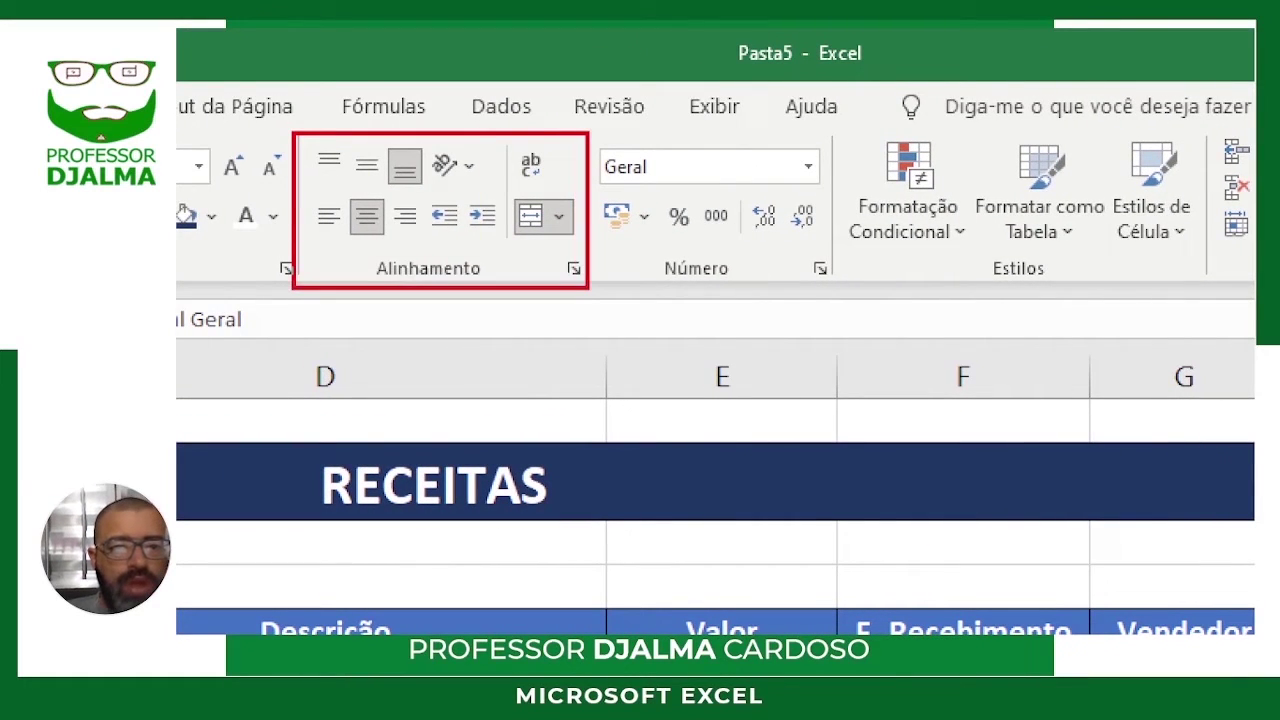
{"action": "left_click_drag", "start_coordinate": [362, 143], "coordinate": [368, 86]}
{"action": "mouse_move", "coordinate": [338, 172]}
{"action": "left_mouse_down"}
{"action": "mouse_move", "coordinate": [352, 176]}
{"action": "mouse_move", "coordinate": [345, 188]}
{"action": "mouse_move", "coordinate": [350, 178]}
{"action": "left_mouse_up"}
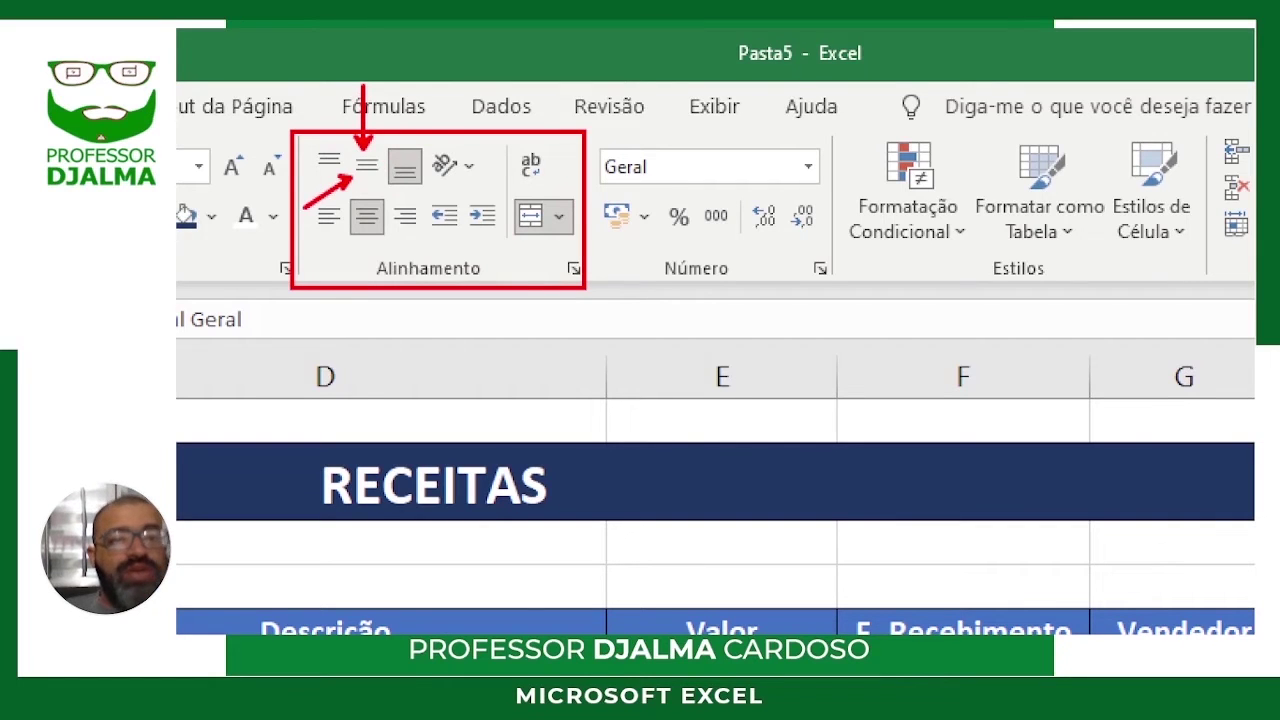
{"action": "key", "text": "Escape"}
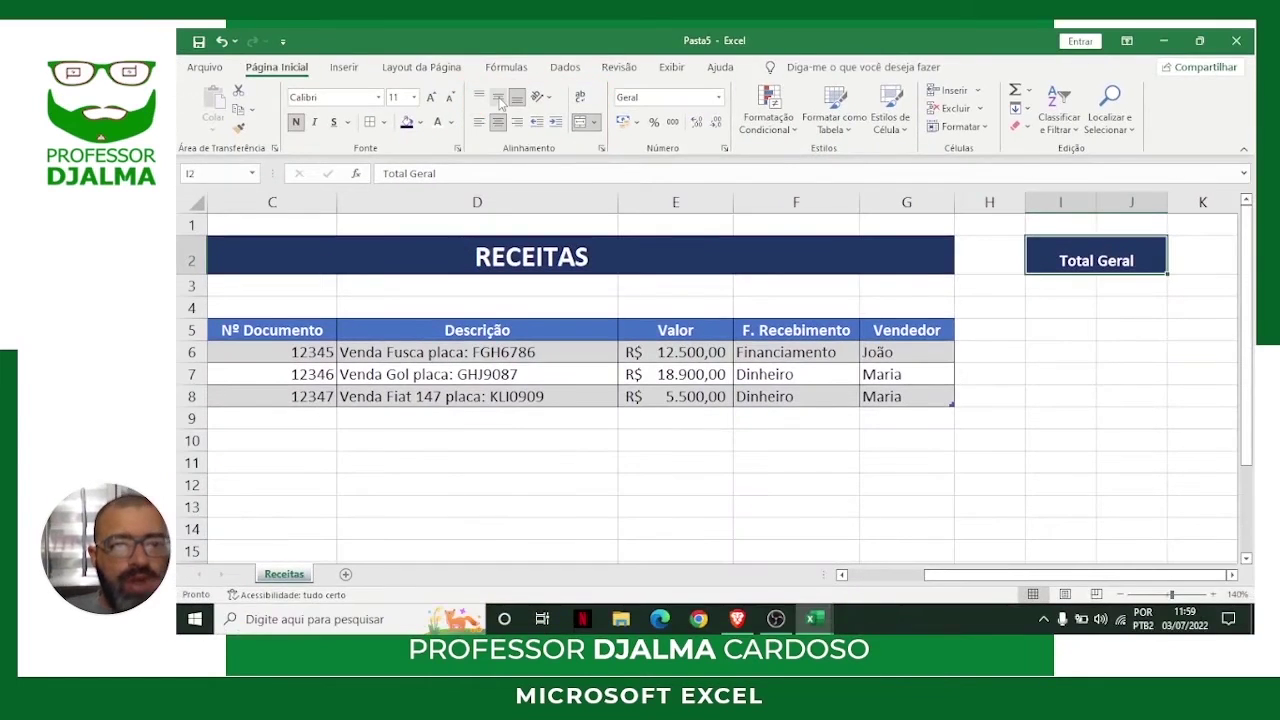
Align the "Total Geral" heading to the vertical middle of its merged cell.
{"action": "left_click", "coordinate": [499, 100]}
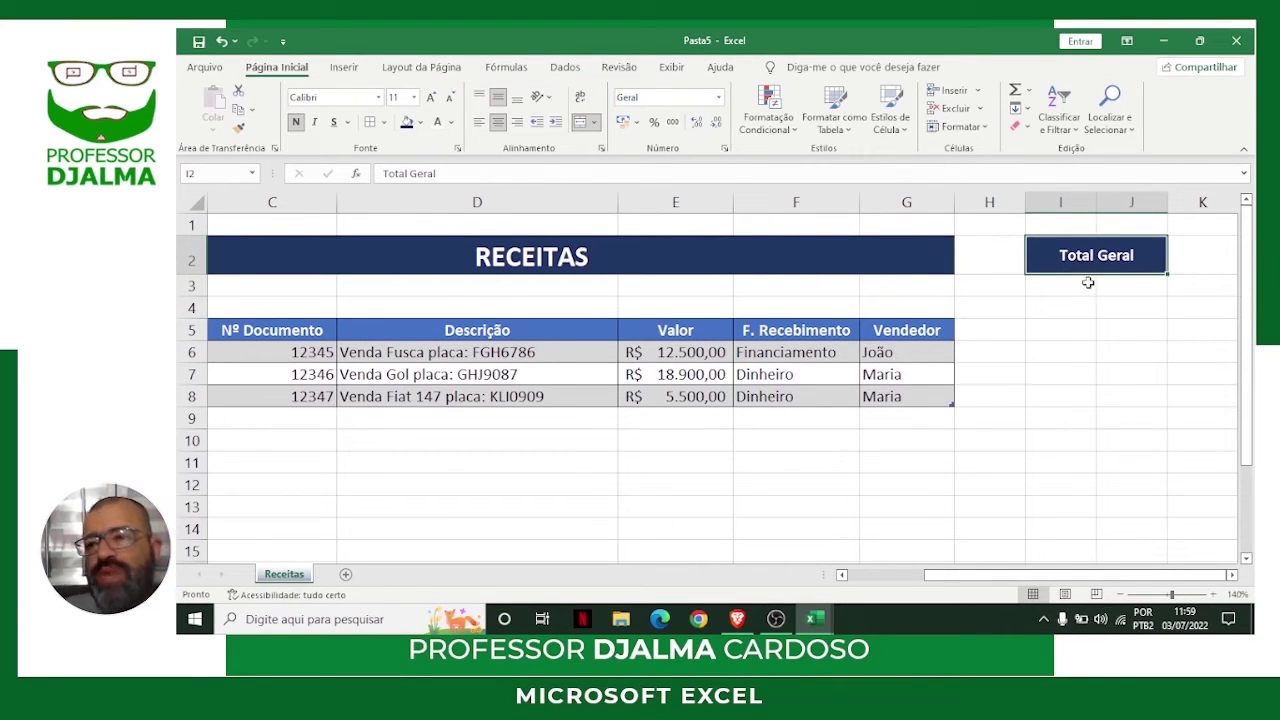
Sum the Valor column of the receitas table in cell I3 with the formula =SOMA(receitas[Valor]).
{"action": "left_click", "coordinate": [1063, 288]}
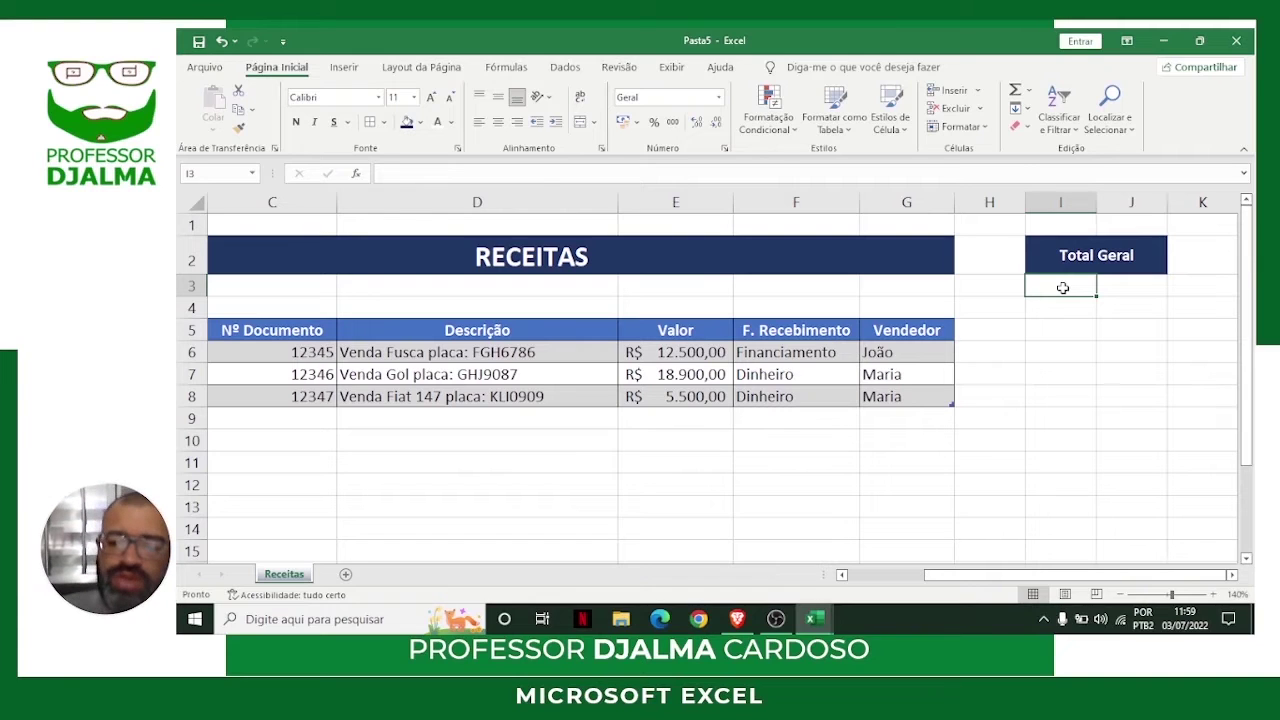
{"action": "type", "text": "=soma"}
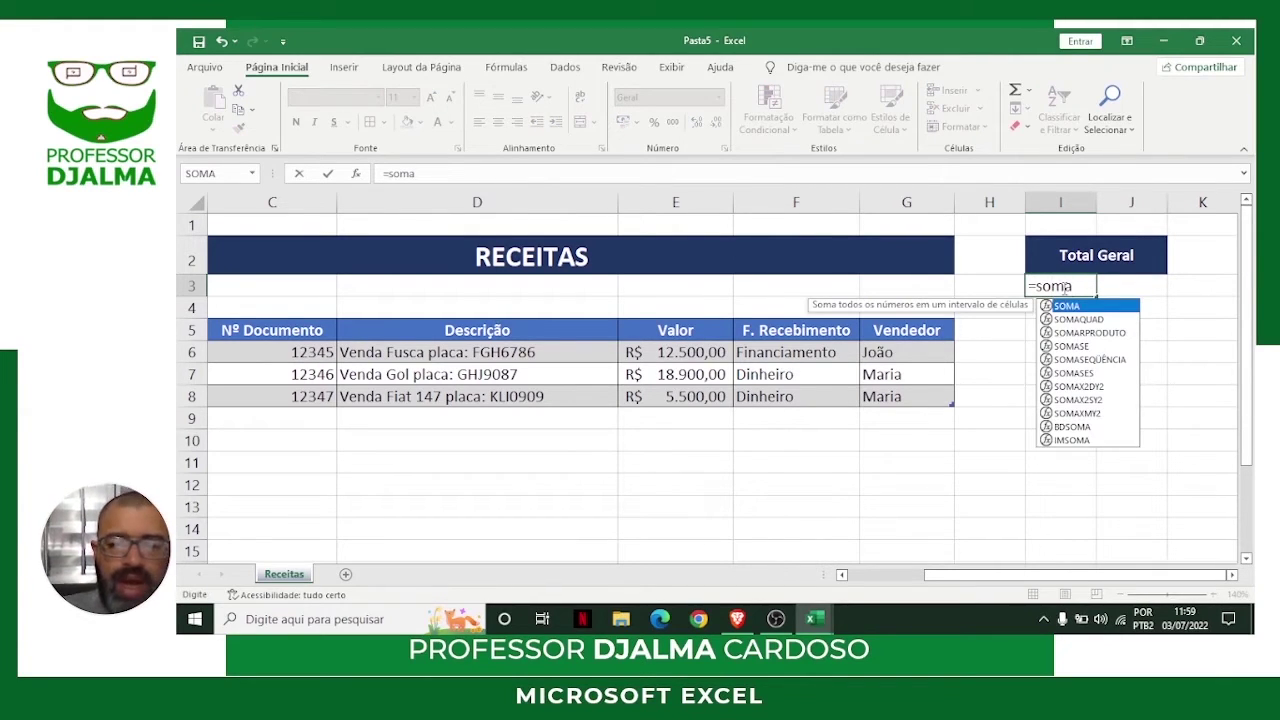
{"action": "type", "text": "("}
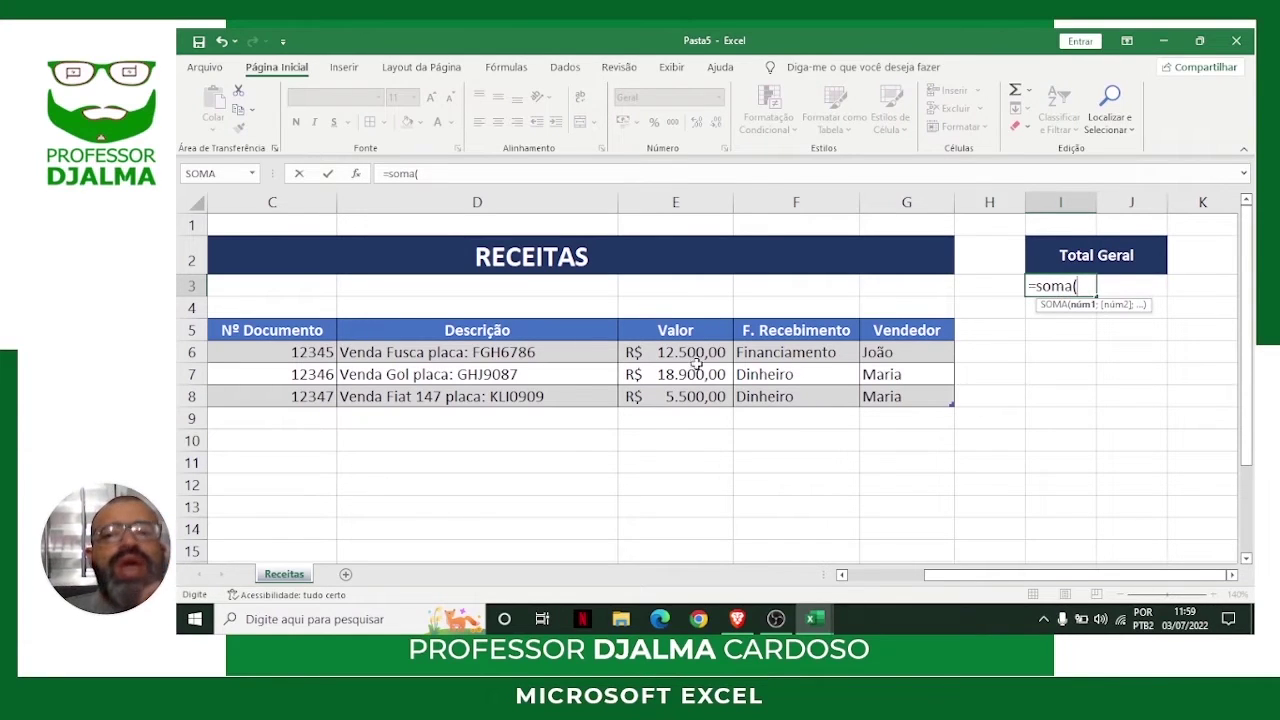
{"action": "left_click_drag", "start_coordinate": [675, 330], "coordinate": [679, 396]}
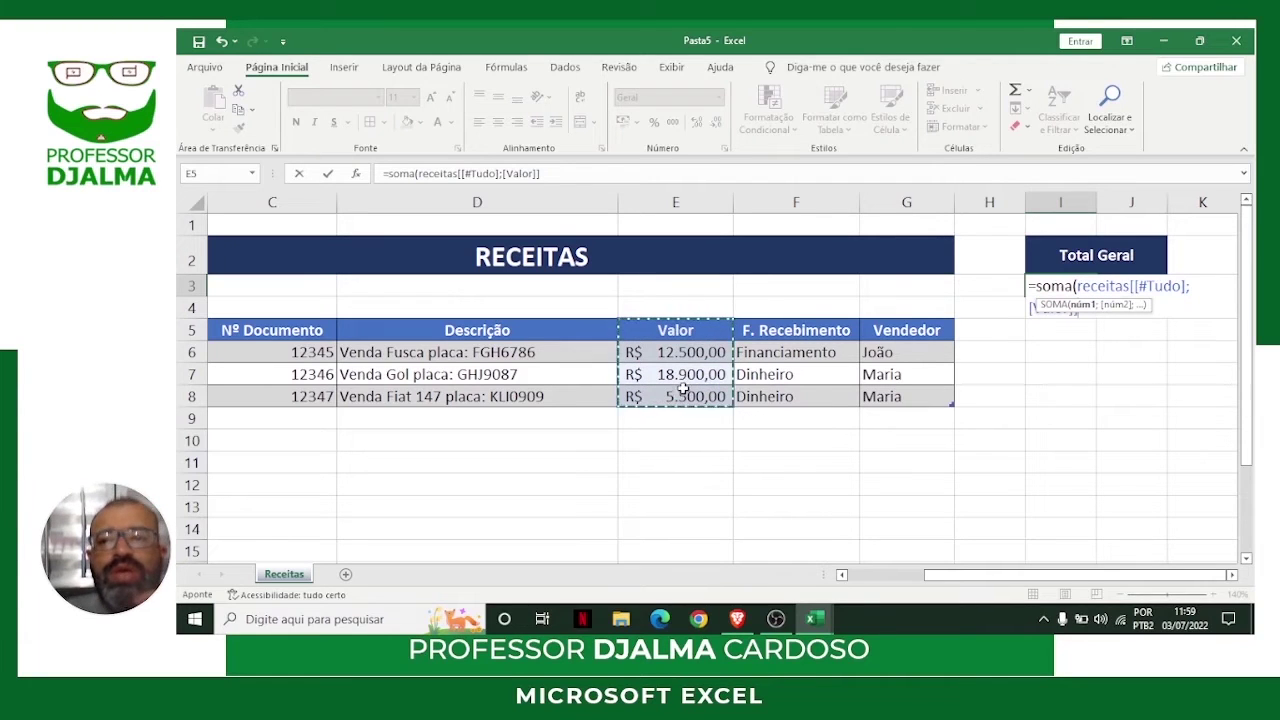
{"action": "left_click_drag", "start_coordinate": [697, 352], "coordinate": [697, 396]}
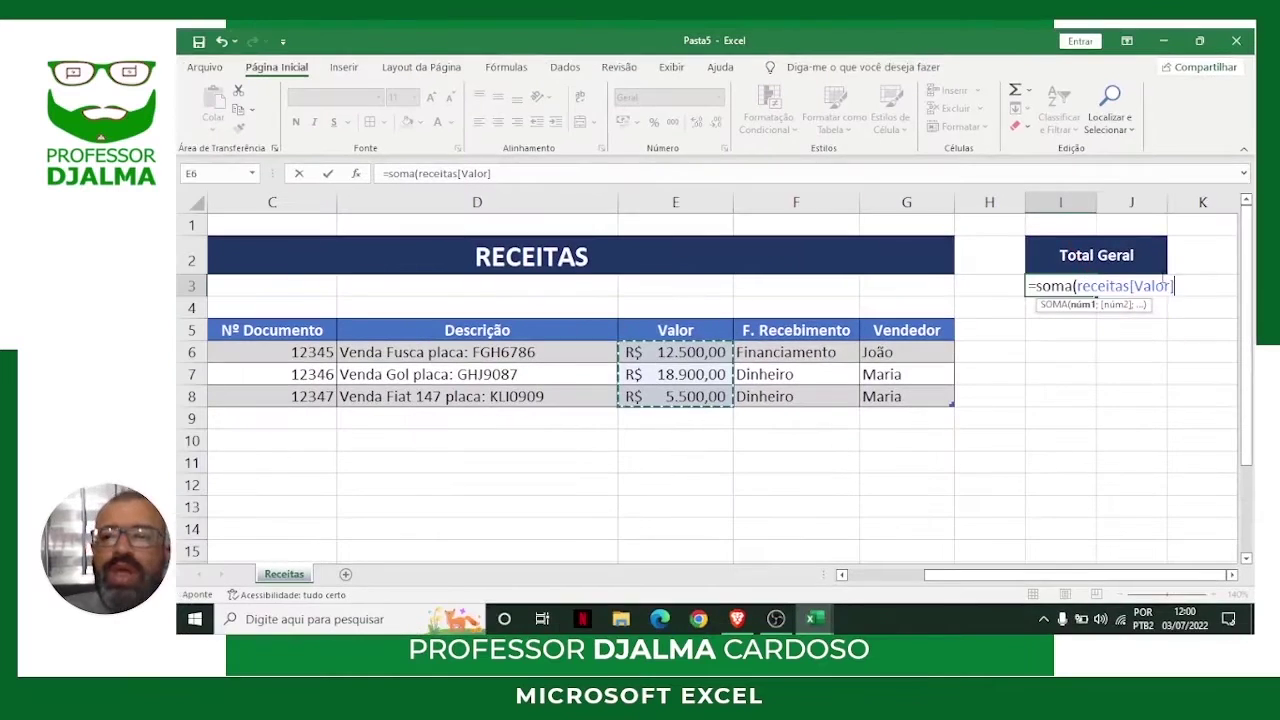
{"action": "key", "text": "Return"}
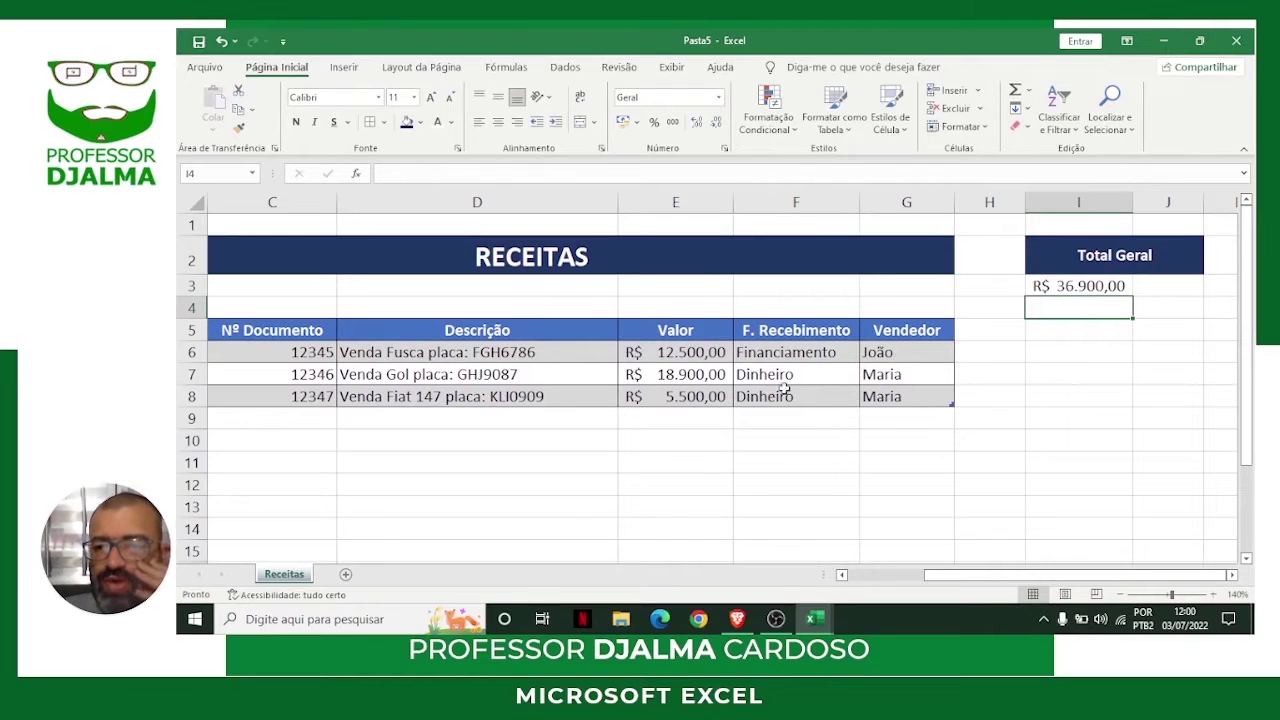
Merge and center the total across I3:J3 and format it in bold with the standard red font color.
{"action": "left_click", "coordinate": [1070, 290]}
{"action": "left_click_drag", "start_coordinate": [1108, 286], "coordinate": [1161, 287]}
{"action": "left_click", "coordinate": [579, 121]}
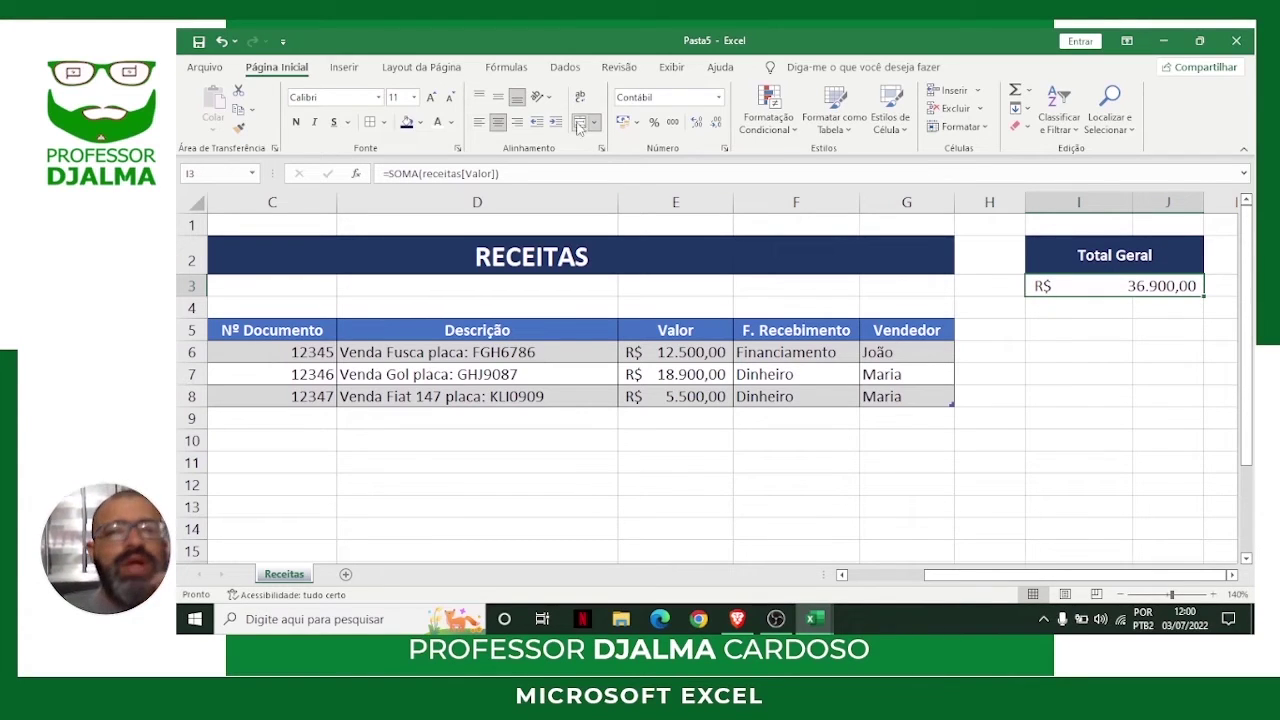
{"action": "left_click", "coordinate": [296, 122]}
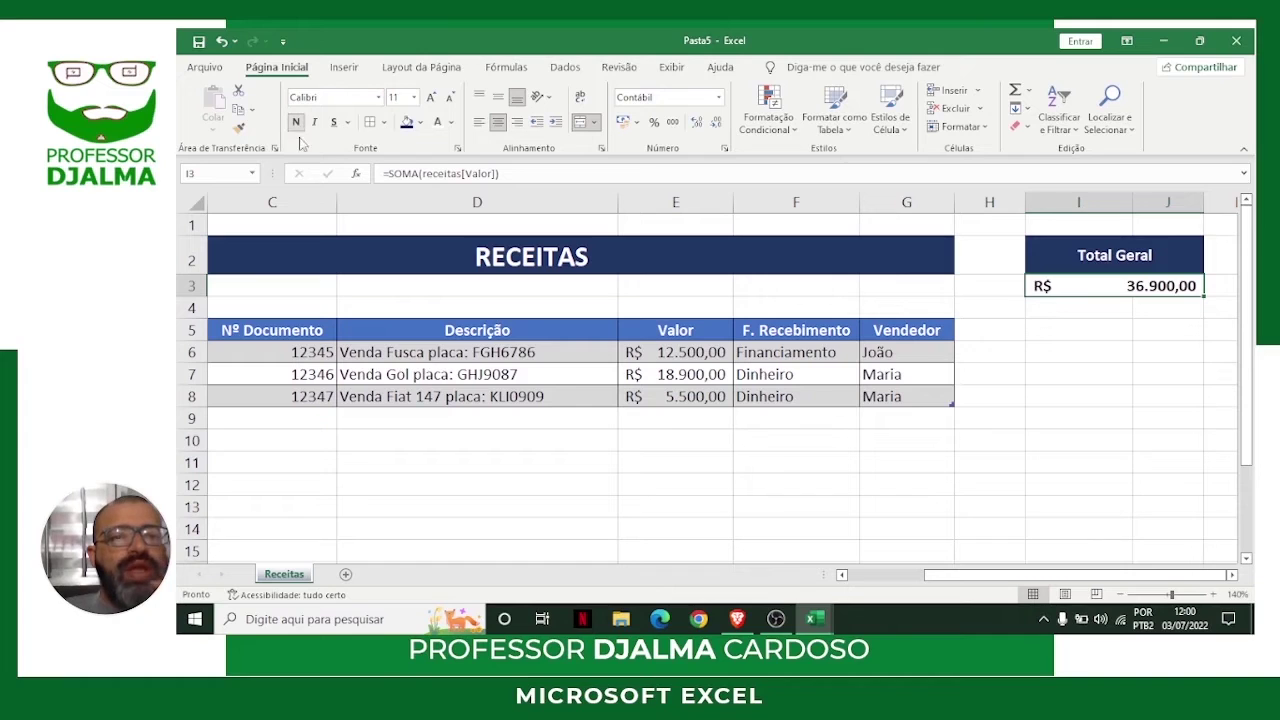
{"action": "left_click", "coordinate": [451, 122]}
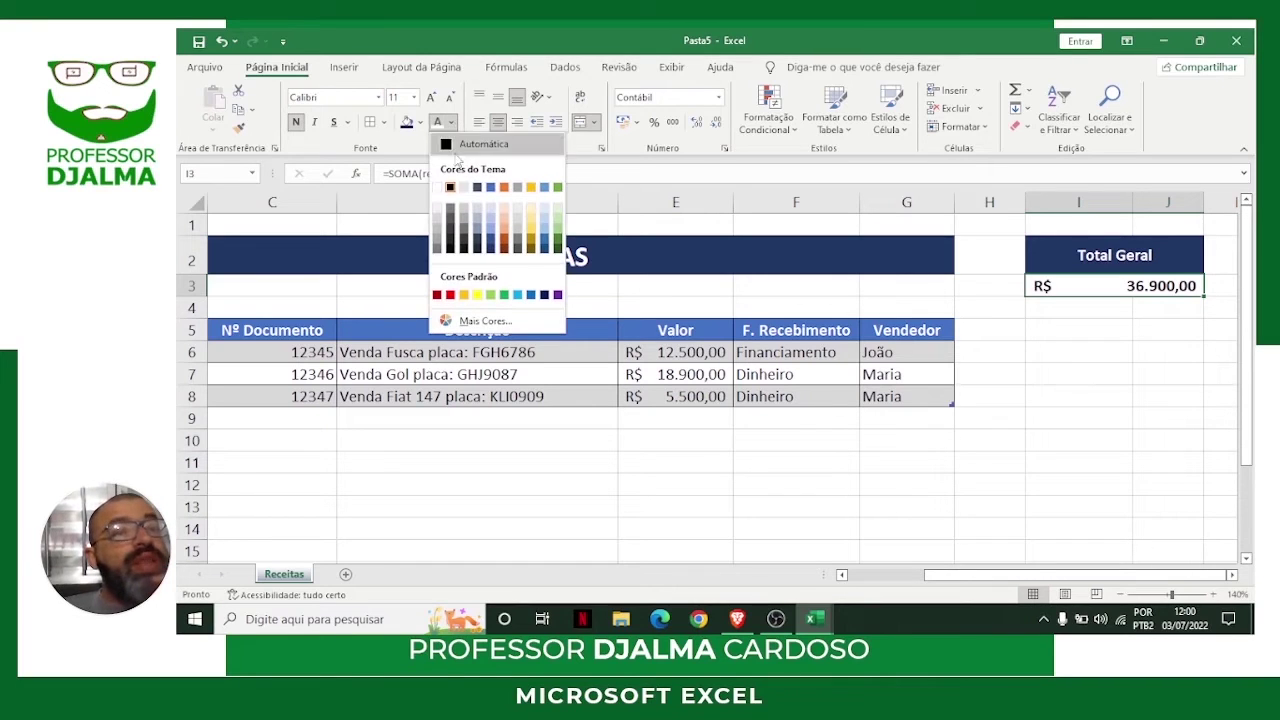
{"action": "left_click", "coordinate": [450, 295]}
{"action": "left_click", "coordinate": [1005, 417]}
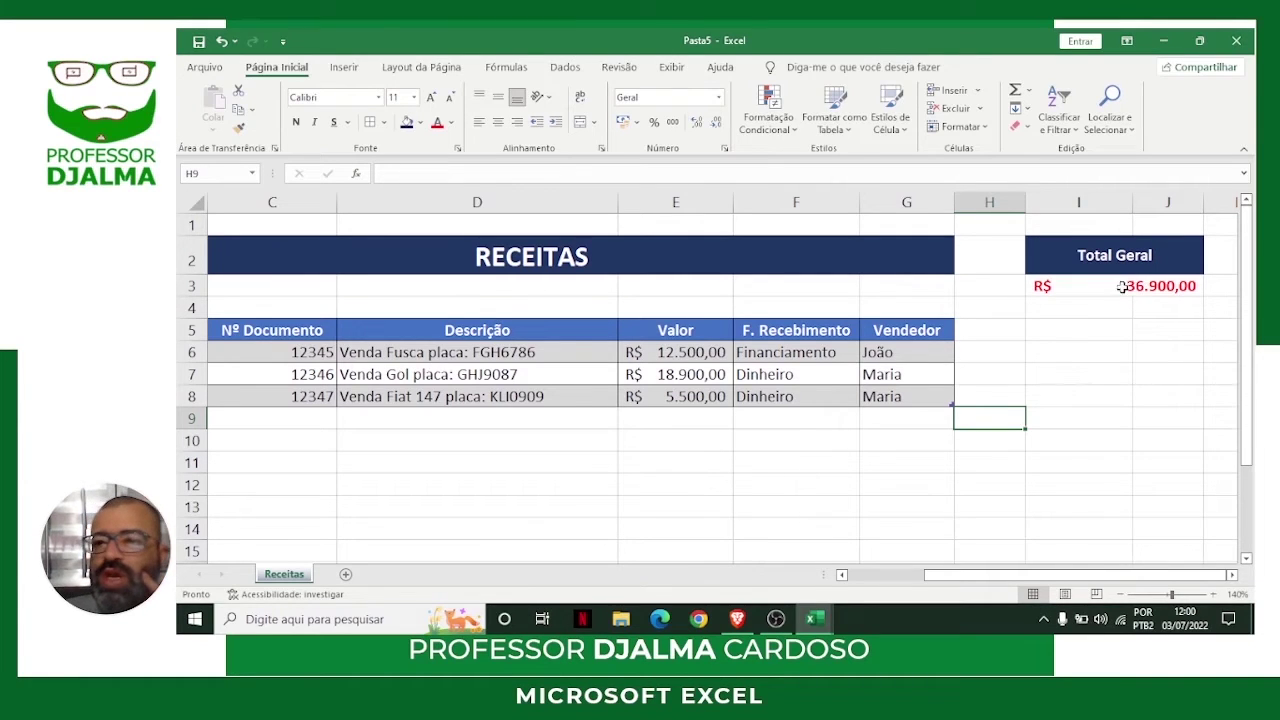
Narrow column H, the gap between the receitas table and the Total Geral block.
{"action": "left_click_drag", "start_coordinate": [1025, 202], "coordinate": [985, 207]}
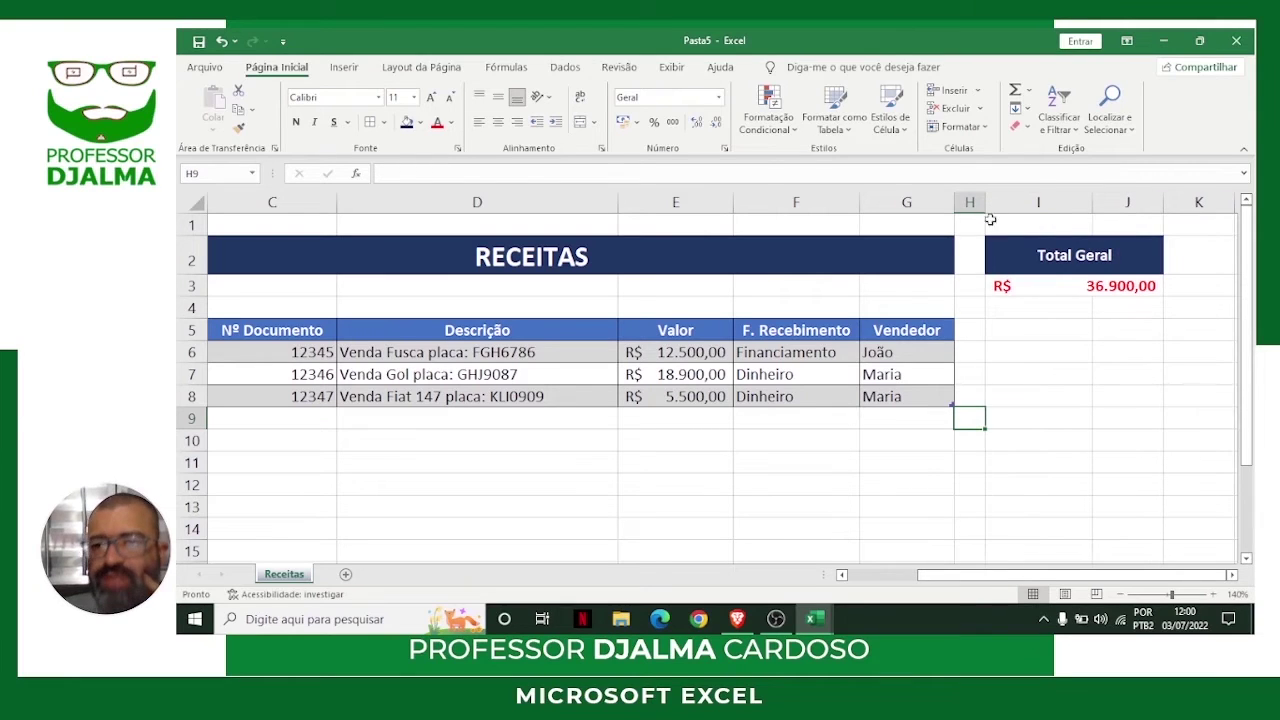
Start row 9 of the receitas table with Nº Documento 12348 and a "Venda Imóvel" description that includes the property's street.
{"action": "left_click", "coordinate": [294, 419]}
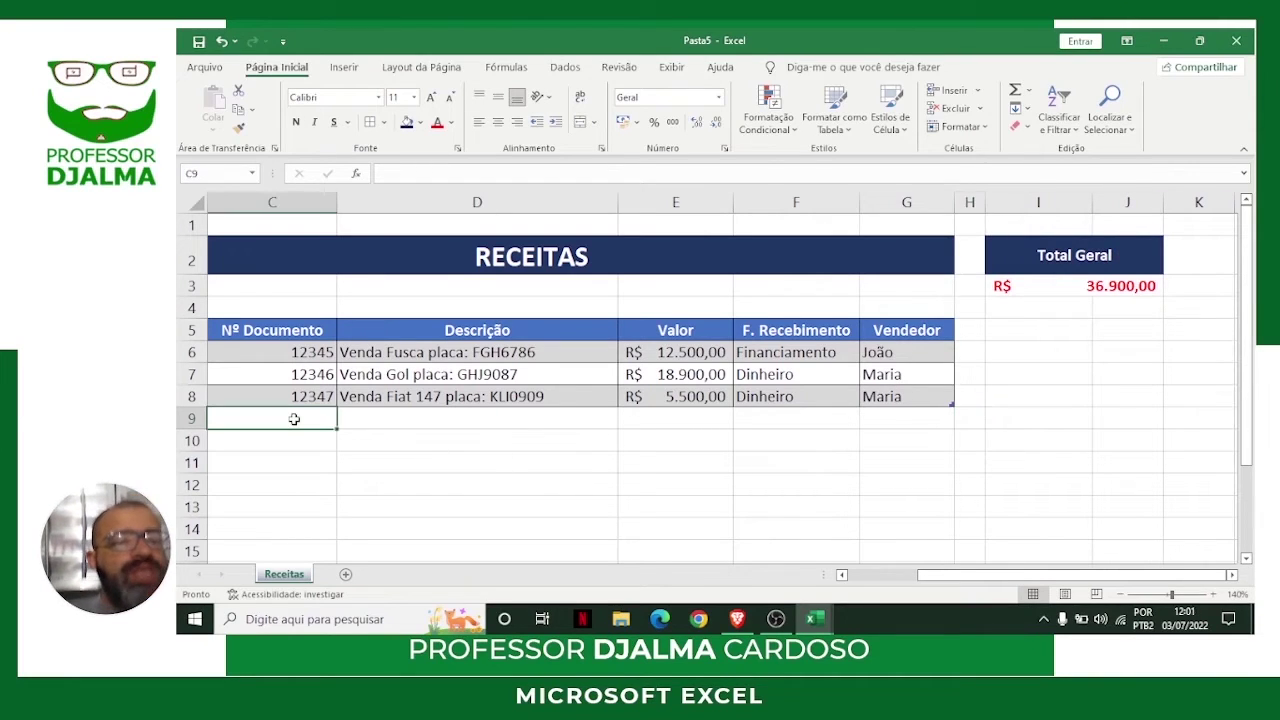
{"action": "type", "text": "1"}
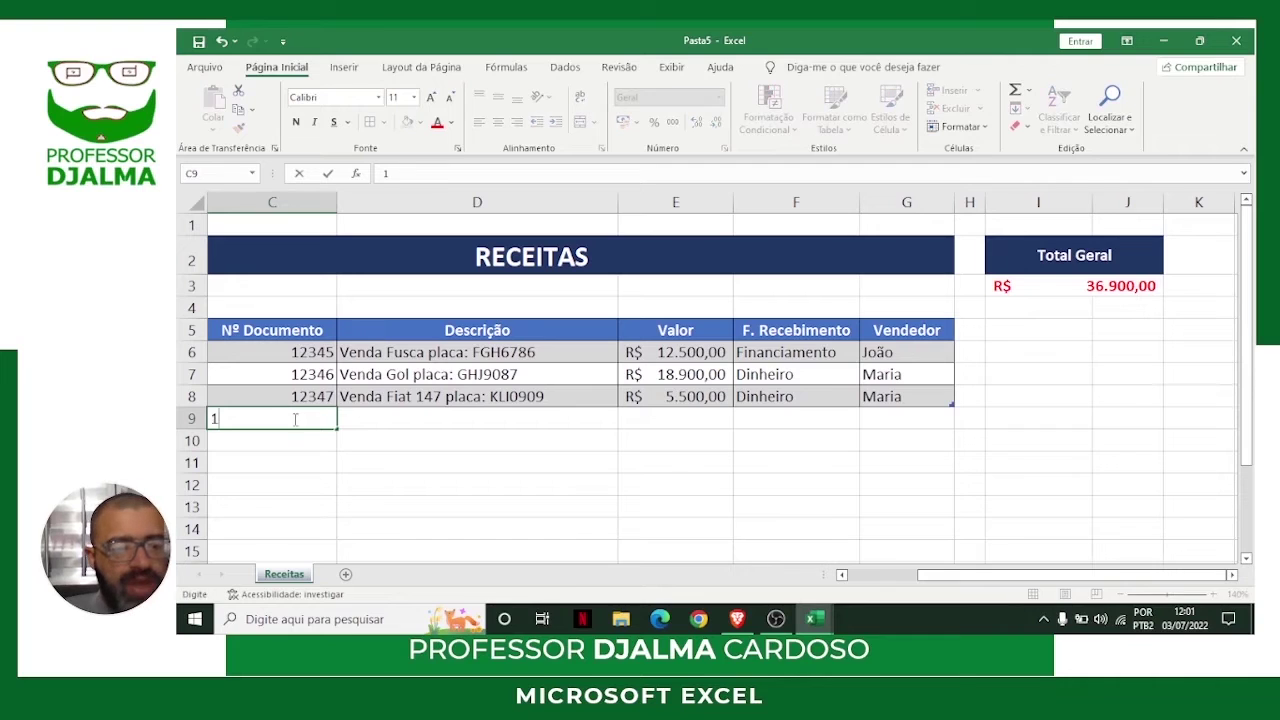
{"action": "type", "text": "2348"}
{"action": "key", "text": "Tab"}
{"action": "type", "text": "Venda Imóvel Rua Sobe e Desce"}
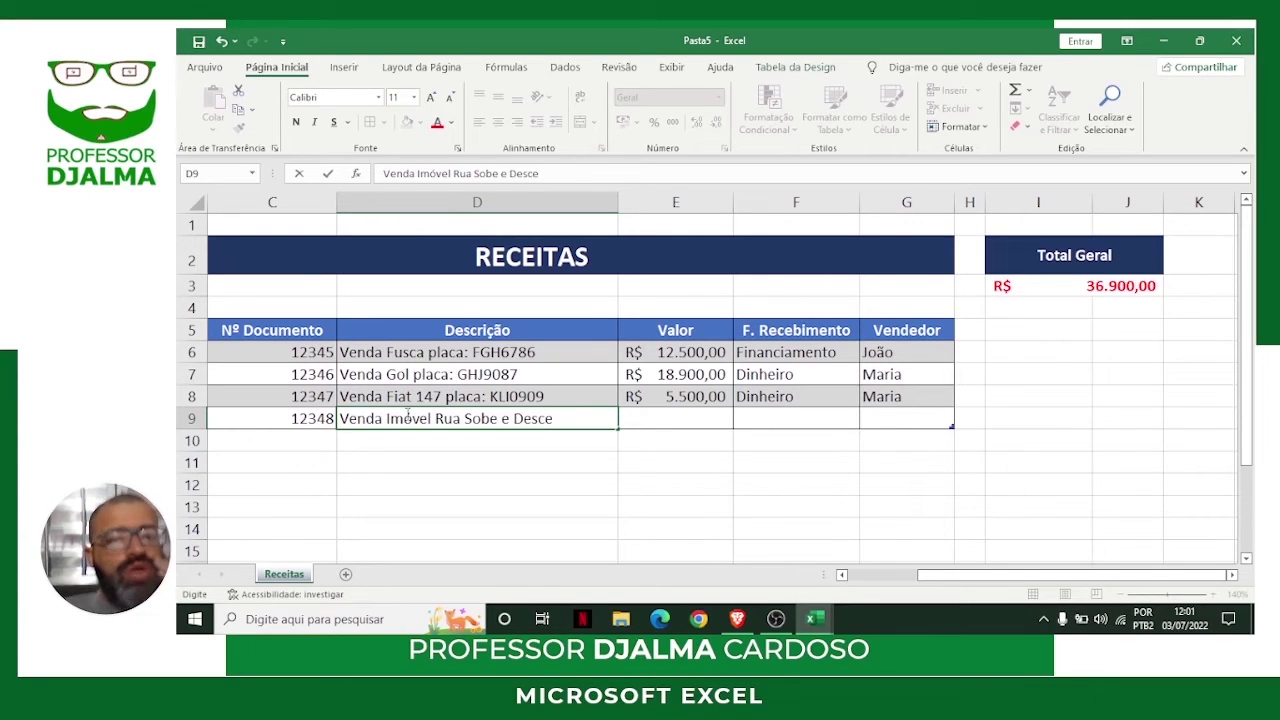
{"action": "key", "text": "Tab"}
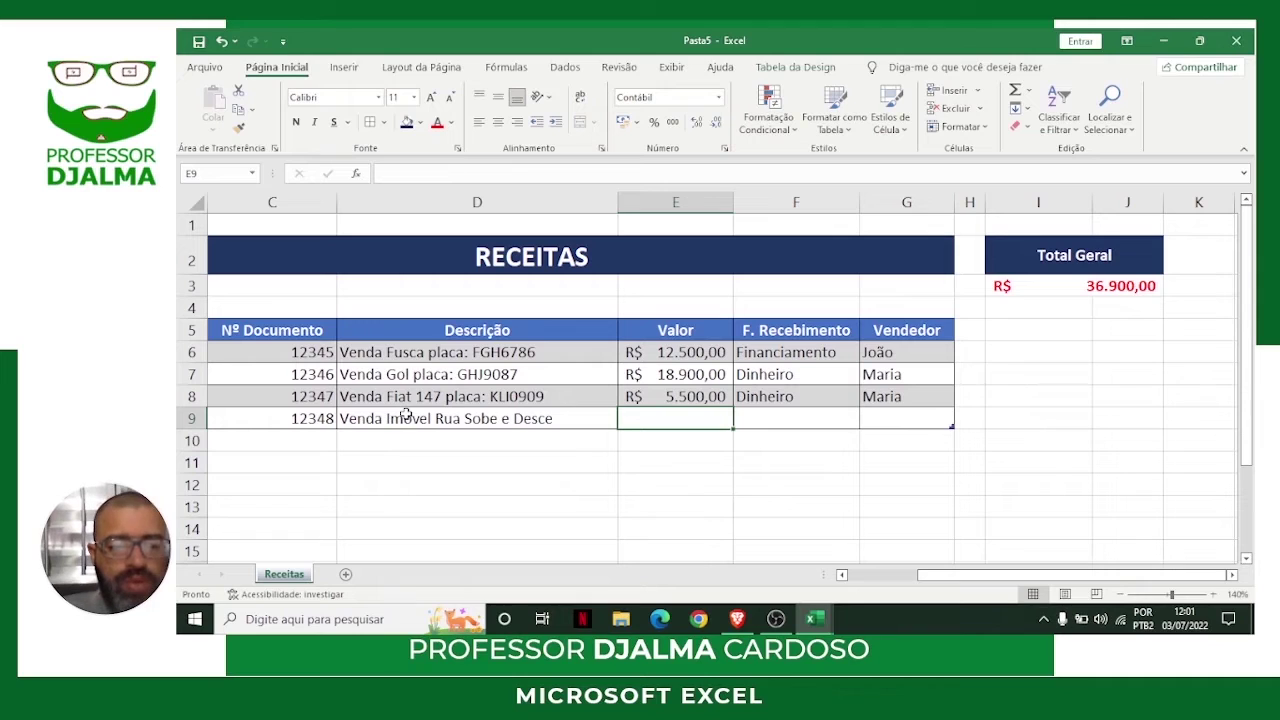
Complete row 9 with Valor 234000, F. Recebimento "Financiamento" and the seller's name under Vendedor.
{"action": "type", "text": "234000"}
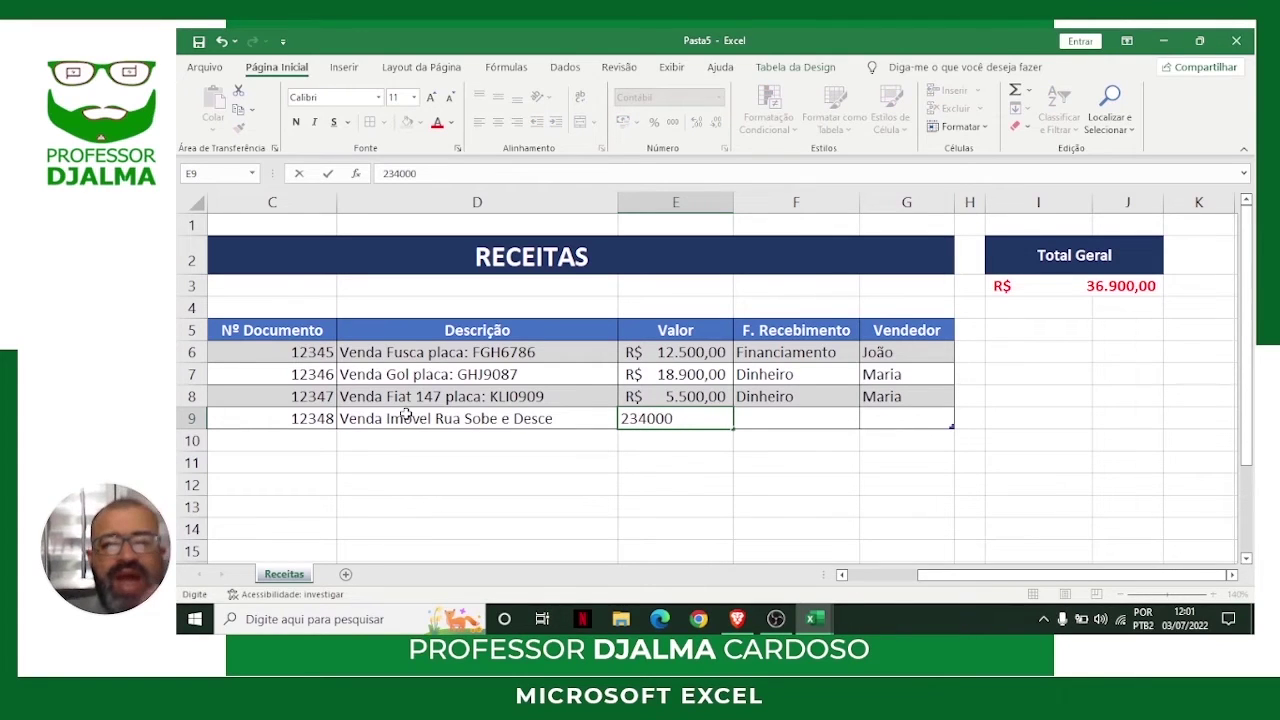
{"action": "key", "text": "Tab"}
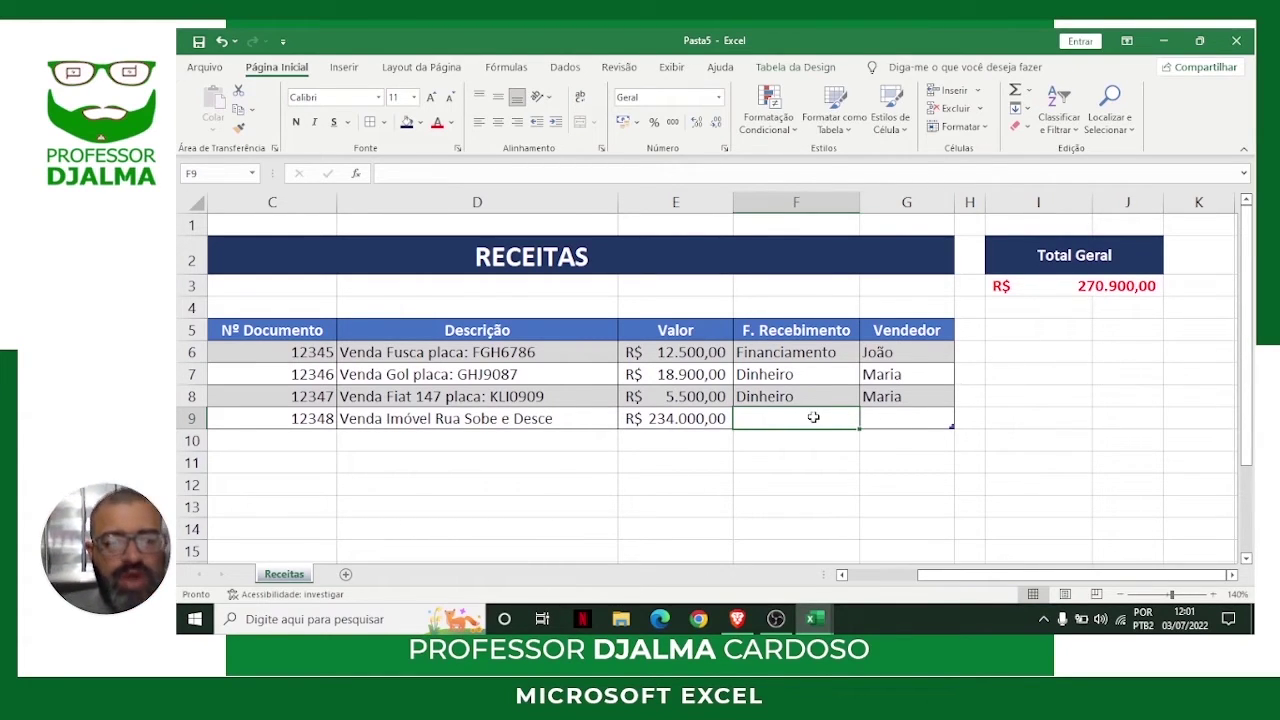
{"action": "type", "text": "Financiamento"}
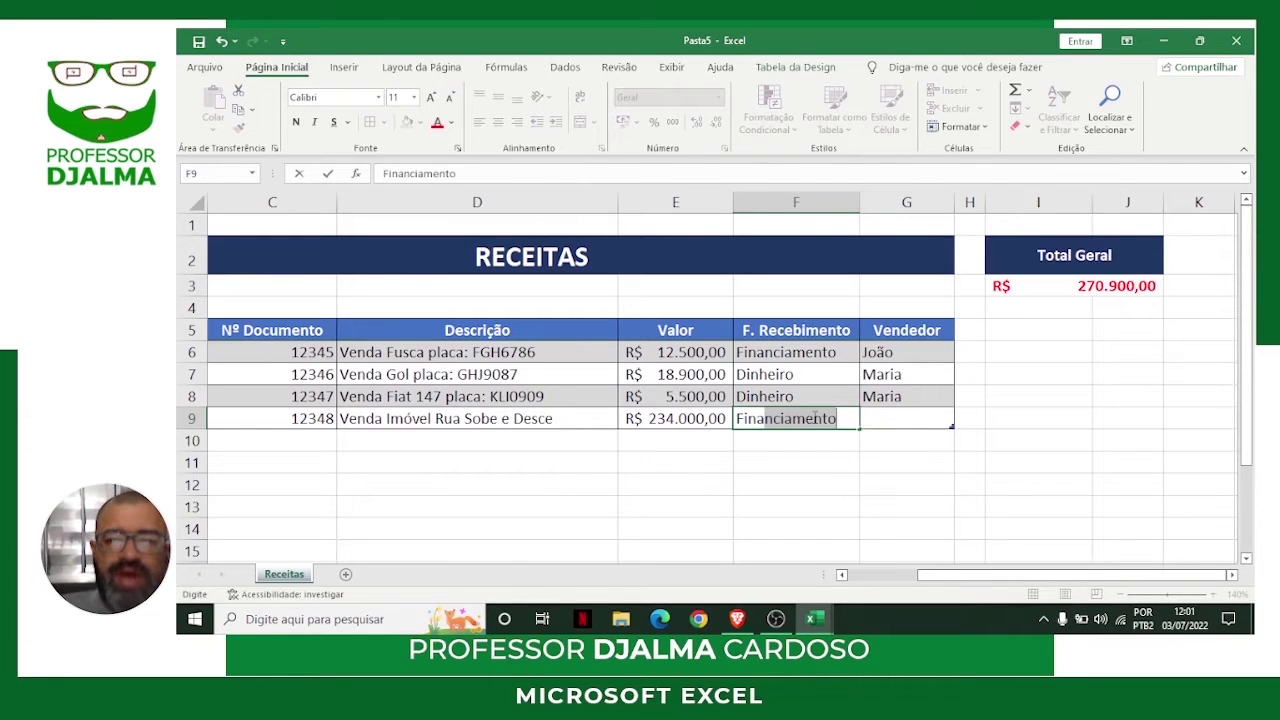
{"action": "key", "text": "Tab"}
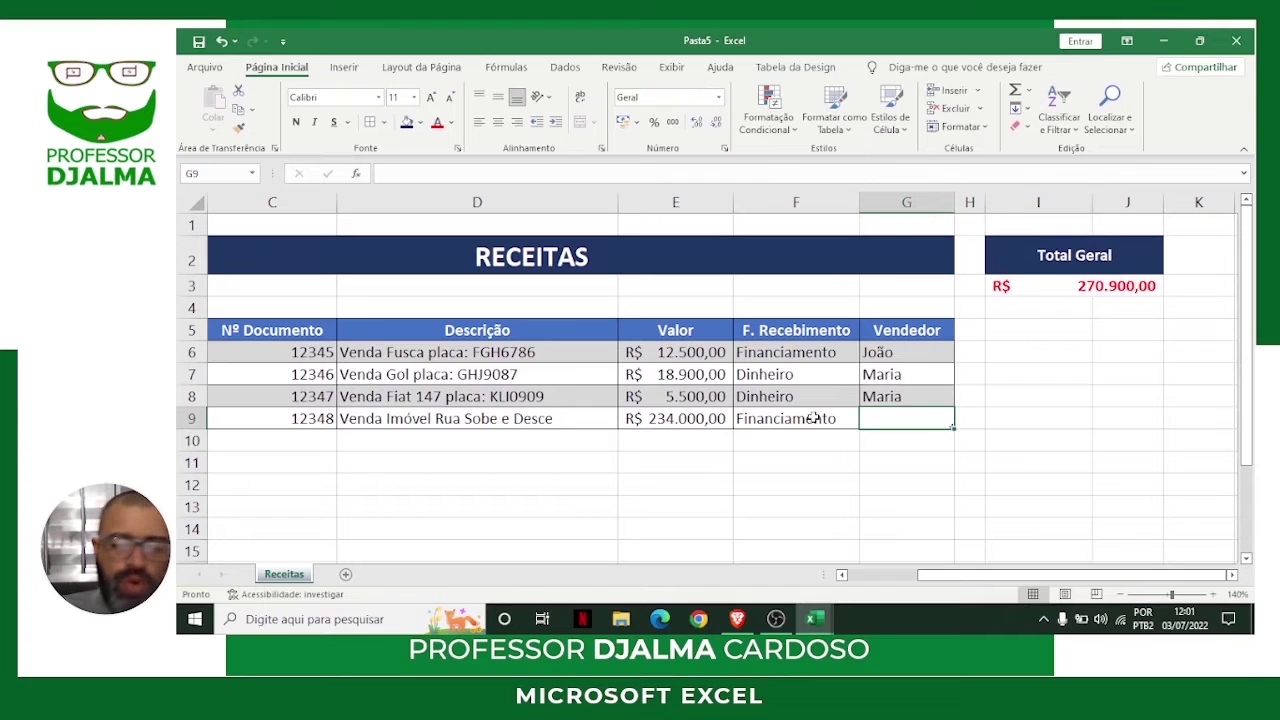
{"action": "type", "text": "Djalma"}
{"action": "key", "text": "Return"}
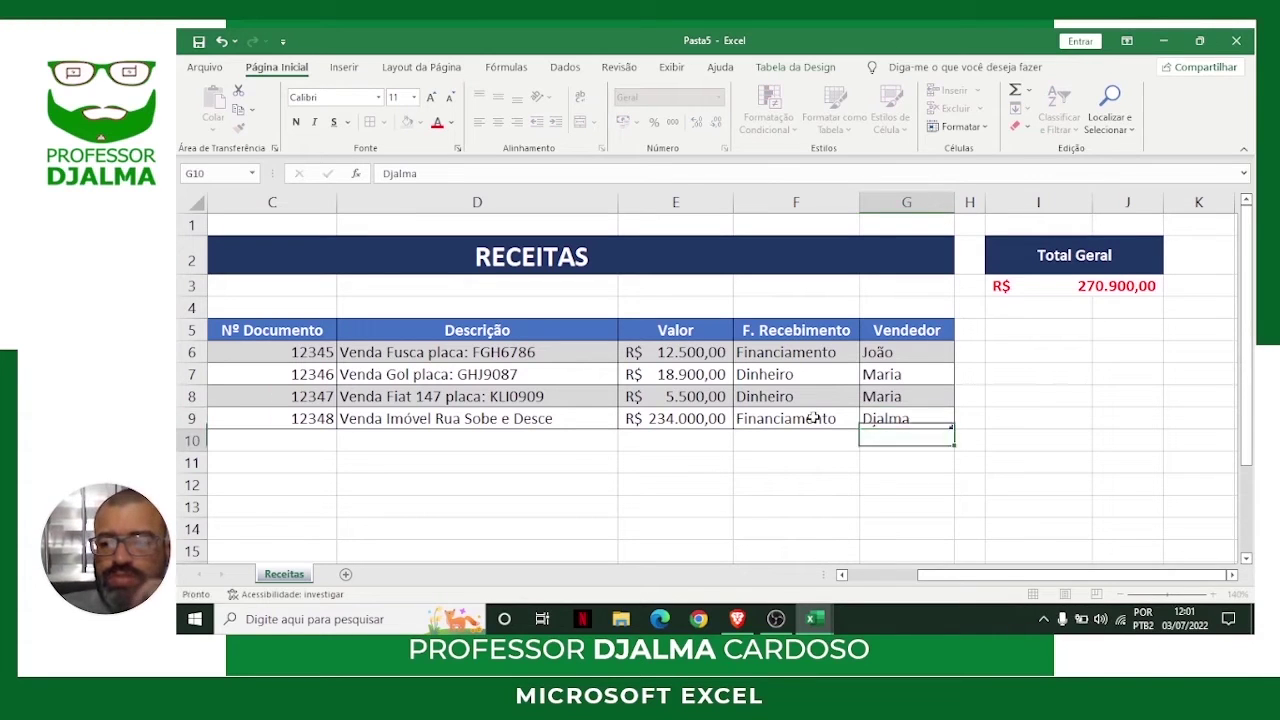
Start row 10 of the receitas table with Nº Documento 12349 and the description "Venda Siena placa: GHJ9876".
{"action": "left_click", "coordinate": [790, 441]}
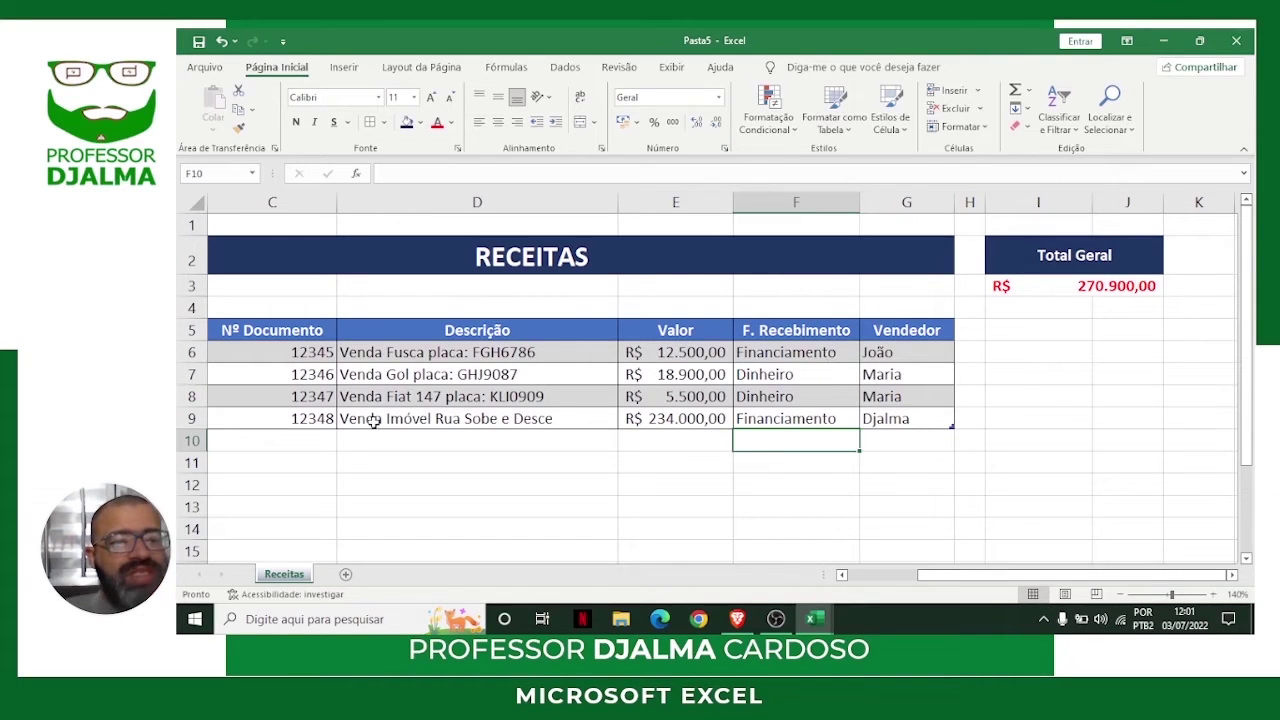
{"action": "left_click", "coordinate": [315, 441]}
{"action": "type", "text": "1"}
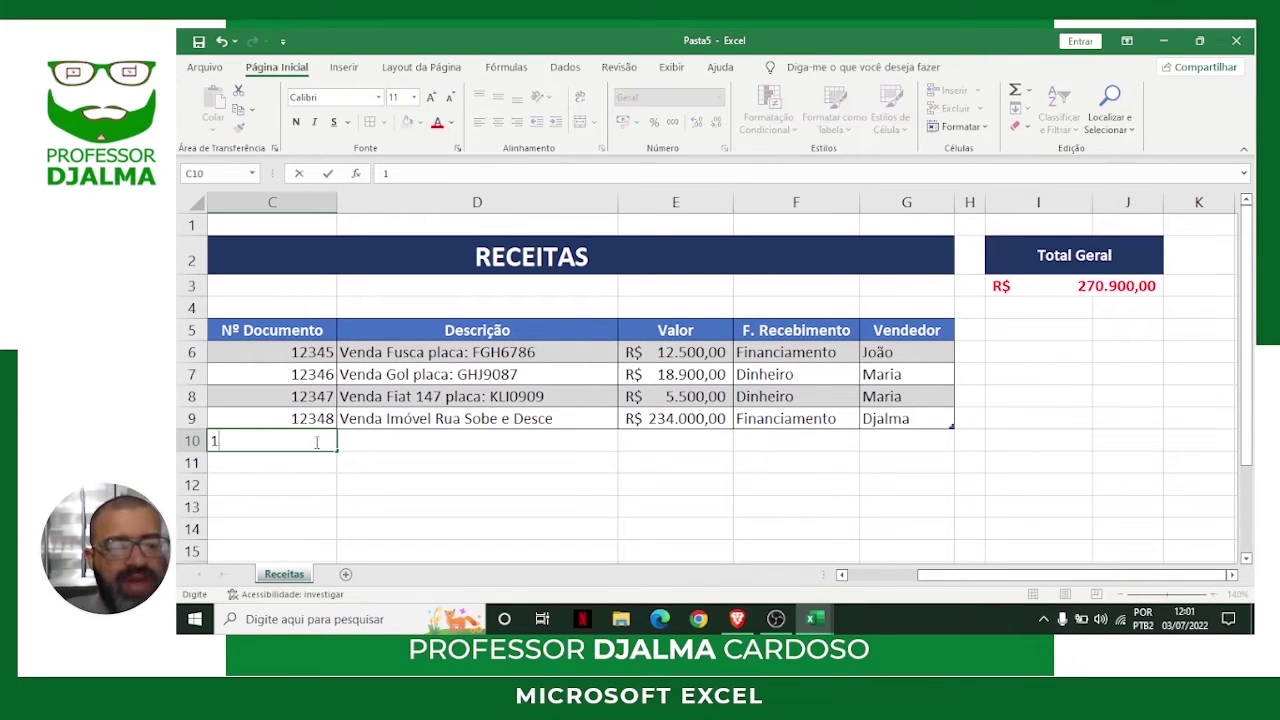
{"action": "type", "text": "2349"}
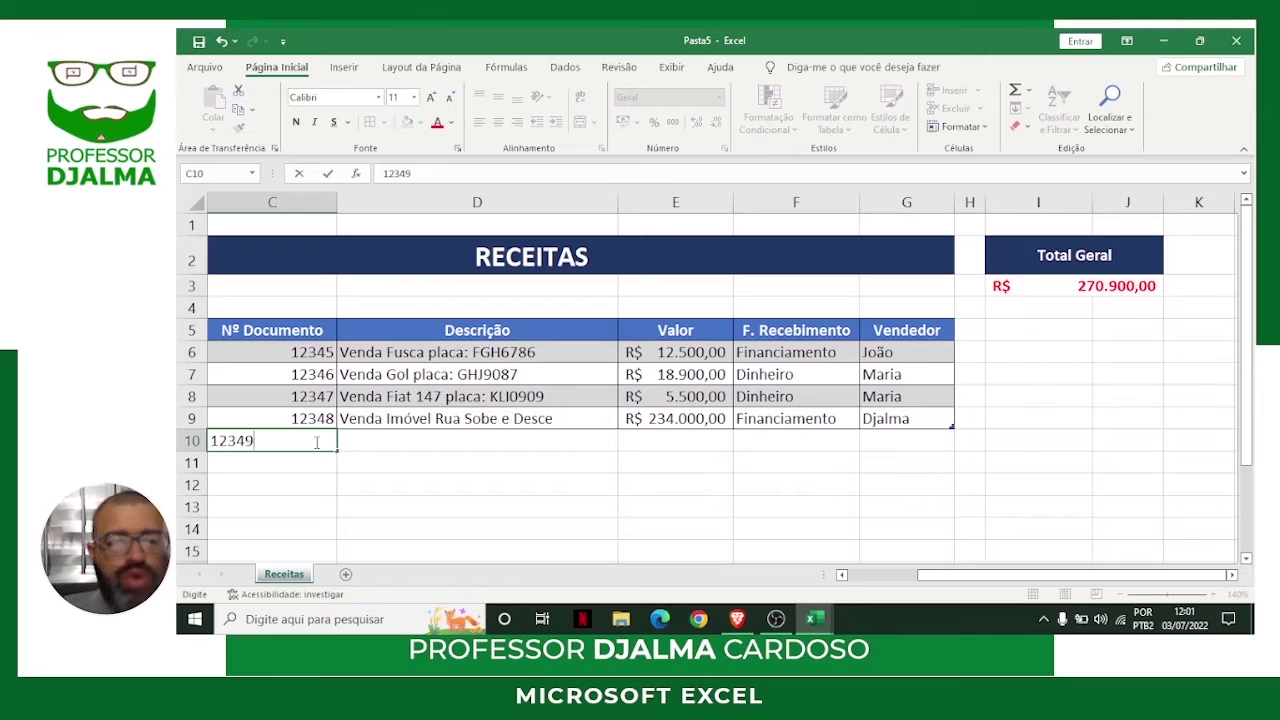
{"action": "key", "text": "Tab"}
{"action": "type", "text": "Venda Siena pla"}
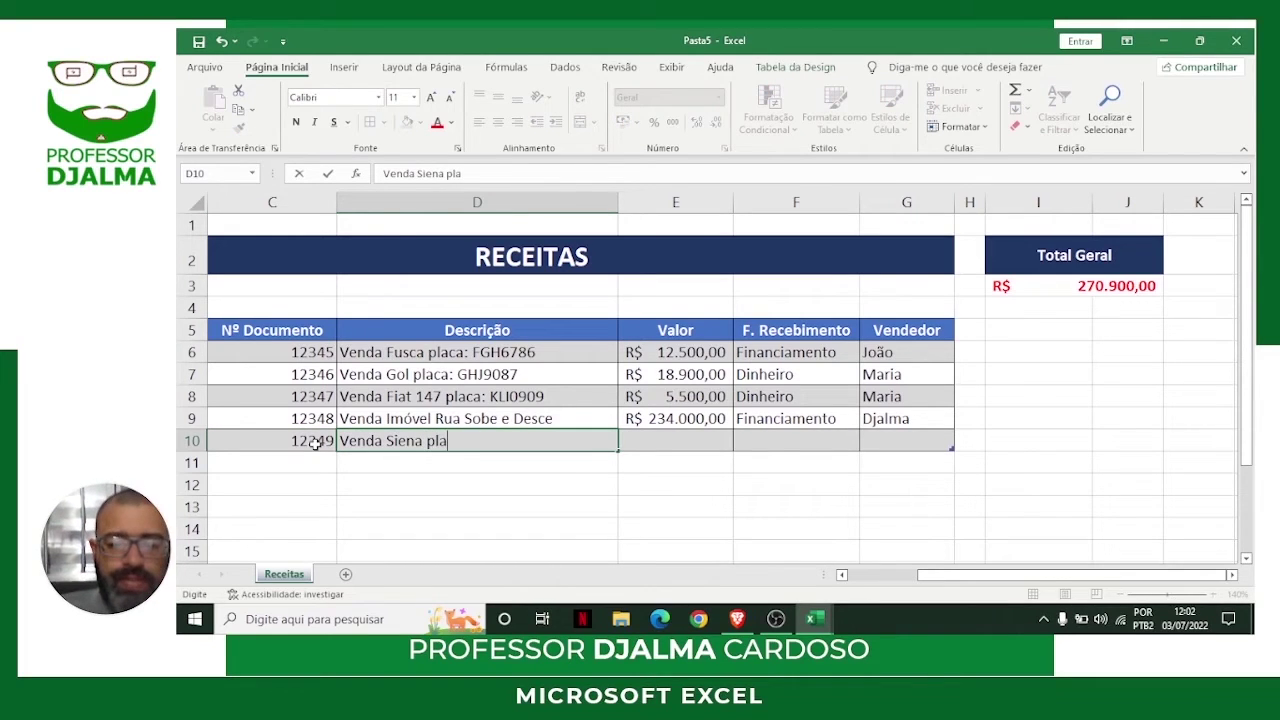
{"action": "type", "text": "ca: GHJ9876"}
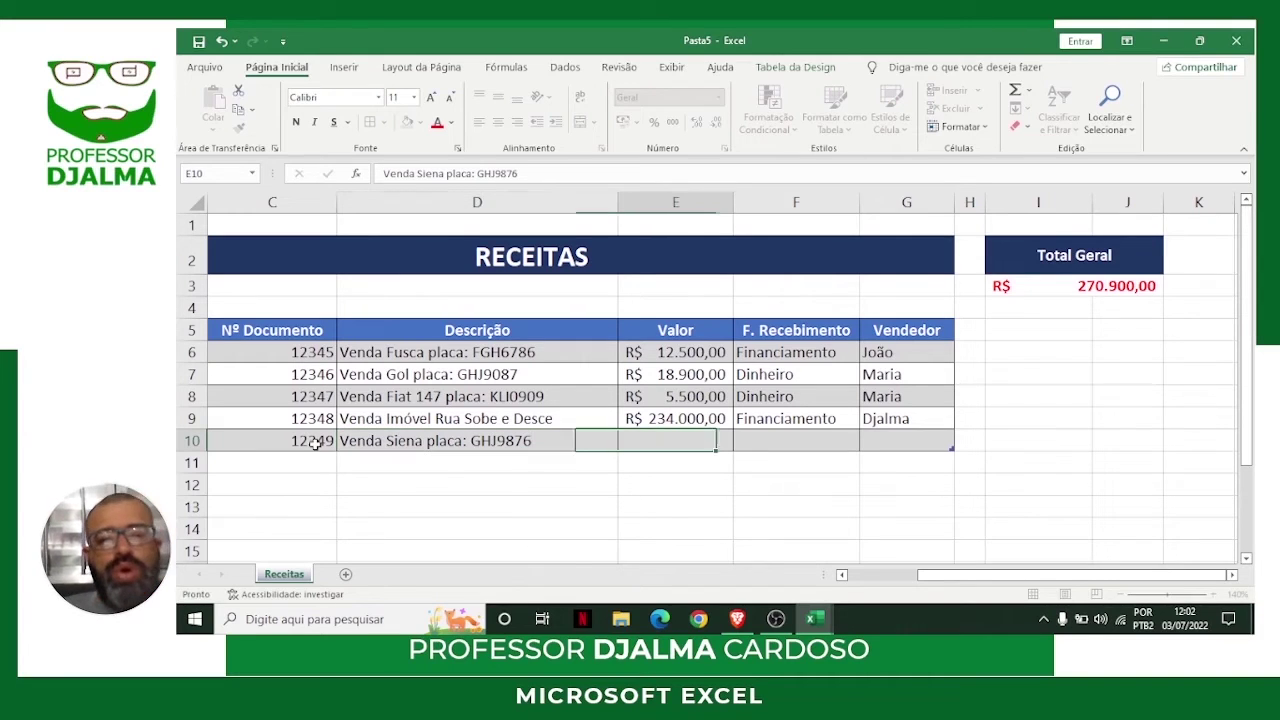
{"action": "key", "text": "Tab"}
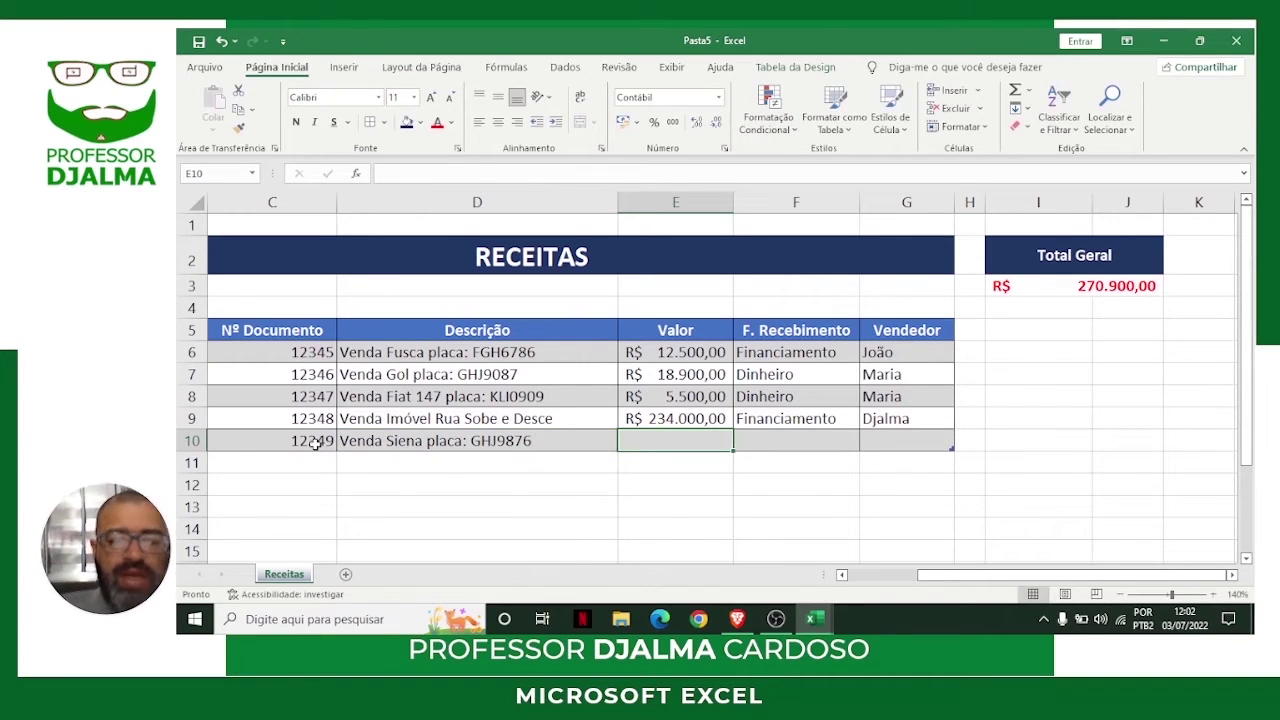
Complete row 10 with Valor 10600, F. Recebimento "Dinheiro" and the seller's name, and check the grand total in I3.
{"action": "type", "text": "10600"}
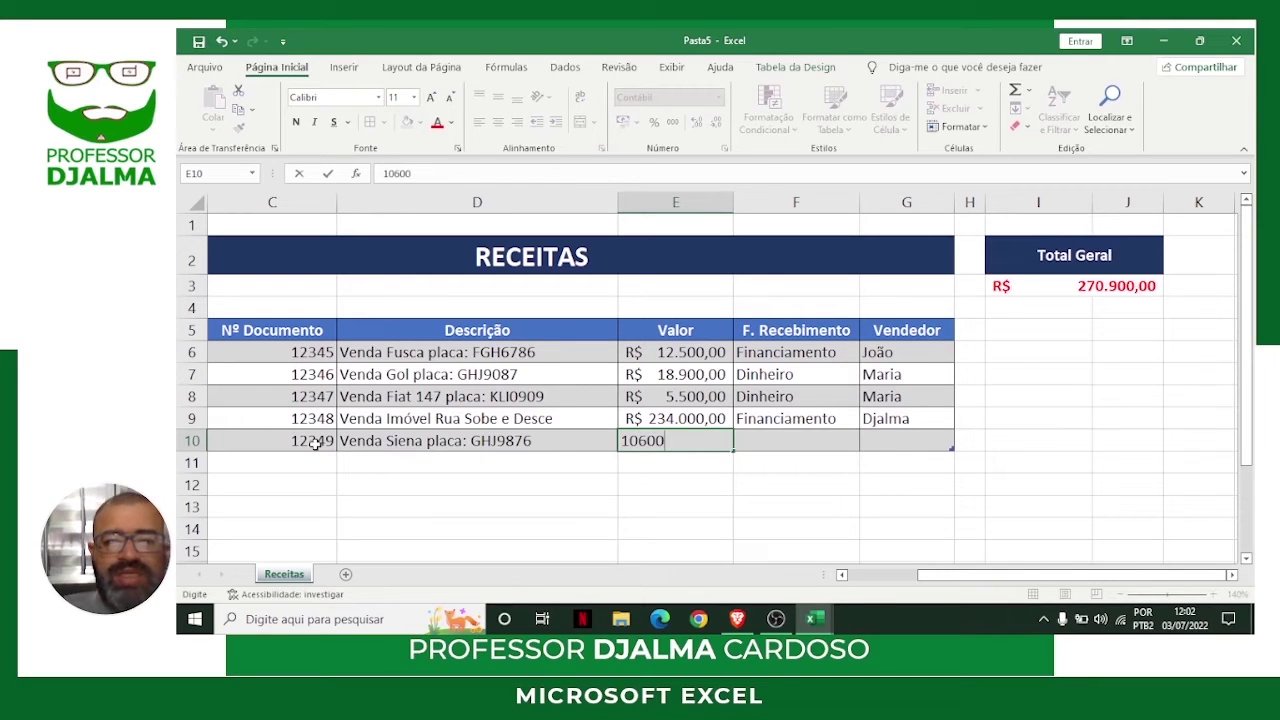
{"action": "key", "text": "Tab"}
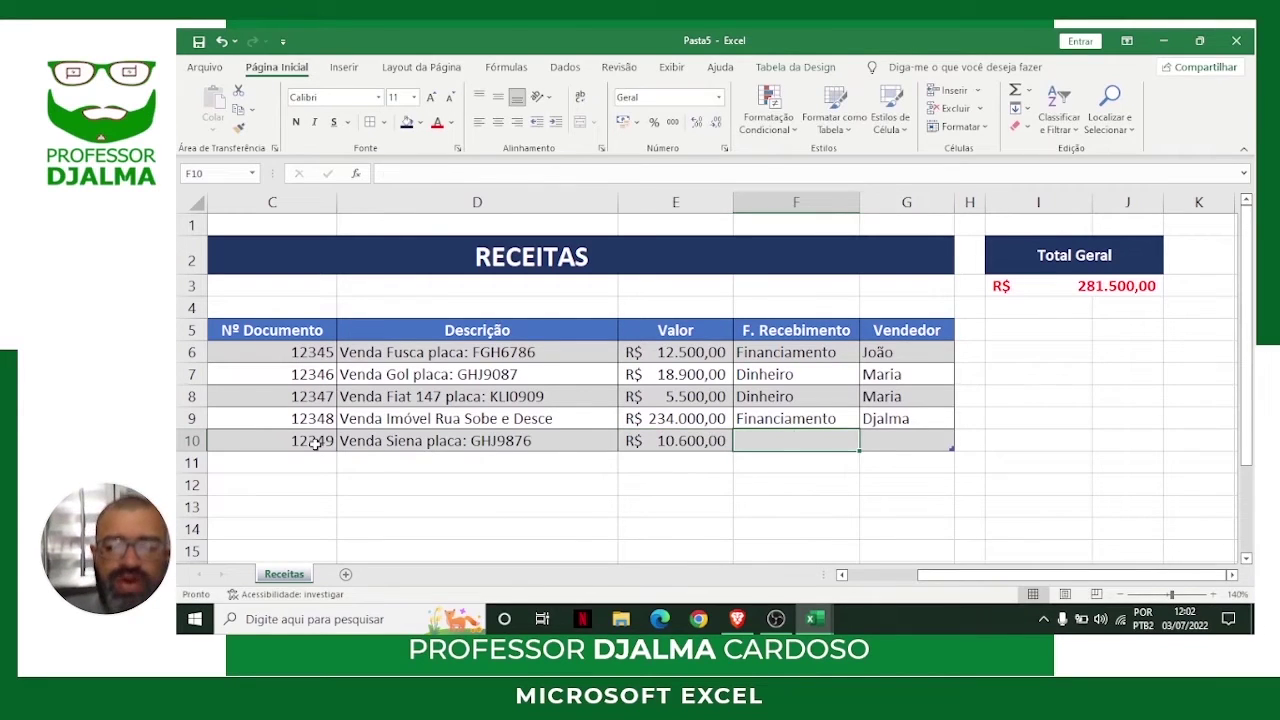
{"action": "type", "text": "Dinheiro"}
{"action": "key", "text": "Tab"}
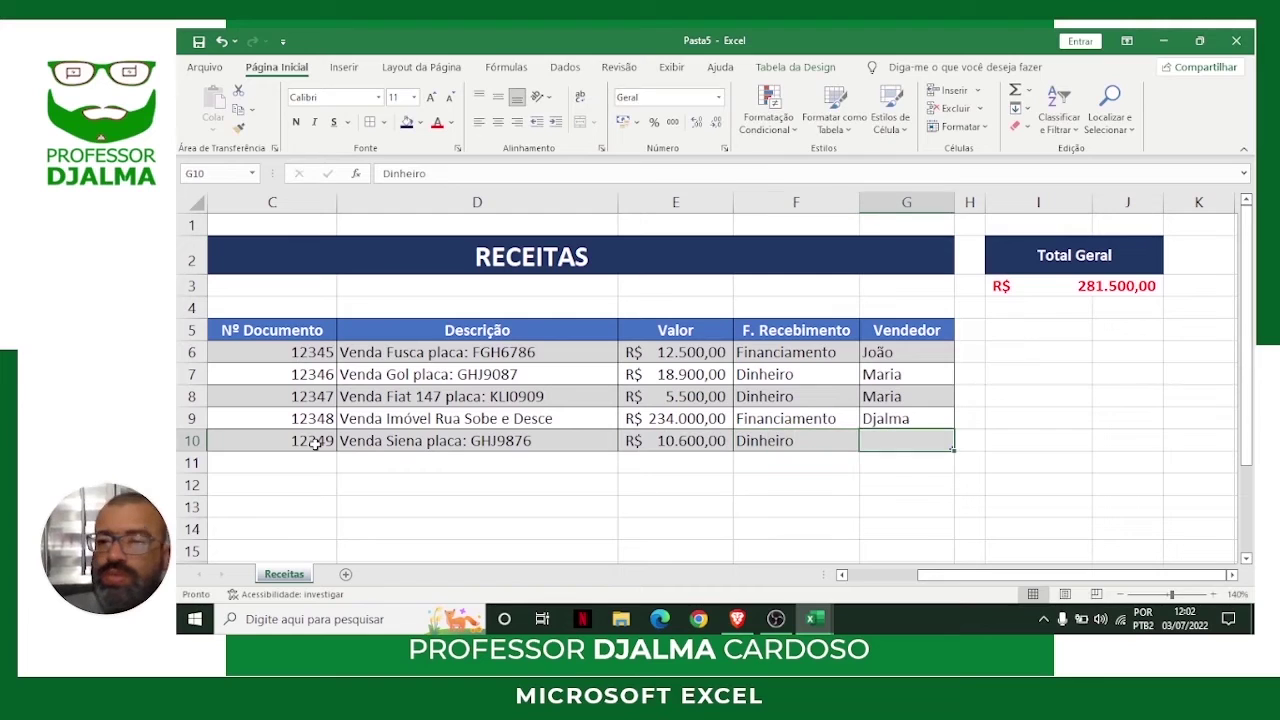
{"action": "type", "text": "João"}
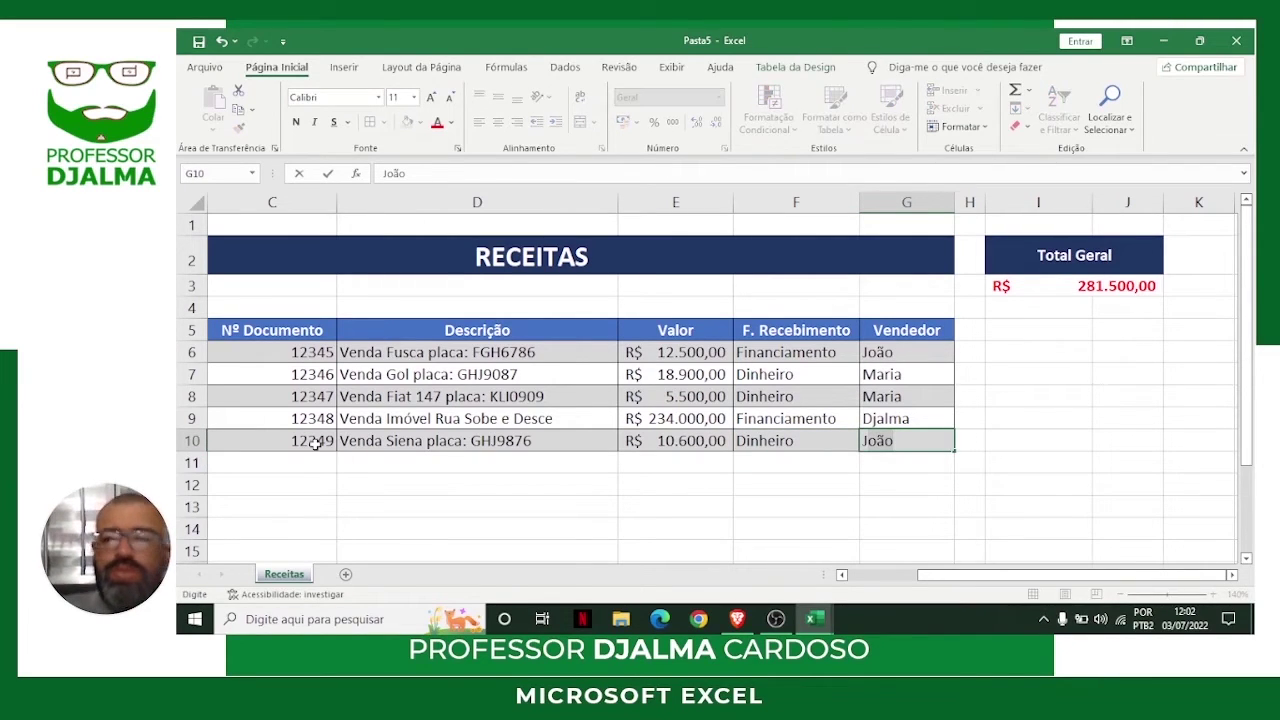
{"action": "key", "text": "Return"}
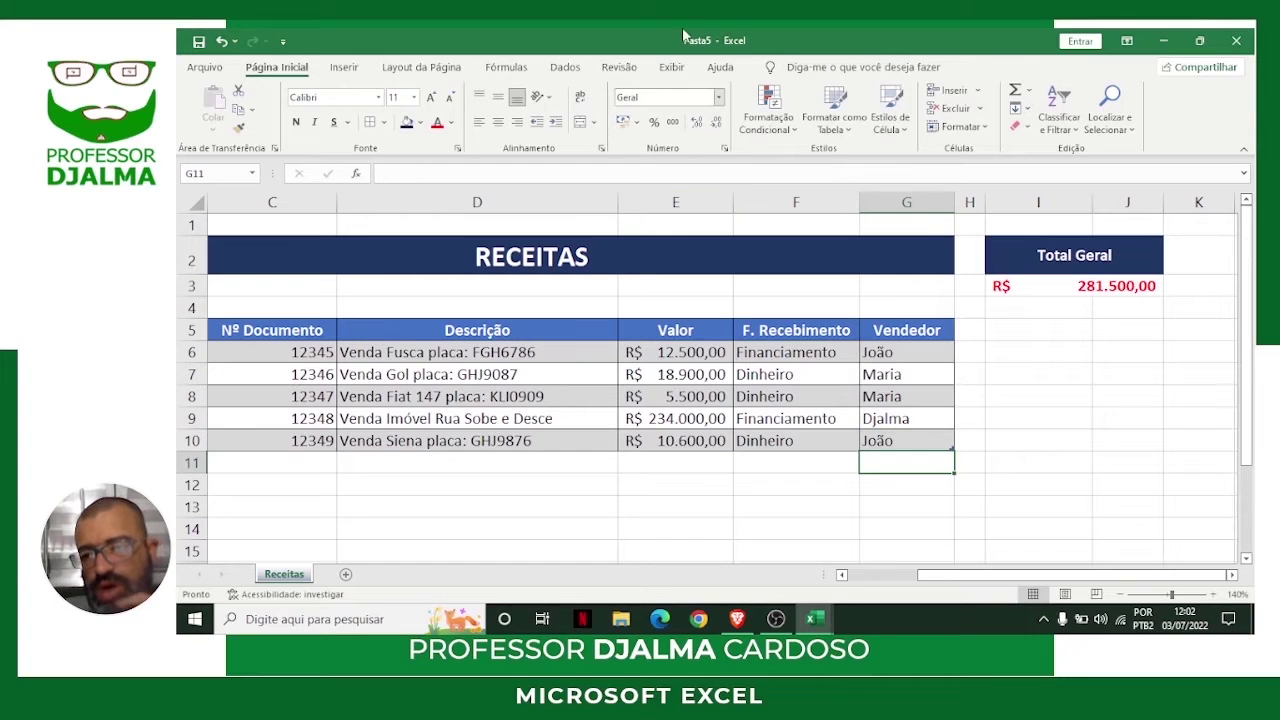
{"action": "left_click", "coordinate": [1102, 285]}
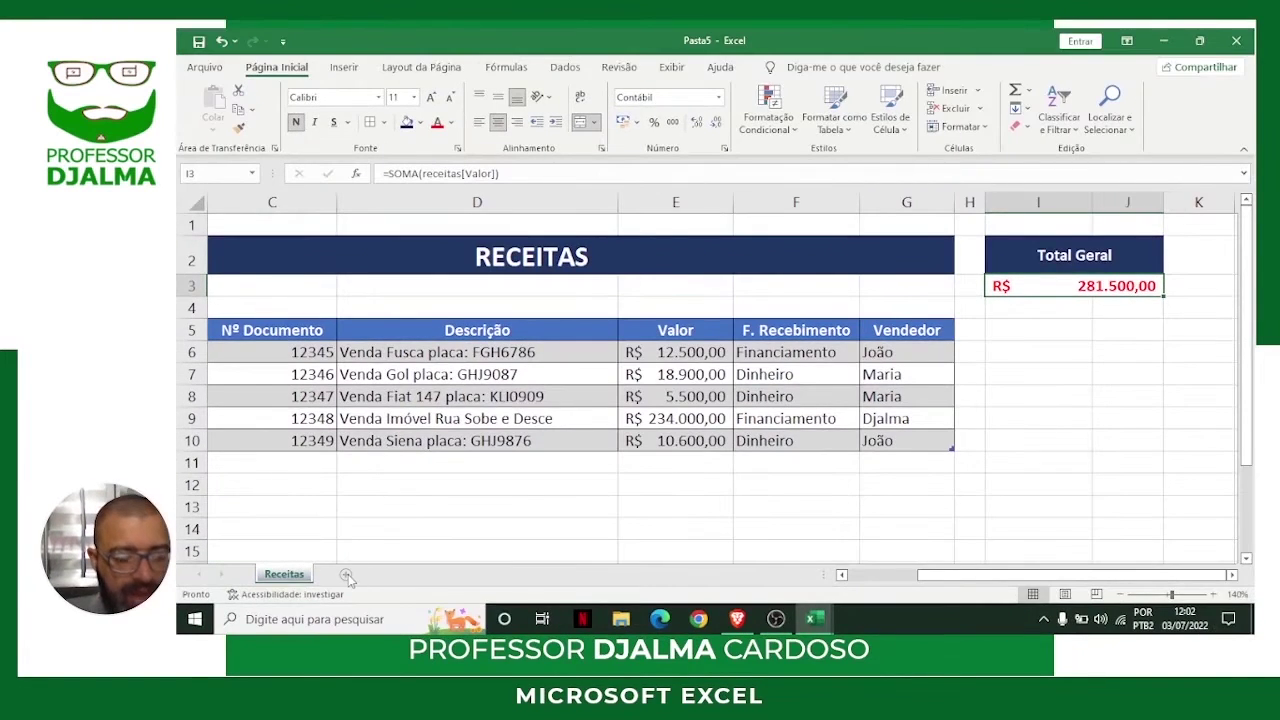
Add a new worksheet named Despesas after Receitas and give its tab a dark theme color.
{"action": "left_click", "coordinate": [346, 576]}
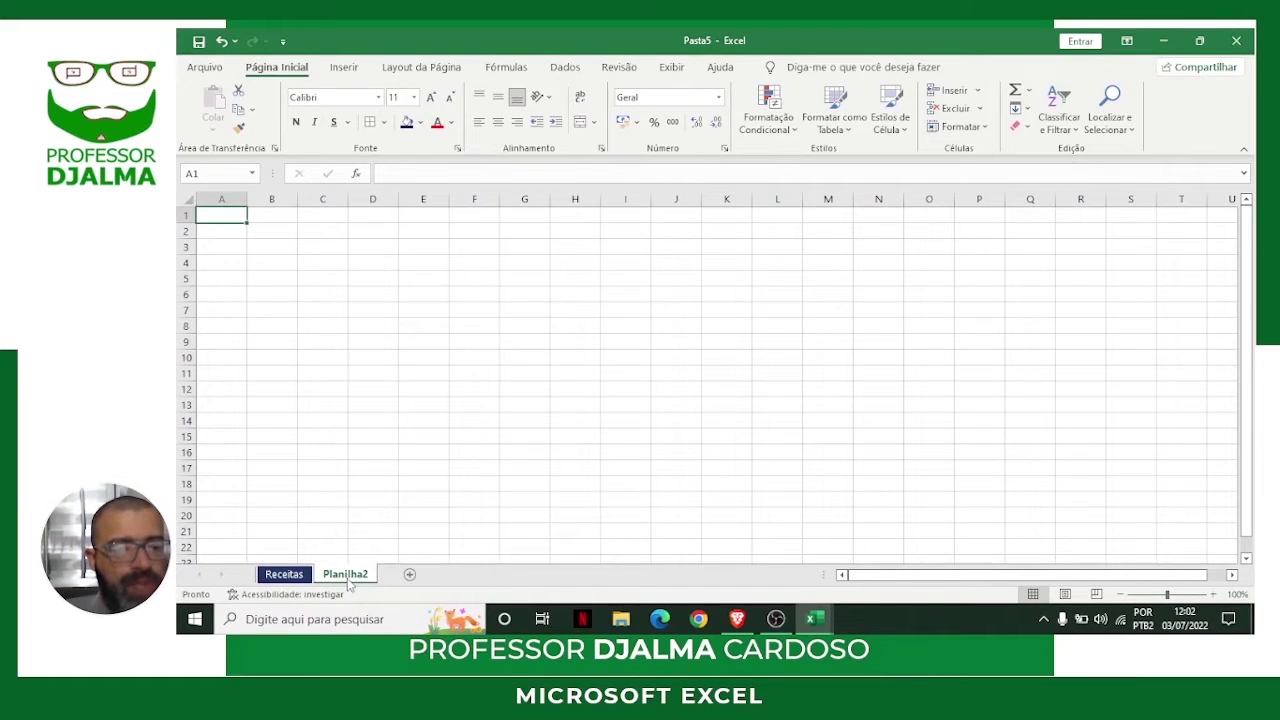
{"action": "double_click", "coordinate": [345, 576]}
{"action": "type", "text": "Despesas"}
{"action": "key", "text": "Return"}
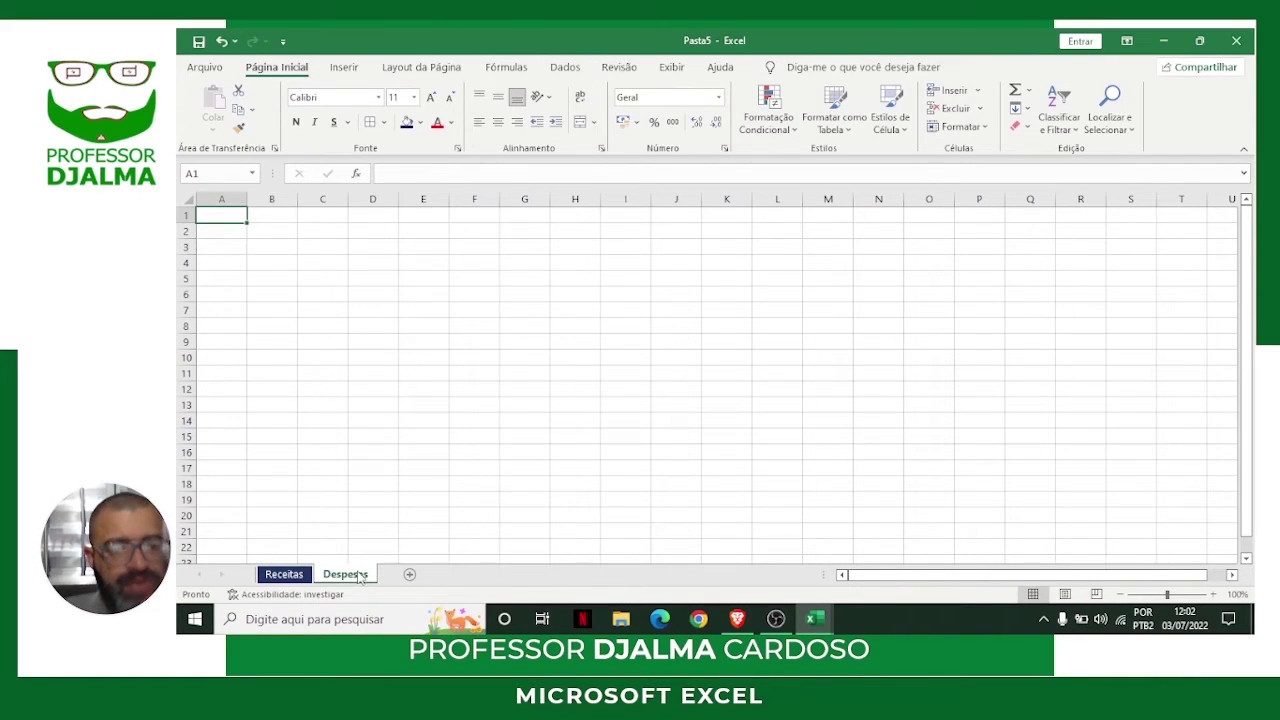
{"action": "right_click", "coordinate": [361, 576]}
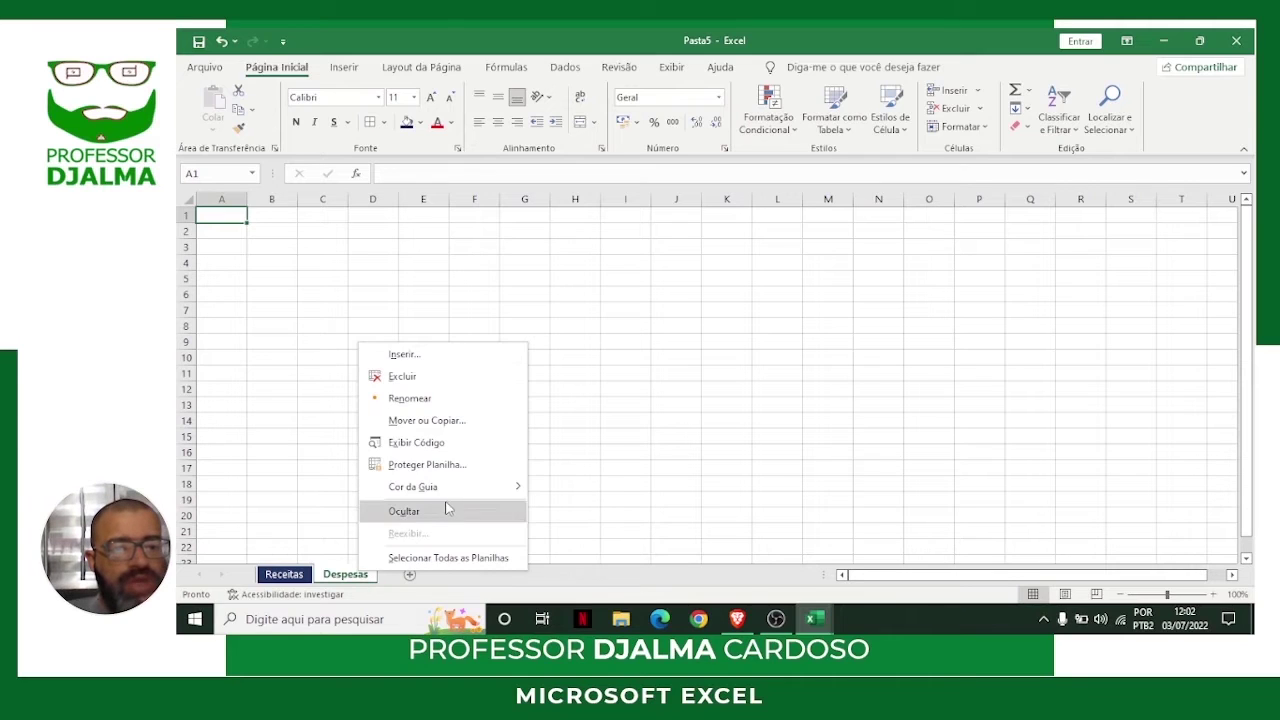
{"action": "mouse_move", "coordinate": [460, 490]}
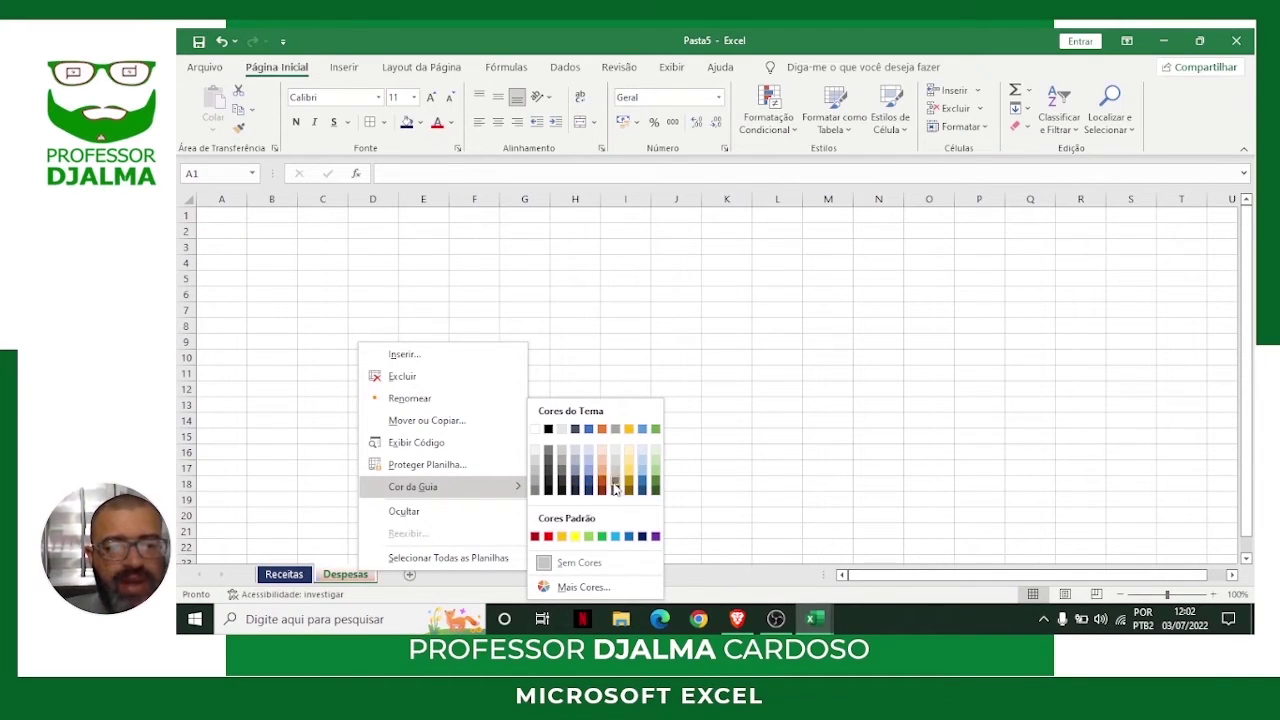
{"action": "left_click", "coordinate": [647, 485]}
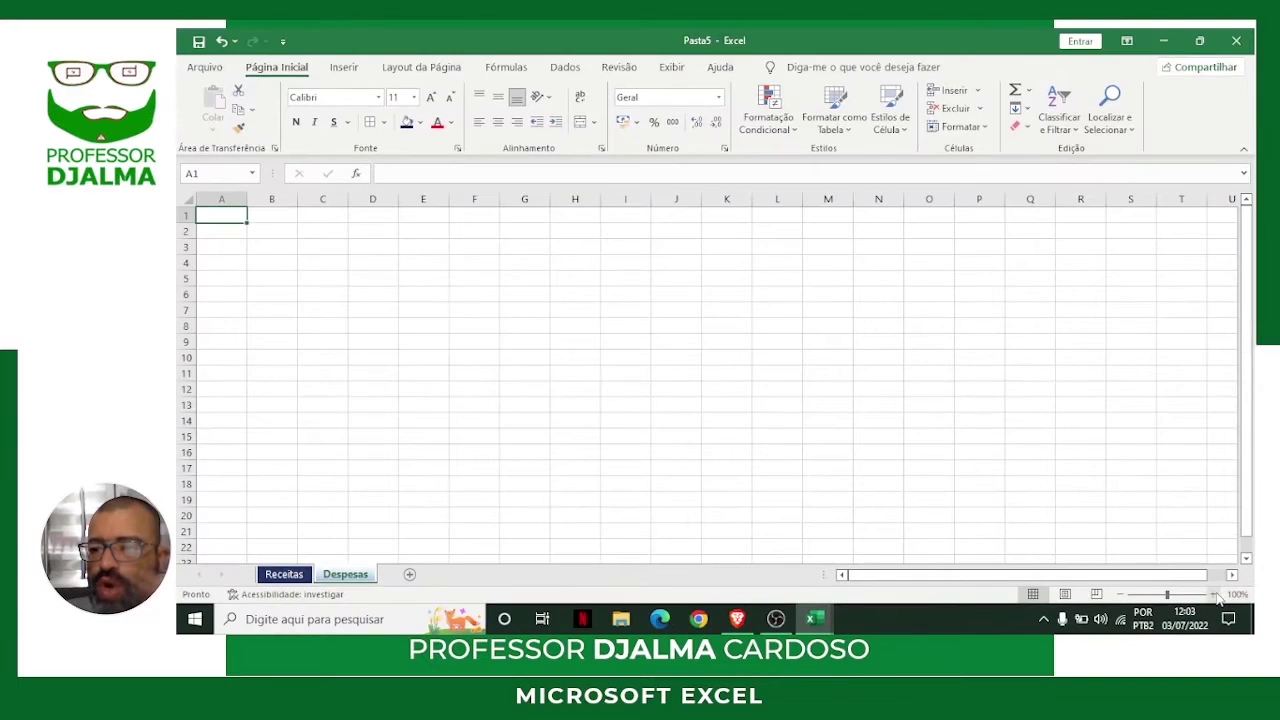
Enter the title DESPESAS in cell B2 of the Despesas sheet.
{"action": "left_click", "coordinate": [1098, 570]}
{"action": "left_click", "coordinate": [1098, 570]}
{"action": "left_click", "coordinate": [1214, 594]}
{"action": "left_click", "coordinate": [1214, 594]}
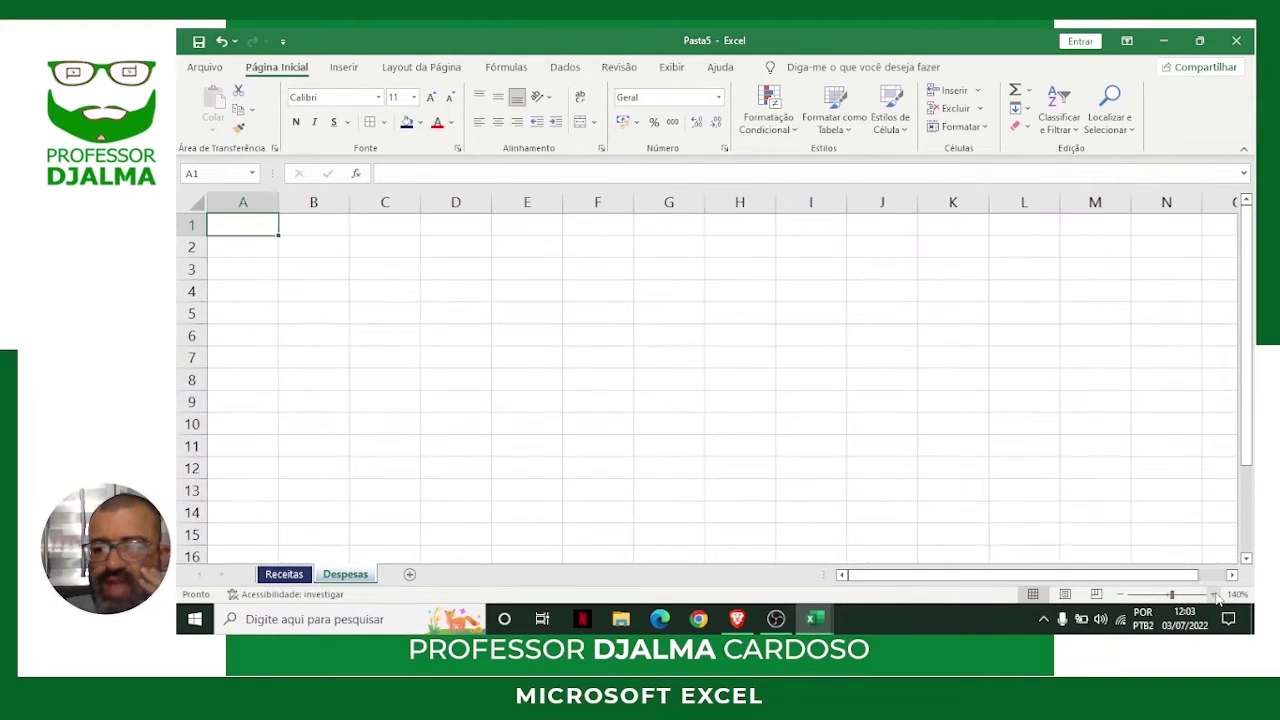
{"action": "left_click", "coordinate": [330, 240]}
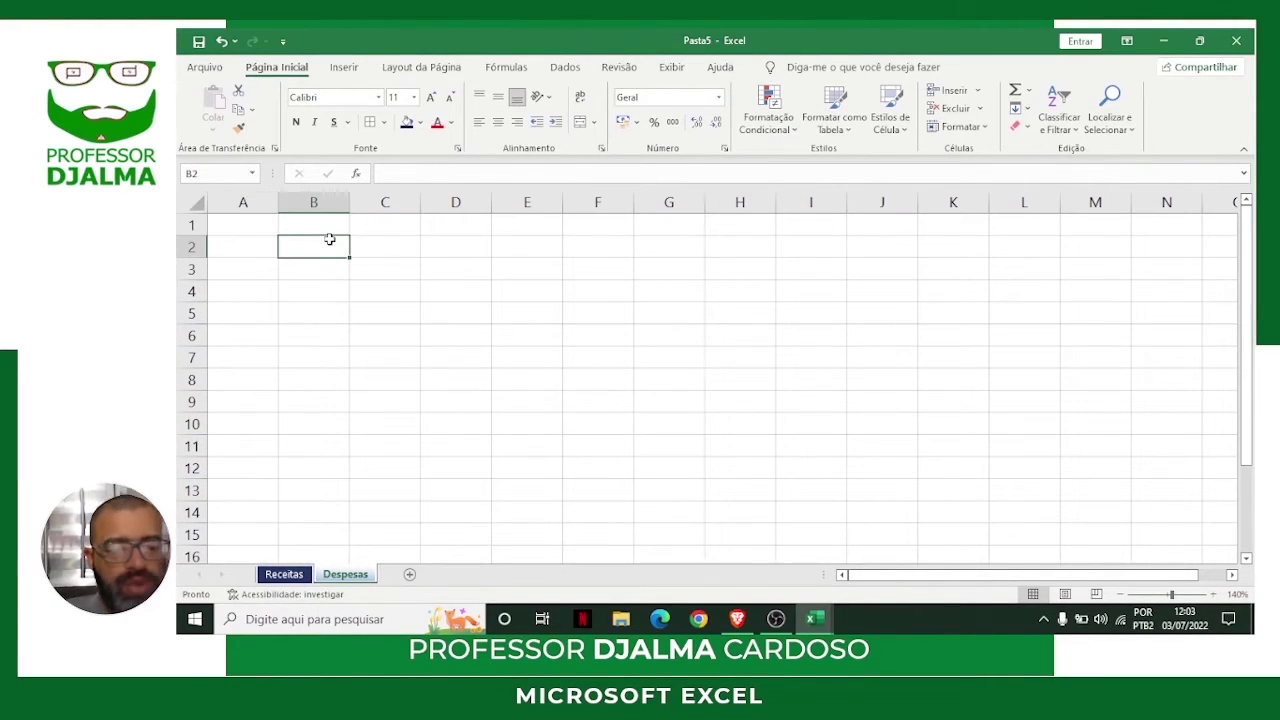
{"action": "type", "text": "DESPESAS"}
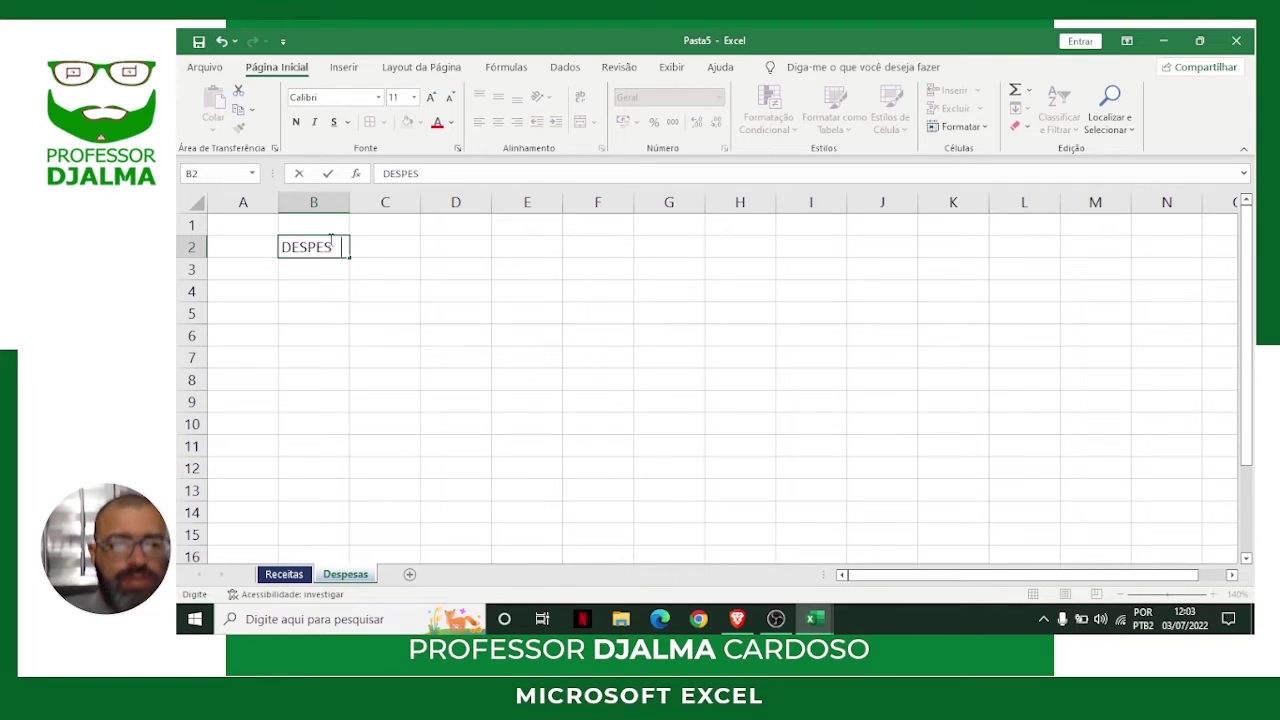
{"action": "key", "text": "Return"}
Enter the column headings "Data" in B5 and "Nº Documento" in C5, and widen column C to fit its heading.
{"action": "key", "text": "Return"}
{"action": "key", "text": "Return"}
{"action": "type", "text": "Data"}
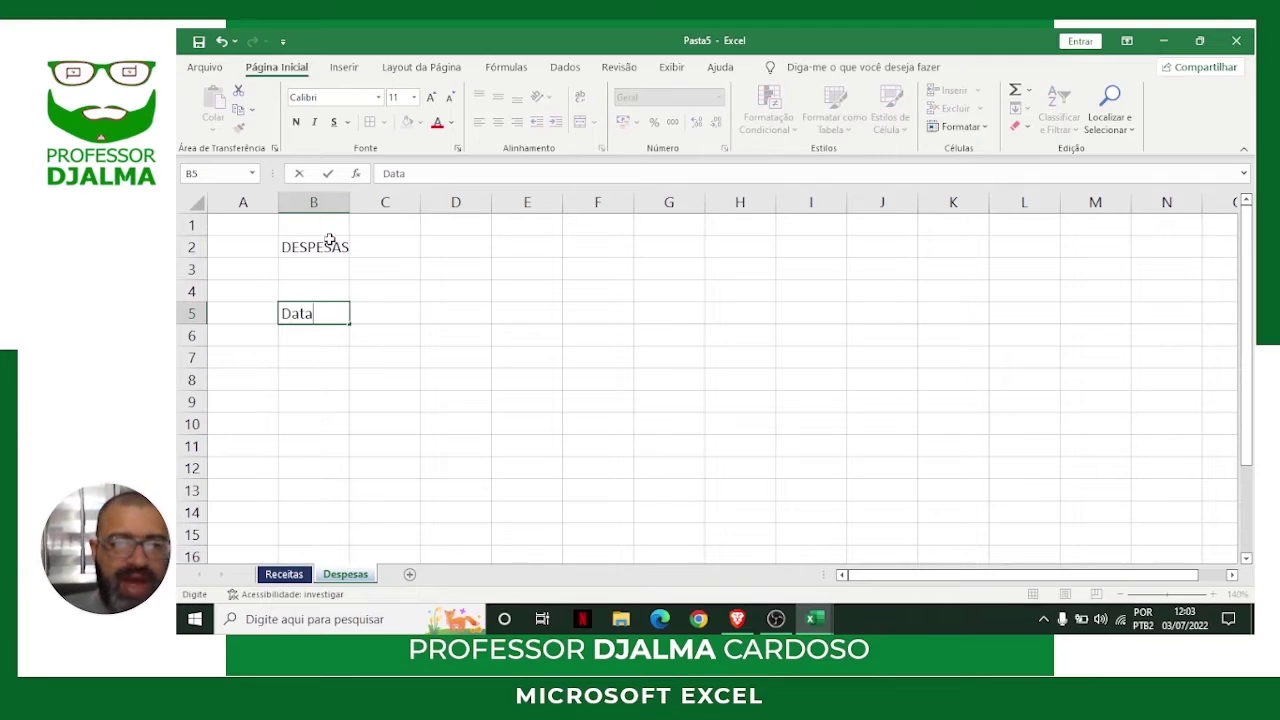
{"action": "key", "text": "Tab"}
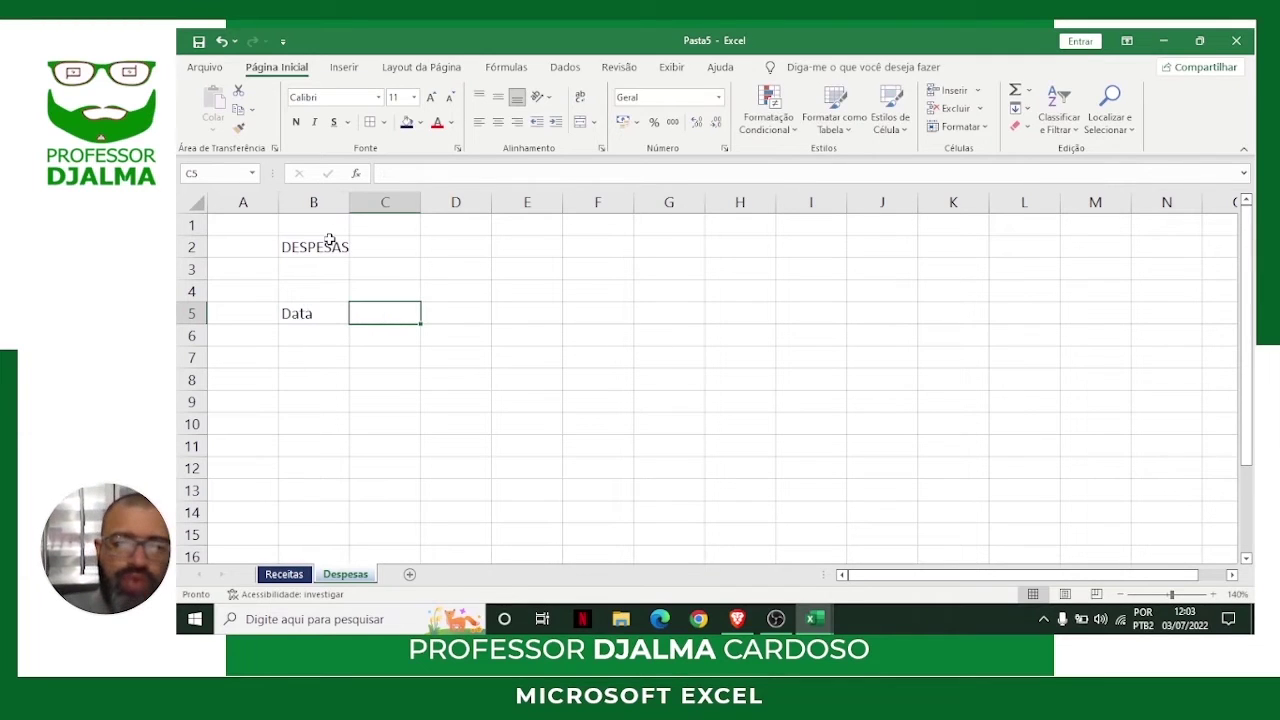
{"action": "type", "text": "Nº Documento"}
{"action": "key", "text": "Tab"}
{"action": "left_click_drag", "start_coordinate": [420, 203], "coordinate": [459, 208]}
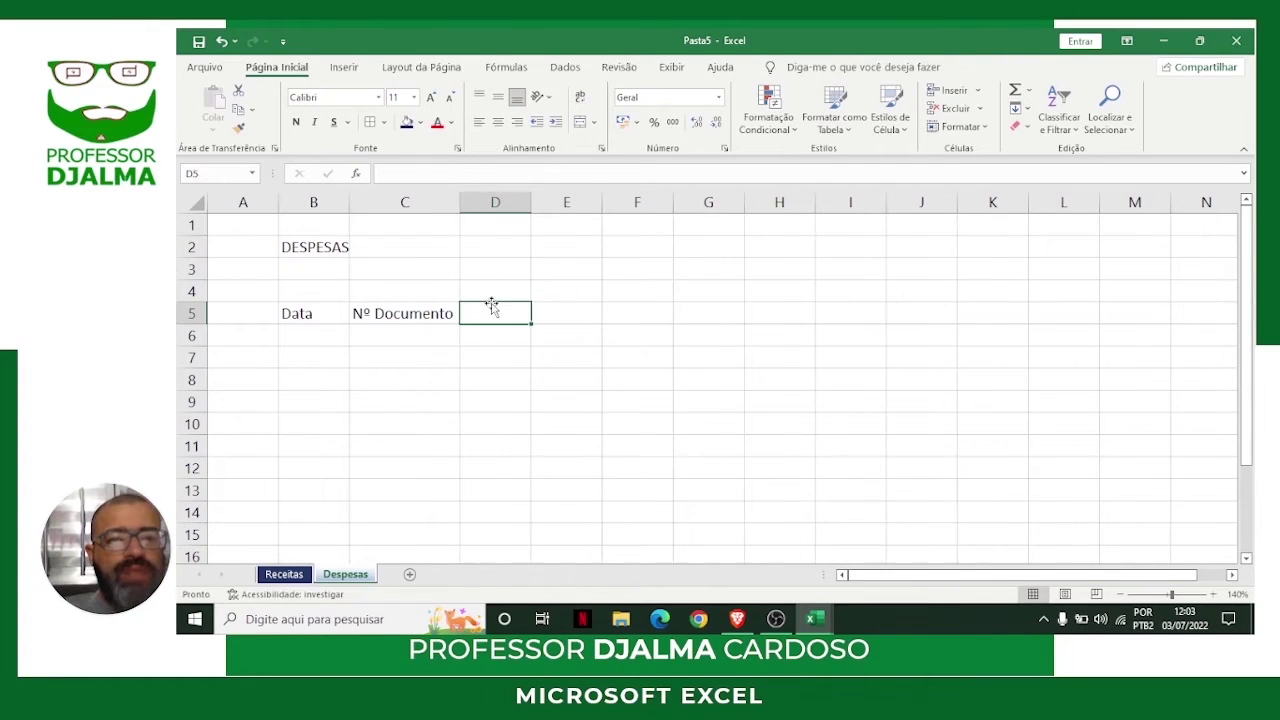
Continue the heading row with "Descrição" in D5, "Valor" in E5 and "F. Pagamento" in F5.
{"action": "type", "text": "Descrição"}
{"action": "key", "text": "Tab"}
{"action": "type", "text": "Valo"}
{"action": "key", "text": "Tab"}
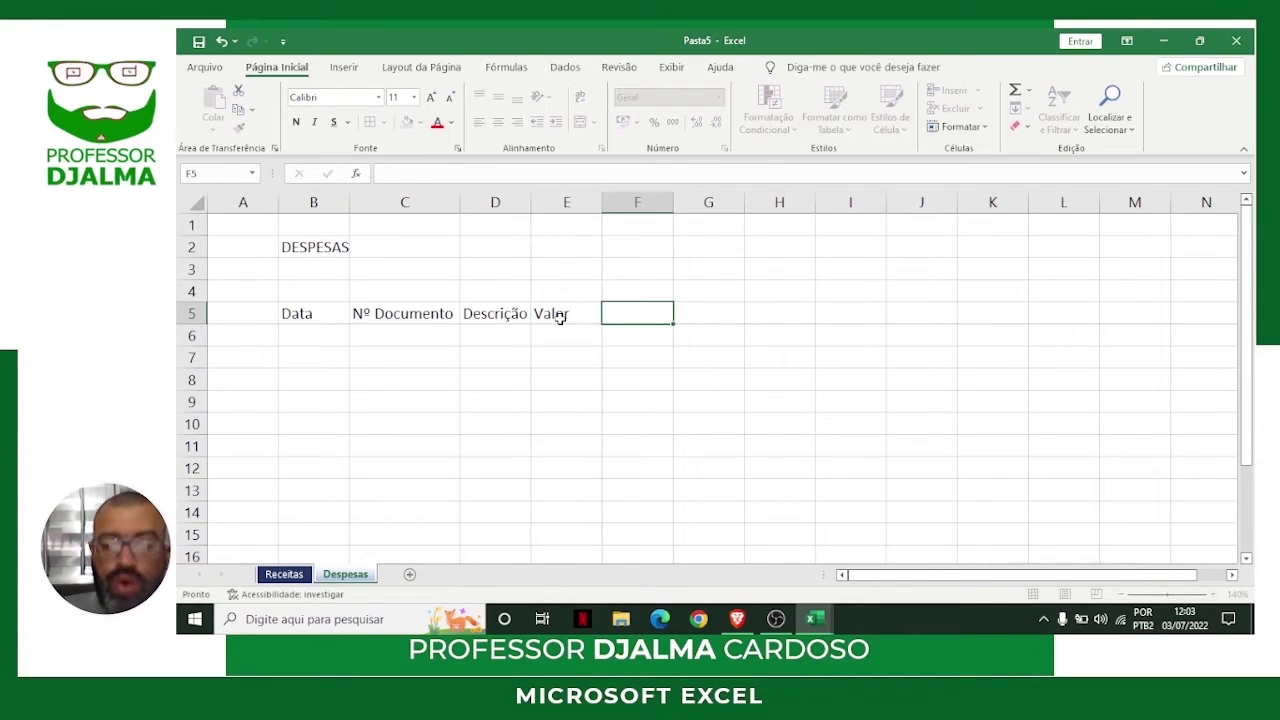
{"action": "type", "text": "F. Pagamento"}
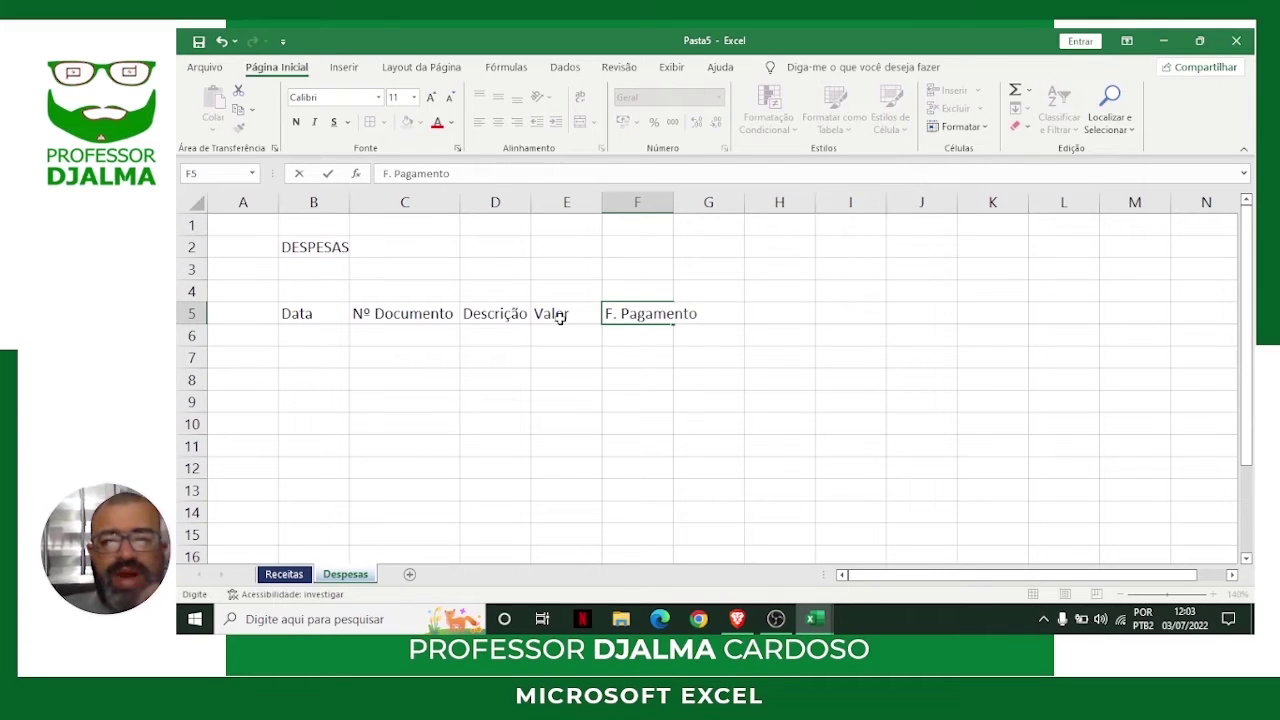
{"action": "key", "text": "Tab"}
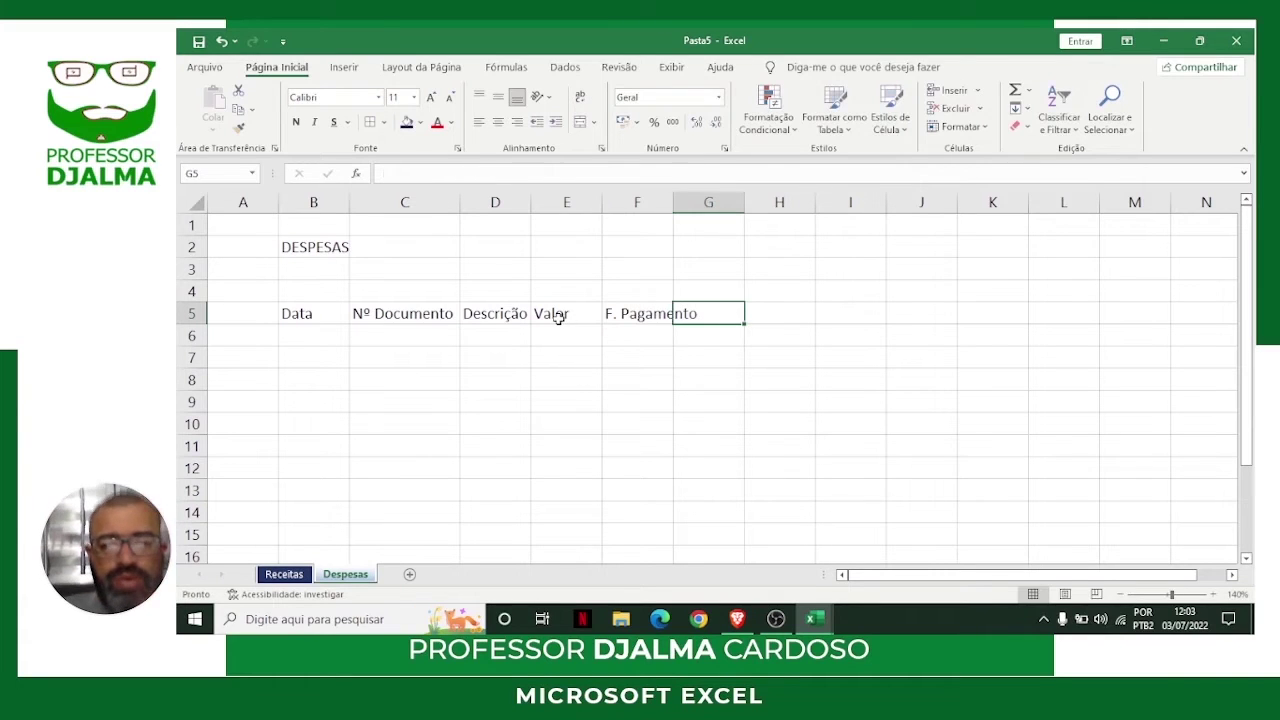
Enter the heading "Setor" in G5 and widen column F to fit its F. Pagamento heading.
{"action": "type", "text": "Seto"}
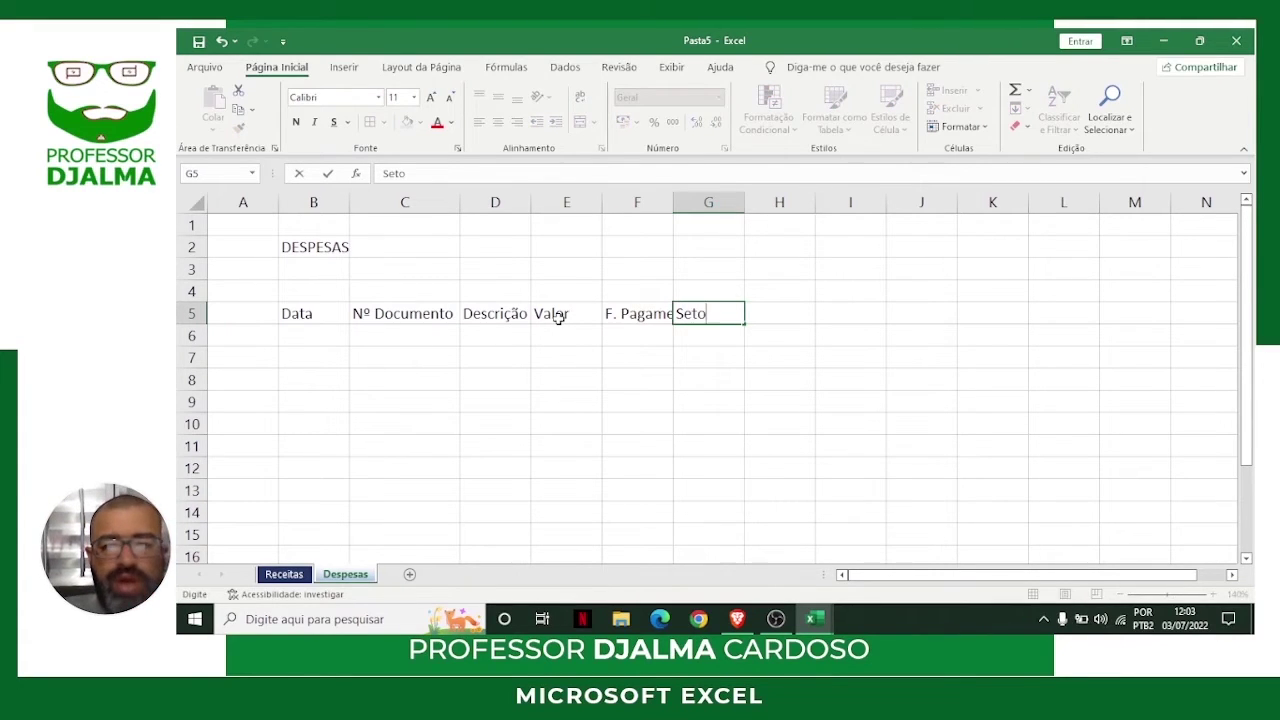
{"action": "type", "text": "r"}
{"action": "left_click", "coordinate": [614, 355]}
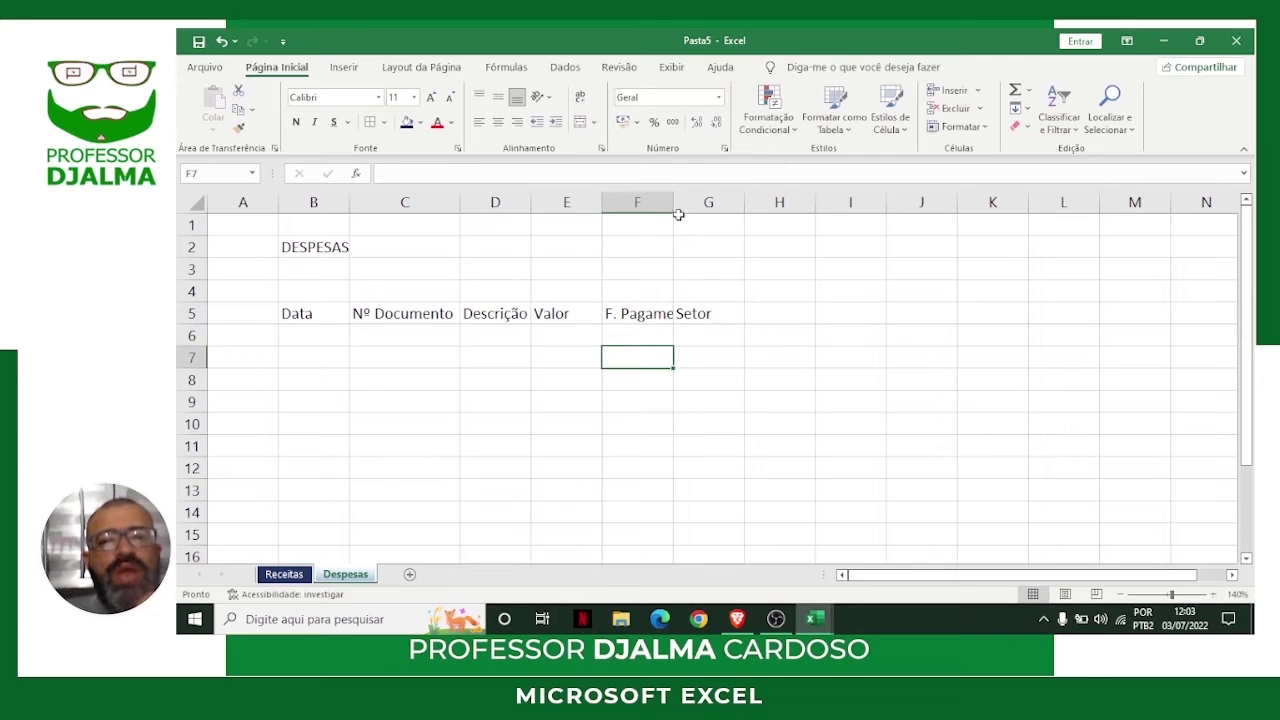
{"action": "double_click", "coordinate": [673, 205]}
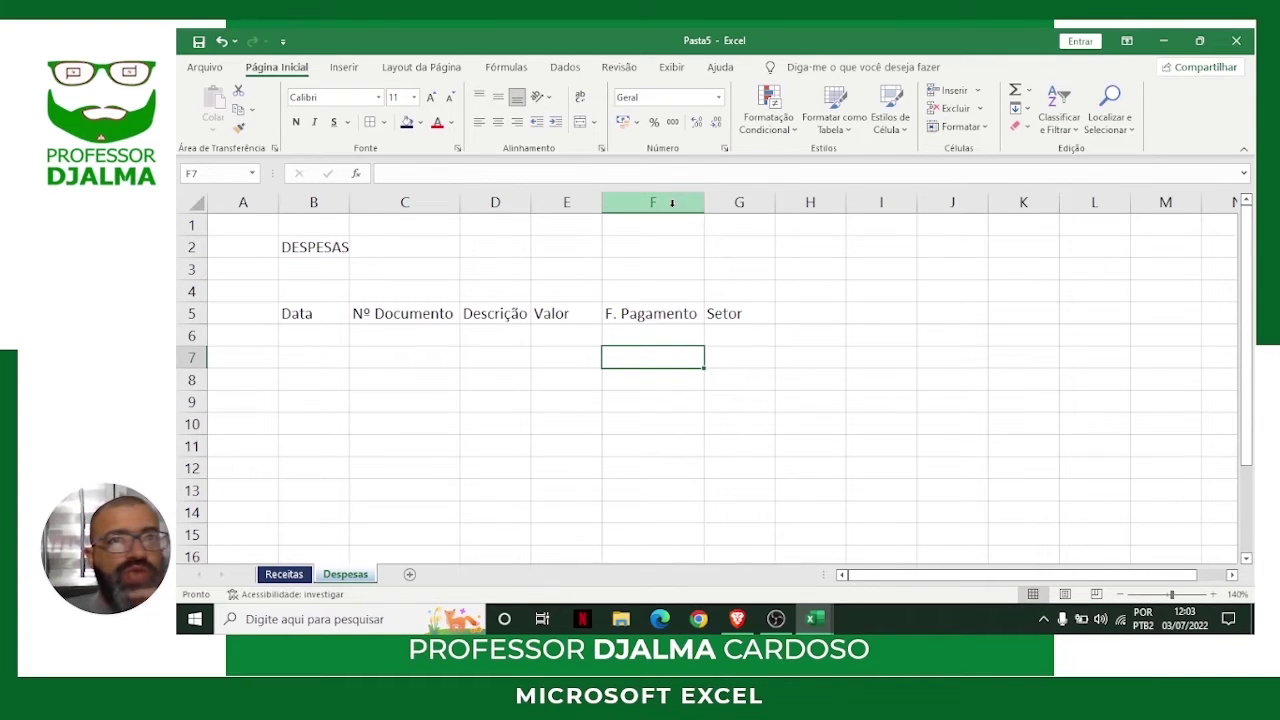
Review the column headings in row 5, from Data to Setor.
{"action": "left_click", "coordinate": [300, 314]}
{"action": "left_click", "coordinate": [400, 318]}
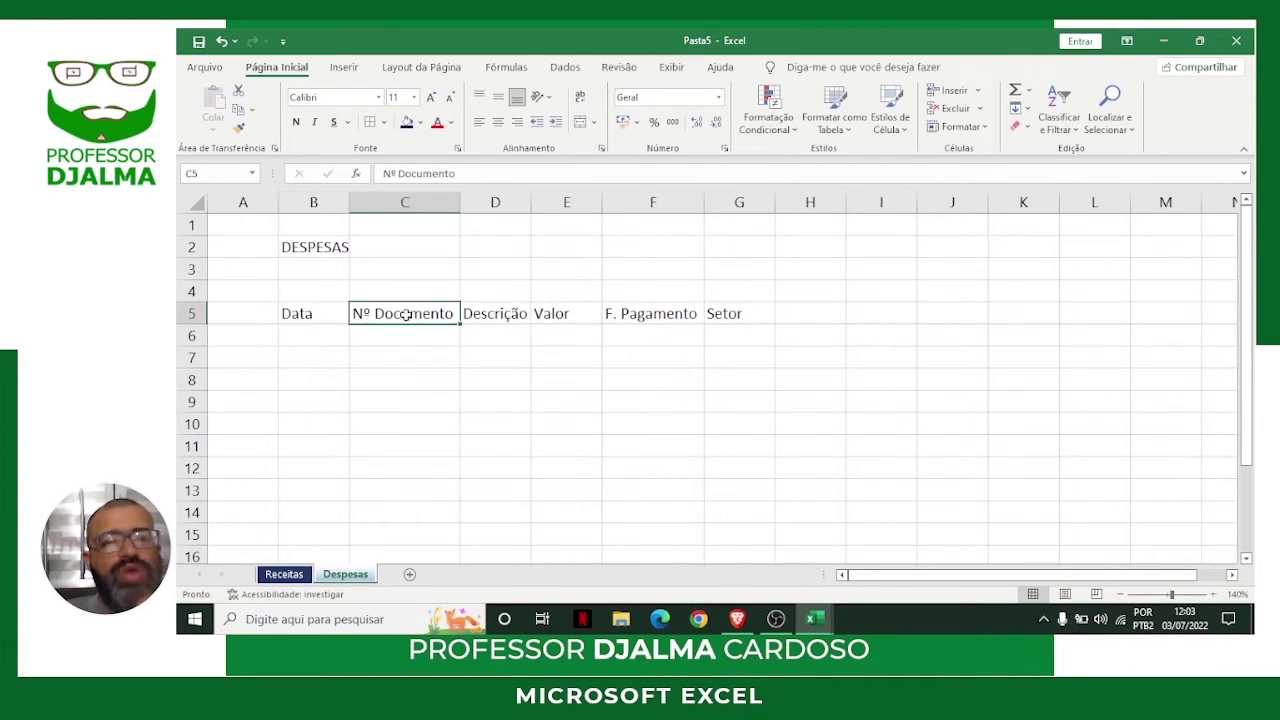
{"action": "left_click", "coordinate": [518, 316]}
{"action": "left_click", "coordinate": [567, 323]}
{"action": "left_click", "coordinate": [650, 321]}
{"action": "left_click", "coordinate": [720, 319]}
{"action": "left_click", "coordinate": [652, 317]}
{"action": "left_click", "coordinate": [553, 313]}
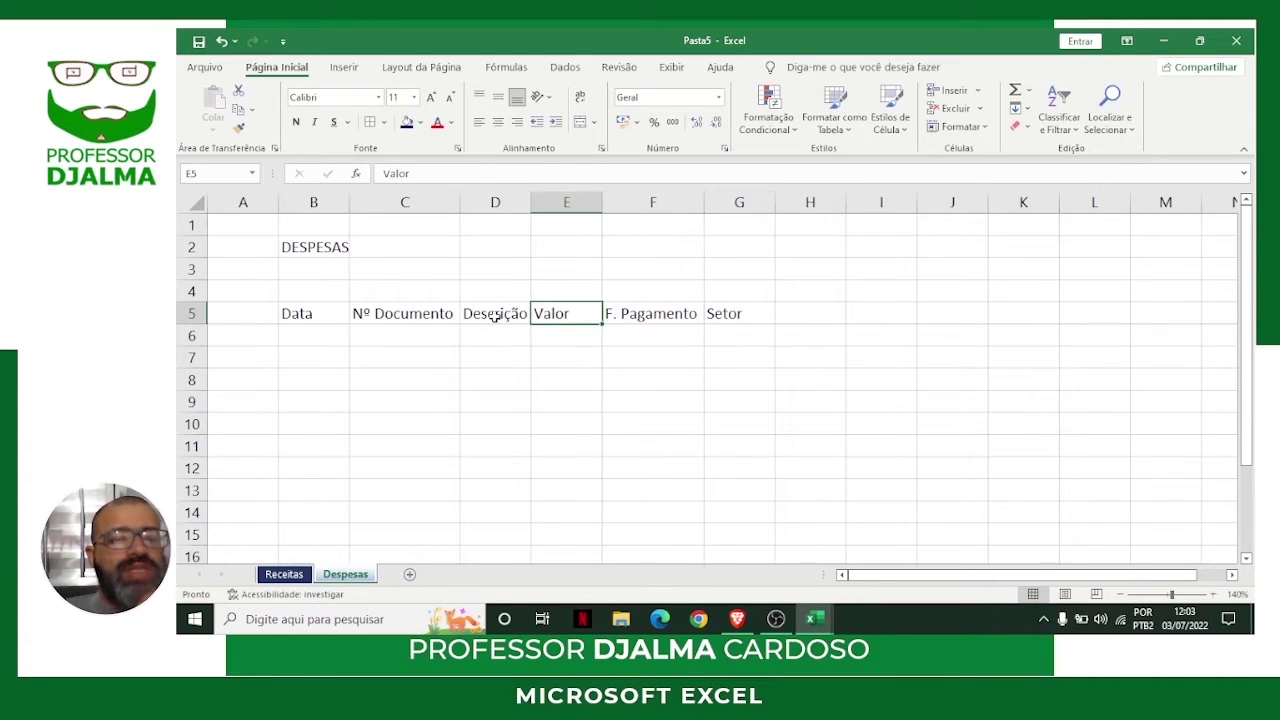
Merge and center the DESPESAS title across B2:G2.
{"action": "left_click", "coordinate": [302, 247]}
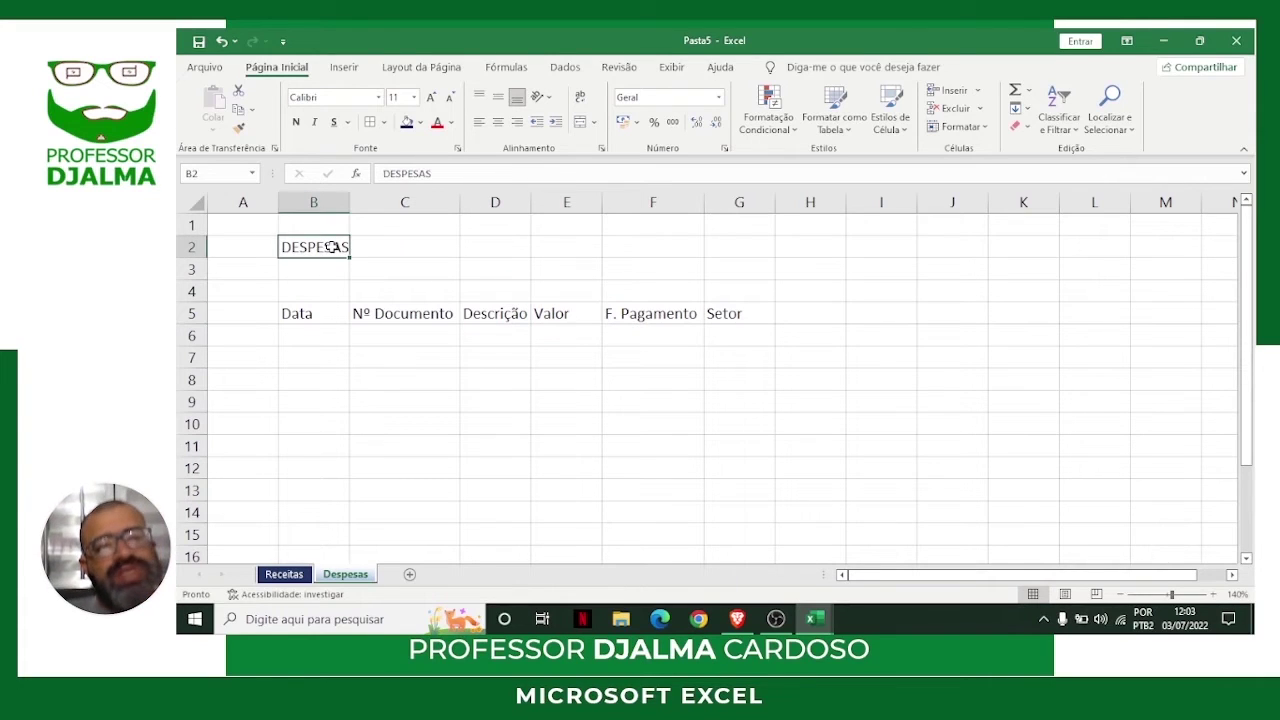
{"action": "left_click_drag", "start_coordinate": [335, 247], "coordinate": [731, 250]}
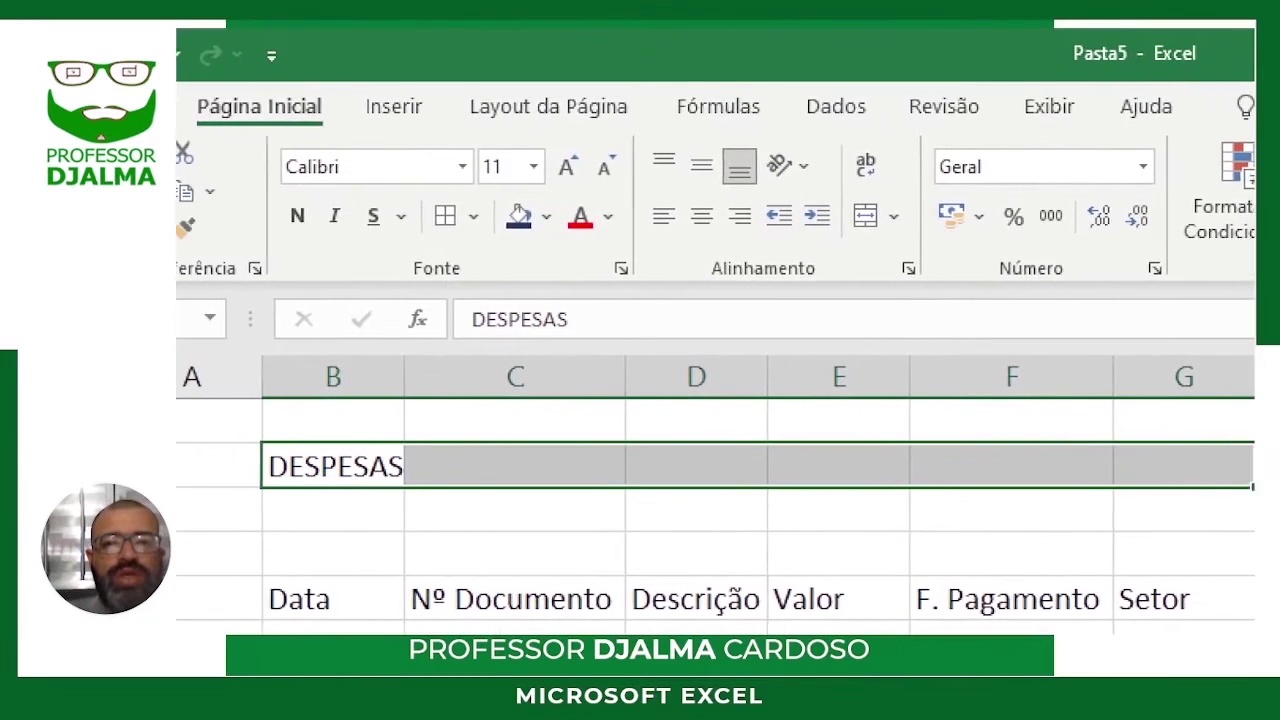
{"action": "left_click_drag", "start_coordinate": [854, 191], "coordinate": [922, 240]}
{"action": "left_click_drag", "start_coordinate": [512, 160], "coordinate": [578, 110]}
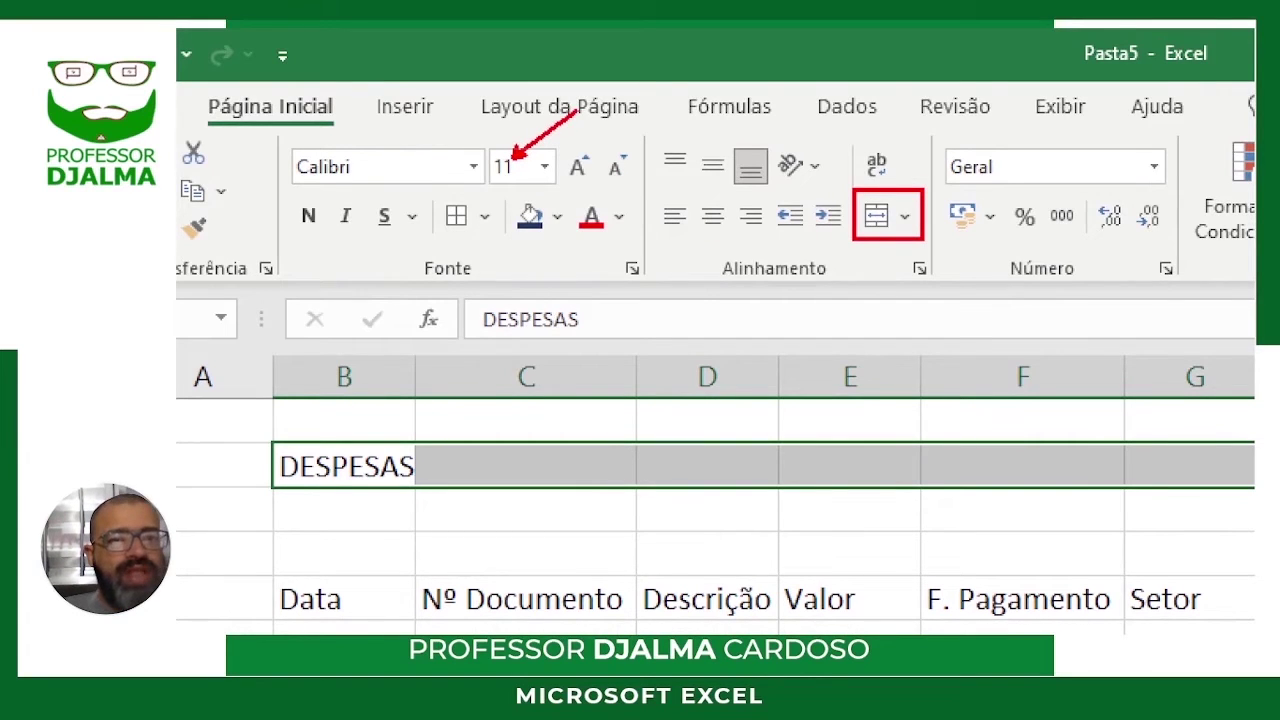
{"action": "mouse_move", "coordinate": [306, 236]}
{"action": "left_mouse_down"}
{"action": "mouse_move", "coordinate": [312, 300]}
{"action": "mouse_move", "coordinate": [298, 310]}
{"action": "left_mouse_up"}
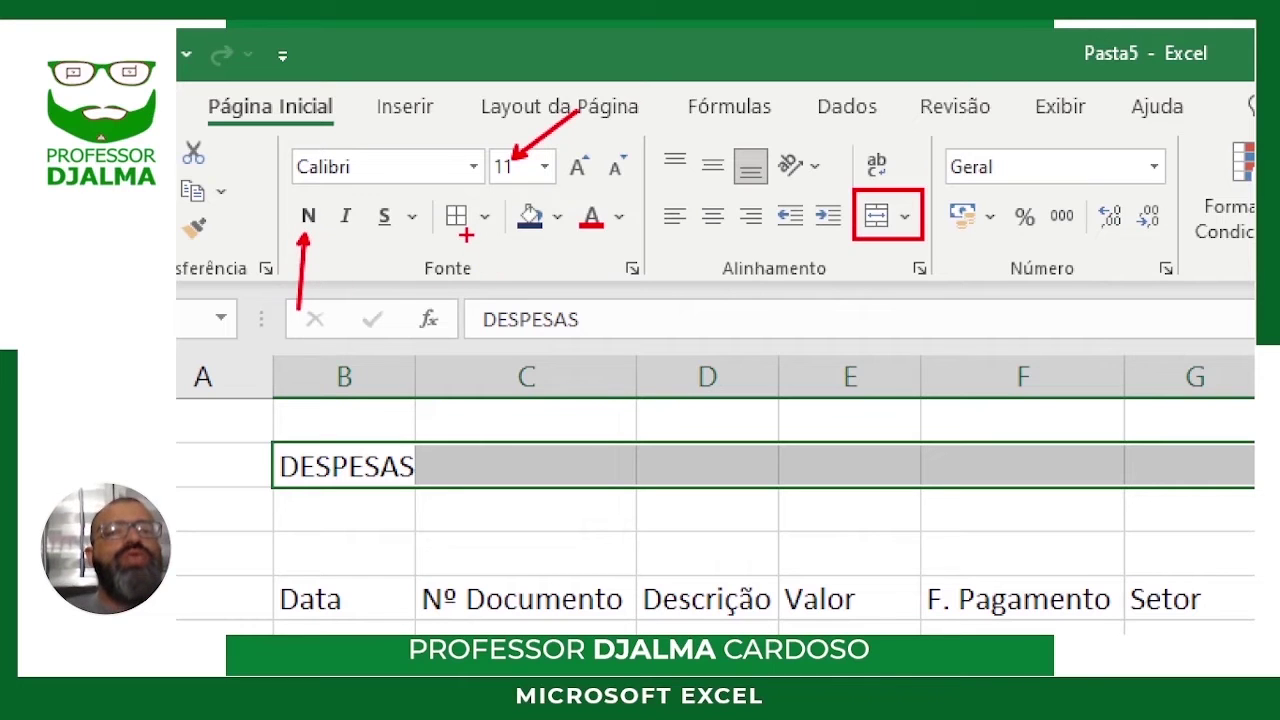
{"action": "left_click_drag", "start_coordinate": [469, 242], "coordinate": [498, 301]}
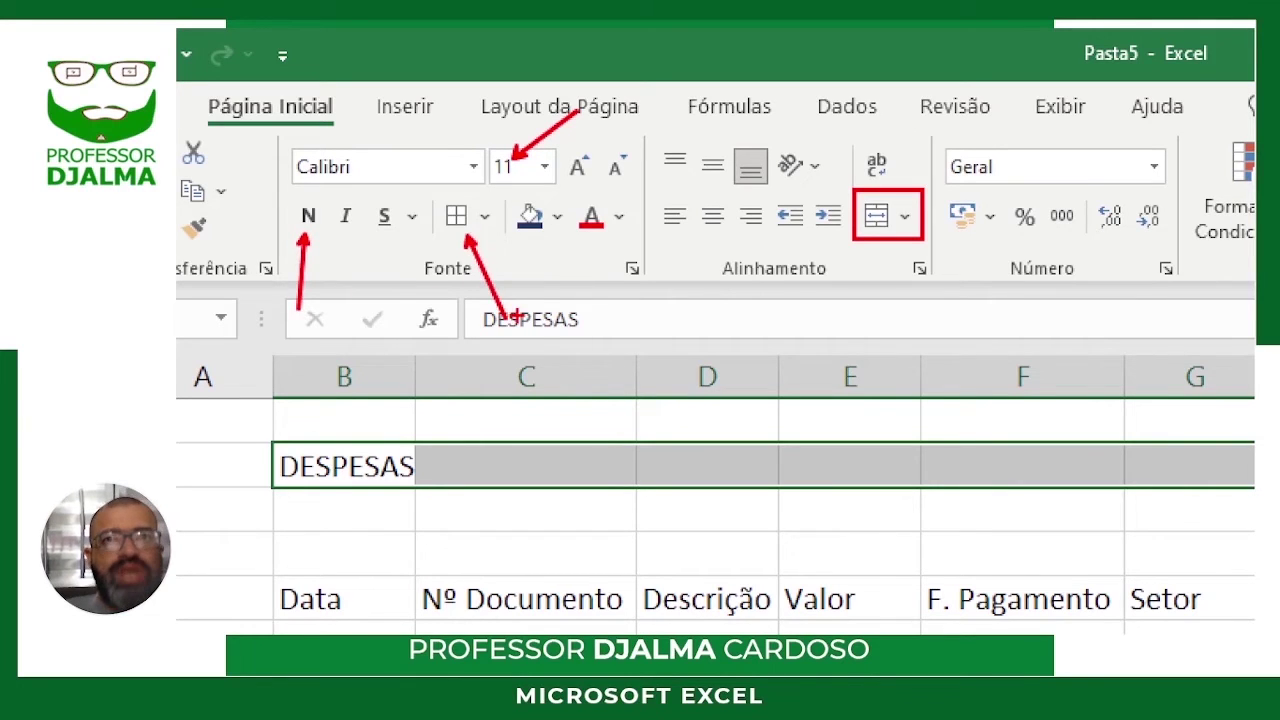
{"action": "left_click_drag", "start_coordinate": [537, 240], "coordinate": [577, 326]}
{"action": "left_click_drag", "start_coordinate": [612, 238], "coordinate": [660, 327]}
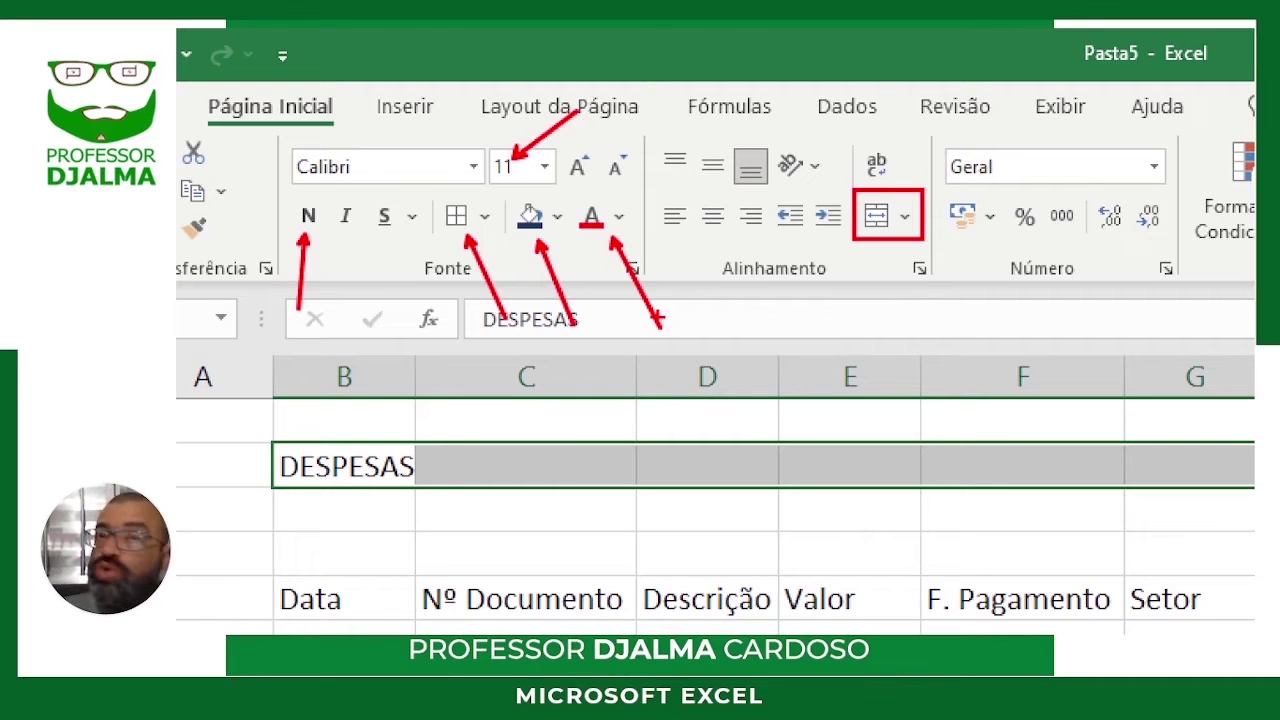
{"action": "key", "text": "Escape"}
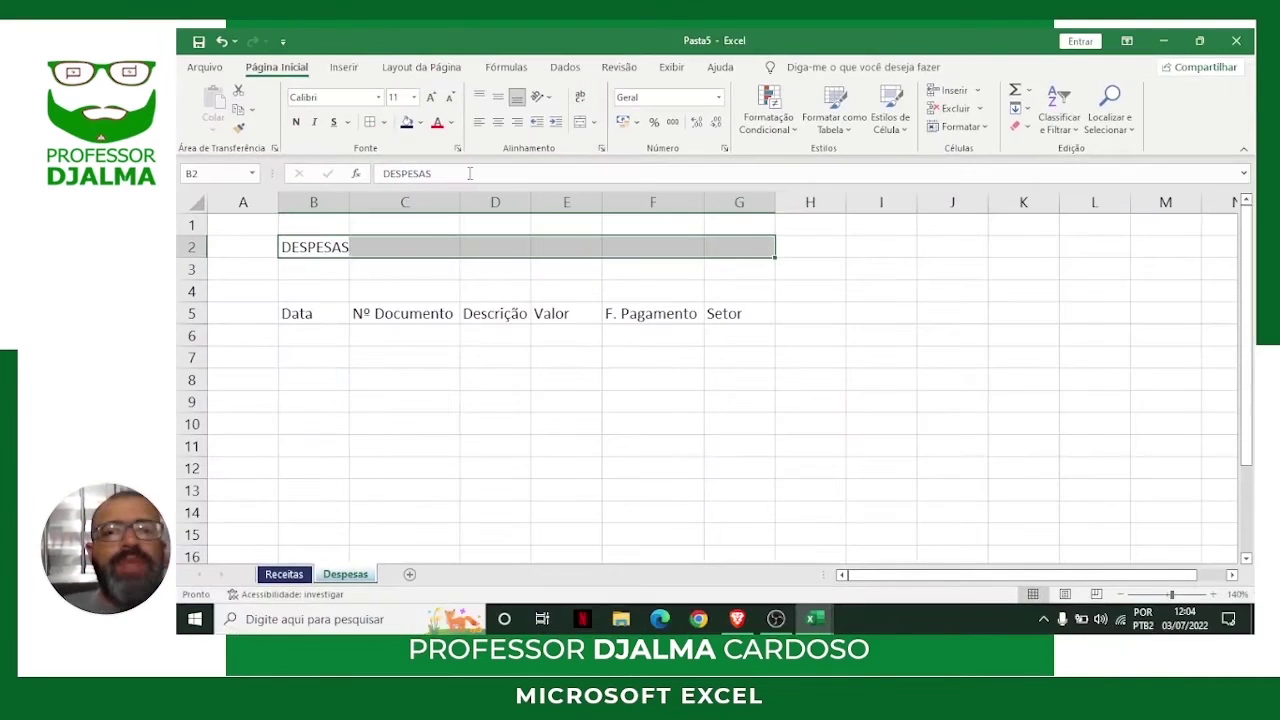
{"action": "left_click", "coordinate": [582, 123]}
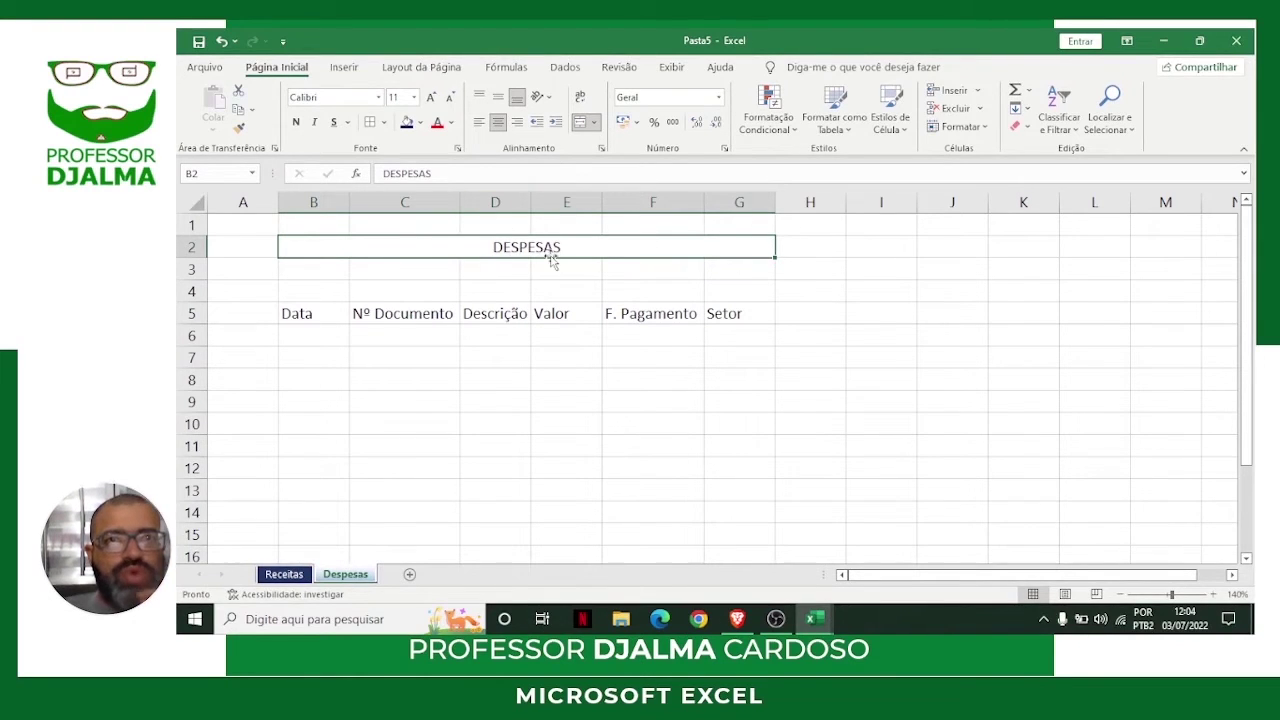
Set the DESPESAS title to bold at size 20 and apply all borders to its merged cell.
{"action": "left_click", "coordinate": [414, 97]}
{"action": "left_click", "coordinate": [400, 262]}
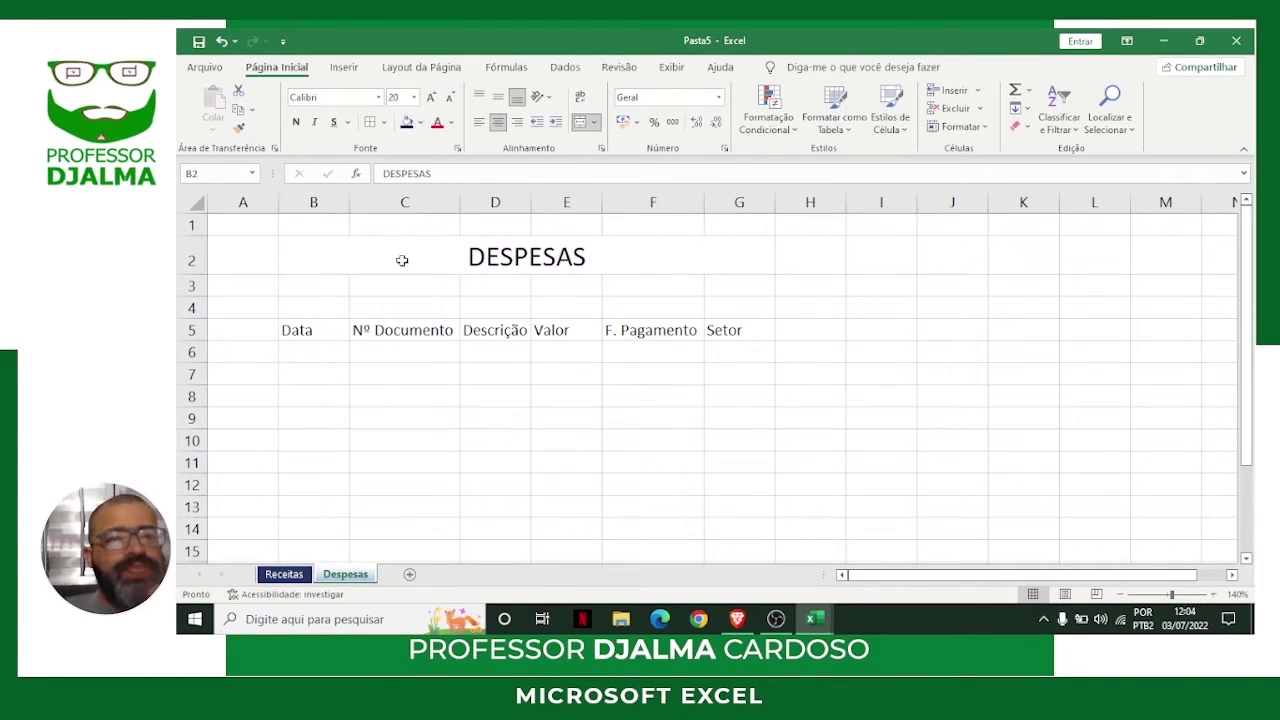
{"action": "left_click", "coordinate": [296, 122]}
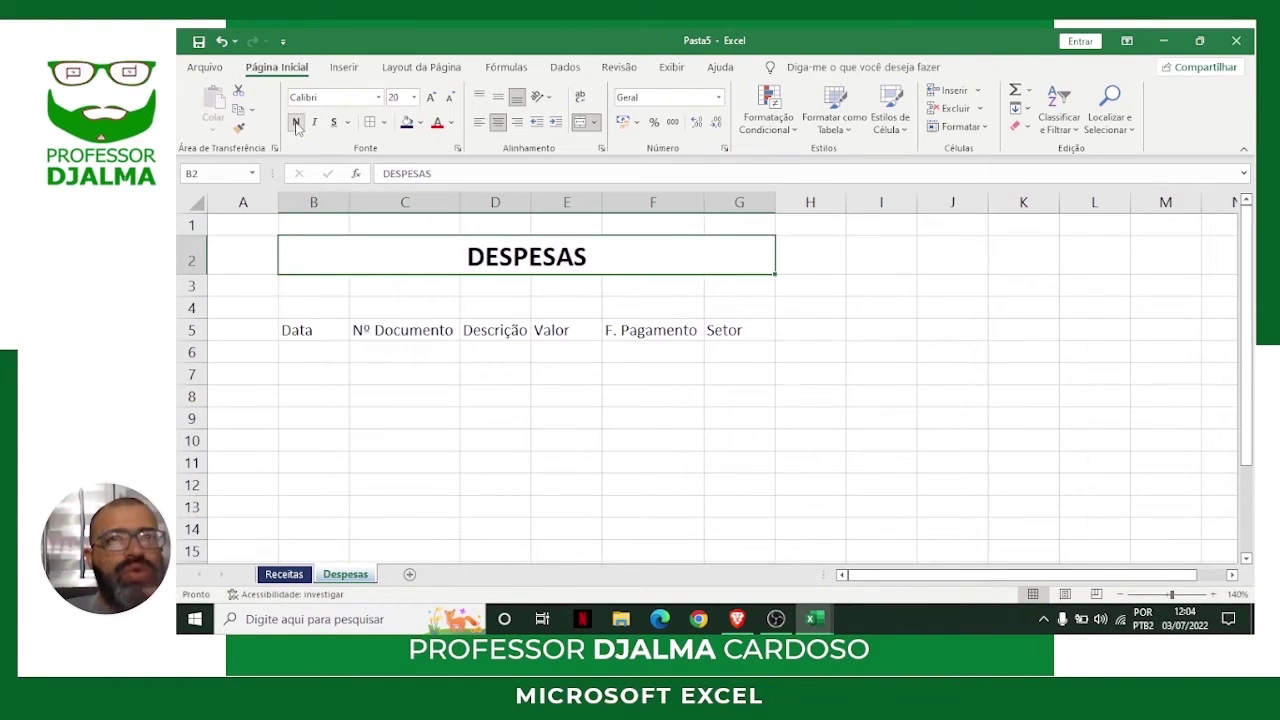
{"action": "left_click", "coordinate": [386, 123]}
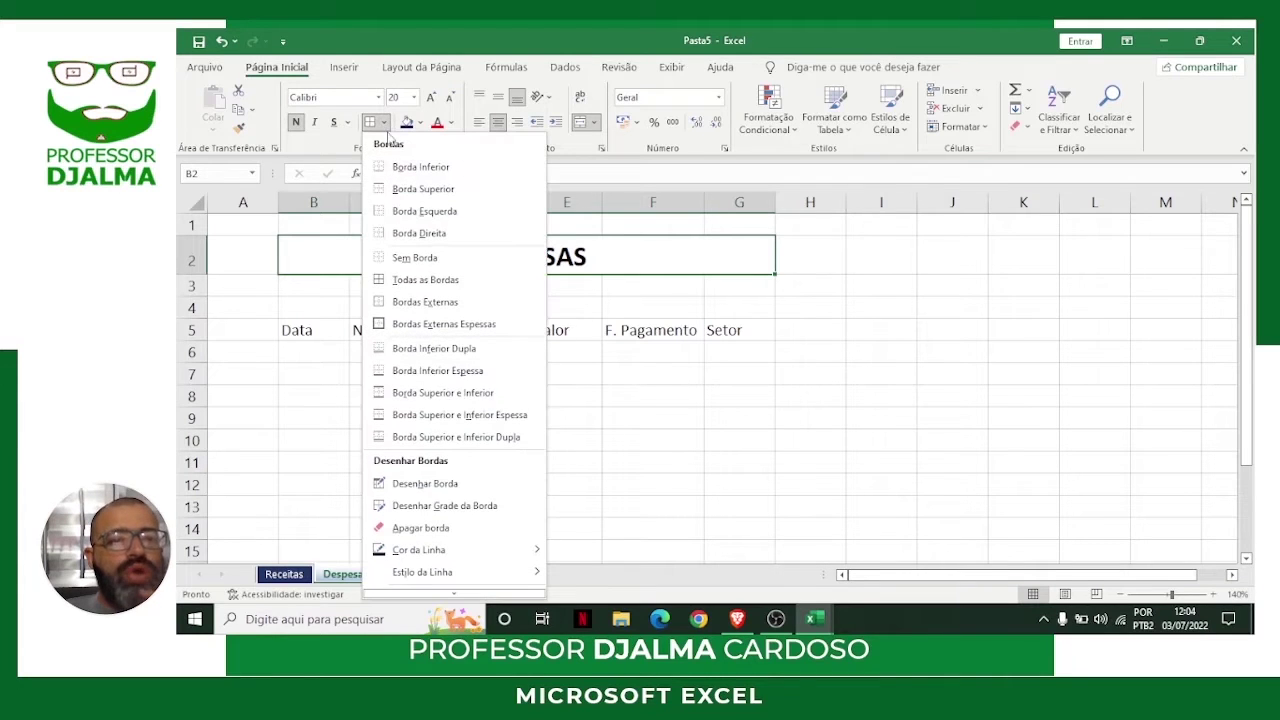
{"action": "left_click", "coordinate": [417, 280]}
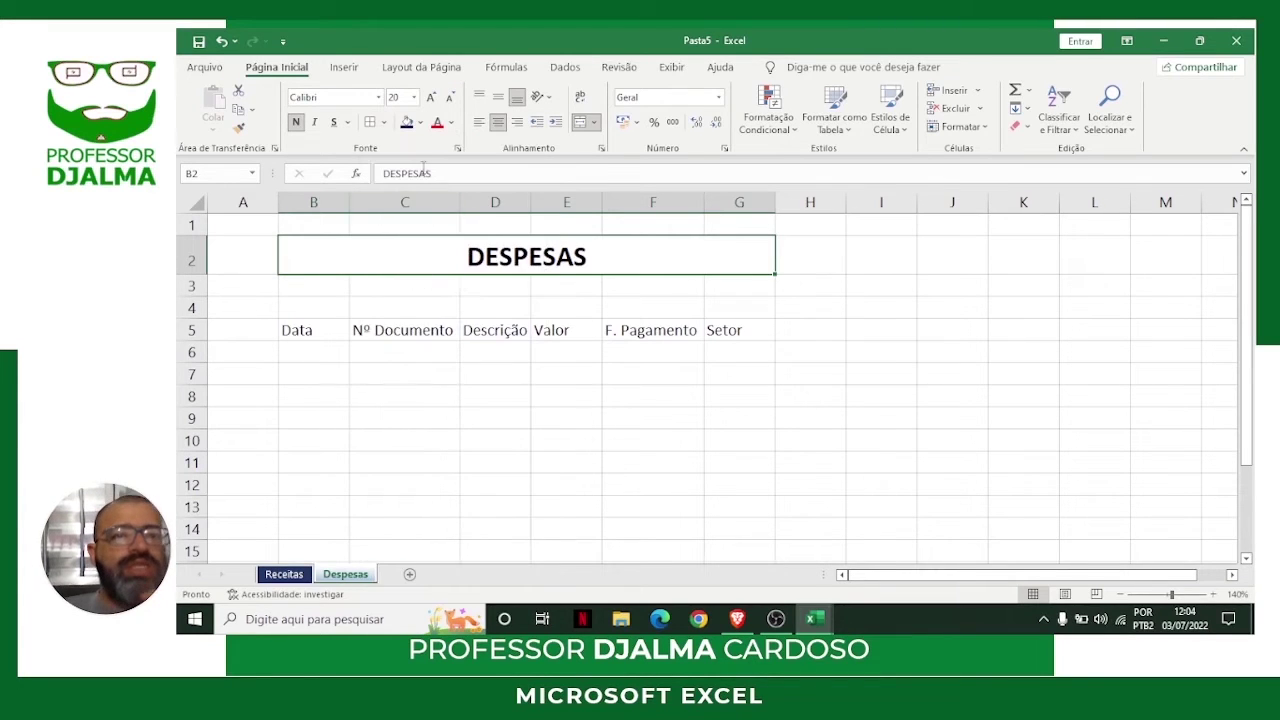
Fill the DESPESAS title cell with the darkest blue theme color and make its text white.
{"action": "left_click", "coordinate": [421, 122]}
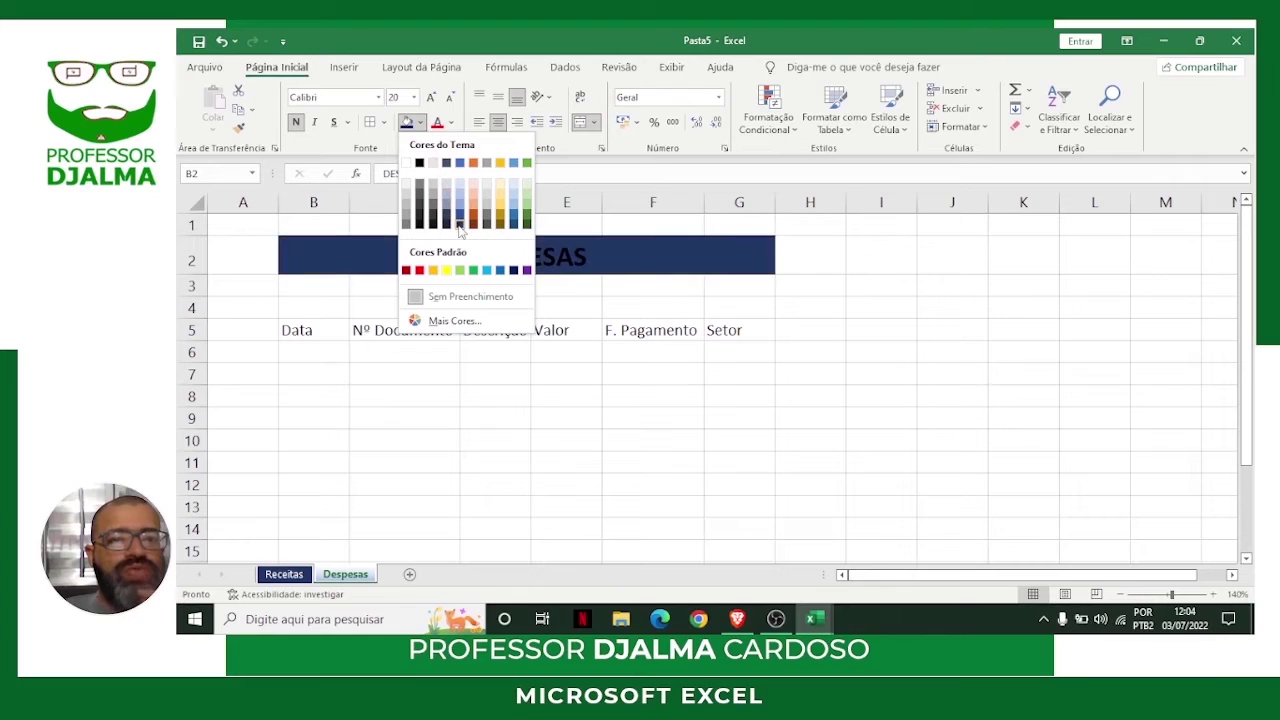
{"action": "left_click", "coordinate": [460, 225]}
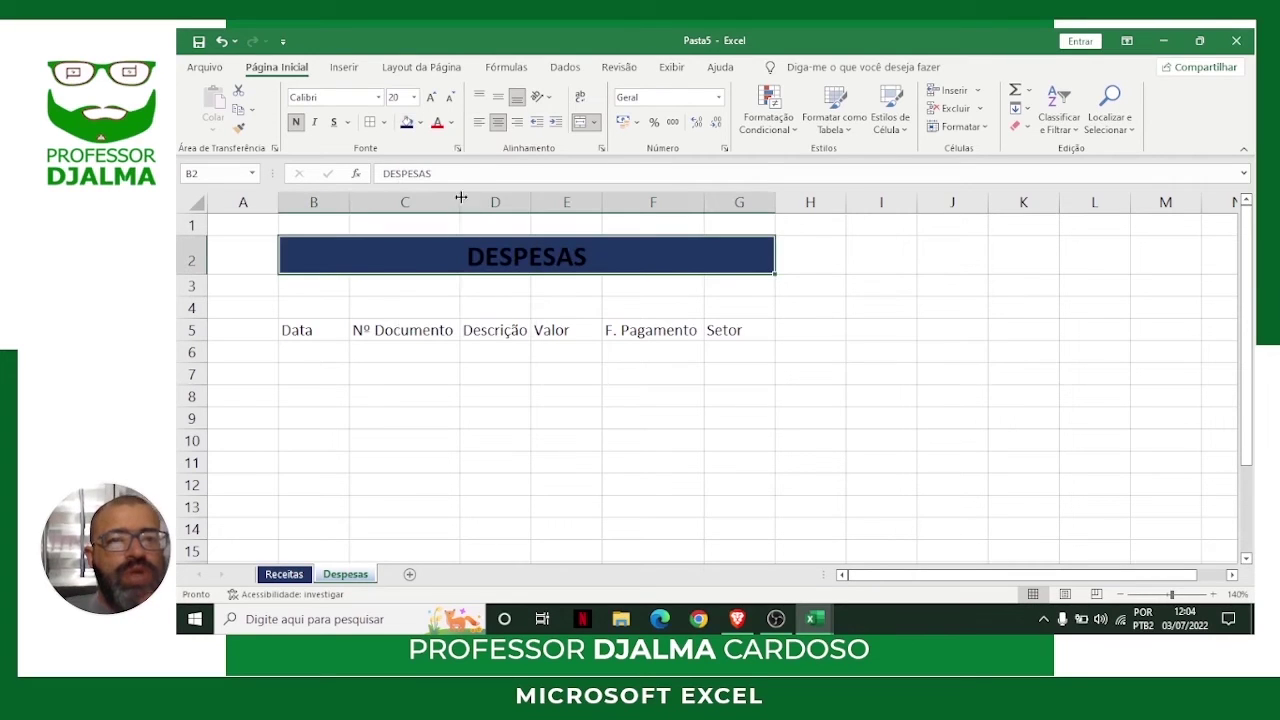
{"action": "left_click", "coordinate": [452, 123]}
{"action": "left_click", "coordinate": [448, 181]}
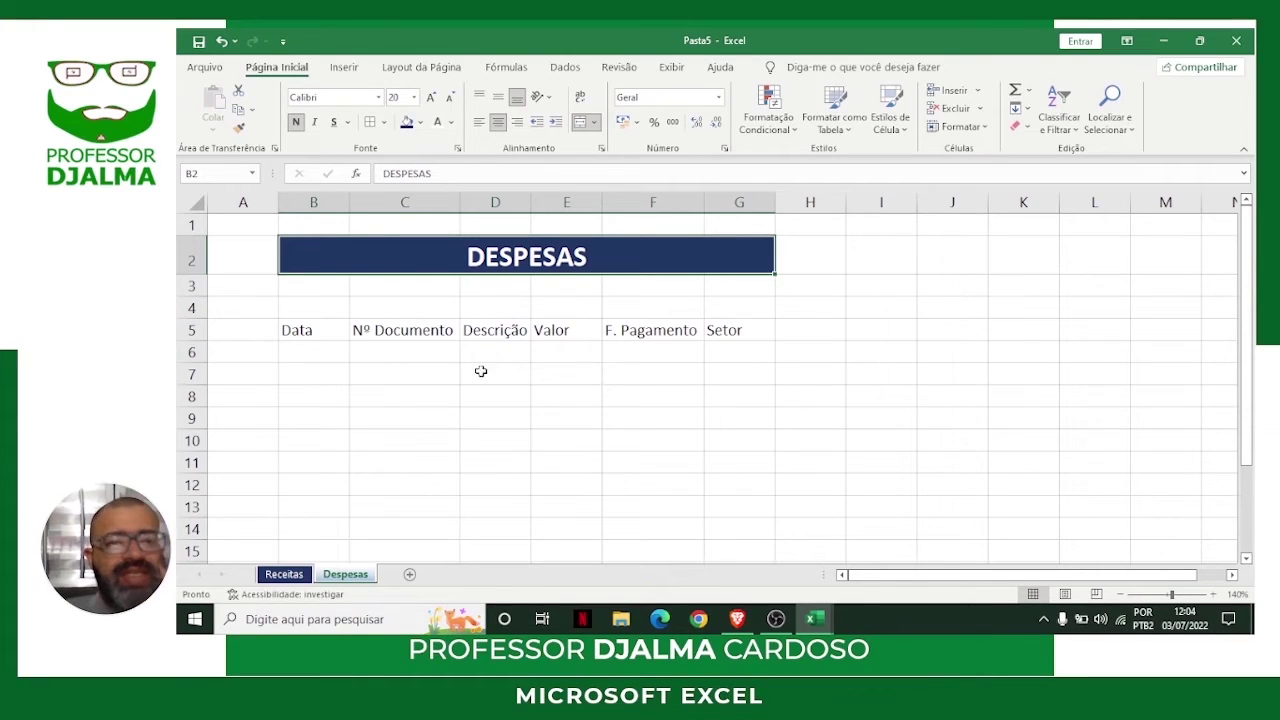
{"action": "left_click_drag", "start_coordinate": [303, 332], "coordinate": [731, 330]}
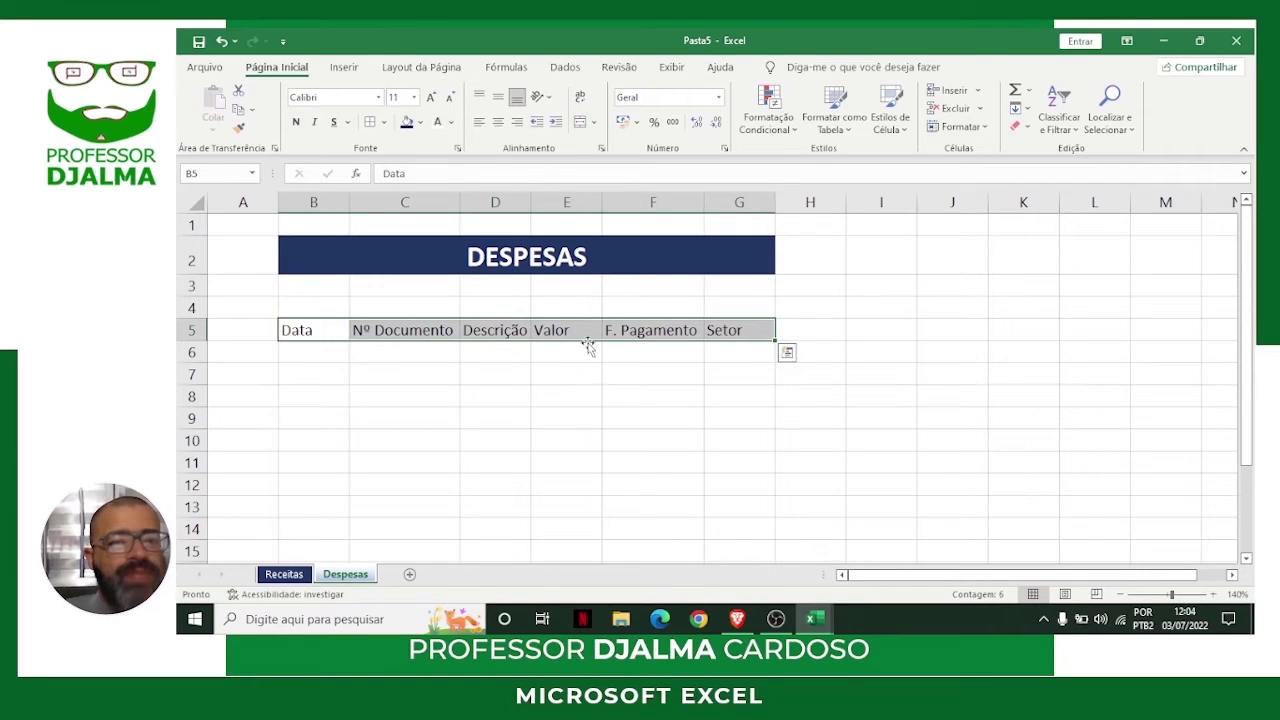
{"action": "left_click_drag", "start_coordinate": [300, 328], "coordinate": [722, 331]}
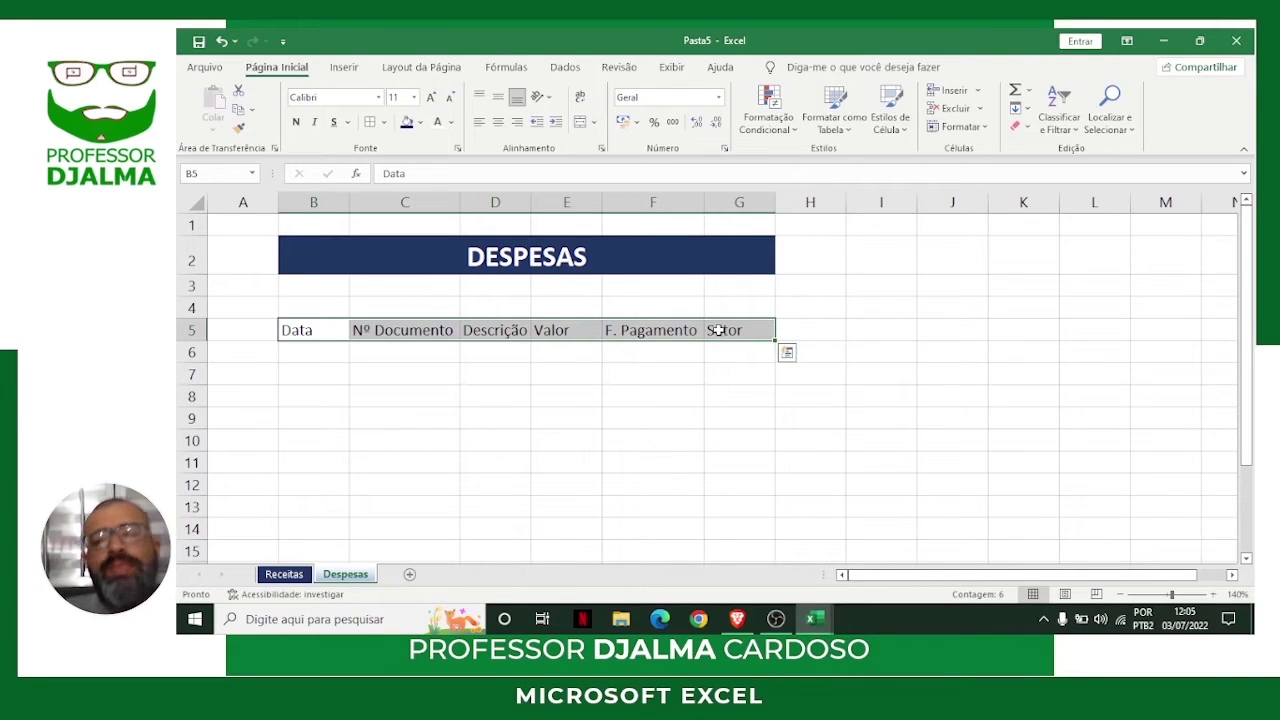
{"action": "left_click", "coordinate": [625, 374]}
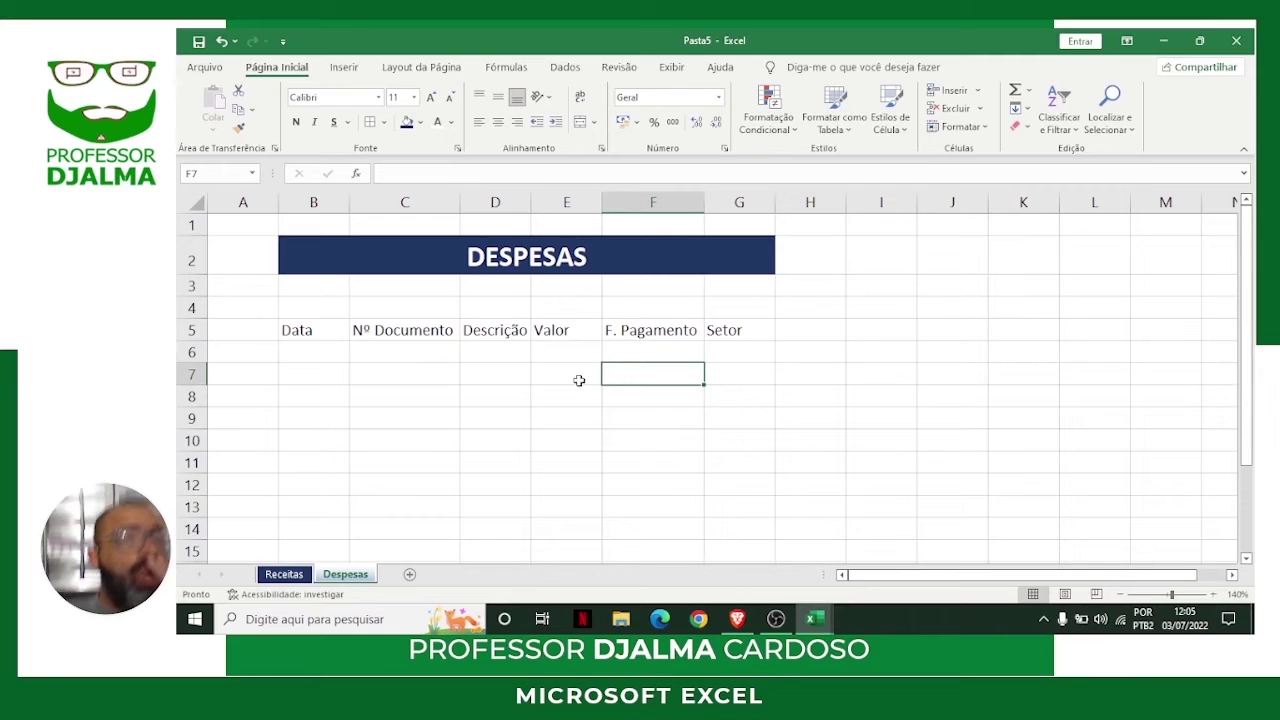
{"action": "left_click_drag", "start_coordinate": [303, 331], "coordinate": [729, 349]}
{"action": "left_click", "coordinate": [337, 384]}
{"action": "left_click_drag", "start_coordinate": [318, 331], "coordinate": [748, 345]}
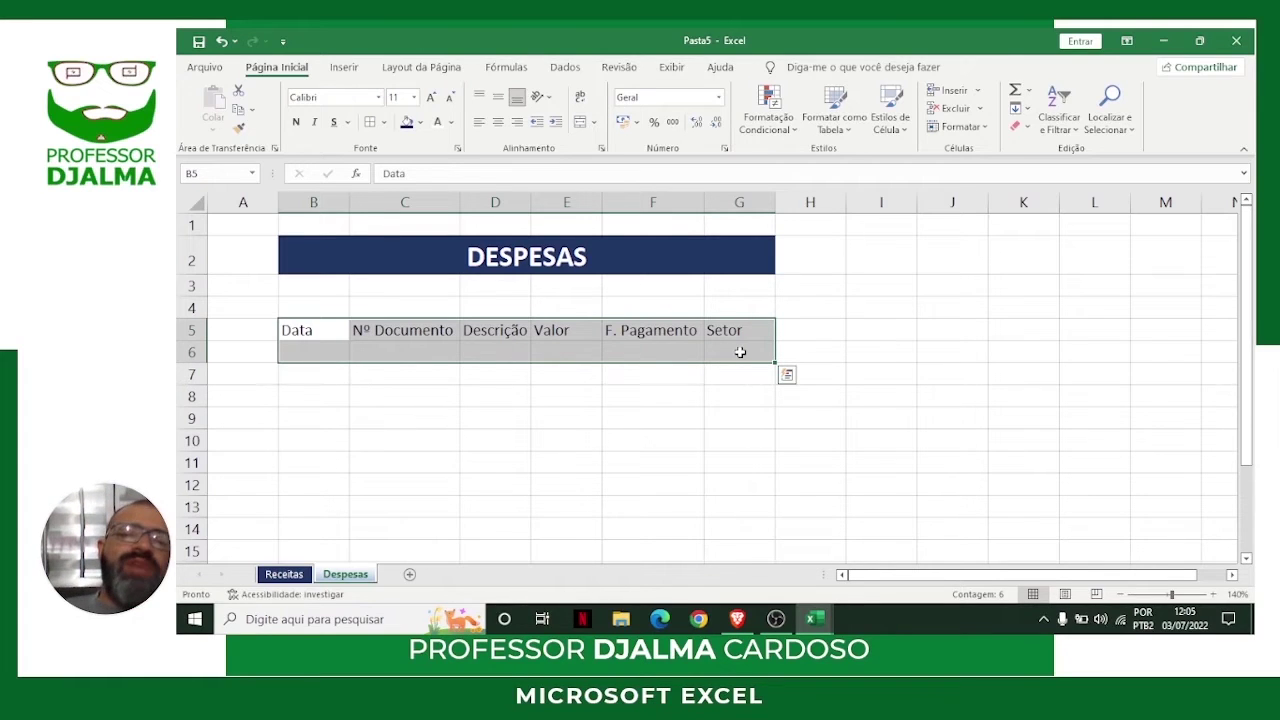
{"action": "left_click", "coordinate": [612, 413]}
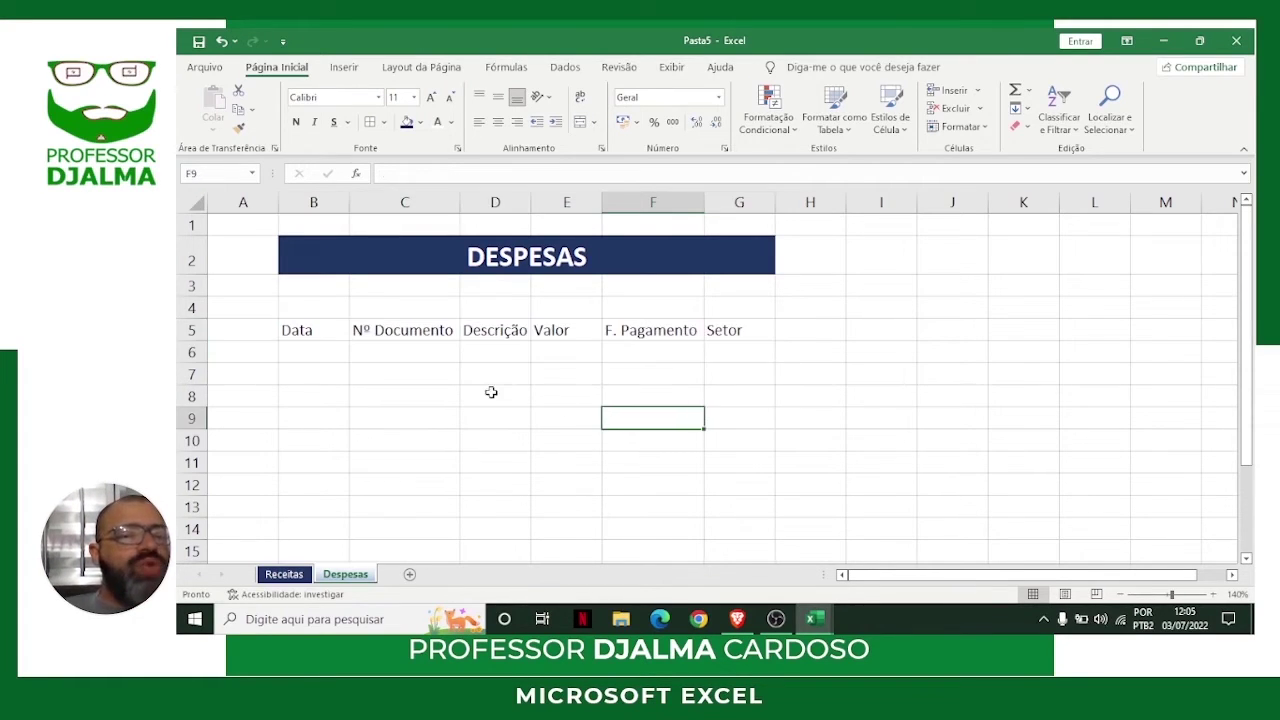
Convert the range B5:G6 into a table, using its first row as headers.
{"action": "left_click", "coordinate": [311, 332]}
{"action": "left_click_drag", "start_coordinate": [339, 331], "coordinate": [706, 351]}
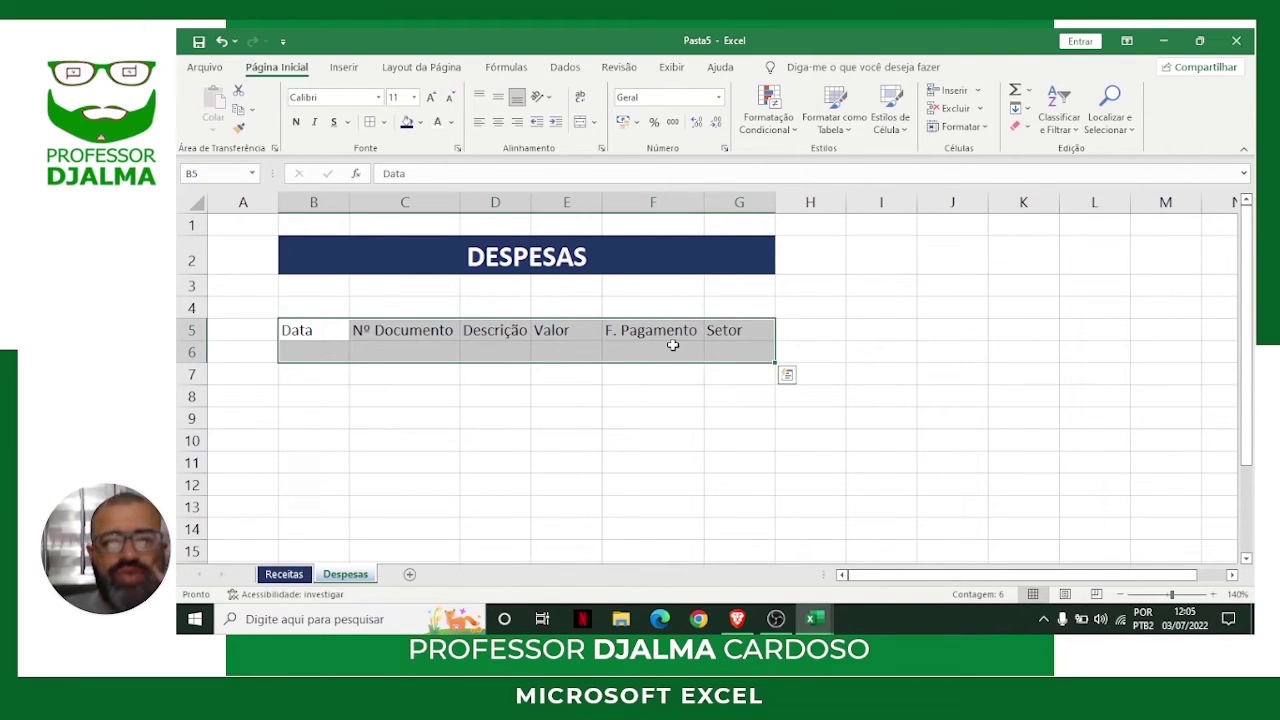
{"action": "left_click", "coordinate": [343, 67]}
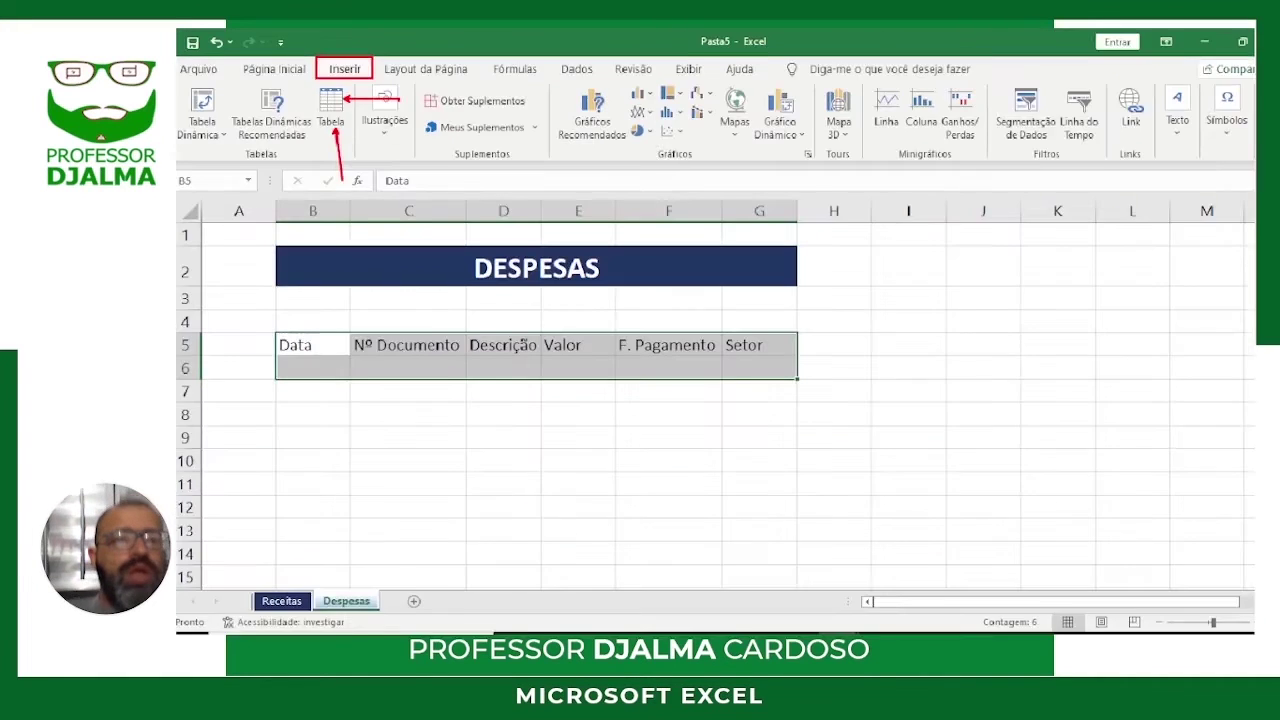
{"action": "left_click", "coordinate": [331, 104]}
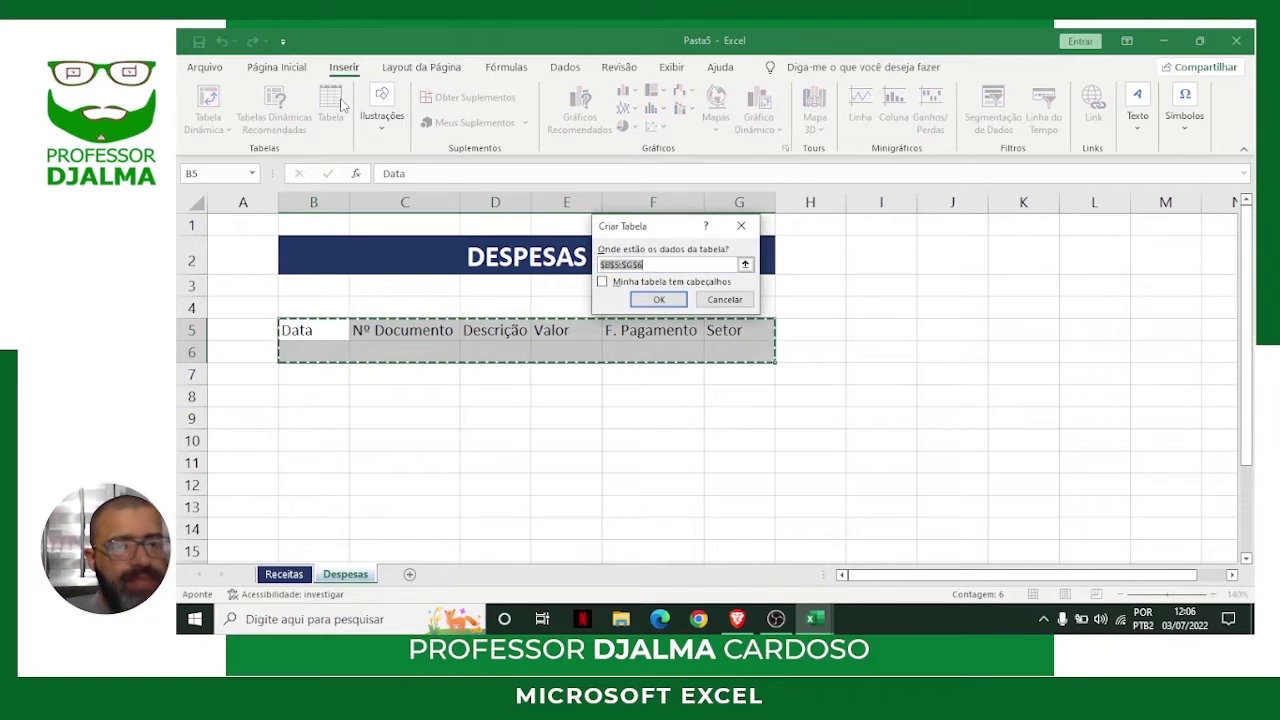
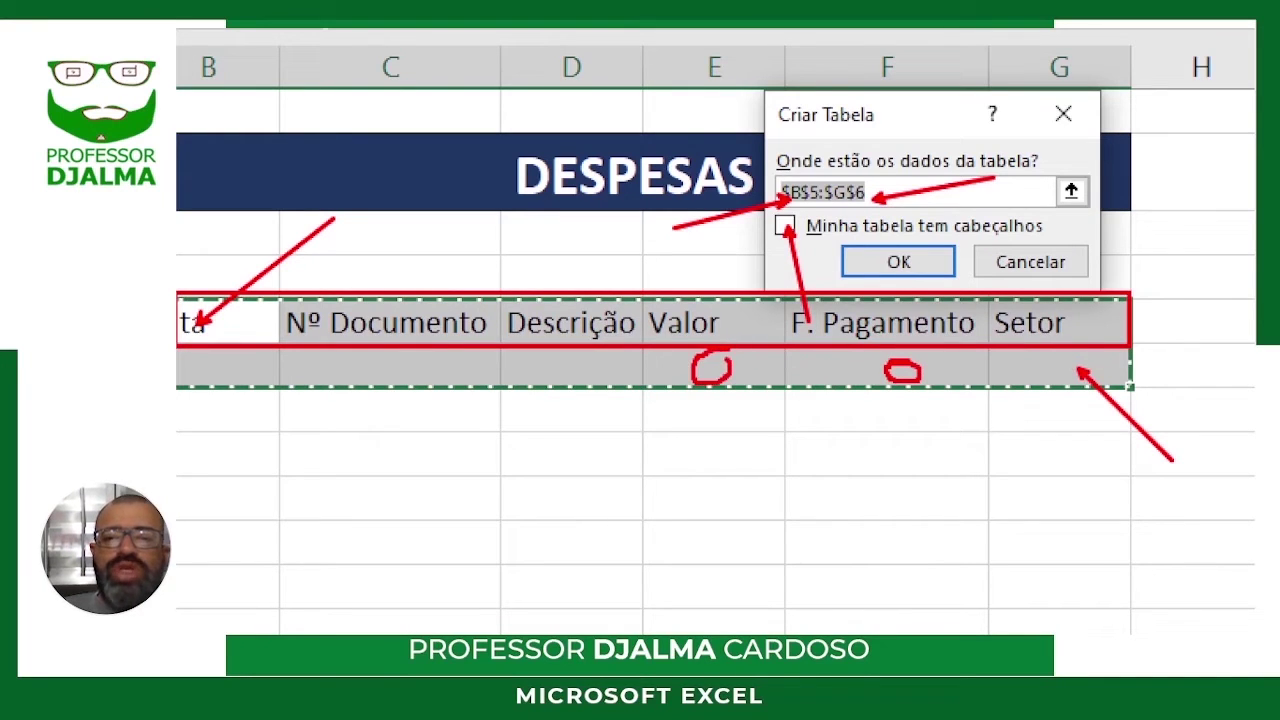
{"action": "mouse_move", "coordinate": [545, 342]}
{"action": "left_mouse_down"}
{"action": "mouse_move", "coordinate": [538, 372]}
{"action": "mouse_move", "coordinate": [570, 350]}
{"action": "left_mouse_up"}
{"action": "mouse_move", "coordinate": [441, 342]}
{"action": "left_mouse_down"}
{"action": "mouse_move", "coordinate": [400, 396]}
{"action": "mouse_move", "coordinate": [396, 362]}
{"action": "left_mouse_up"}
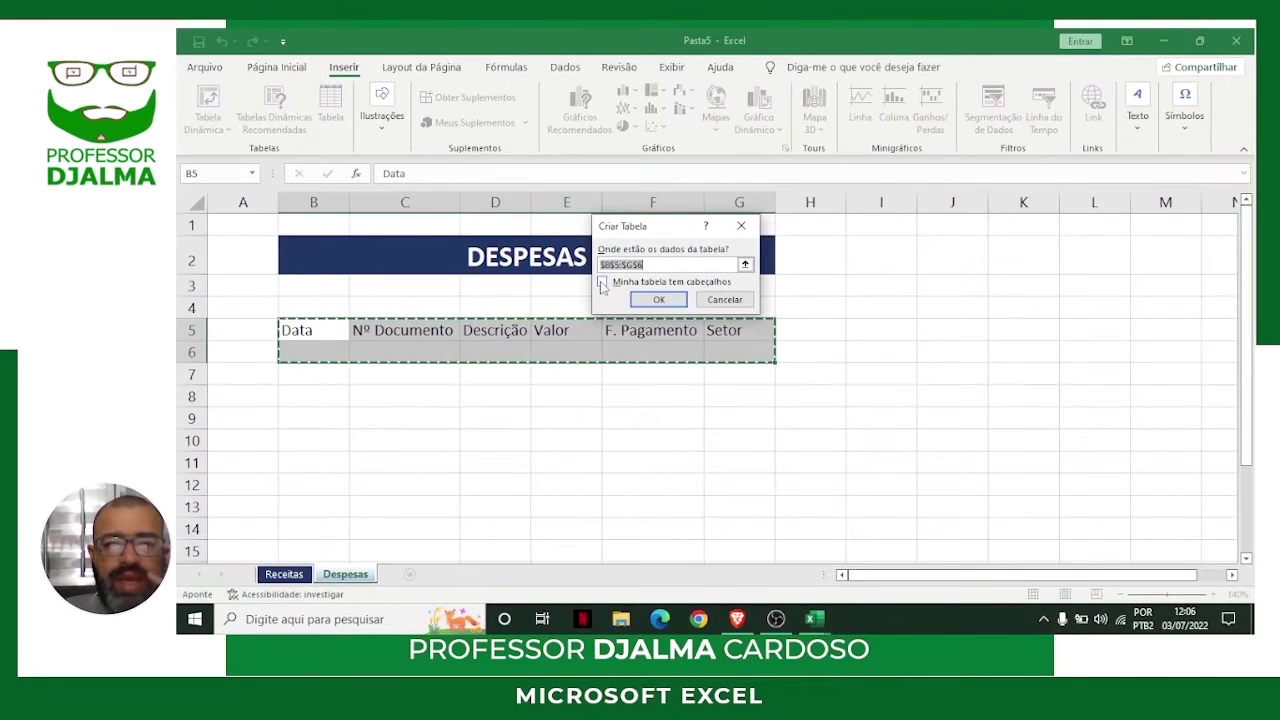
{"action": "left_click", "coordinate": [602, 283]}
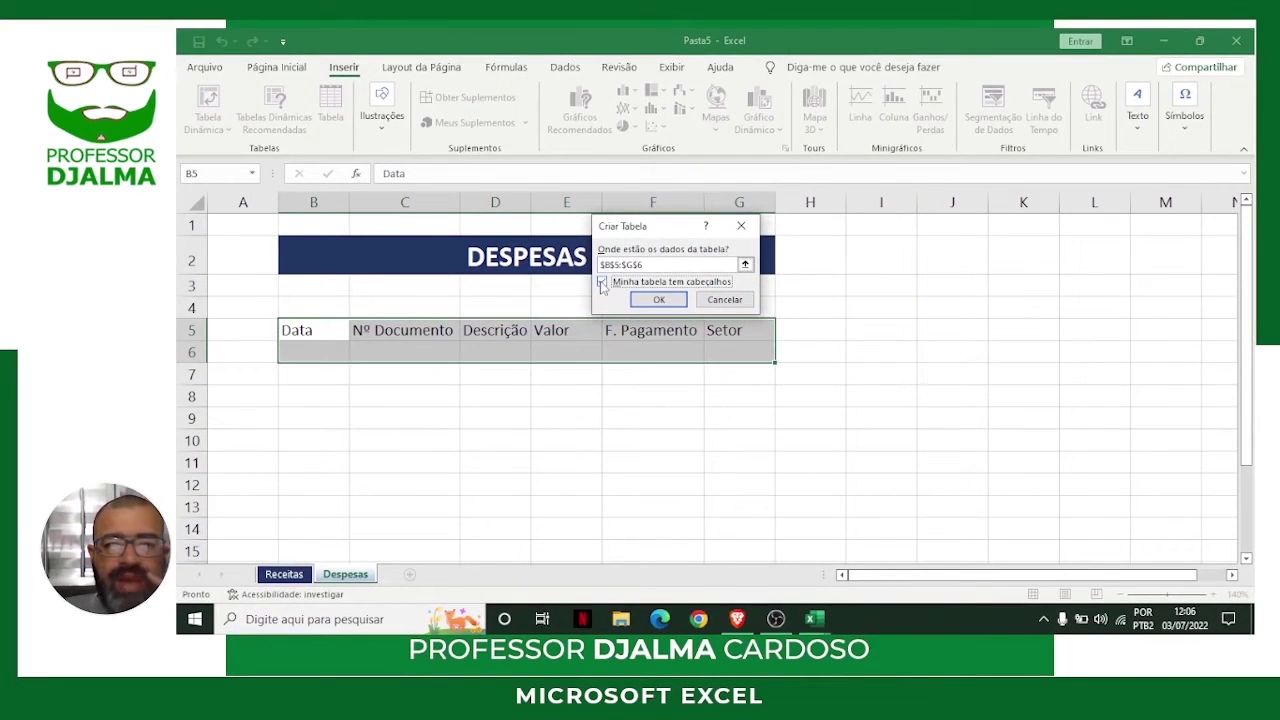
{"action": "left_click", "coordinate": [658, 299]}
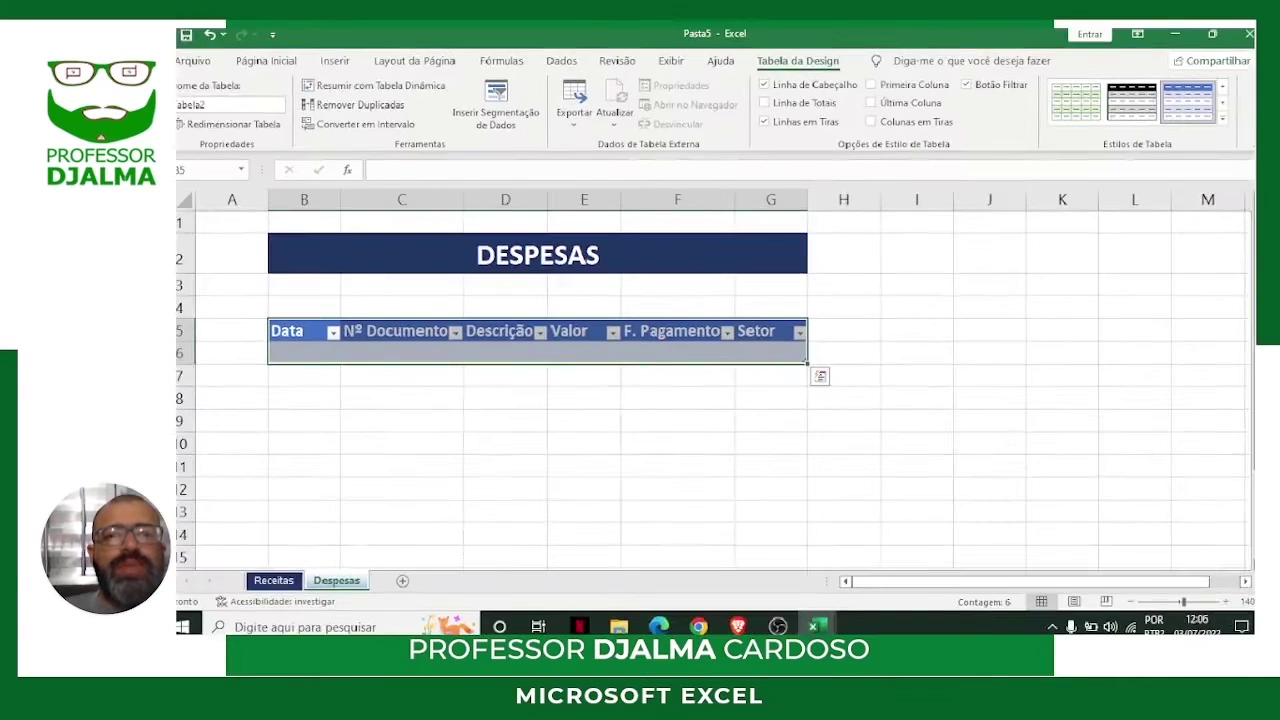
Remove the filter buttons from the new table's header row and name the table "despesas".
{"action": "left_click", "coordinate": [564, 67]}
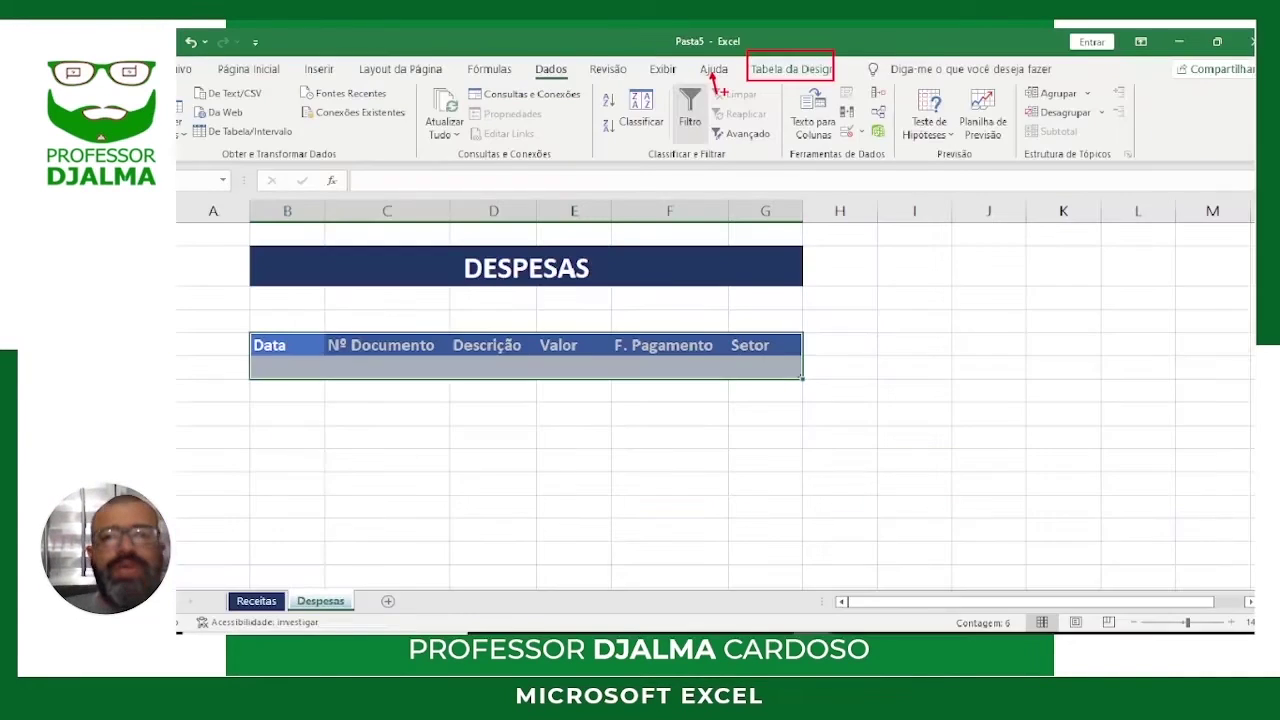
{"action": "left_click", "coordinate": [800, 69]}
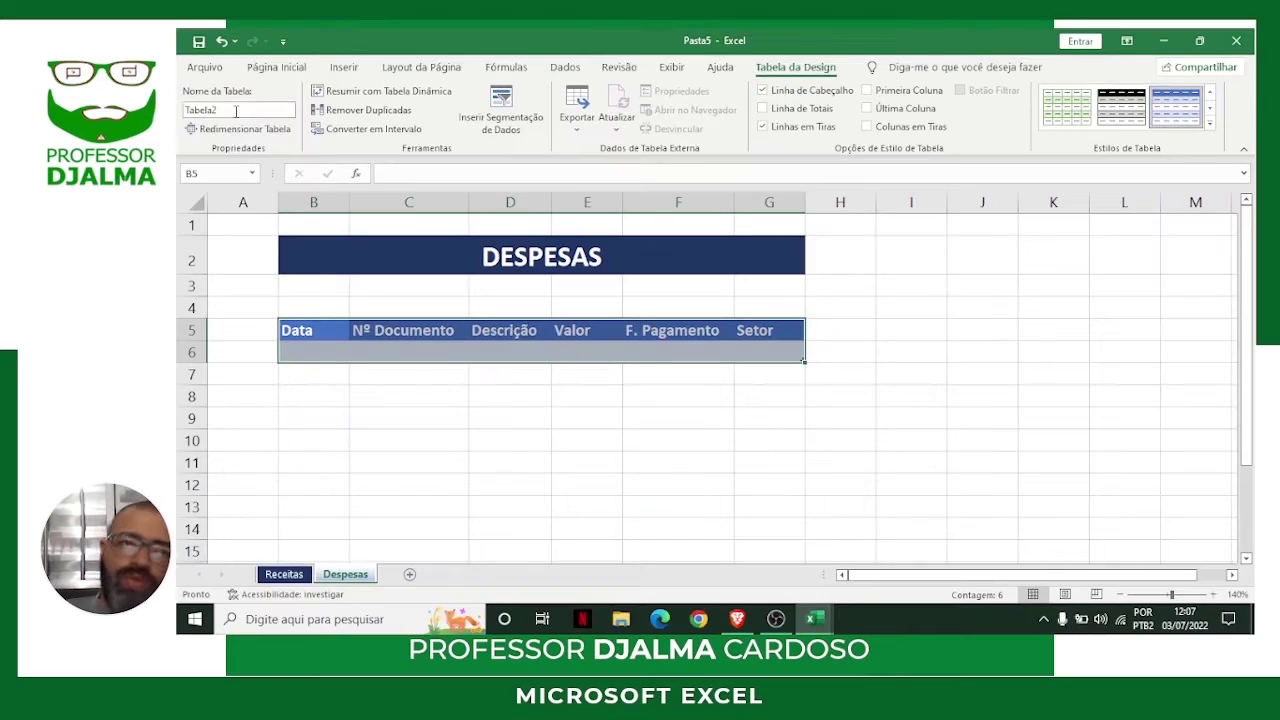
{"action": "left_click", "coordinate": [330, 172]}
{"action": "type", "text": "de"}
{"action": "key", "text": "Return"}
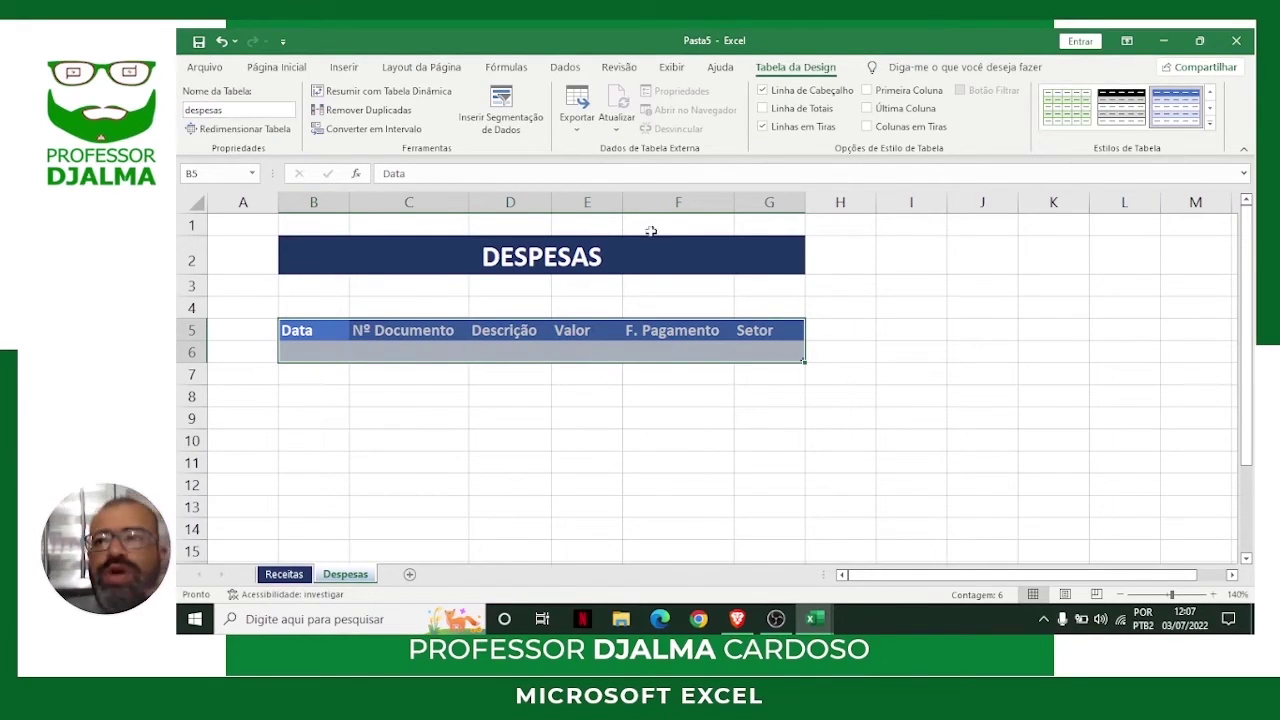
Apply the medium table style with a blue header and grey banded rows to the despesas table.
{"action": "left_click", "coordinate": [1210, 124]}
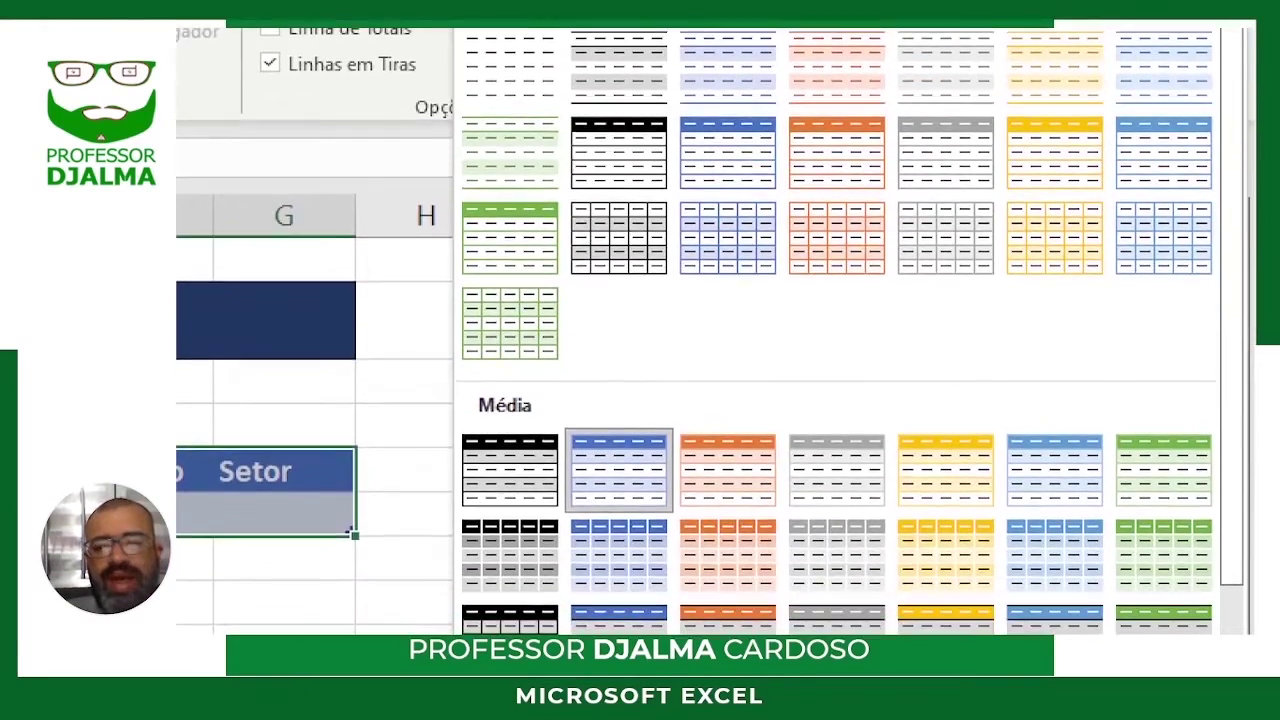
{"action": "left_click", "coordinate": [939, 333]}
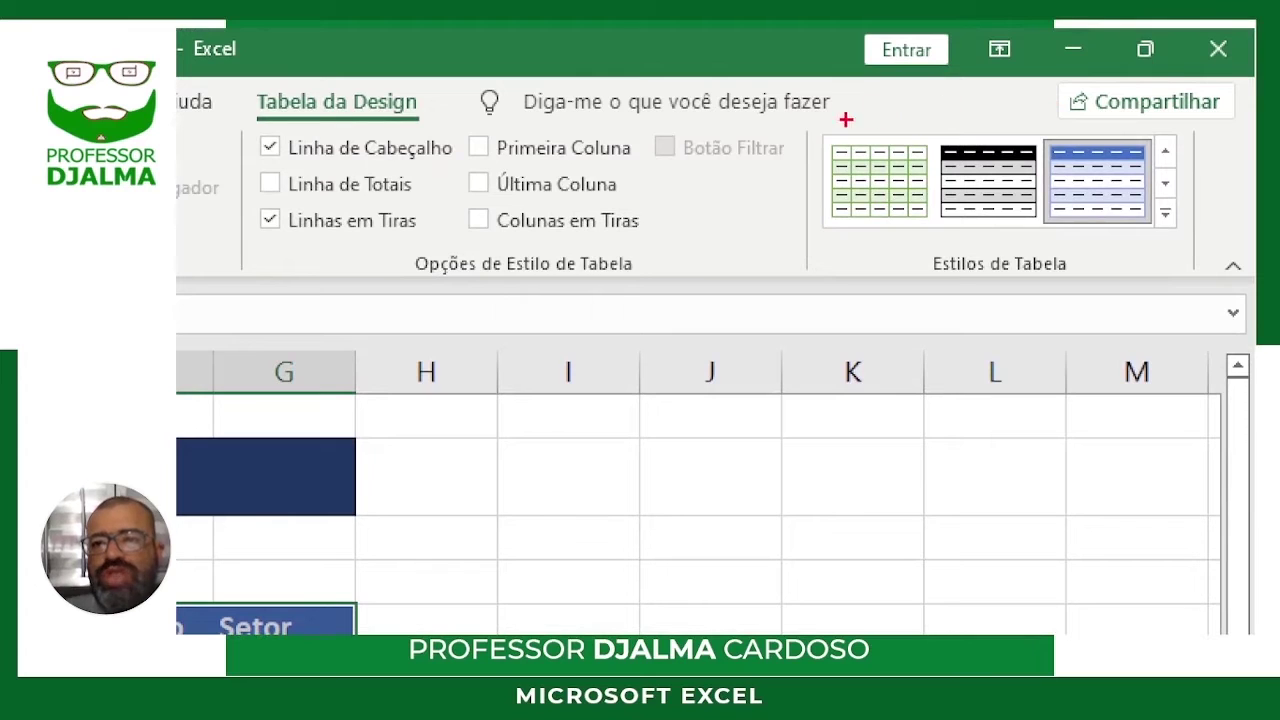
{"action": "mouse_move", "coordinate": [790, 125]}
{"action": "left_mouse_down"}
{"action": "mouse_move", "coordinate": [957, 240]}
{"action": "mouse_move", "coordinate": [1196, 283]}
{"action": "left_mouse_up"}
{"action": "left_click_drag", "start_coordinate": [1168, 230], "coordinate": [1198, 297]}
{"action": "left_click_drag", "start_coordinate": [1168, 210], "coordinate": [1216, 238]}
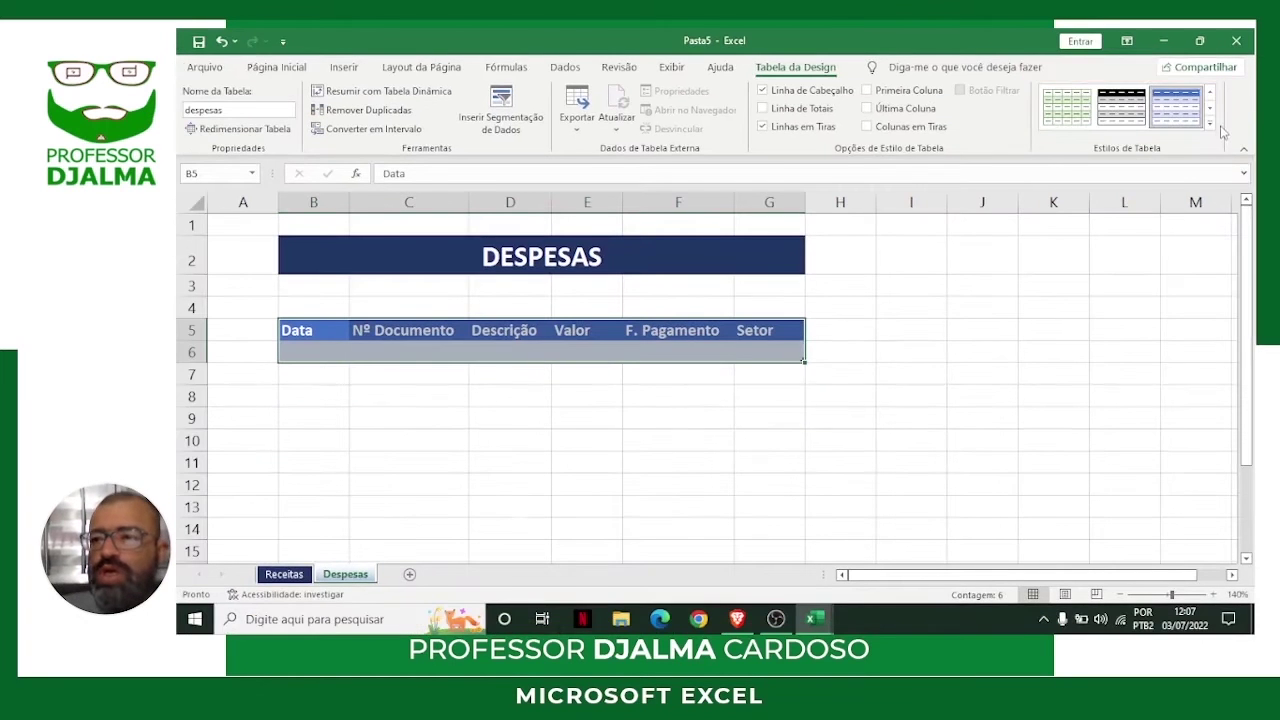
{"action": "left_click", "coordinate": [1165, 214]}
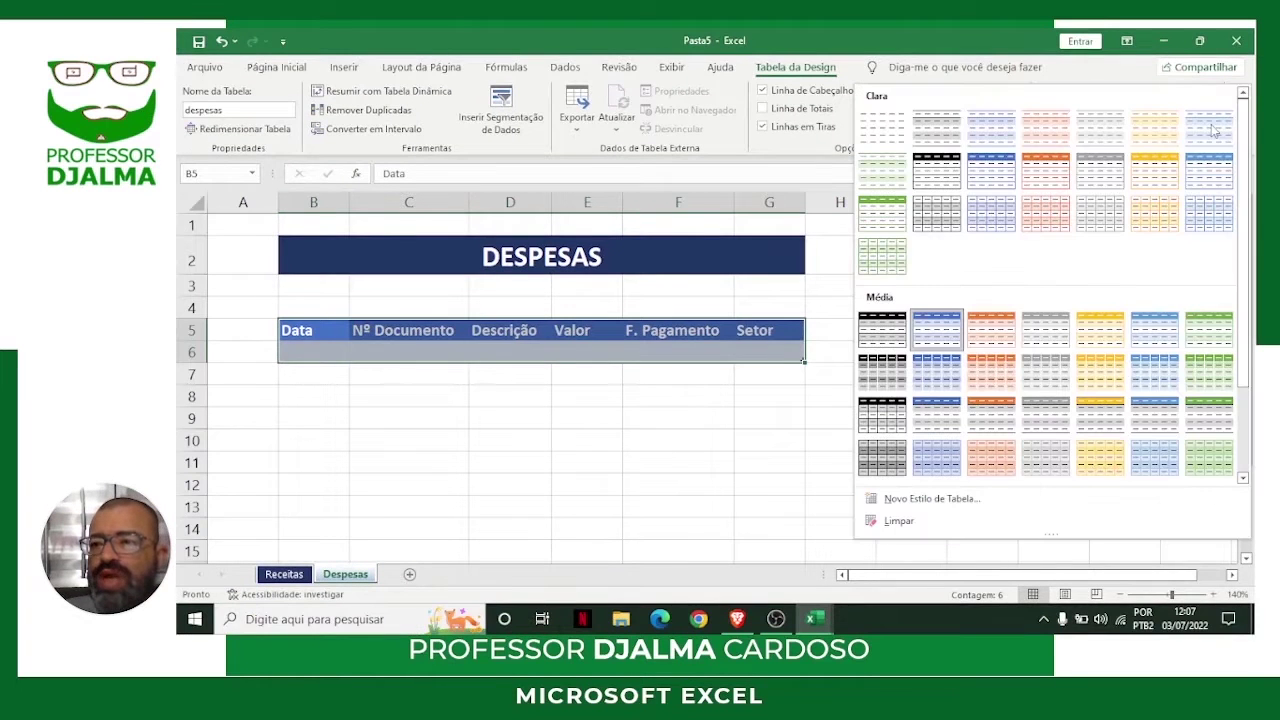
{"action": "left_click", "coordinate": [932, 422]}
Apply all borders to the despesas table range B5:G6.
{"action": "left_click", "coordinate": [285, 70]}
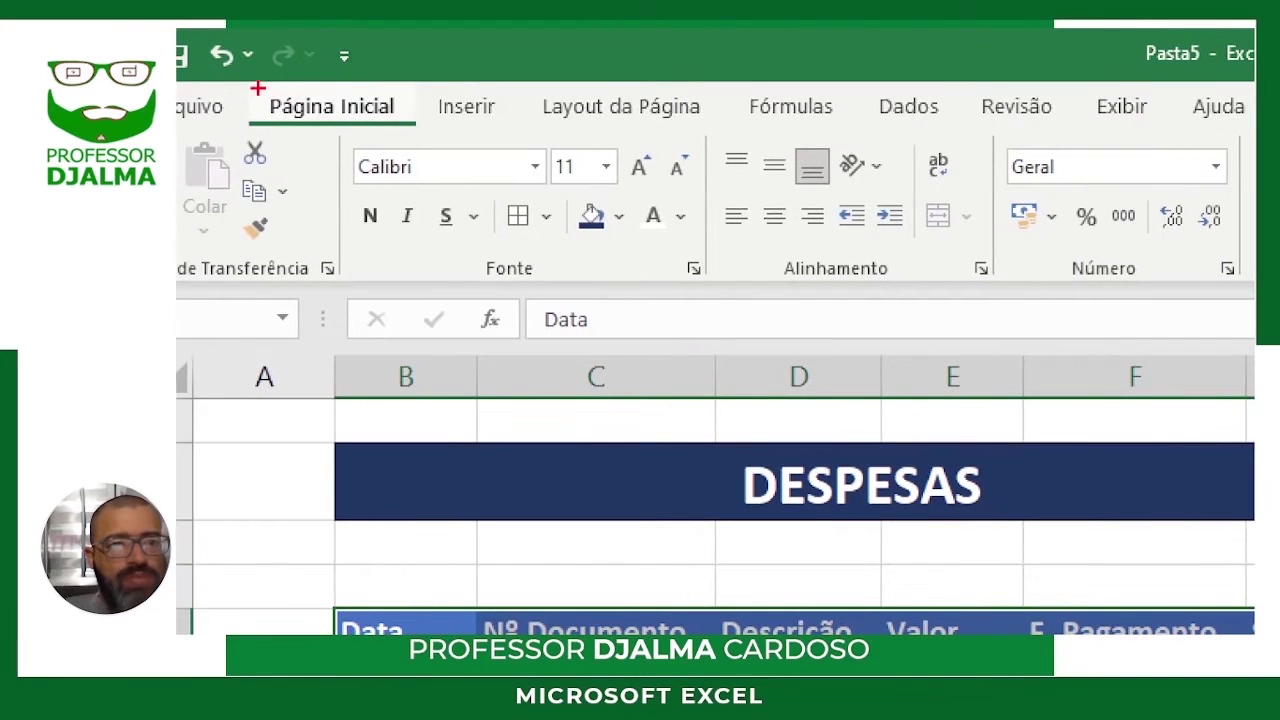
{"action": "left_click_drag", "start_coordinate": [244, 82], "coordinate": [430, 124]}
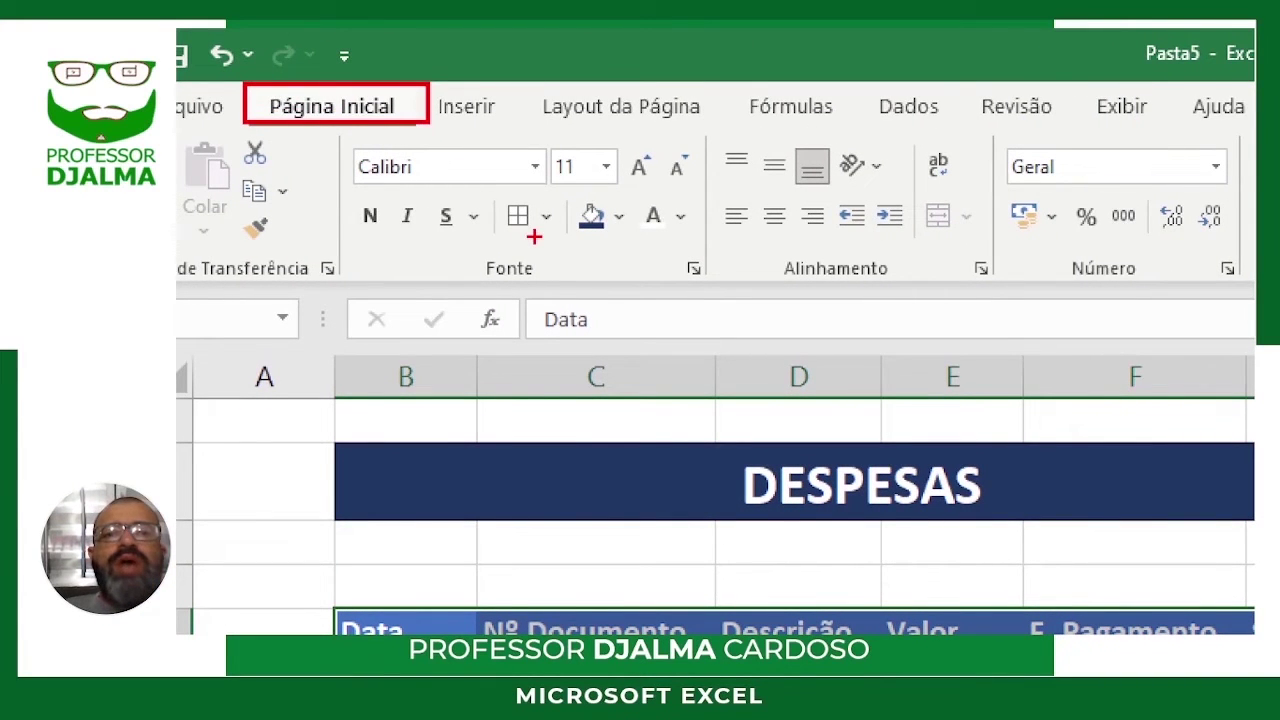
{"action": "left_click_drag", "start_coordinate": [529, 232], "coordinate": [607, 382]}
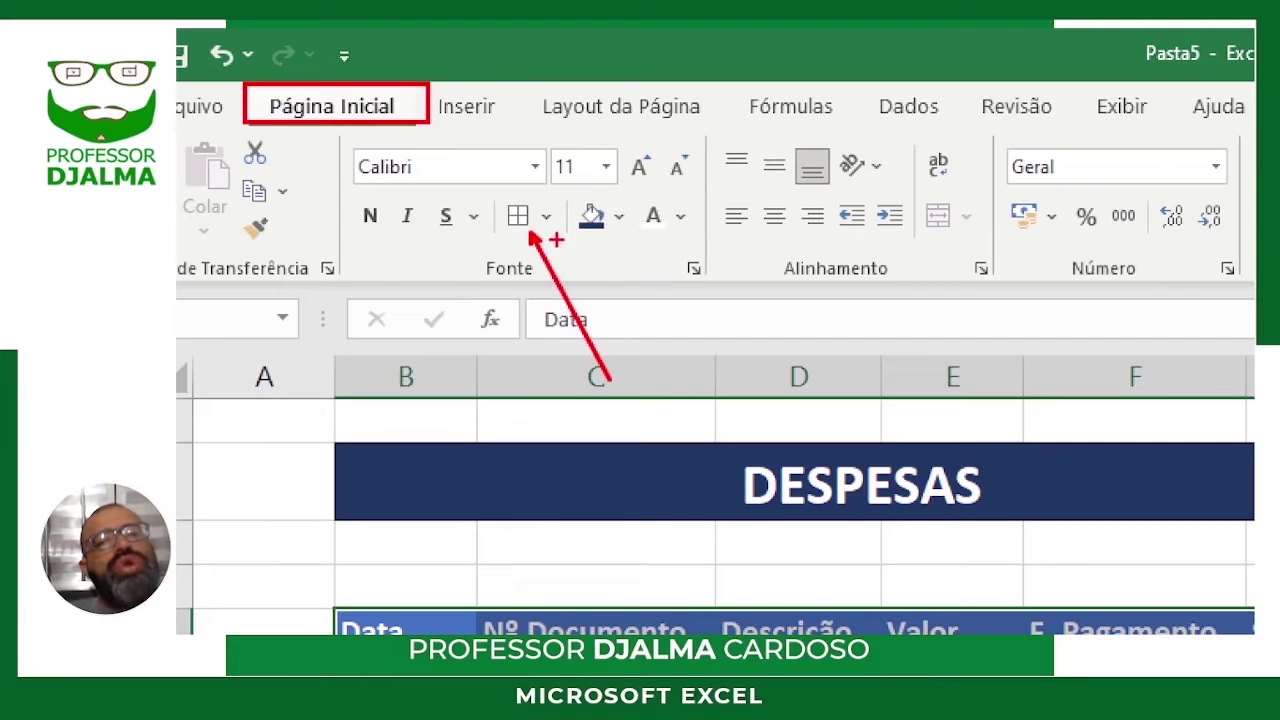
{"action": "left_click_drag", "start_coordinate": [518, 204], "coordinate": [525, 127]}
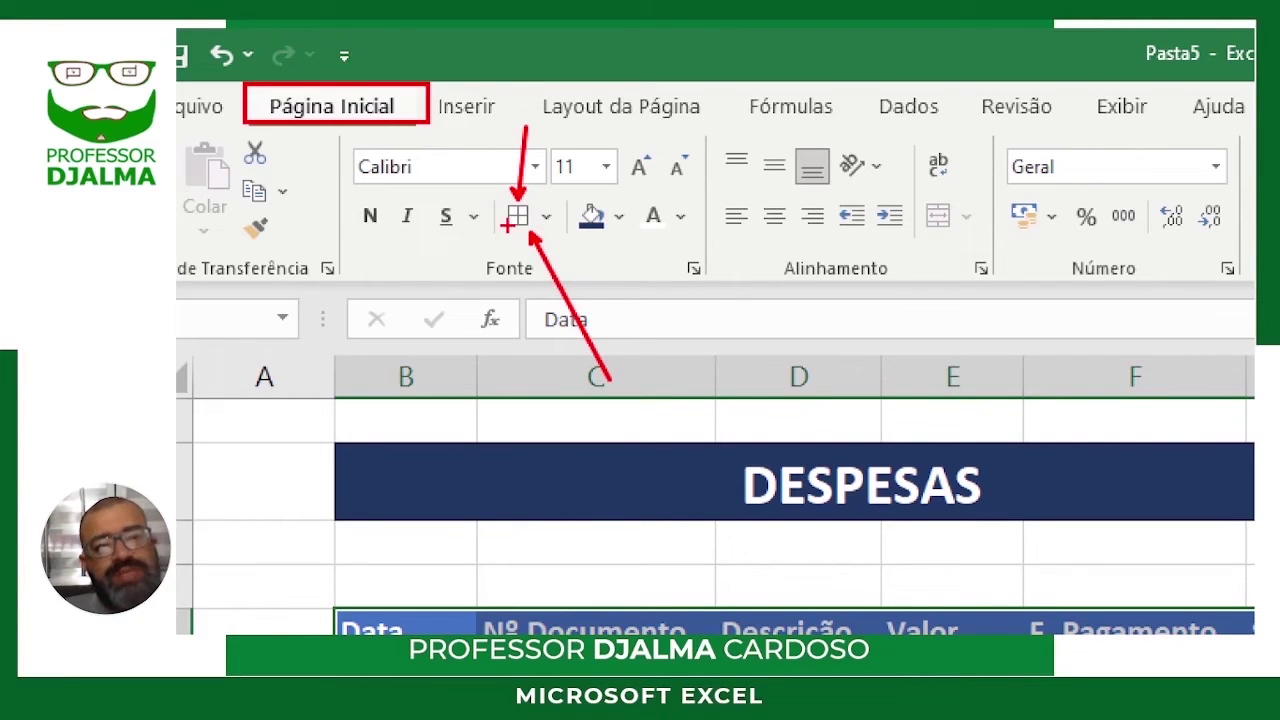
{"action": "left_click_drag", "start_coordinate": [508, 226], "coordinate": [431, 280]}
{"action": "left_click_drag", "start_coordinate": [529, 204], "coordinate": [617, 170]}
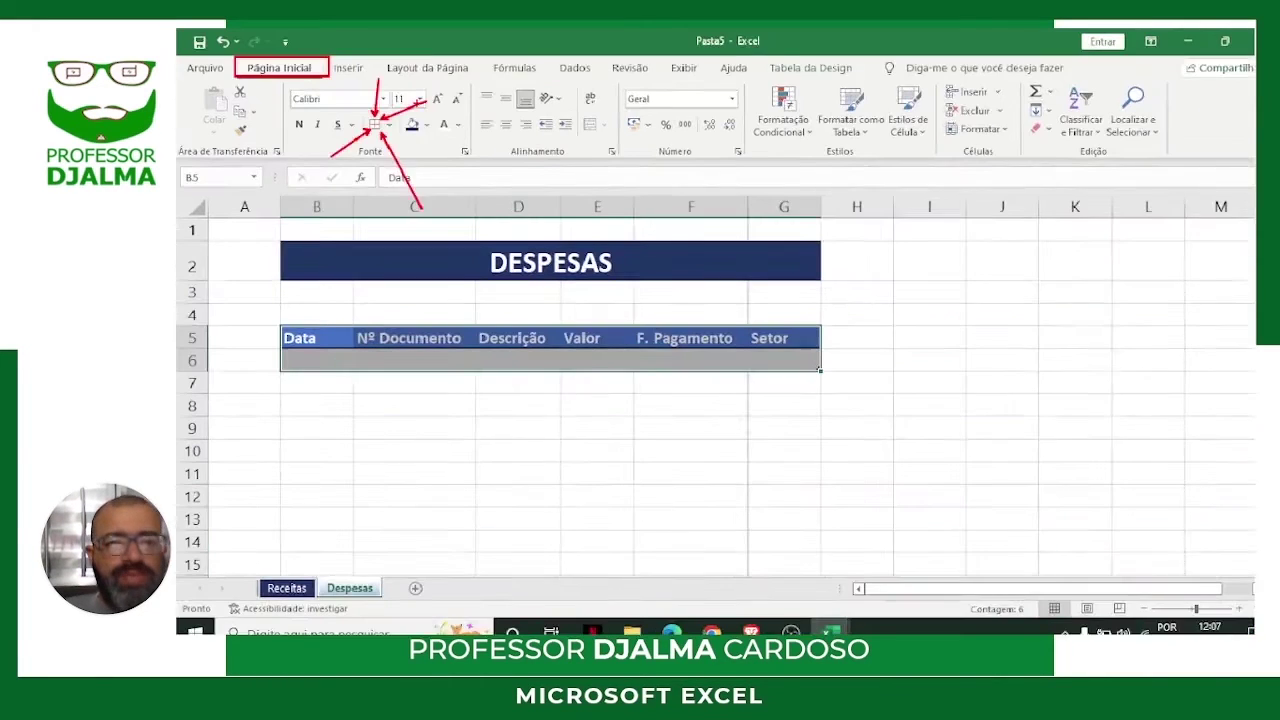
{"action": "left_click", "coordinate": [384, 122]}
{"action": "left_click", "coordinate": [417, 282]}
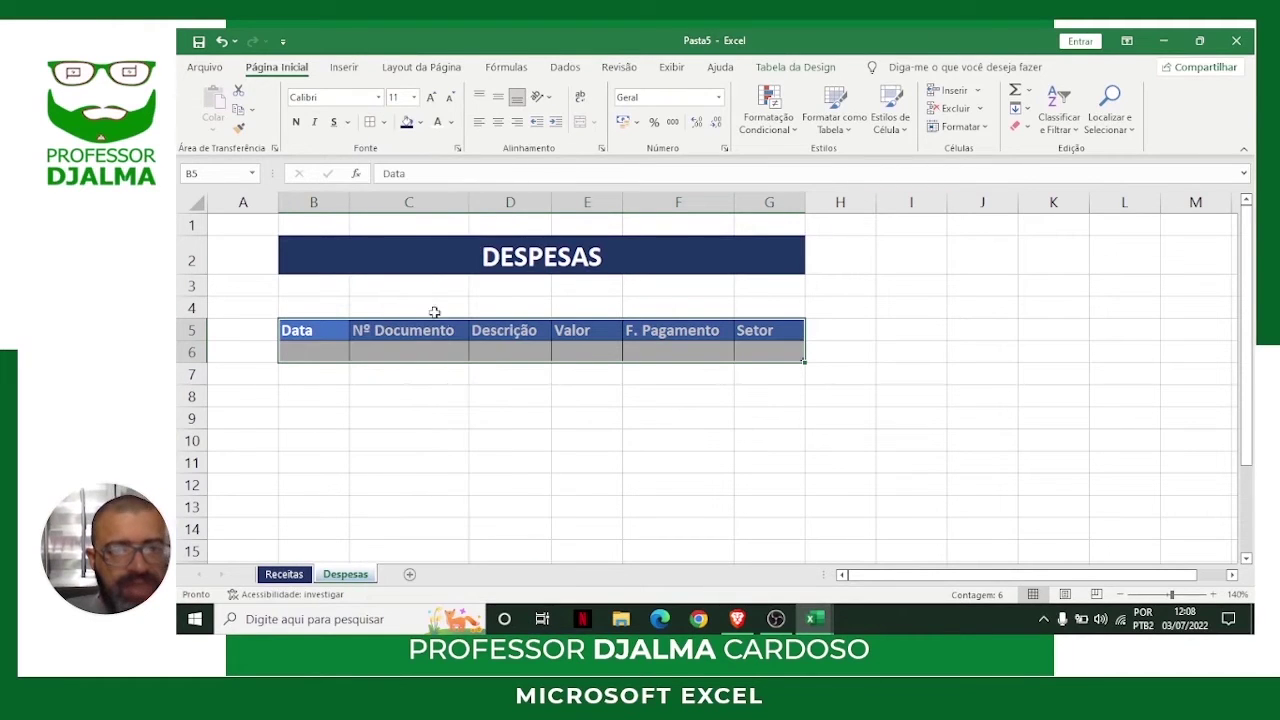
Center the header texts of the despesas table in B5:G5.
{"action": "left_click_drag", "start_coordinate": [302, 331], "coordinate": [752, 333]}
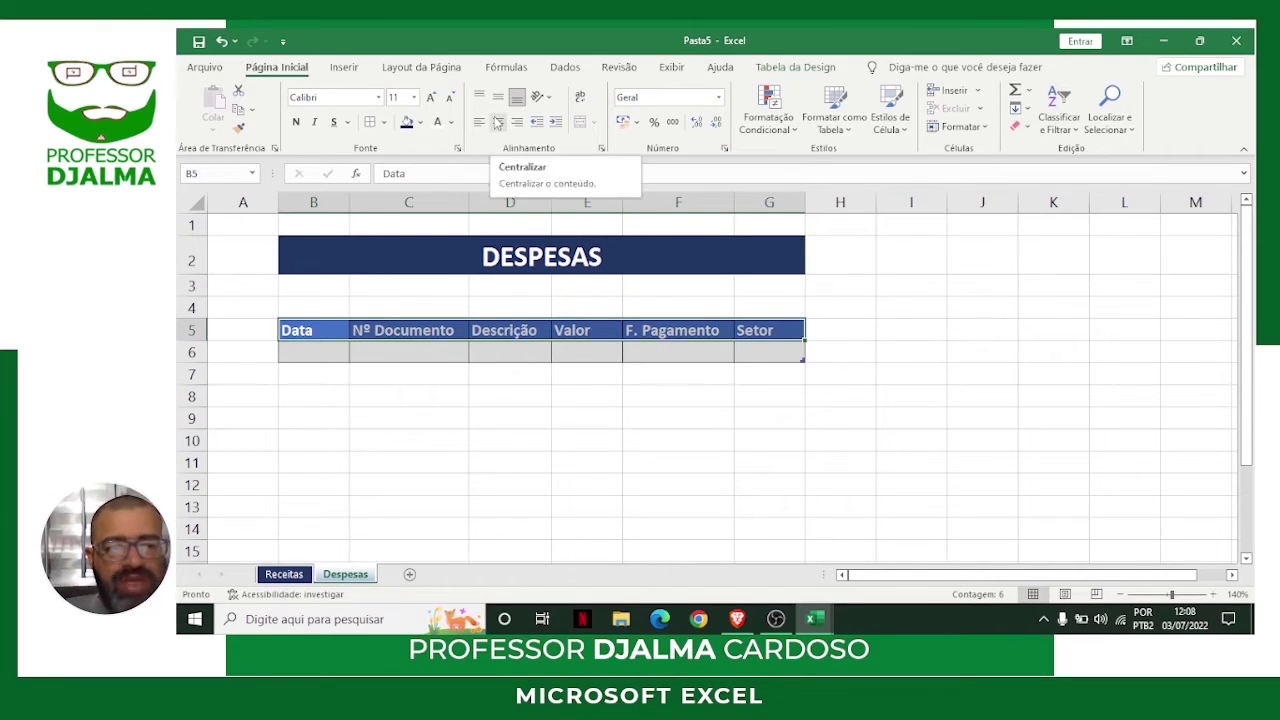
{"action": "left_click", "coordinate": [497, 121]}
{"action": "left_click", "coordinate": [618, 484]}
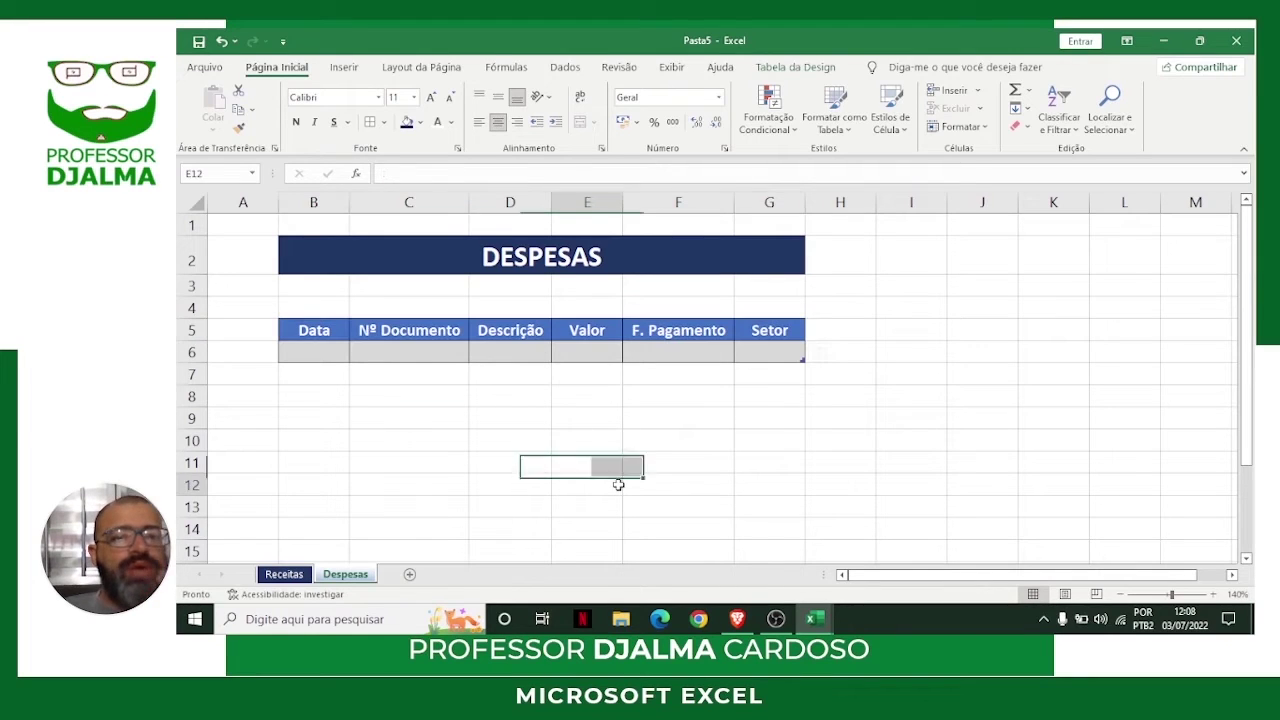
Apply the Accounting number format to the whole Valor column and widen the Descrição column to roughly three times its width.
{"action": "left_click", "coordinate": [581, 201]}
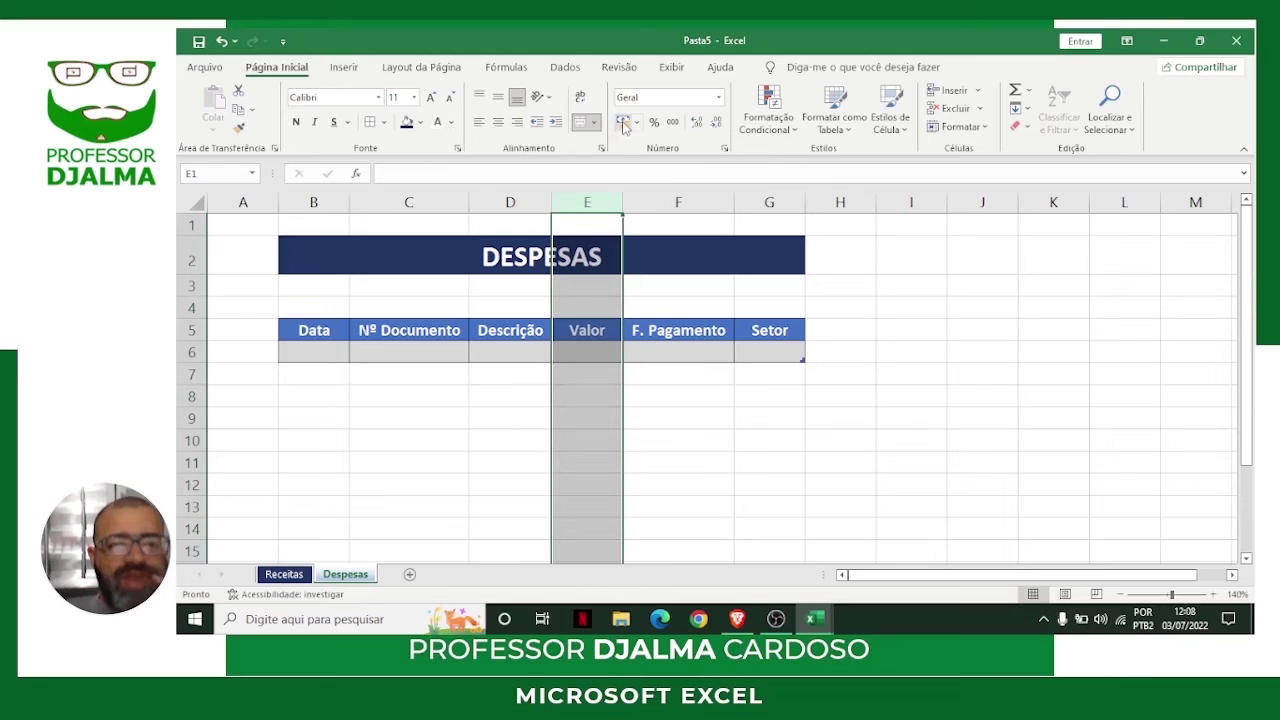
{"action": "left_click", "coordinate": [408, 440]}
{"action": "left_click_drag", "start_coordinate": [551, 205], "coordinate": [768, 203]}
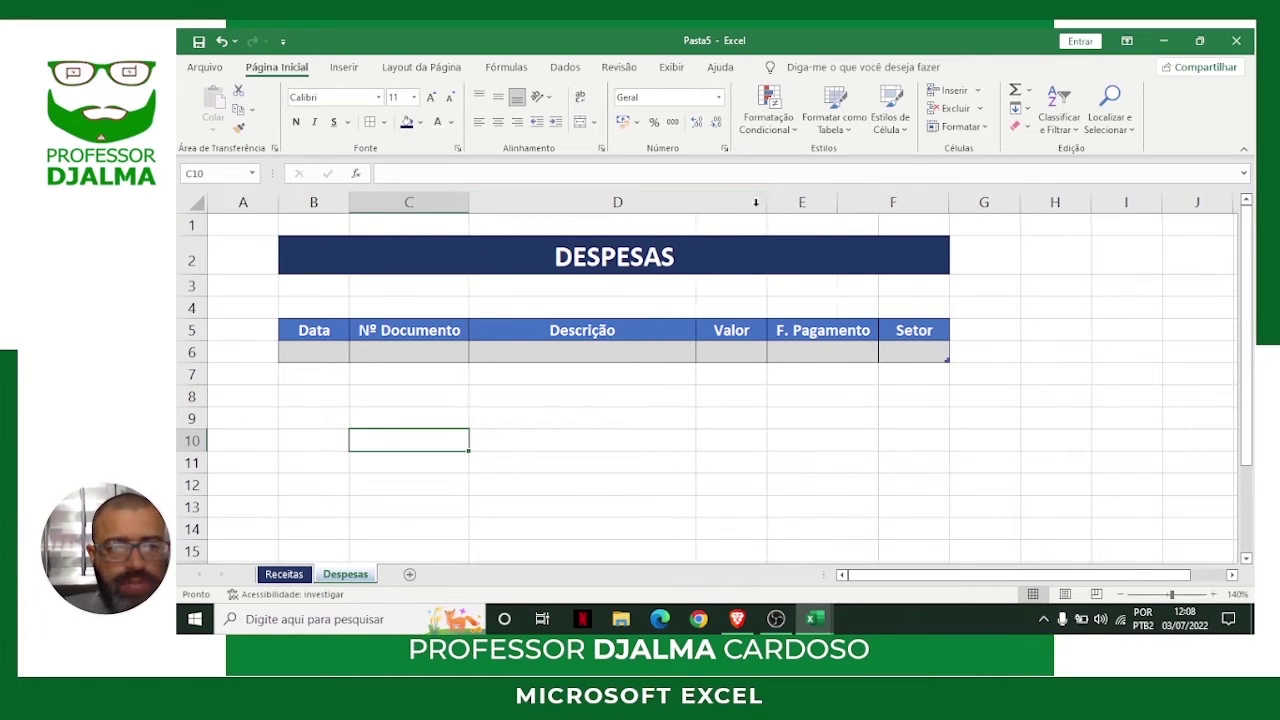
{"action": "left_click", "coordinate": [530, 425]}
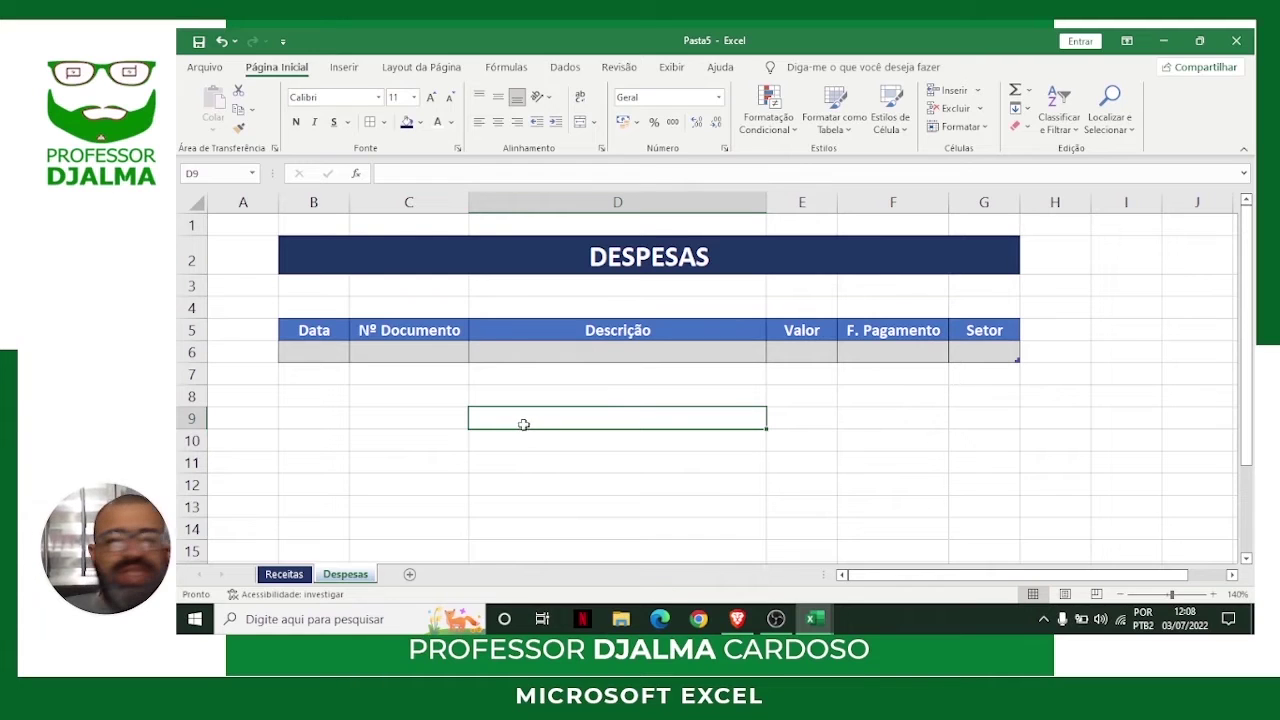
Start the first expense in row 6 with the date 03/07/2022 and document number 9898.
{"action": "left_click", "coordinate": [310, 353]}
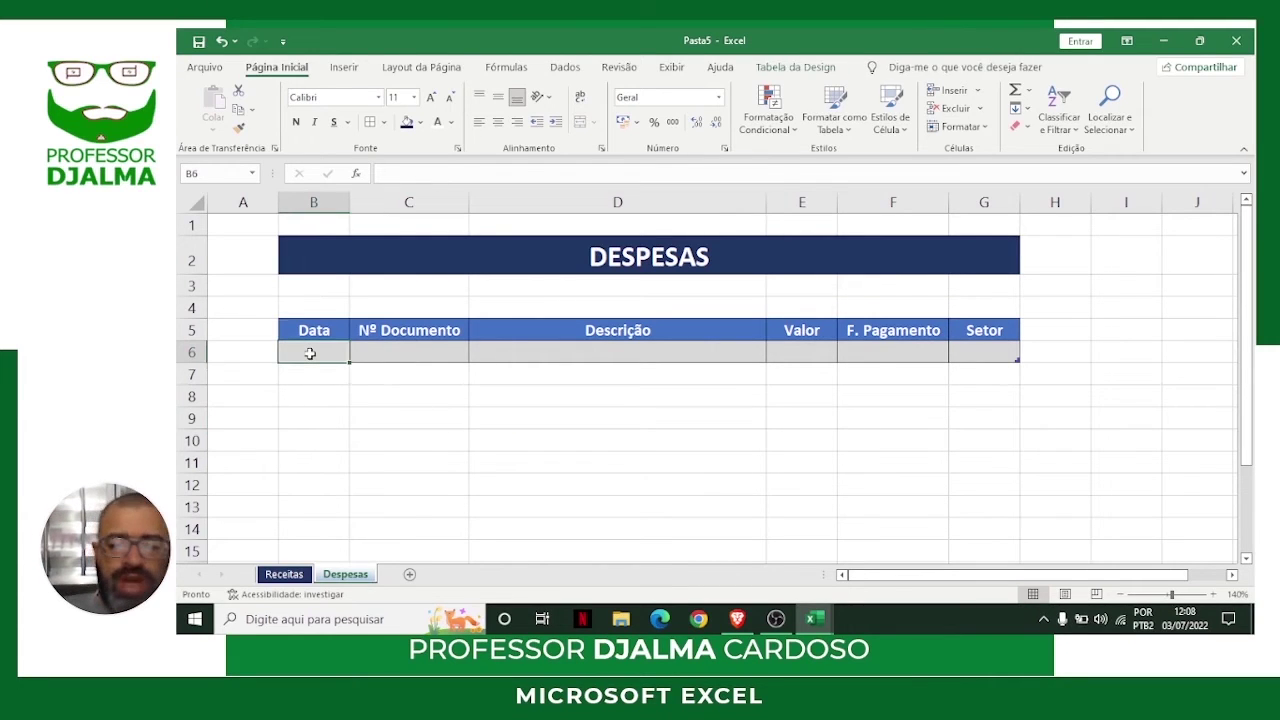
{"action": "type", "text": "03/07/2022"}
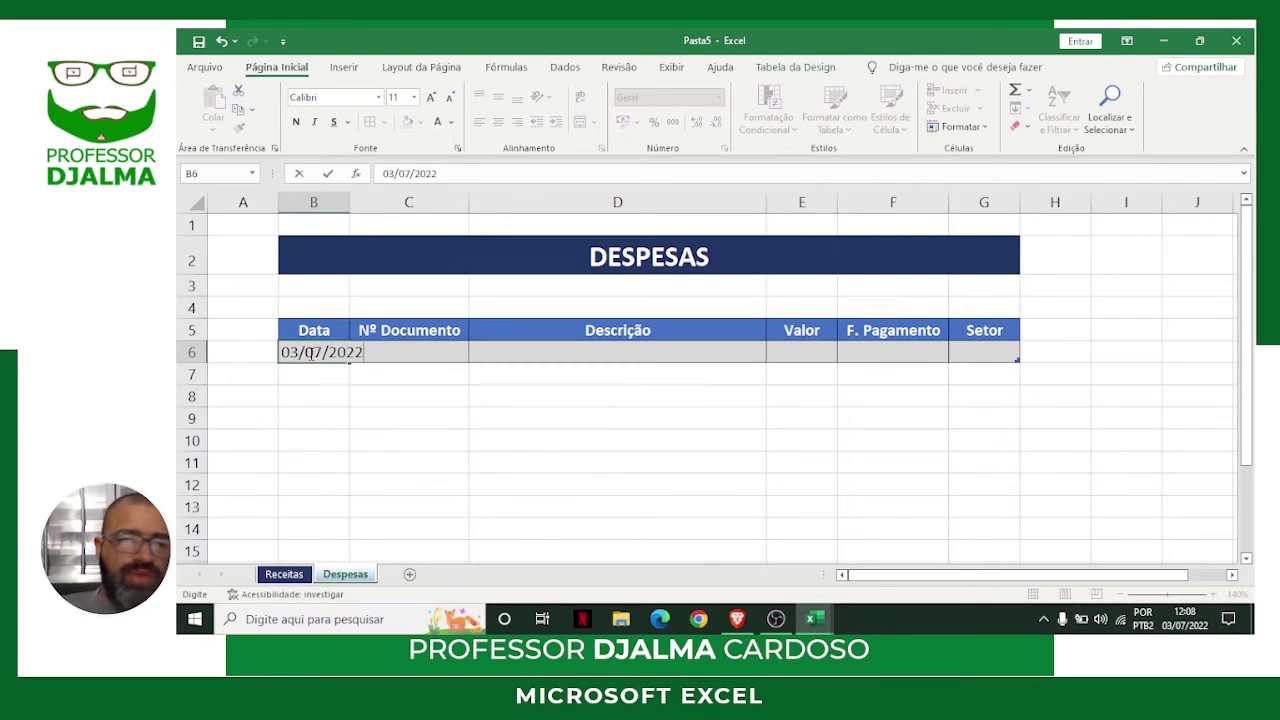
{"action": "key", "text": "Tab"}
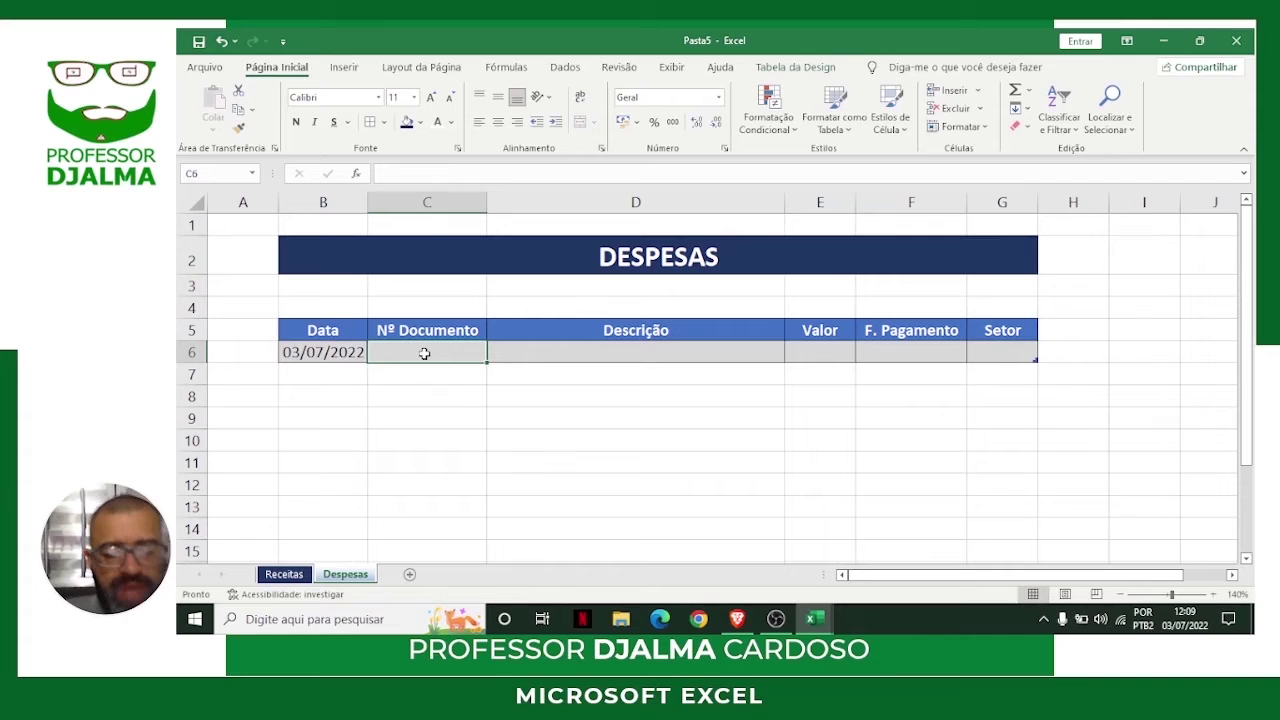
{"action": "type", "text": "0989"}
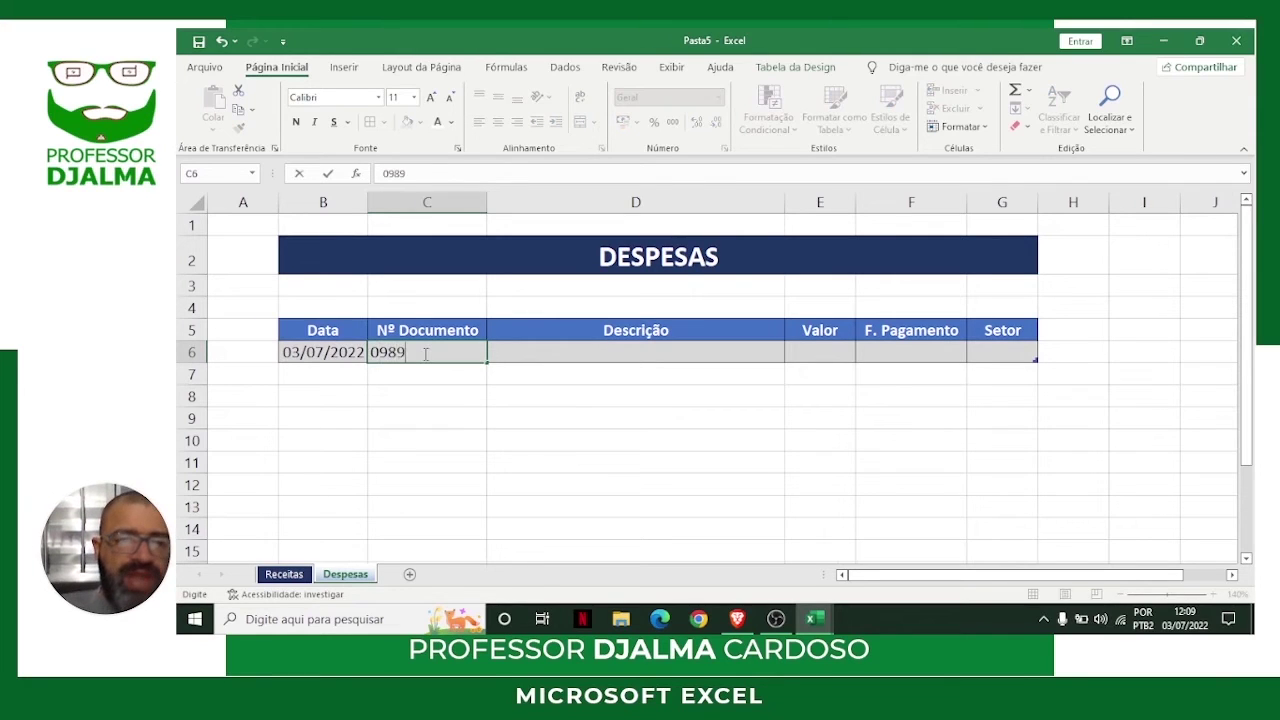
{"action": "type", "text": "8"}
{"action": "key", "text": "Tab"}
Enter "Conta de água ref. Junho/2022" as the description of the first expense in D6.
{"action": "type", "text": "Conta de "}
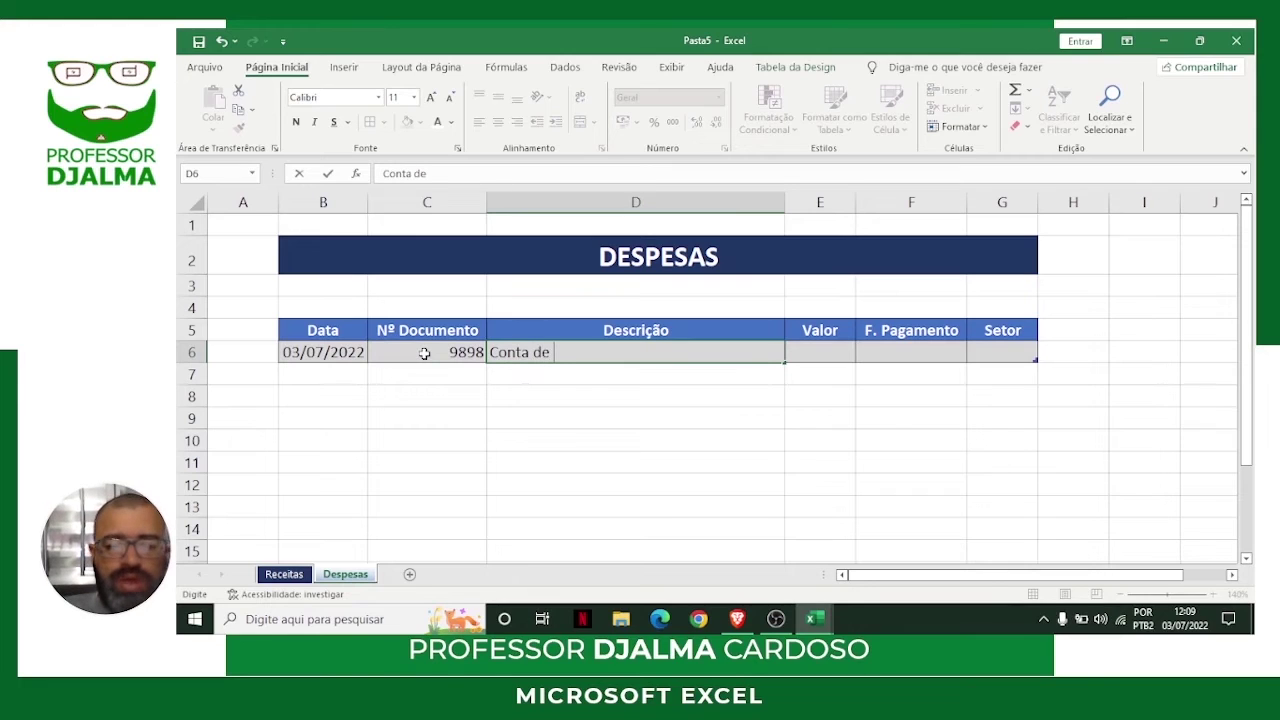
{"action": "type", "text": "água ref."}
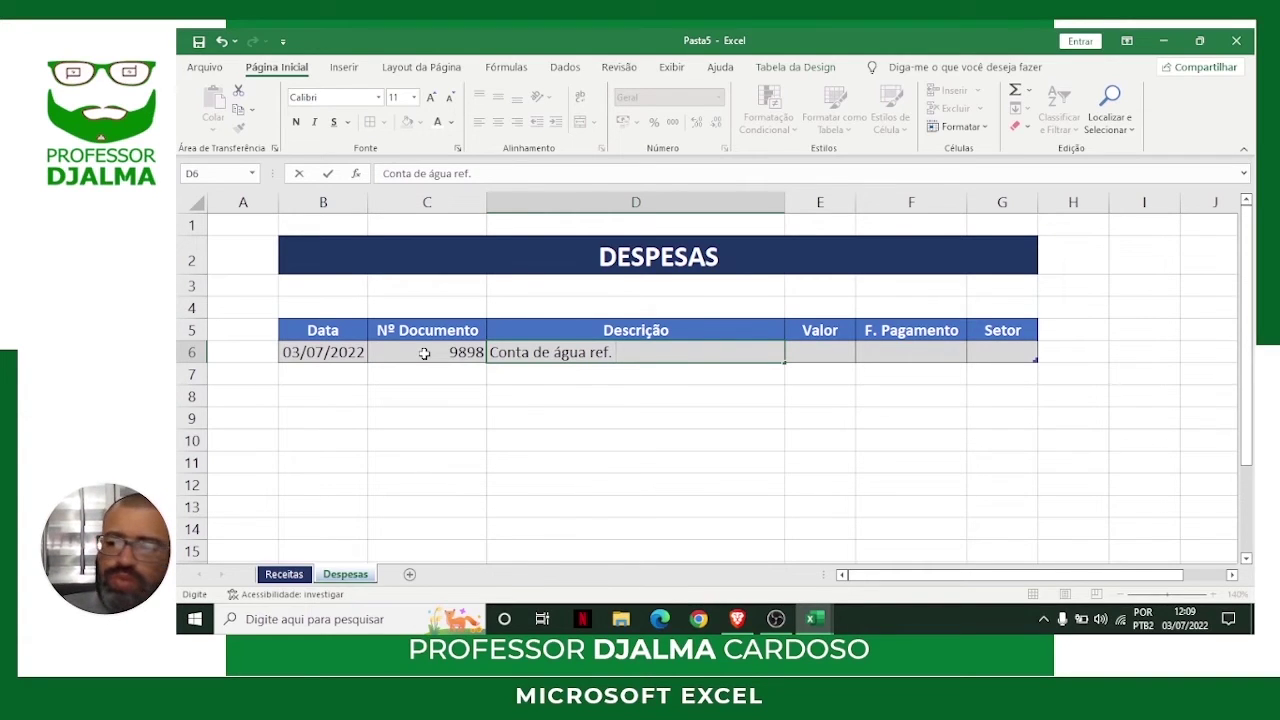
{"action": "type", "text": "junho"}
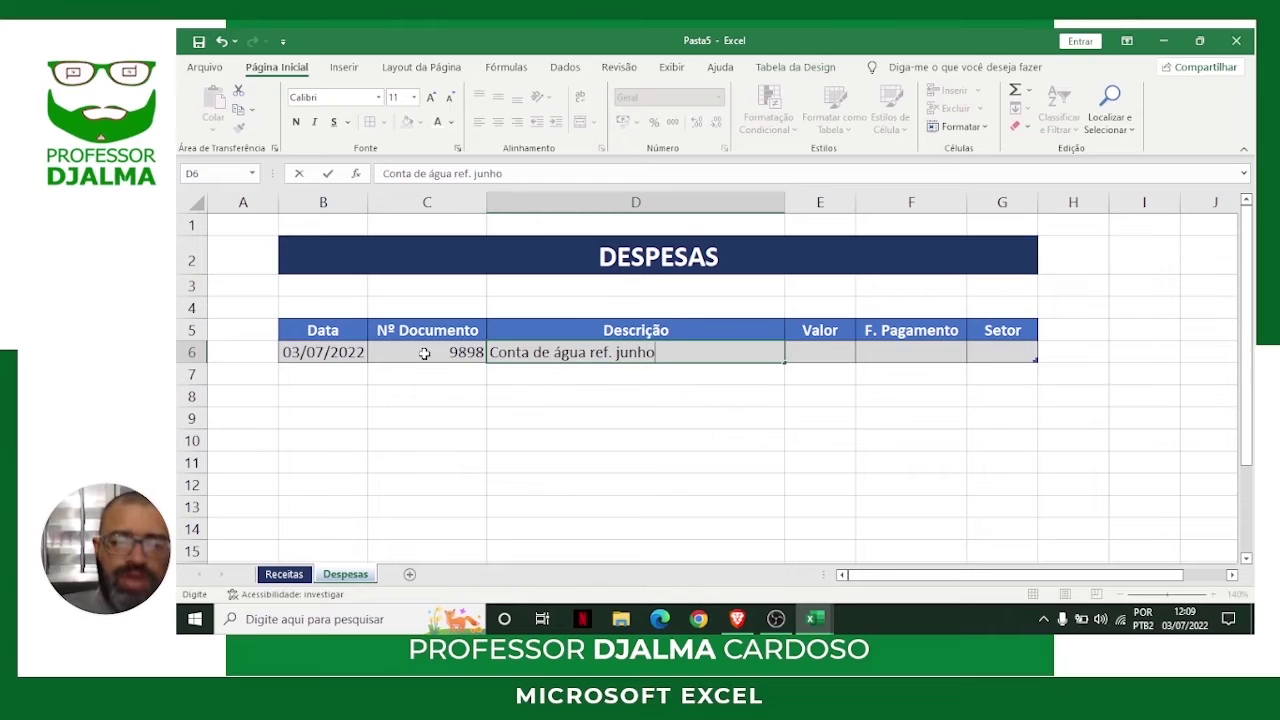
{"action": "type", "text": "/2022"}
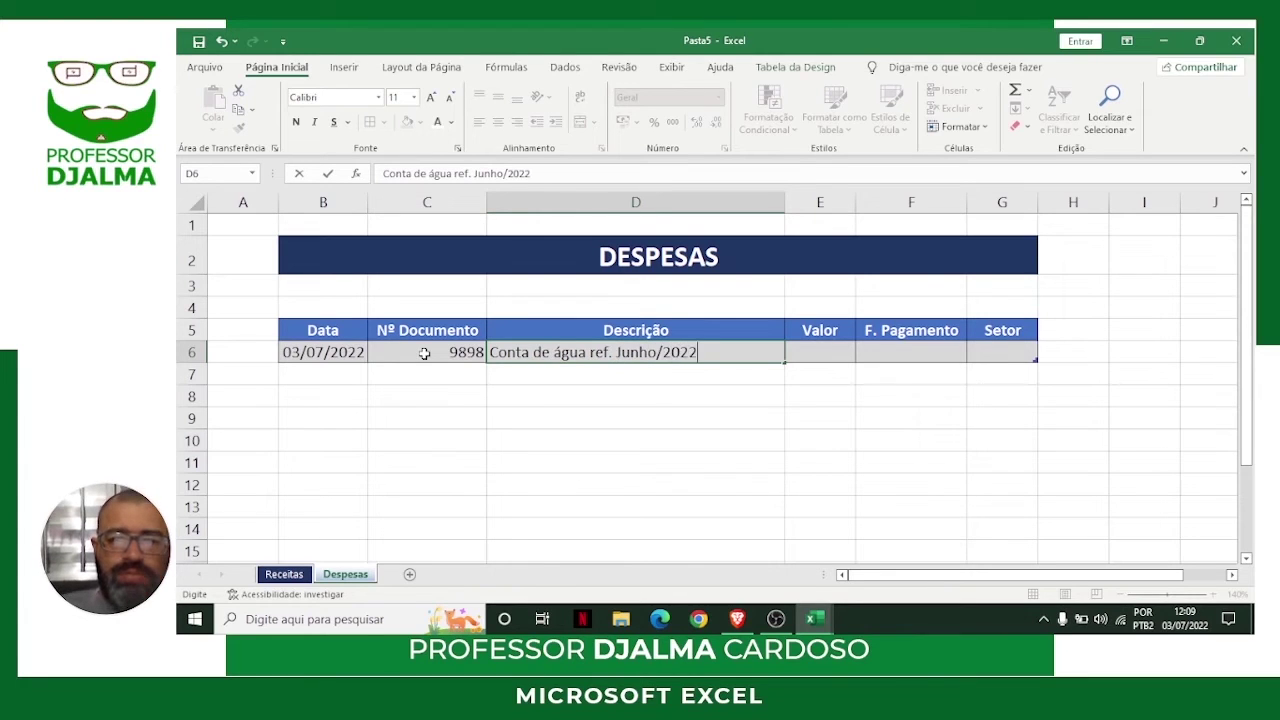
{"action": "key", "text": "Tab"}
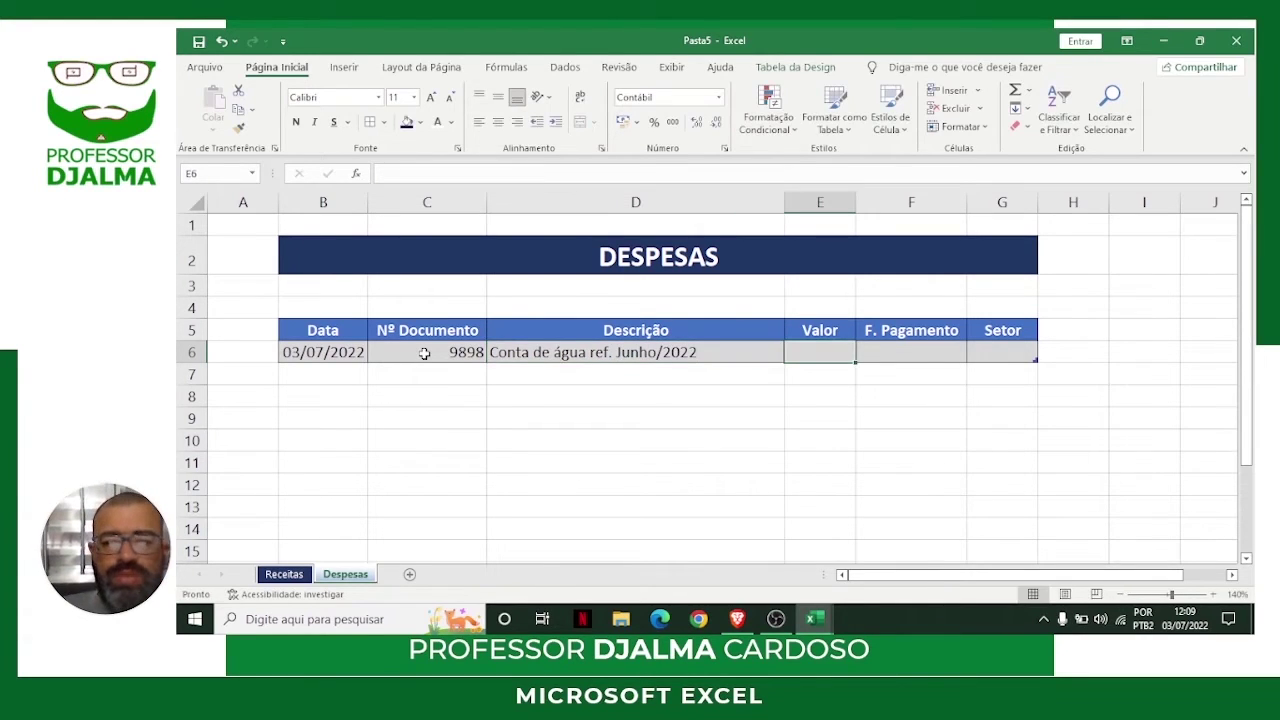
Enter the value 234,67 and the payment form Dinheiro for the water bill in row 6.
{"action": "type", "text": "234,67"}
{"action": "key", "text": "Tab"}
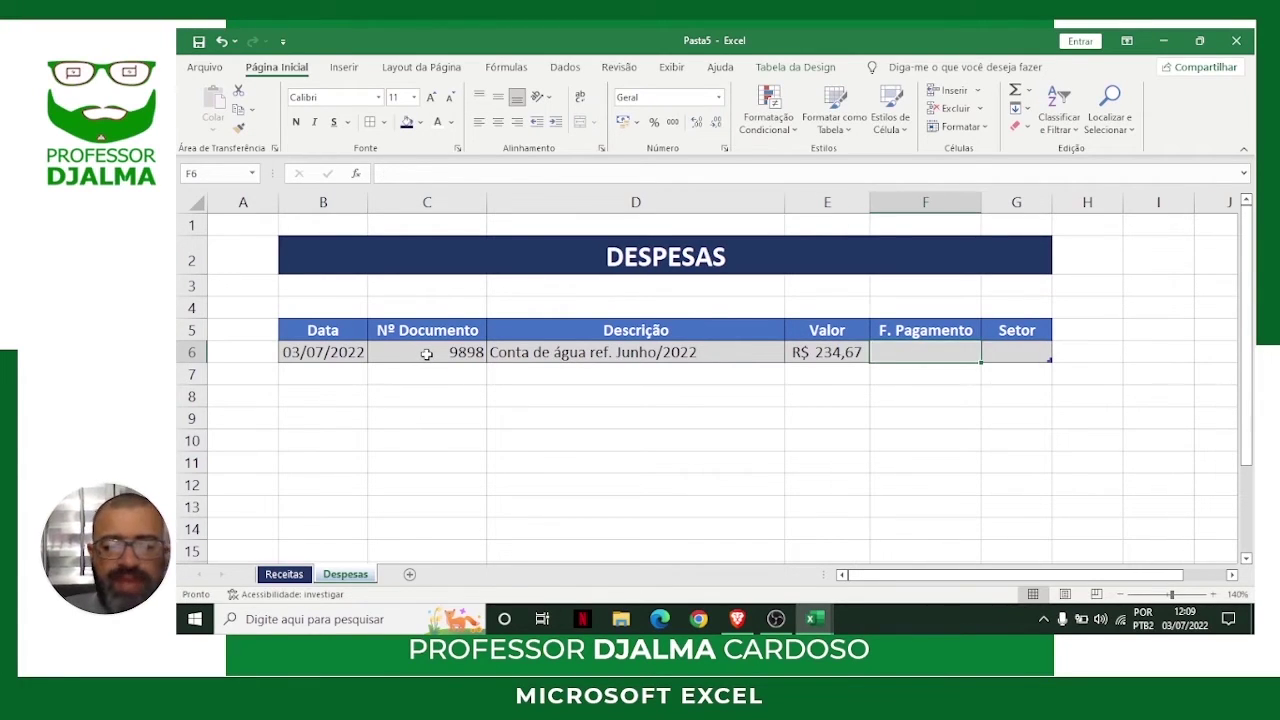
{"action": "type", "text": "Dinheiro"}
{"action": "key", "text": "Tab"}
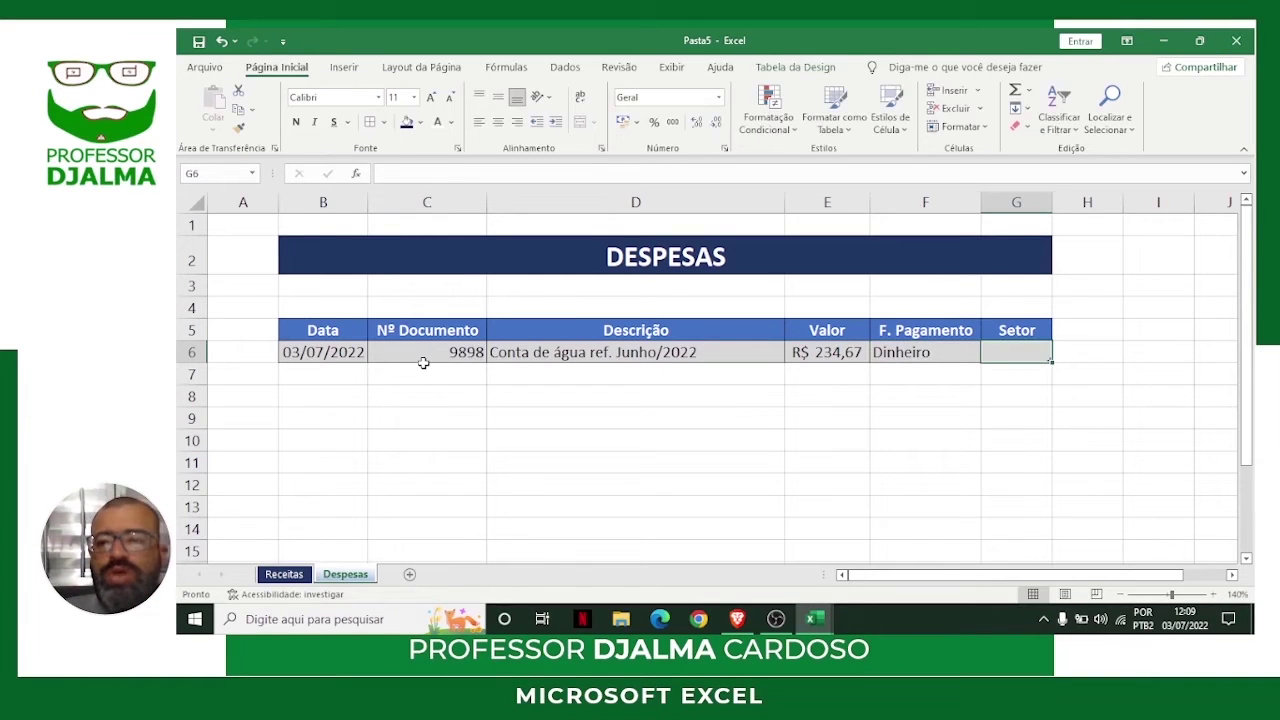
Enter Administrativo as the water bill's sector in G6 and widen the Setor column to fit the text.
{"action": "type", "text": "Adminis"}
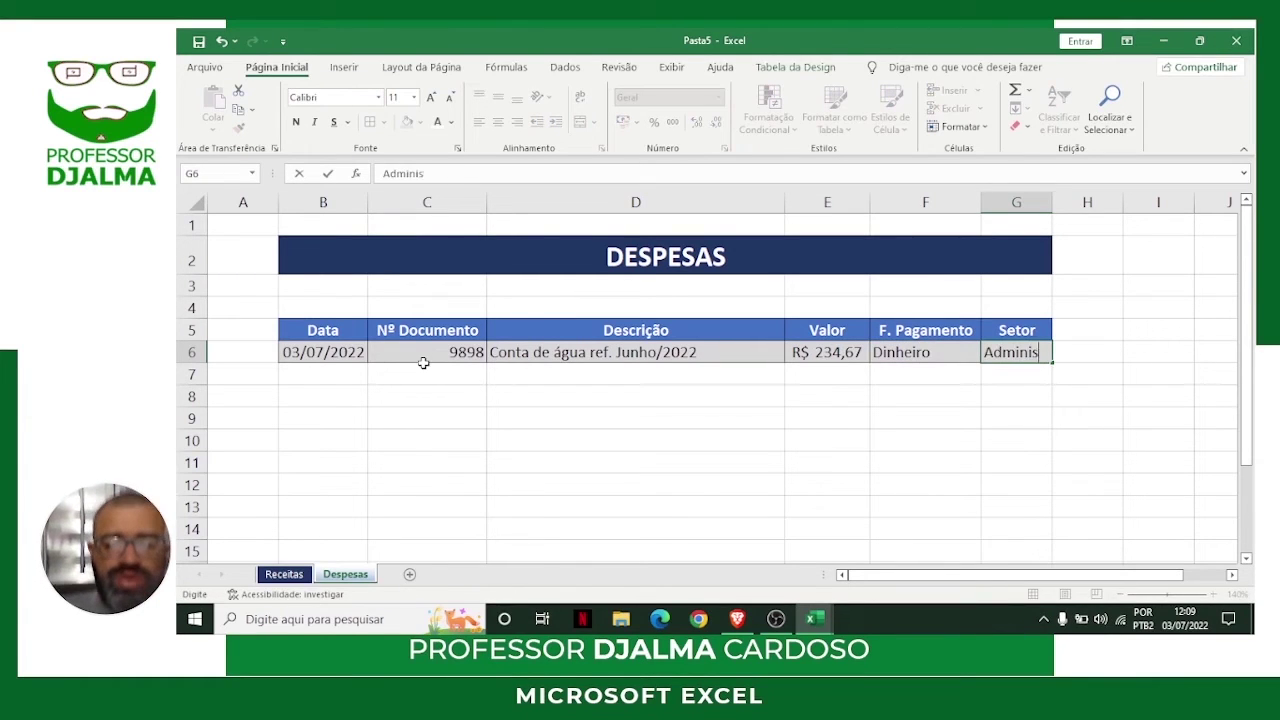
{"action": "type", "text": "trativo"}
{"action": "key", "text": "Return"}
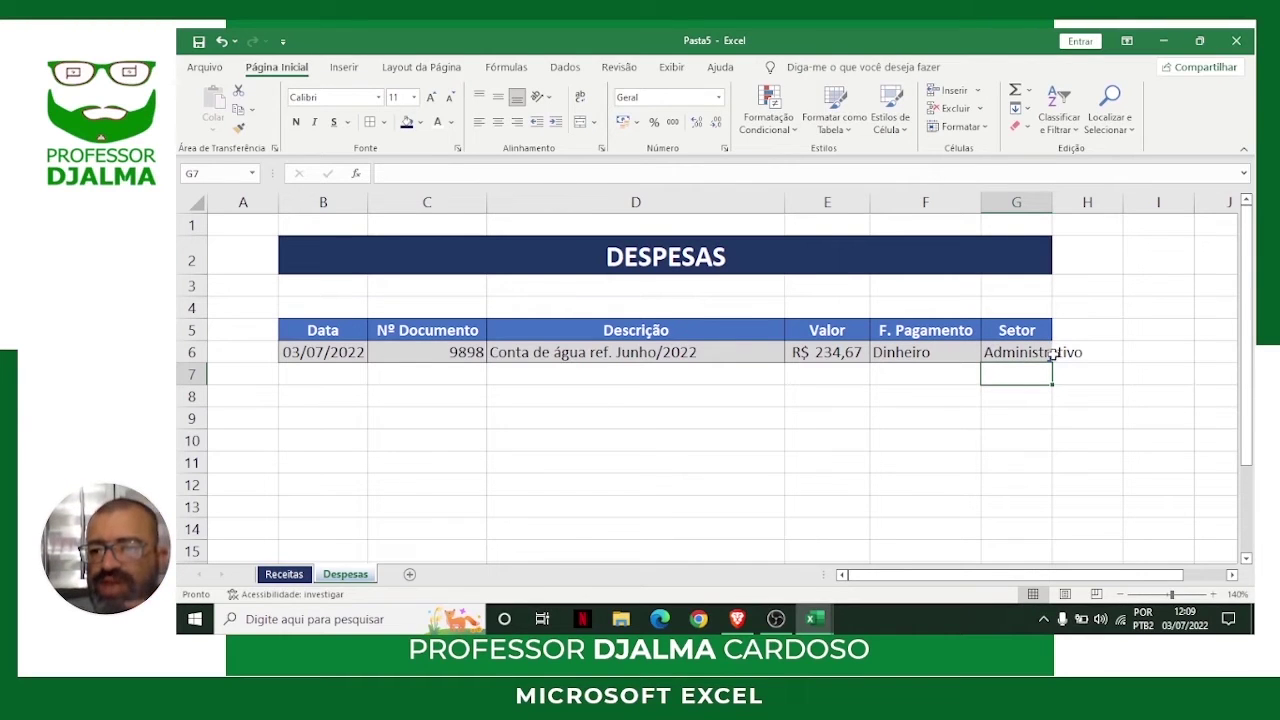
{"action": "left_click_drag", "start_coordinate": [1052, 202], "coordinate": [1091, 213]}
Start the second expense in row 7 with the date 03/07/2022 and document number 98765.
{"action": "left_click", "coordinate": [319, 376]}
{"action": "type", "text": "03/07/2022"}
{"action": "key", "text": "Tab"}
{"action": "type", "text": "98765"}
{"action": "key", "text": "Tab"}
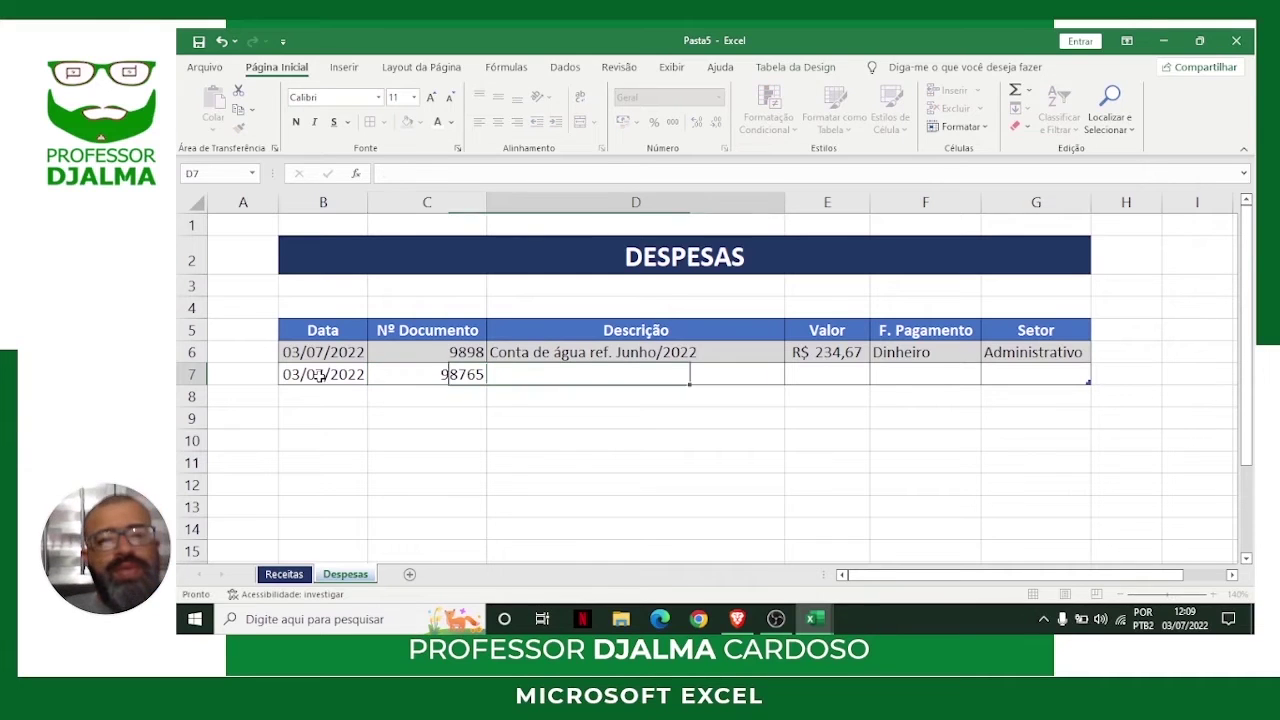
Enter the description "Conta de luz ref. Junho/2022" and the value 435,65 for the second expense in row 7.
{"action": "type", "text": "Conta de "}
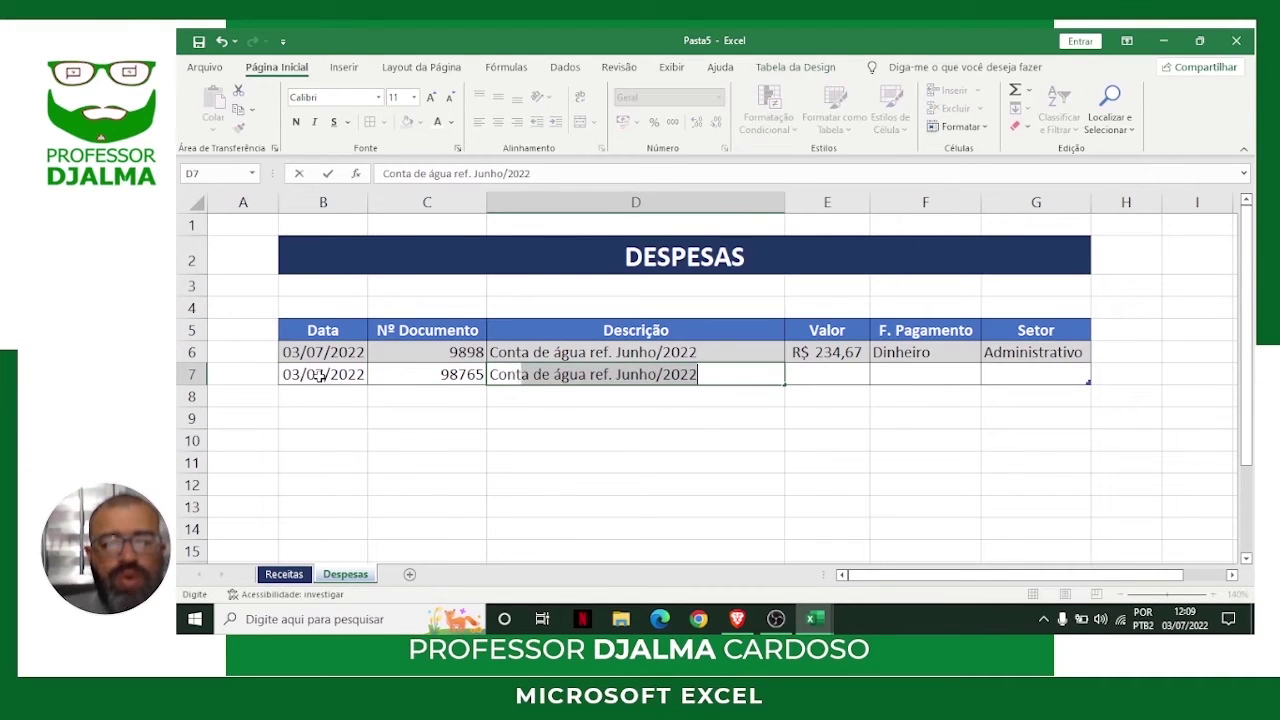
{"action": "type", "text": "luz"}
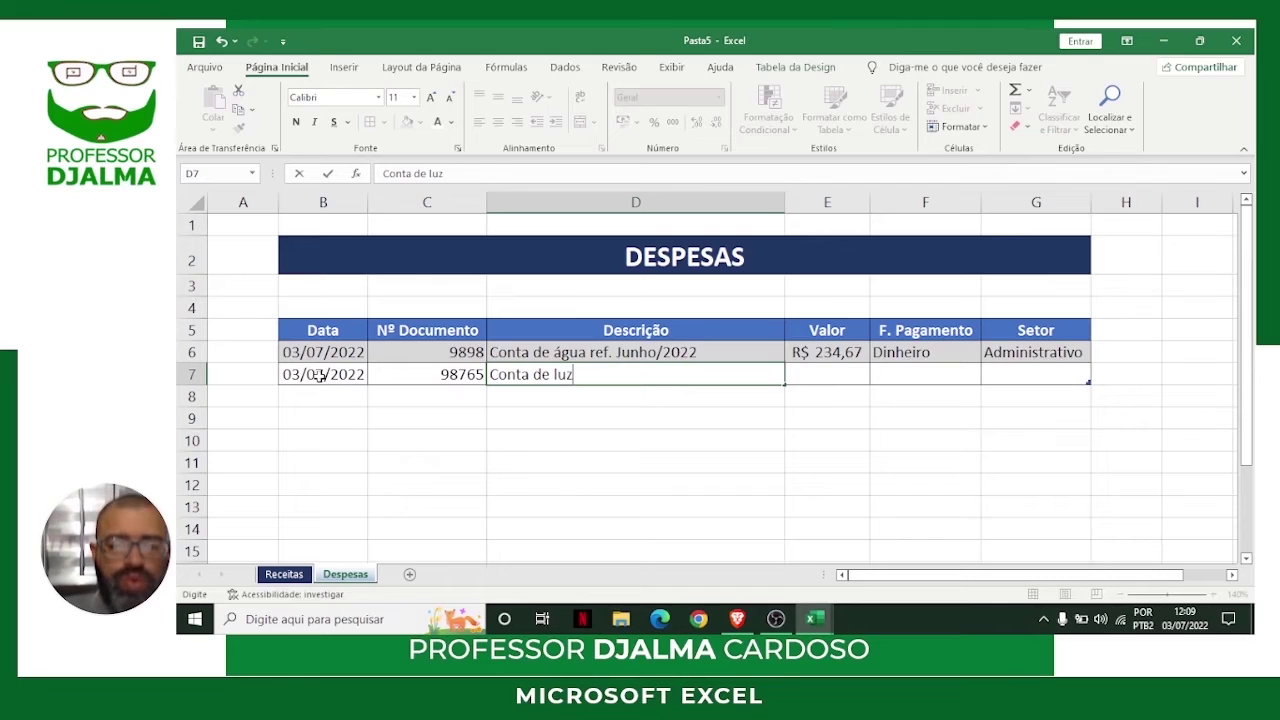
{"action": "type", "text": " ref"}
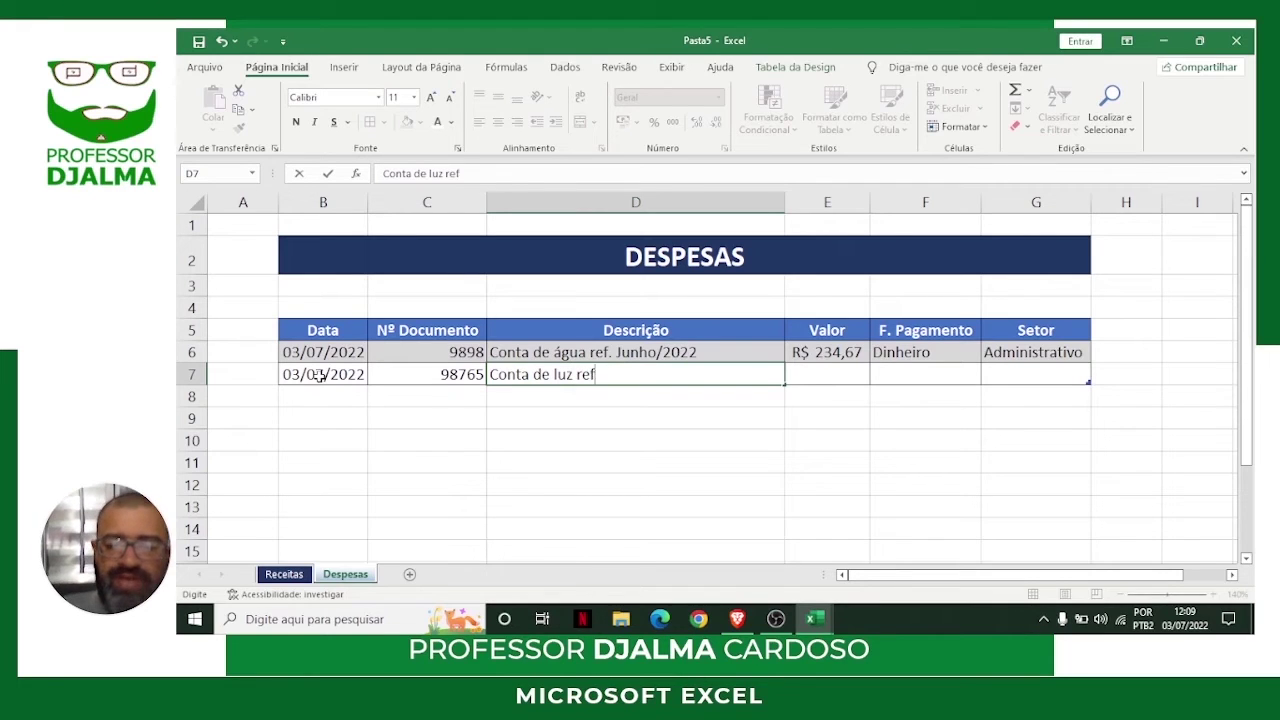
{"action": "type", "text": ". jun"}
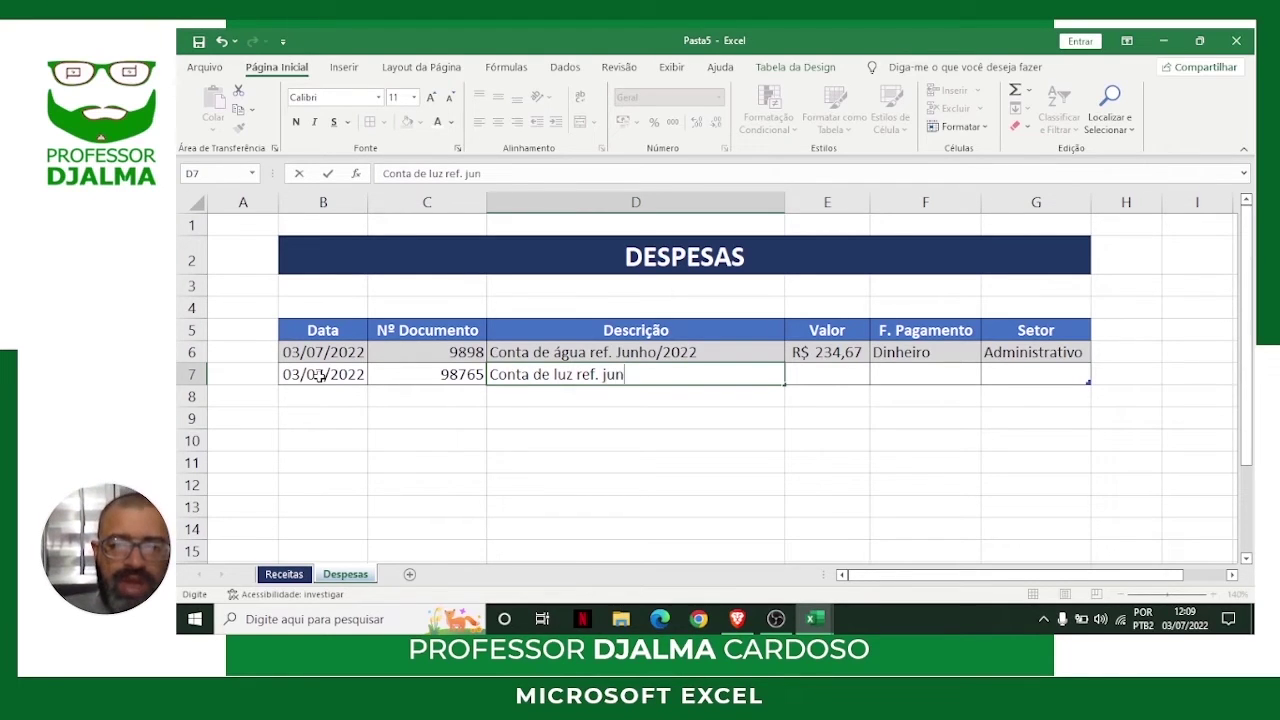
{"action": "type", "text": "ho/2022"}
{"action": "key", "text": "Tab"}
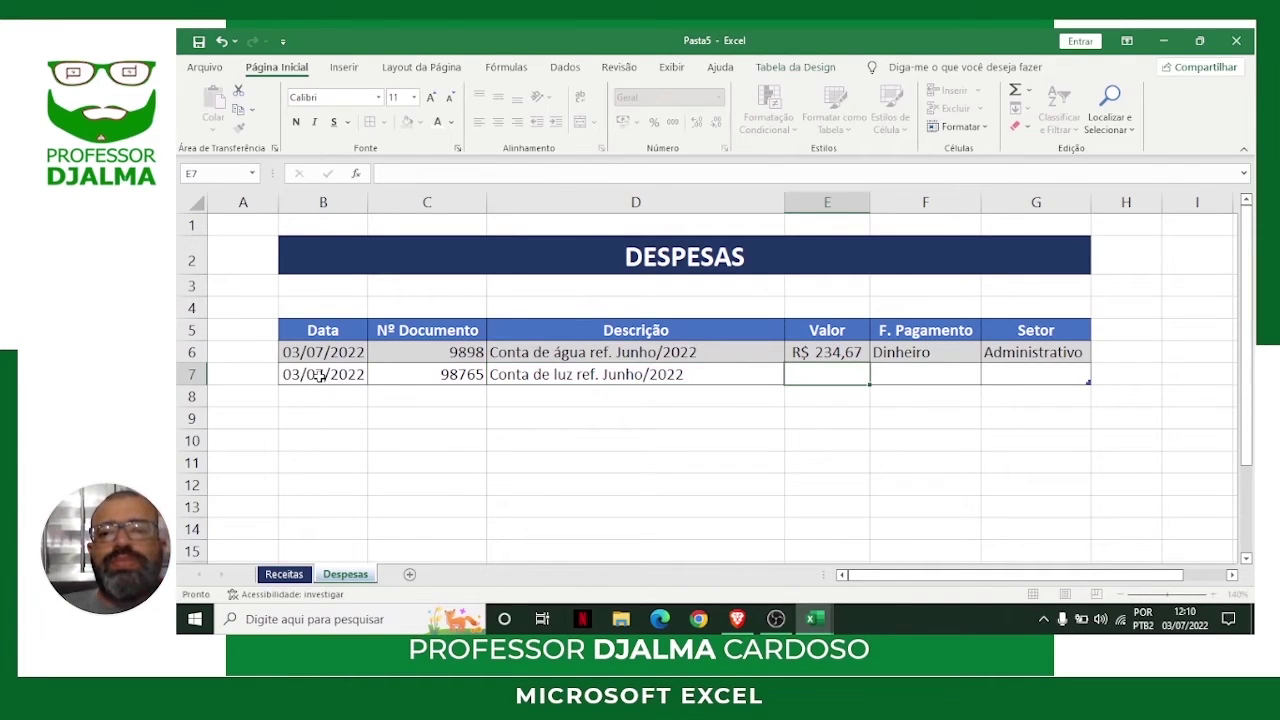
{"action": "type", "text": "435,65"}
{"action": "key", "text": "Tab"}
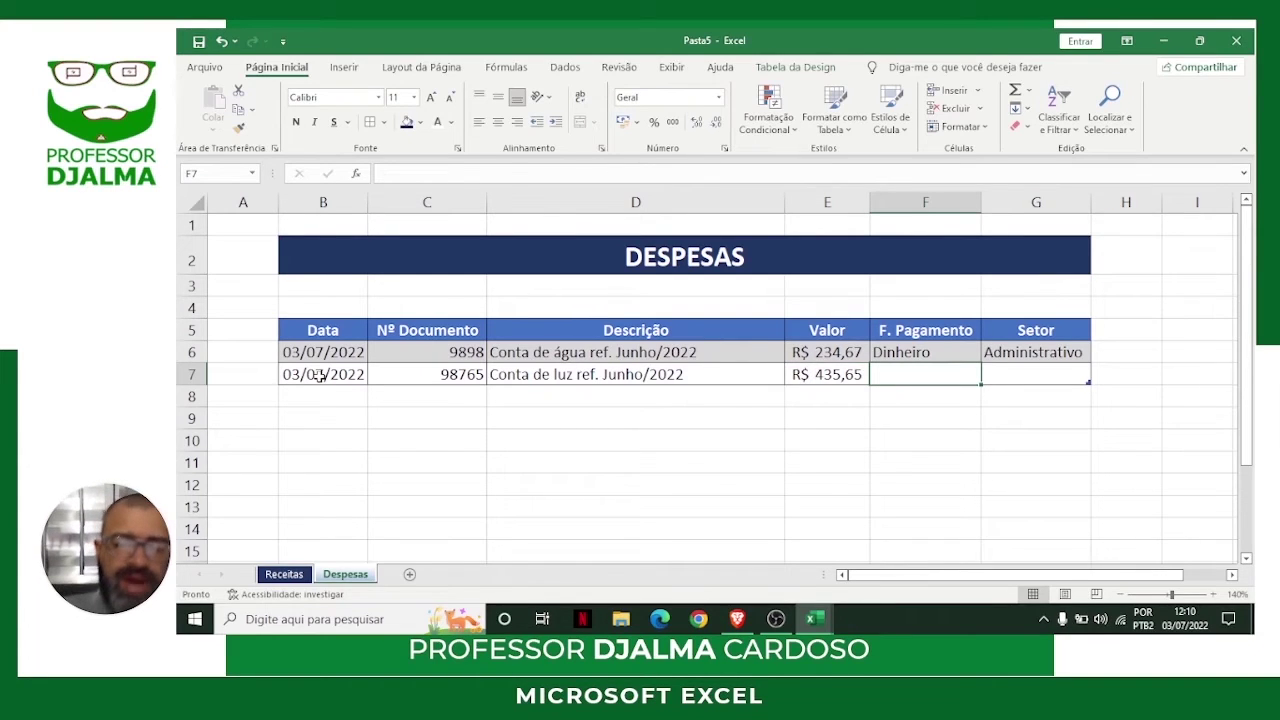
Complete the electricity bill in row 7 with the payment form Transferência and the sector Administrativo.
{"action": "type", "text": "Transfer"}
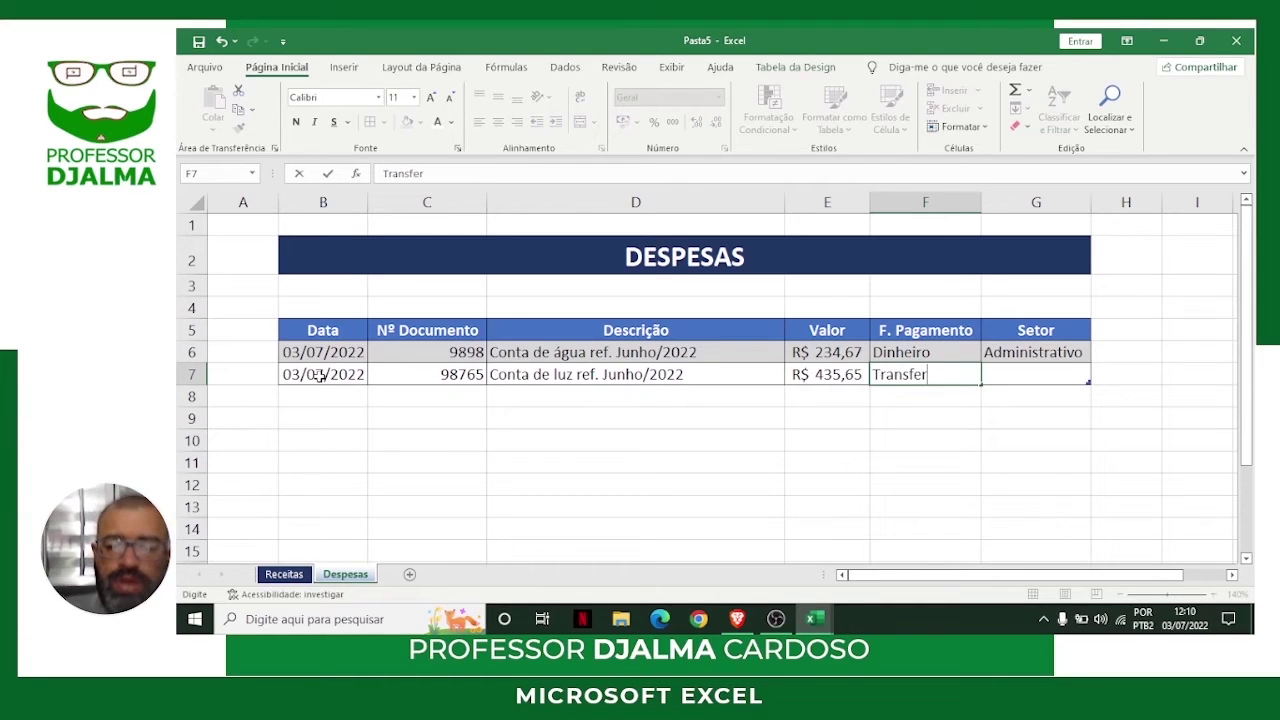
{"action": "type", "text": "ência"}
{"action": "key", "text": "Tab"}
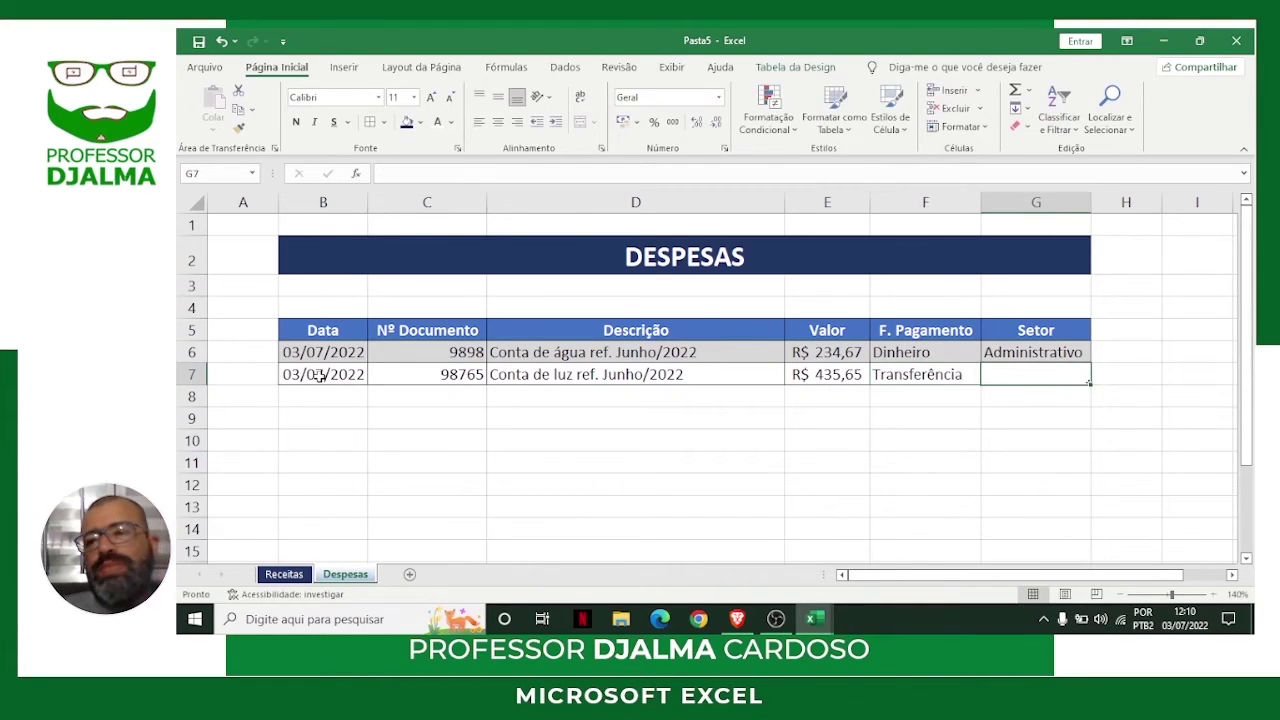
{"action": "type", "text": "Administrativo"}
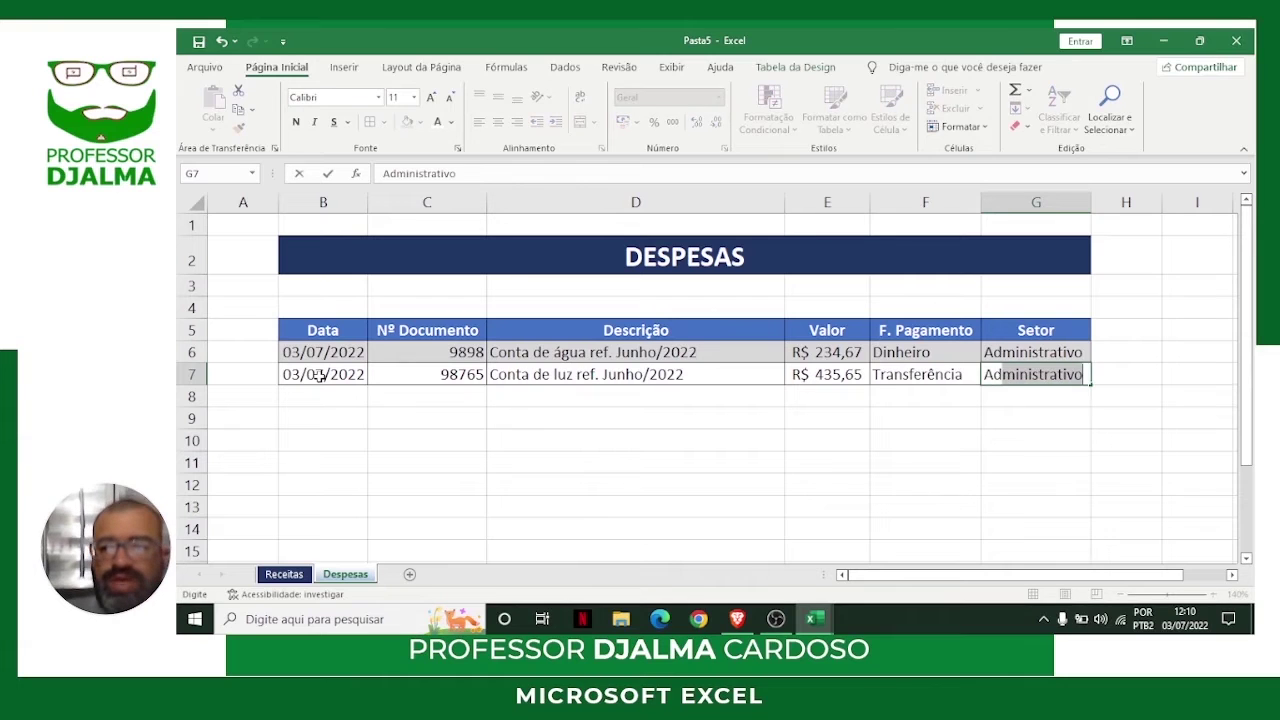
{"action": "key", "text": "Return"}
Start the third expense in row 8 with the date 03/07/2022, leaving the document number empty.
{"action": "type", "text": "03/07/2022"}
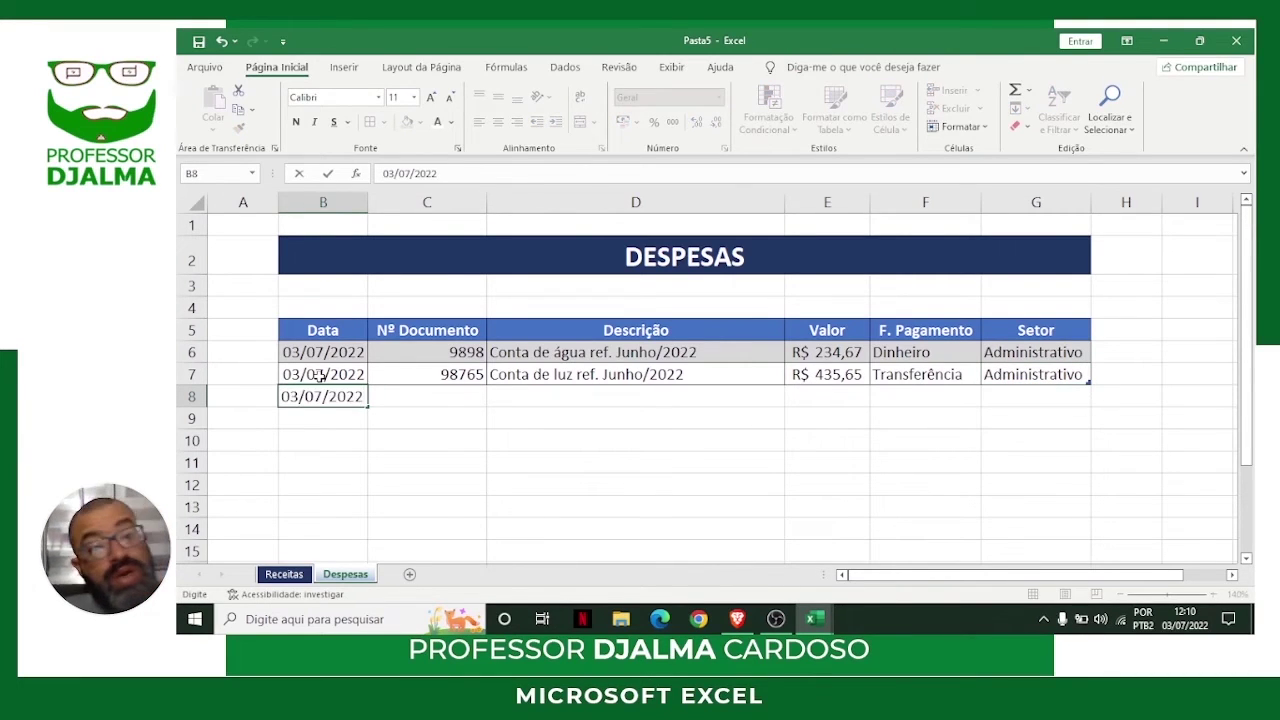
{"action": "key", "text": "Tab"}
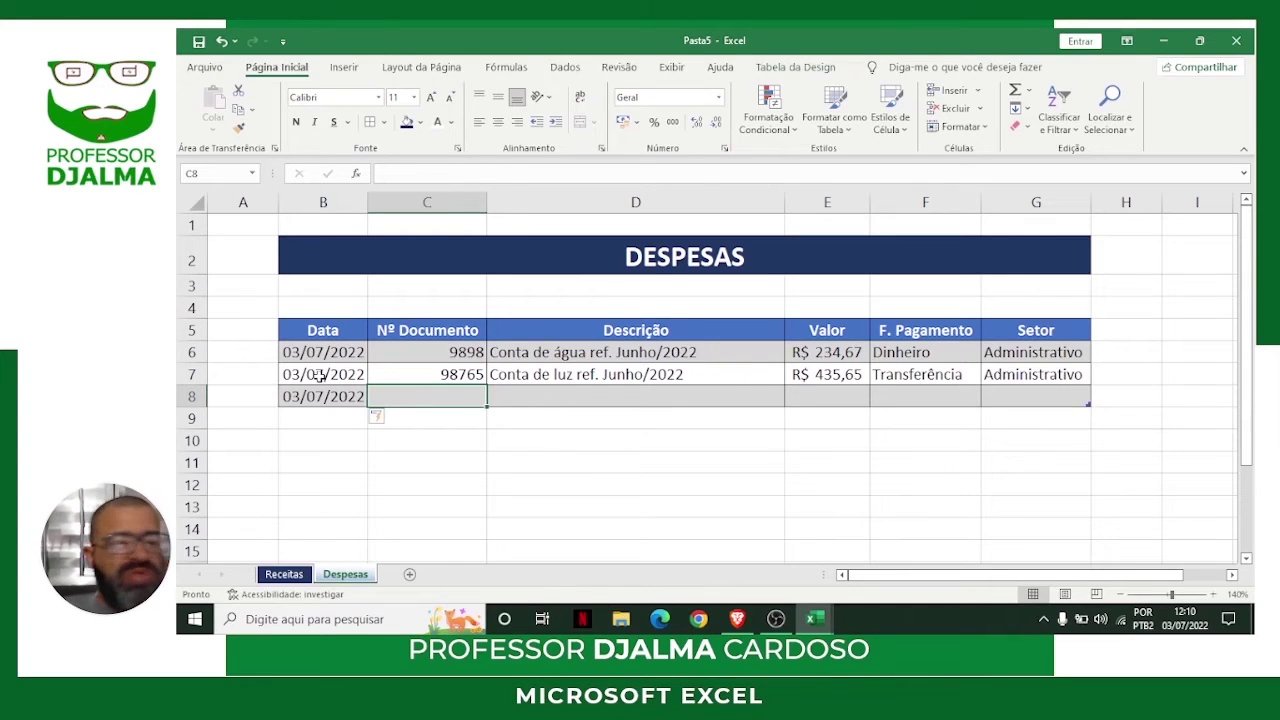
{"action": "key", "text": "Tab"}
Enter the description "Pagamento de Salários ref. Junho/2022" for the third expense in D8.
{"action": "type", "text": "Pagamen"}
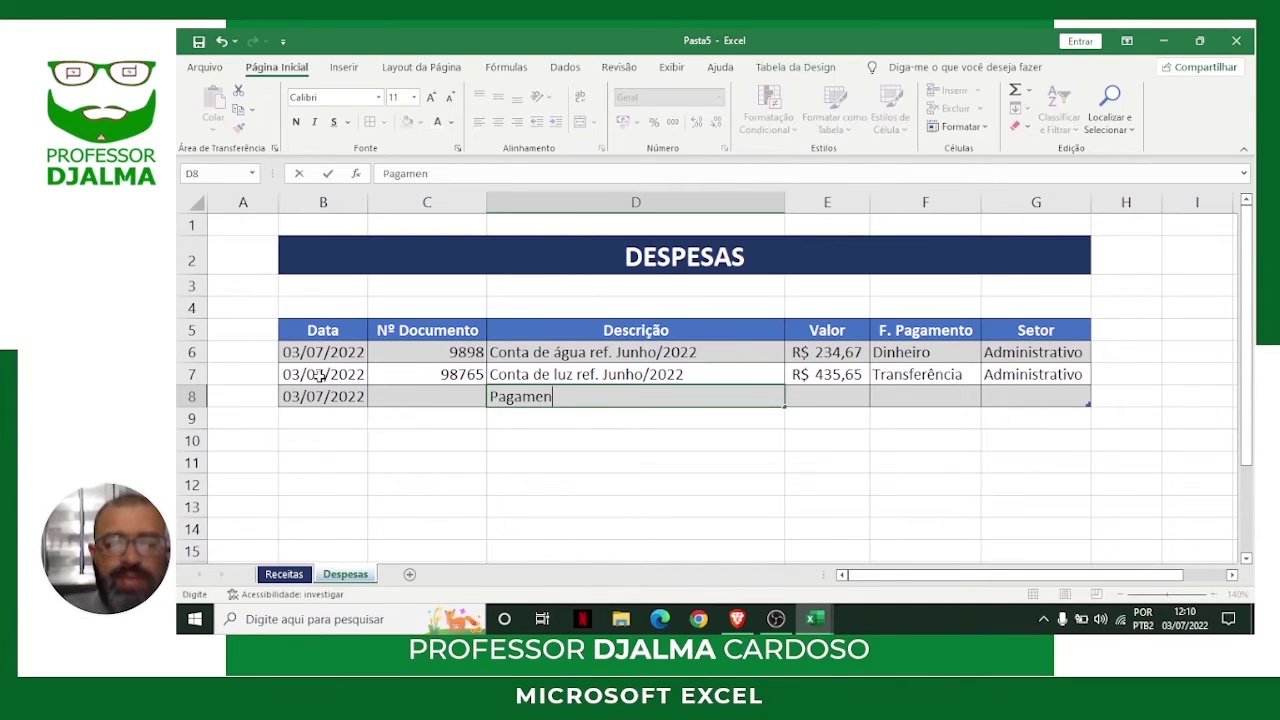
{"action": "type", "text": "to de Salários ref"}
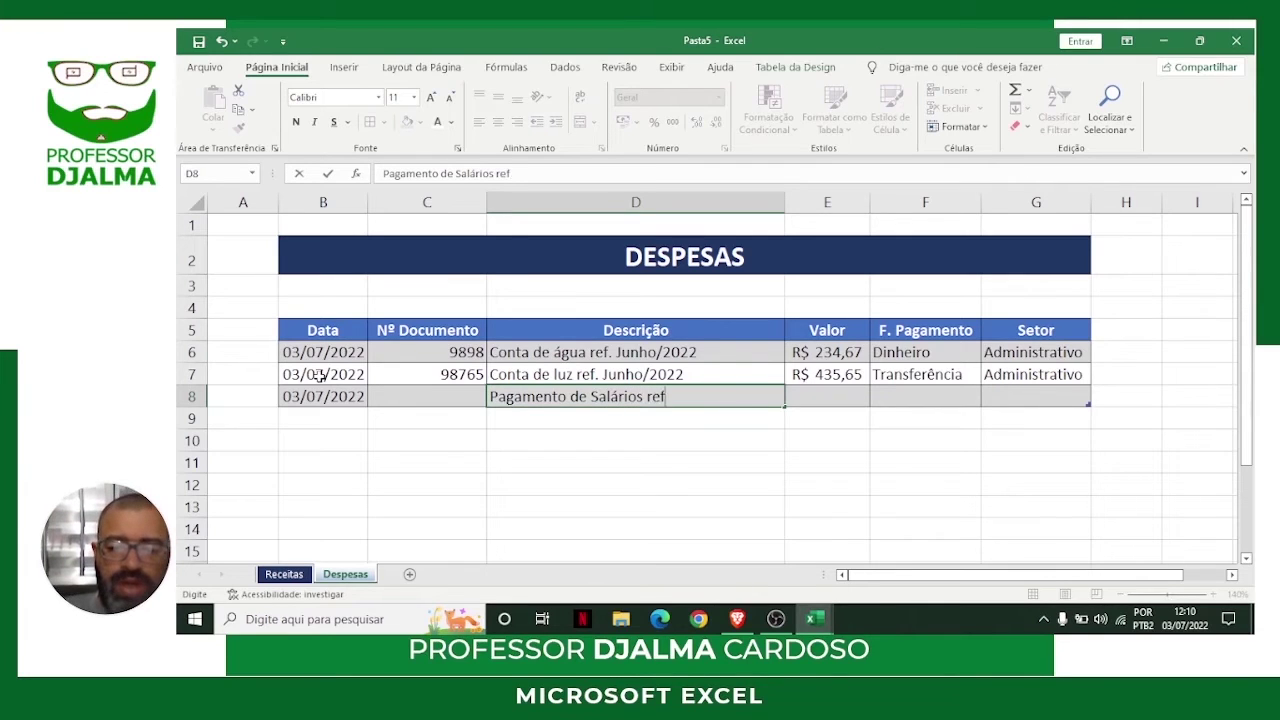
{"action": "type", "text": ". Junho"}
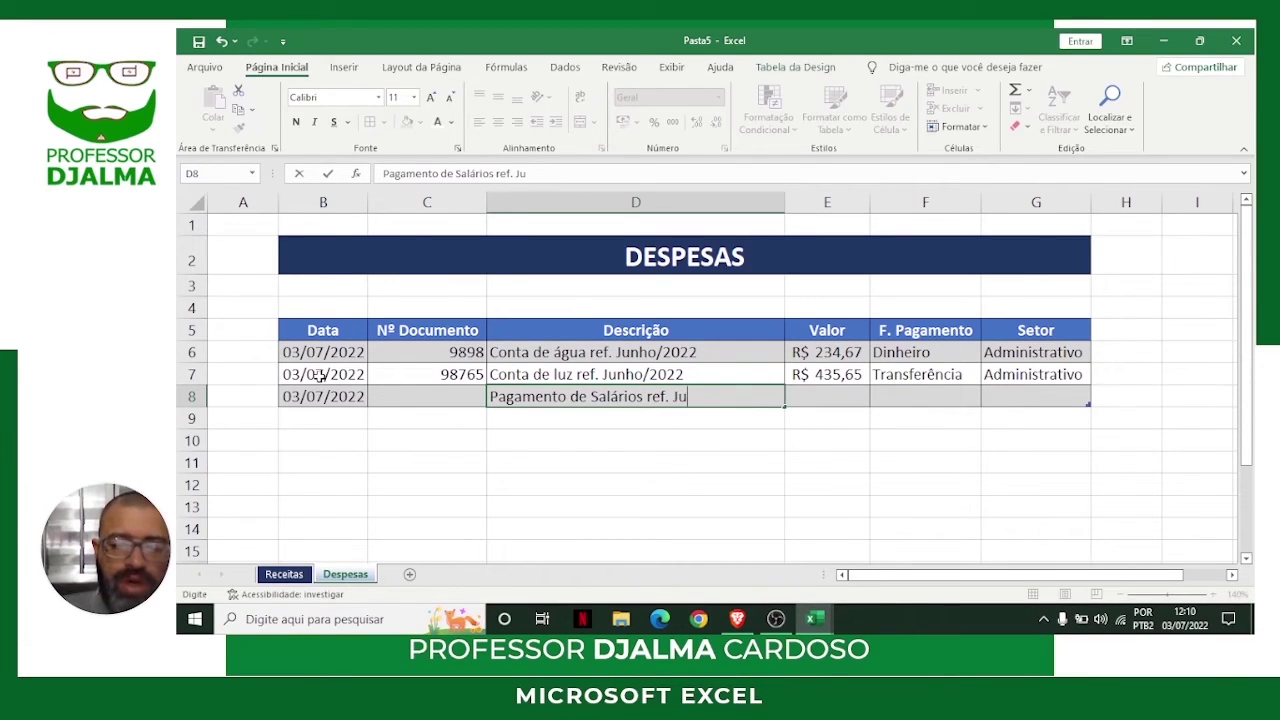
{"action": "key", "text": "BackSpace"}
{"action": "key", "text": "BackSpace"}
{"action": "key", "text": "BackSpace"}
{"action": "key", "text": "BackSpace"}
{"action": "key", "text": "BackSpace"}
{"action": "key", "text": "BackSpace"}
{"action": "type", "text": "junho"}
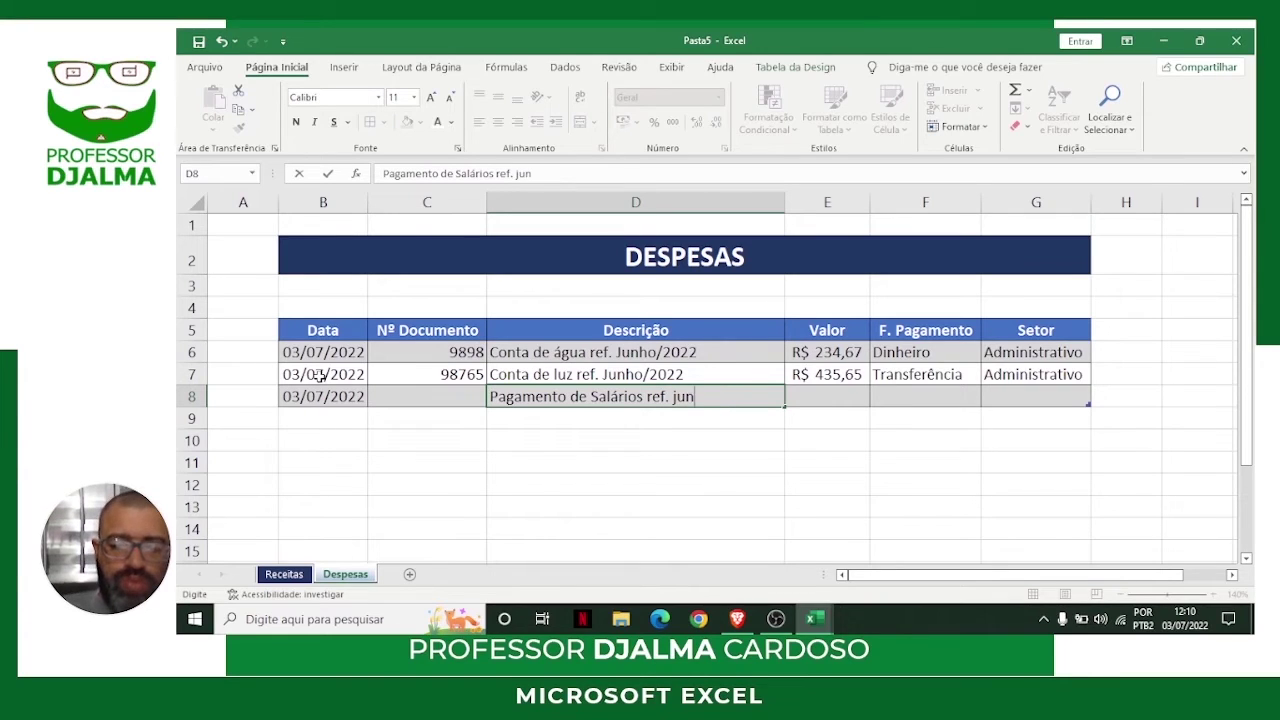
{"action": "key", "text": "BackSpace"}
{"action": "key", "text": "BackSpace"}
{"action": "key", "text": "BackSpace"}
{"action": "key", "text": "BackSpace"}
{"action": "key", "text": "BackSpace"}
{"action": "type", "text": "Junho/2022"}
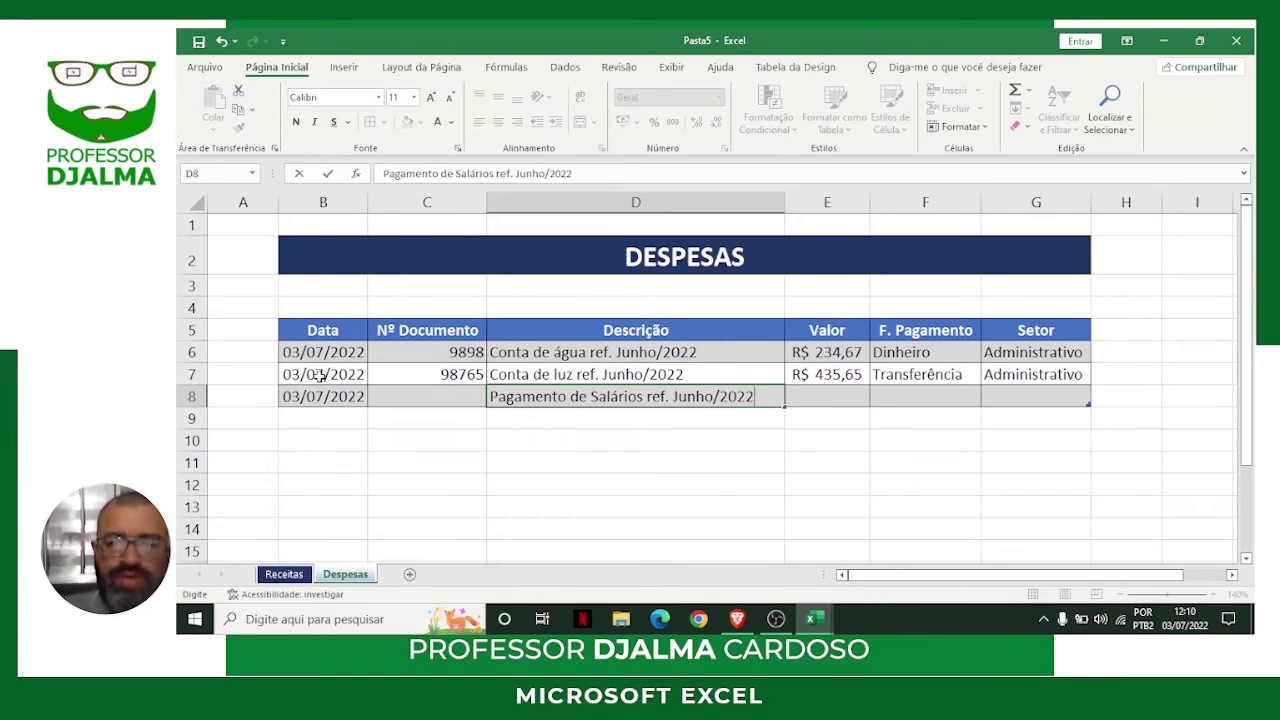
{"action": "key", "text": "Tab"}
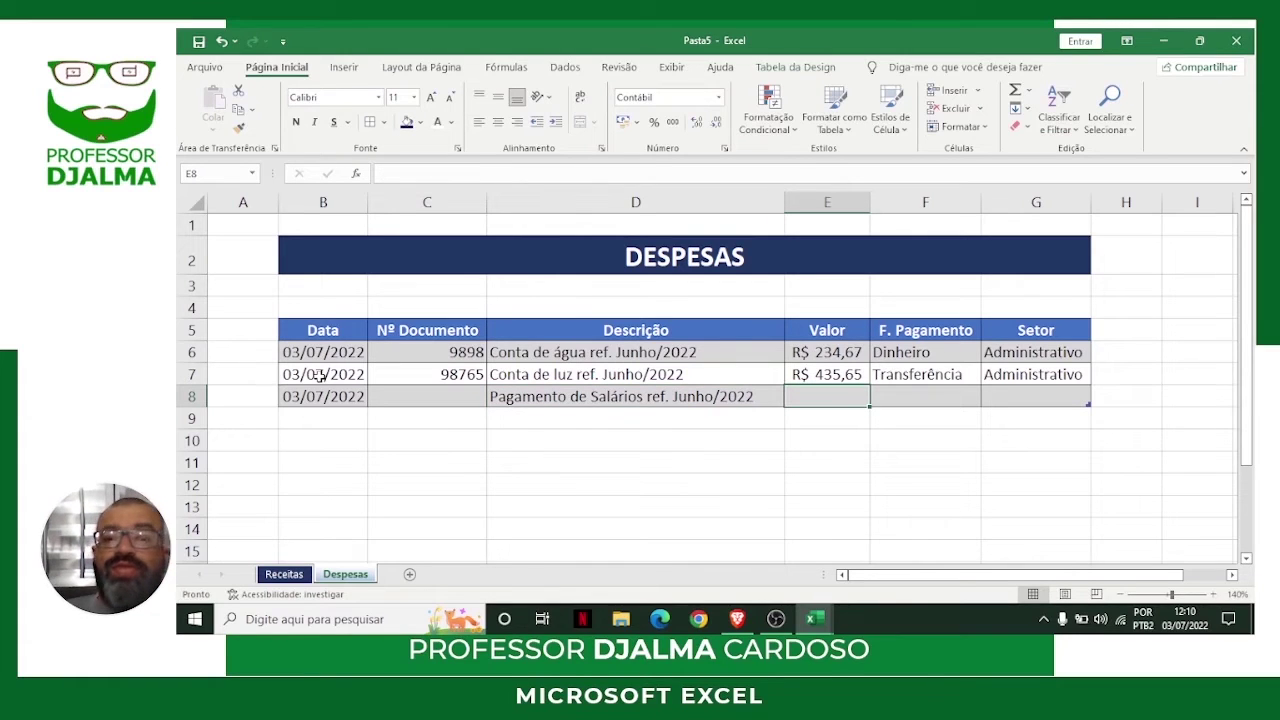
Enter the value 12000 and the payment form Transferência for the salary payment in row 8.
{"action": "type", "text": "12000"}
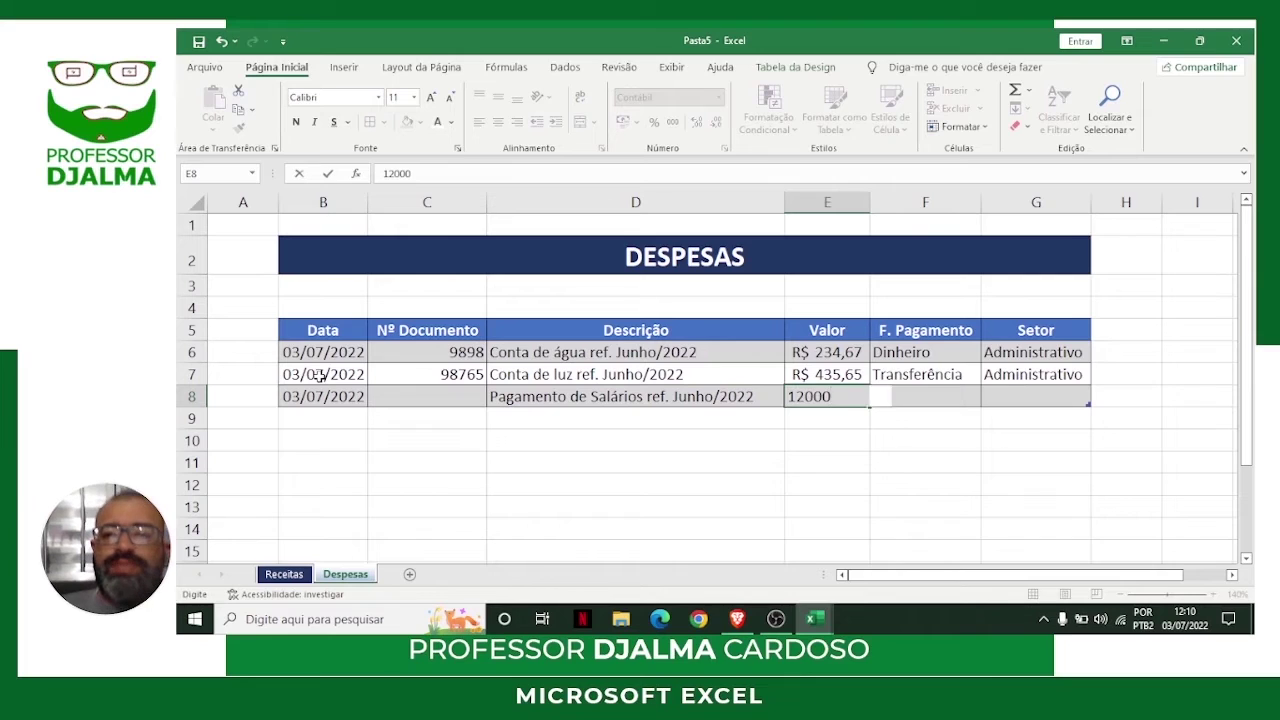
{"action": "key", "text": "Tab"}
{"action": "type", "text": "TRANS"}
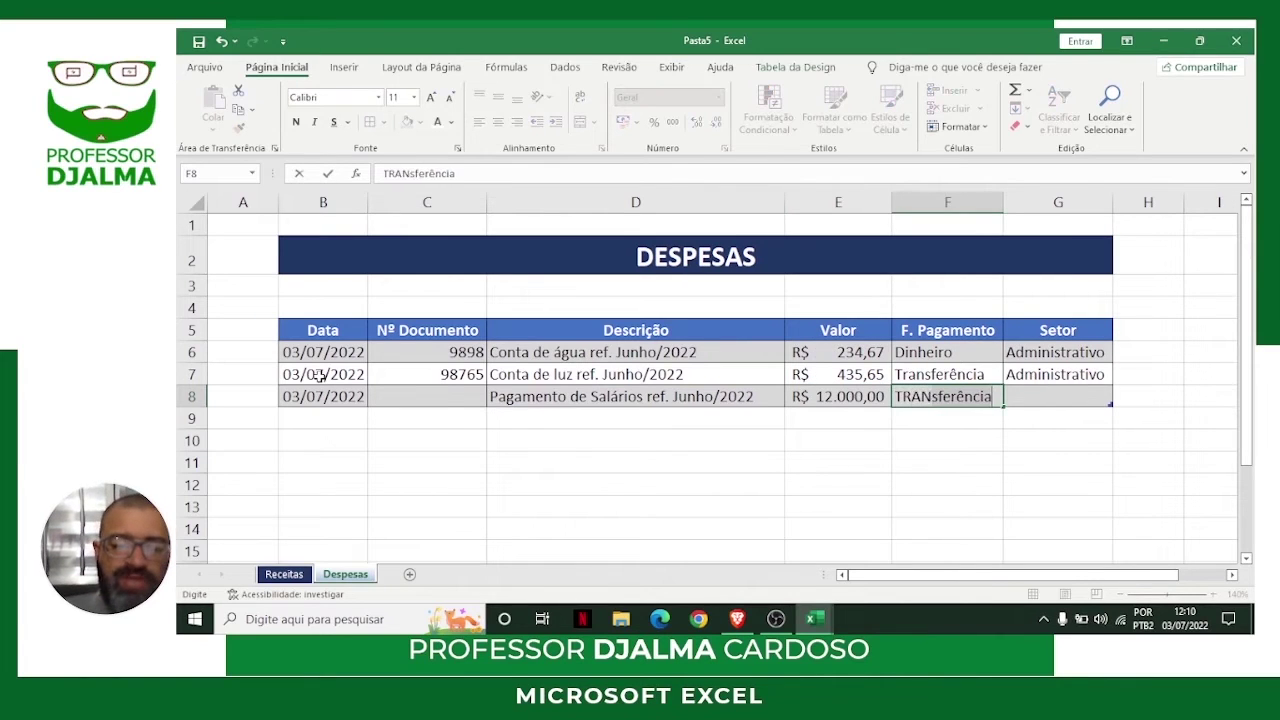
{"action": "key", "text": "Tab"}
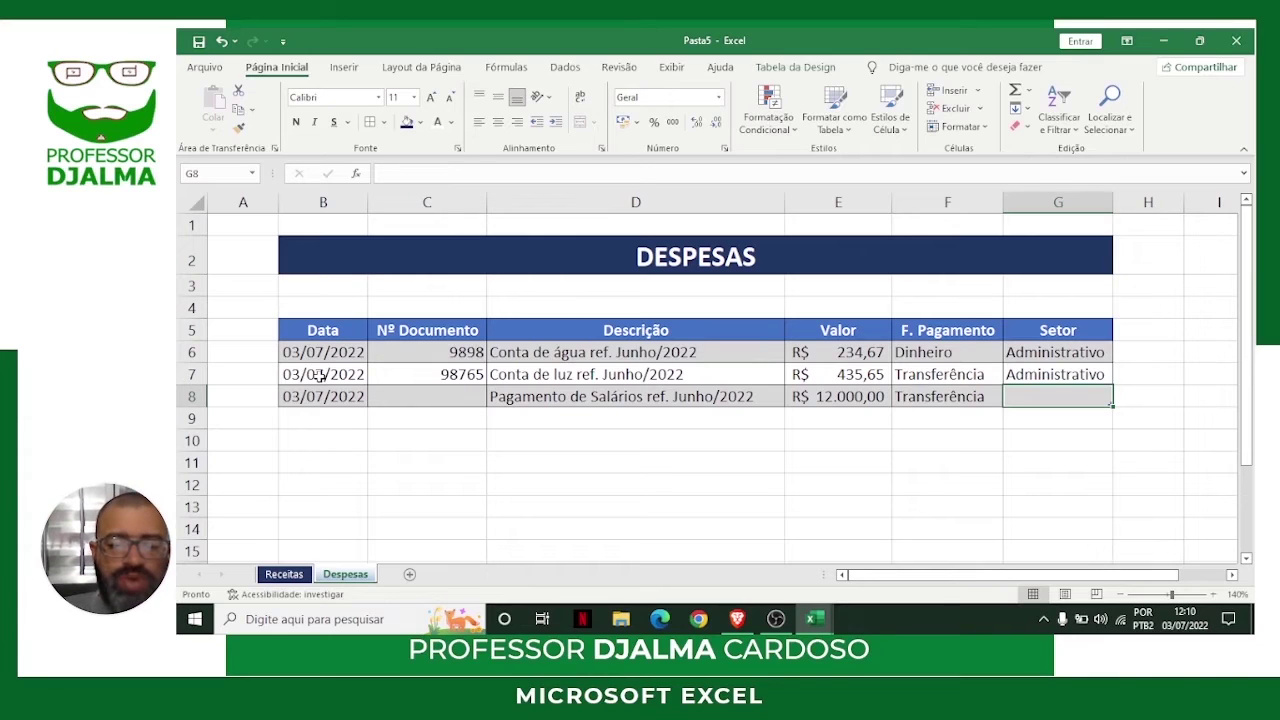
Enter Recursos Humanos as the salary payment's sector in G8 and fit the Setor column width to the text.
{"action": "type", "text": "rEC"}
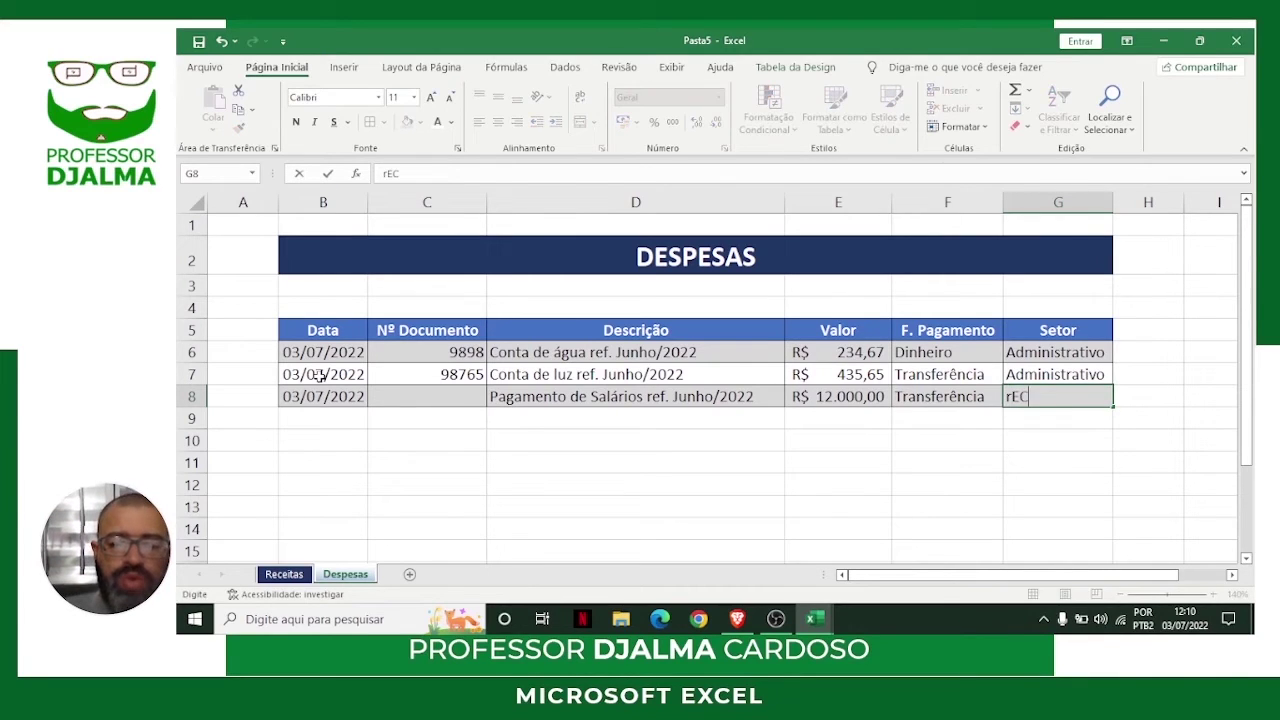
{"action": "type", "text": "URSOS Humanos"}
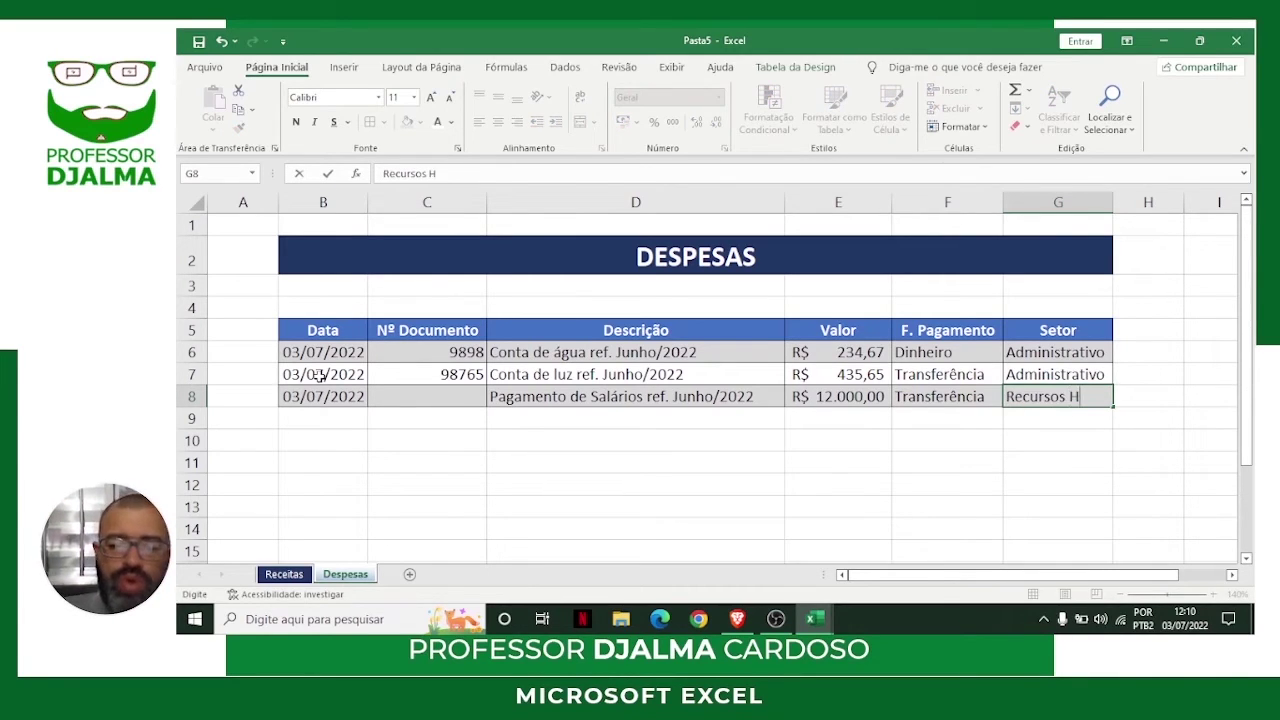
{"action": "key", "text": "Return"}
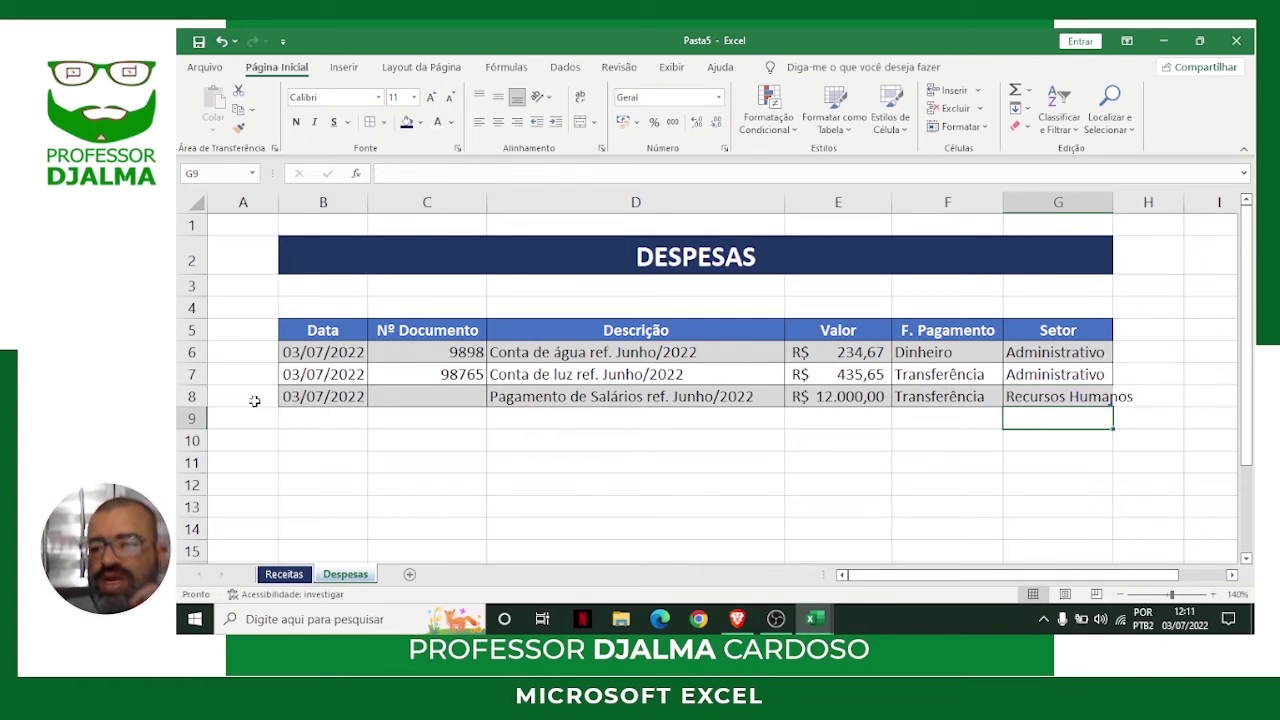
{"action": "double_click", "coordinate": [1112, 202]}
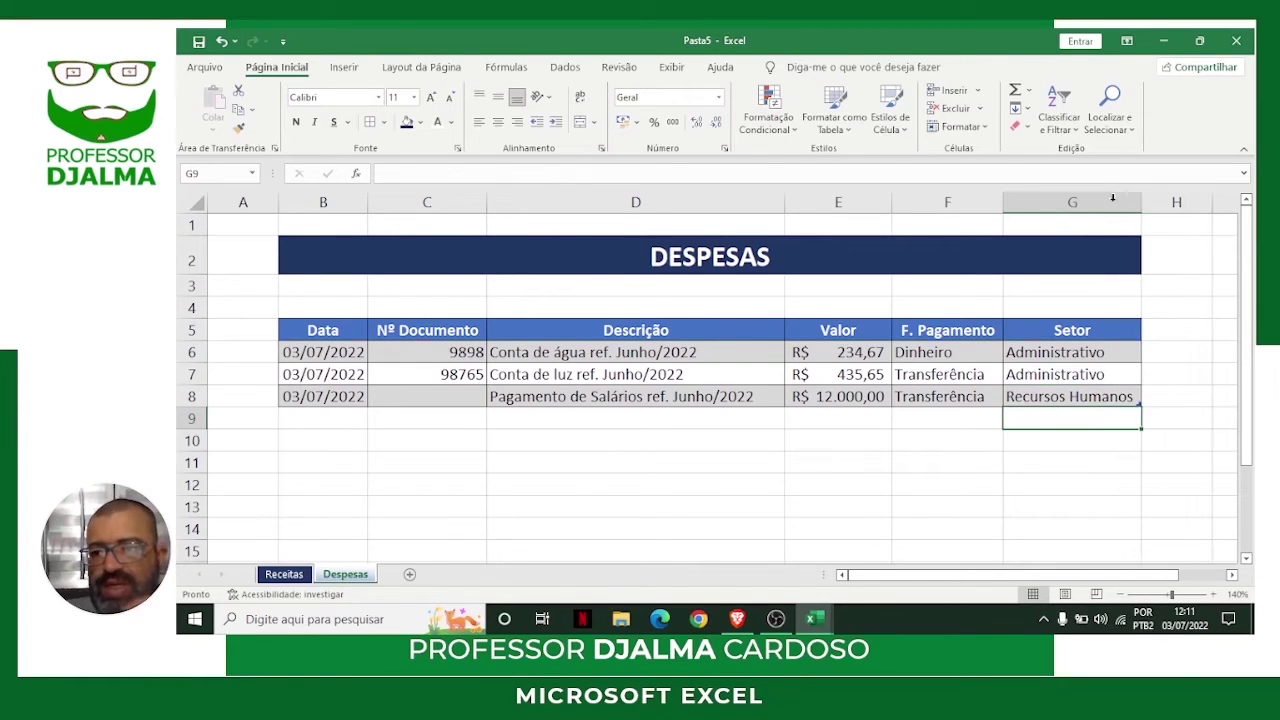
Start the fourth expense in row 9 with the date 03/07/2022 and document number 1234.
{"action": "left_click", "coordinate": [293, 421]}
{"action": "type", "text": "03/0"}
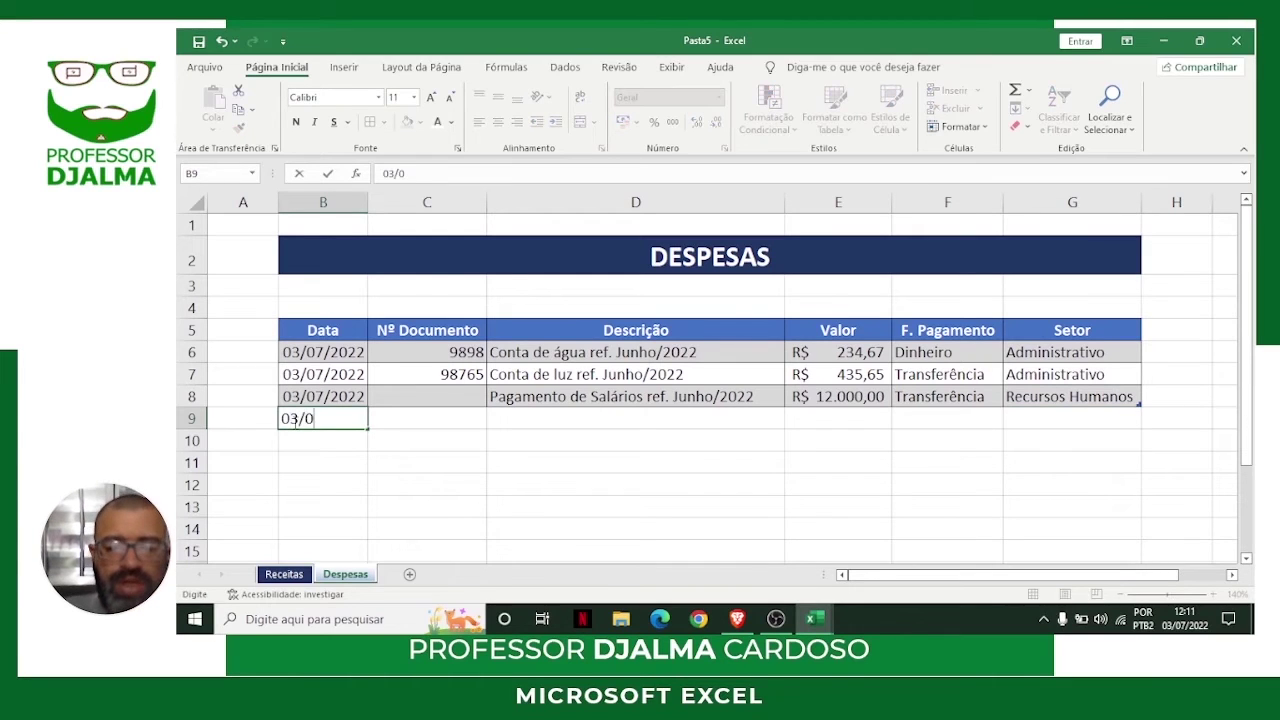
{"action": "type", "text": "7/2022"}
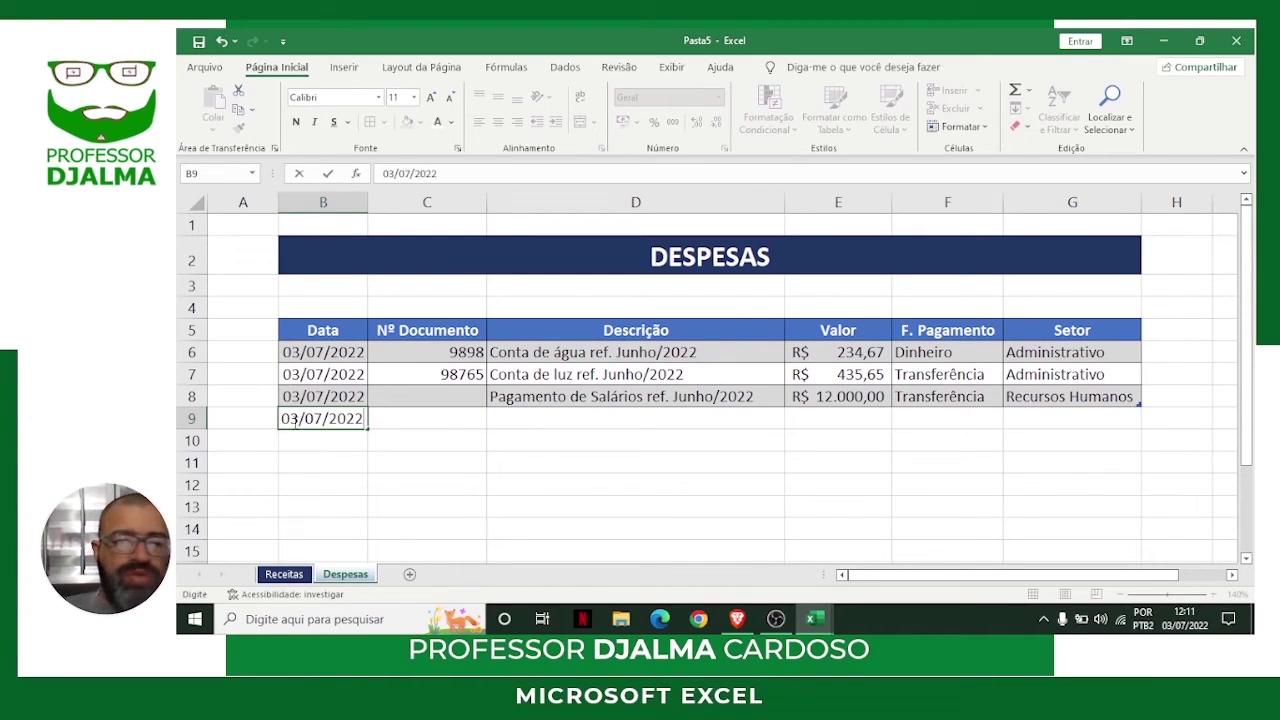
{"action": "key", "text": "Tab"}
{"action": "type", "text": "1234"}
{"action": "key", "text": "Tab"}
Enter the description "Pagamento de Internet VIVO" for the fourth expense in D9.
{"action": "type", "text": "Pagmento"}
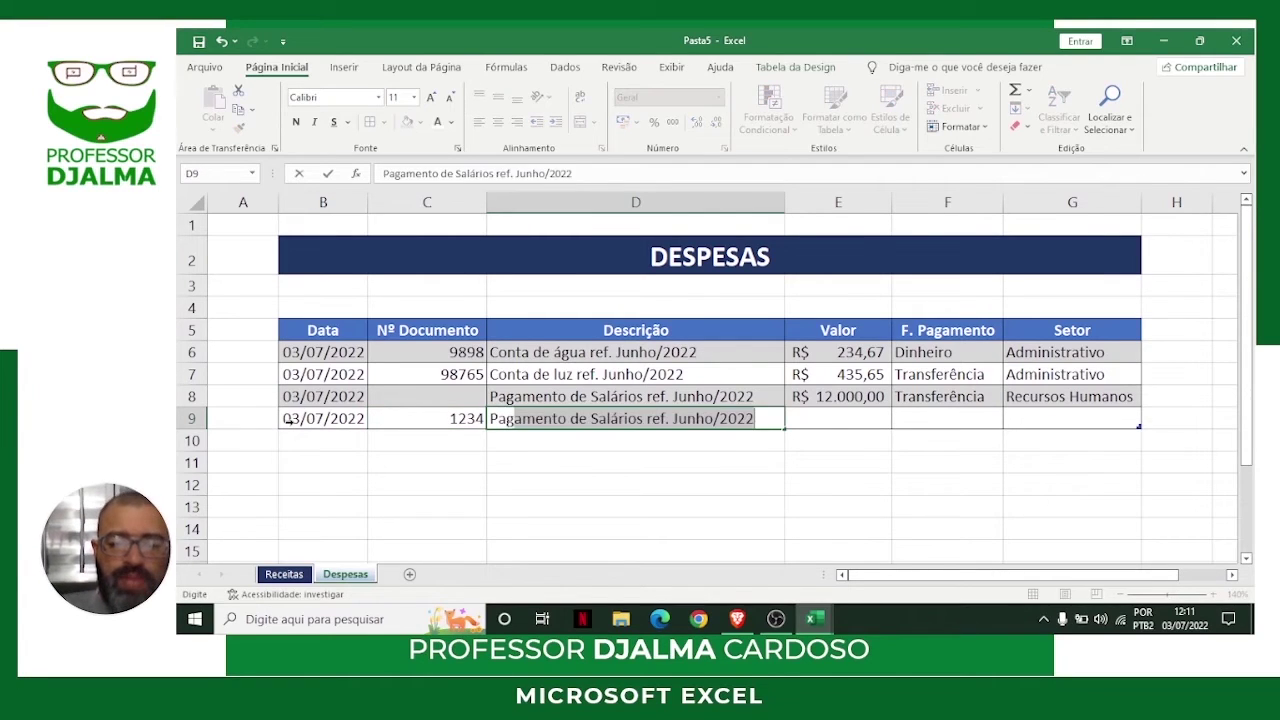
{"action": "key", "text": "BackSpace"}
{"action": "key", "text": "BackSpace"}
{"action": "key", "text": "BackSpace"}
{"action": "key", "text": "BackSpace"}
{"action": "key", "text": "BackSpace"}
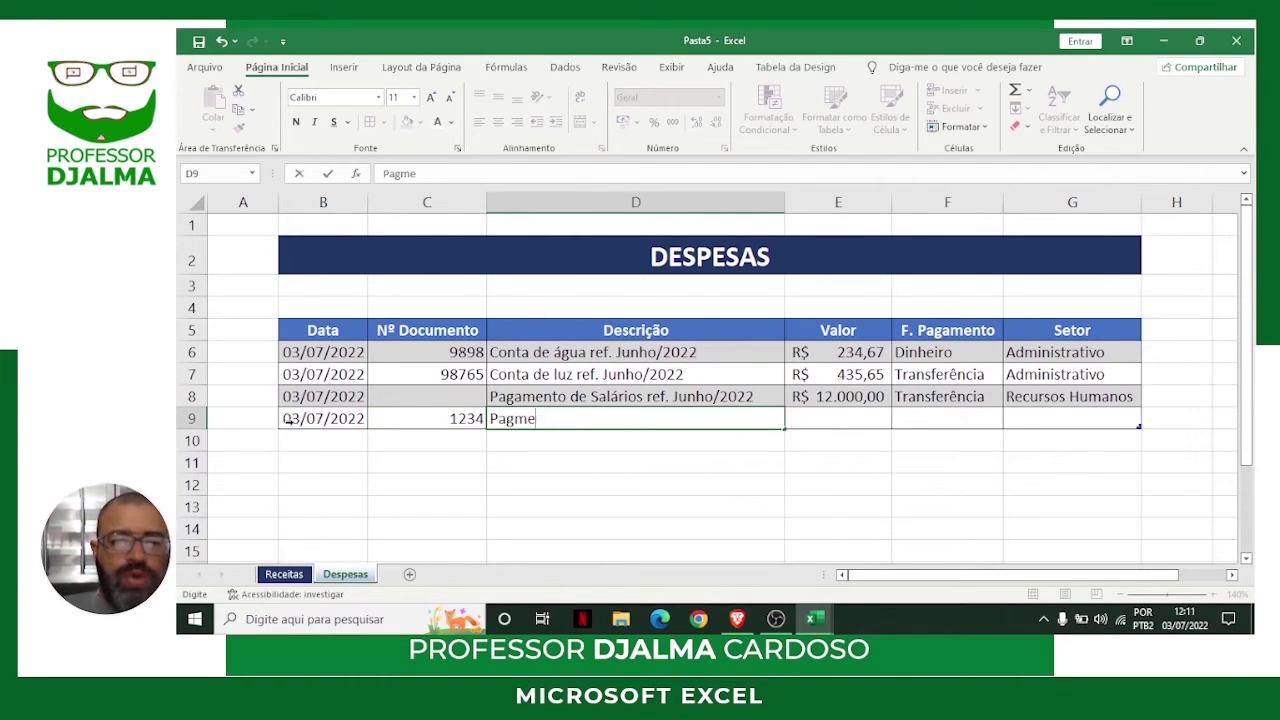
{"action": "type", "text": "amento de "}
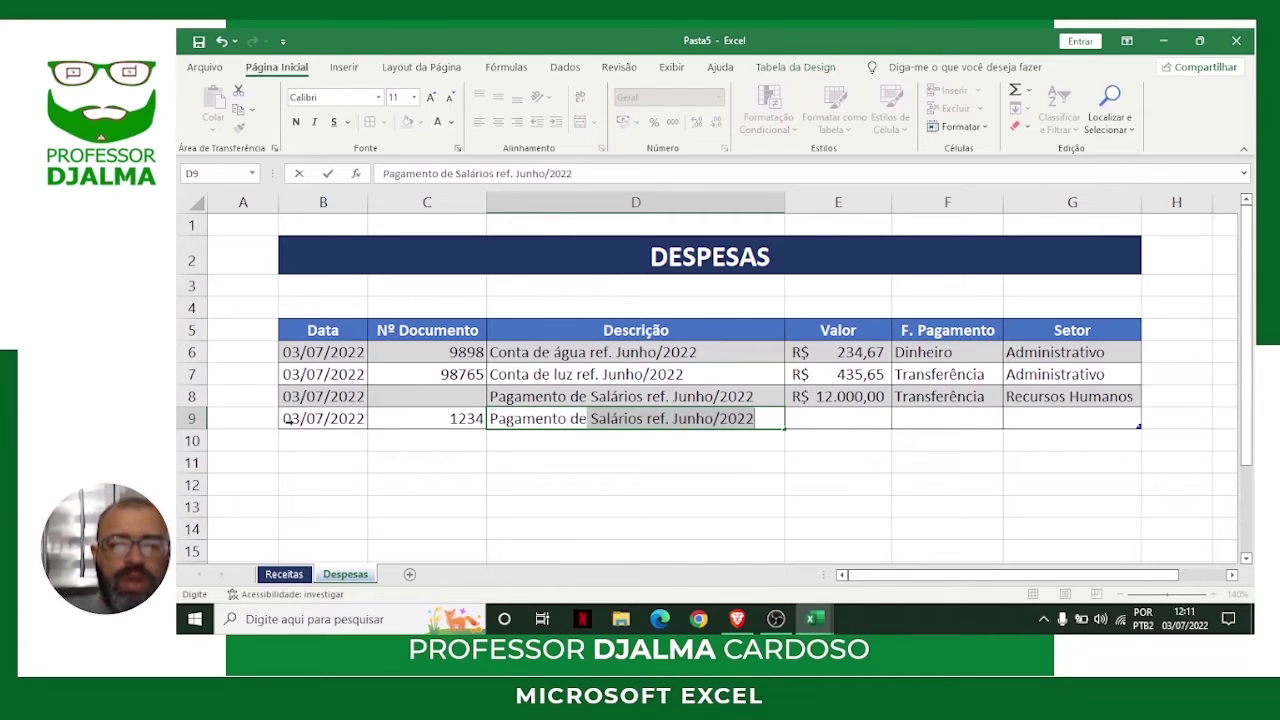
{"action": "type", "text": "Internet"}
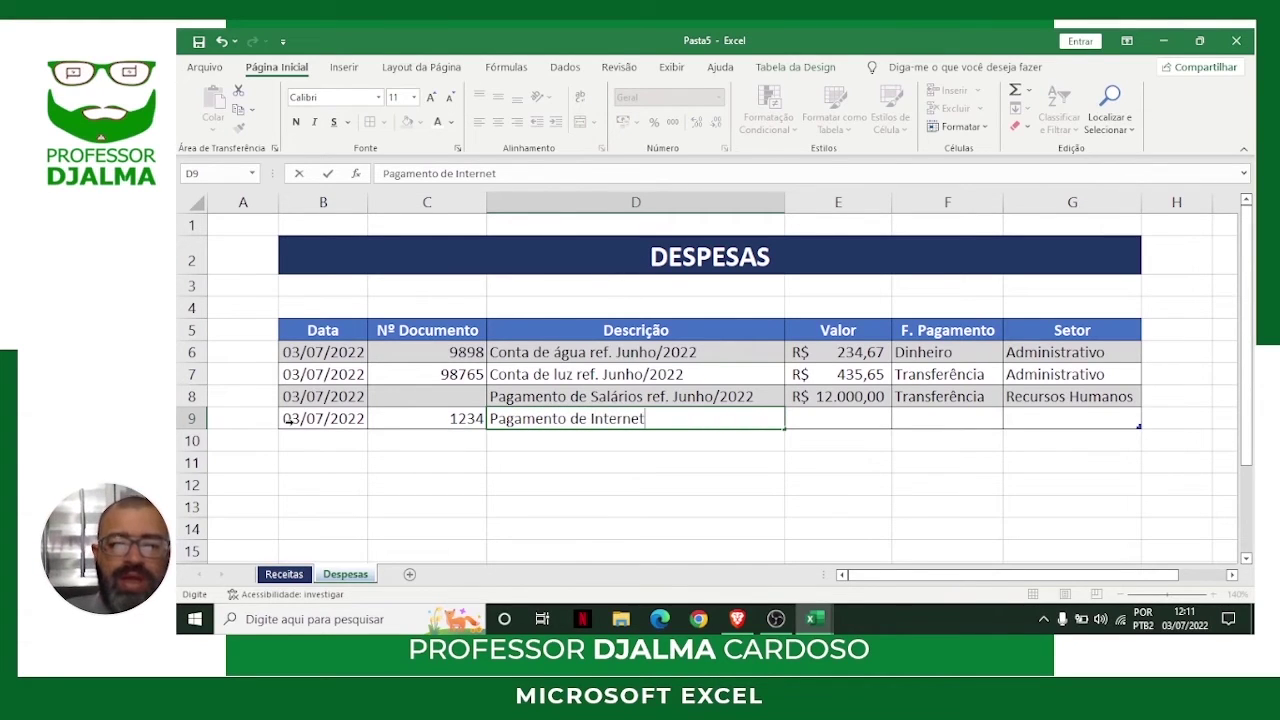
{"action": "type", "text": " VIVO"}
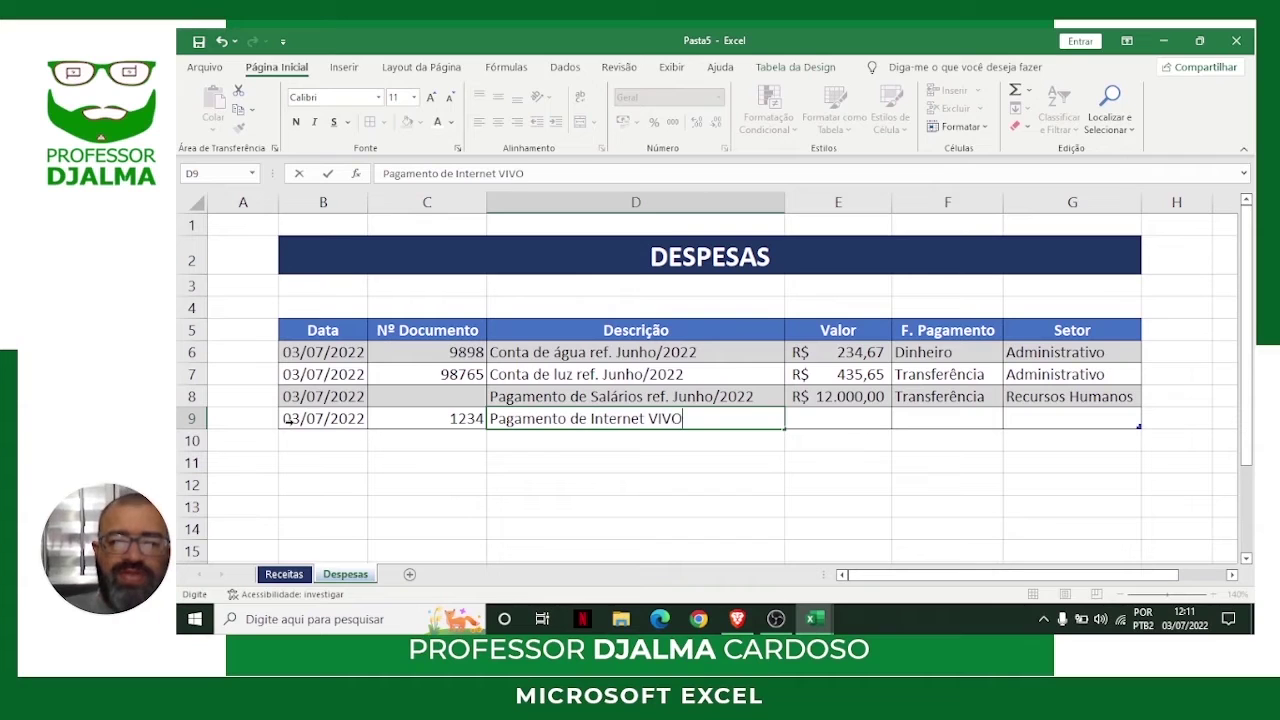
{"action": "key", "text": "Tab"}
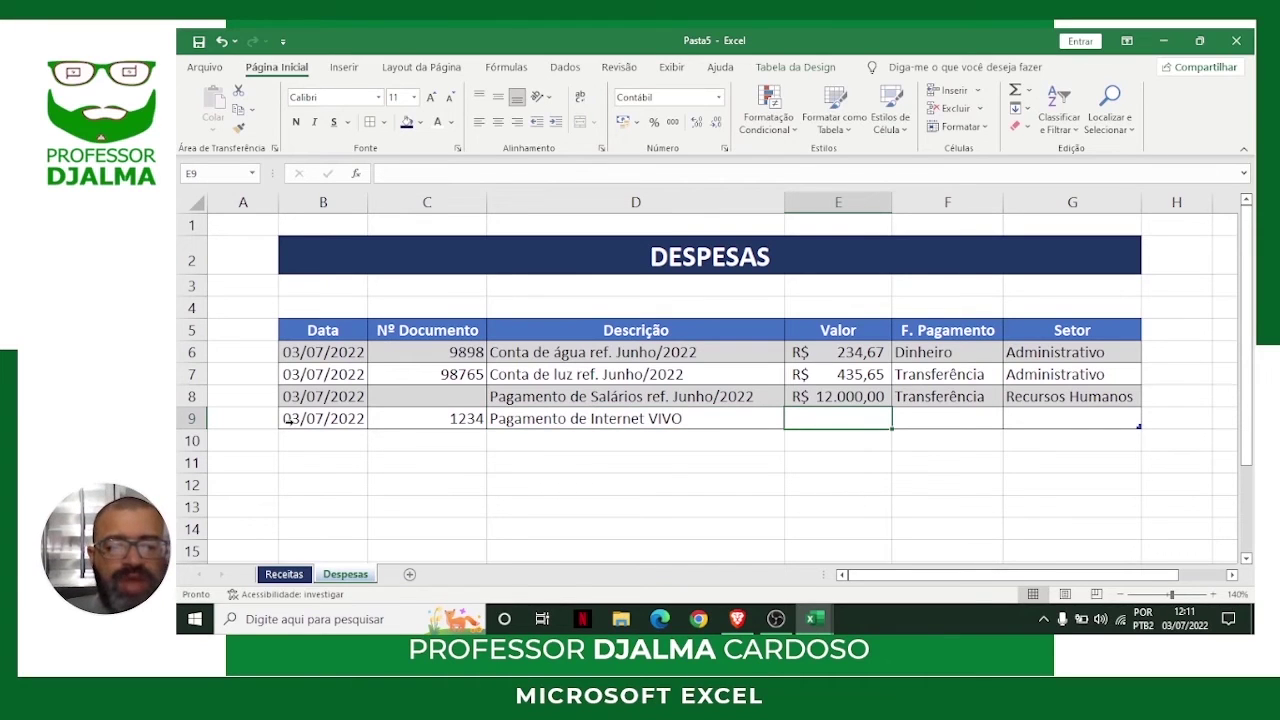
Complete the internet expense in row 9 with the value 123,56, the payment form Dinheiro and the sector Administrativo.
{"action": "type", "text": "123,56"}
{"action": "key", "text": "Tab"}
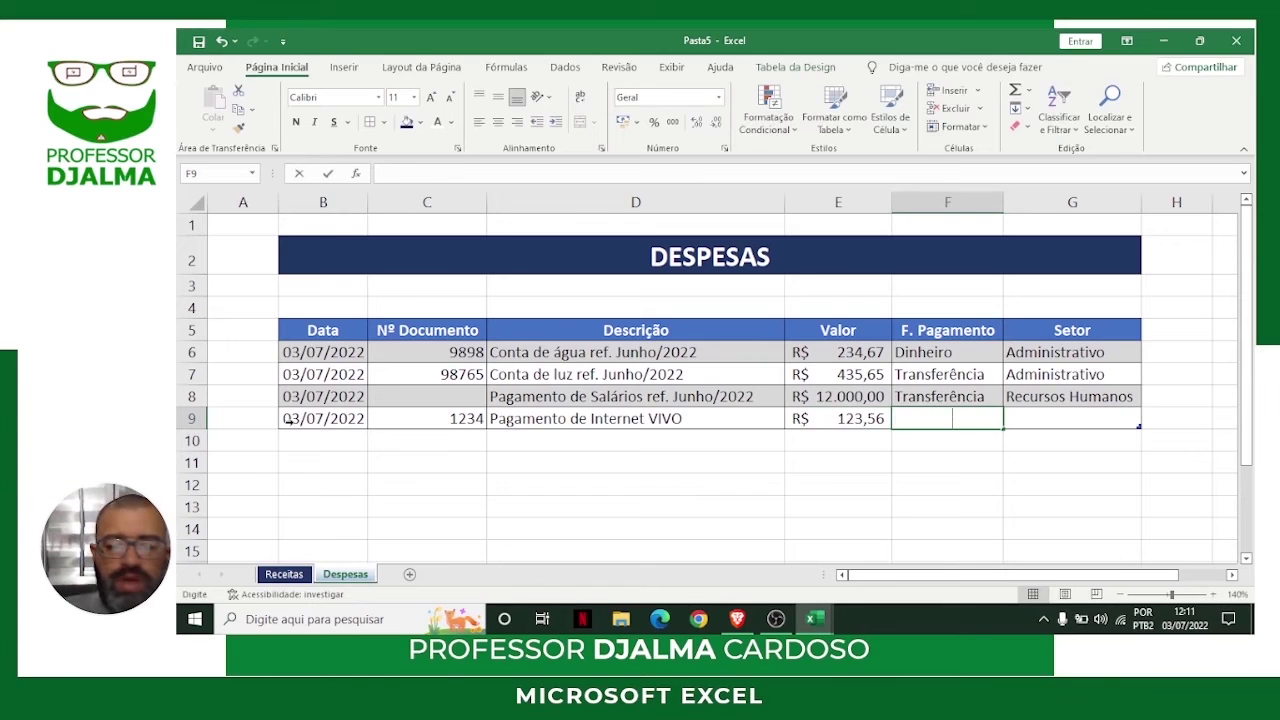
{"action": "type", "text": "Dinheeiro"}
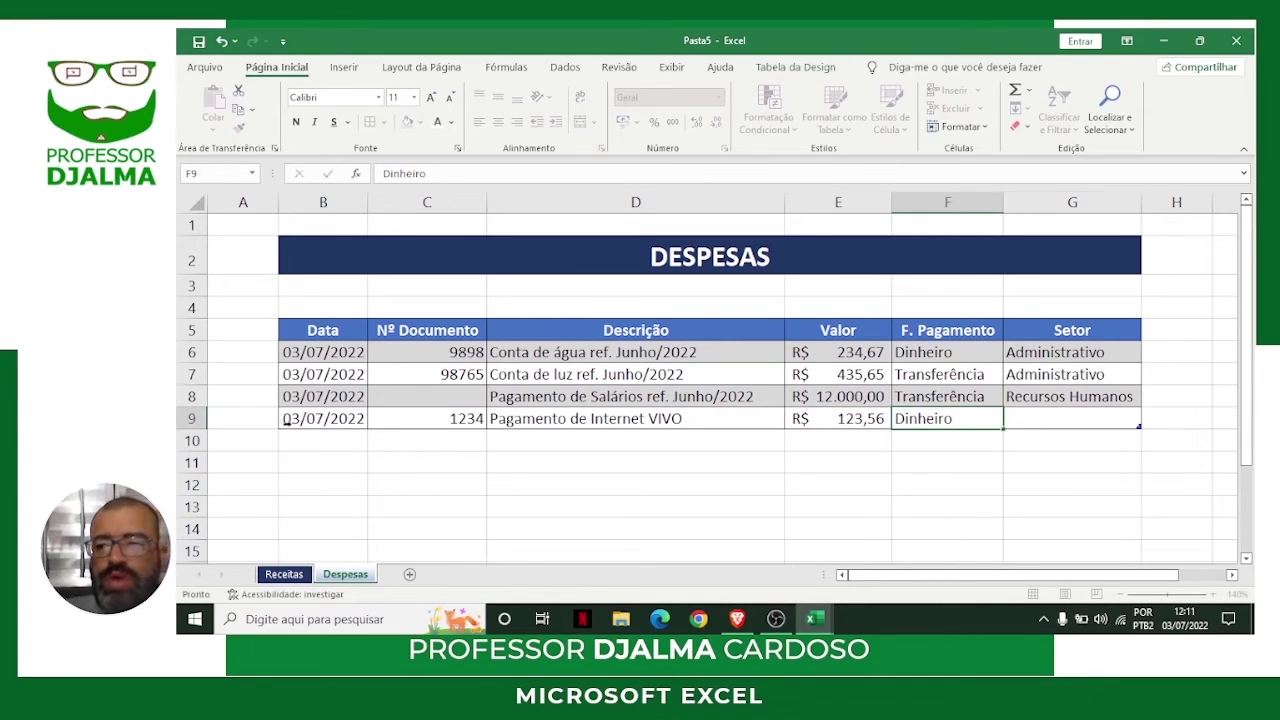
{"action": "key", "text": "Tab"}
{"action": "type", "text": "A"}
{"action": "key", "text": "Return"}
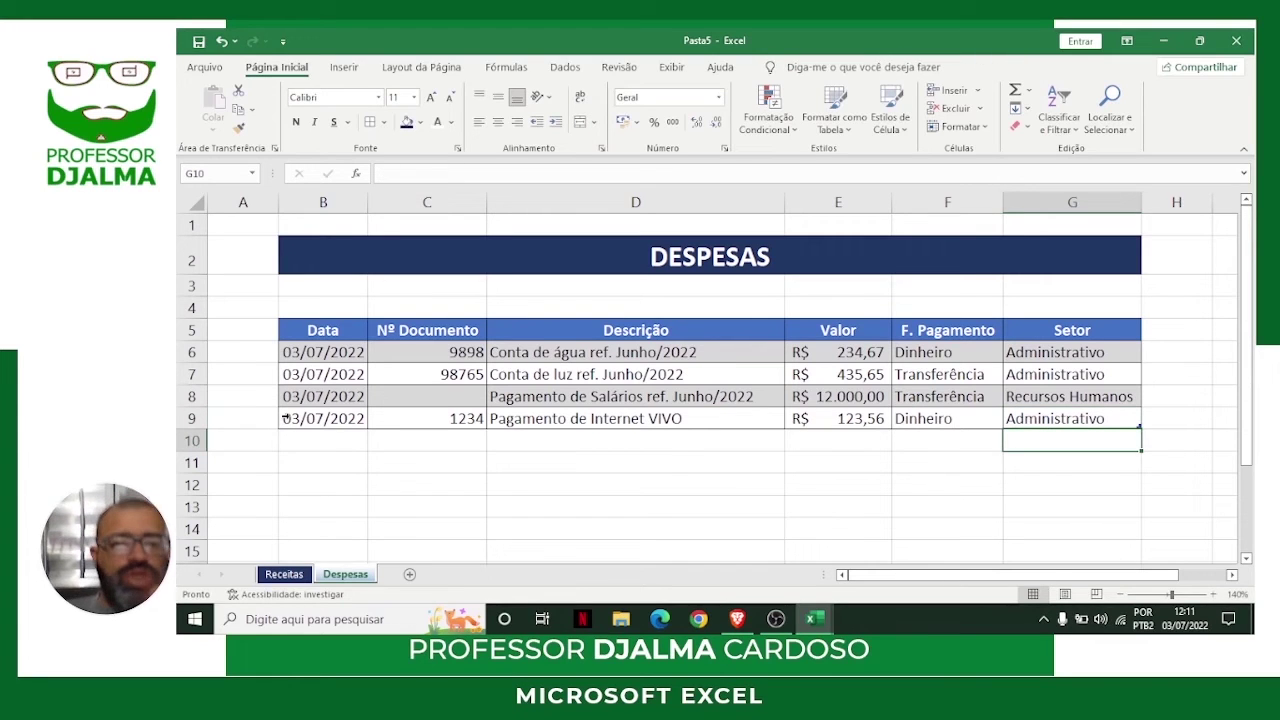
Narrow the Setor column of the Despesas table very slightly.
{"action": "left_click", "coordinate": [1120, 594]}
{"action": "left_click", "coordinate": [1120, 594]}
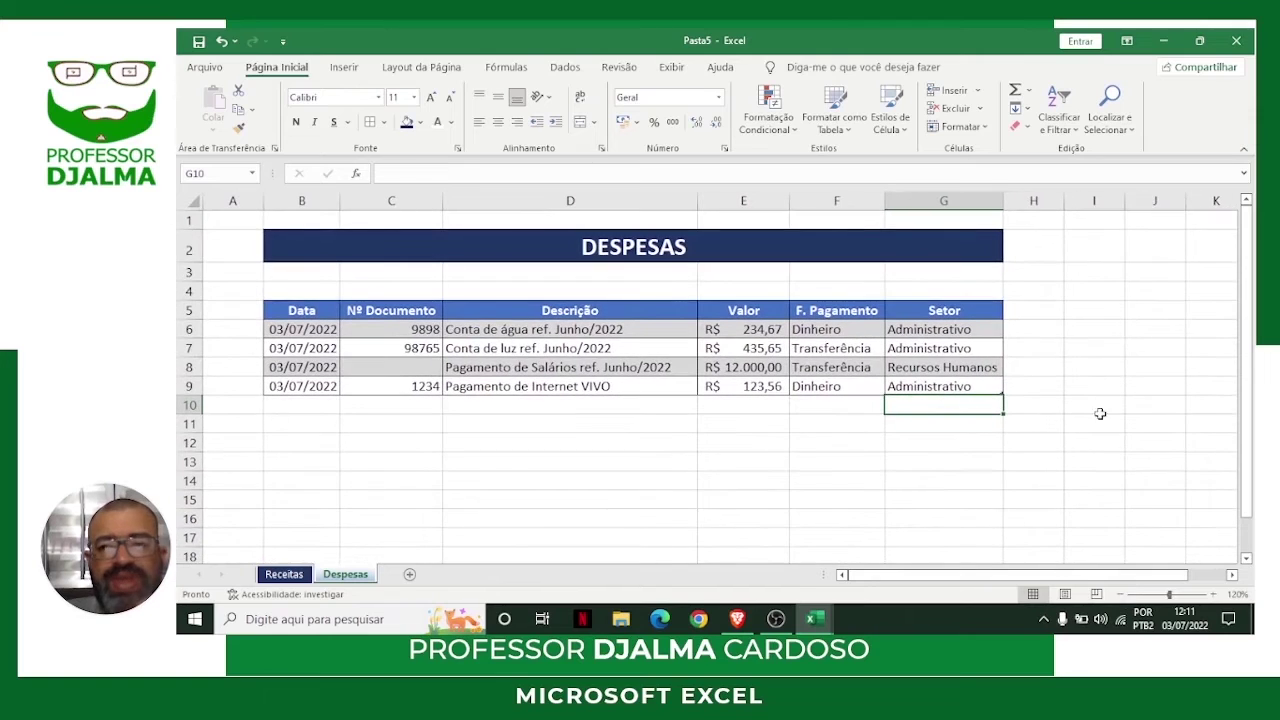
{"action": "left_click_drag", "start_coordinate": [1008, 210], "coordinate": [1003, 201]}
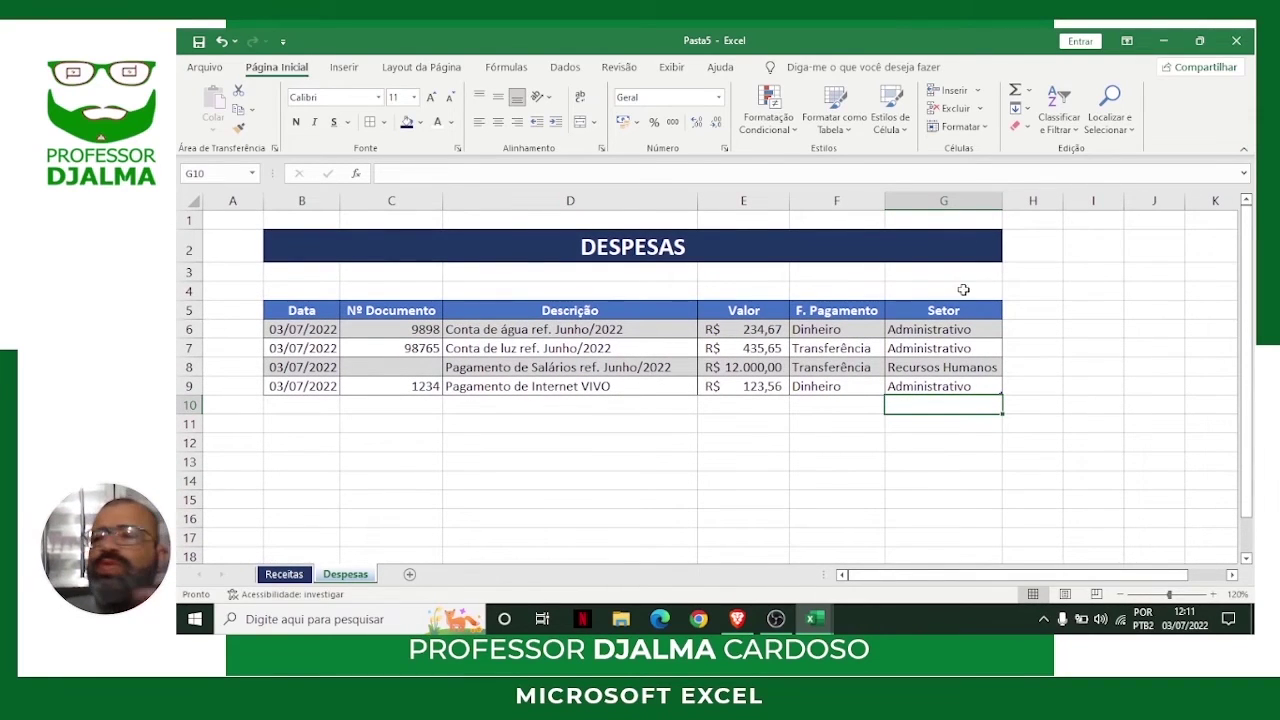
Enter the label "Total Geral" in I2 of the Despesas sheet, checking its wording against the Receitas sheet.
{"action": "left_click", "coordinate": [1089, 246]}
{"action": "type", "text": "Total"}
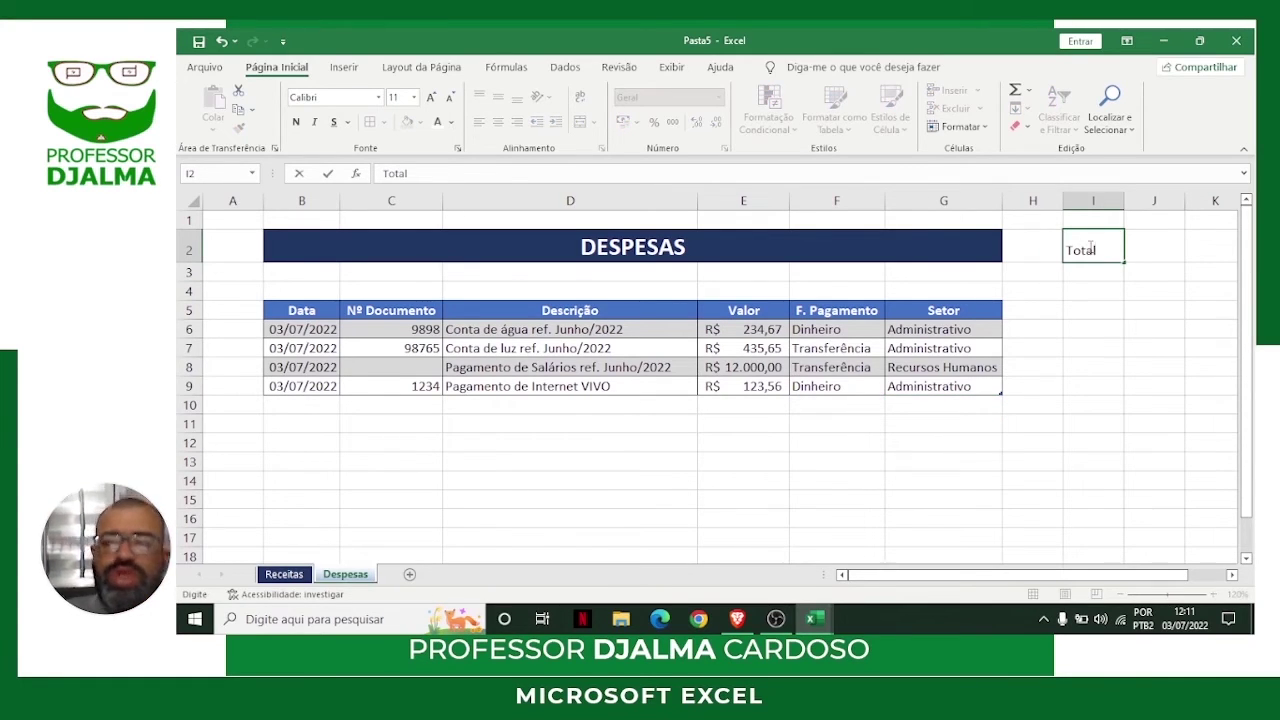
{"action": "left_click", "coordinate": [284, 574]}
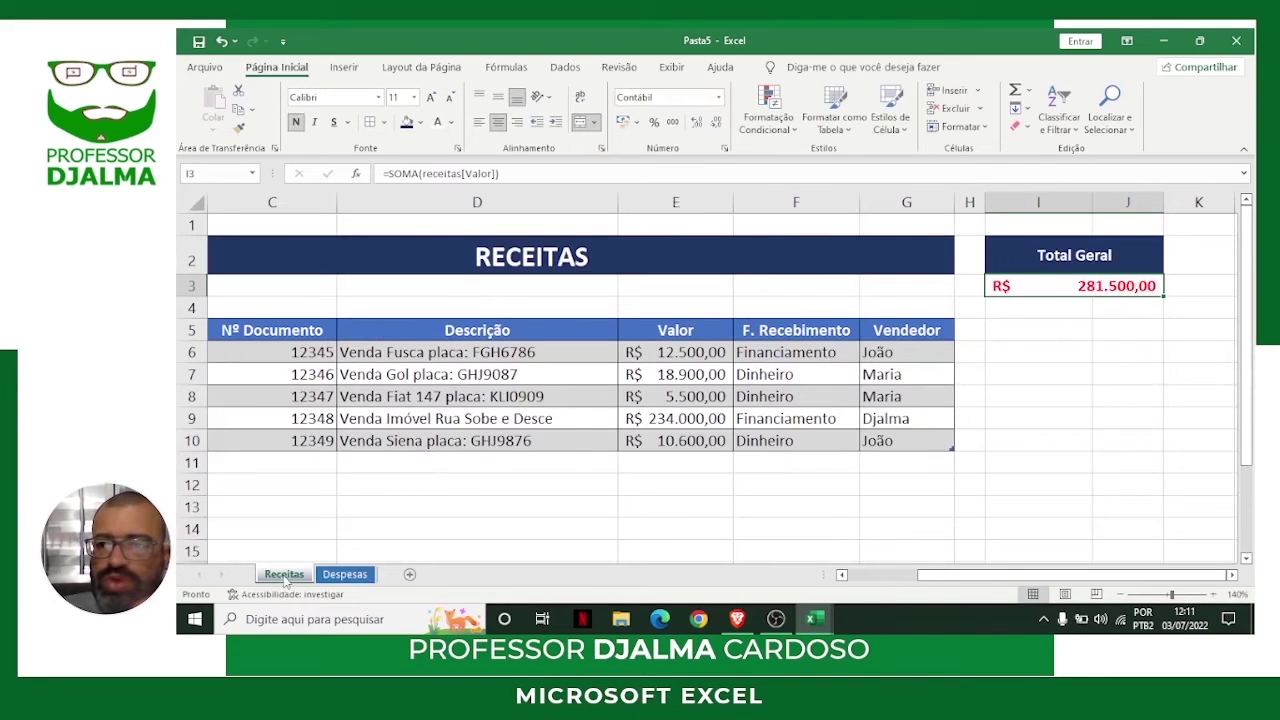
{"action": "left_click", "coordinate": [344, 574]}
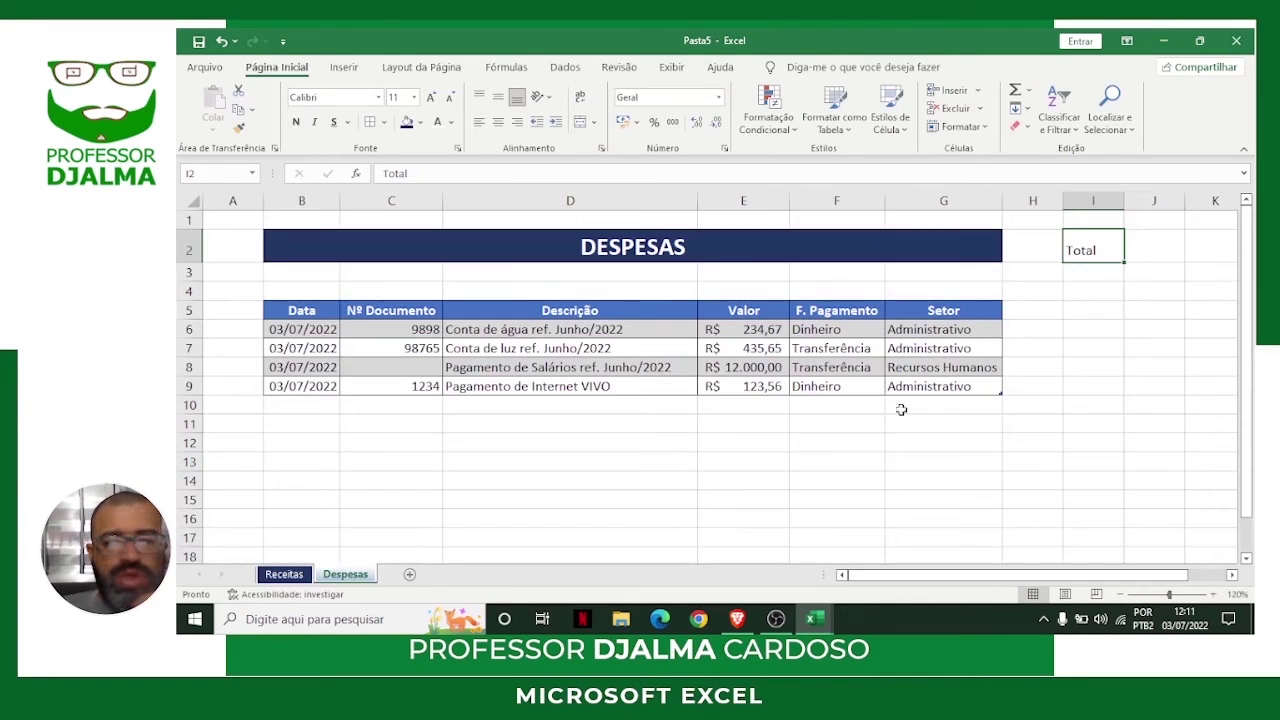
{"action": "double_click", "coordinate": [1106, 250]}
{"action": "type", "text": "Geral"}
{"action": "key", "text": "Return"}
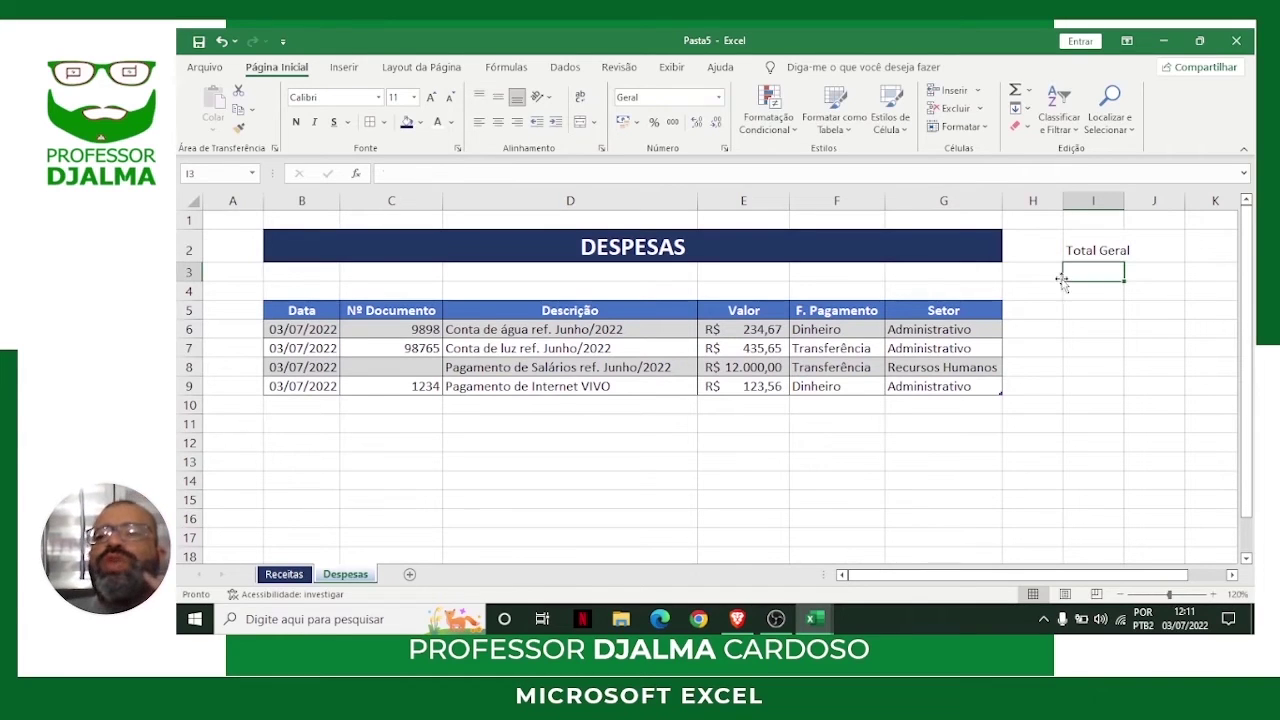
Merge and center the Total Geral label across I2:J2 and format it with a dark blue fill and white text.
{"action": "left_click", "coordinate": [1084, 250]}
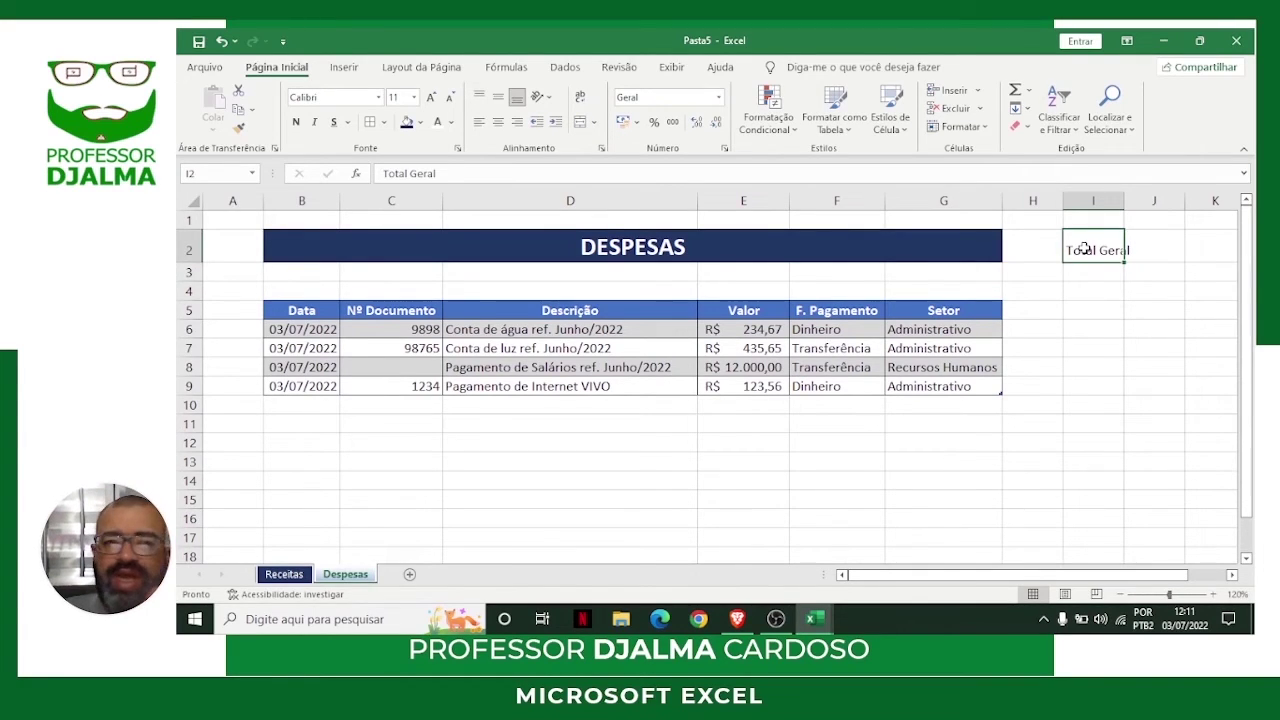
{"action": "left_click_drag", "start_coordinate": [1114, 249], "coordinate": [1143, 247]}
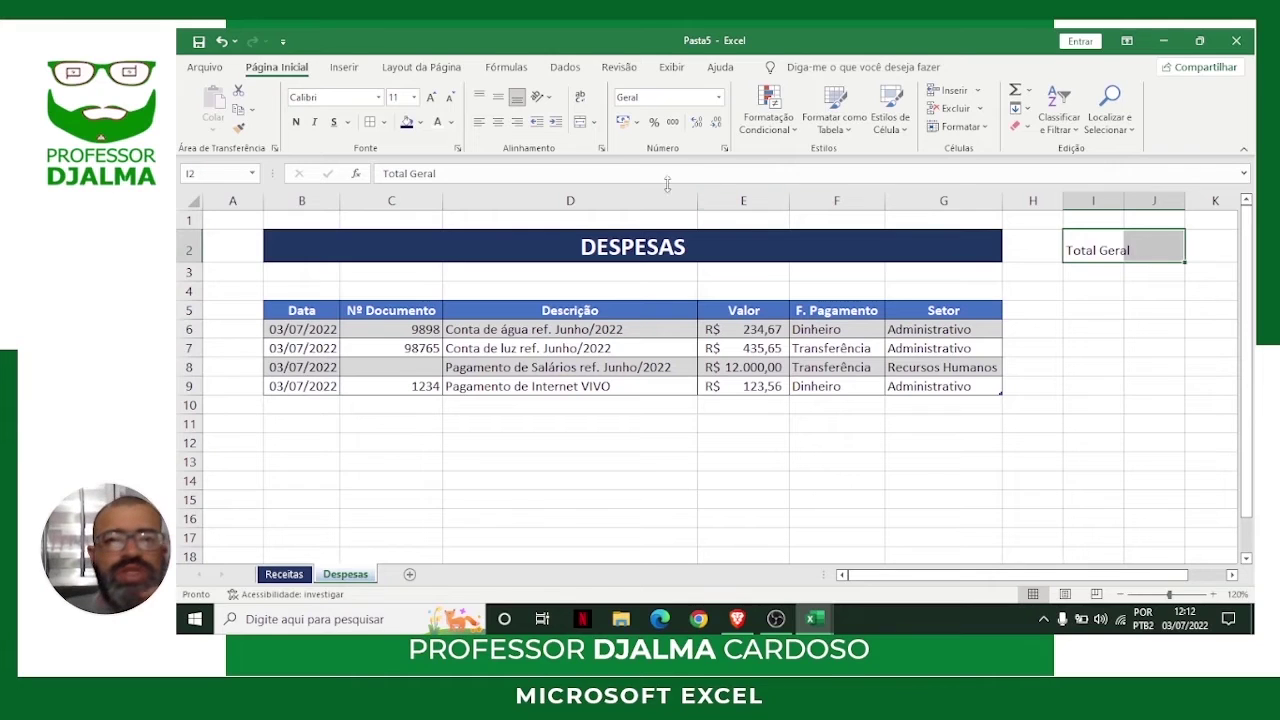
{"action": "left_click", "coordinate": [580, 123]}
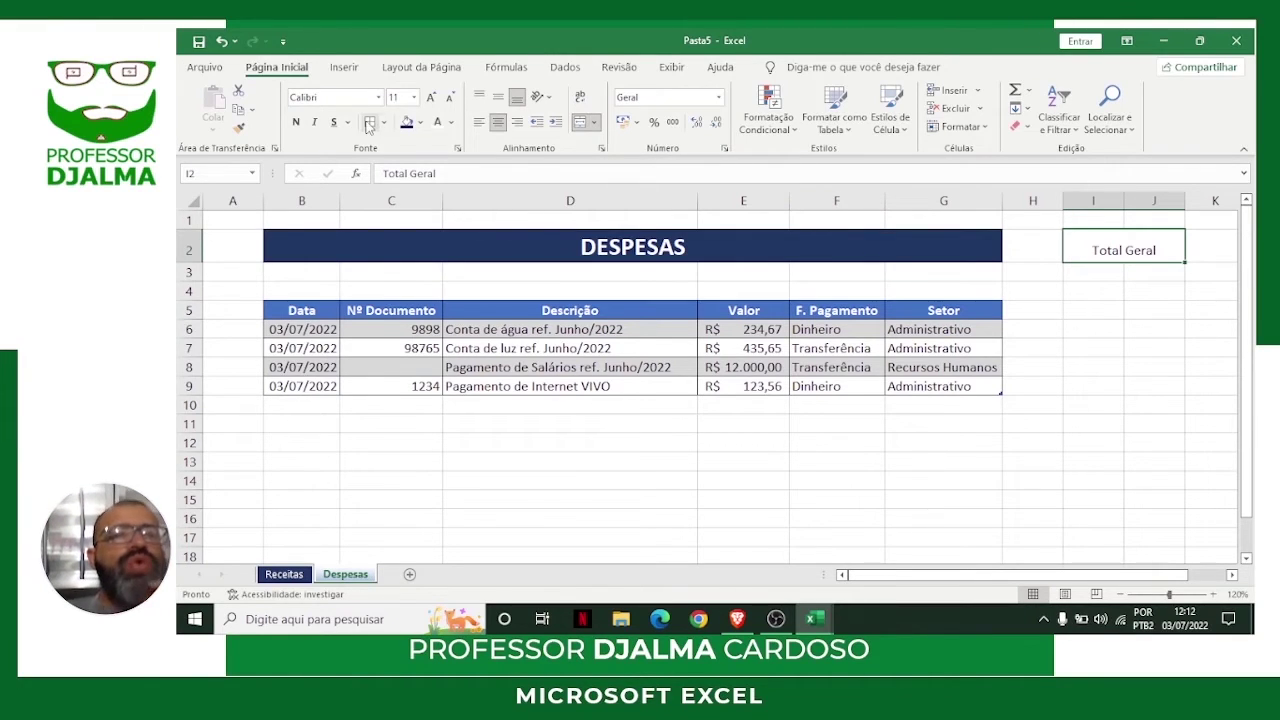
{"action": "left_click", "coordinate": [419, 122]}
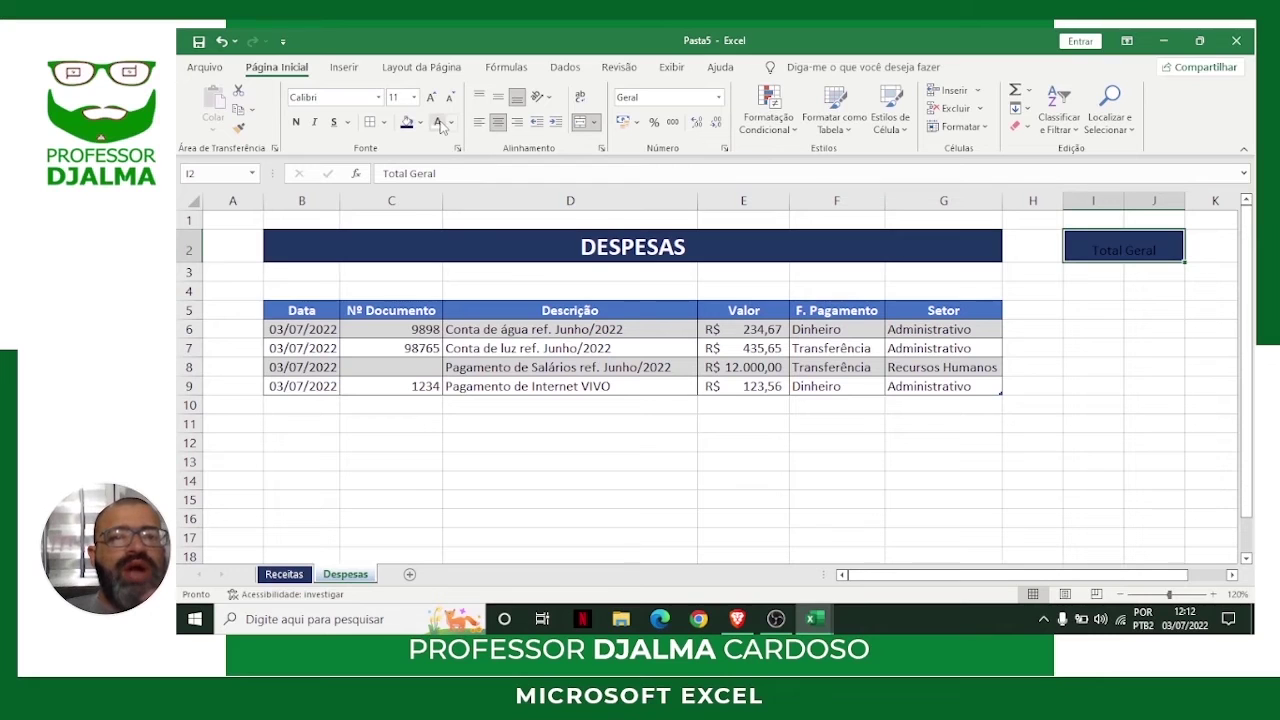
{"action": "left_click", "coordinate": [438, 122]}
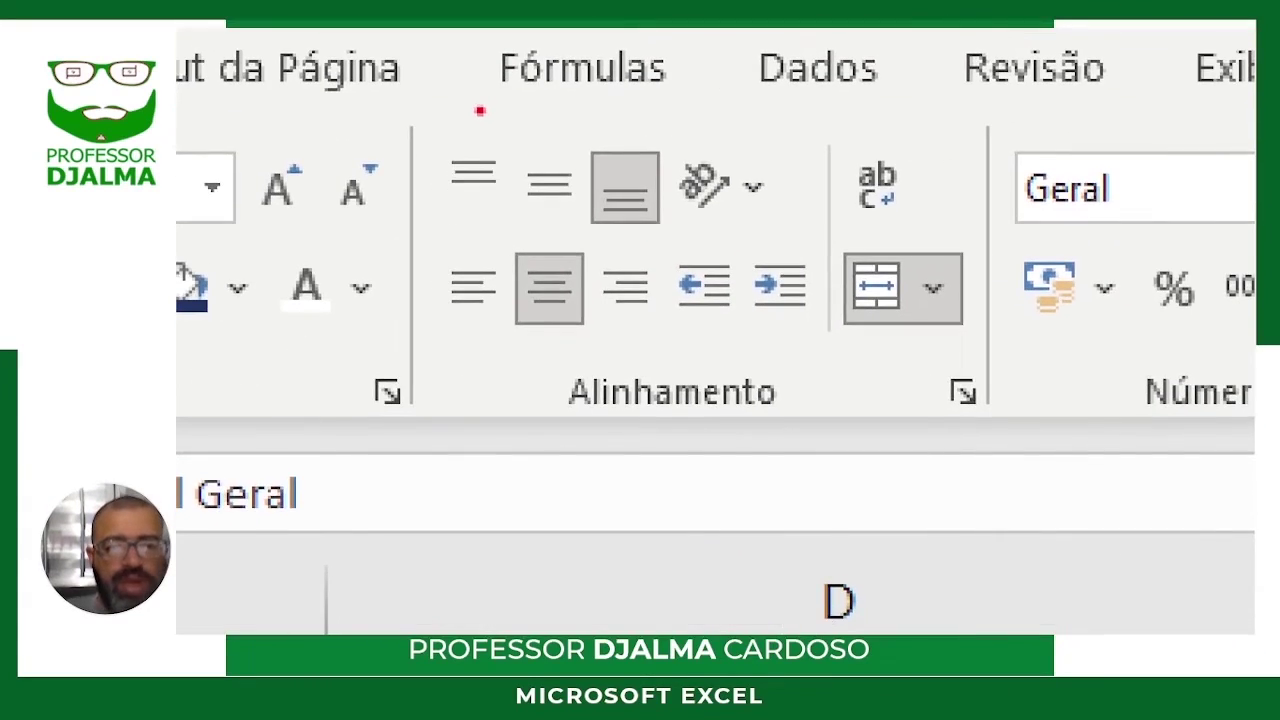
{"action": "mouse_move", "coordinate": [400, 112]}
{"action": "left_mouse_down"}
{"action": "mouse_move", "coordinate": [789, 369]}
{"action": "mouse_move", "coordinate": [976, 422]}
{"action": "left_mouse_up"}
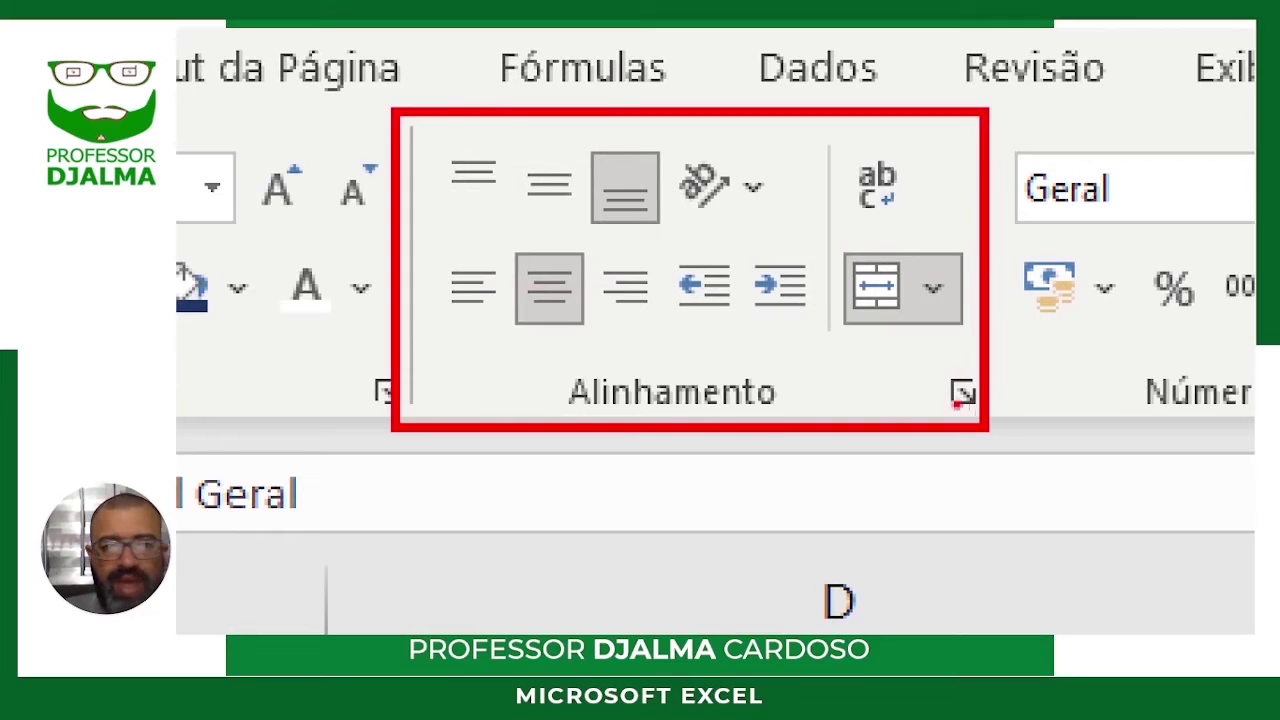
{"action": "left_click_drag", "start_coordinate": [541, 168], "coordinate": [540, 118]}
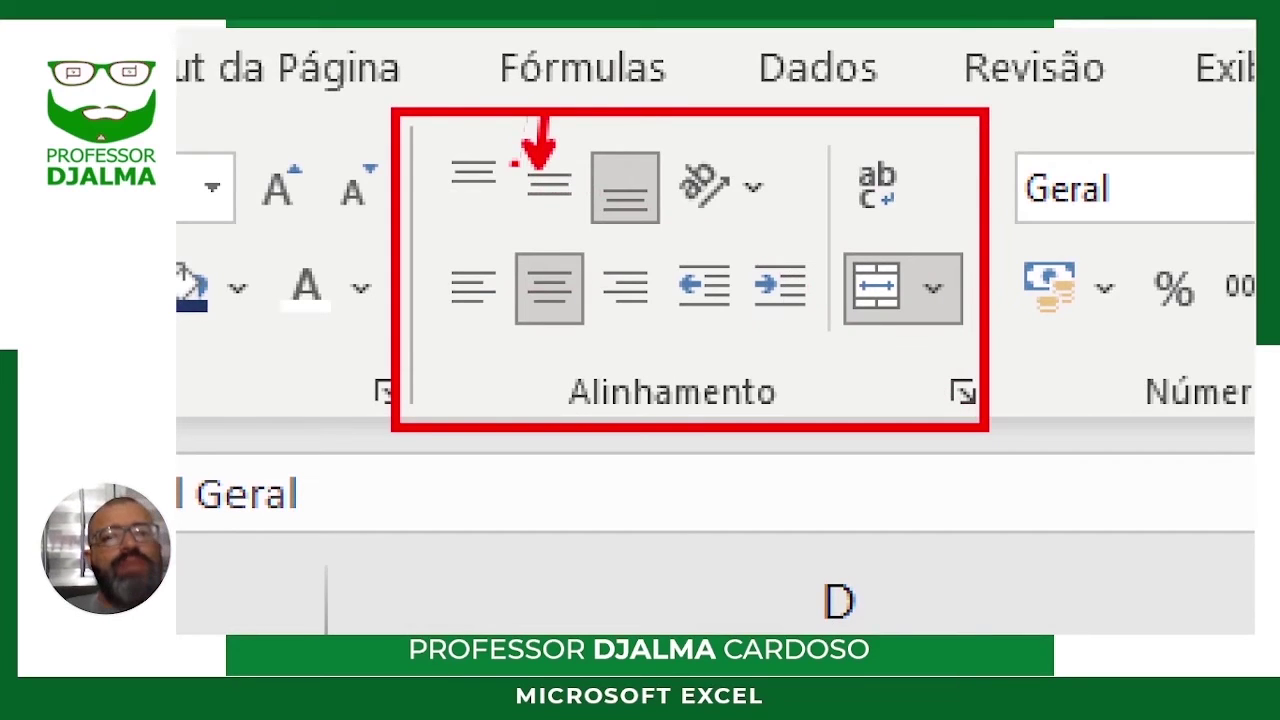
{"action": "left_click_drag", "start_coordinate": [517, 180], "coordinate": [443, 185]}
{"action": "left_click_drag", "start_coordinate": [572, 192], "coordinate": [692, 203]}
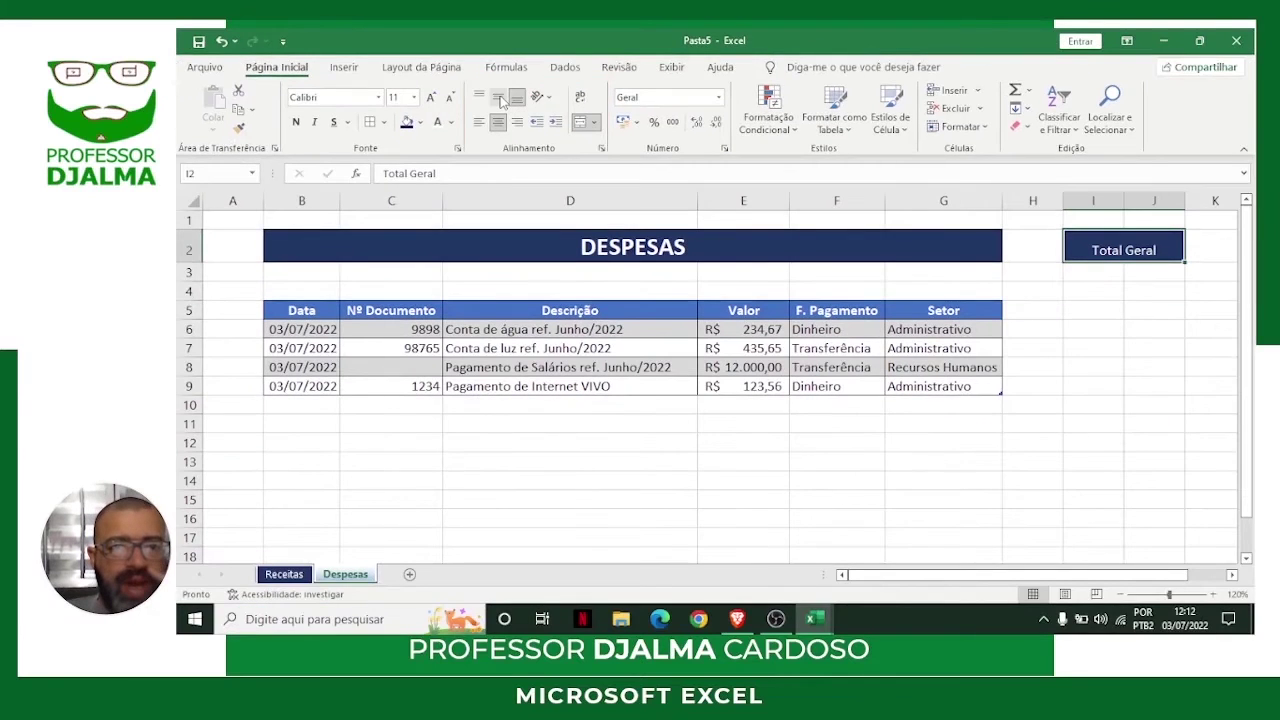
Middle-align the Total Geral heading vertically and sum the despesas table's Valor column in cell I3 with the SOMA function.
{"action": "left_click", "coordinate": [498, 97]}
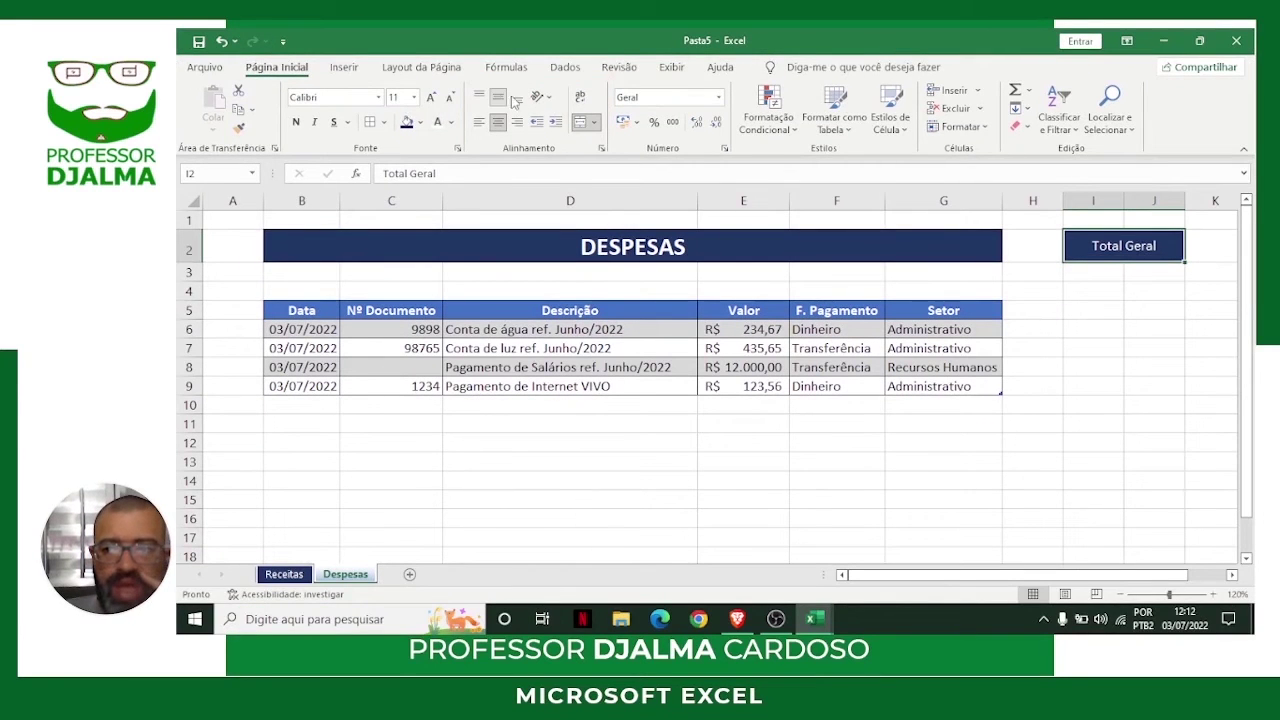
{"action": "left_click", "coordinate": [1088, 274]}
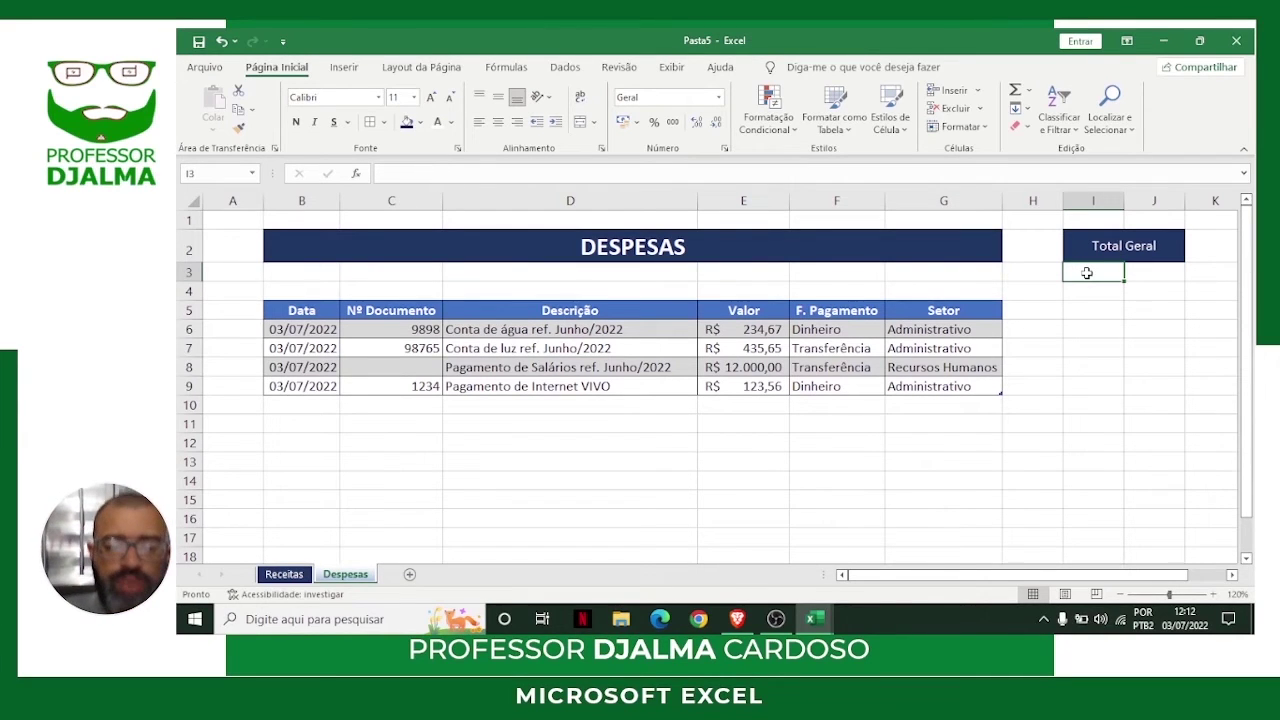
{"action": "type", "text": "=soma"}
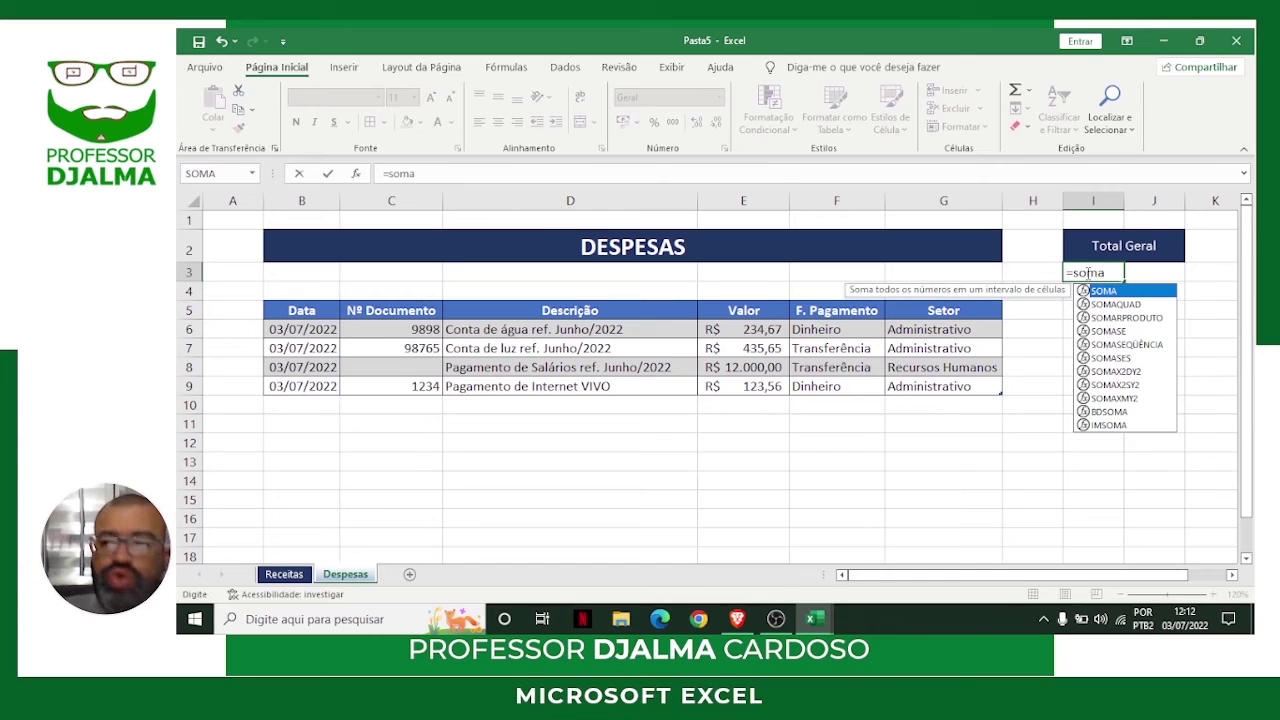
{"action": "type", "text": "("}
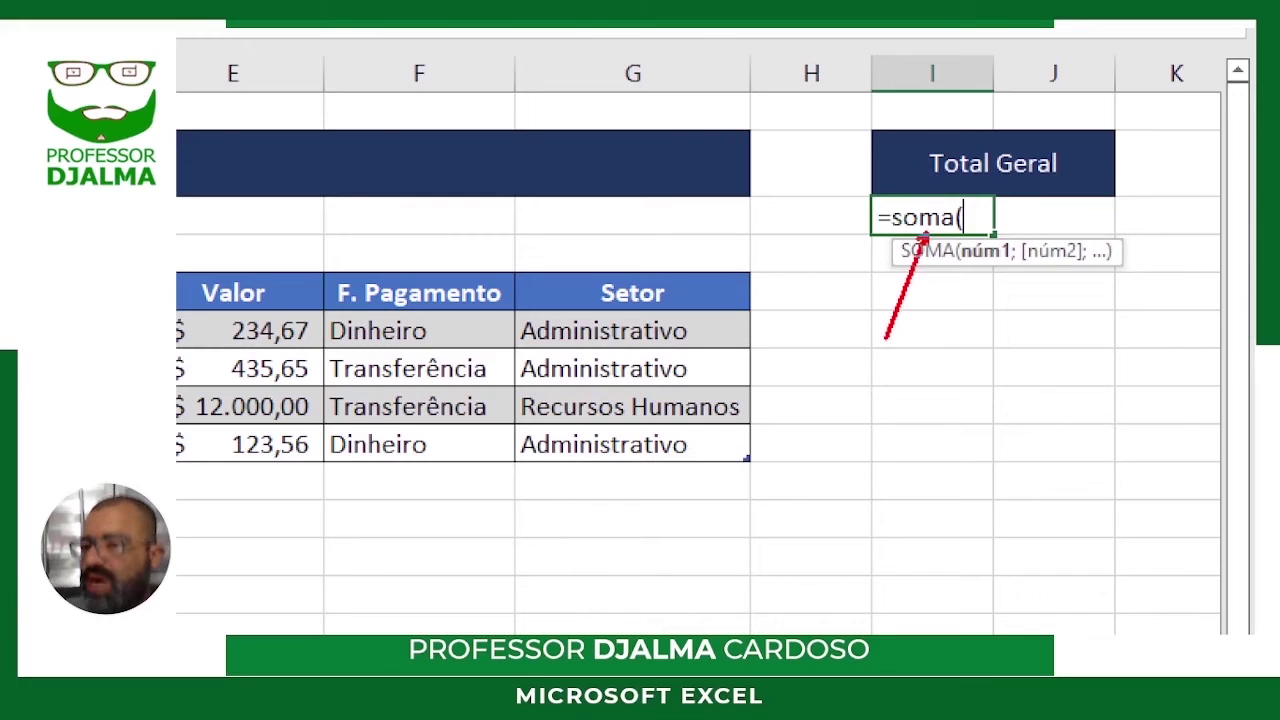
{"action": "left_click_drag", "start_coordinate": [981, 267], "coordinate": [998, 345]}
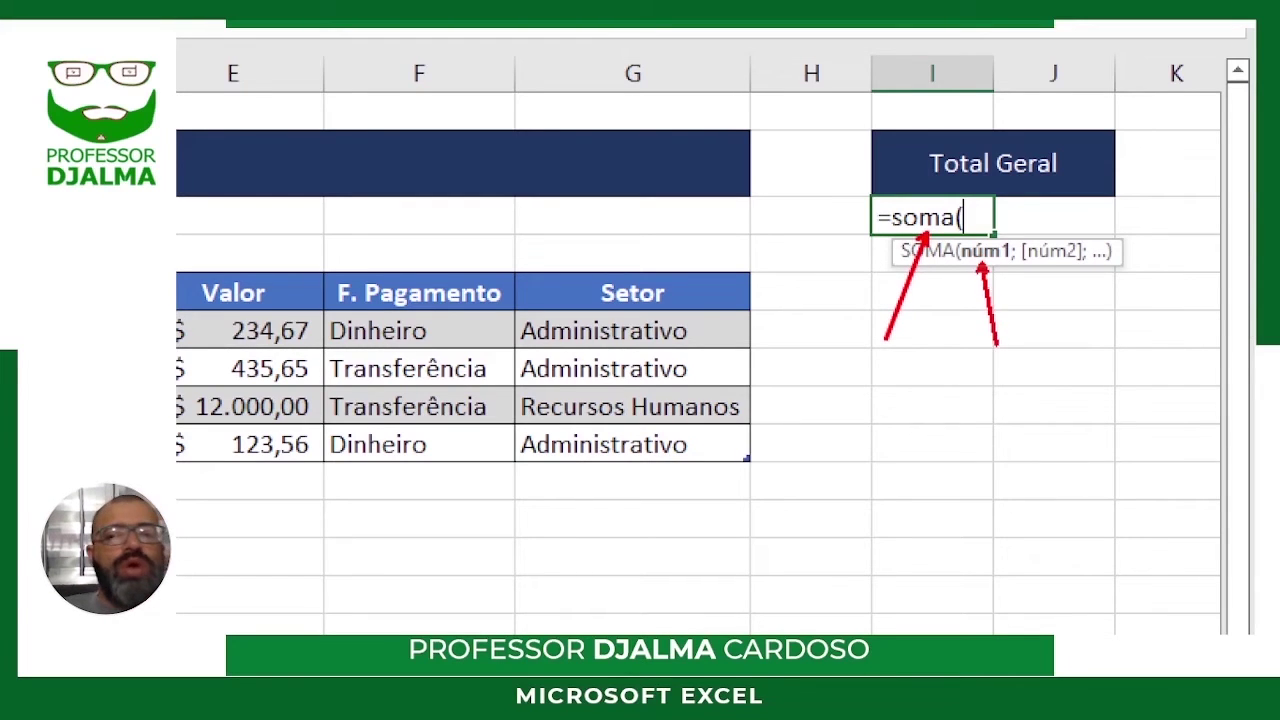
{"action": "left_click_drag", "start_coordinate": [1050, 249], "coordinate": [1078, 203]}
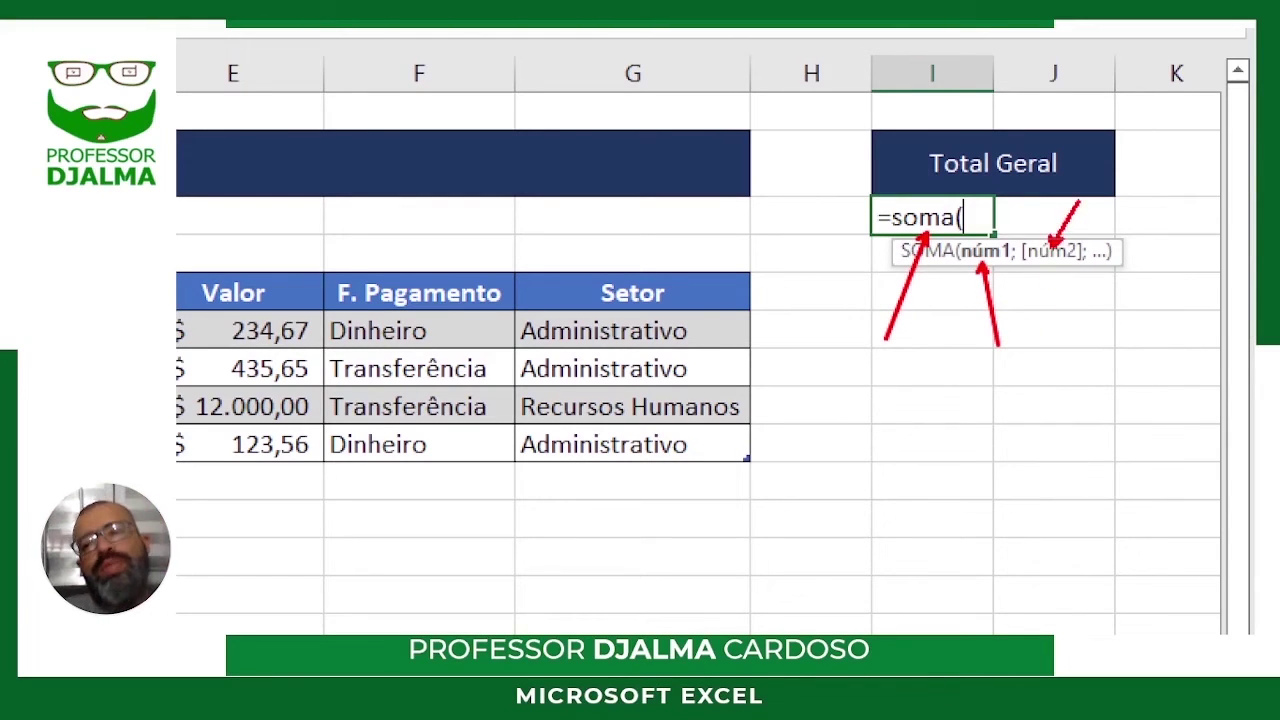
{"action": "left_click_drag", "start_coordinate": [1100, 259], "coordinate": [1125, 380]}
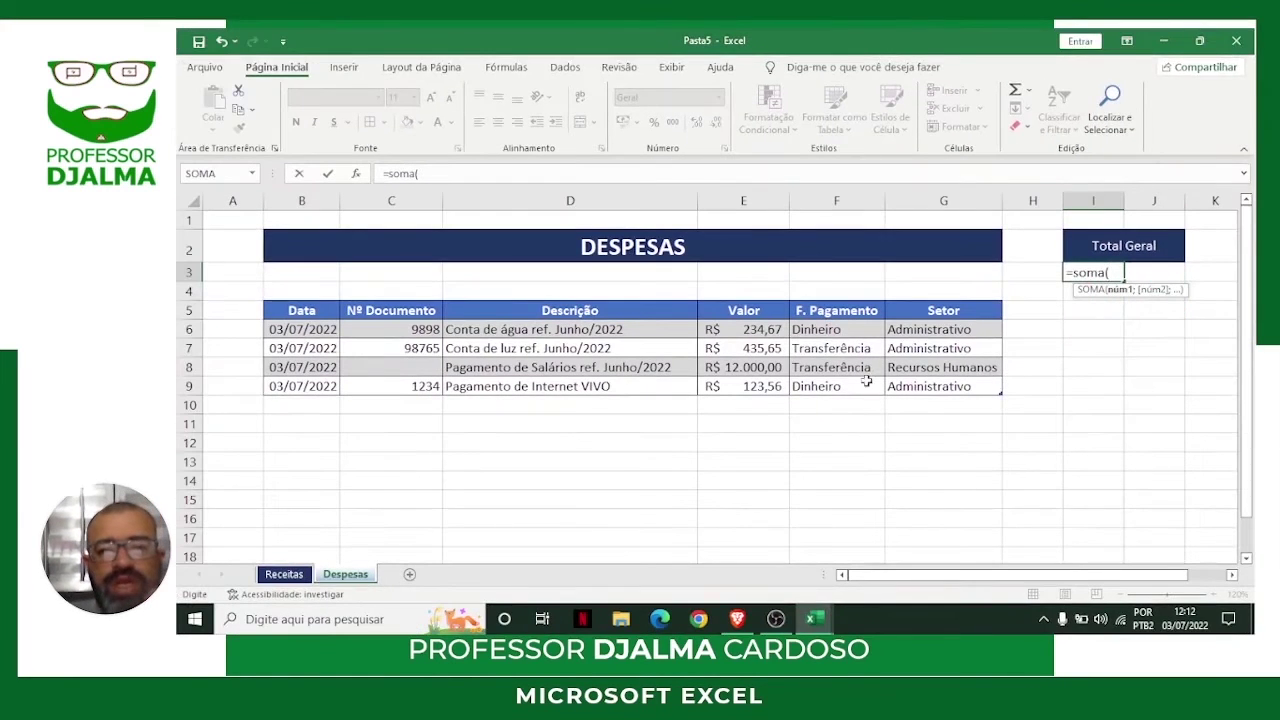
{"action": "left_click_drag", "start_coordinate": [760, 329], "coordinate": [762, 384]}
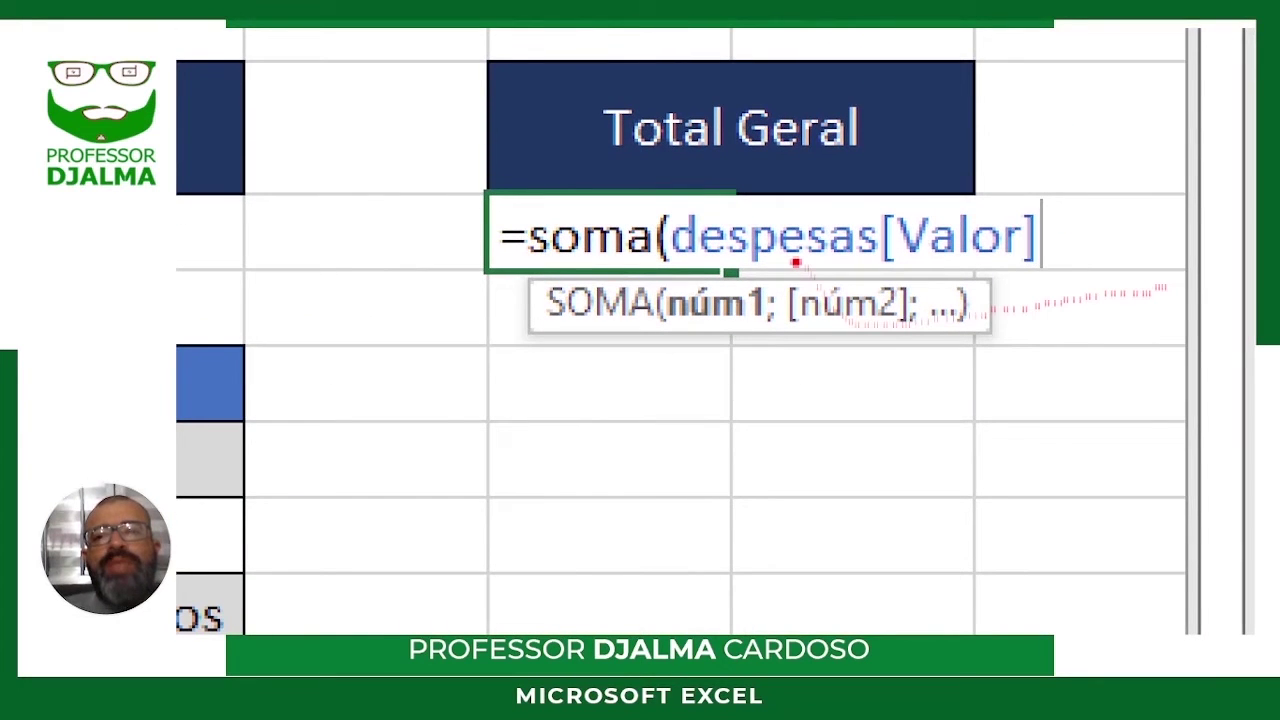
{"action": "mouse_move", "coordinate": [790, 266]}
{"action": "left_mouse_down"}
{"action": "mouse_move", "coordinate": [789, 357]}
{"action": "mouse_move", "coordinate": [763, 392]}
{"action": "left_mouse_up"}
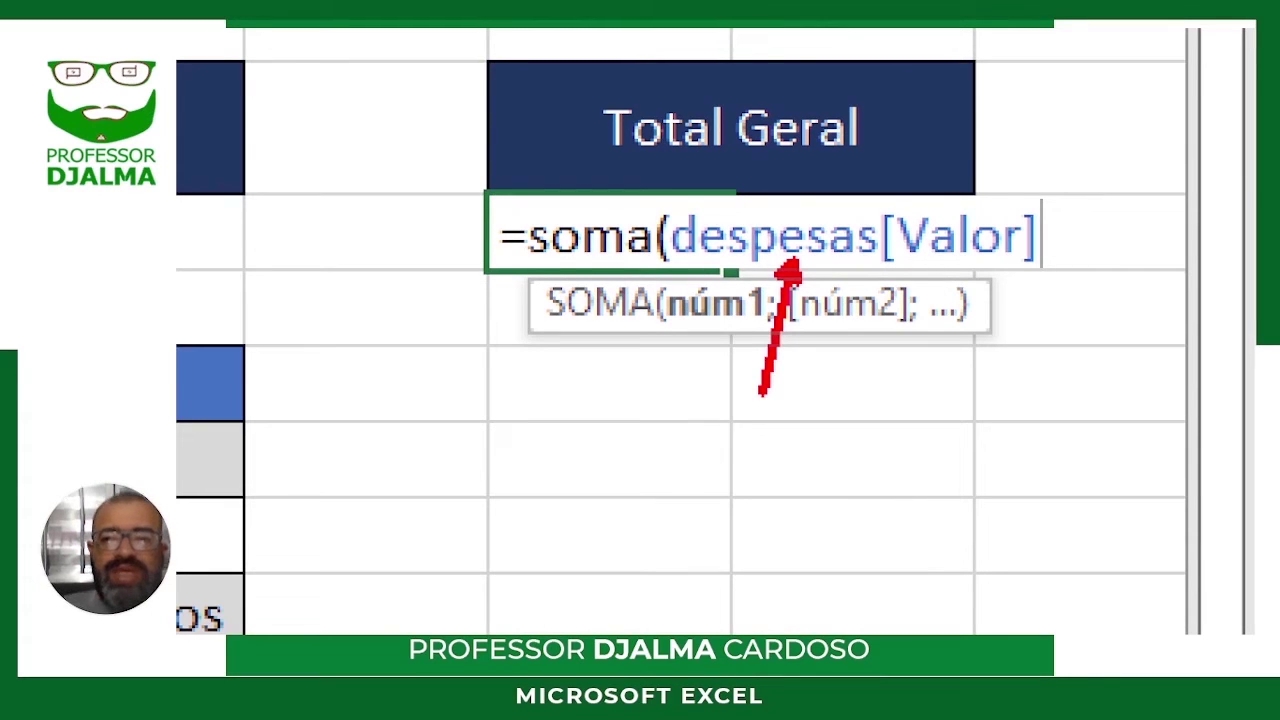
{"action": "left_click_drag", "start_coordinate": [968, 264], "coordinate": [990, 398]}
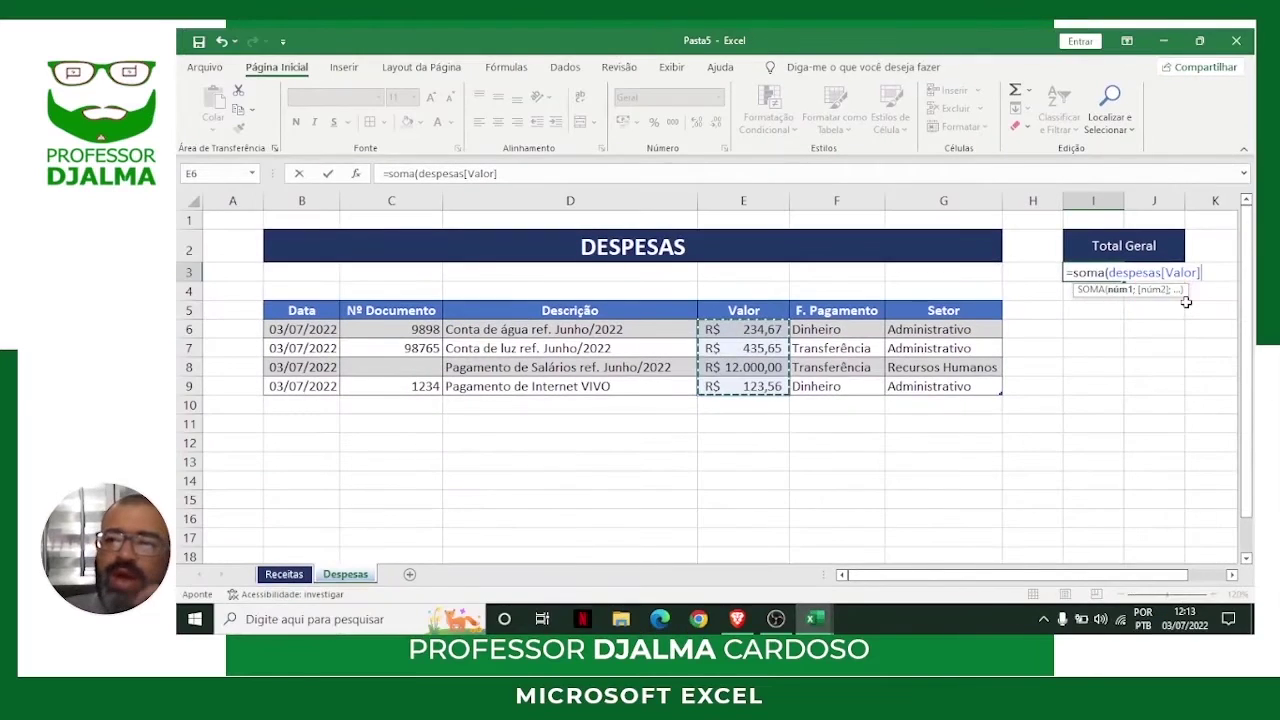
{"action": "key", "text": "Return"}
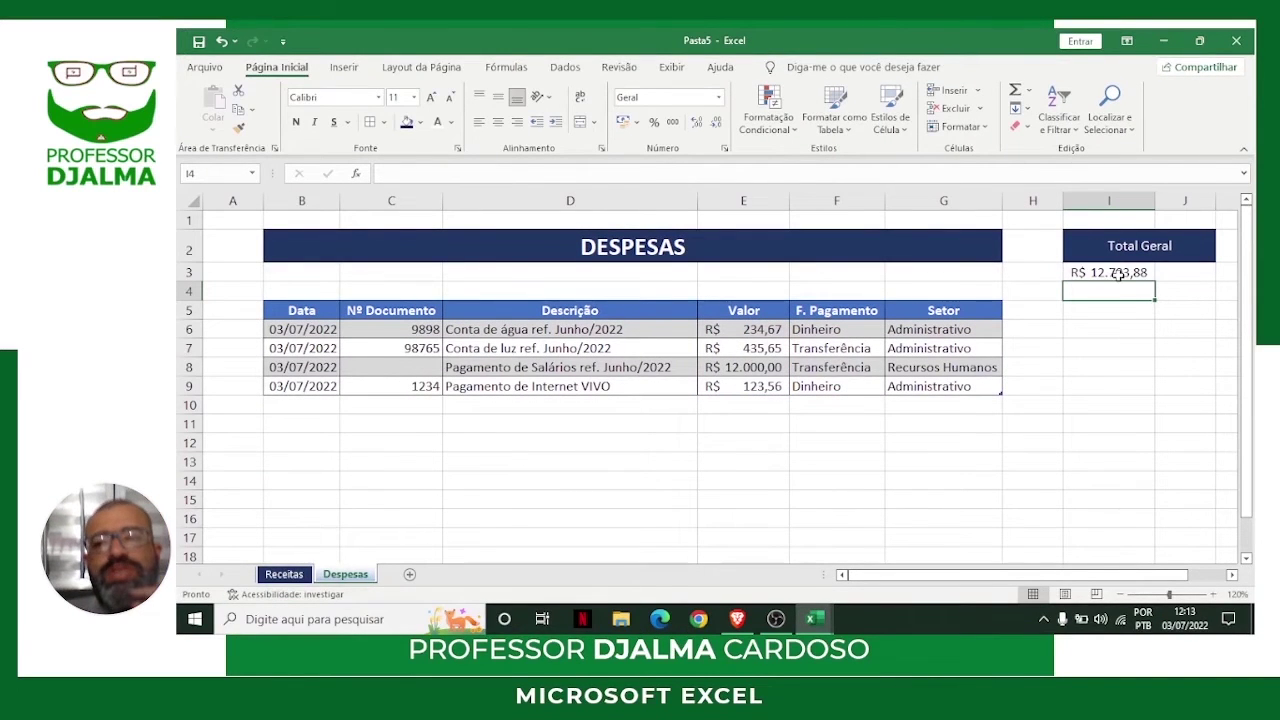
Merge and center cells I3:J3 beneath the Total Geral heading and make the total bold.
{"action": "left_click_drag", "start_coordinate": [1087, 272], "coordinate": [1168, 274]}
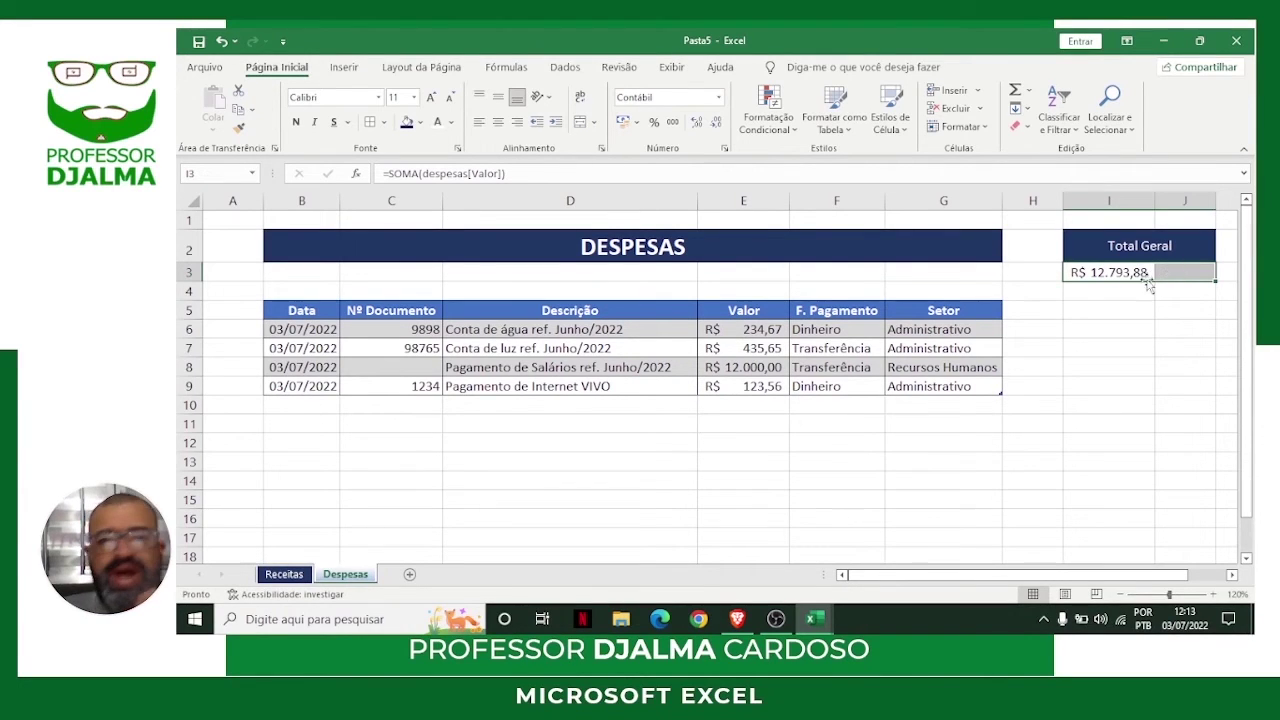
{"action": "left_click", "coordinate": [579, 121]}
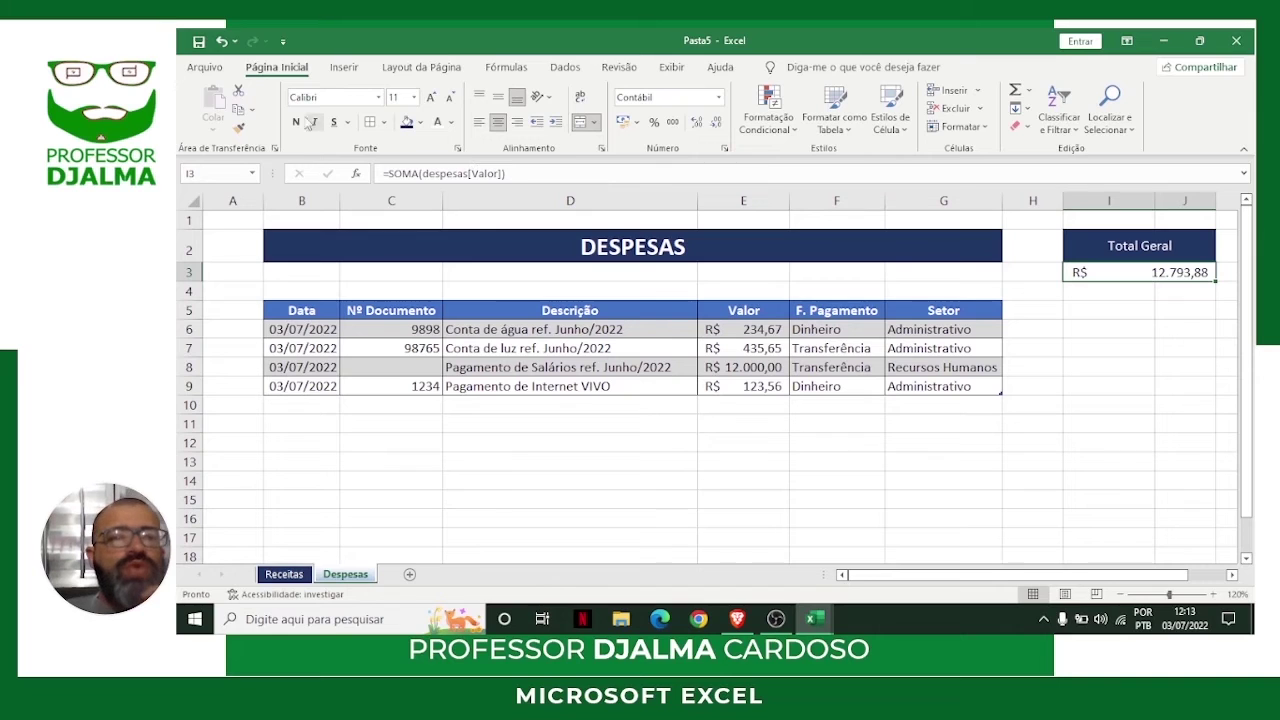
{"action": "left_click", "coordinate": [296, 122]}
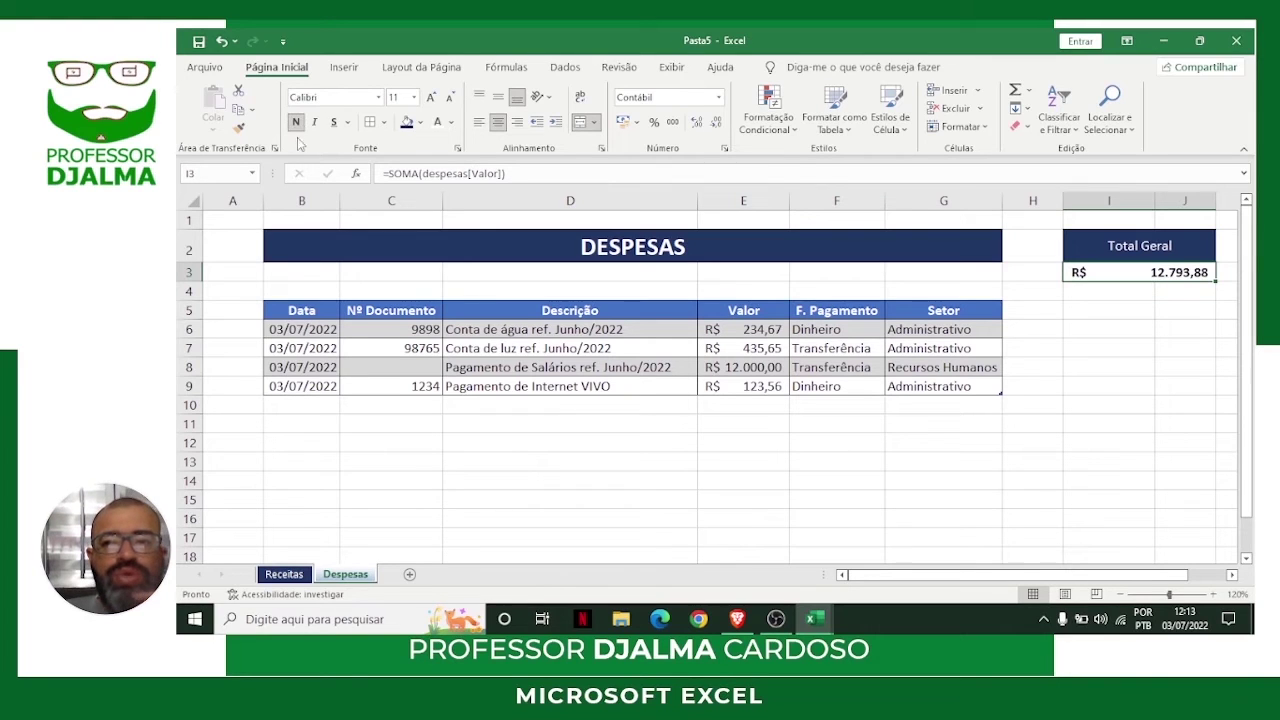
Apply all borders to the merged total cell and set its font color to red.
{"action": "left_click", "coordinate": [385, 122]}
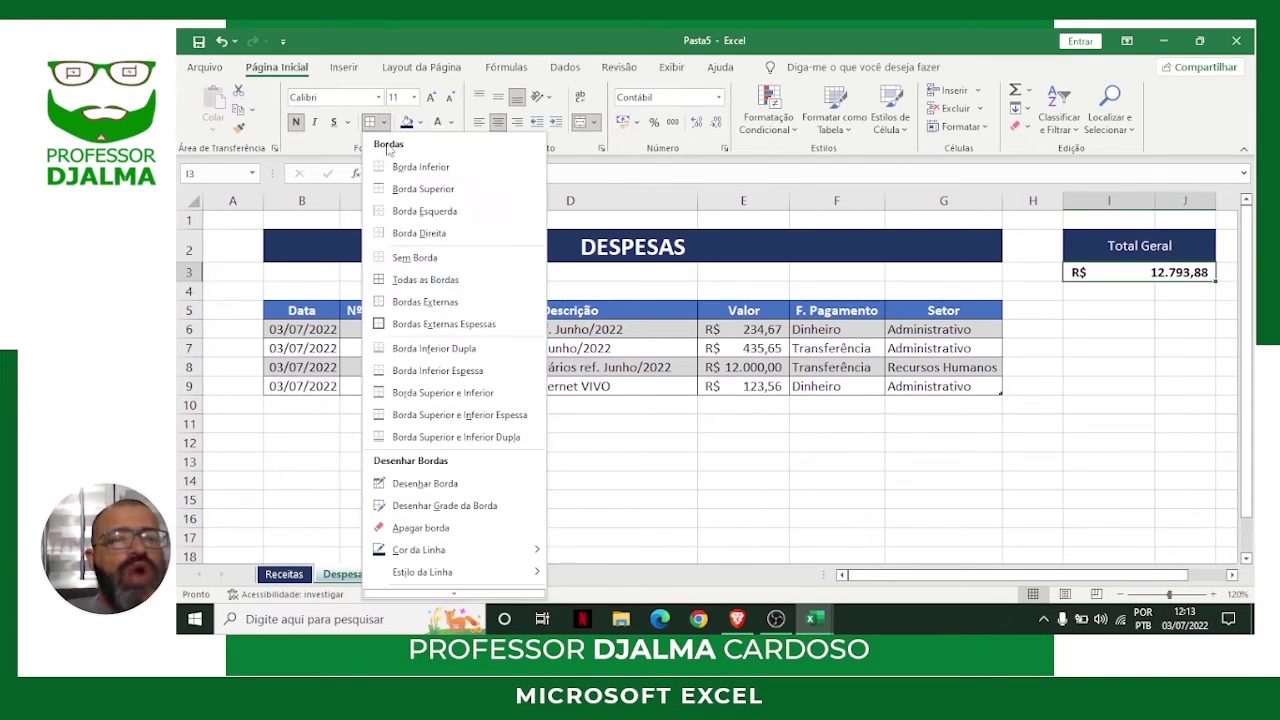
{"action": "left_click", "coordinate": [430, 274]}
{"action": "left_click", "coordinate": [451, 122]}
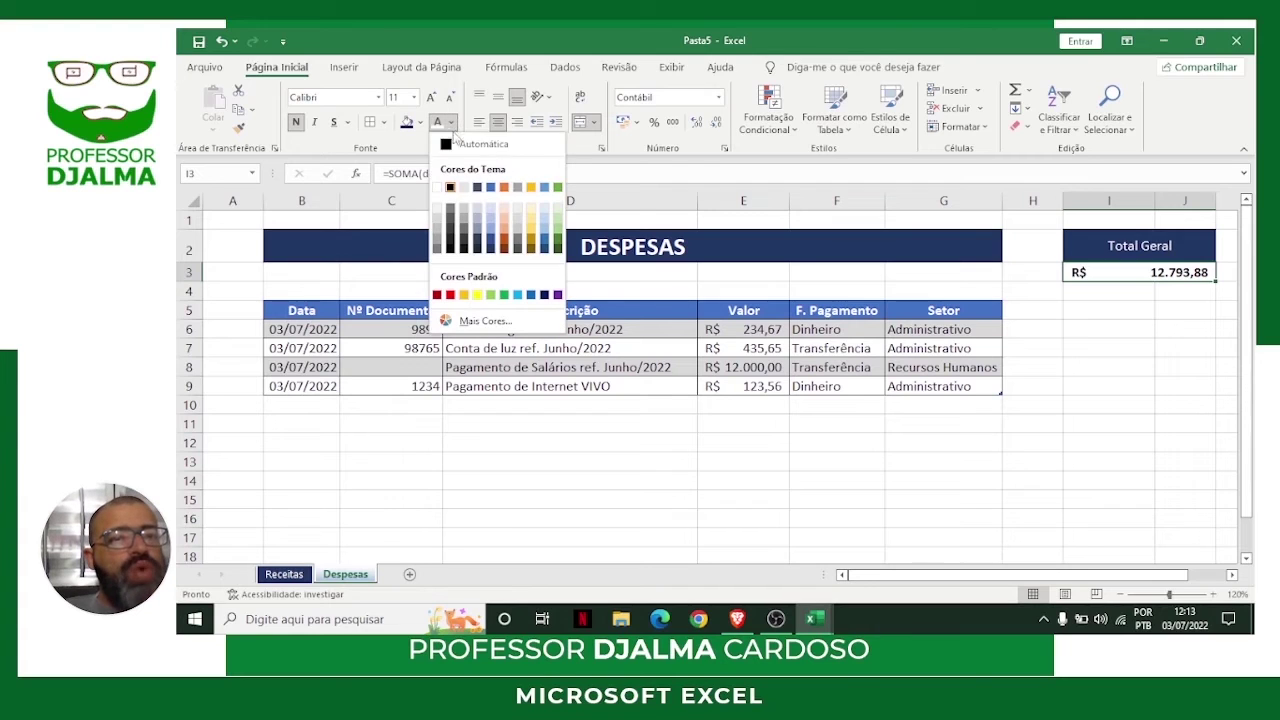
{"action": "left_click", "coordinate": [451, 295]}
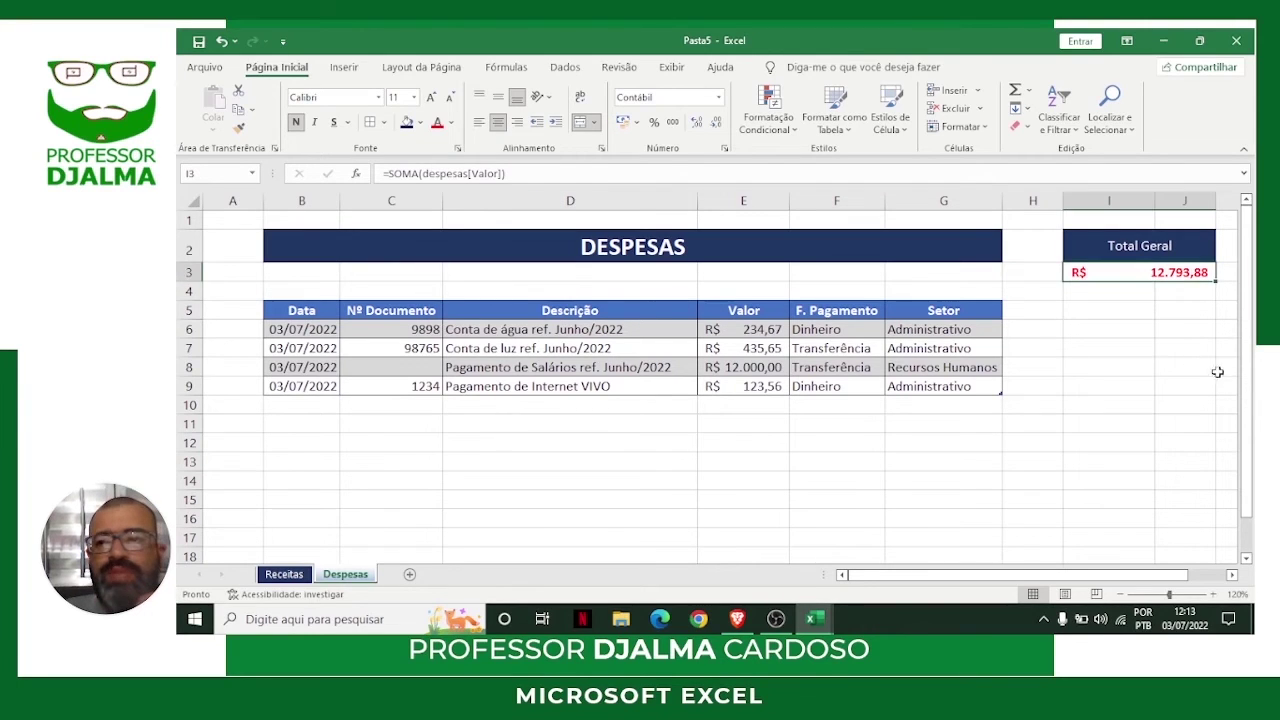
Make the Total Geral heading bold.
{"action": "left_click", "coordinate": [1135, 327]}
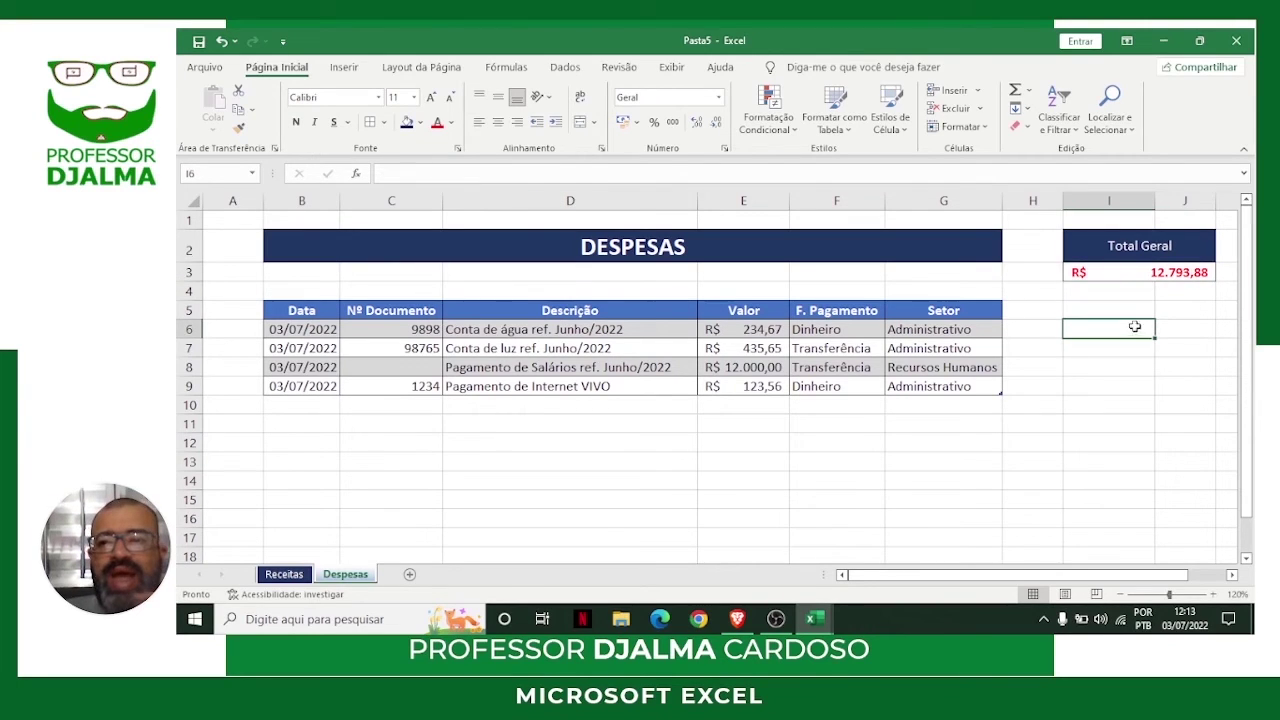
{"action": "left_click", "coordinate": [1129, 250]}
{"action": "left_click", "coordinate": [743, 424]}
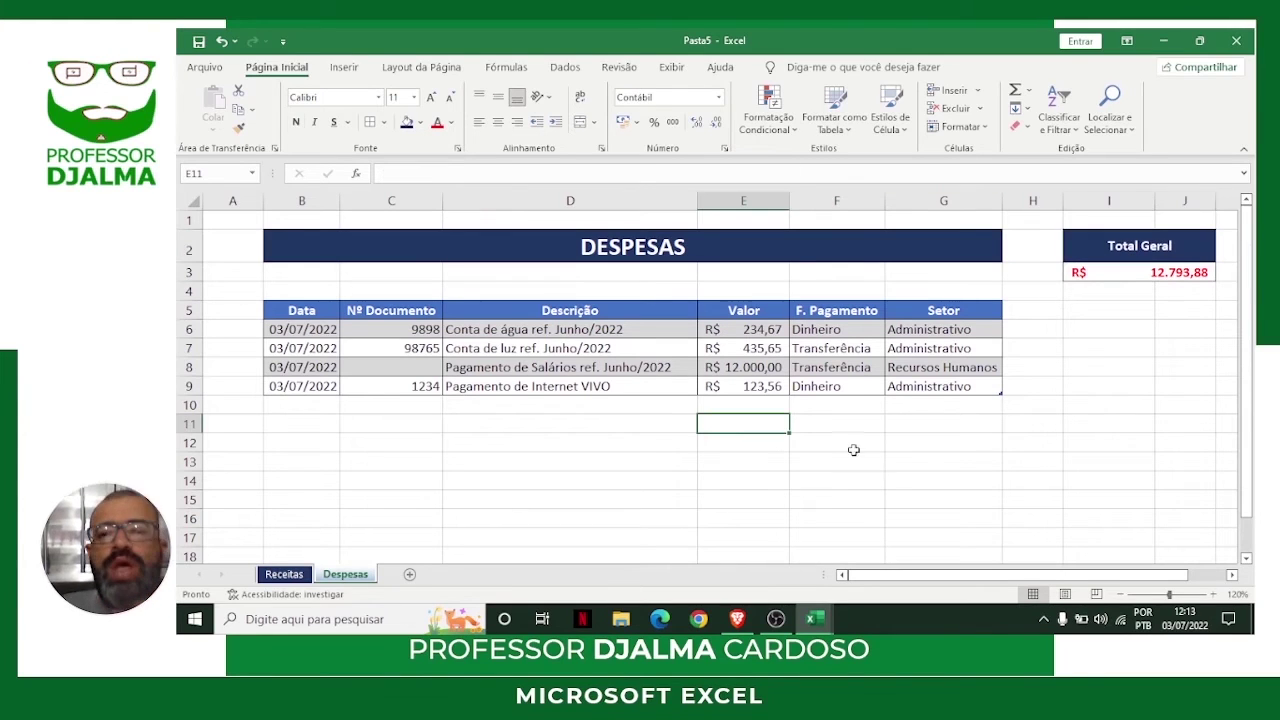
{"action": "left_click", "coordinate": [1133, 274]}
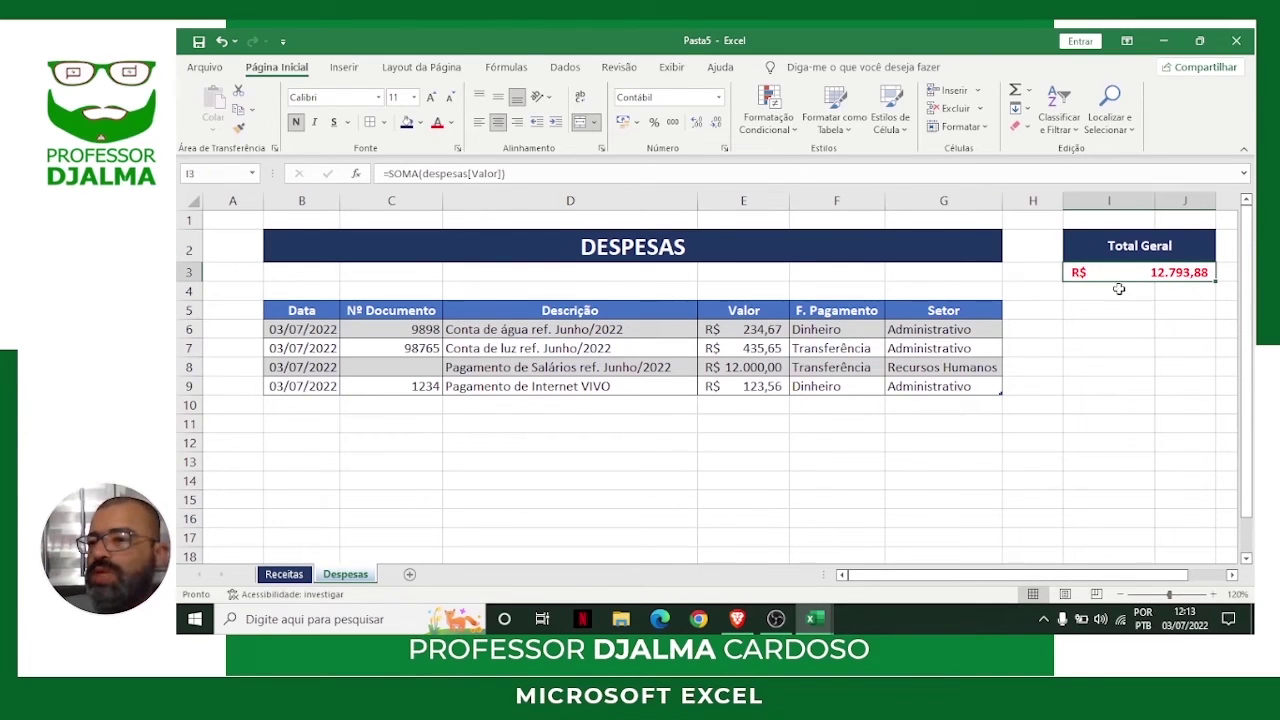
{"action": "left_click", "coordinate": [1115, 325]}
{"action": "left_click", "coordinate": [1115, 273]}
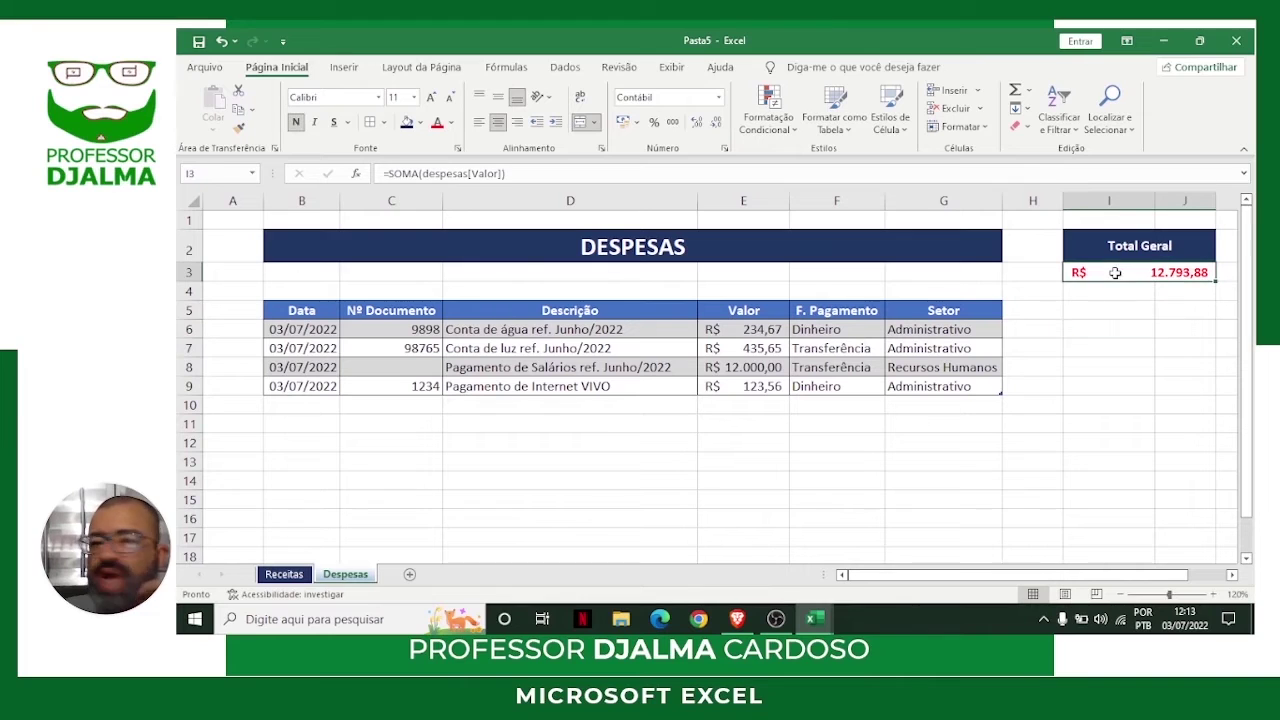
Add a new row beneath the last expense with the date 03/07/2022, leaving its document number blank.
{"action": "left_click", "coordinate": [300, 402]}
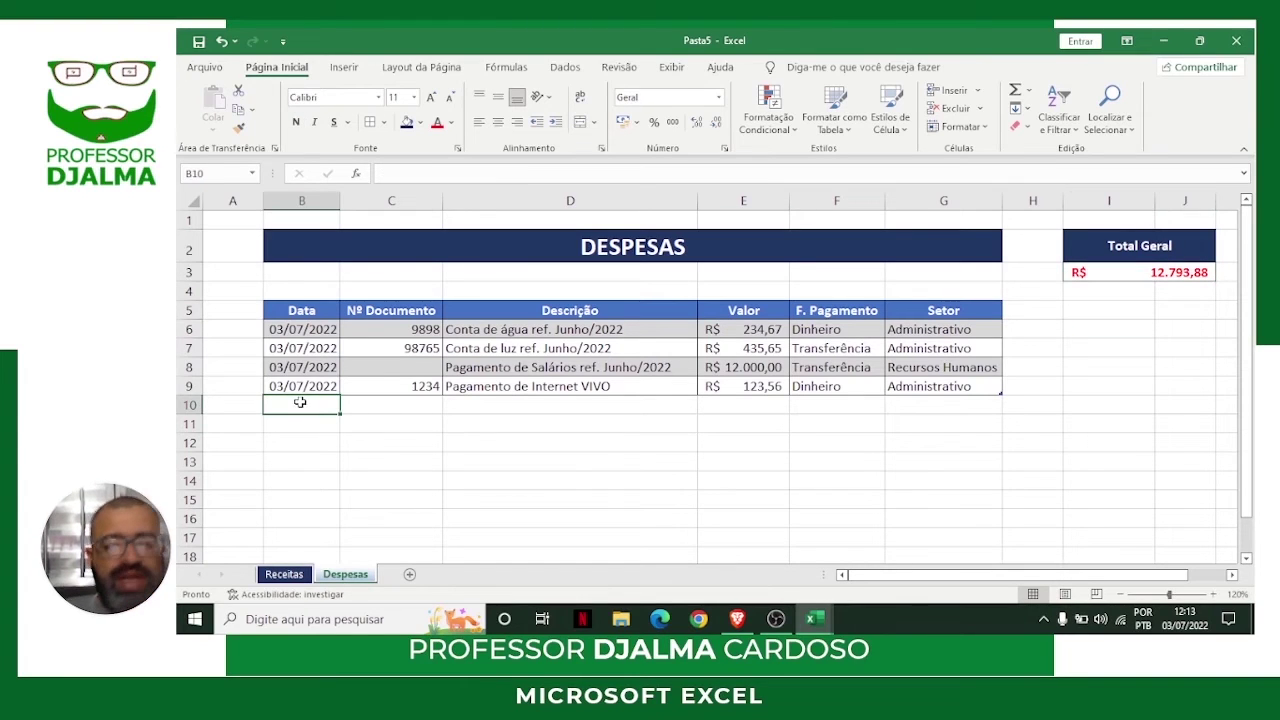
{"action": "type", "text": "03/0"}
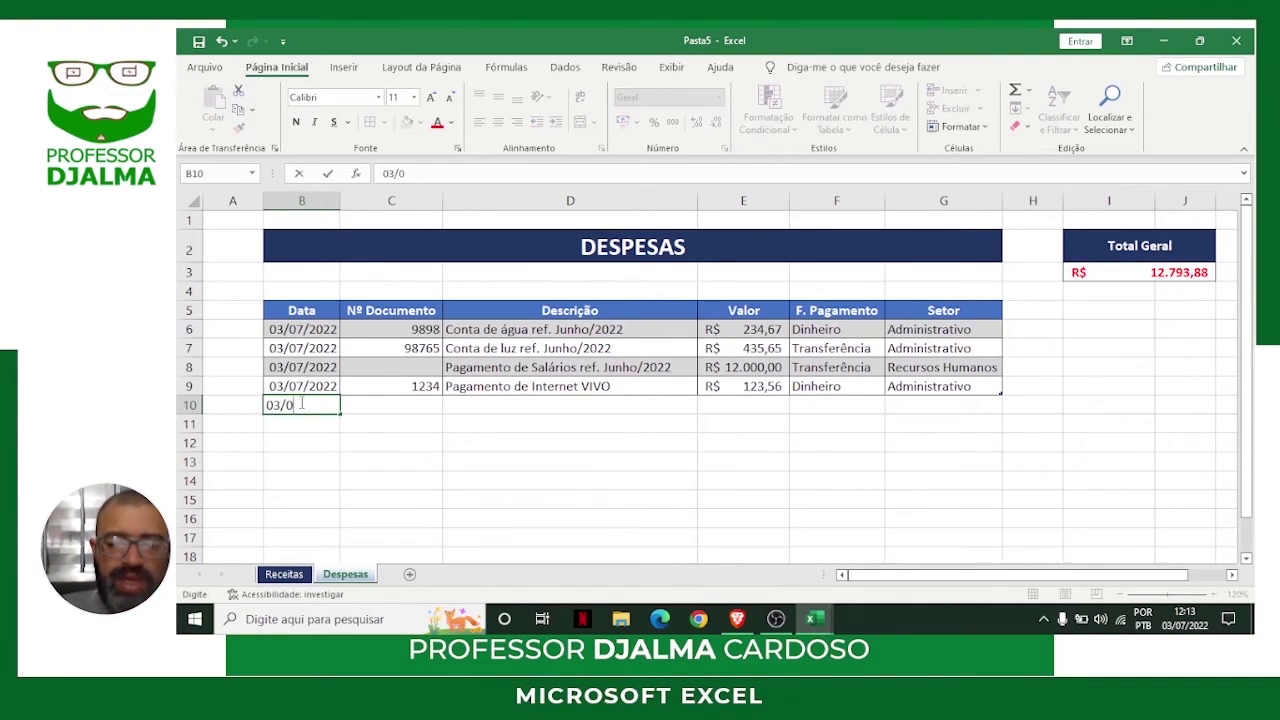
{"action": "type", "text": "7/2022"}
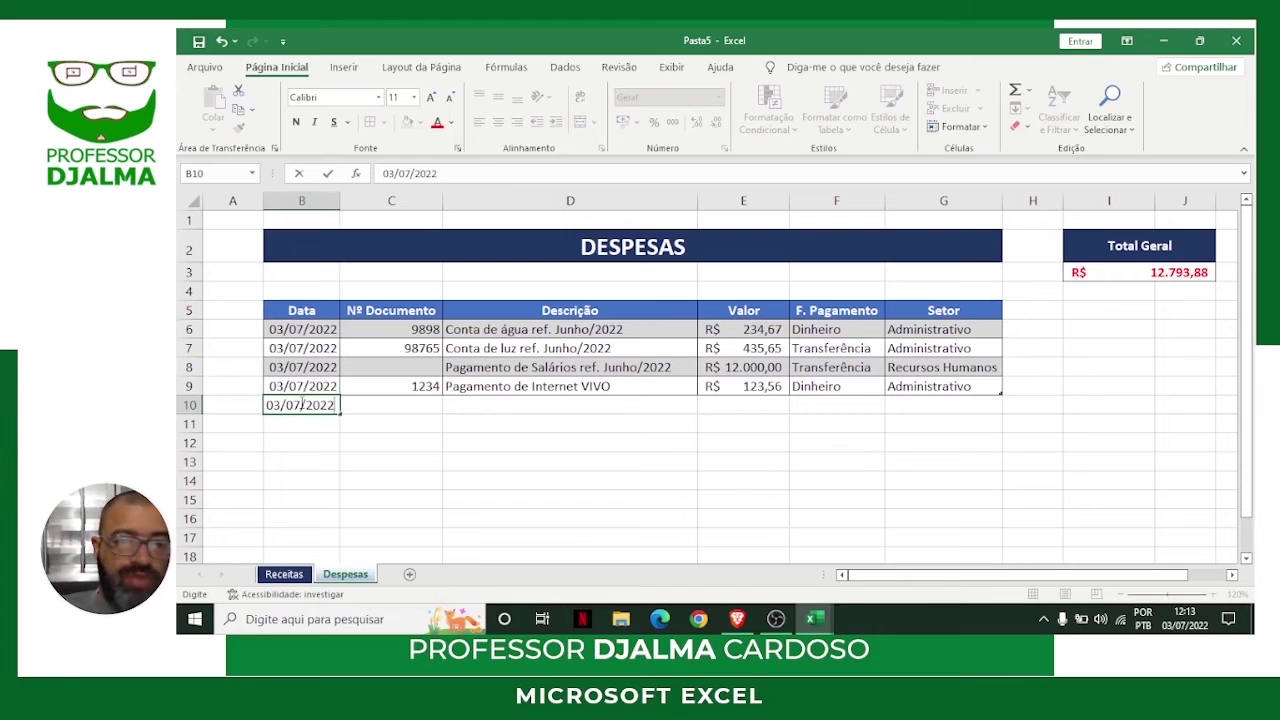
{"action": "key", "text": "Tab"}
{"action": "type", "text": "12"}
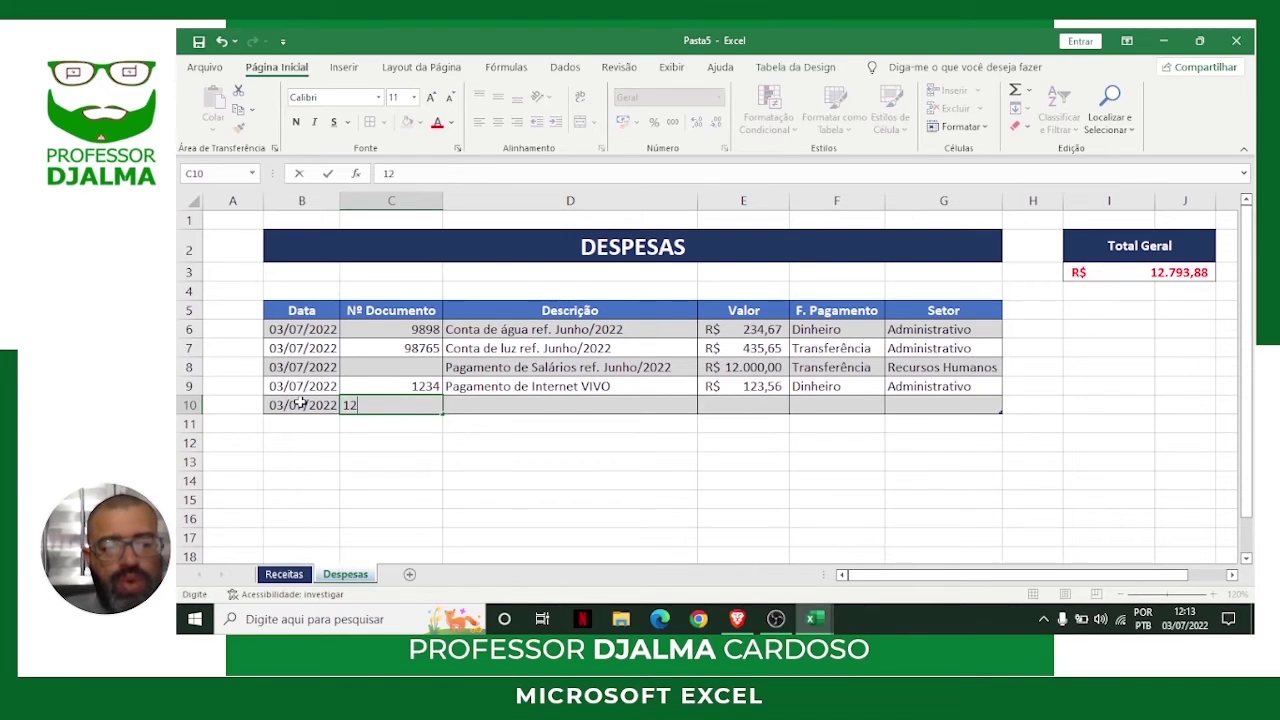
{"action": "key", "text": "Tab"}
Enter "Pagamento de Comissão vendedores ref. Junho/2022" as the description in row 10.
{"action": "type", "text": "Pagamento de"}
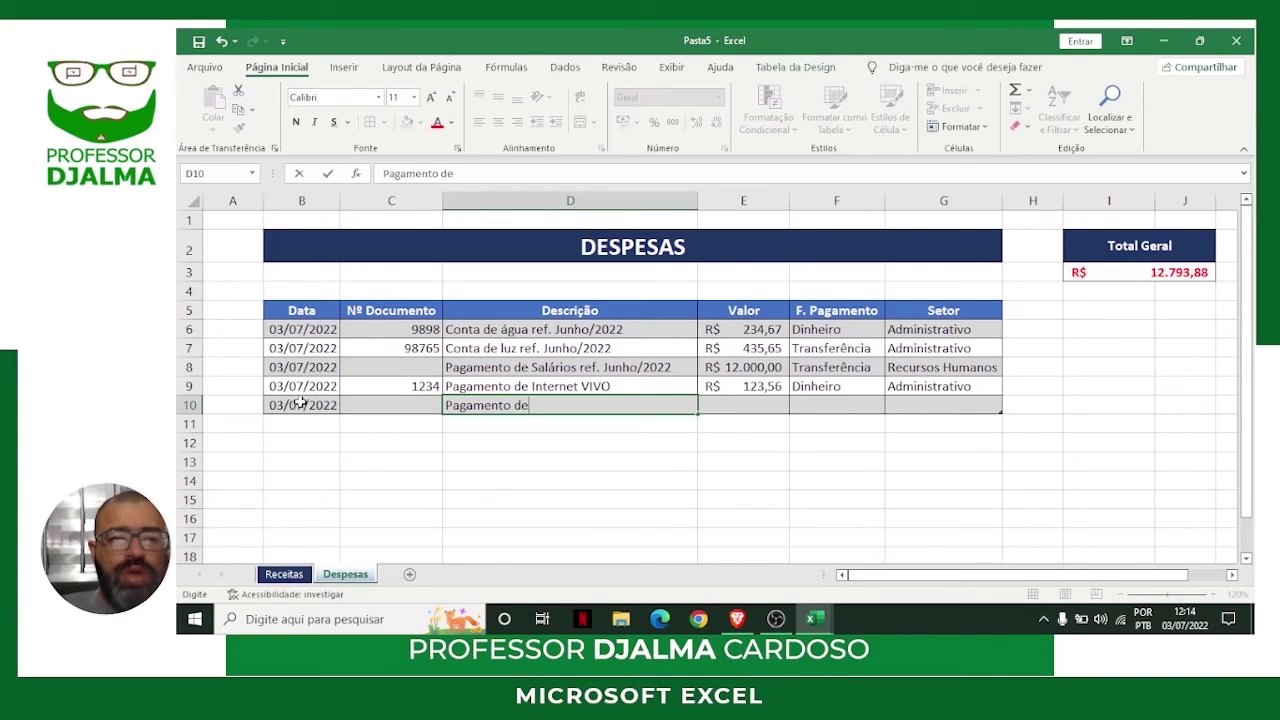
{"action": "type", "text": " Comissã"}
{"action": "key", "text": "BackSpace"}
{"action": "key", "text": "BackSpace"}
{"action": "key", "text": "BackSpace"}
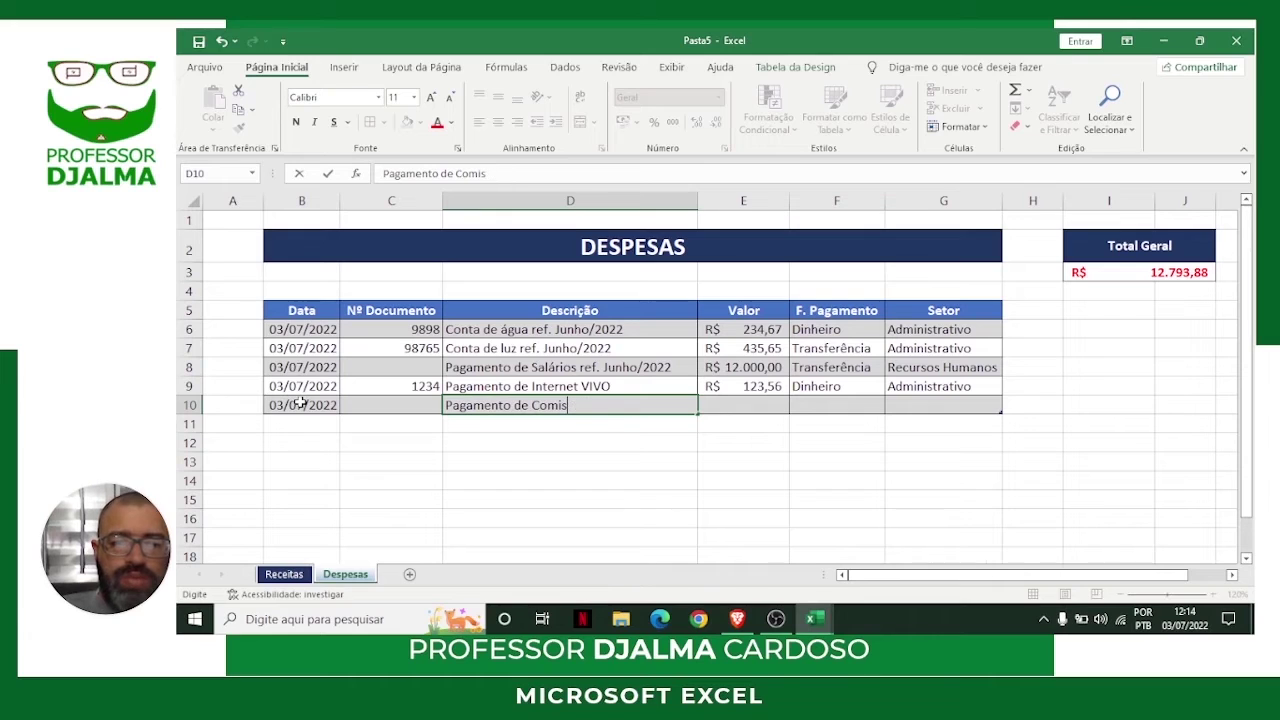
{"action": "type", "text": "são vender"}
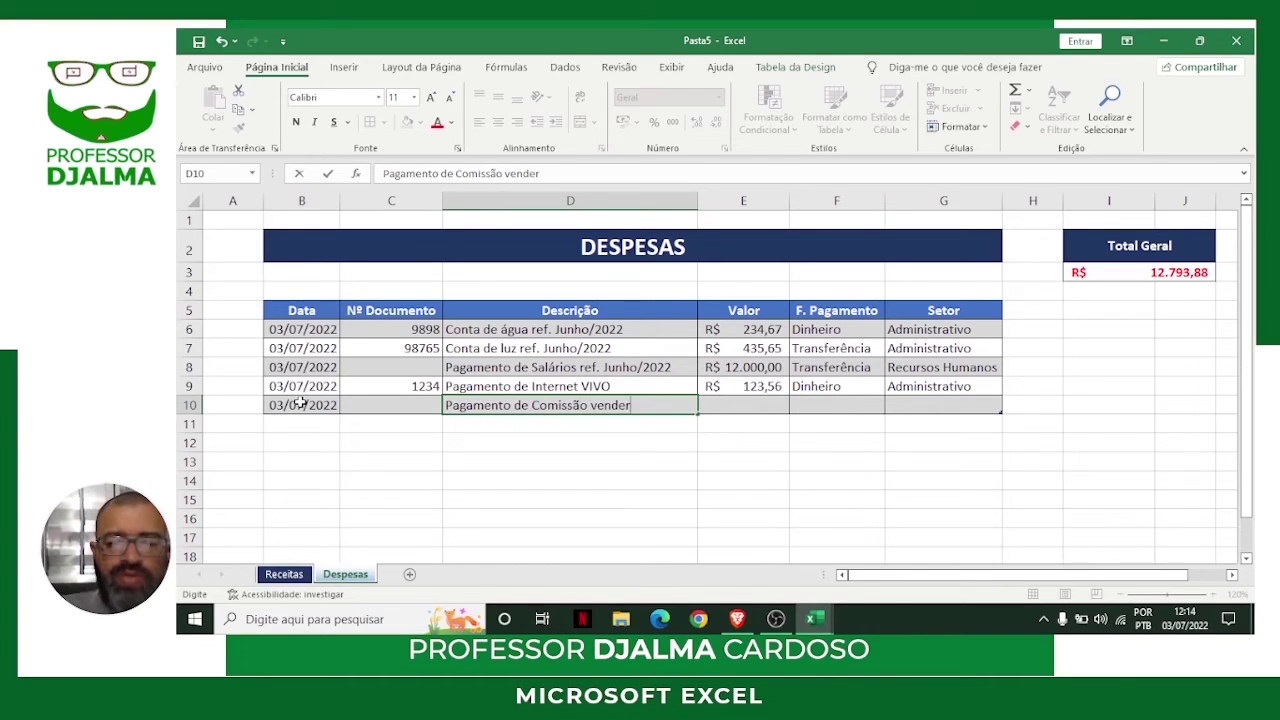
{"action": "key", "text": "BackSpace"}
{"action": "type", "text": "dores ref. junho"}
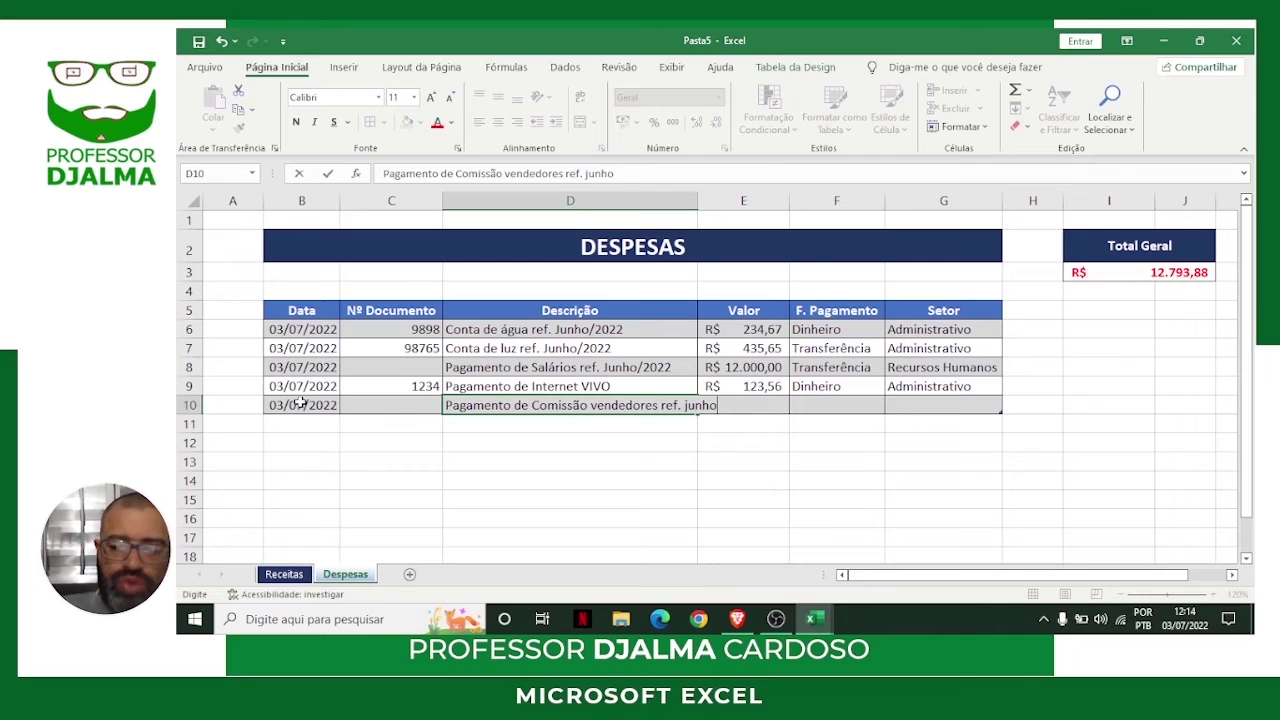
{"action": "type", "text": "/2022"}
{"action": "key", "text": "Return"}
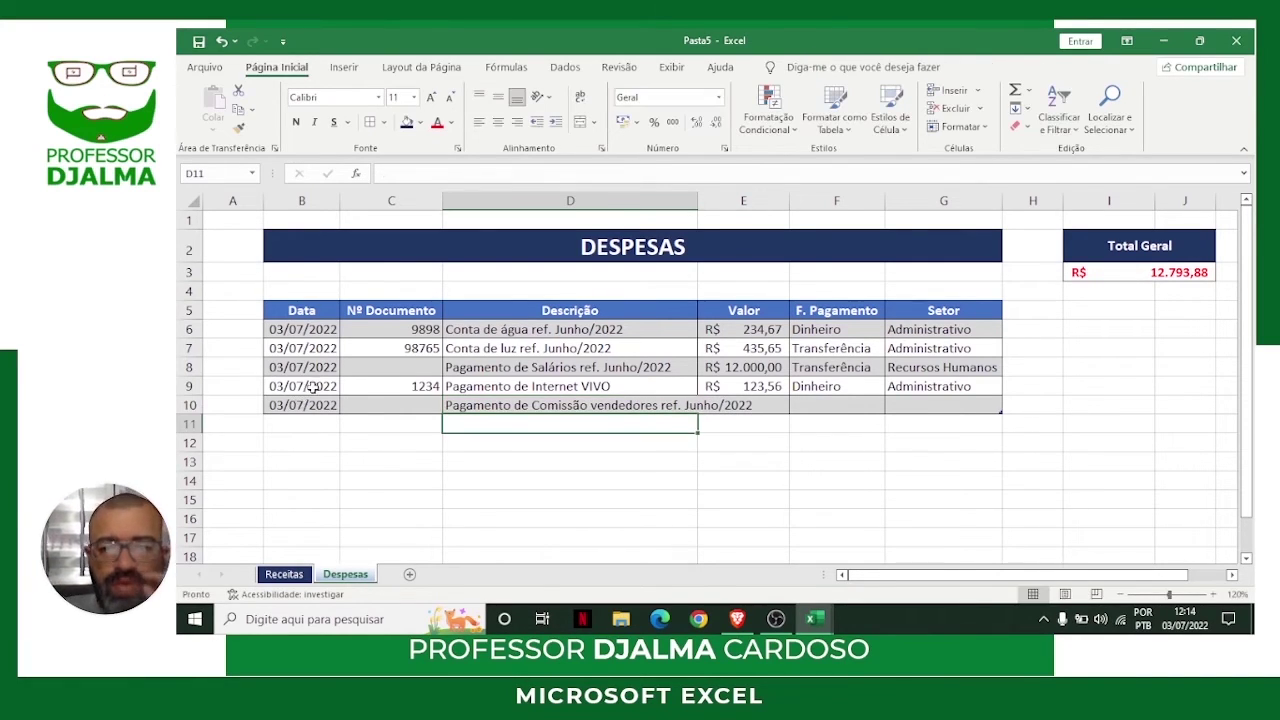
Shorten row 10's description to "Pagto. de Comissão vendedores ref. Junho/2022" and adjust the Descrição column's width to fit it.
{"action": "left_click_drag", "start_coordinate": [697, 206], "coordinate": [757, 218]}
{"action": "double_click", "coordinate": [518, 405]}
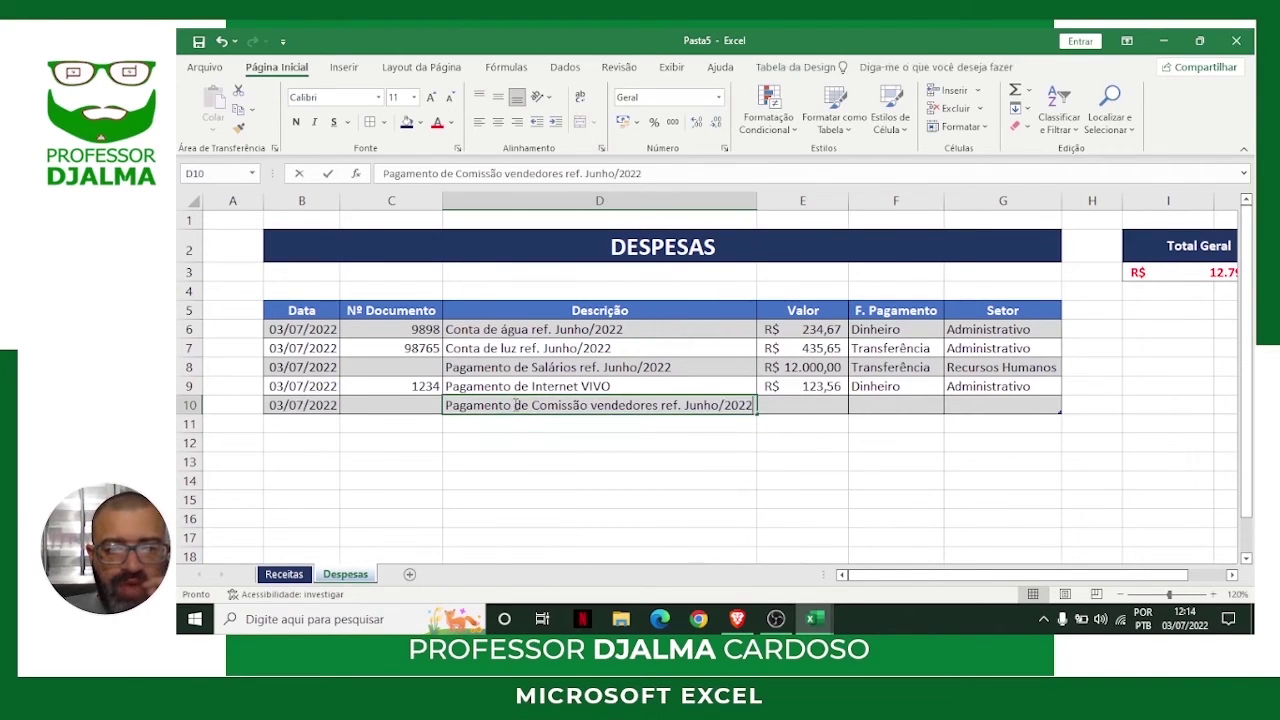
{"action": "key", "text": "BackSpace"}
{"action": "key", "text": "BackSpace"}
{"action": "key", "text": "BackSpace"}
{"action": "key", "text": "BackSpace"}
{"action": "key", "text": "BackSpace"}
{"action": "key", "text": "BackSpace"}
{"action": "key", "text": "BackSpace"}
{"action": "type", "text": "to."}
{"action": "key", "text": "Return"}
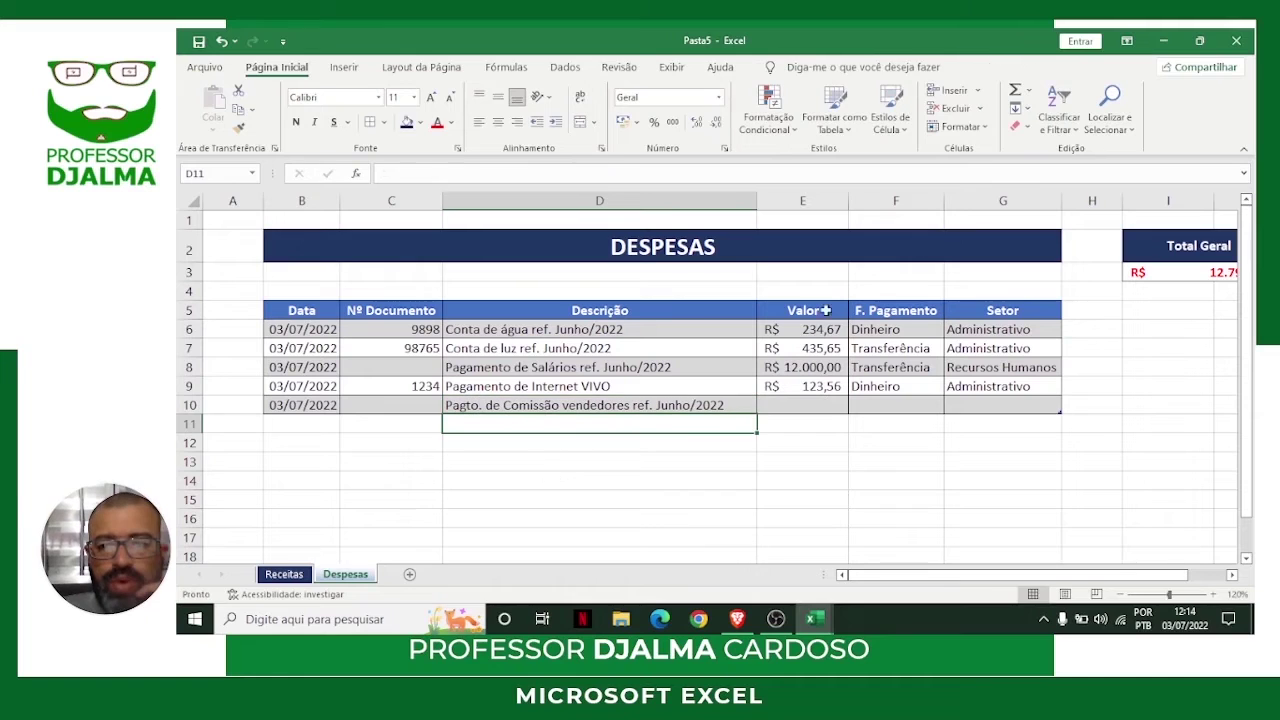
{"action": "left_click_drag", "start_coordinate": [757, 208], "coordinate": [729, 207]}
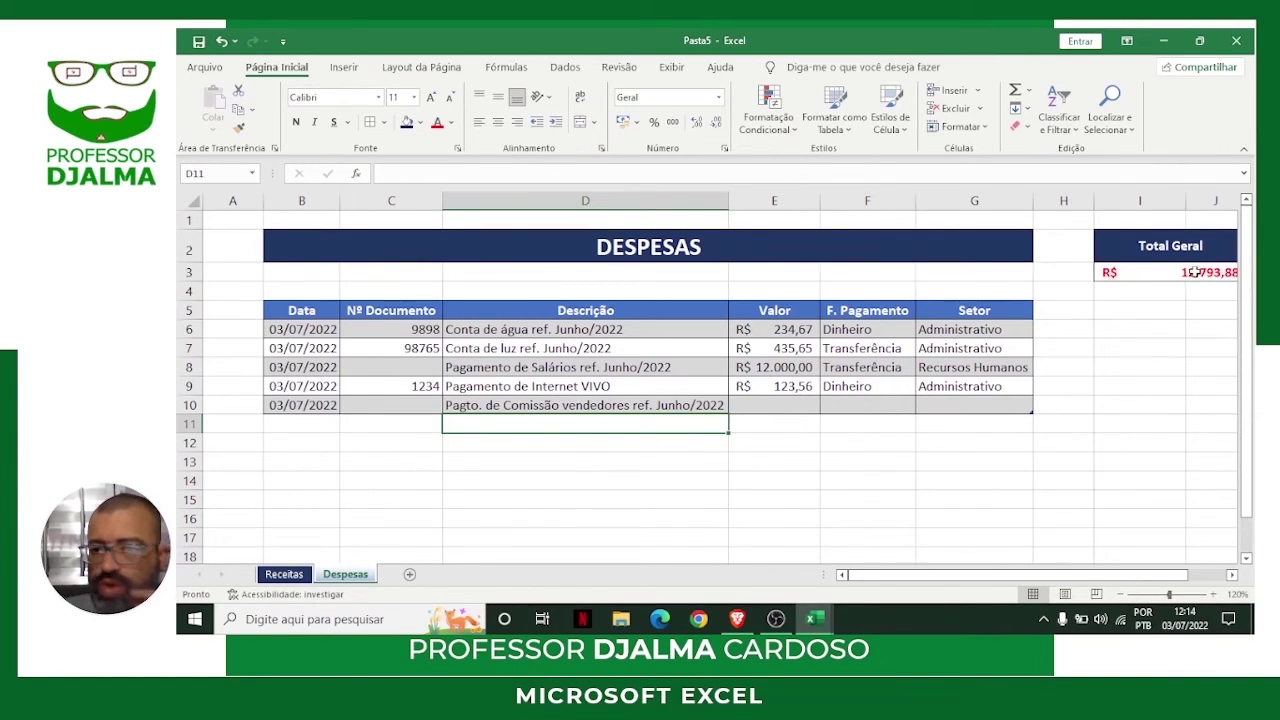
Complete row 10 with value 2300, payment form Transferência and sector Recursos Humanos, and check the Total Geral formula against the Valor cells.
{"action": "left_click", "coordinate": [788, 405]}
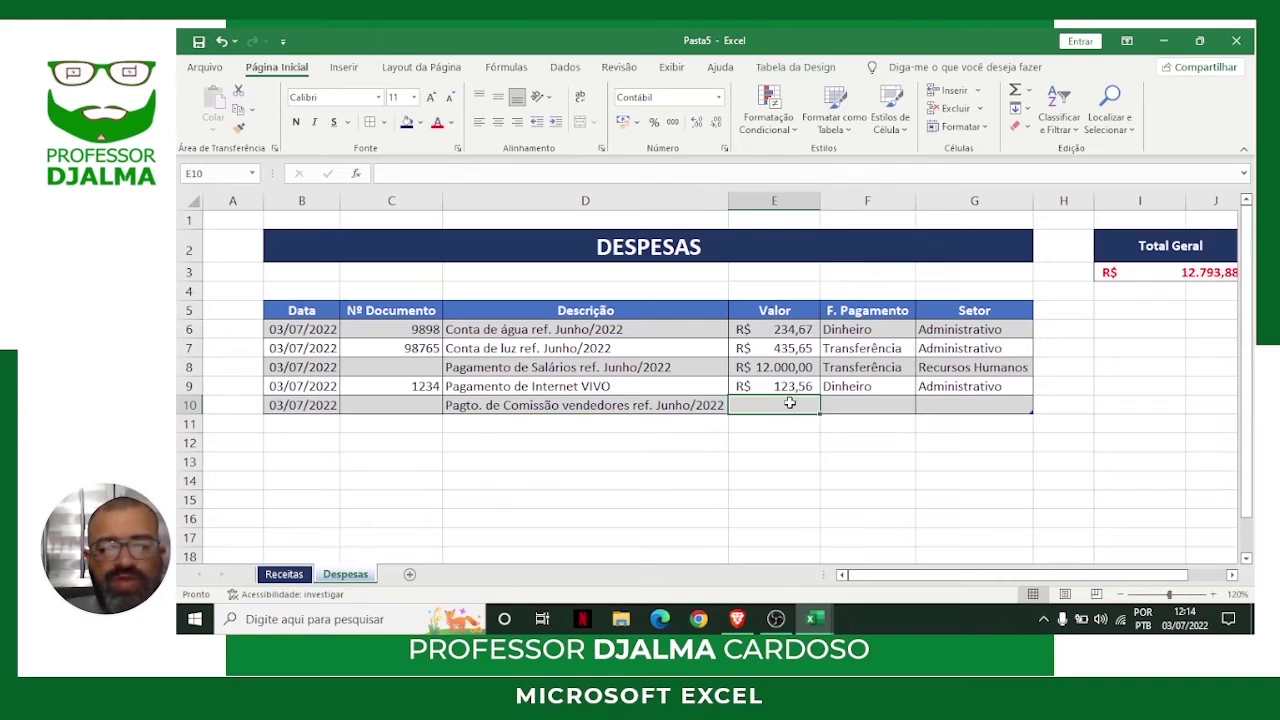
{"action": "type", "text": "2.30"}
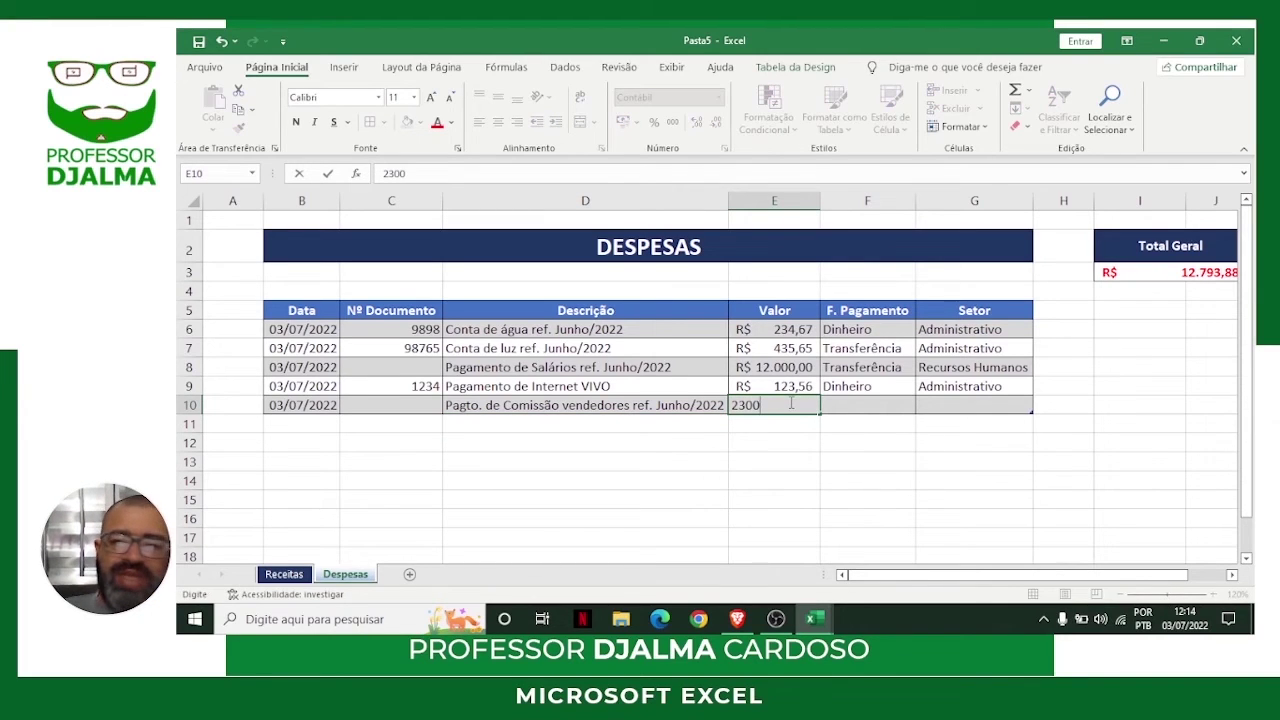
{"action": "type", "text": "0"}
{"action": "key", "text": "Tab"}
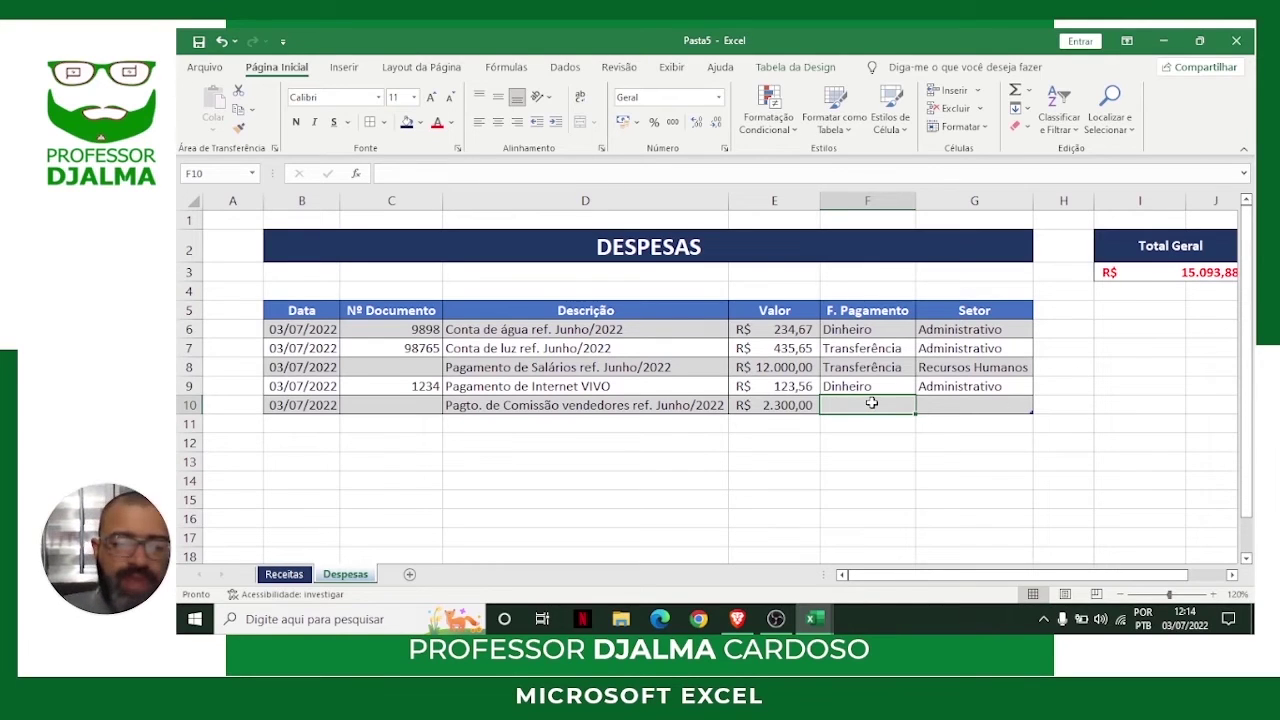
{"action": "type", "text": "Transferência"}
{"action": "key", "text": "Tab"}
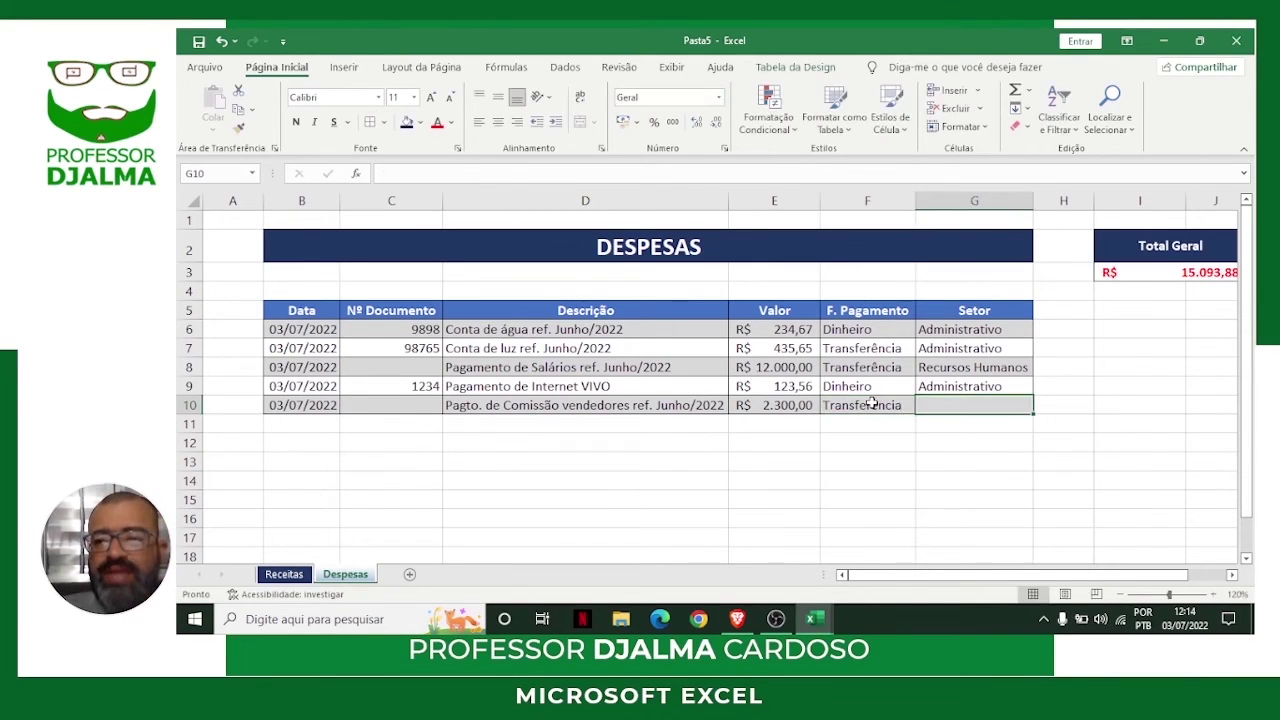
{"action": "type", "text": "Recursos Humanos"}
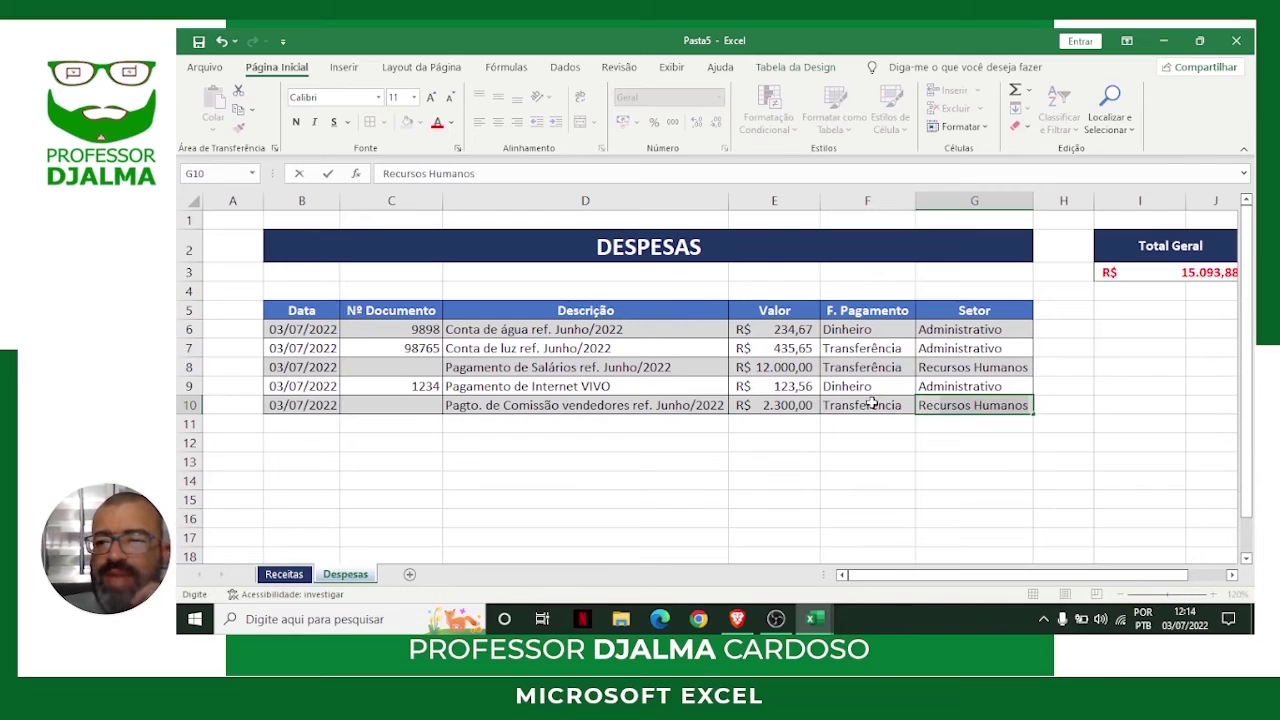
{"action": "key", "text": "Return"}
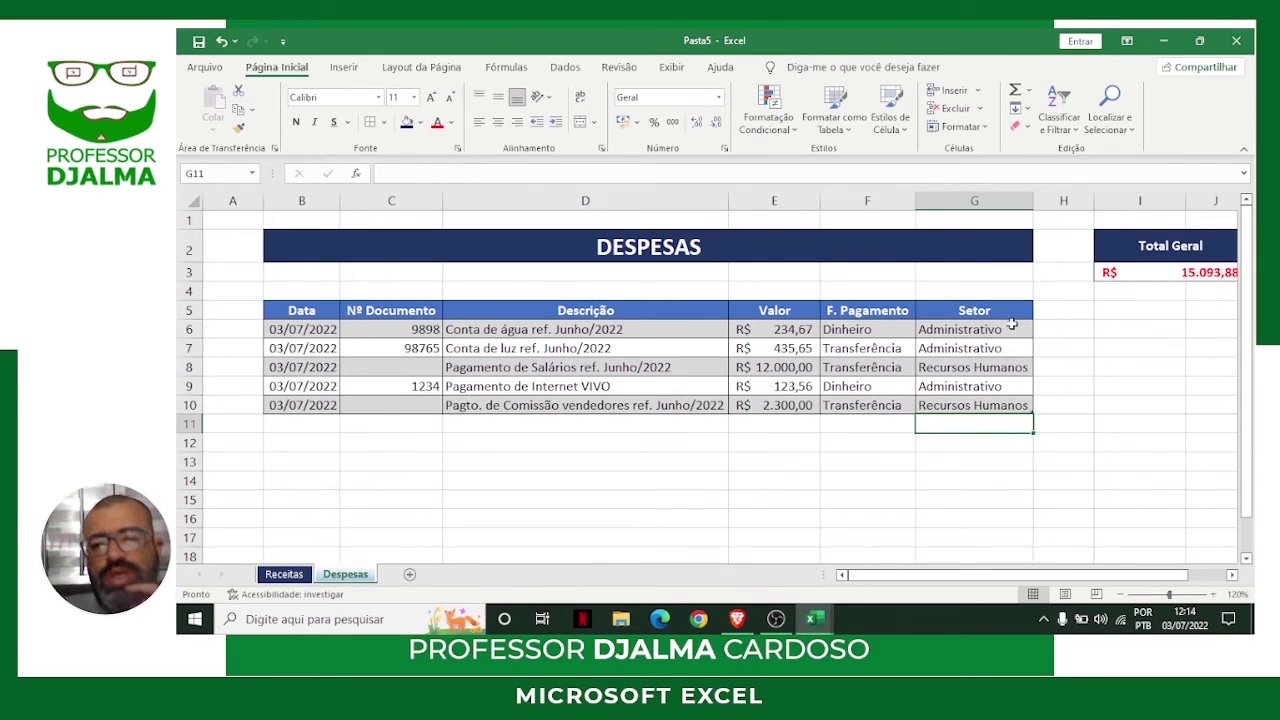
{"action": "left_click", "coordinate": [1188, 272]}
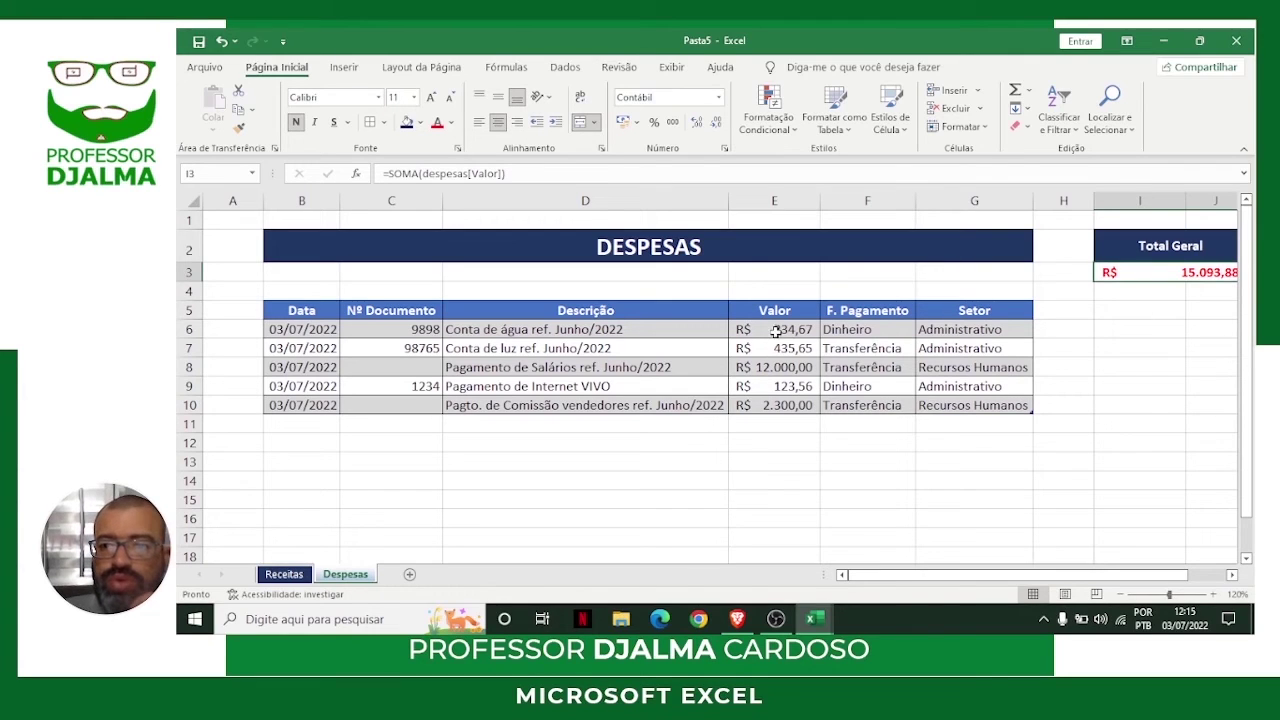
{"action": "left_click_drag", "start_coordinate": [773, 332], "coordinate": [774, 405]}
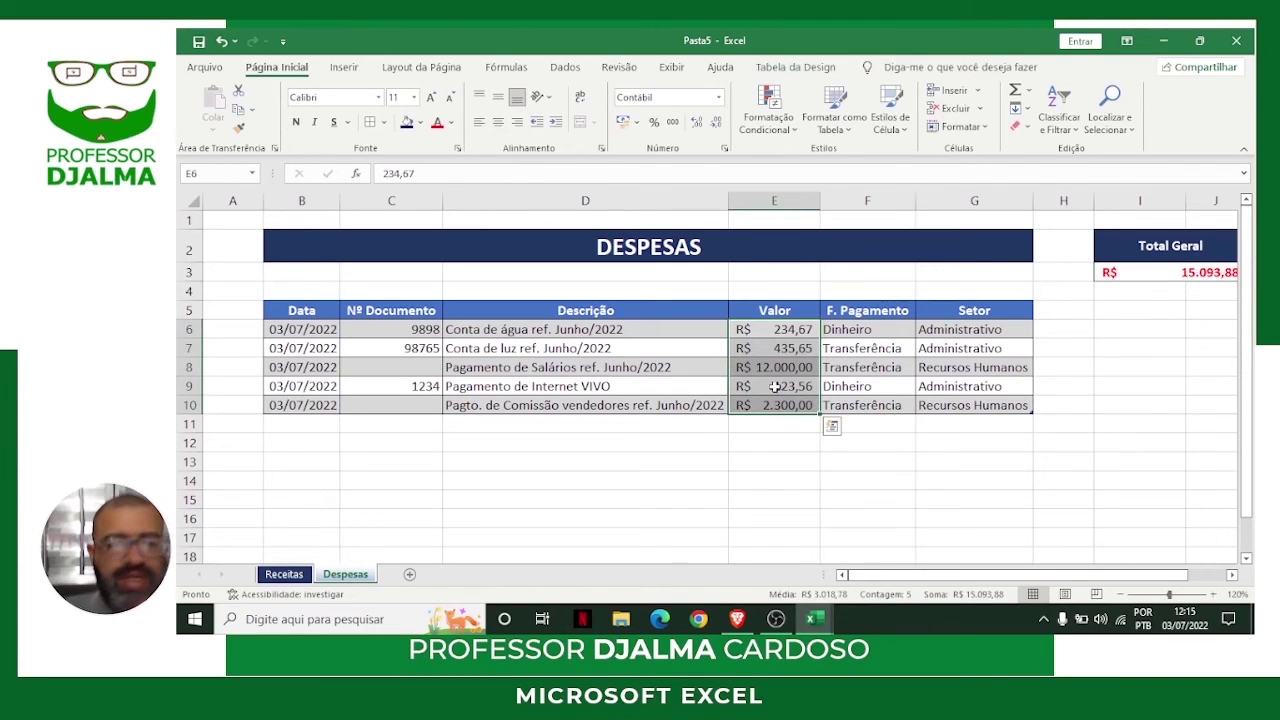
Fill the two missing dates in the Receitas sheet's Data column, B9 and B10, with 03/07/2022.
{"action": "left_click", "coordinate": [285, 576]}
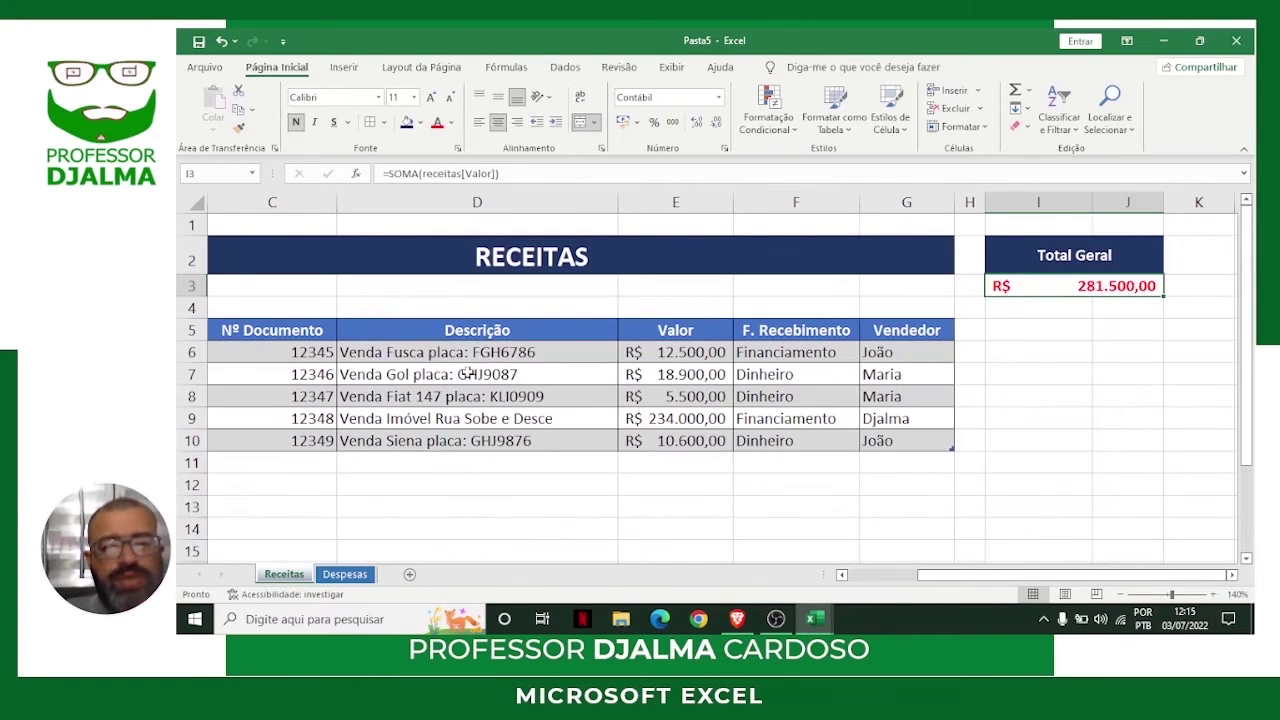
{"action": "left_click", "coordinate": [1121, 595]}
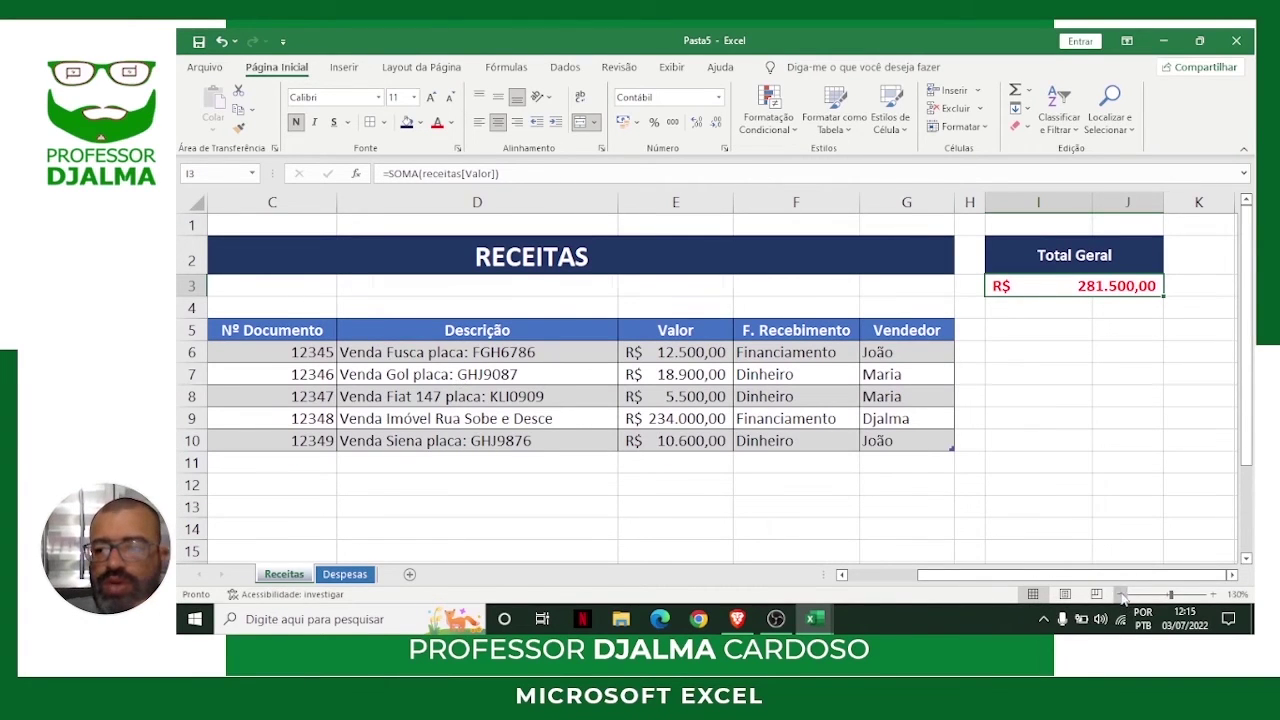
{"action": "left_click", "coordinate": [1121, 596]}
{"action": "left_click", "coordinate": [1121, 596]}
{"action": "left_click", "coordinate": [1121, 596]}
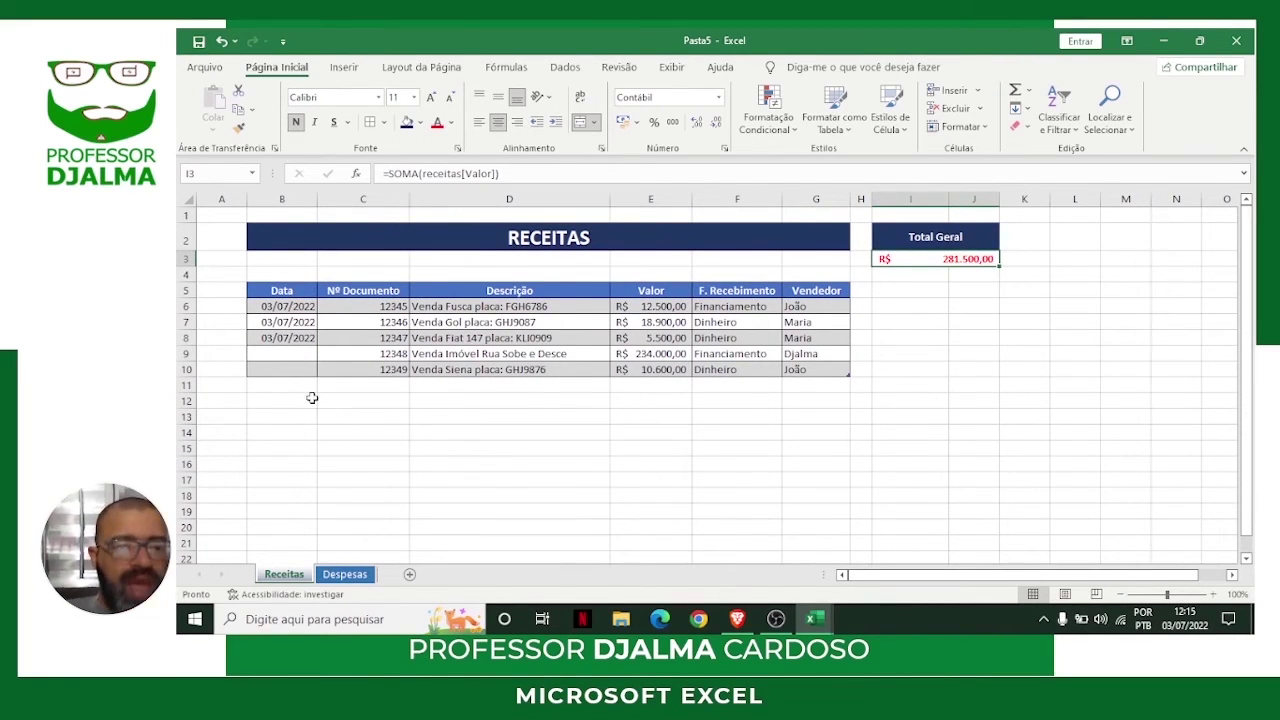
{"action": "left_click", "coordinate": [287, 351]}
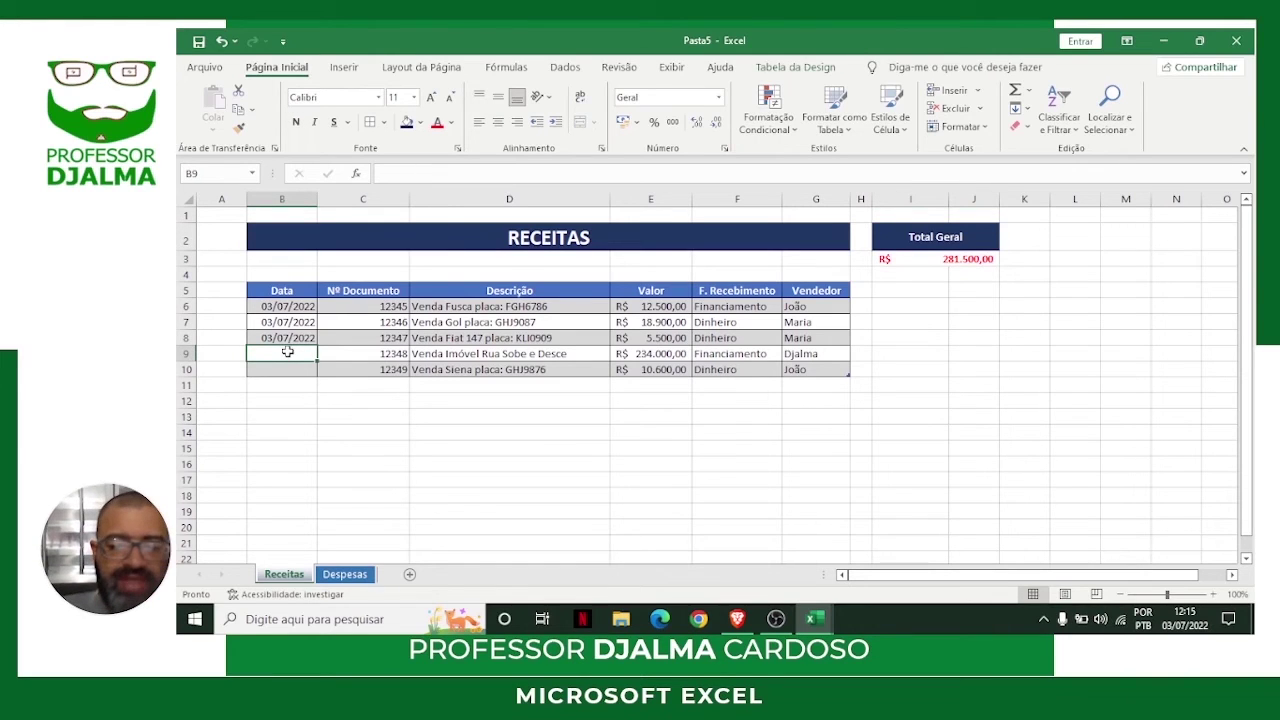
{"action": "type", "text": "03/07/2002"}
{"action": "key", "text": "Return"}
{"action": "type", "text": "03"}
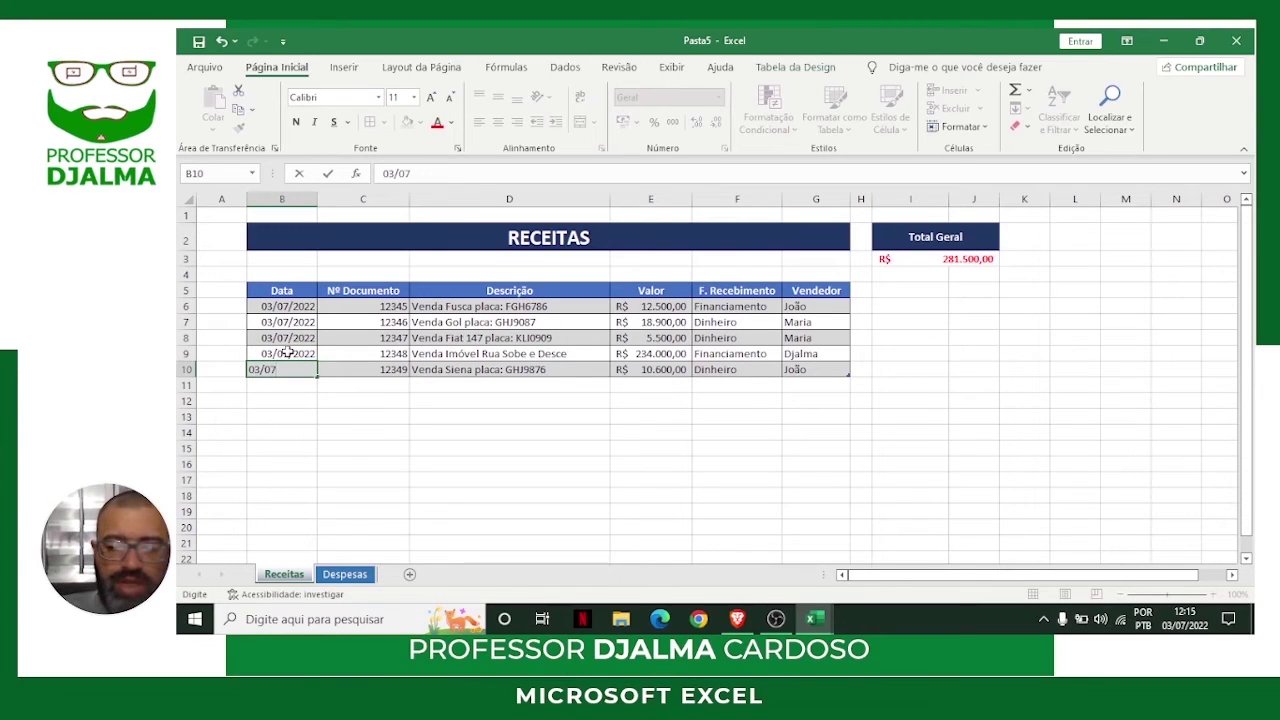
{"action": "key", "text": "Return"}
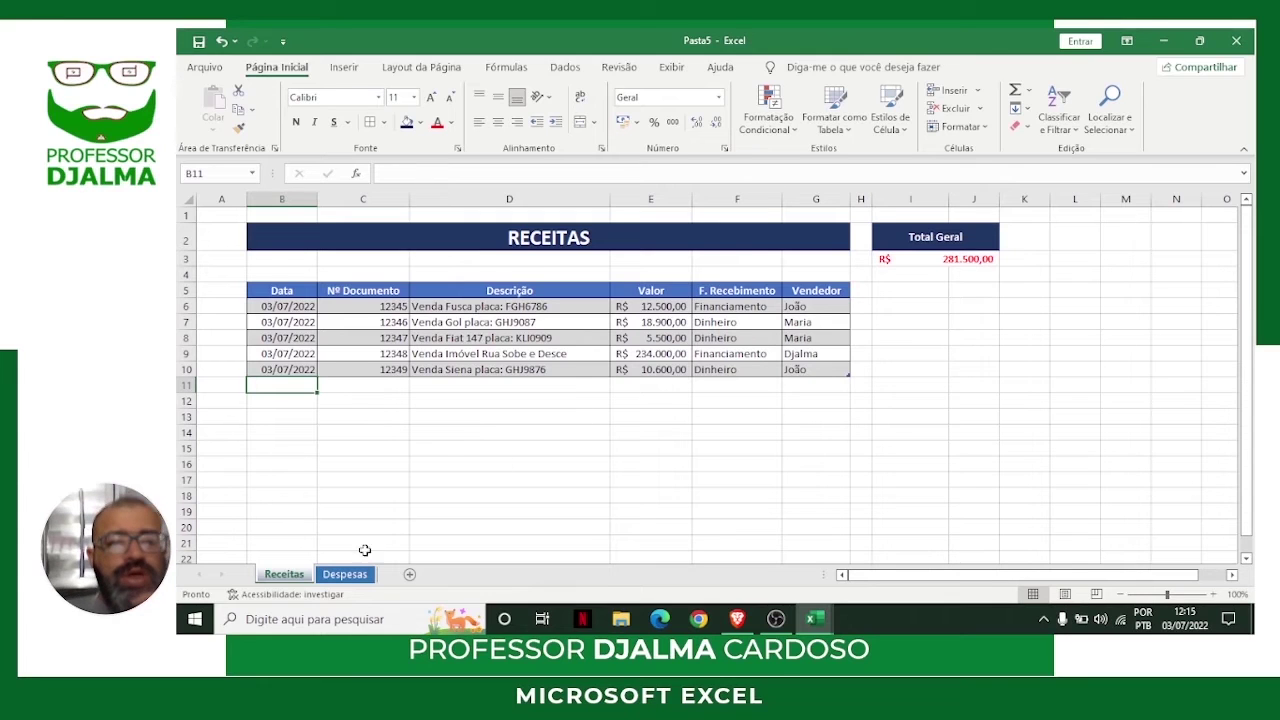
Review the Despesas sheet's Data, Descrição, Valor, F. Pagamento and Setor columns and its Total Geral formula.
{"action": "left_click", "coordinate": [344, 575]}
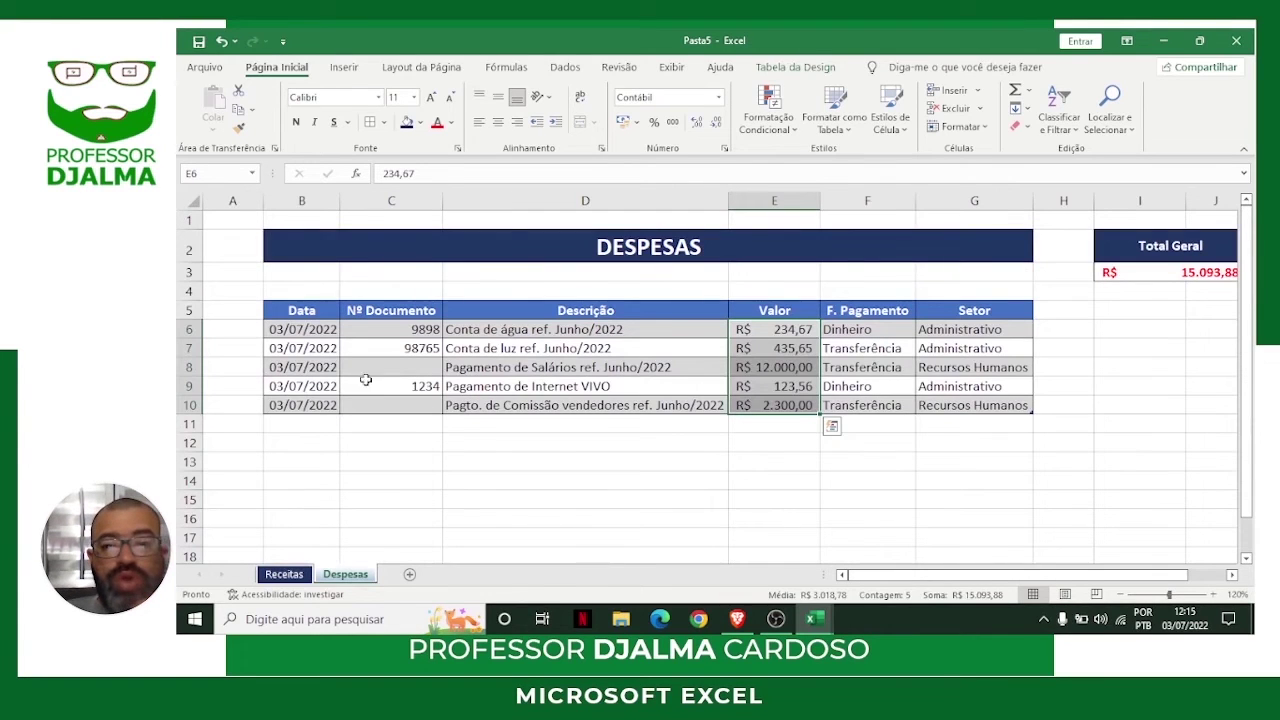
{"action": "left_click", "coordinate": [1121, 595]}
{"action": "left_click", "coordinate": [1121, 595]}
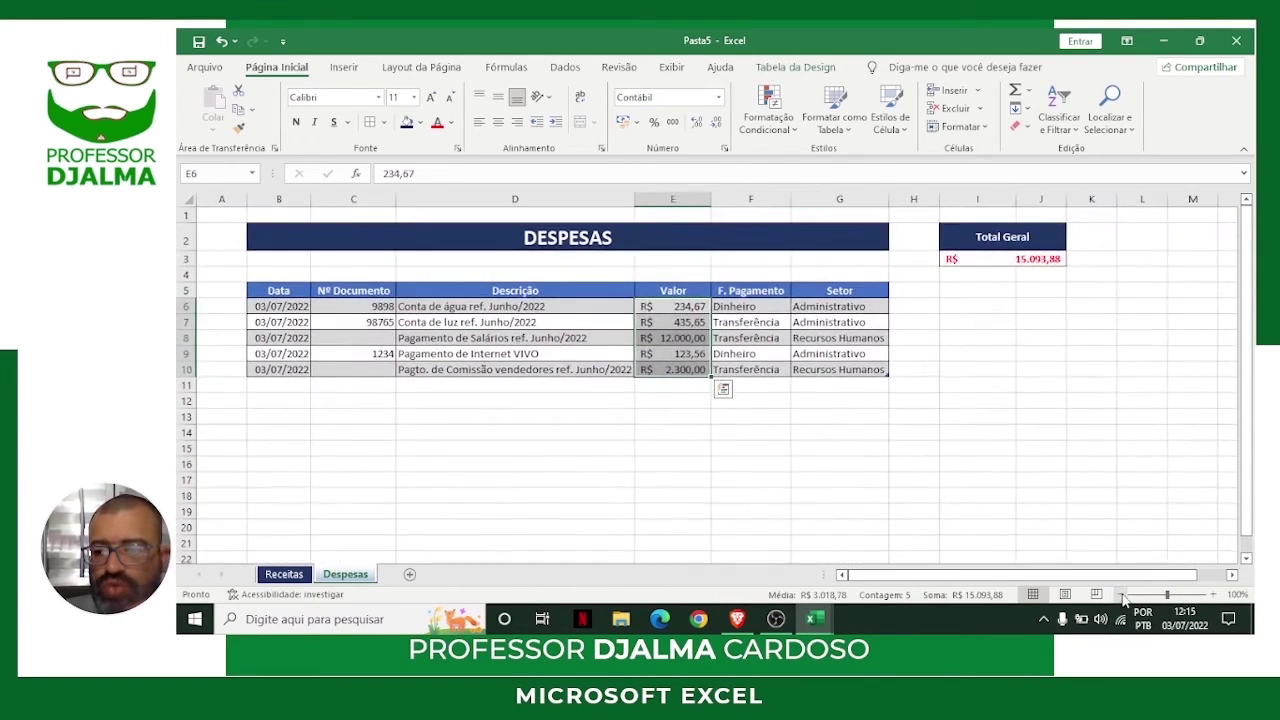
{"action": "left_click", "coordinate": [410, 421]}
{"action": "left_click_drag", "start_coordinate": [272, 306], "coordinate": [282, 370]}
{"action": "left_click_drag", "start_coordinate": [460, 306], "coordinate": [476, 366]}
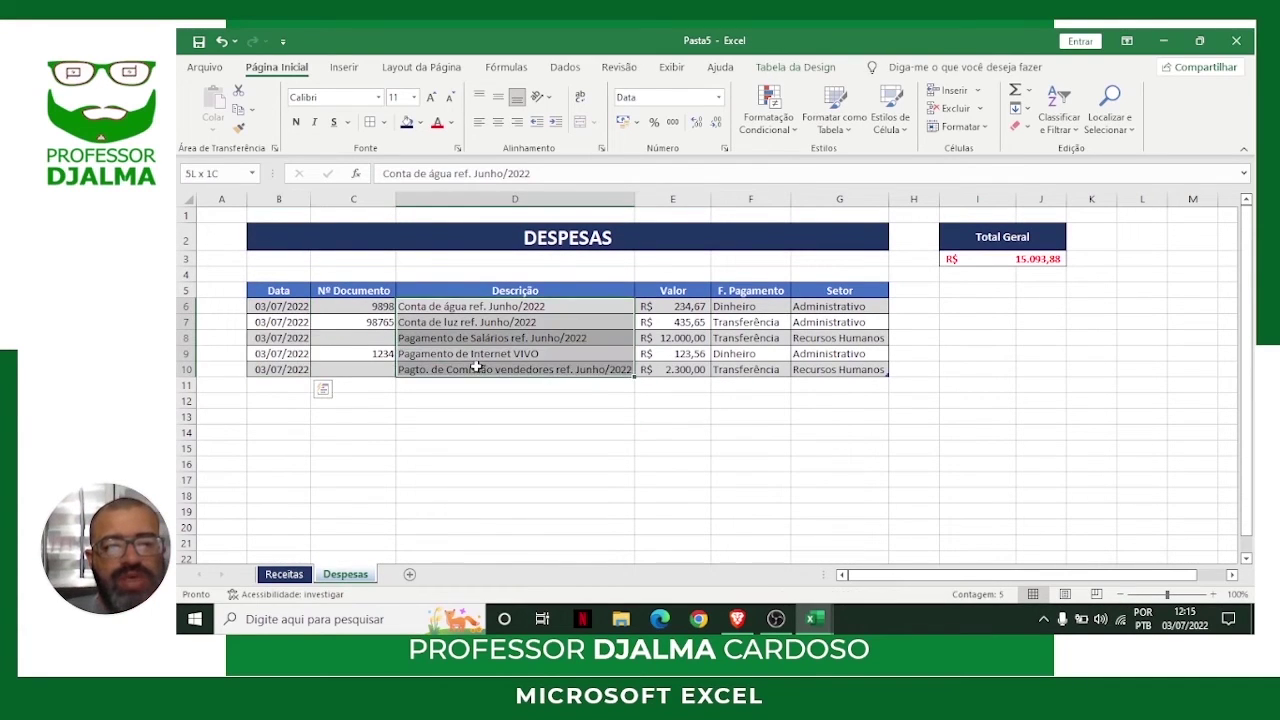
{"action": "left_click_drag", "start_coordinate": [700, 308], "coordinate": [691, 368]}
{"action": "left_click_drag", "start_coordinate": [775, 306], "coordinate": [752, 356]}
{"action": "left_click_drag", "start_coordinate": [820, 310], "coordinate": [844, 356]}
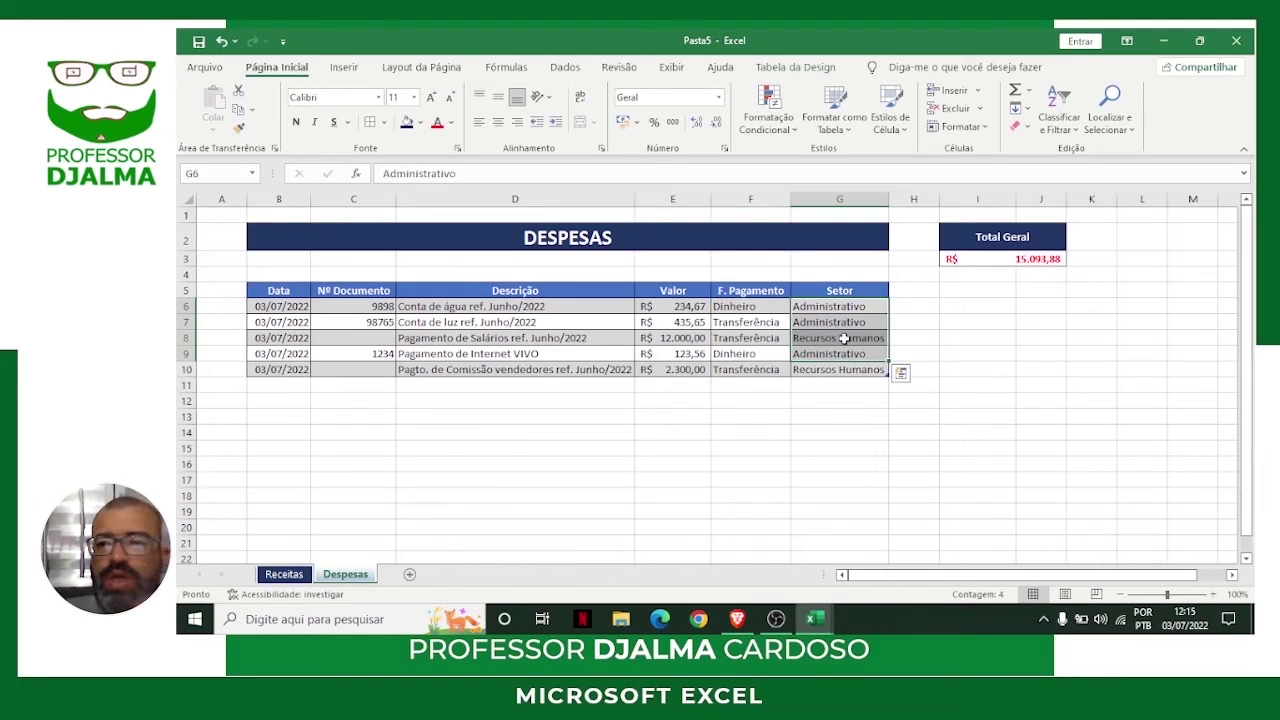
{"action": "left_click", "coordinate": [1024, 262]}
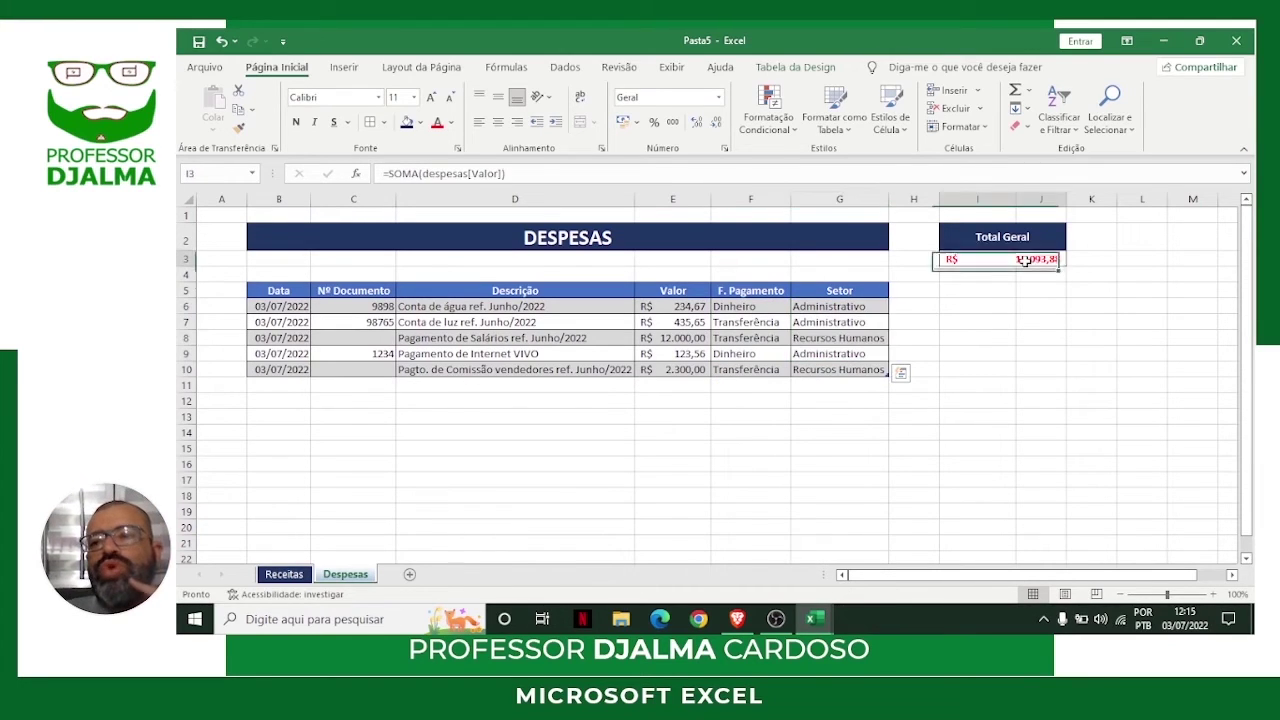
{"action": "left_click_drag", "start_coordinate": [1024, 262], "coordinate": [1014, 258]}
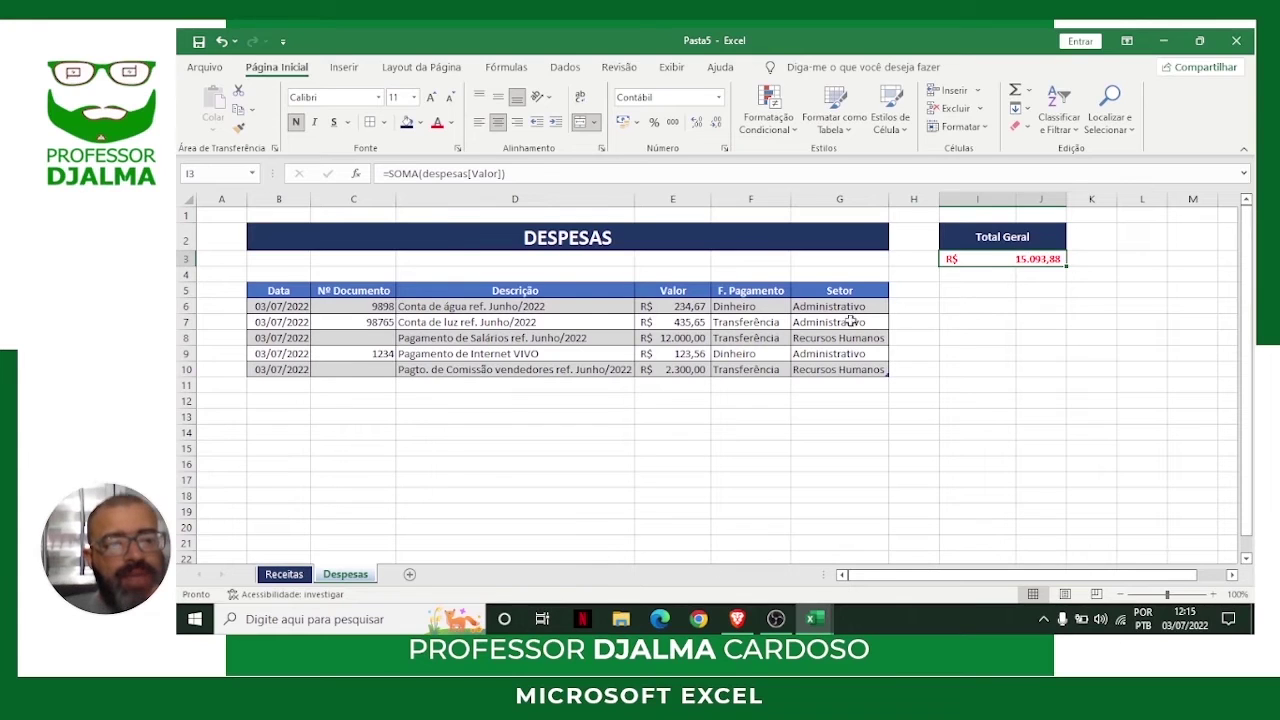
{"action": "left_click", "coordinate": [292, 578]}
{"action": "left_click", "coordinate": [343, 575]}
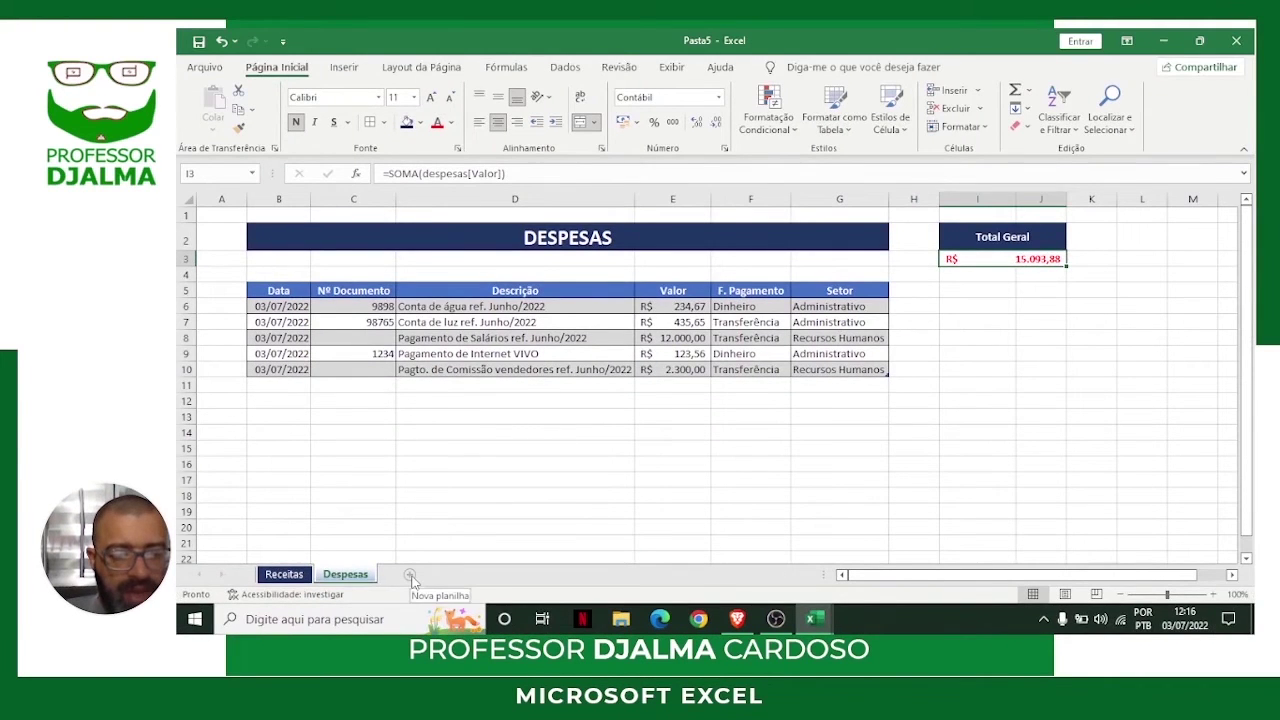
Add a new worksheet named Saldo and give its tab a darker blue theme colour.
{"action": "left_click", "coordinate": [410, 575]}
{"action": "double_click", "coordinate": [411, 575]}
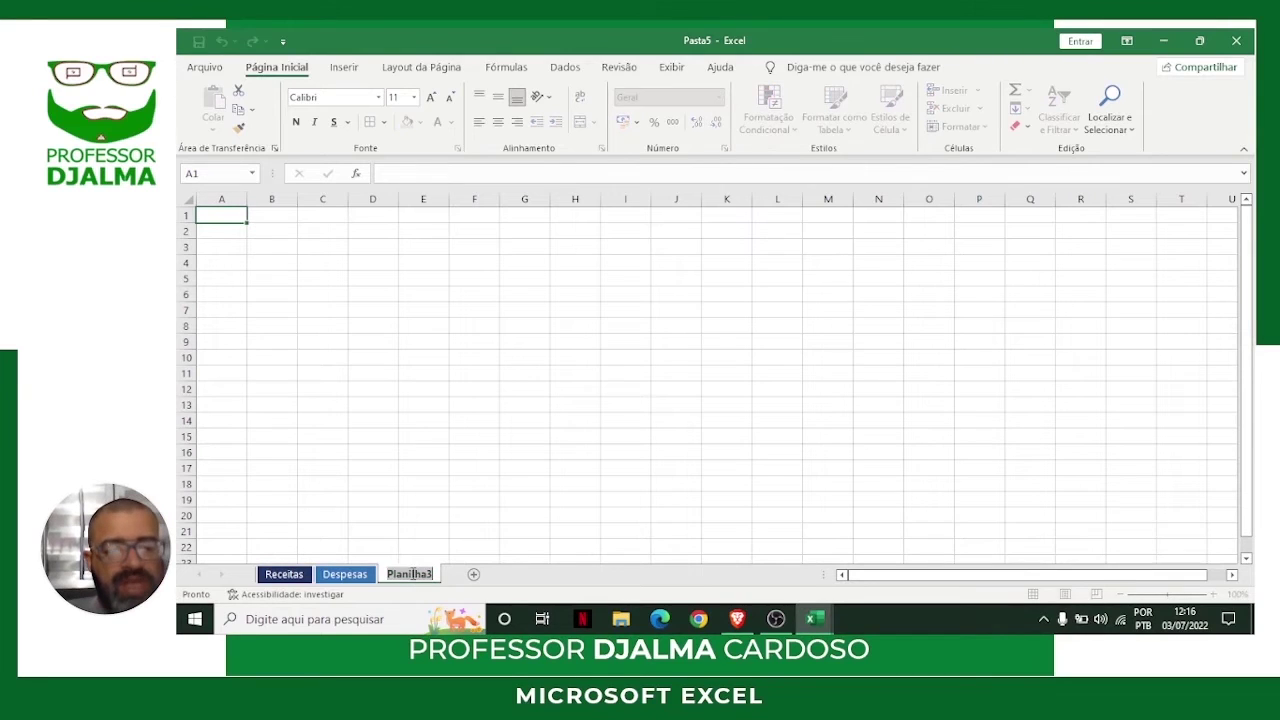
{"action": "type", "text": "Saldo"}
{"action": "key", "text": "Return"}
{"action": "right_click", "coordinate": [408, 576]}
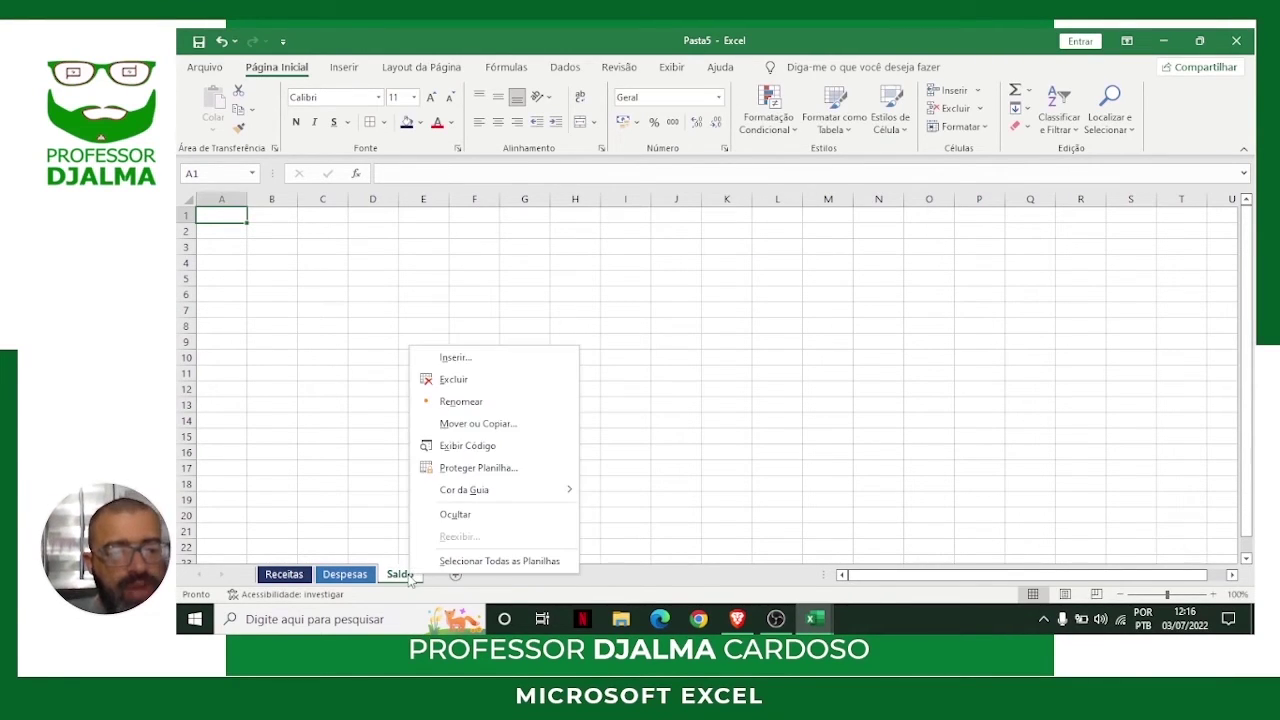
{"action": "mouse_move", "coordinate": [531, 491]}
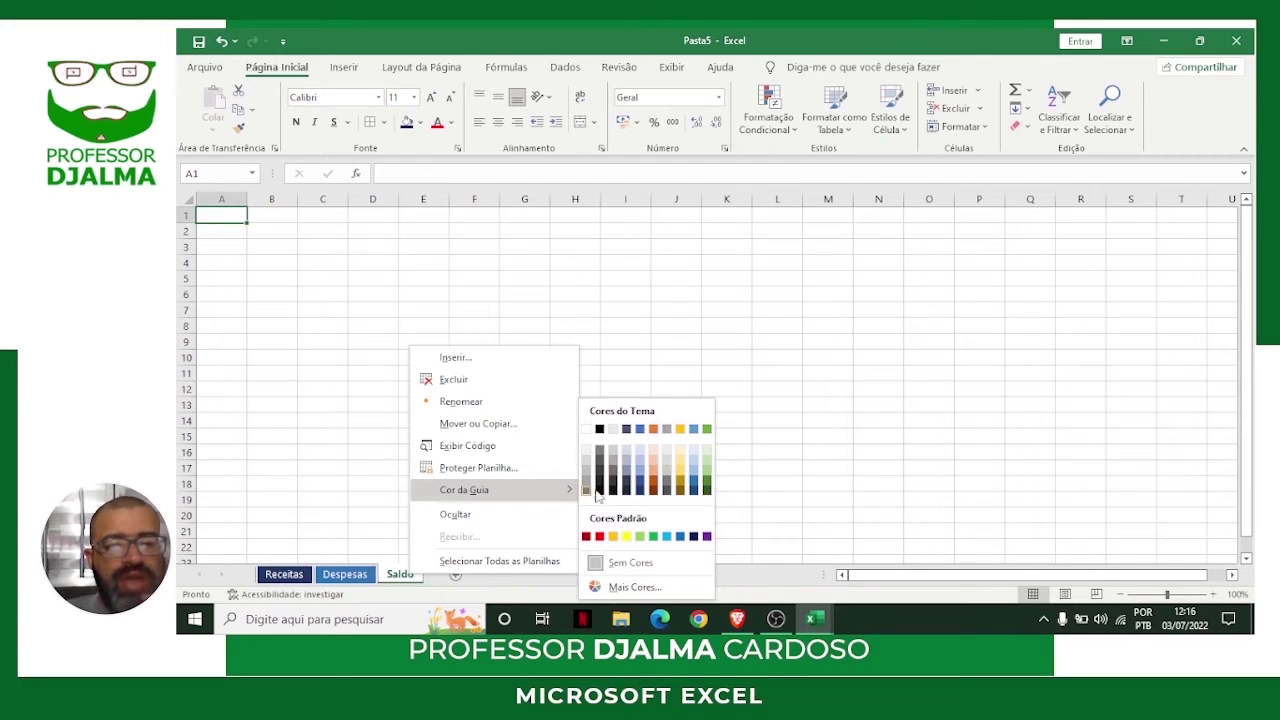
{"action": "left_click", "coordinate": [695, 477]}
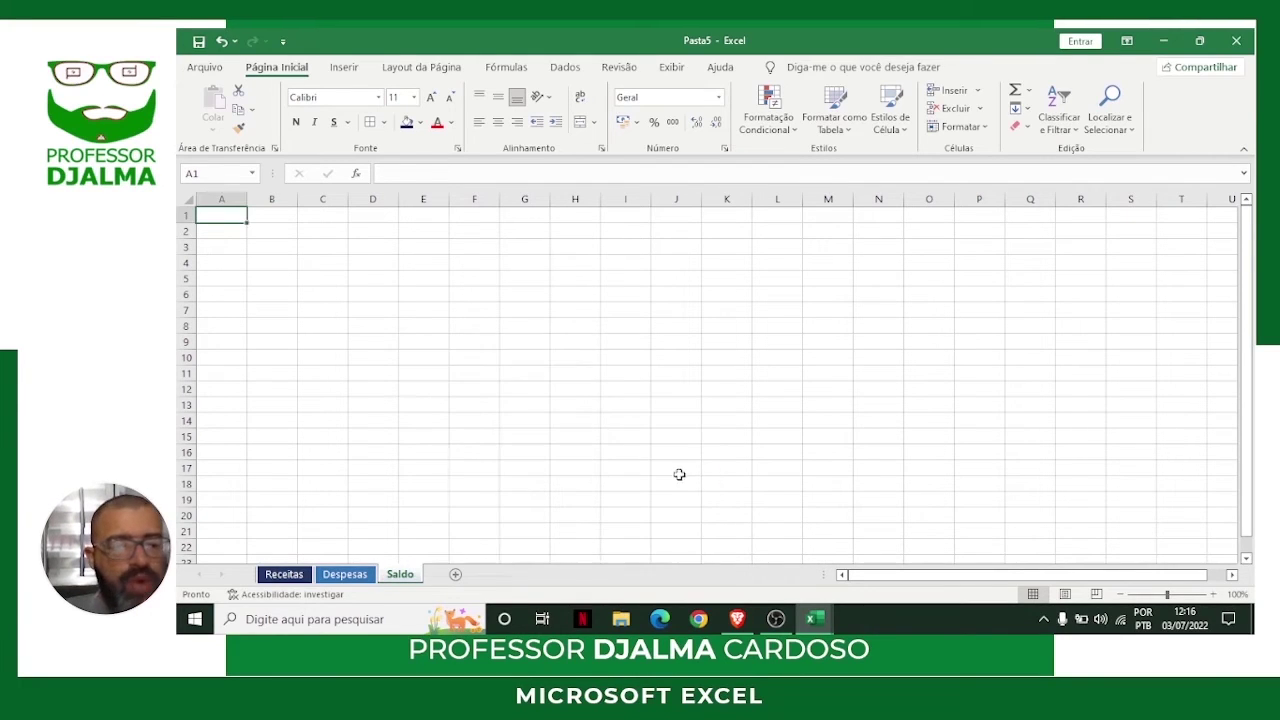
Enter the title "SALDO" in cell B2 of the Saldo sheet.
{"action": "left_click", "coordinate": [1213, 594]}
{"action": "left_click", "coordinate": [1213, 594]}
{"action": "left_click", "coordinate": [1213, 594]}
{"action": "left_click", "coordinate": [1213, 594]}
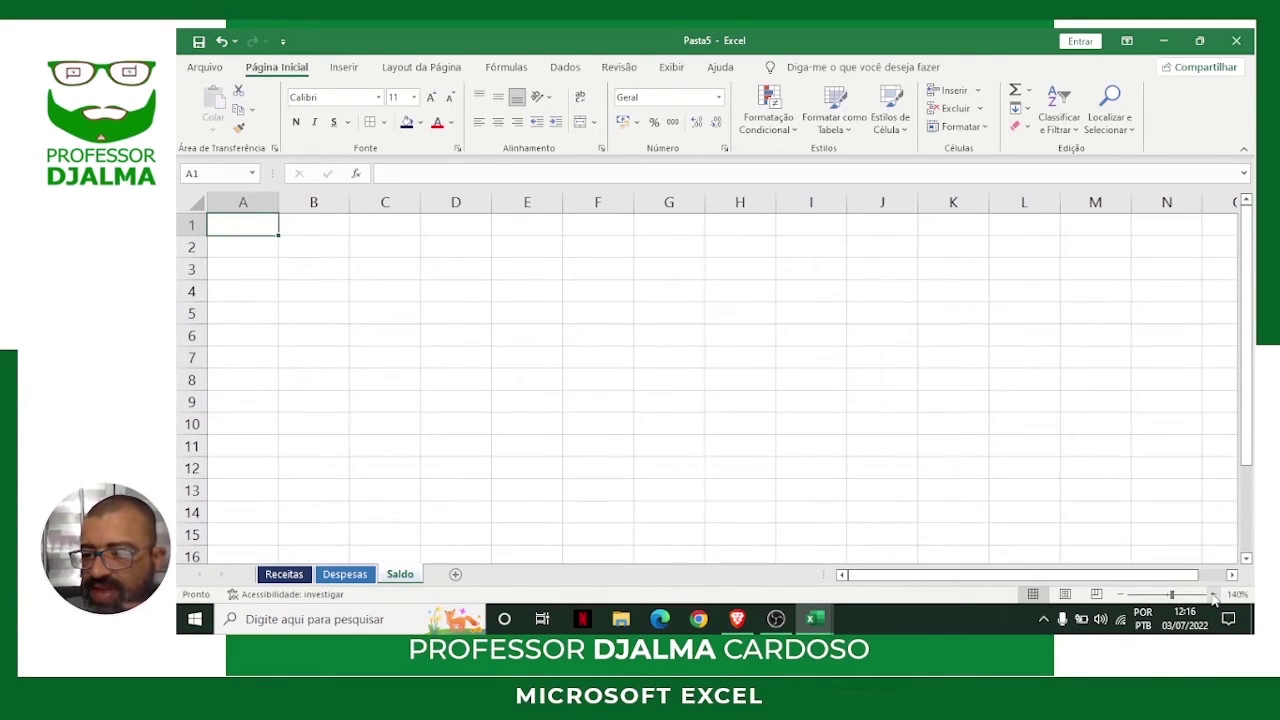
{"action": "left_click", "coordinate": [317, 247]}
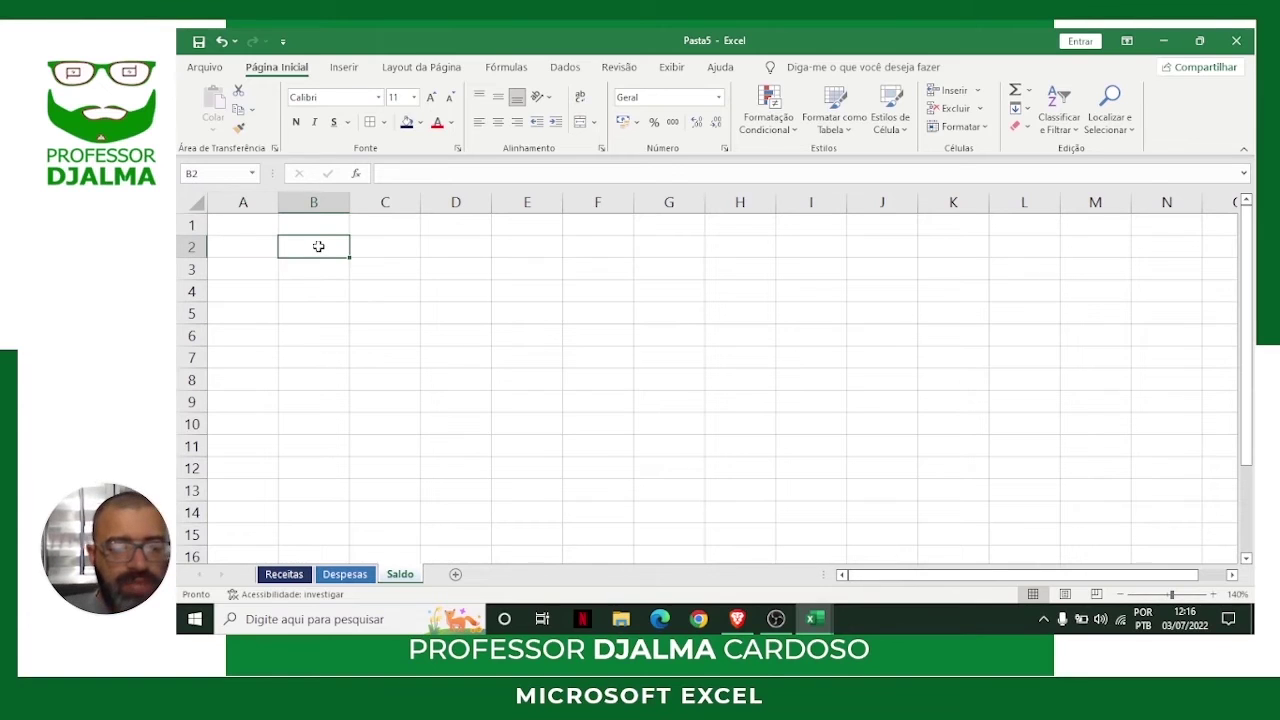
{"action": "type", "text": "SALDO"}
{"action": "key", "text": "Return"}
Enter the label "Total de Despesas" in cell B5.
{"action": "key", "text": "Return"}
{"action": "key", "text": "Return"}
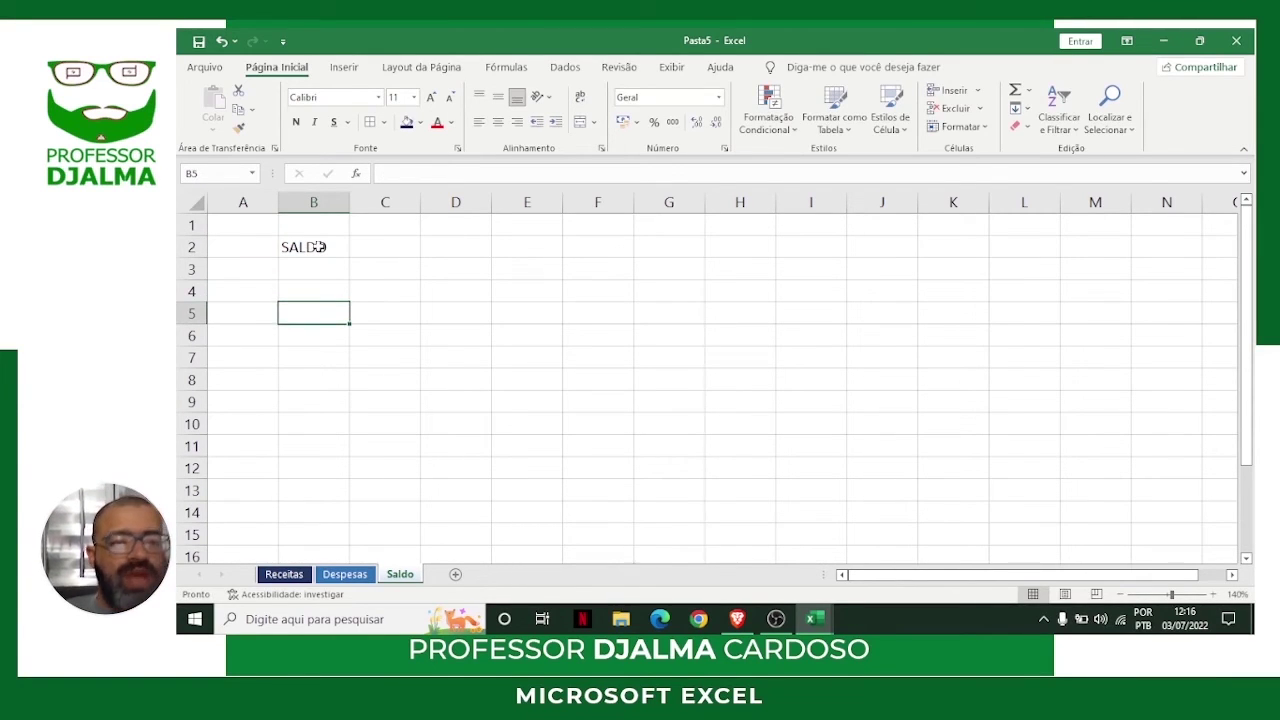
{"action": "type", "text": "Total de Despes"}
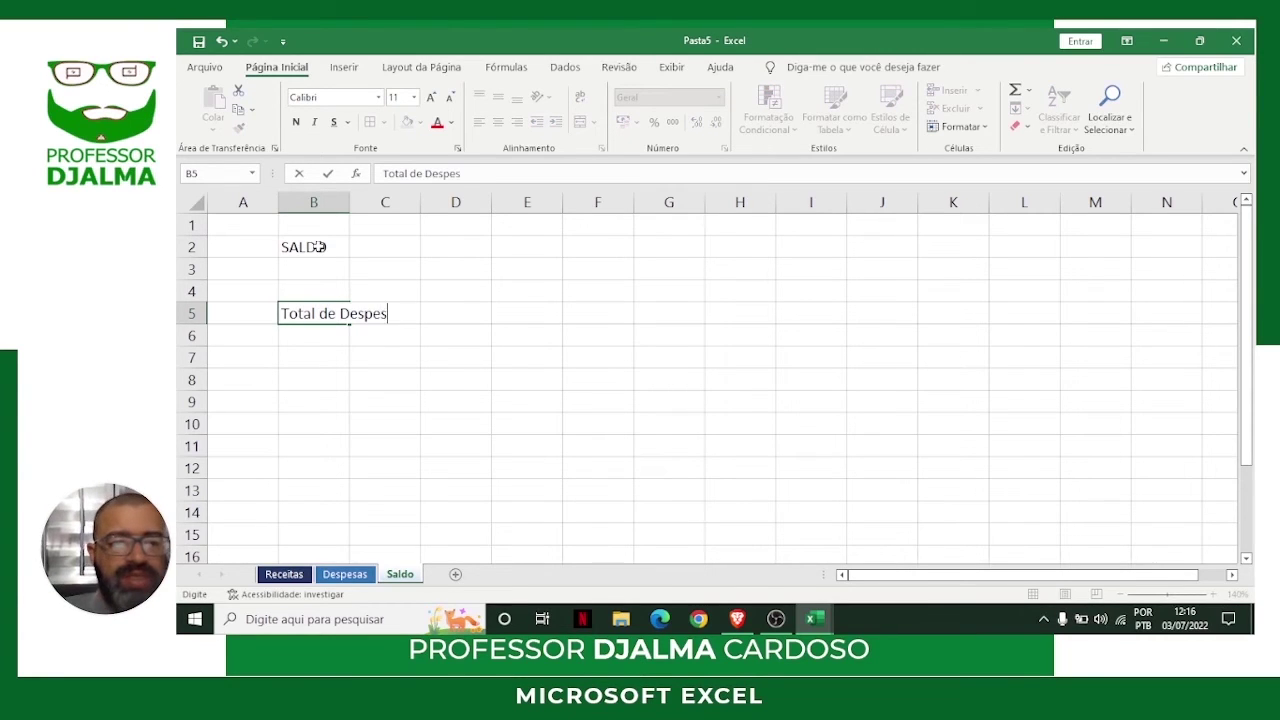
{"action": "key", "text": "Right"}
Enter the label "Total de Receitas" in cell F5 and go to cell J5.
{"action": "key", "text": "Right"}
{"action": "key", "text": "Right"}
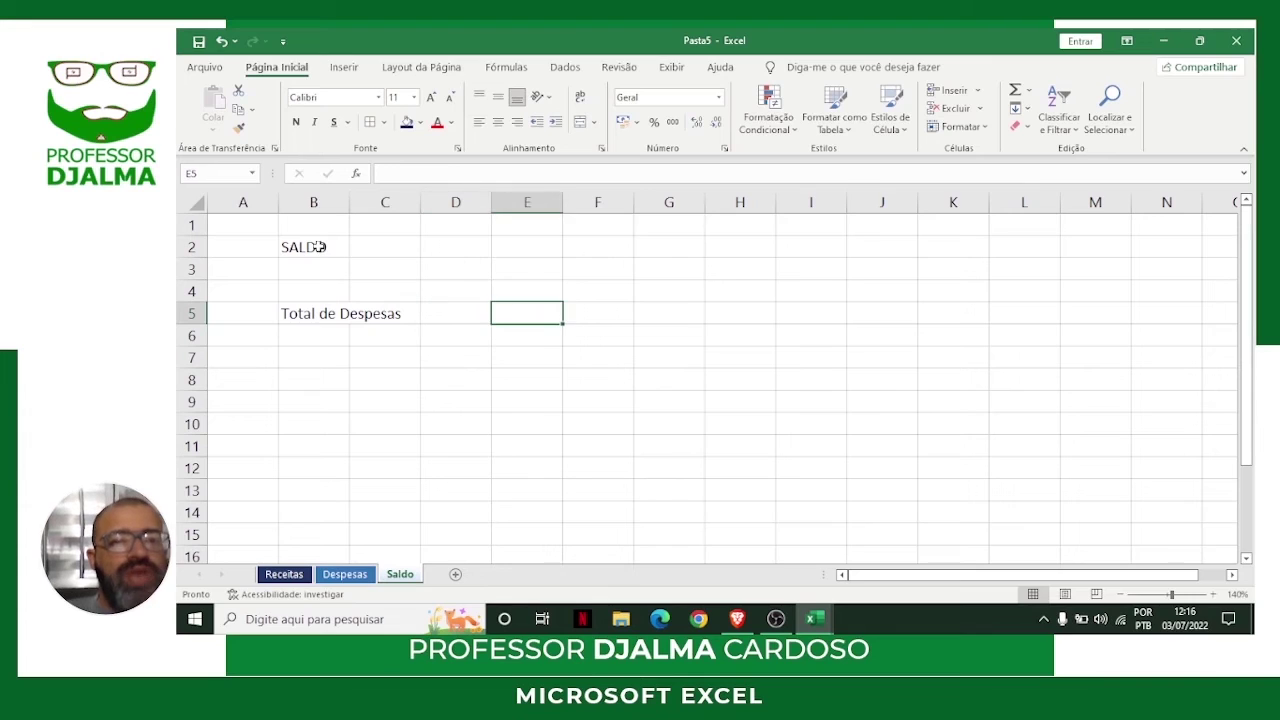
{"action": "key", "text": "Right"}
{"action": "type", "text": "Tot"}
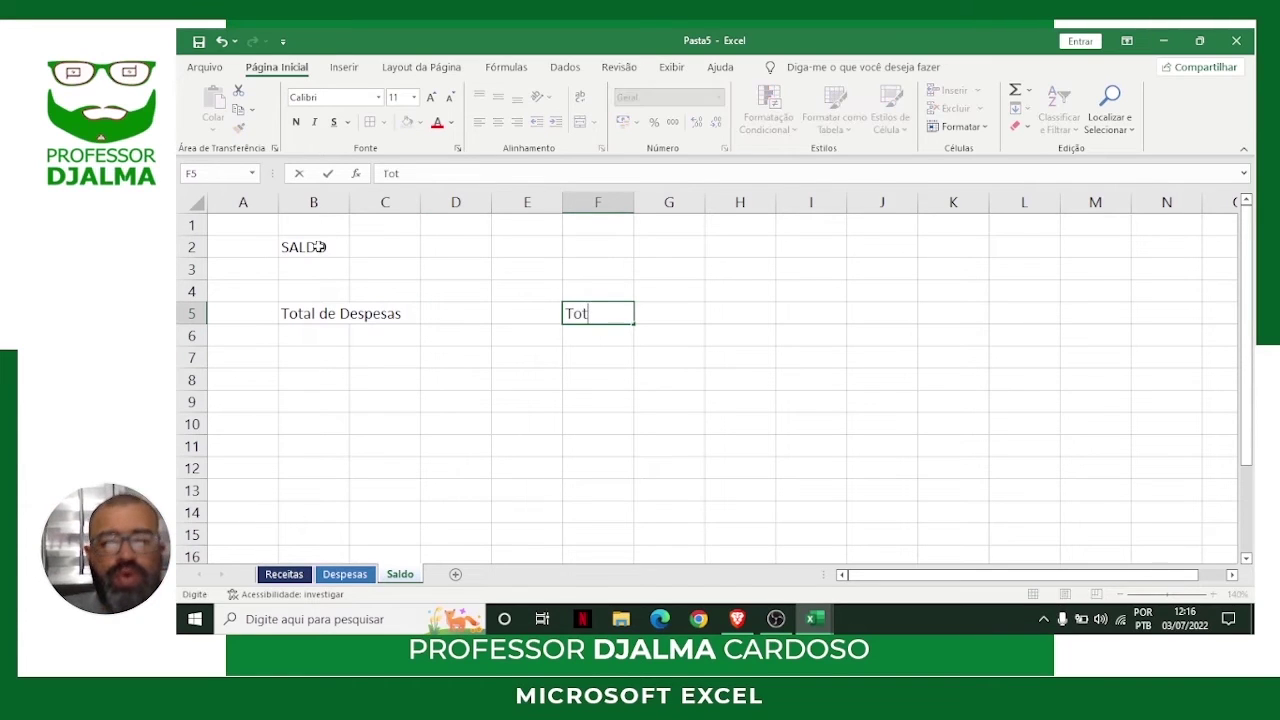
{"action": "type", "text": "al de R"}
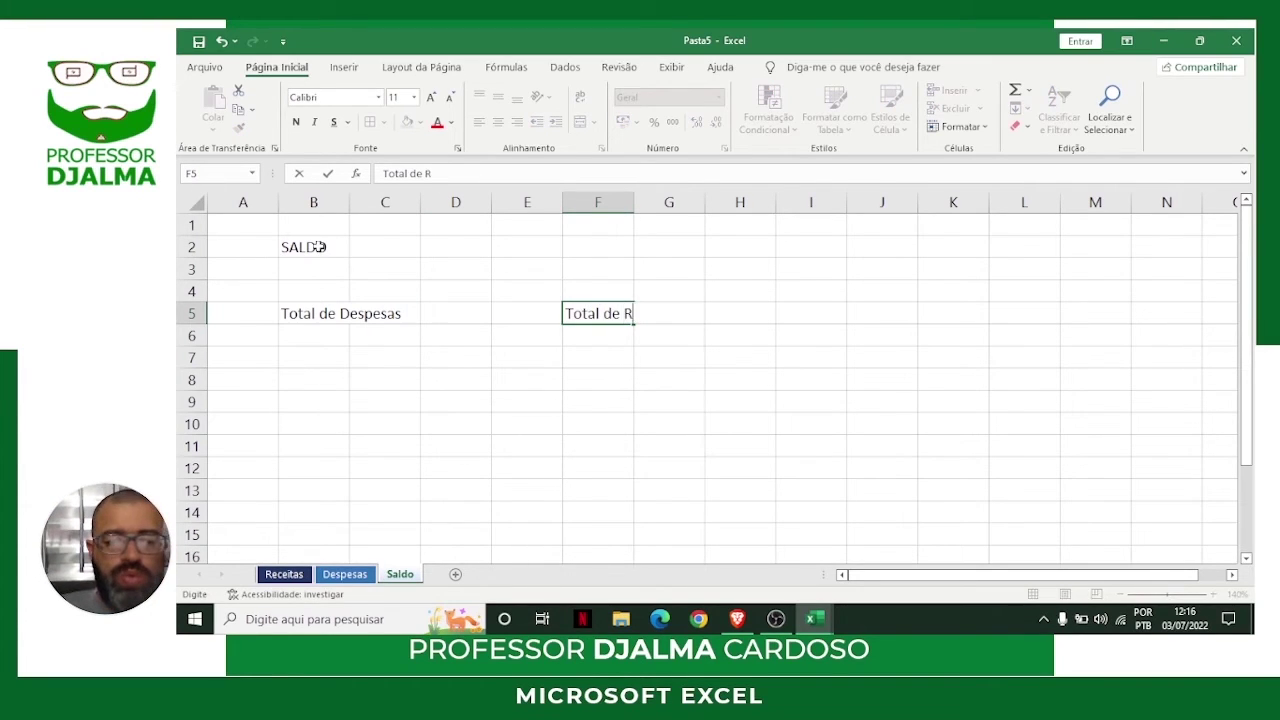
{"action": "type", "text": "eceitas"}
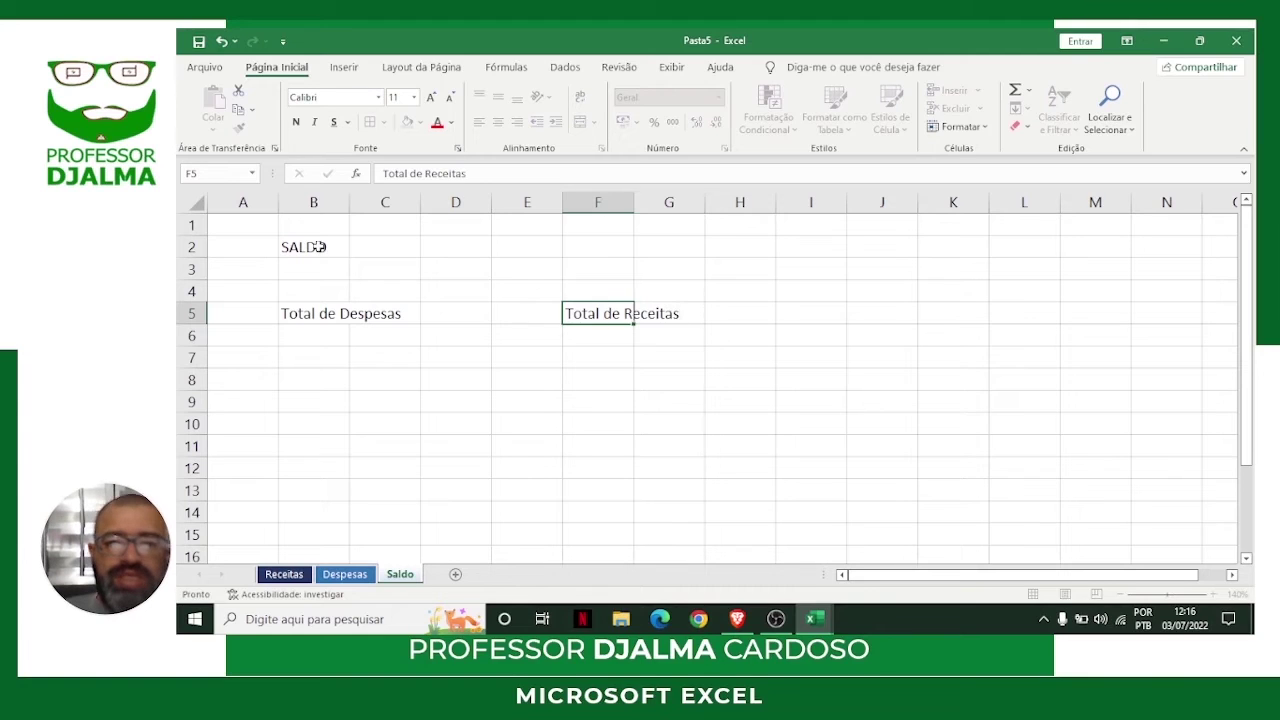
{"action": "key", "text": "Tab"}
{"action": "key", "text": "Tab"}
{"action": "key", "text": "Tab"}
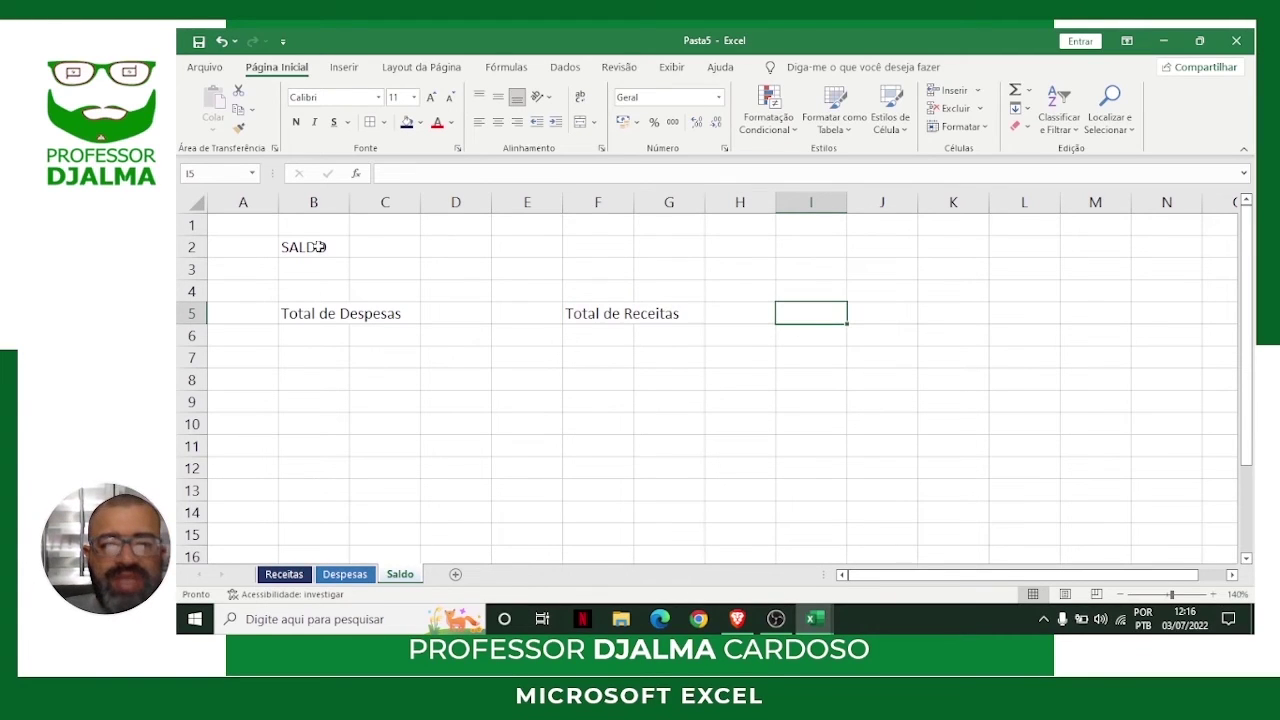
{"action": "key", "text": "Tab"}
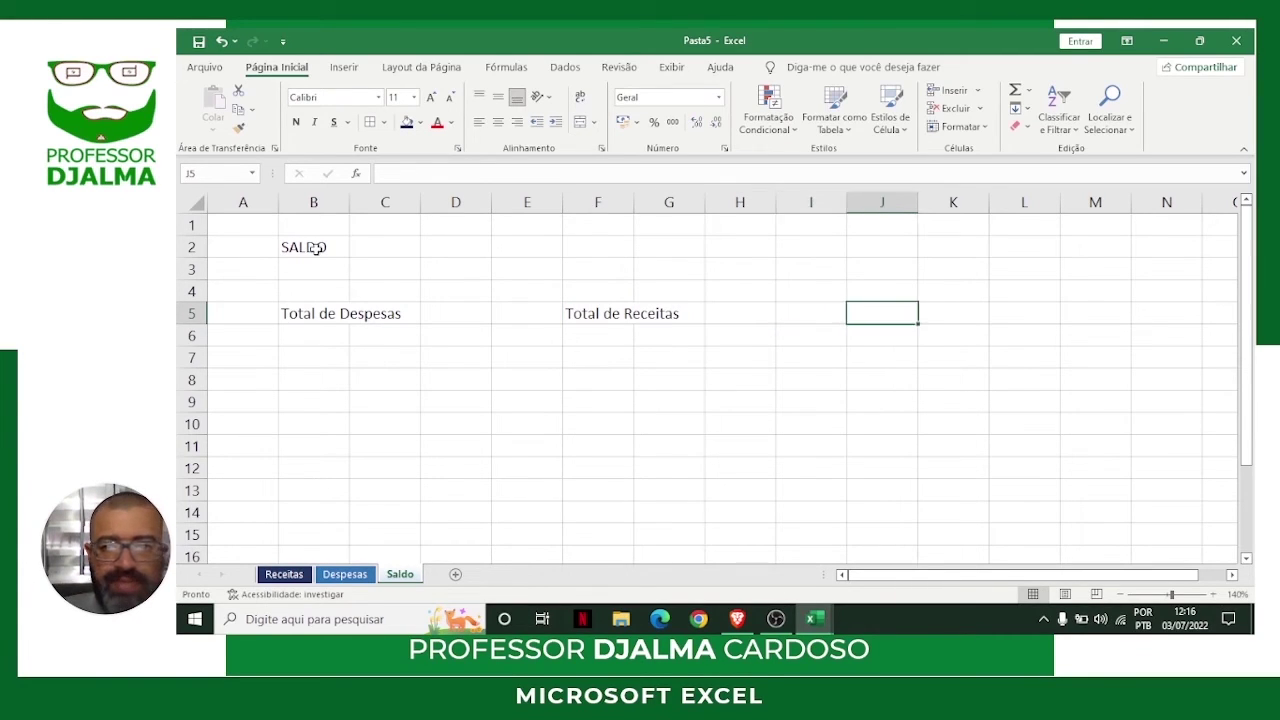
Enter the label "Saldo Final" in cell J5.
{"action": "type", "text": "Sal"}
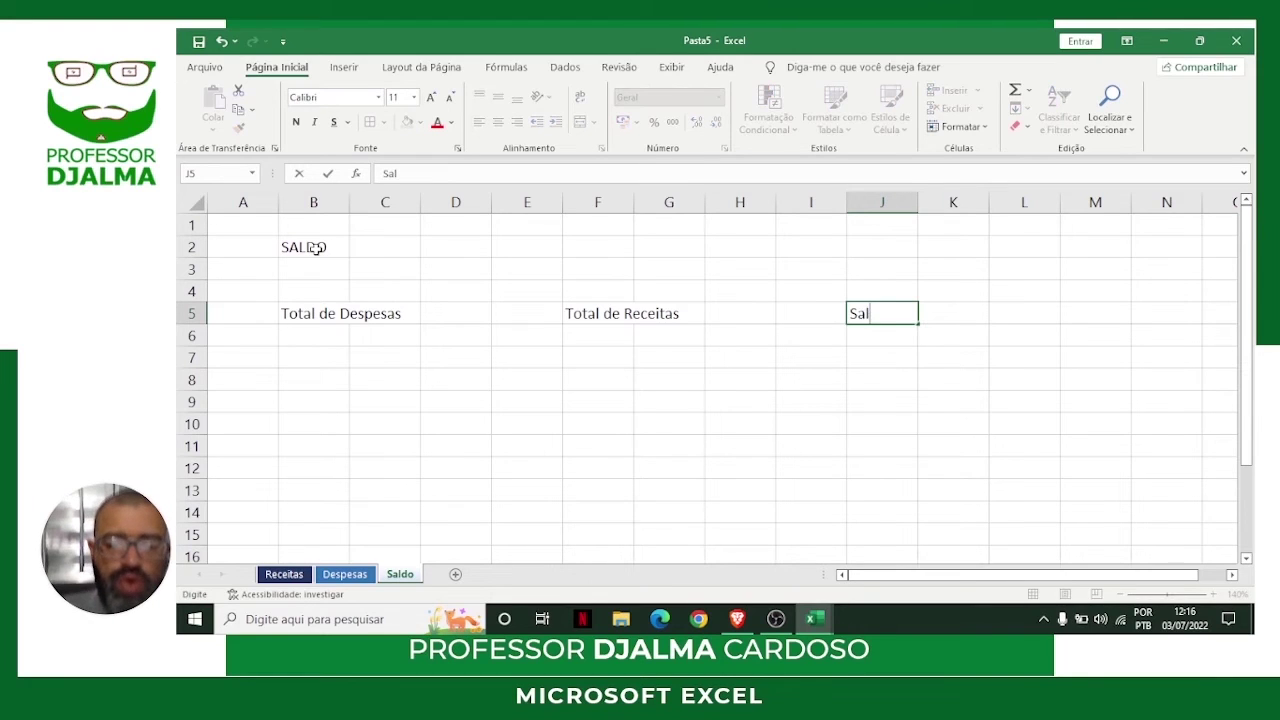
{"action": "type", "text": "do Final"}
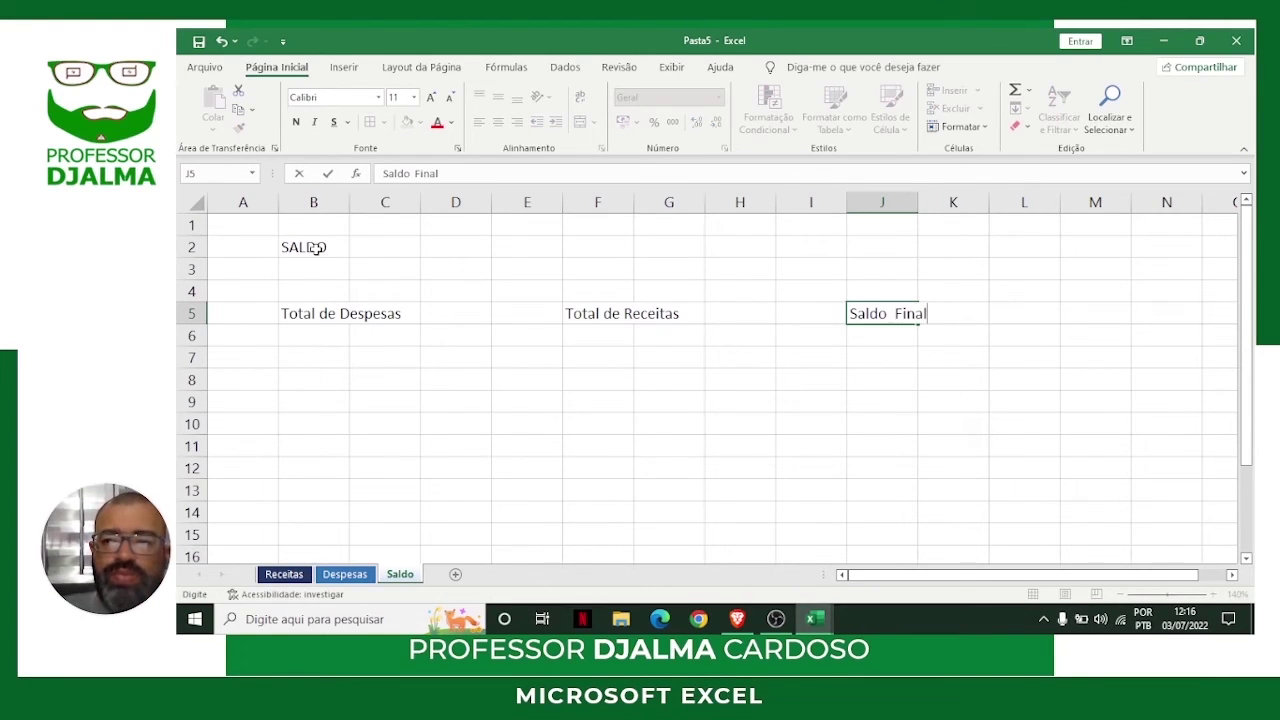
{"action": "key", "text": "Return"}
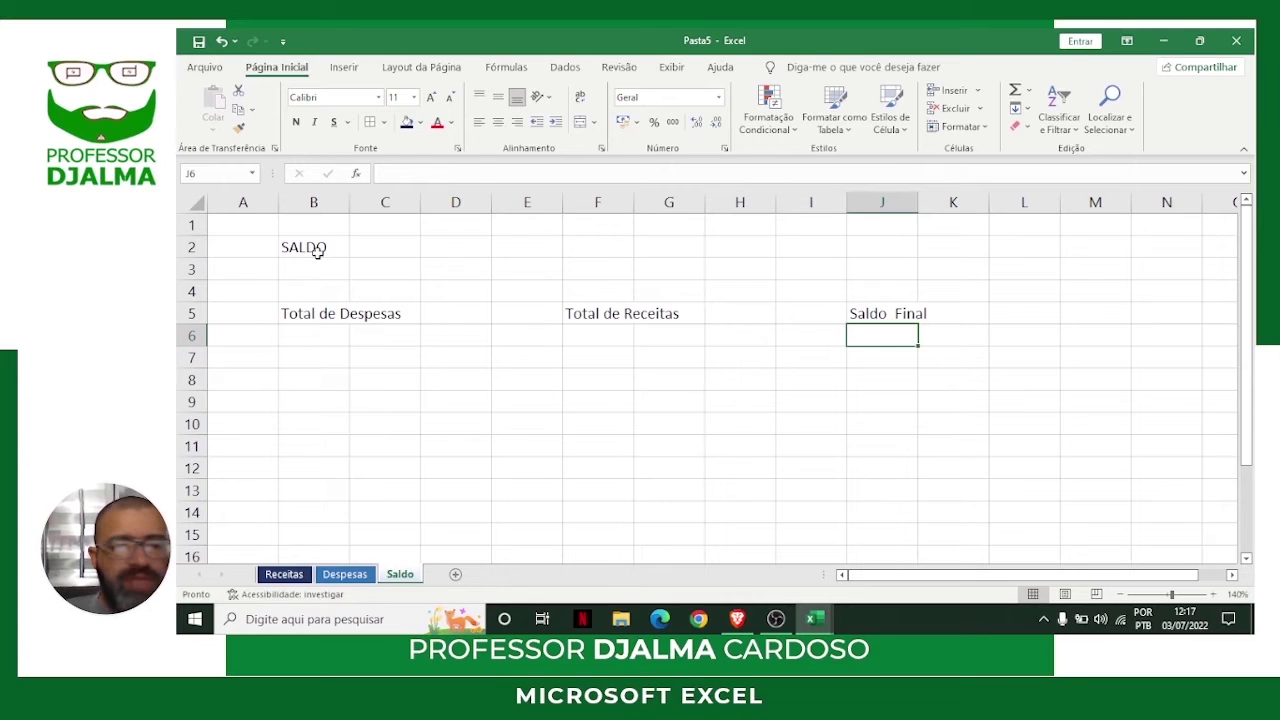
Merge and center the SALDO title across B2:K2 and format it as bold at font size 20.
{"action": "left_click_drag", "start_coordinate": [309, 244], "coordinate": [935, 247]}
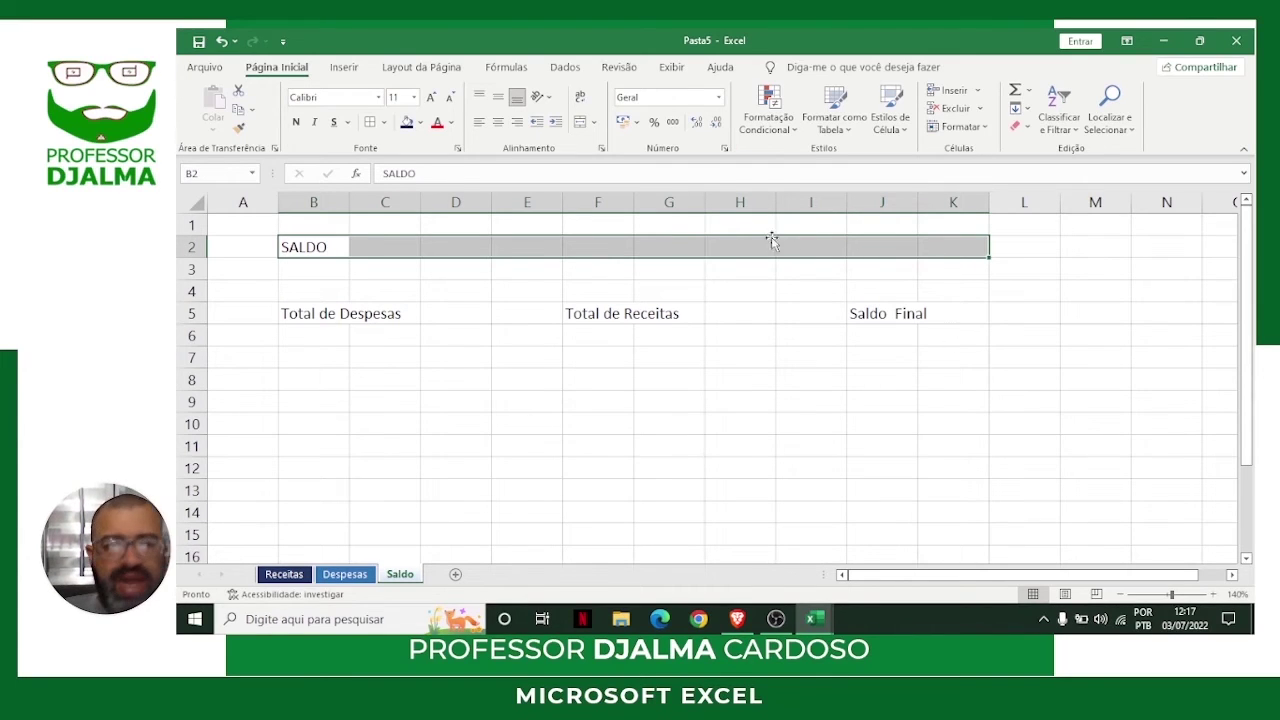
{"action": "left_click", "coordinate": [580, 121]}
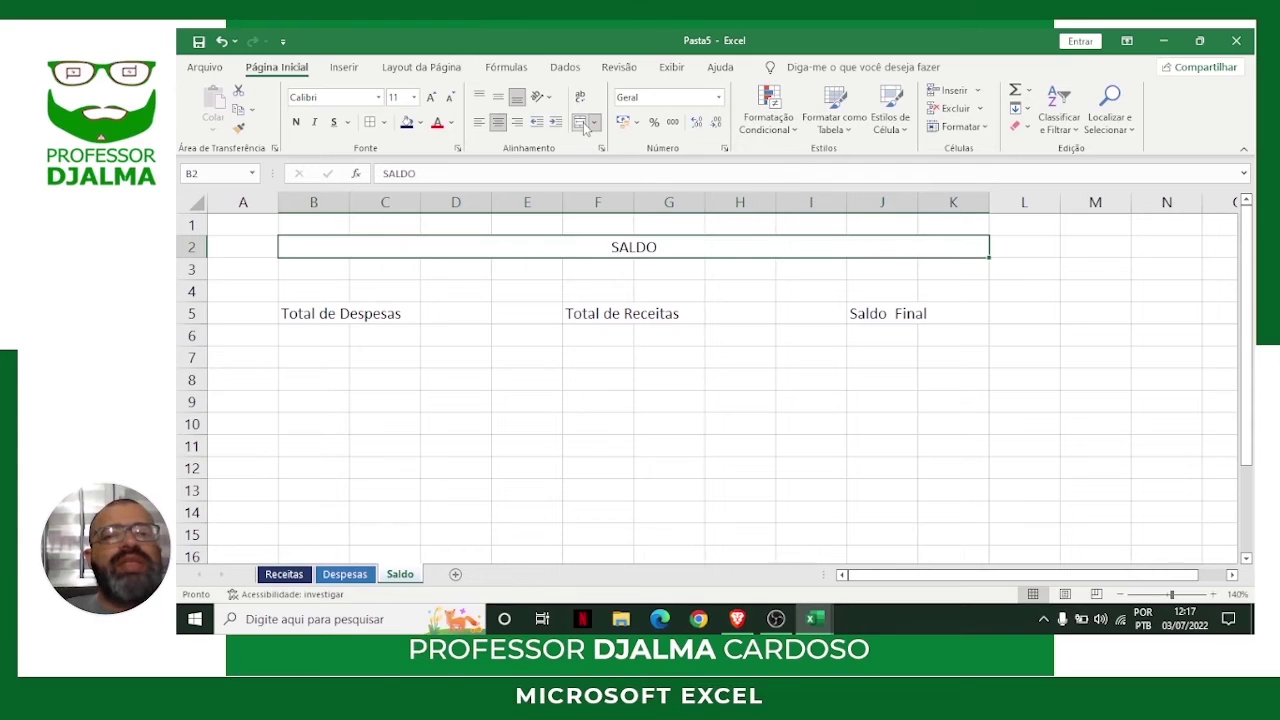
{"action": "left_click", "coordinate": [413, 97]}
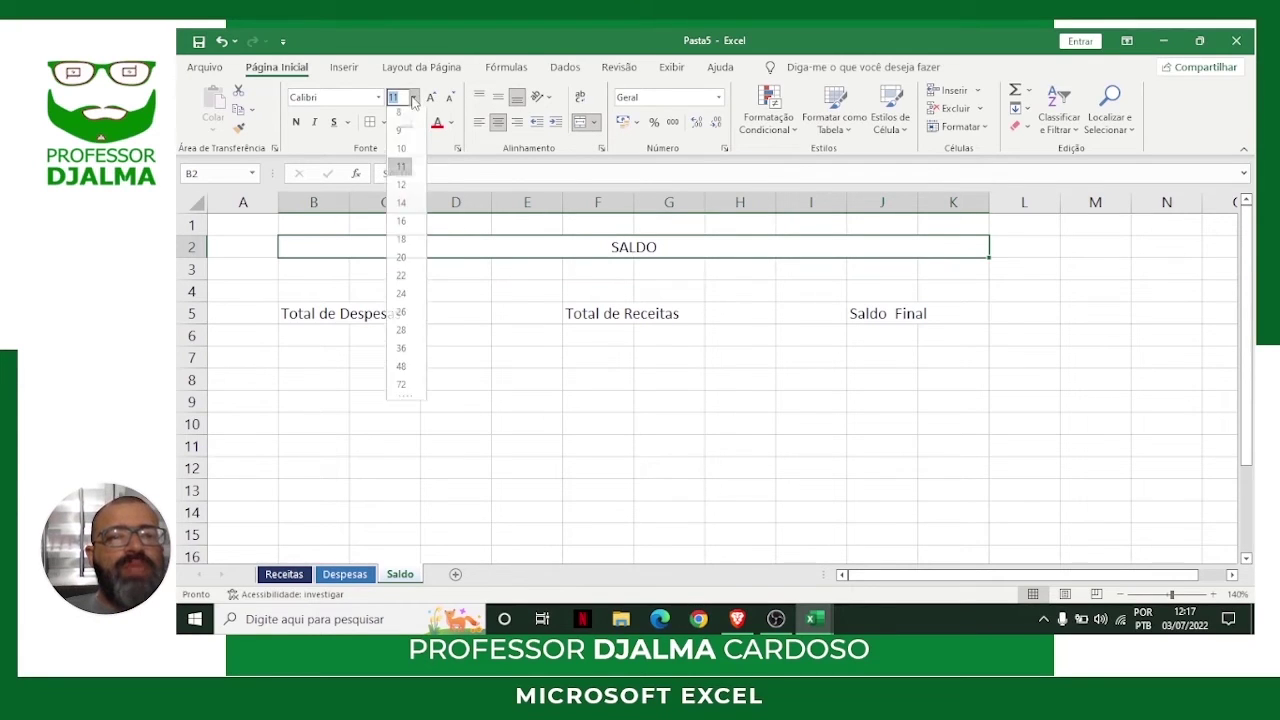
{"action": "left_click", "coordinate": [401, 262]}
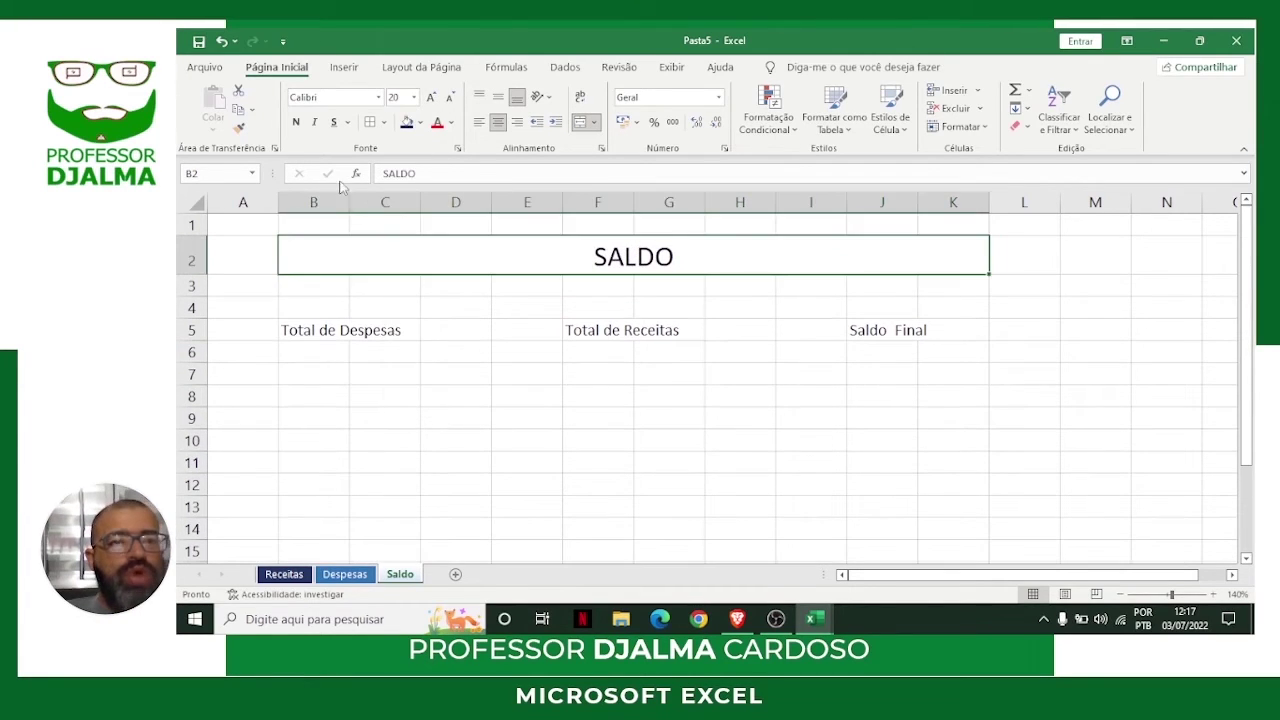
{"action": "left_click", "coordinate": [294, 123]}
Give the merged SALDO title all borders and a darkest blue theme fill with white text.
{"action": "left_click", "coordinate": [385, 123]}
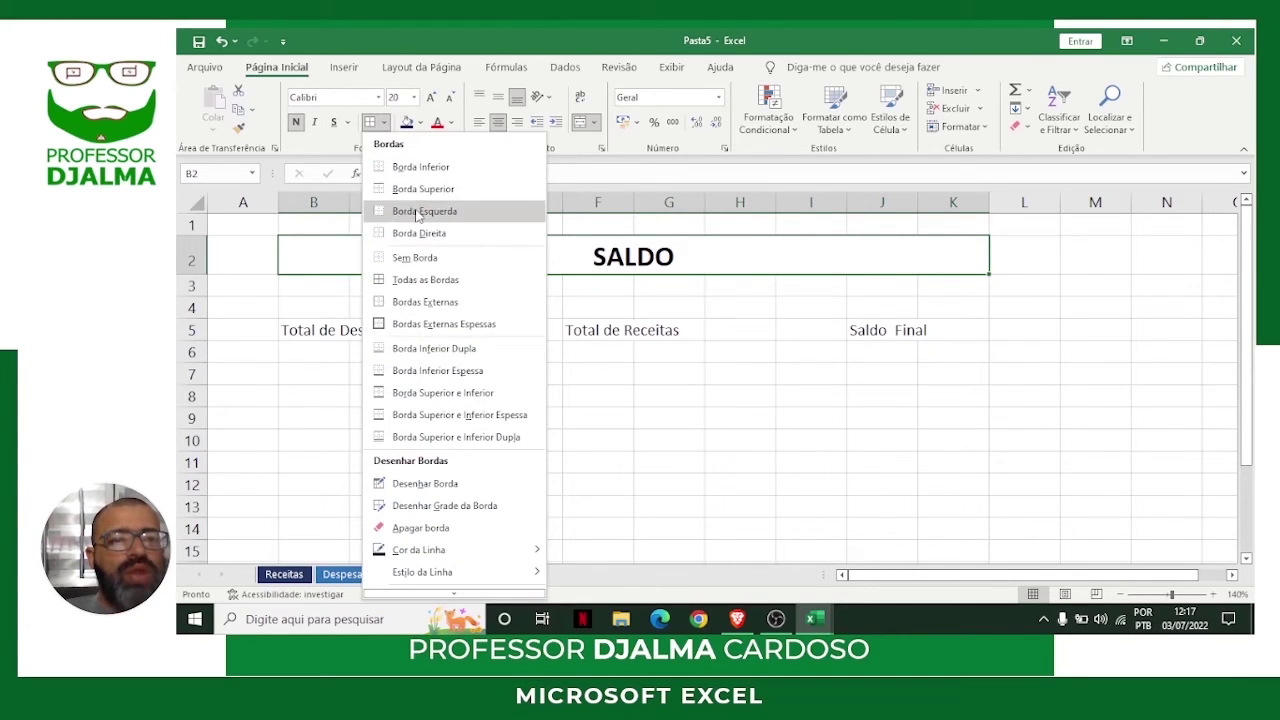
{"action": "left_click", "coordinate": [428, 281]}
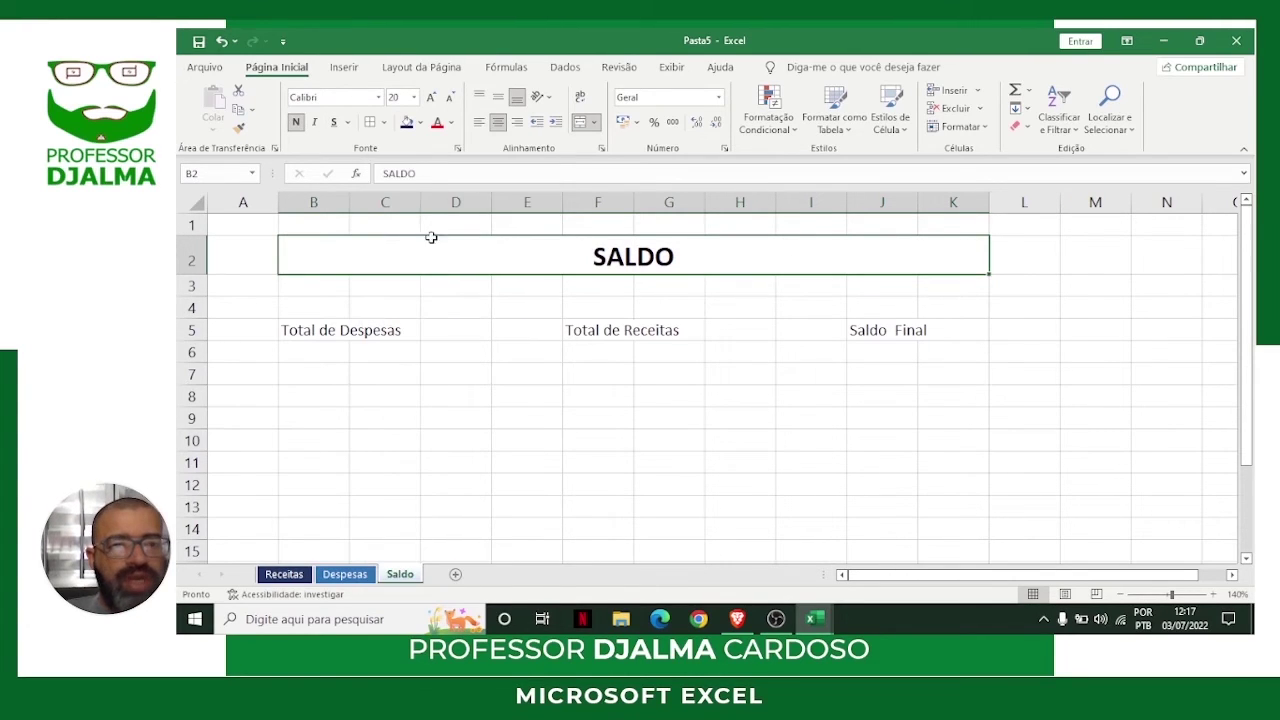
{"action": "left_click", "coordinate": [421, 122]}
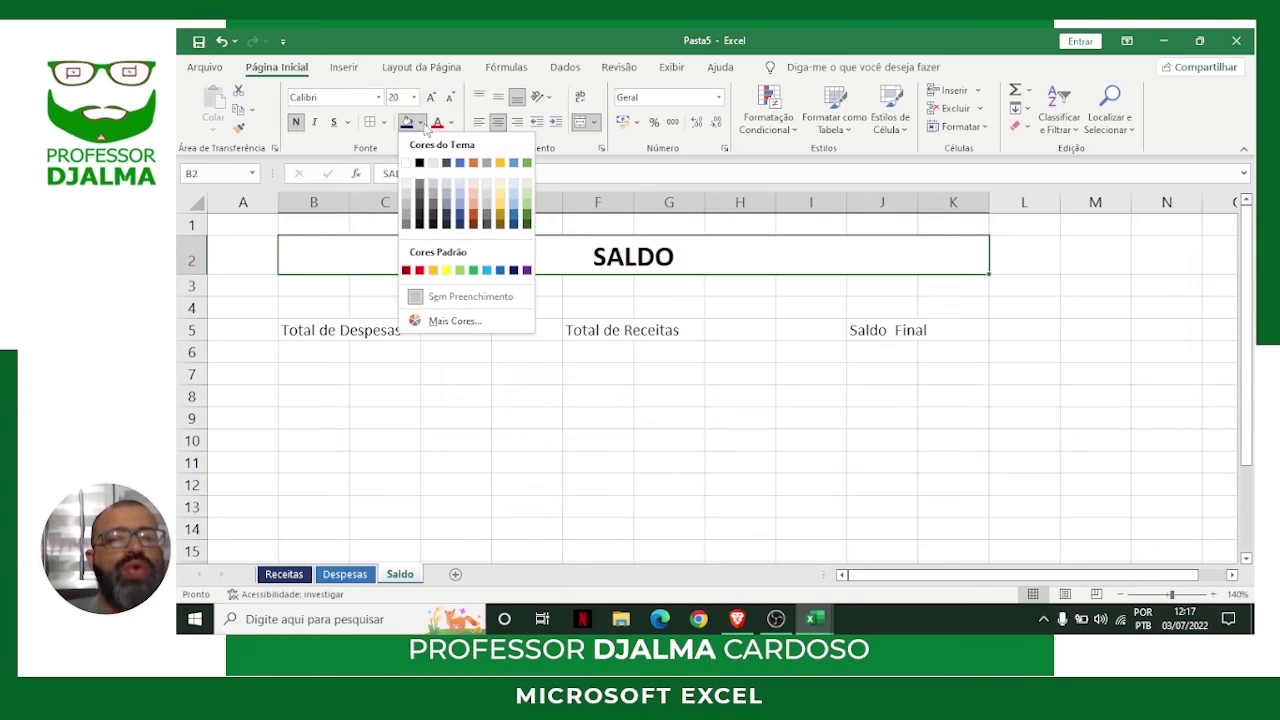
{"action": "left_click", "coordinate": [459, 222]}
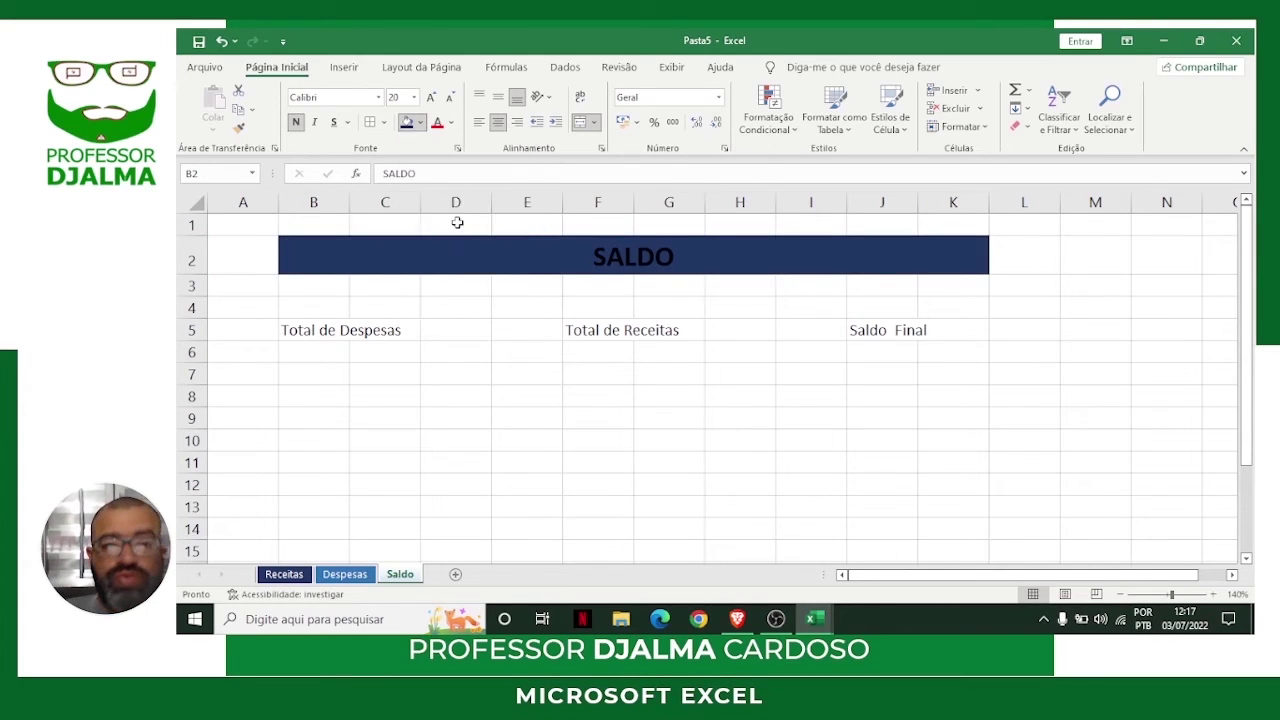
{"action": "left_click", "coordinate": [452, 122]}
{"action": "left_click", "coordinate": [439, 188]}
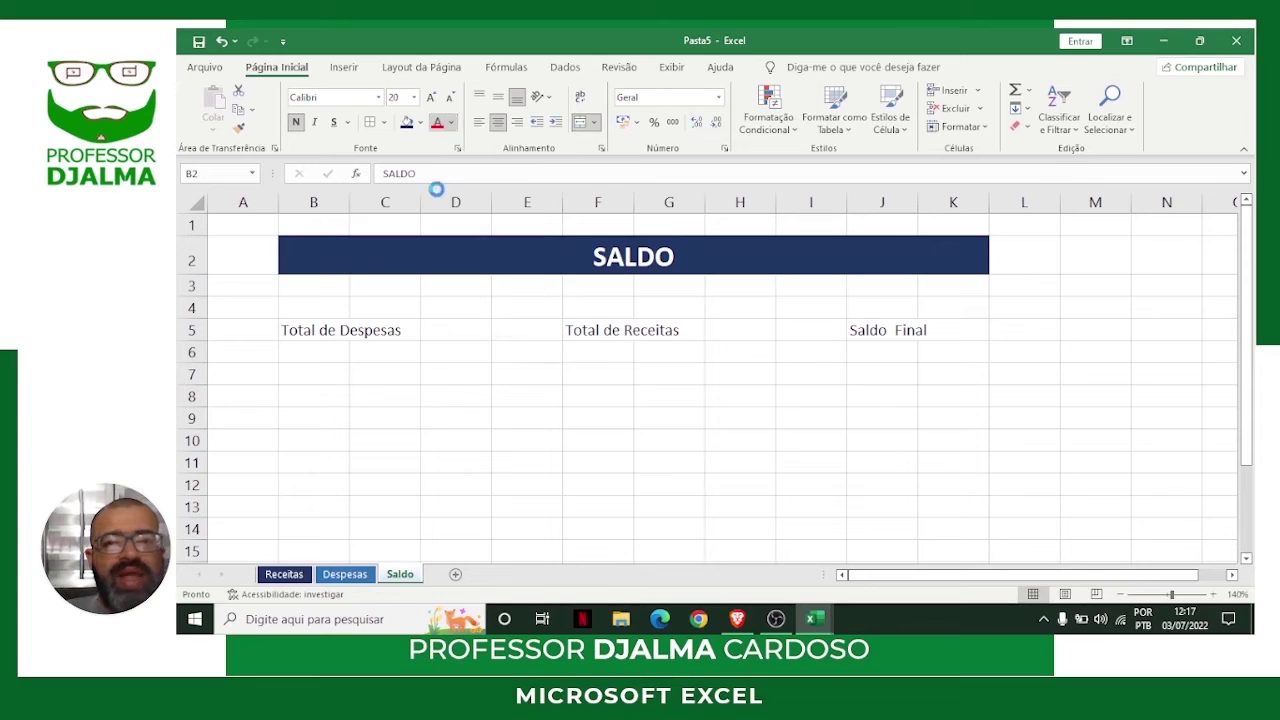
{"action": "left_click", "coordinate": [608, 388]}
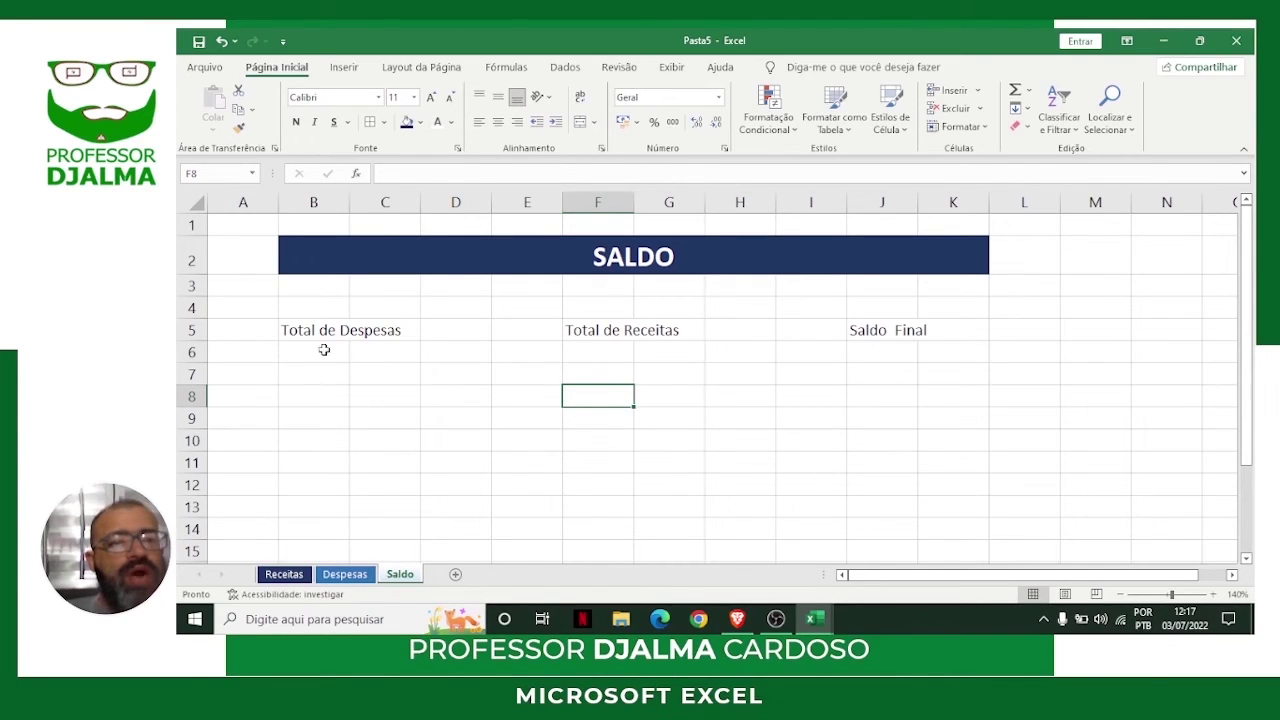
Merge and center the "Total de Despesas" label across B5:C5, in bold with all borders.
{"action": "left_click_drag", "start_coordinate": [292, 330], "coordinate": [395, 330]}
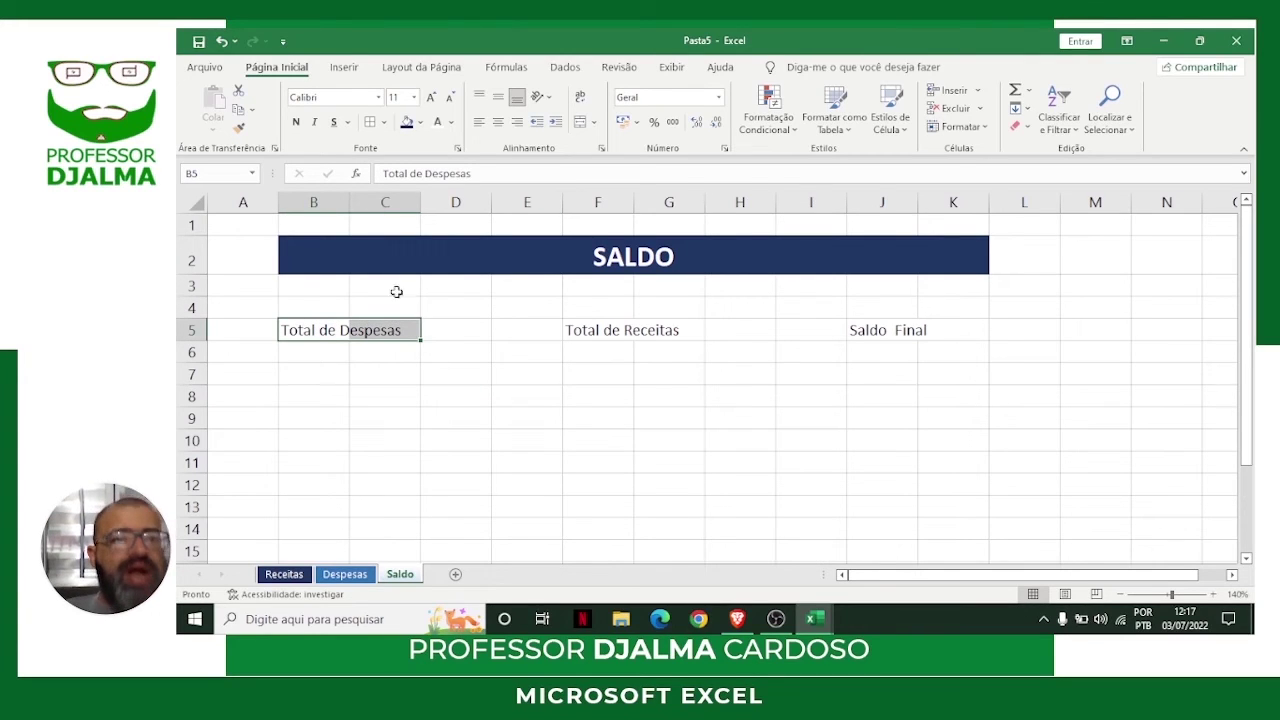
{"action": "left_click", "coordinate": [581, 121]}
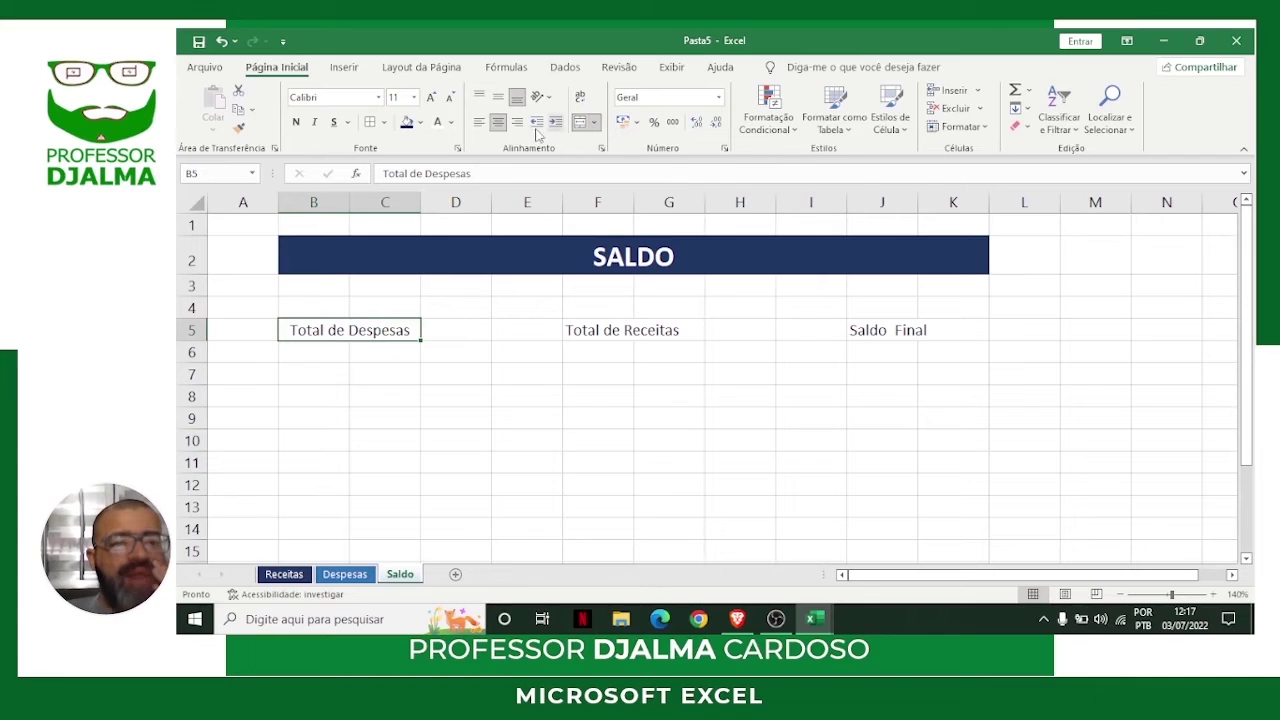
{"action": "left_click", "coordinate": [296, 122]}
{"action": "left_click", "coordinate": [384, 122]}
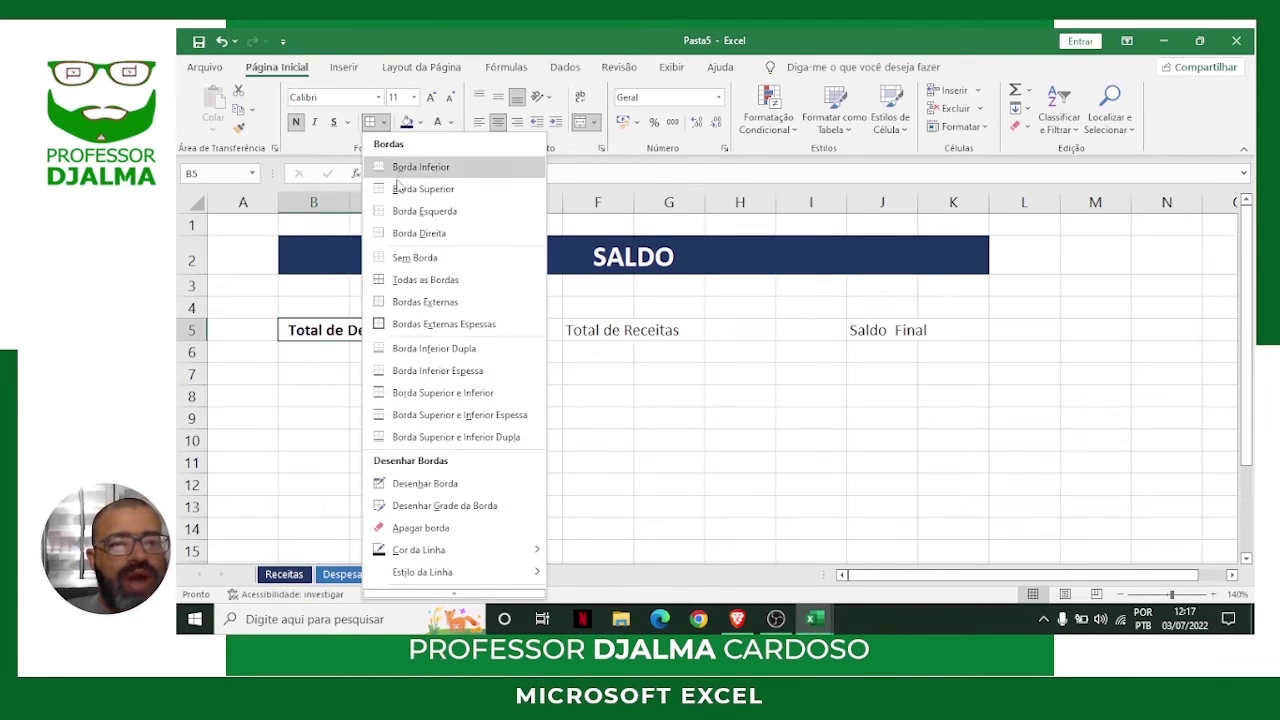
{"action": "left_click", "coordinate": [424, 279]}
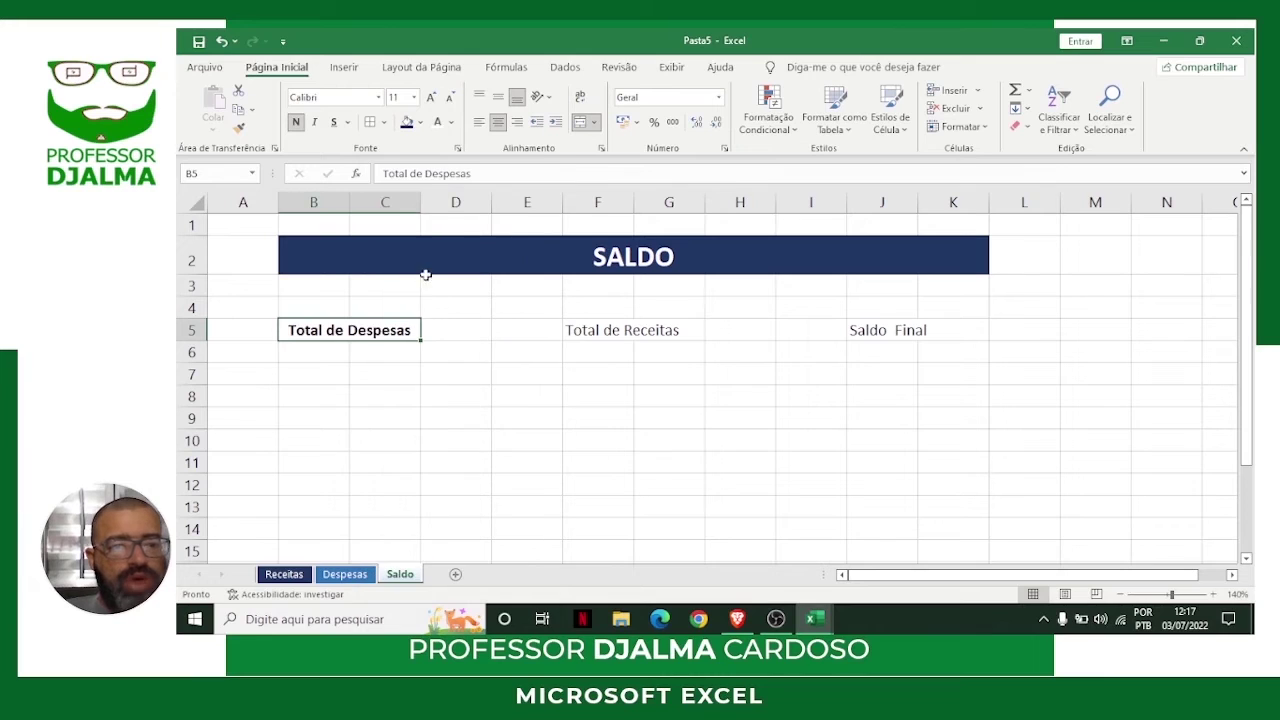
Fill the "Total de Despesas" label with the darkest blue theme colour and make its text white.
{"action": "left_click", "coordinate": [420, 122]}
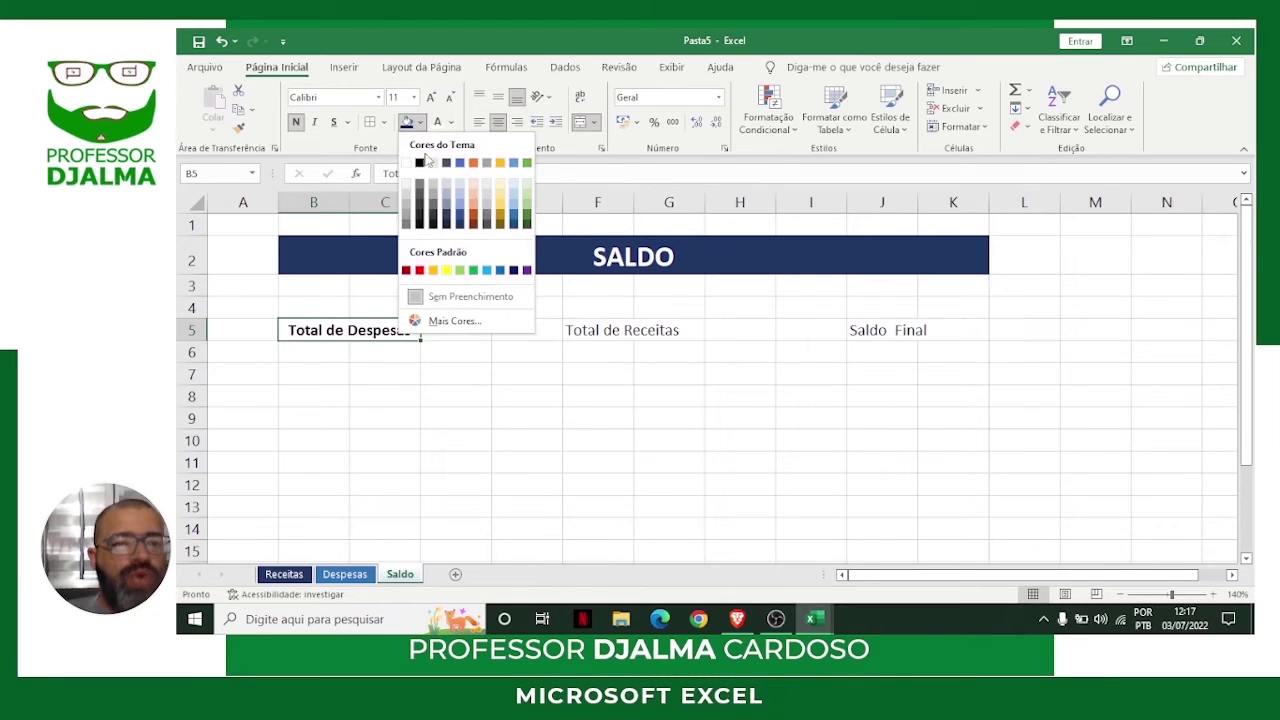
{"action": "left_click", "coordinate": [450, 224]}
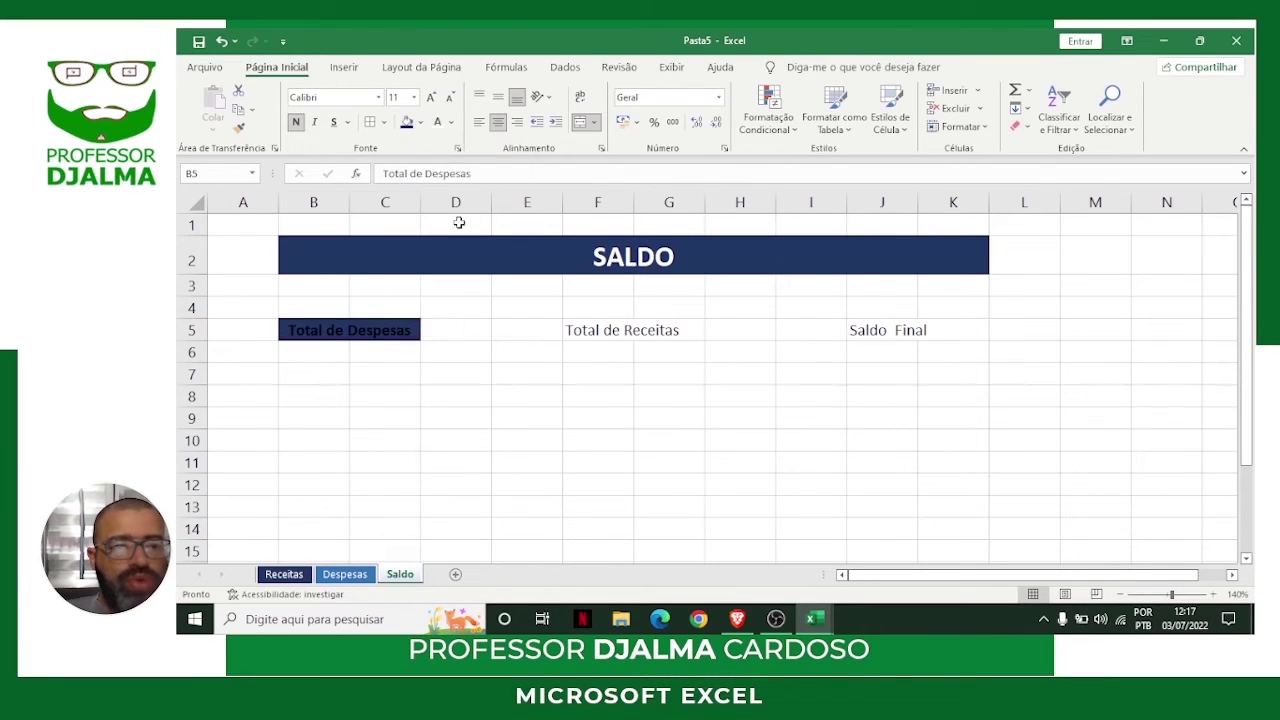
{"action": "left_click", "coordinate": [451, 122]}
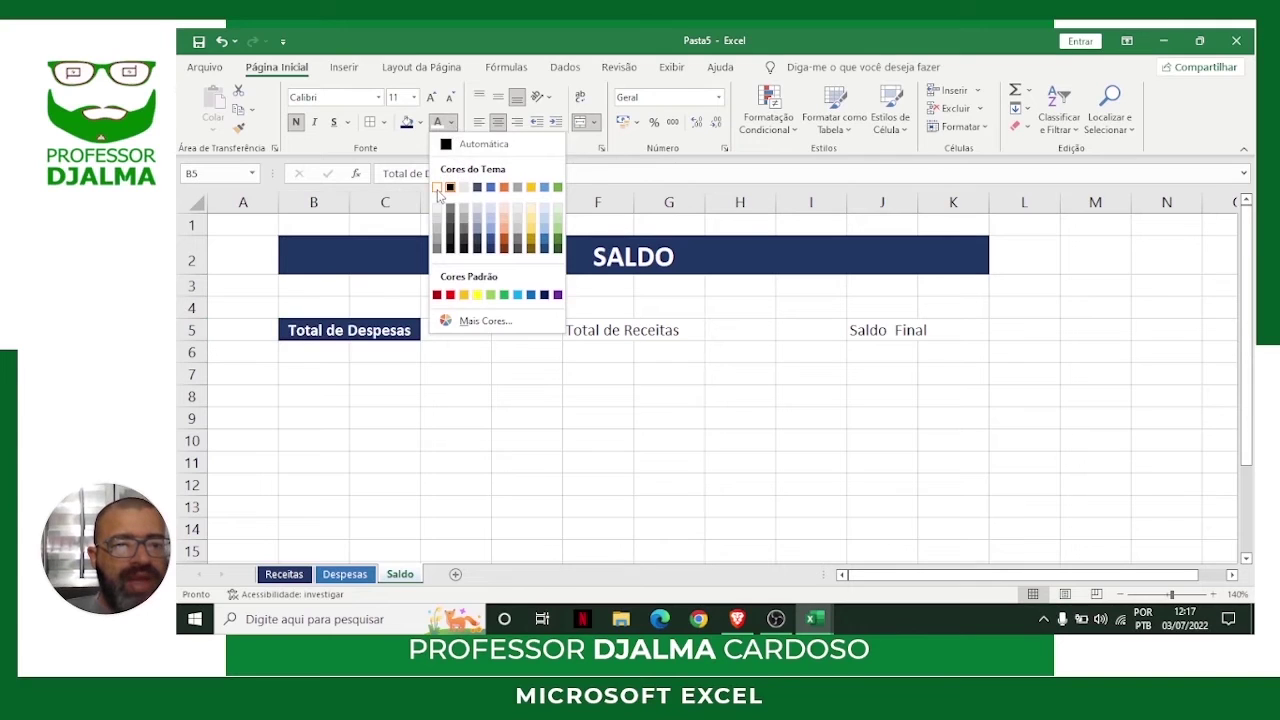
{"action": "left_click", "coordinate": [437, 187]}
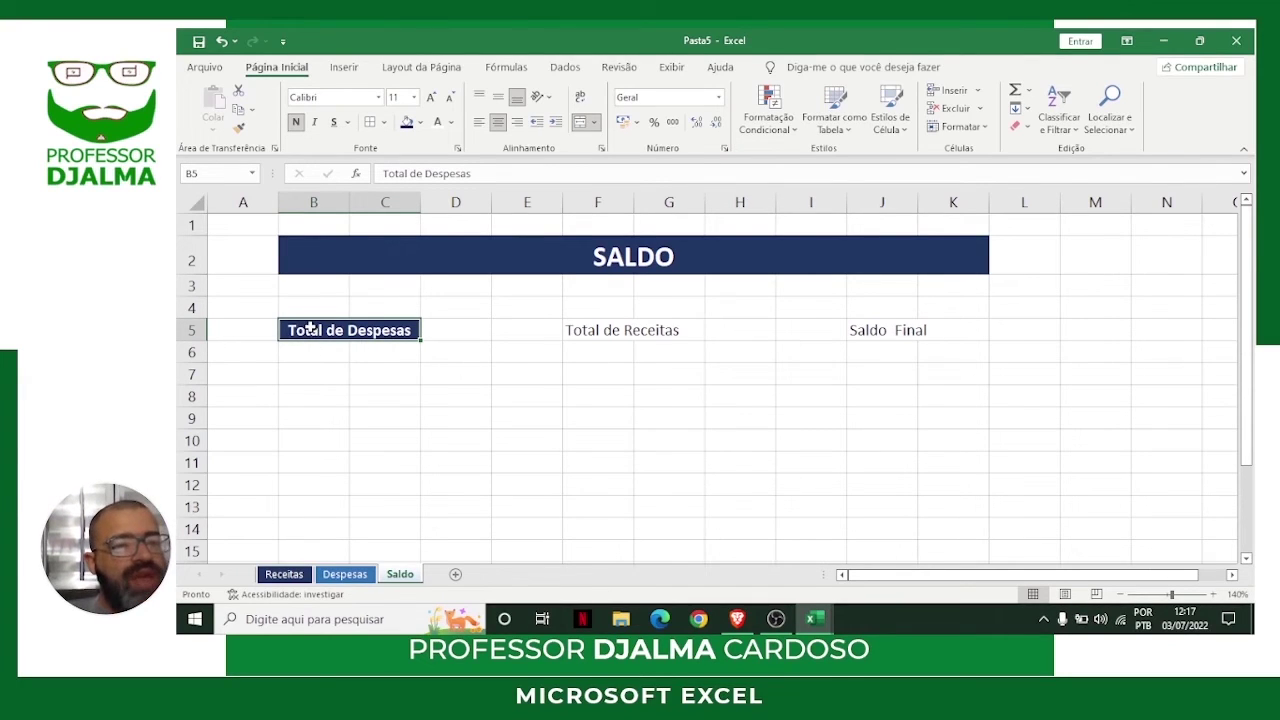
Merge and center B6:C6 under the "Total de Despesas" label and apply all borders to B5:C6.
{"action": "left_click_drag", "start_coordinate": [313, 348], "coordinate": [371, 349]}
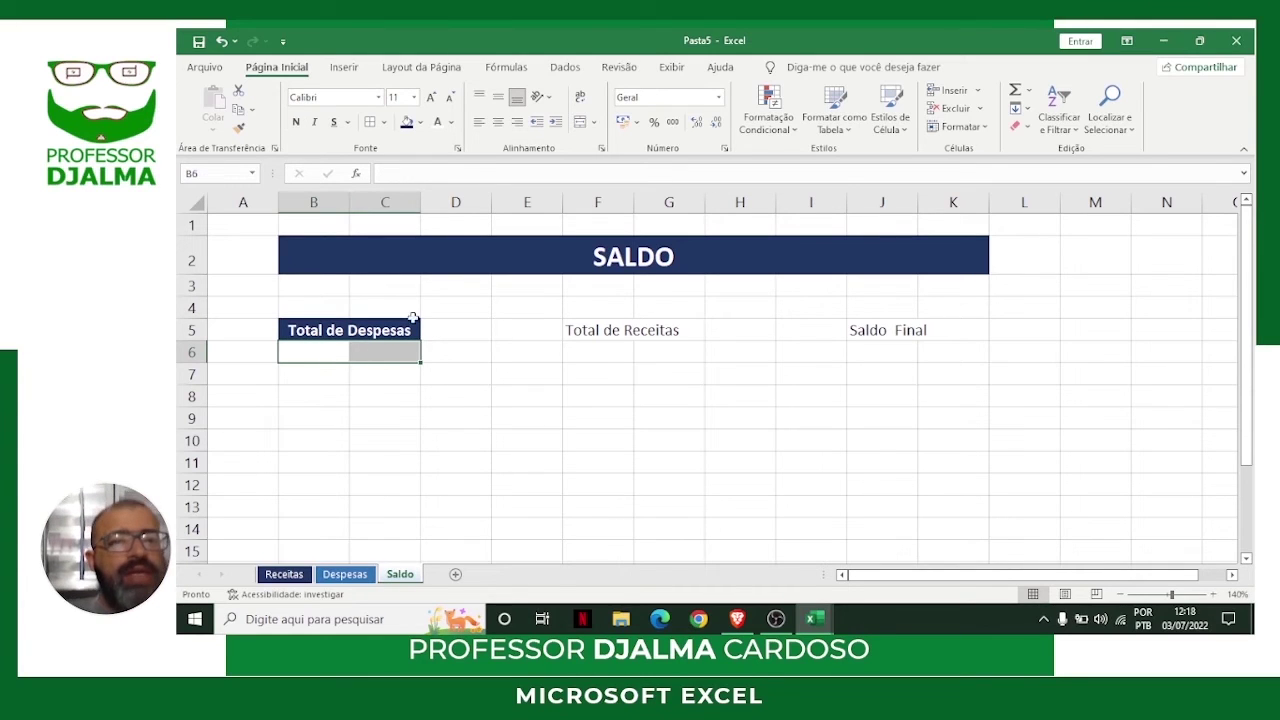
{"action": "left_click", "coordinate": [581, 123]}
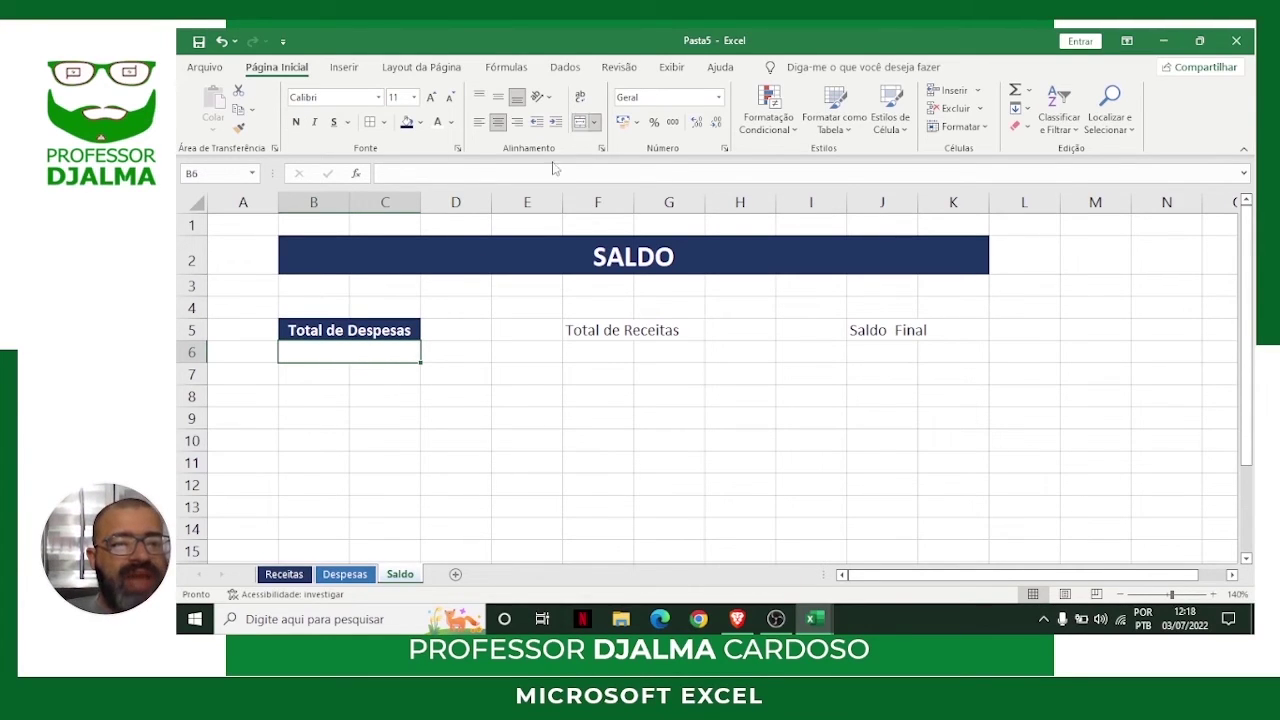
{"action": "left_click_drag", "start_coordinate": [334, 326], "coordinate": [338, 344]}
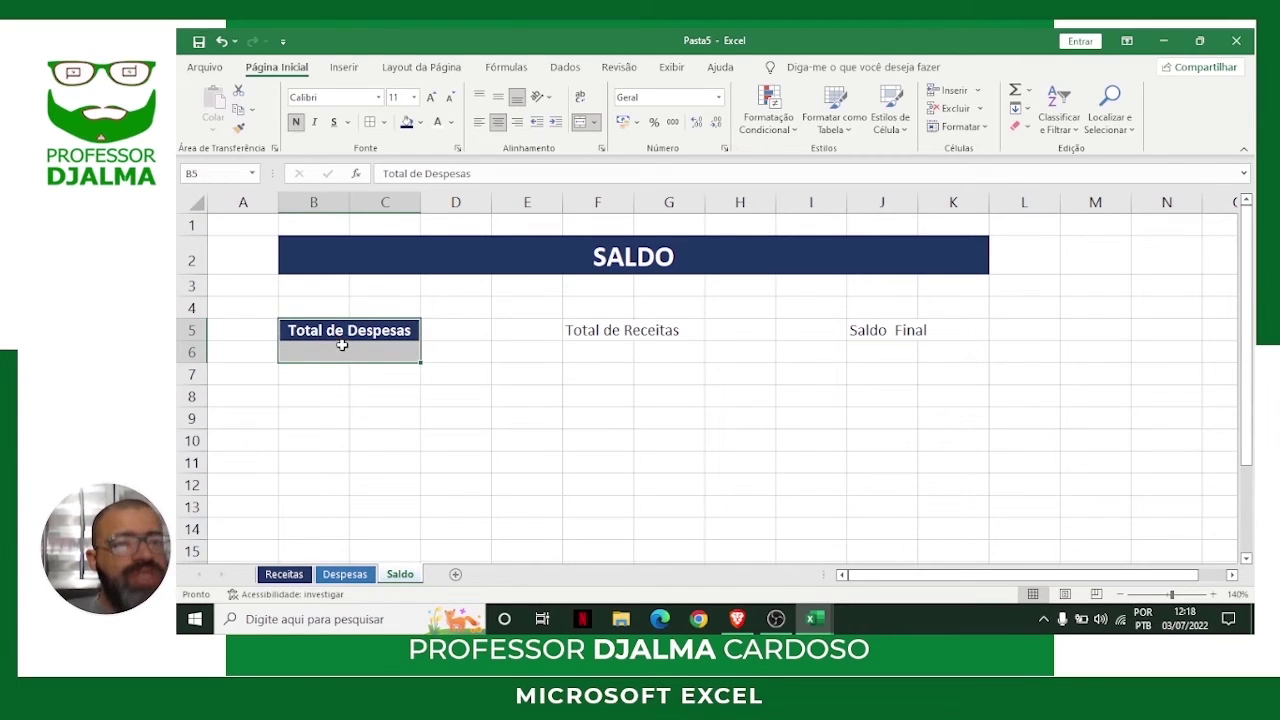
{"action": "left_click", "coordinate": [385, 122]}
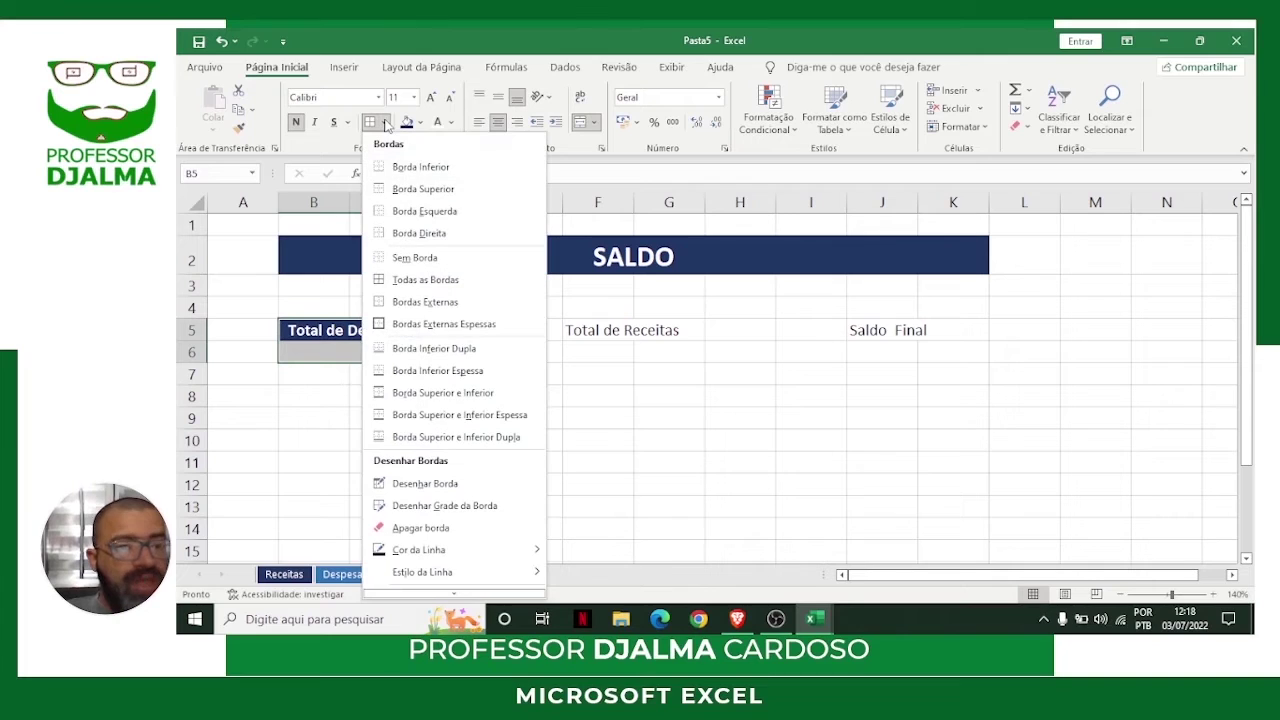
{"action": "left_click", "coordinate": [418, 280]}
{"action": "left_click", "coordinate": [285, 395]}
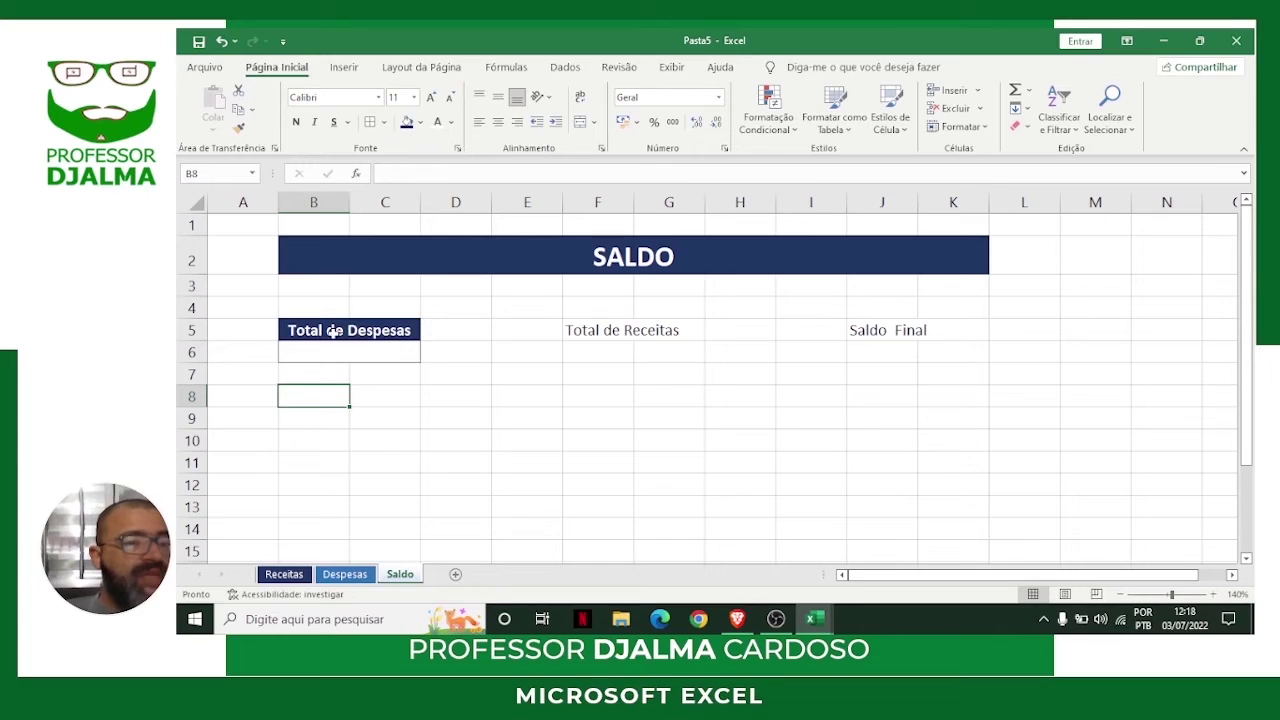
Copy the formatting of B5:C6 to the "Total de Receitas" block in F5:G6 with the Format Painter.
{"action": "left_click_drag", "start_coordinate": [352, 330], "coordinate": [344, 352]}
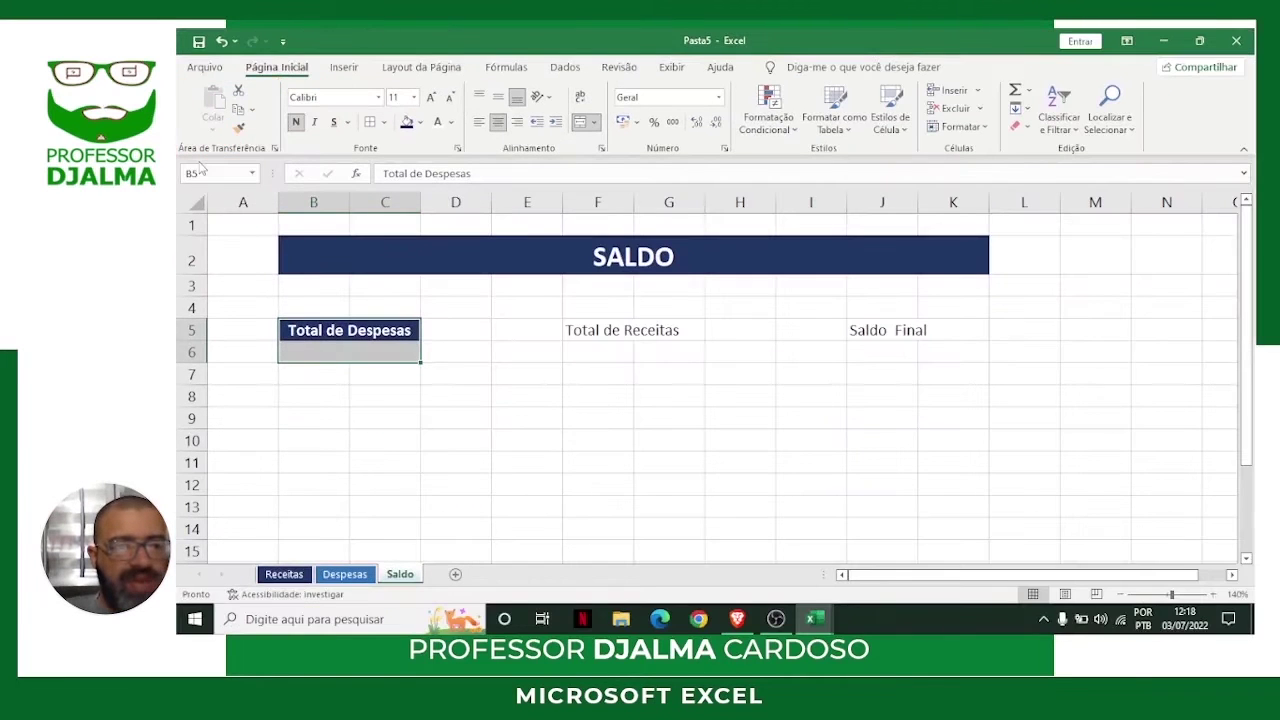
{"action": "left_click", "coordinate": [240, 130]}
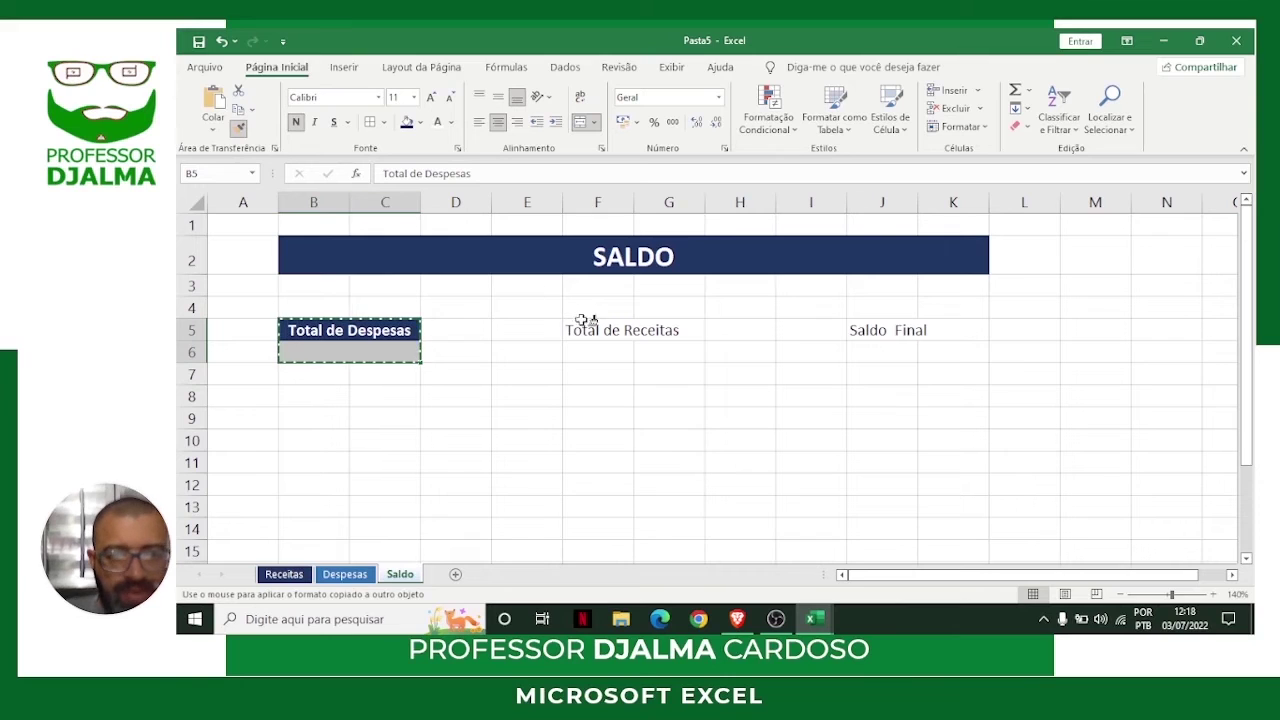
{"action": "left_click", "coordinate": [610, 330]}
{"action": "left_click_drag", "start_coordinate": [627, 330], "coordinate": [661, 353]}
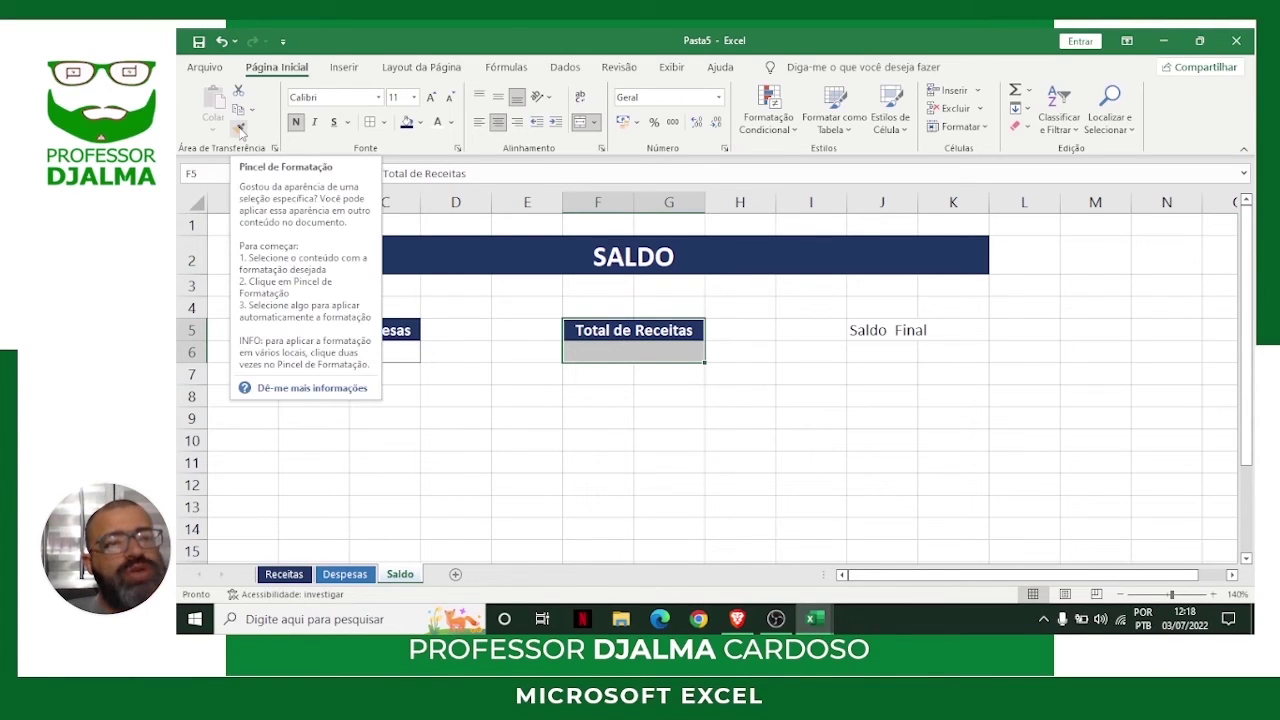
Copy the formatting of the F5:G6 block to the "Saldo Final" block in J5:K6 with the Format Painter.
{"action": "left_click", "coordinate": [240, 130]}
{"action": "left_click_drag", "start_coordinate": [860, 330], "coordinate": [938, 346]}
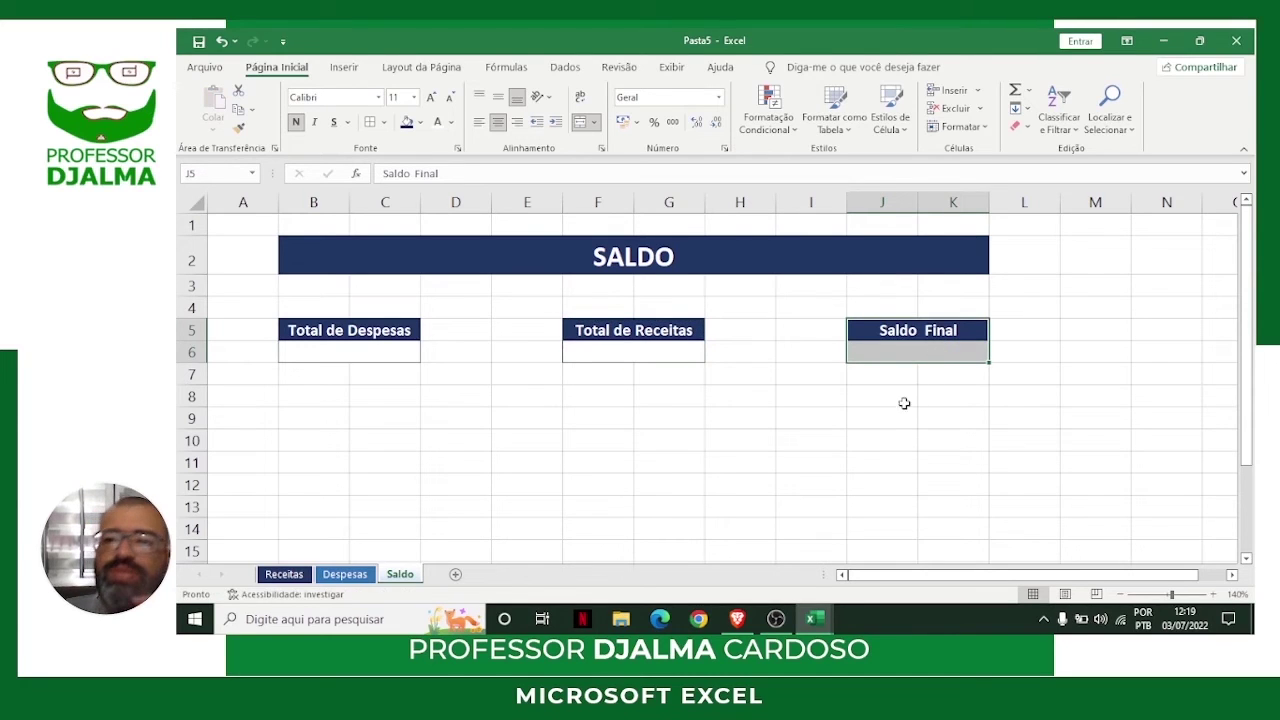
{"action": "left_click", "coordinate": [797, 429]}
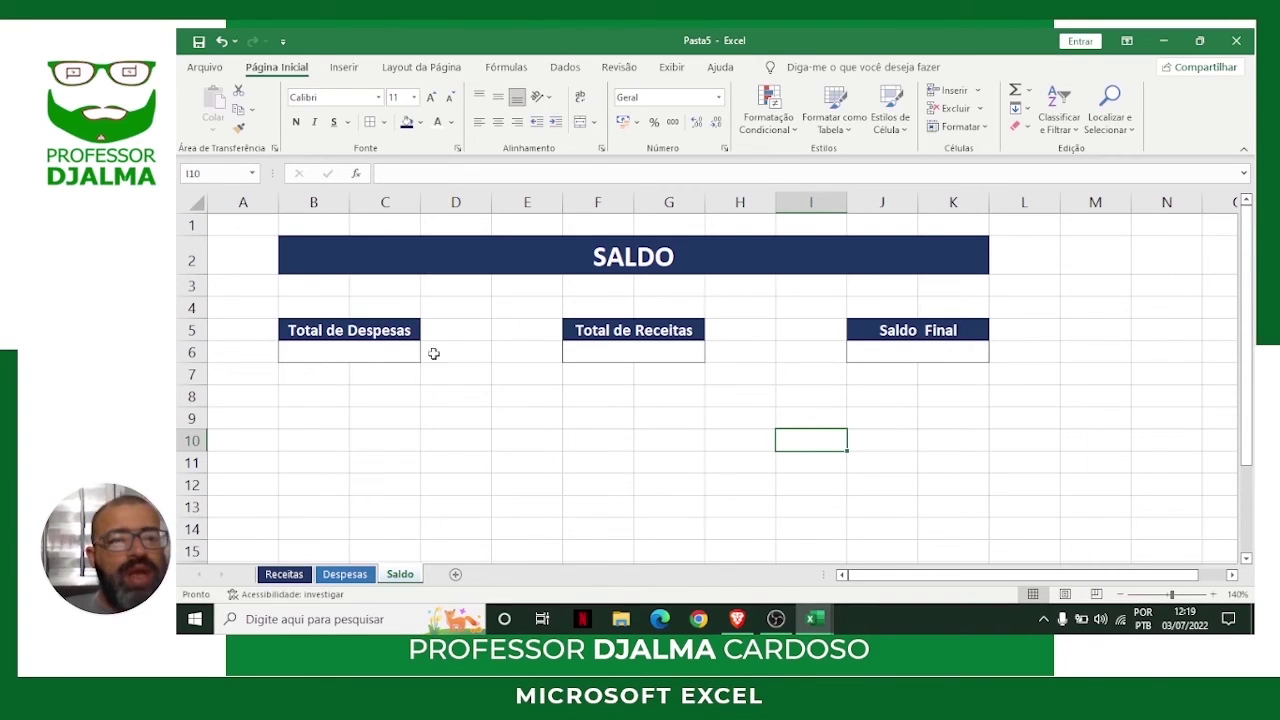
Change the label in B5 of the Saldo sheet to "Total de Receitas".
{"action": "left_click", "coordinate": [368, 346]}
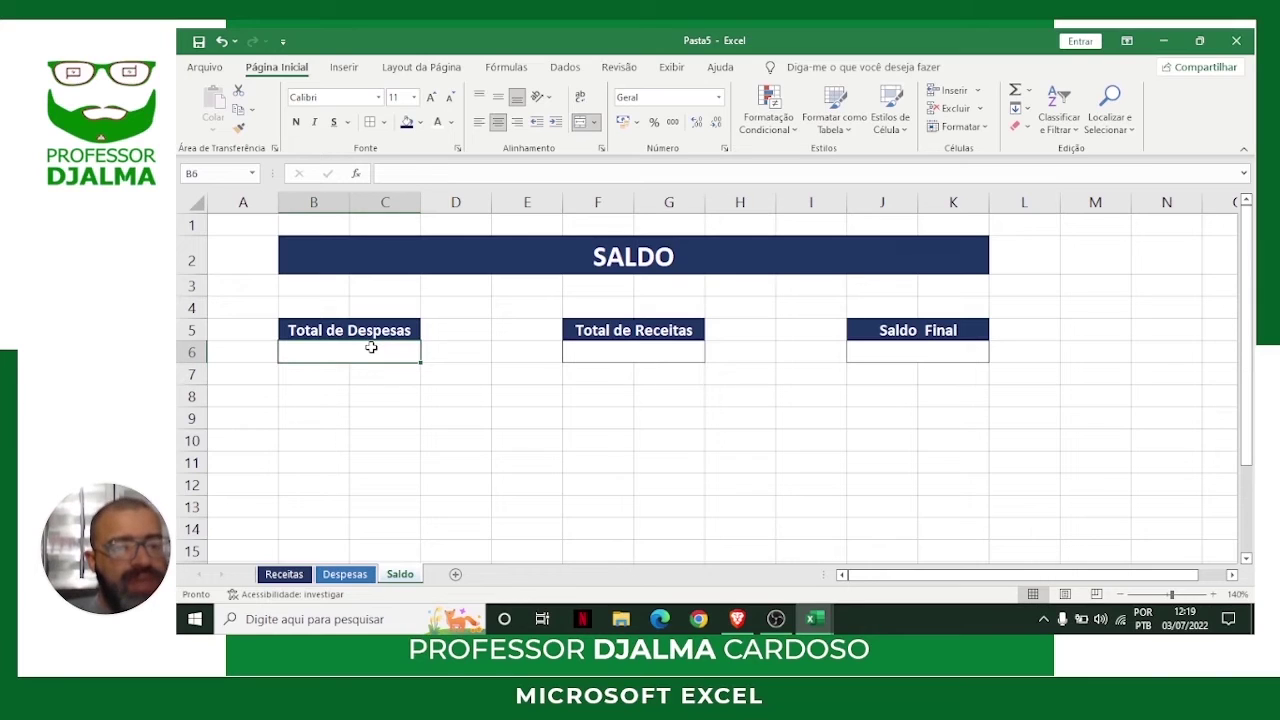
{"action": "left_click", "coordinate": [381, 332]}
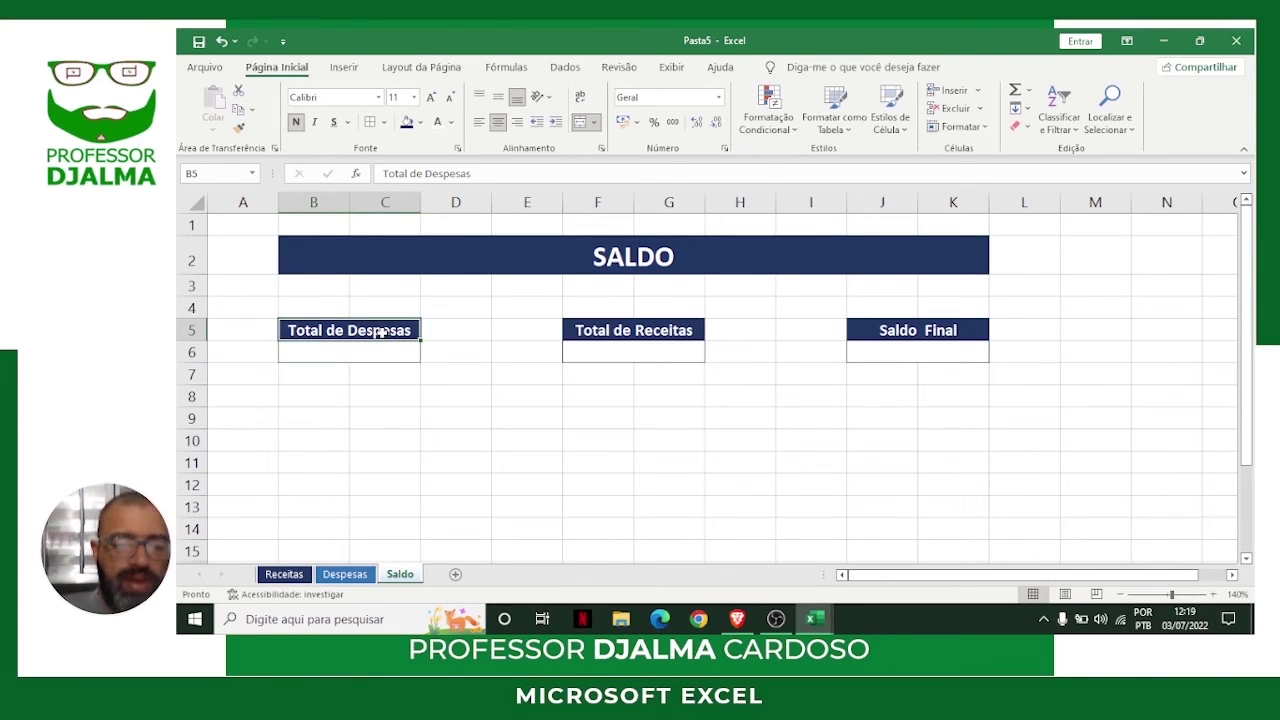
{"action": "key", "text": "F2"}
{"action": "key", "text": "BackSpace"}
{"action": "key", "text": "BackSpace"}
{"action": "key", "text": "BackSpace"}
{"action": "key", "text": "BackSpace"}
{"action": "key", "text": "BackSpace"}
{"action": "key", "text": "BackSpace"}
{"action": "key", "text": "BackSpace"}
{"action": "key", "text": "BackSpace"}
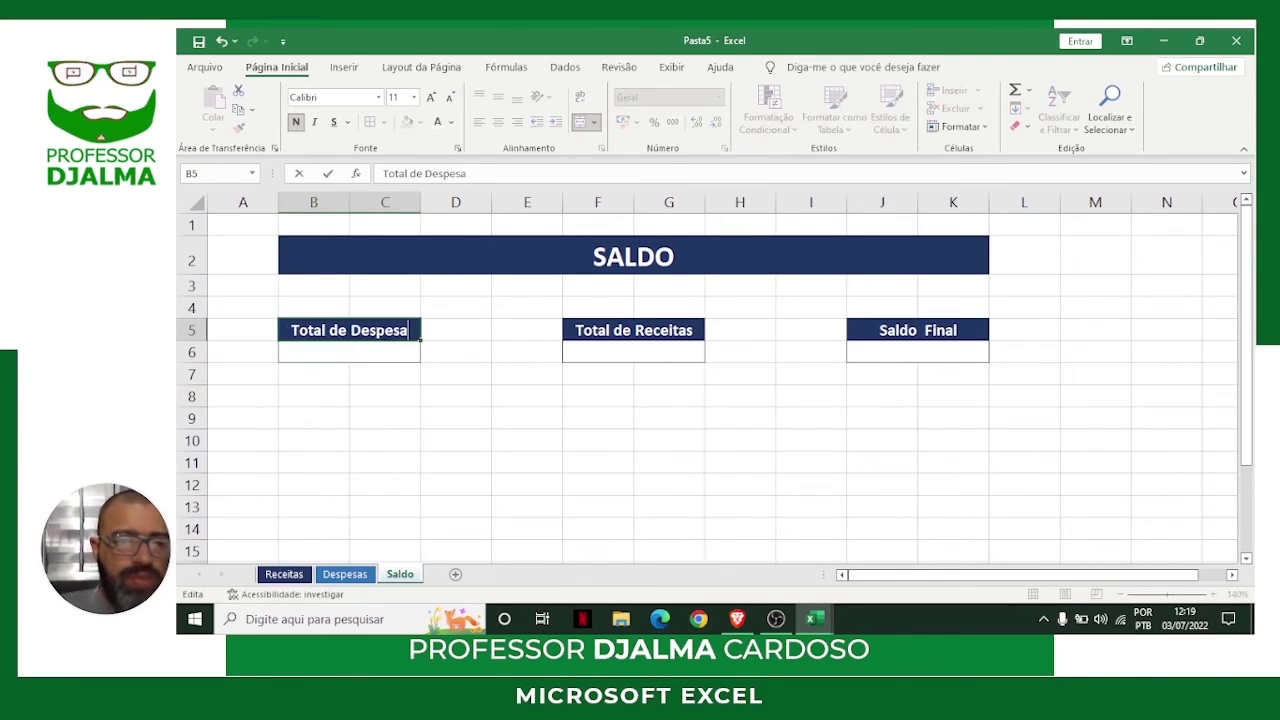
{"action": "type", "text": "Receitas"}
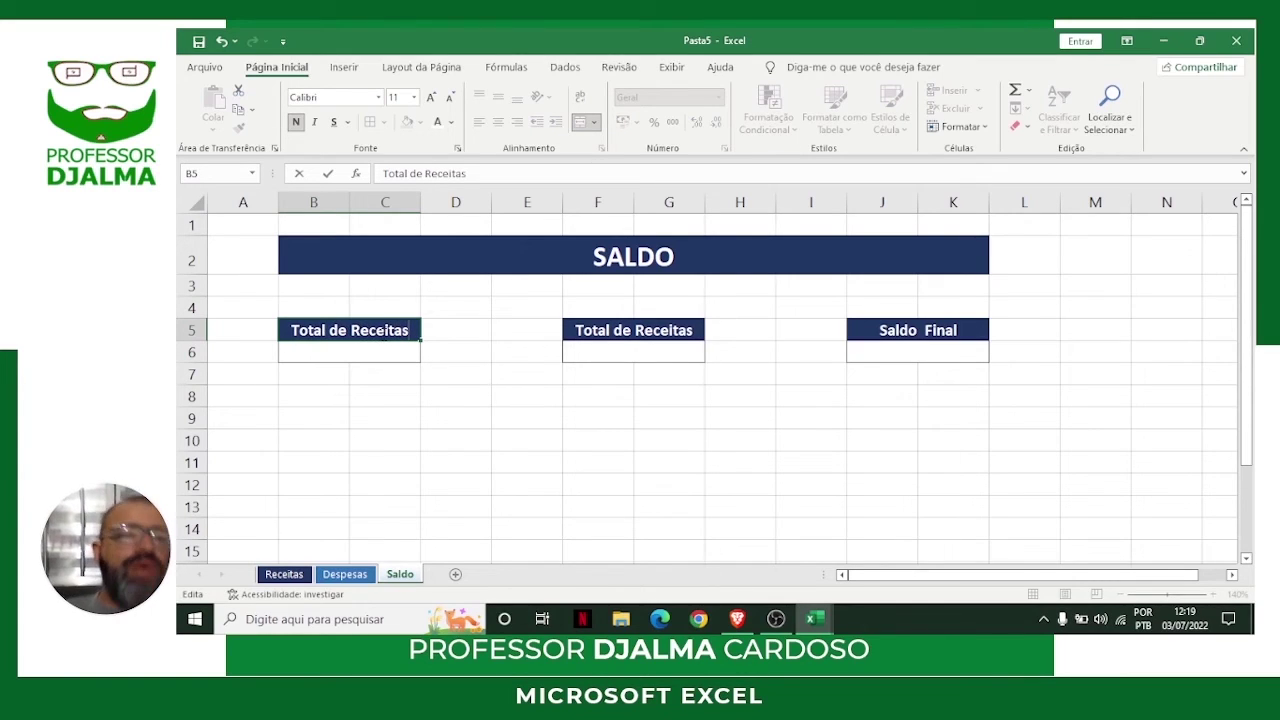
Change the label in F5 of the Saldo sheet to "Total de Despesas".
{"action": "double_click", "coordinate": [690, 332]}
{"action": "left_click_drag", "start_coordinate": [692, 332], "coordinate": [634, 332]}
{"action": "type", "text": "Despesas"}
{"action": "key", "text": "Return"}
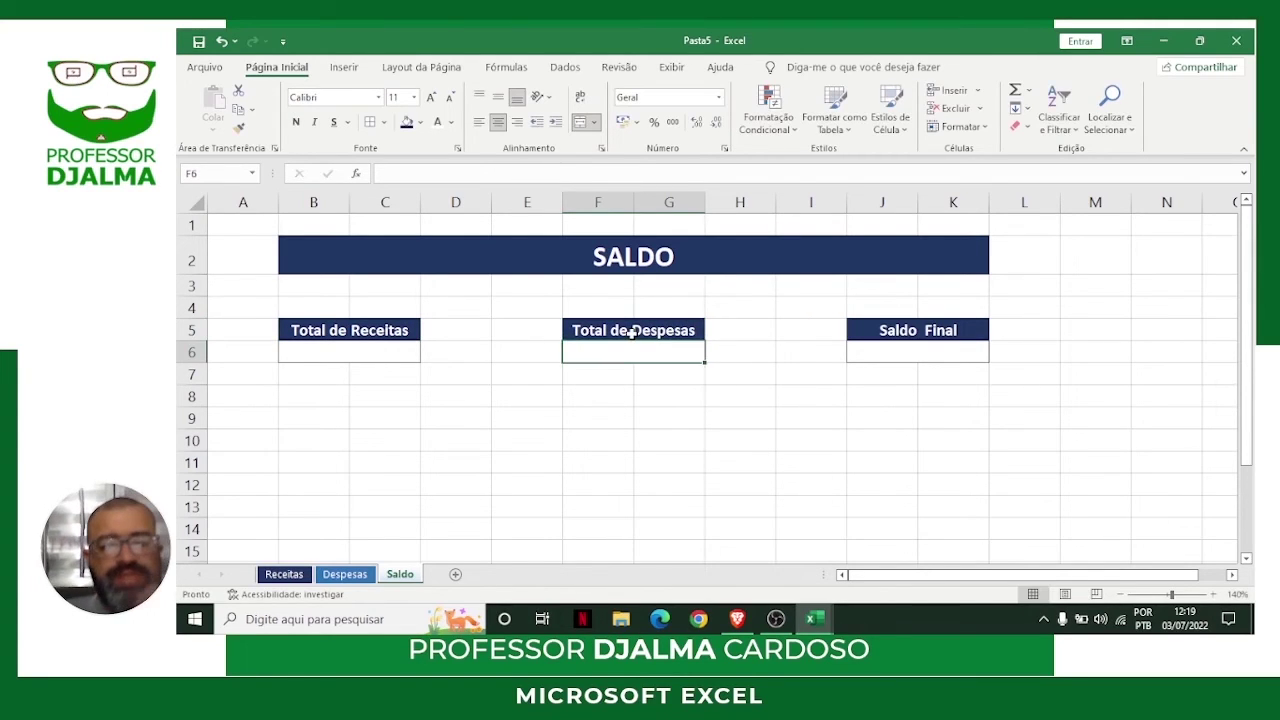
{"action": "left_click", "coordinate": [398, 348]}
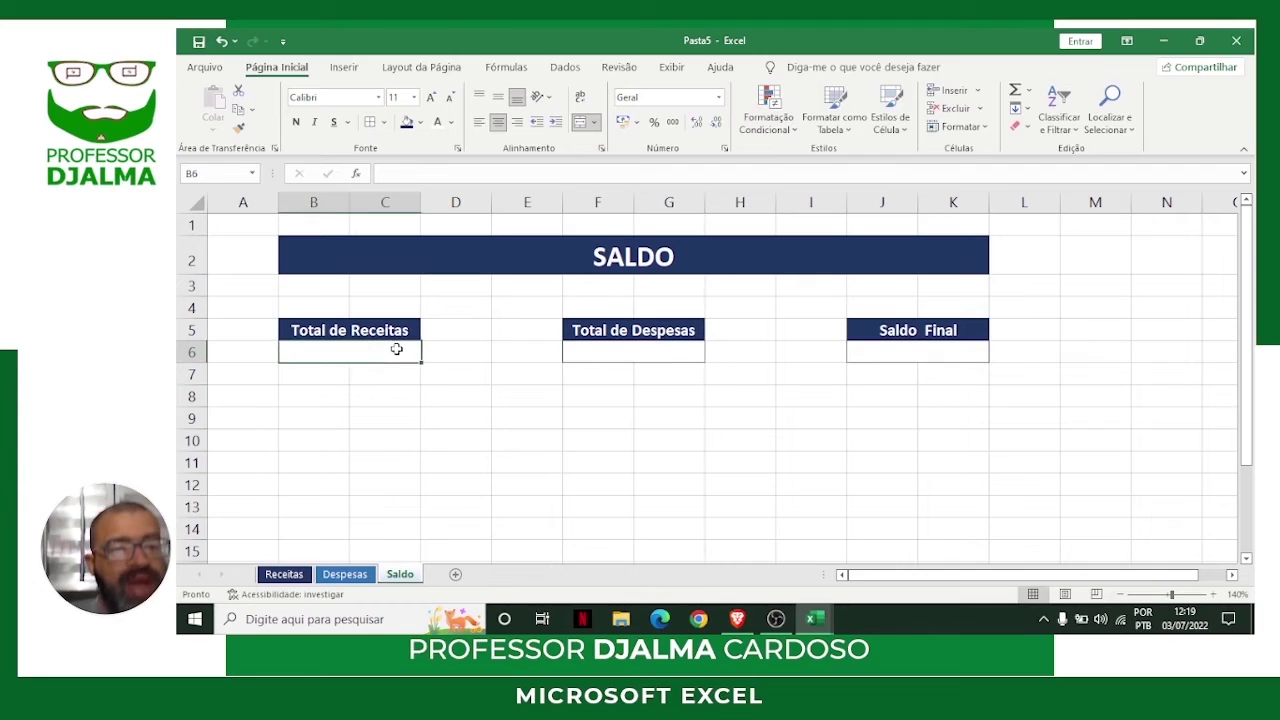
{"action": "left_click", "coordinate": [587, 351]}
{"action": "left_click", "coordinate": [872, 355]}
{"action": "left_click", "coordinate": [616, 352]}
{"action": "left_click", "coordinate": [365, 353]}
{"action": "left_click", "coordinate": [600, 355]}
{"action": "left_click", "coordinate": [886, 350]}
{"action": "left_click", "coordinate": [643, 332]}
{"action": "left_click", "coordinate": [344, 350]}
{"action": "left_click", "coordinate": [622, 354]}
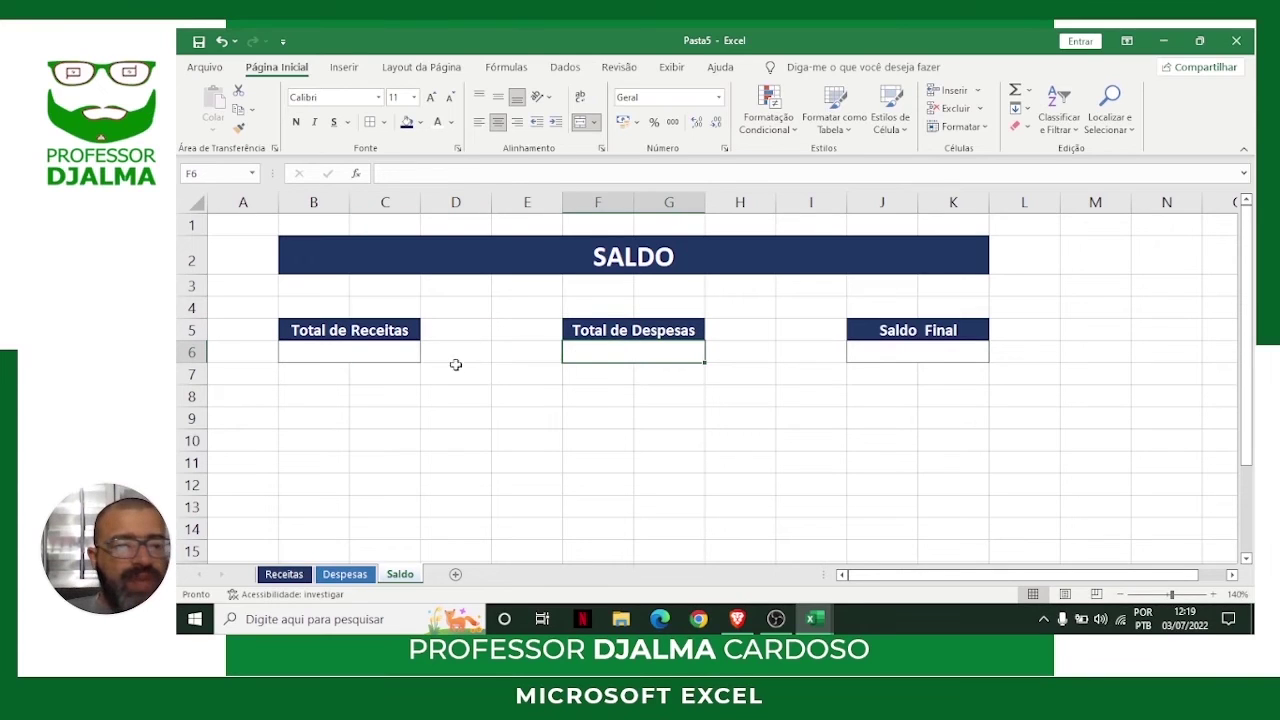
Try to link B6 of the Saldo sheet to the merged Total Geral value in I3:J3 of the Receitas sheet, and clear the formula.
{"action": "left_click", "coordinate": [343, 350]}
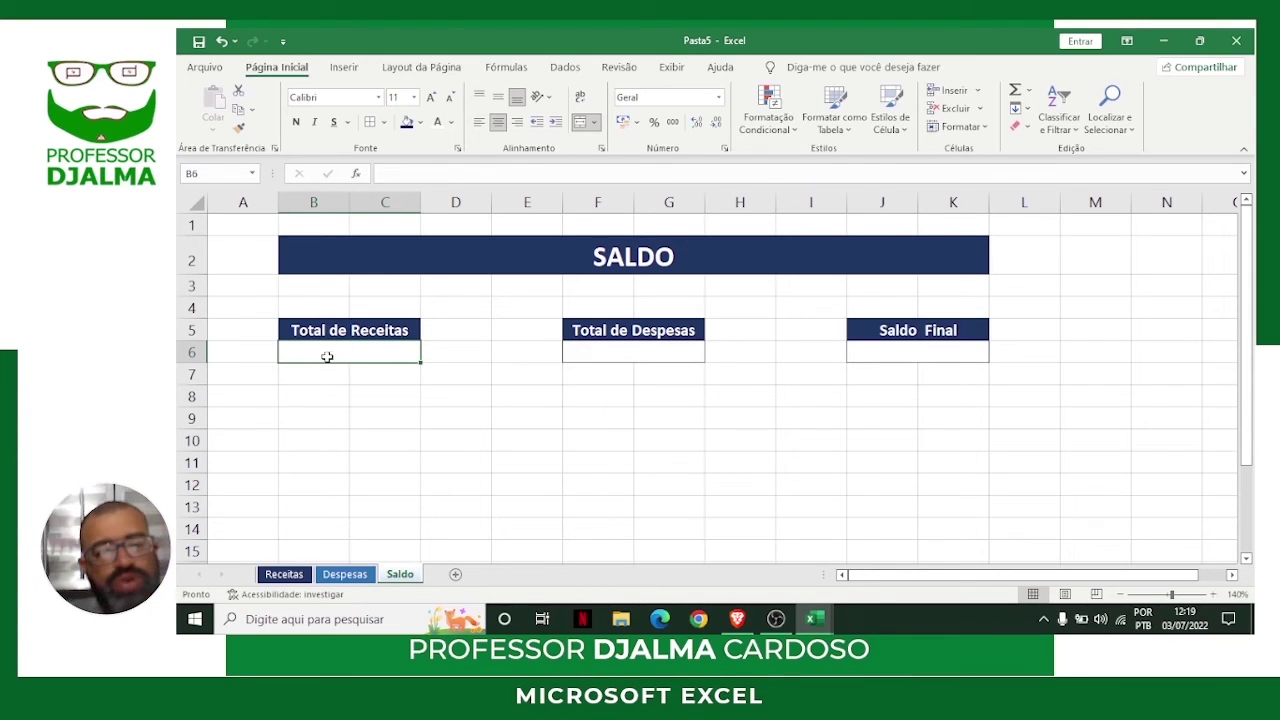
{"action": "type", "text": "="}
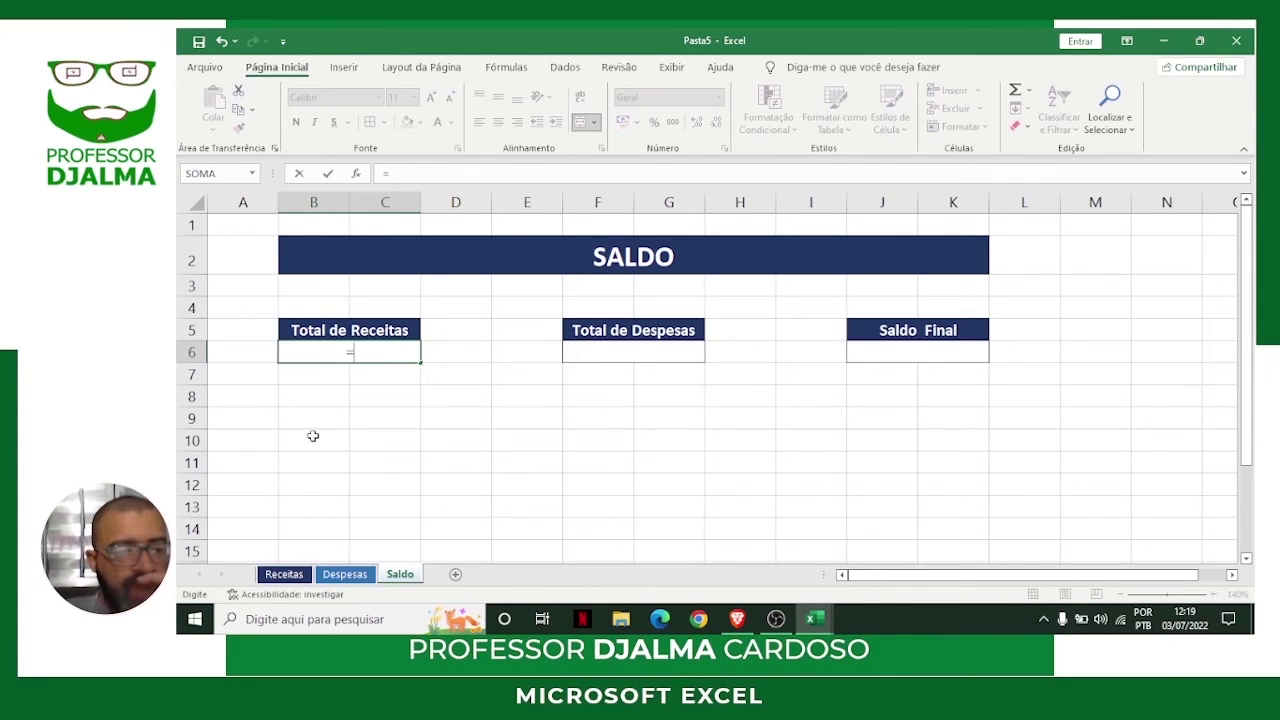
{"action": "left_click", "coordinate": [284, 576]}
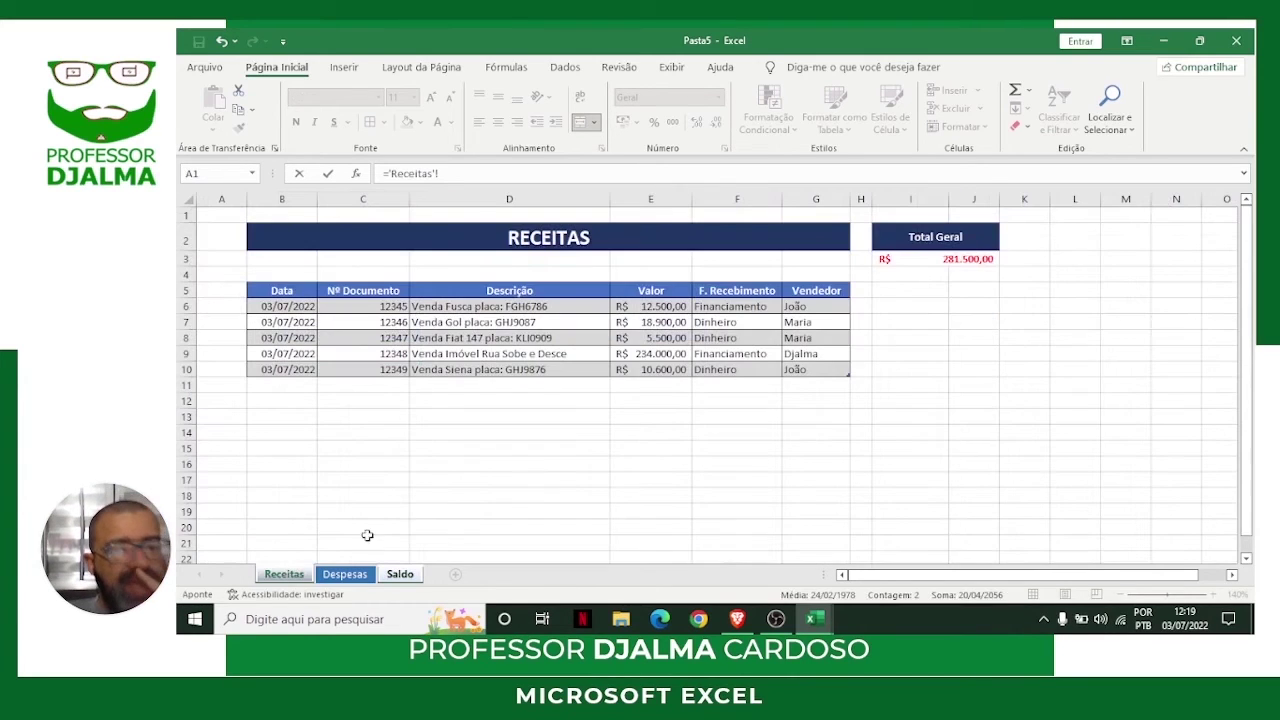
{"action": "left_click", "coordinate": [932, 259]}
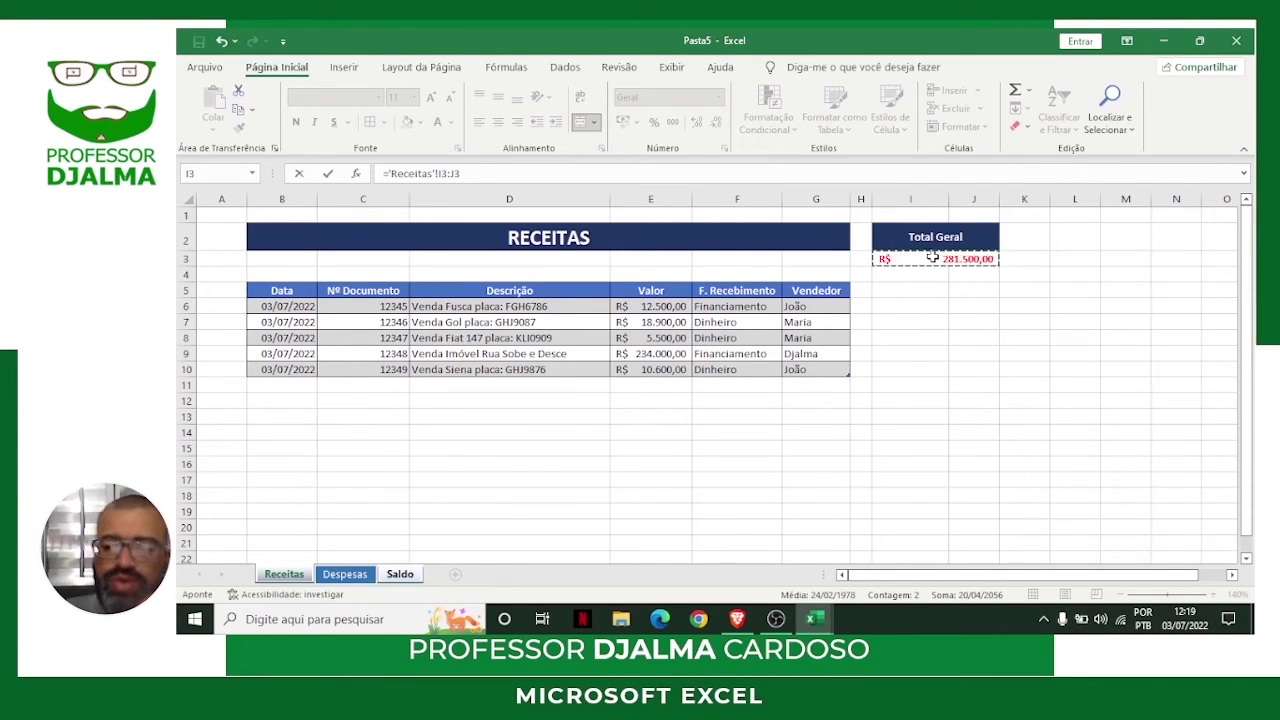
{"action": "key", "text": "Return"}
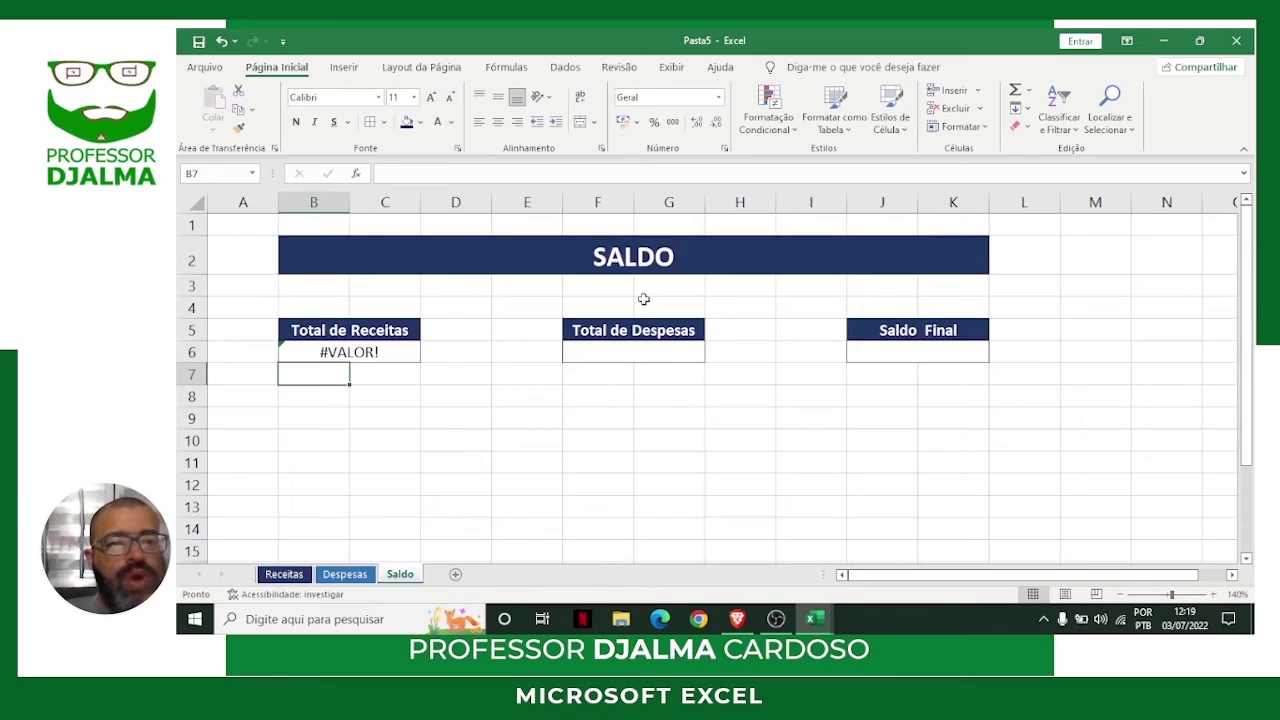
{"action": "left_click", "coordinate": [389, 352]}
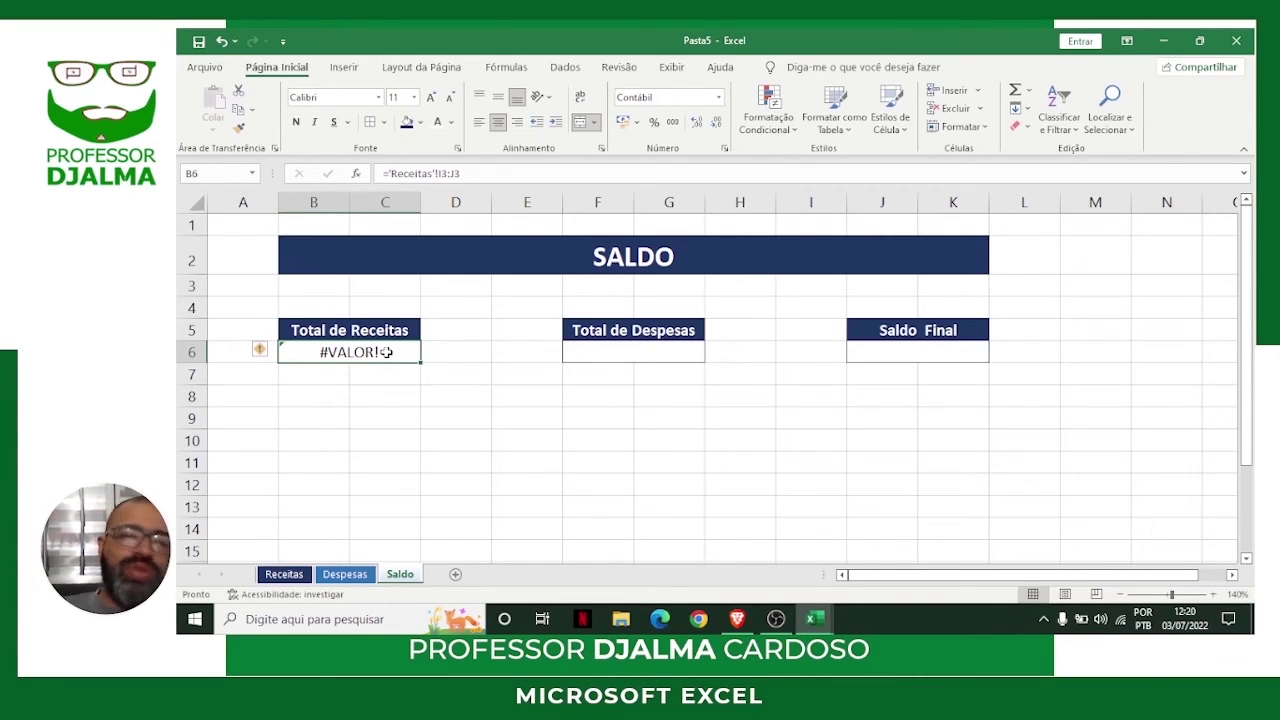
{"action": "key", "text": "Delete"}
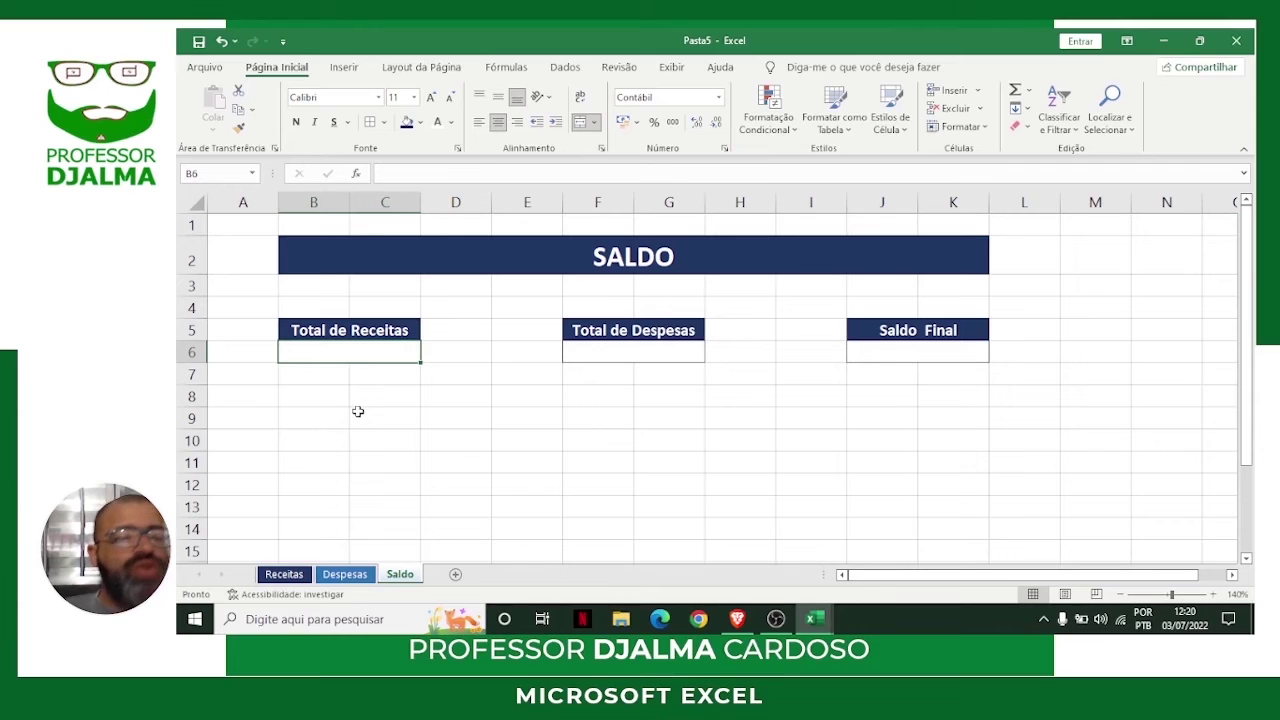
Enter the helper formula =I3 in cell K3 of the Receitas sheet to repeat the Total Geral value.
{"action": "left_click", "coordinate": [284, 574]}
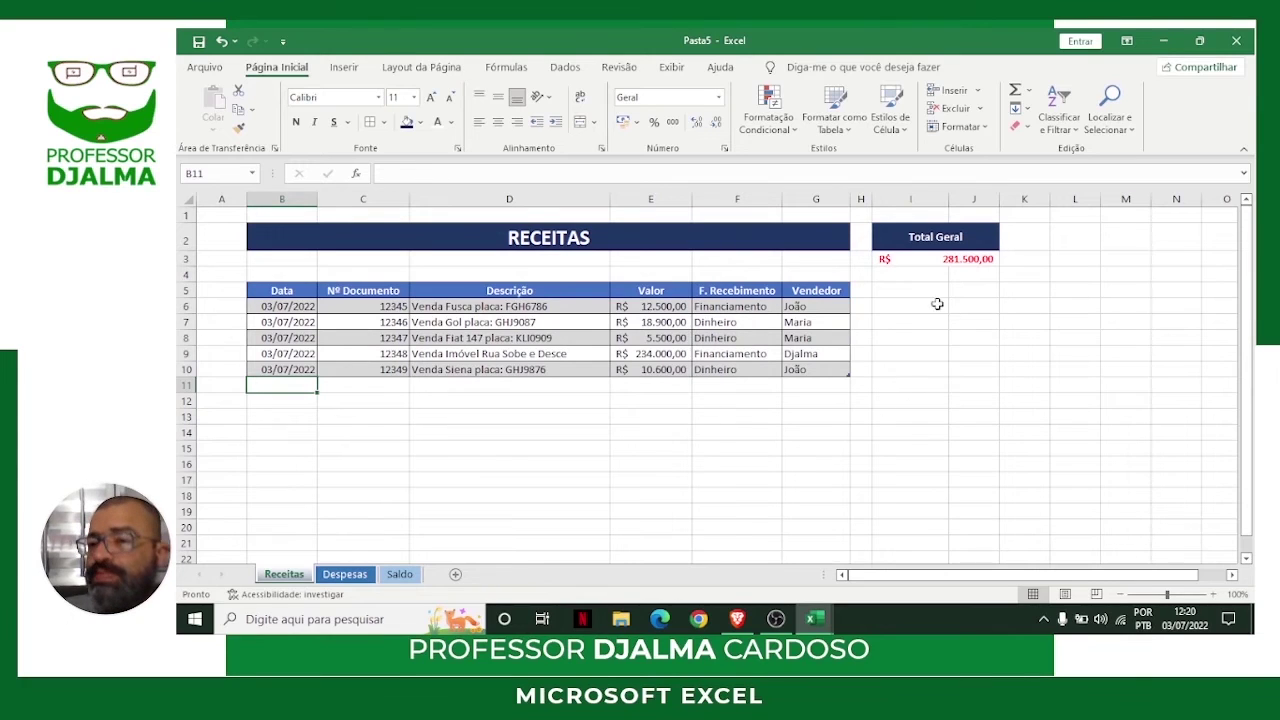
{"action": "left_click", "coordinate": [921, 274]}
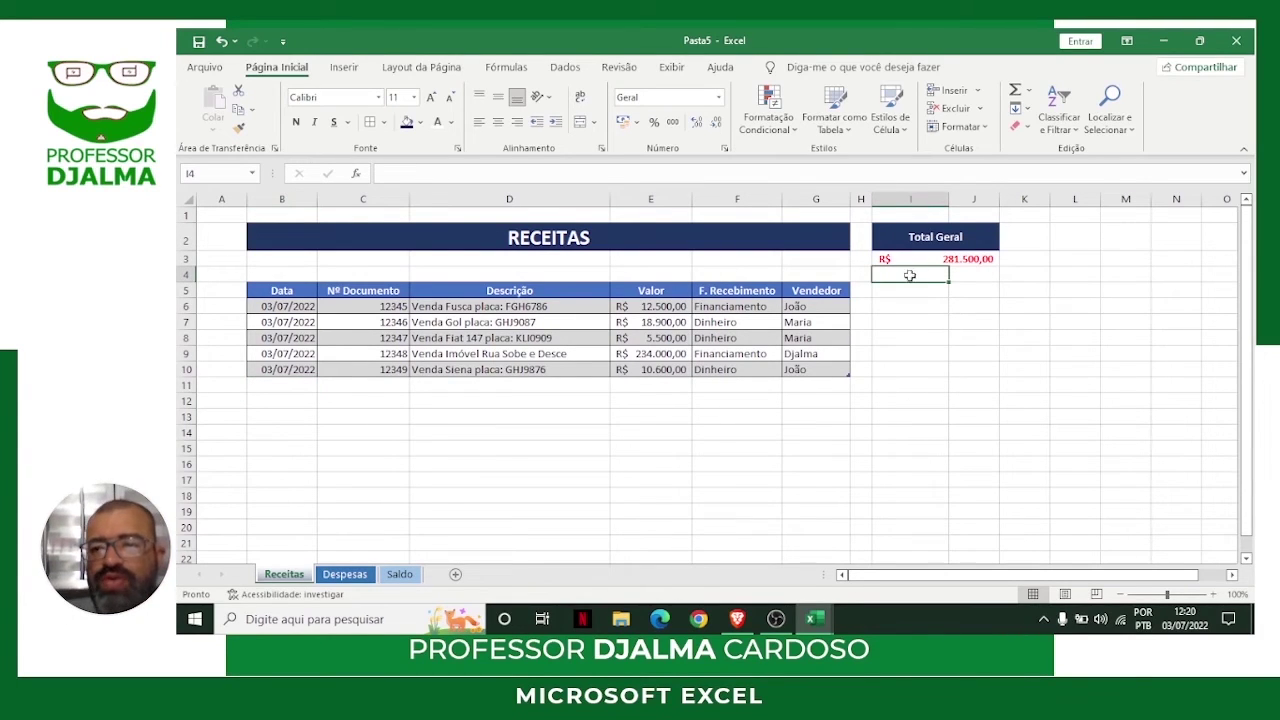
{"action": "left_click", "coordinate": [1032, 256]}
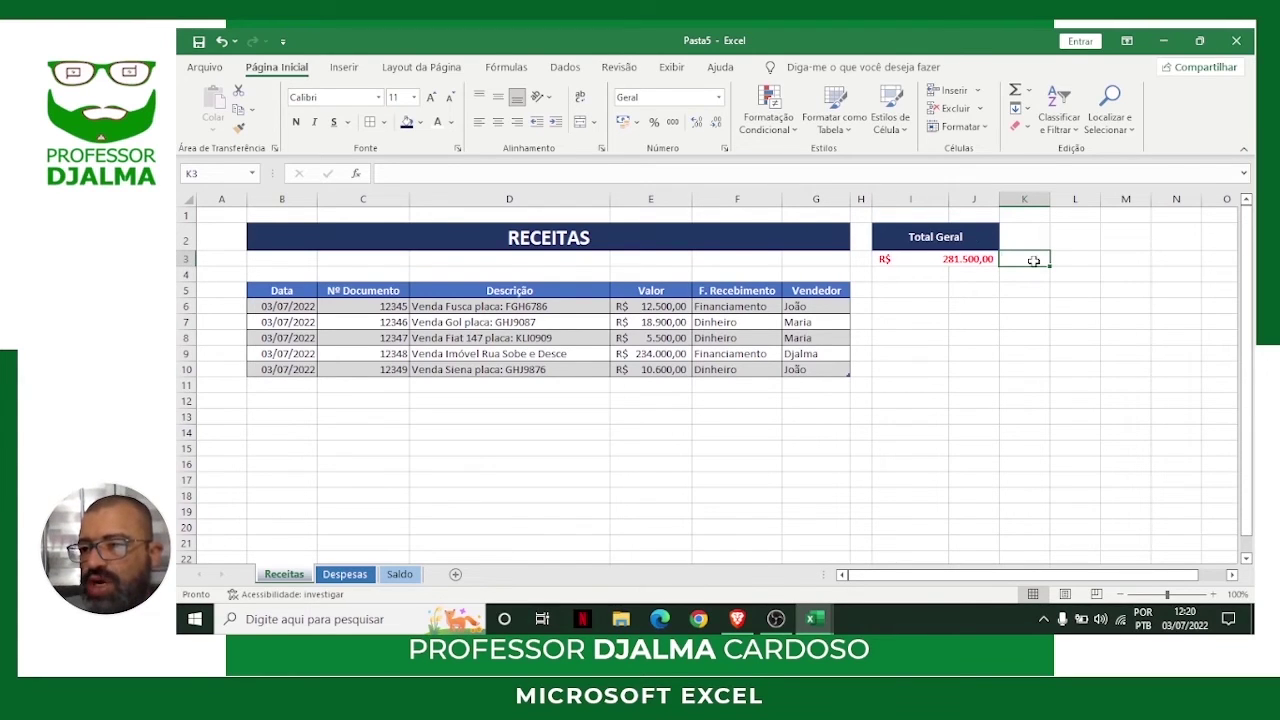
{"action": "type", "text": "="}
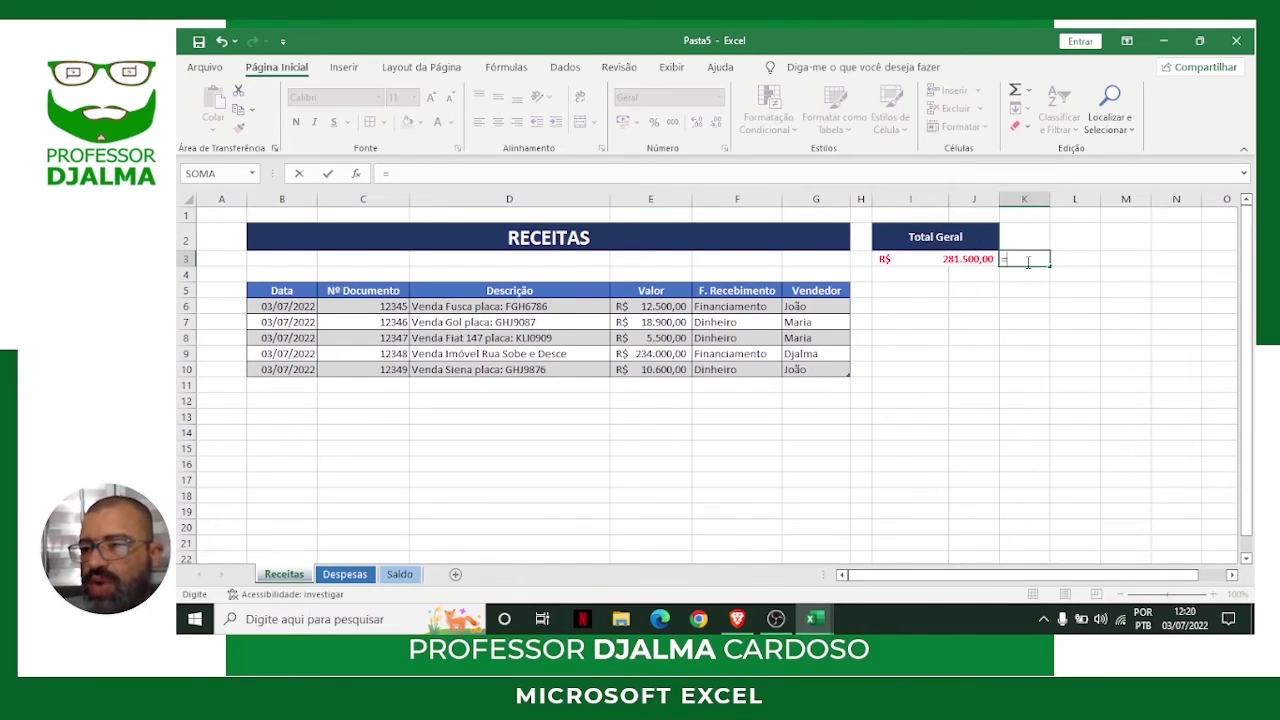
{"action": "left_click", "coordinate": [957, 259]}
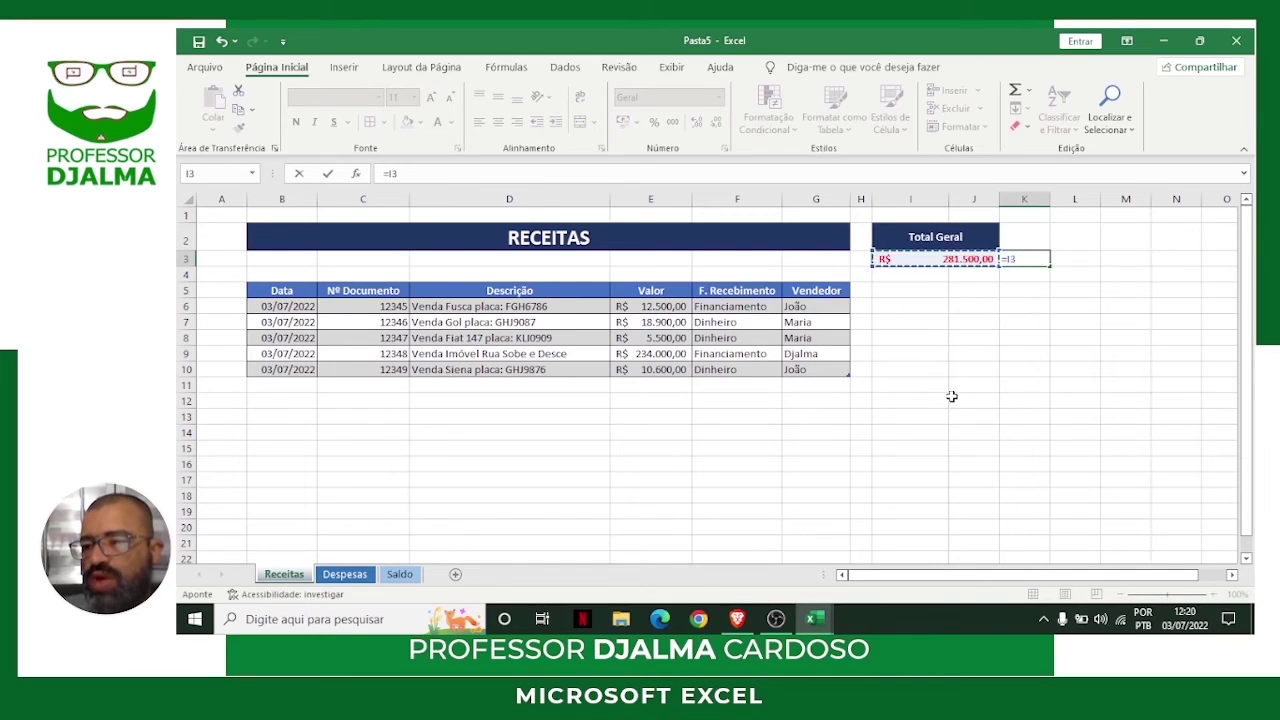
{"action": "key", "text": "Return"}
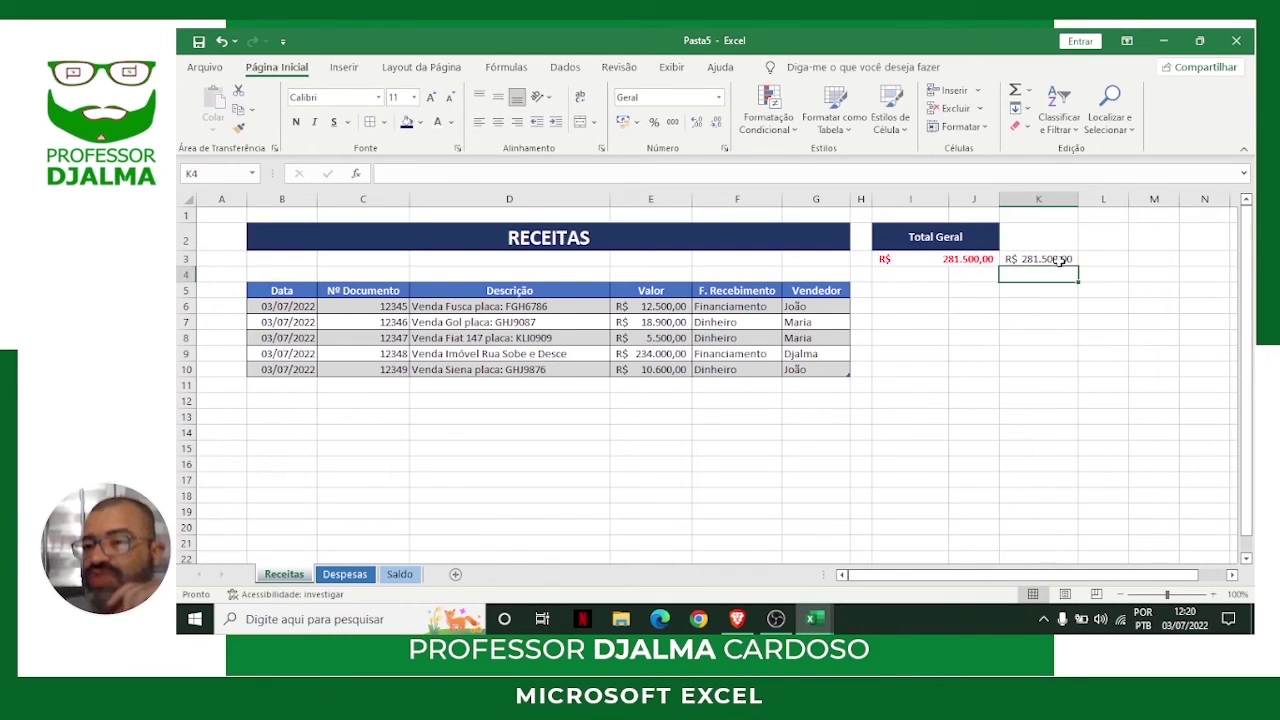
Hide the helper value in K3 of the Receitas sheet by making its font white.
{"action": "left_click", "coordinate": [1036, 258]}
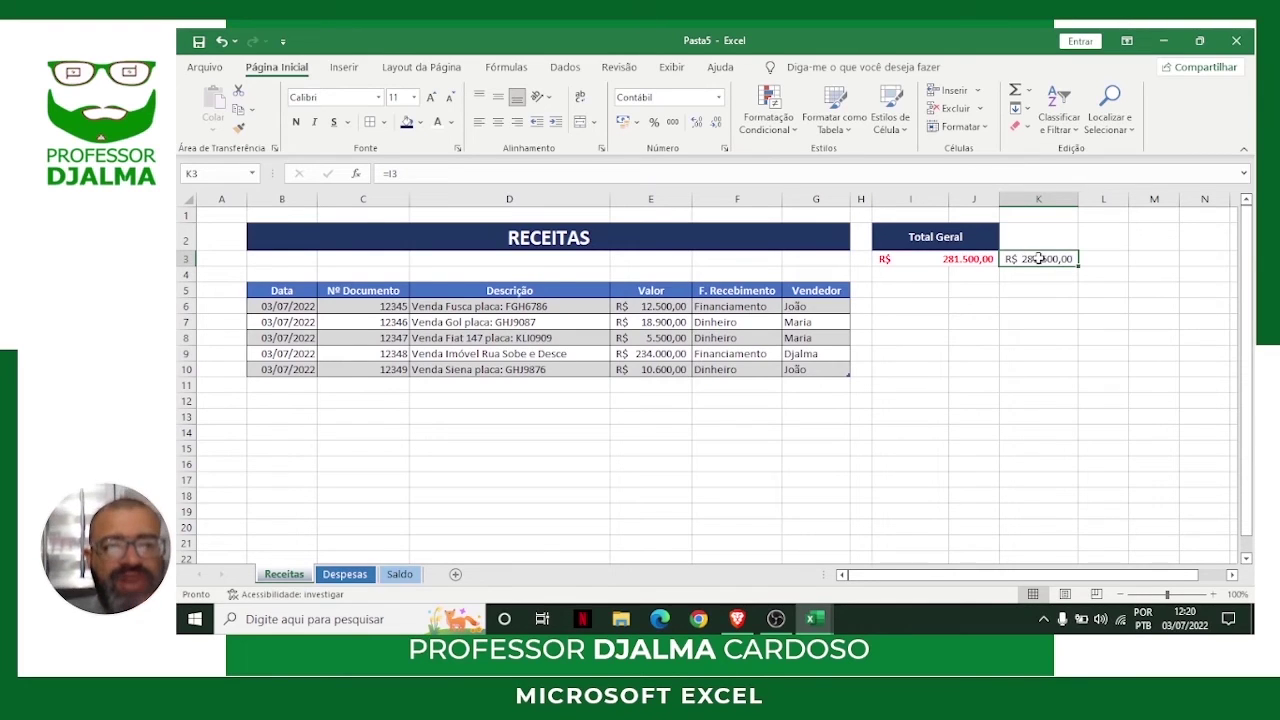
{"action": "left_click", "coordinate": [451, 122]}
{"action": "left_click", "coordinate": [437, 188]}
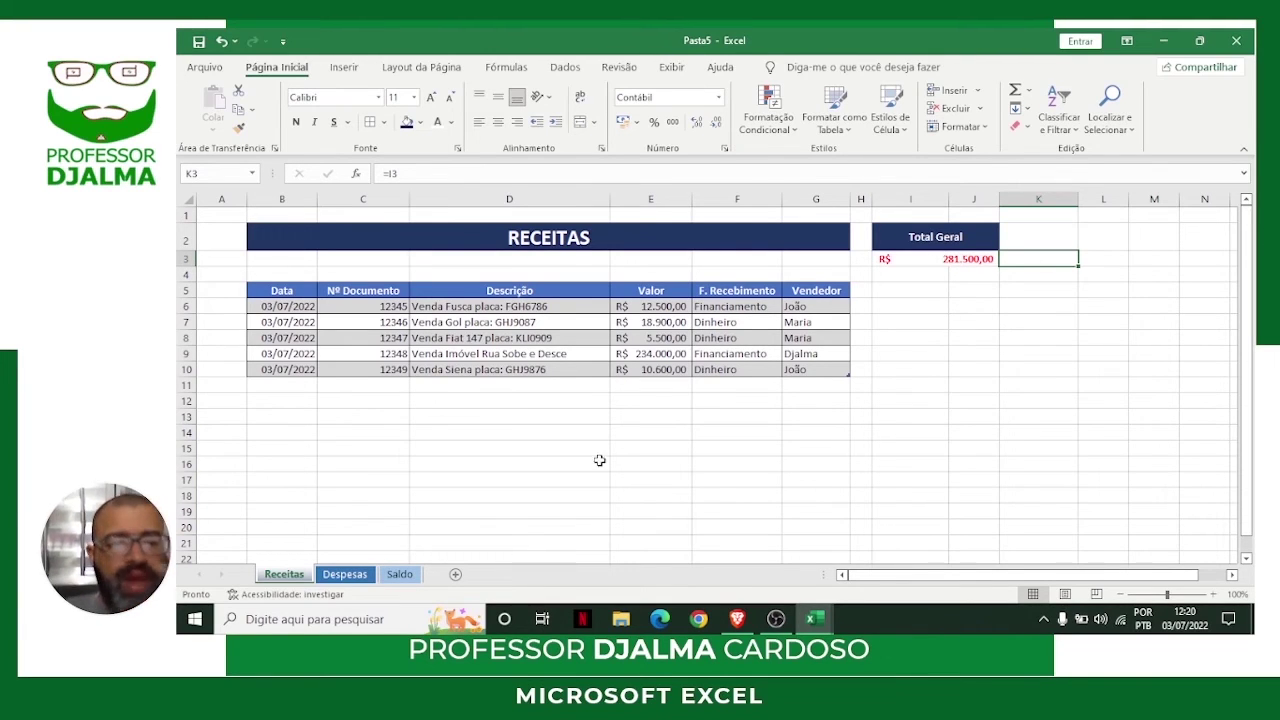
Enter the helper formula =I3 in cell K3 of the Despesas sheet to repeat the Total Geral value.
{"action": "left_click", "coordinate": [345, 574]}
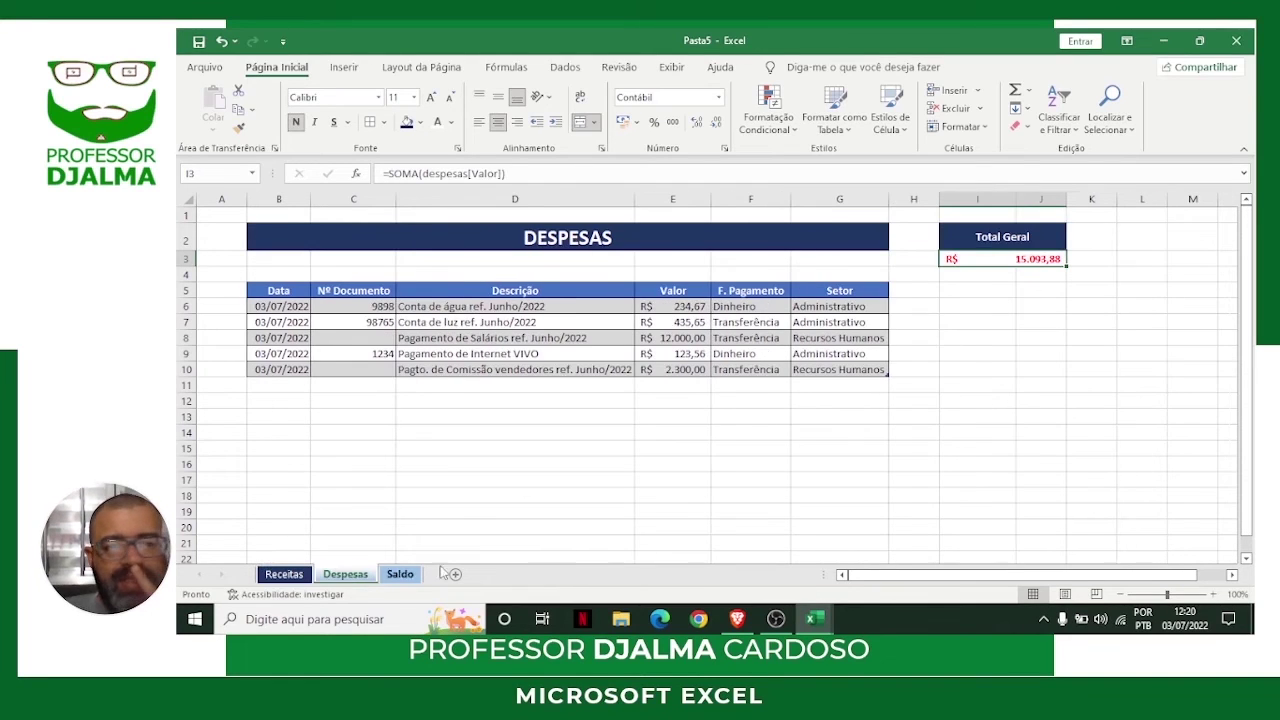
{"action": "left_click", "coordinate": [1101, 258]}
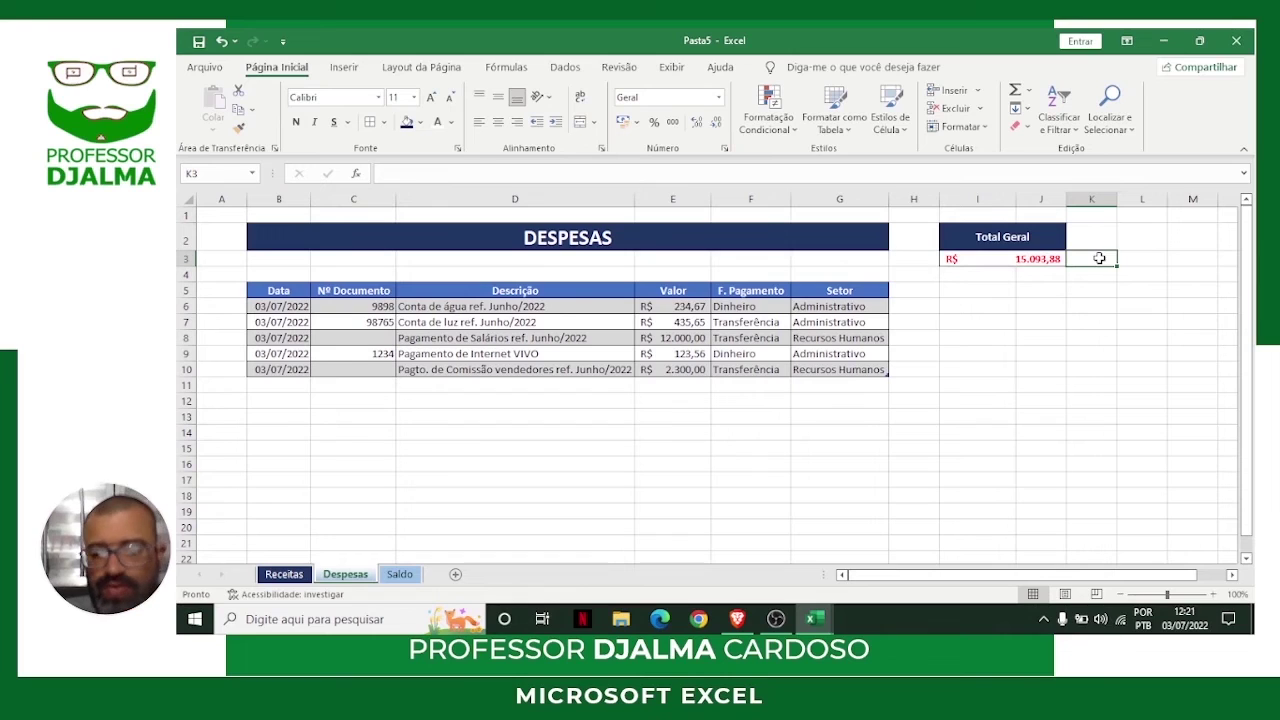
{"action": "type", "text": "="}
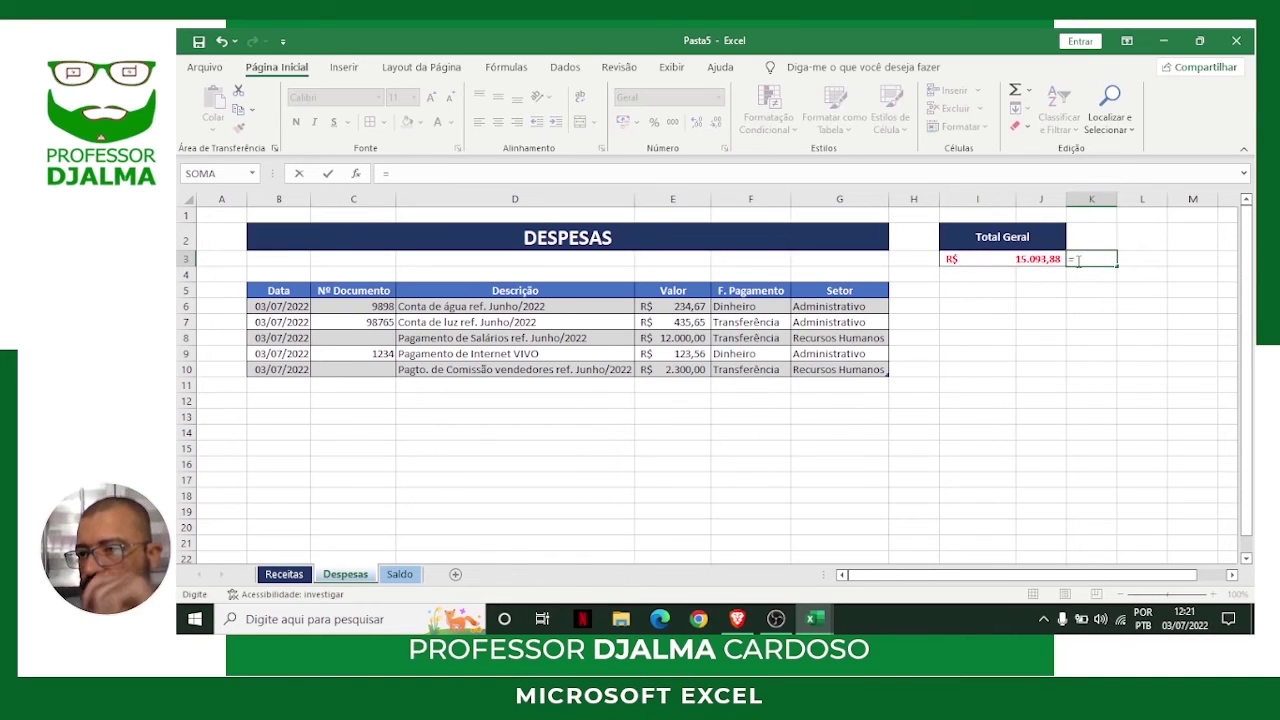
{"action": "left_click", "coordinate": [1012, 259]}
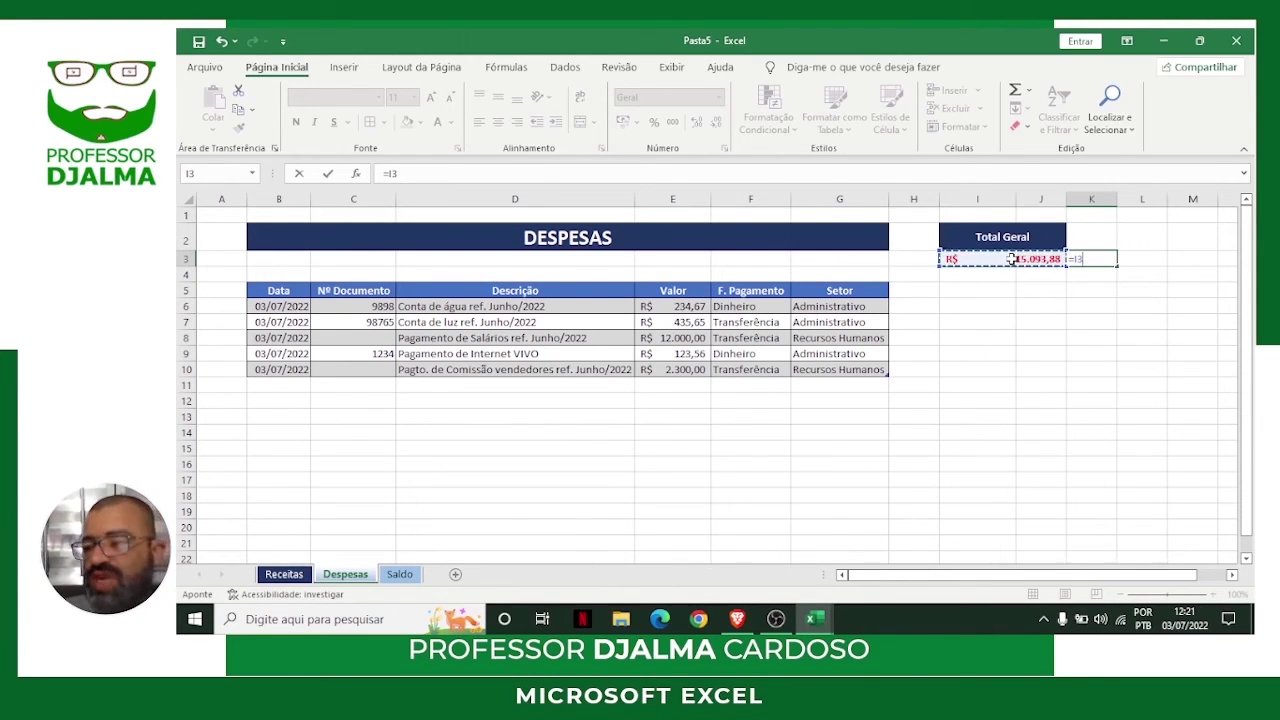
{"action": "key", "text": "Return"}
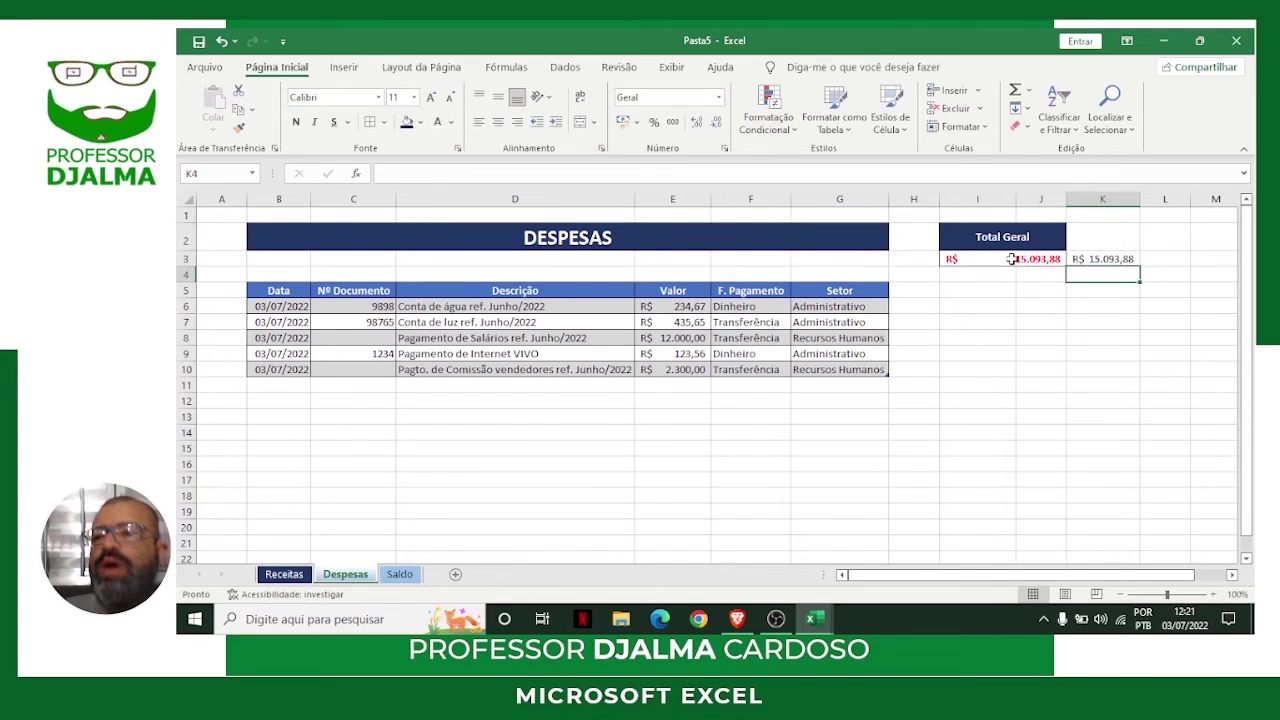
Hide the helper value in K3 of the Despesas sheet by making its font white.
{"action": "left_click", "coordinate": [1113, 258]}
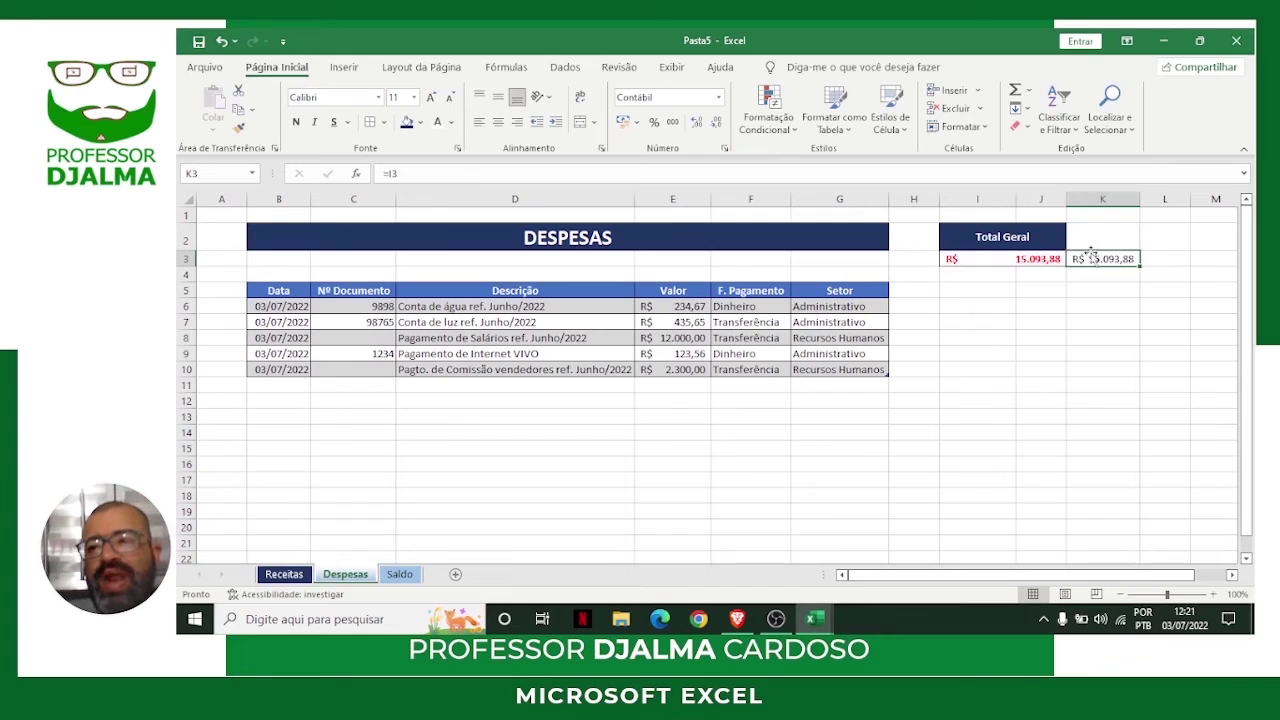
{"action": "left_click", "coordinate": [437, 122]}
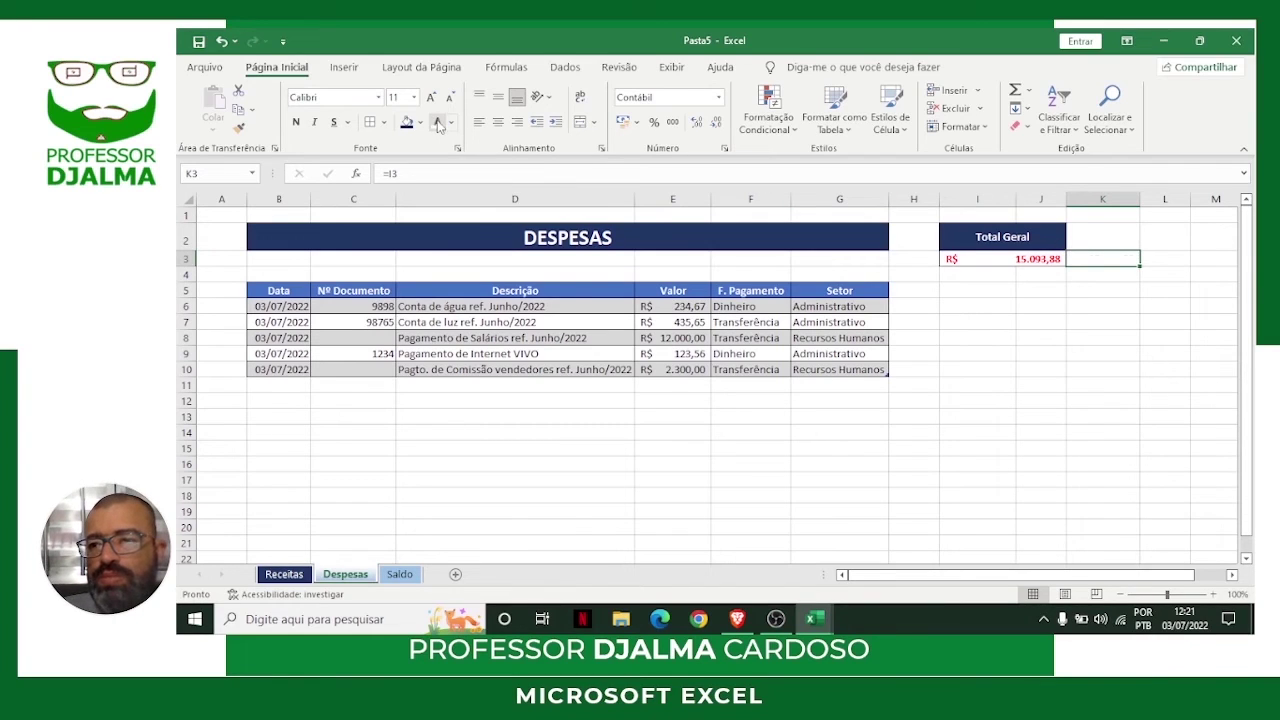
{"action": "left_click", "coordinate": [1091, 324]}
{"action": "left_click", "coordinate": [1105, 259]}
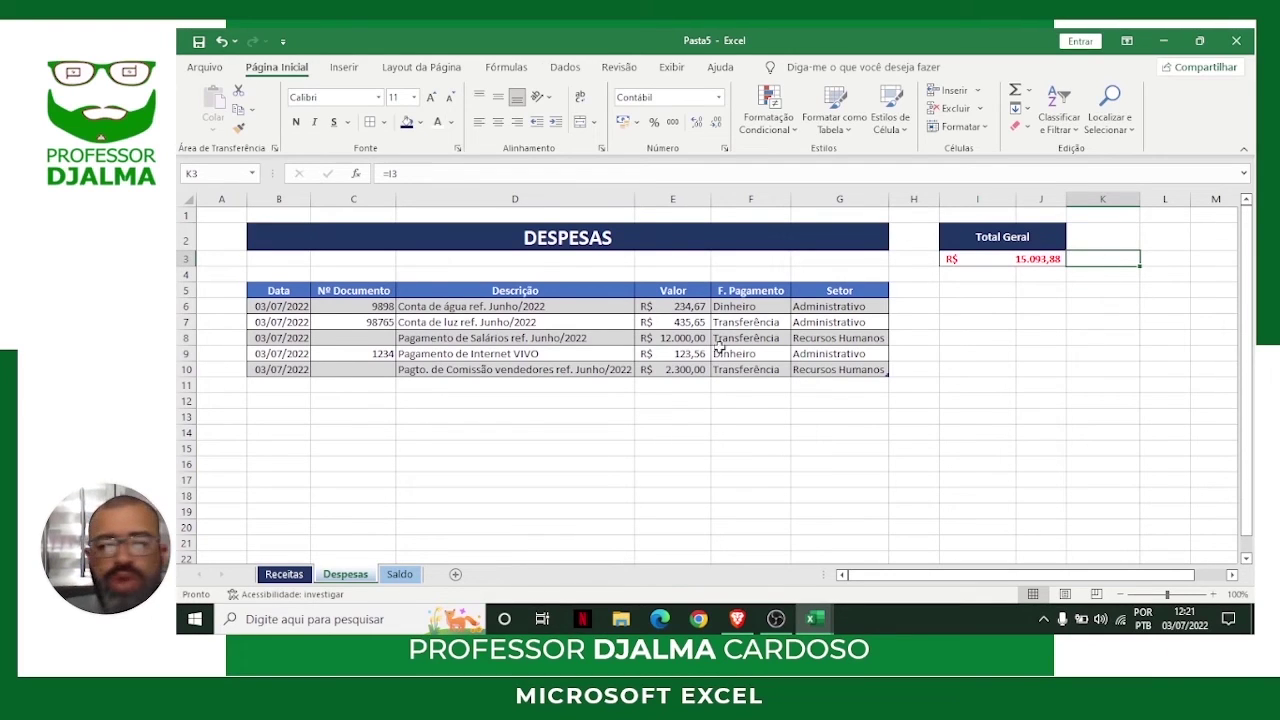
Link the Total de Receitas cell B6 on the Saldo sheet to the hidden helper cell K3 of the Receitas sheet.
{"action": "left_click", "coordinate": [400, 574]}
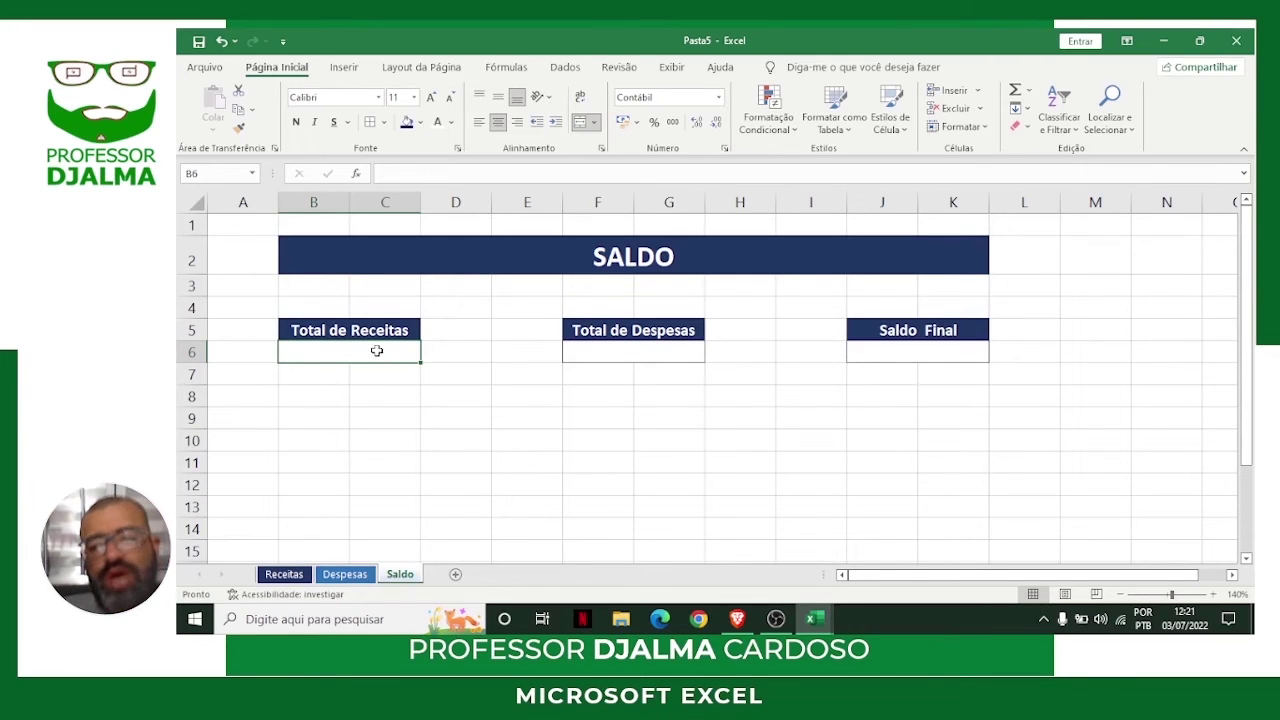
{"action": "type", "text": "="}
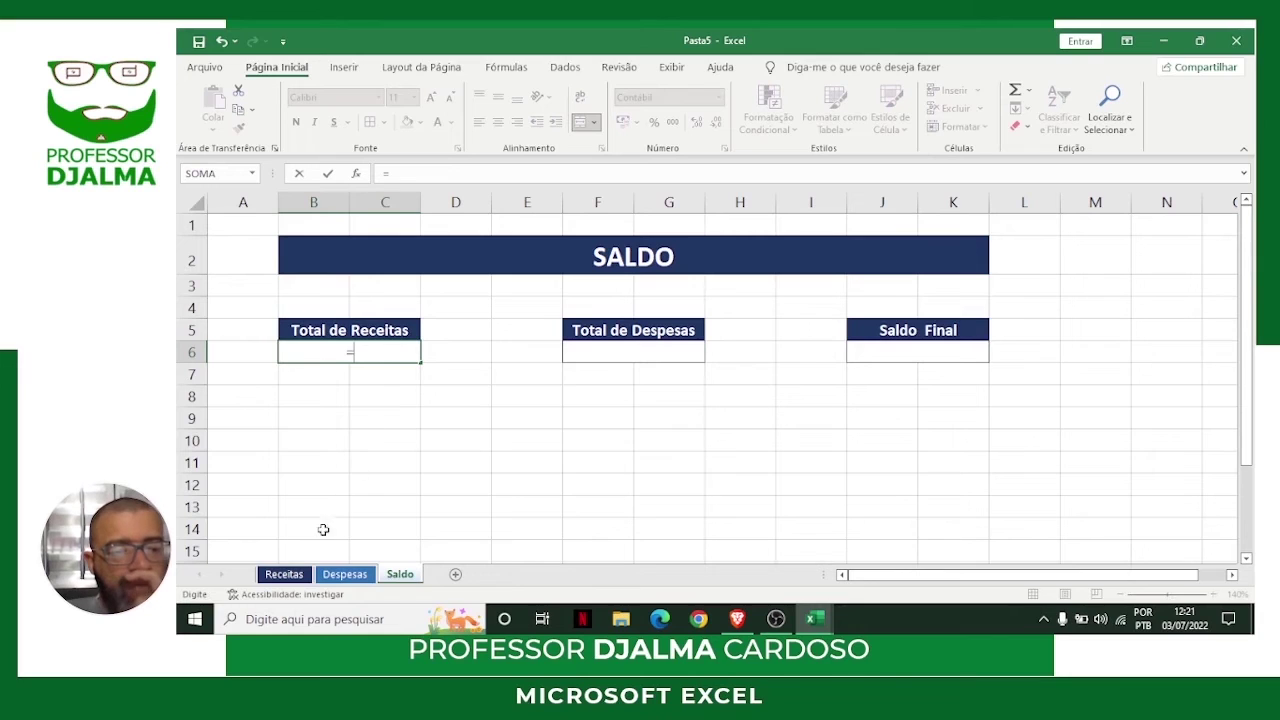
{"action": "left_click", "coordinate": [290, 576]}
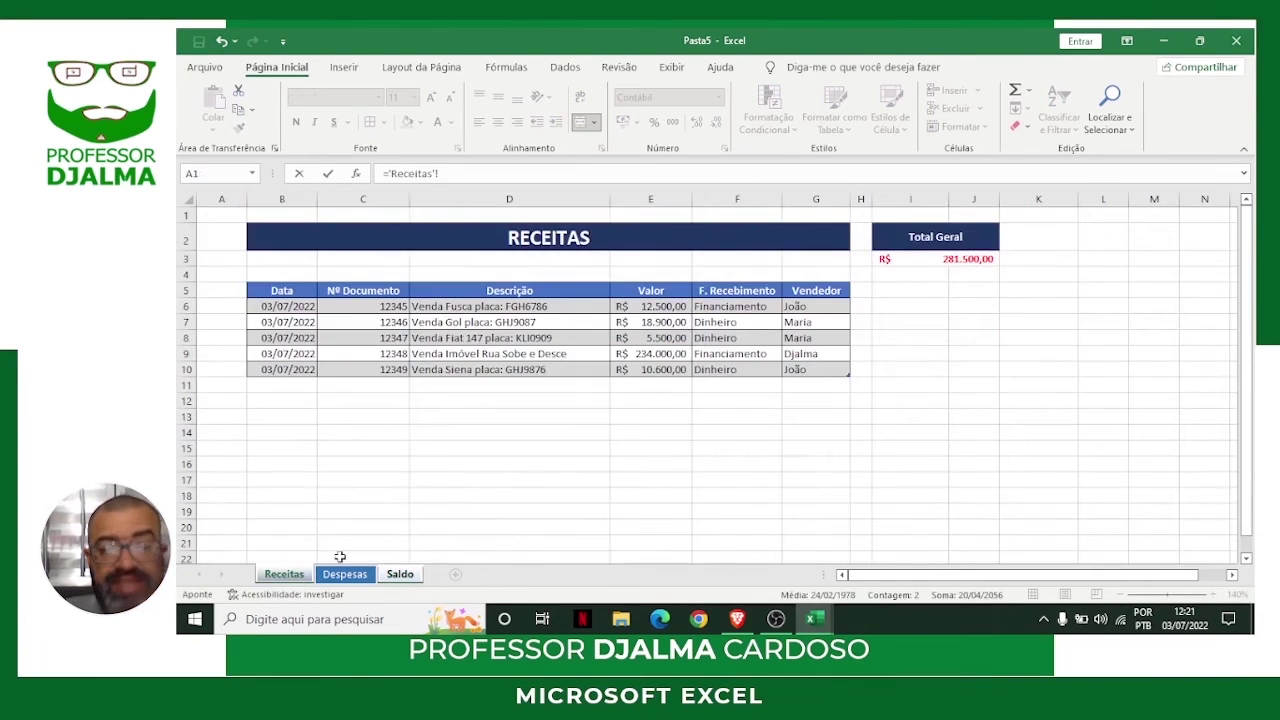
{"action": "left_click", "coordinate": [1030, 259]}
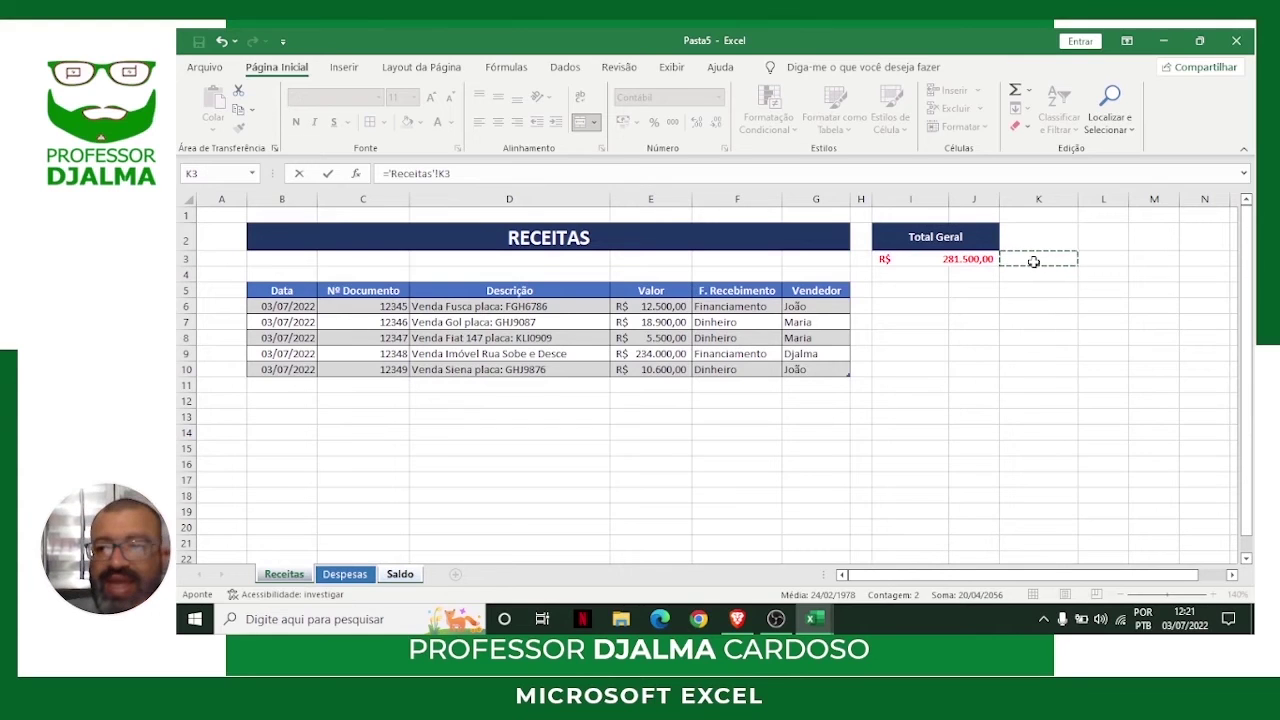
{"action": "key", "text": "Return"}
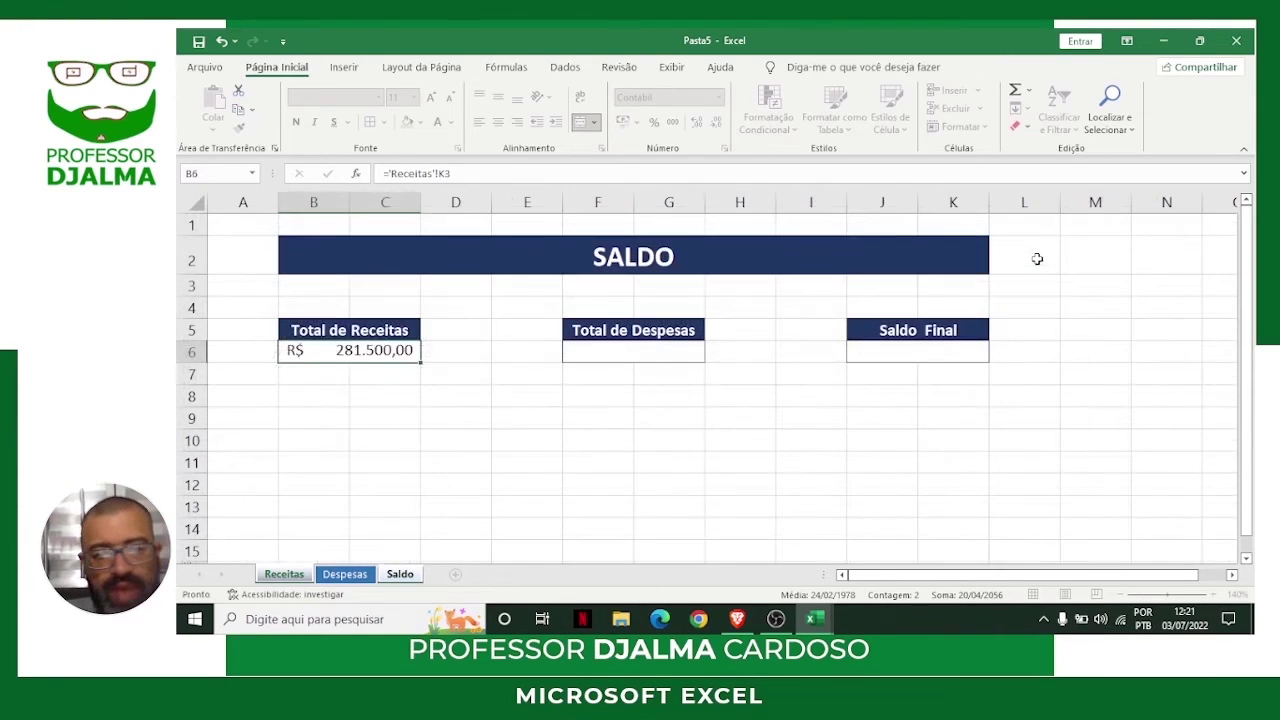
Format the Total de Receitas value in B6 of the Saldo sheet as bold with a red font.
{"action": "key", "text": "Up"}
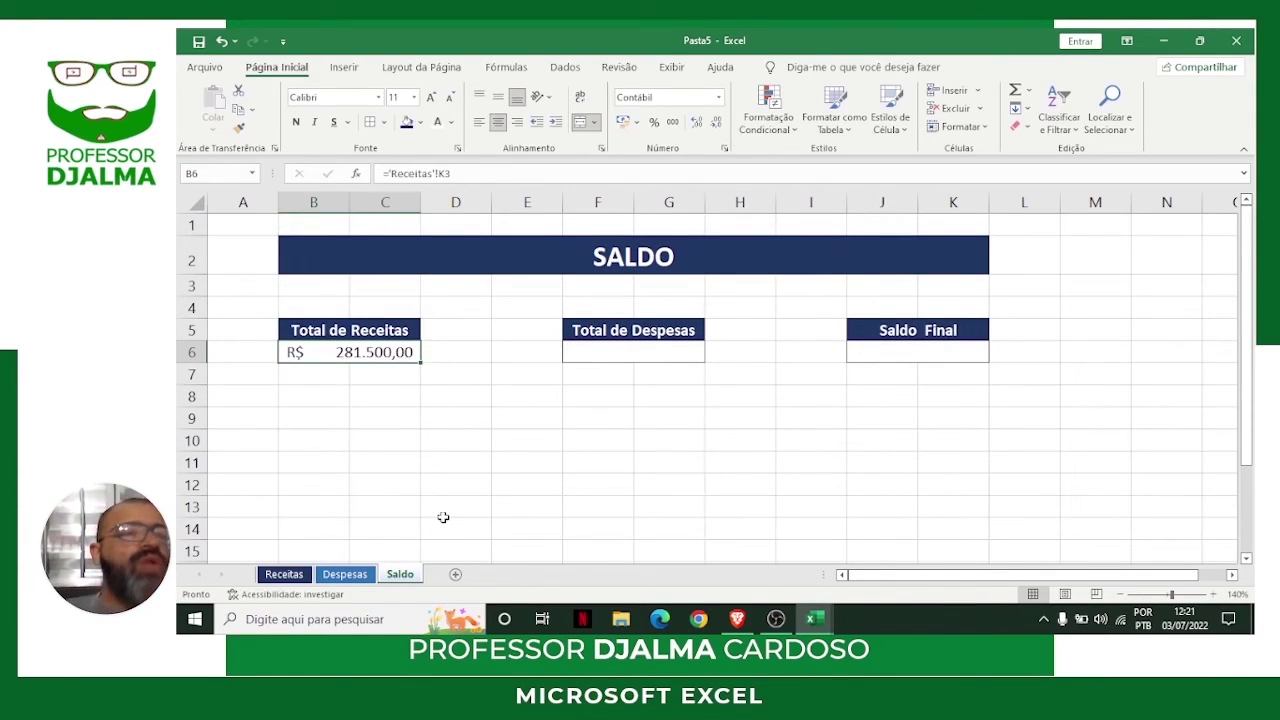
{"action": "left_click", "coordinate": [296, 122]}
{"action": "left_click", "coordinate": [452, 122]}
{"action": "left_click", "coordinate": [451, 293]}
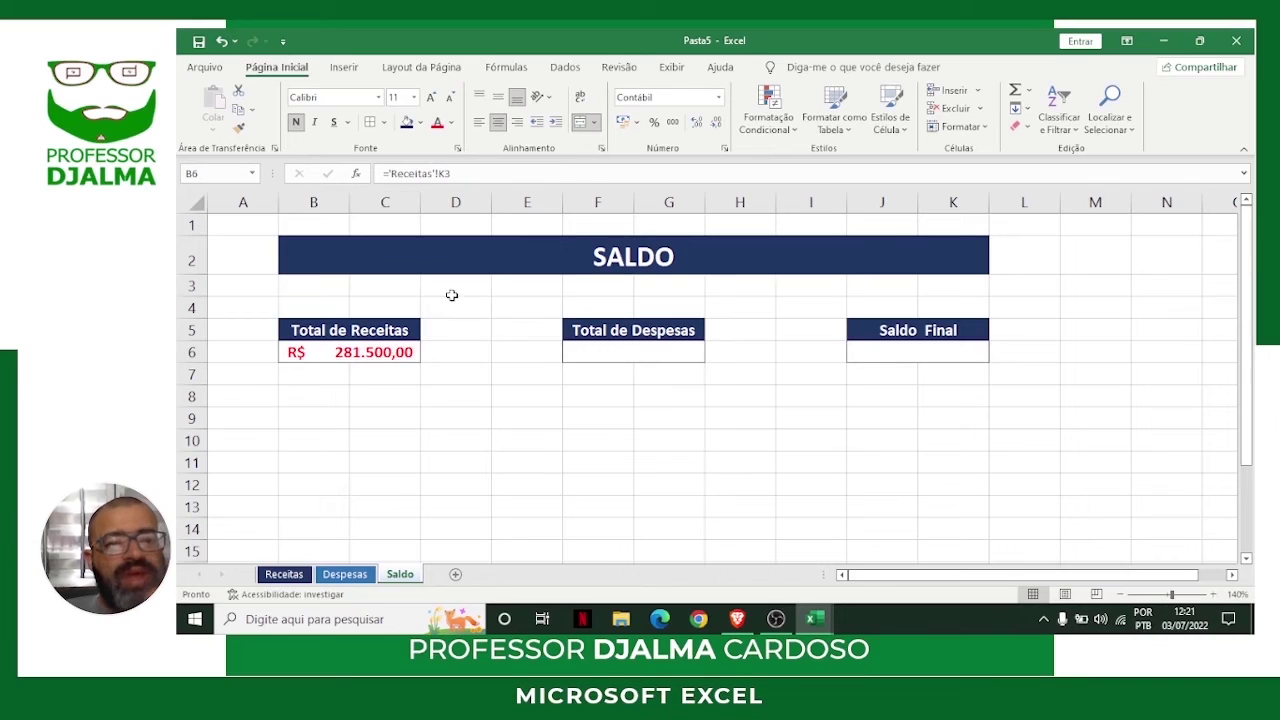
{"action": "left_click", "coordinate": [606, 446]}
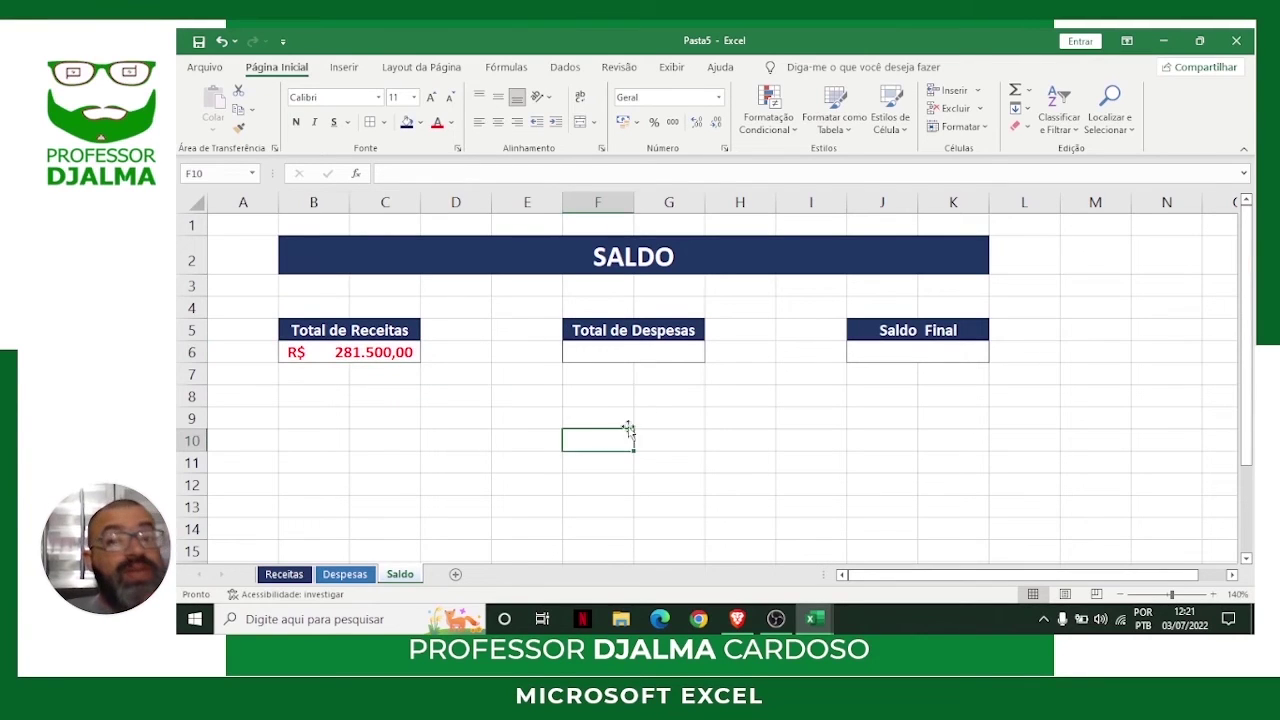
Link the Total de Despesas cell F6 on the Saldo sheet to the hidden helper cell K3 of the Despesas sheet.
{"action": "left_click", "coordinate": [634, 351]}
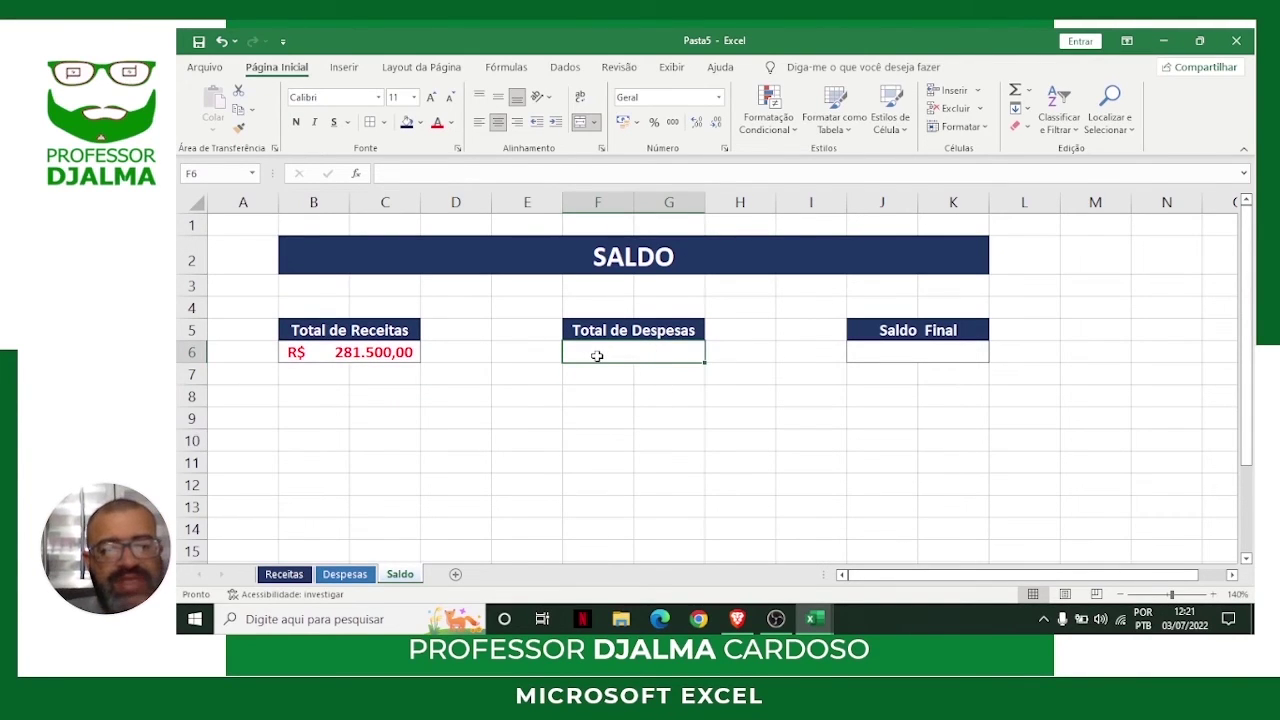
{"action": "type", "text": "="}
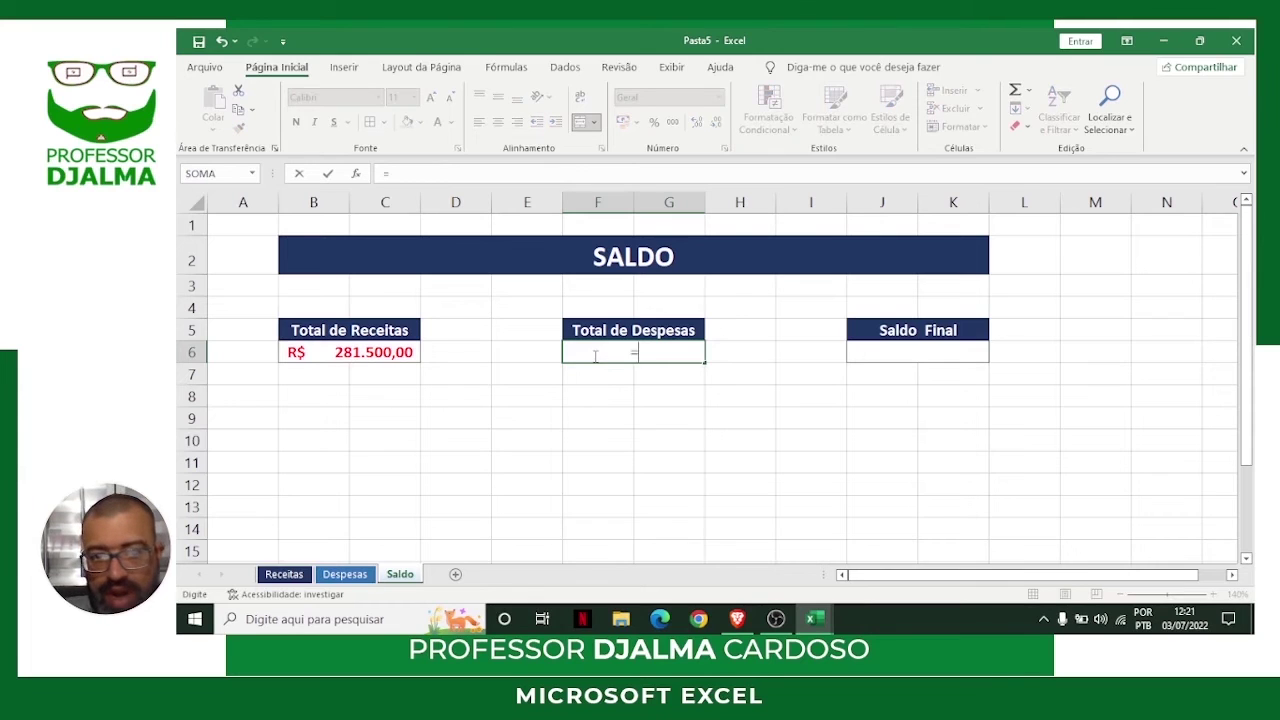
{"action": "left_click", "coordinate": [345, 575]}
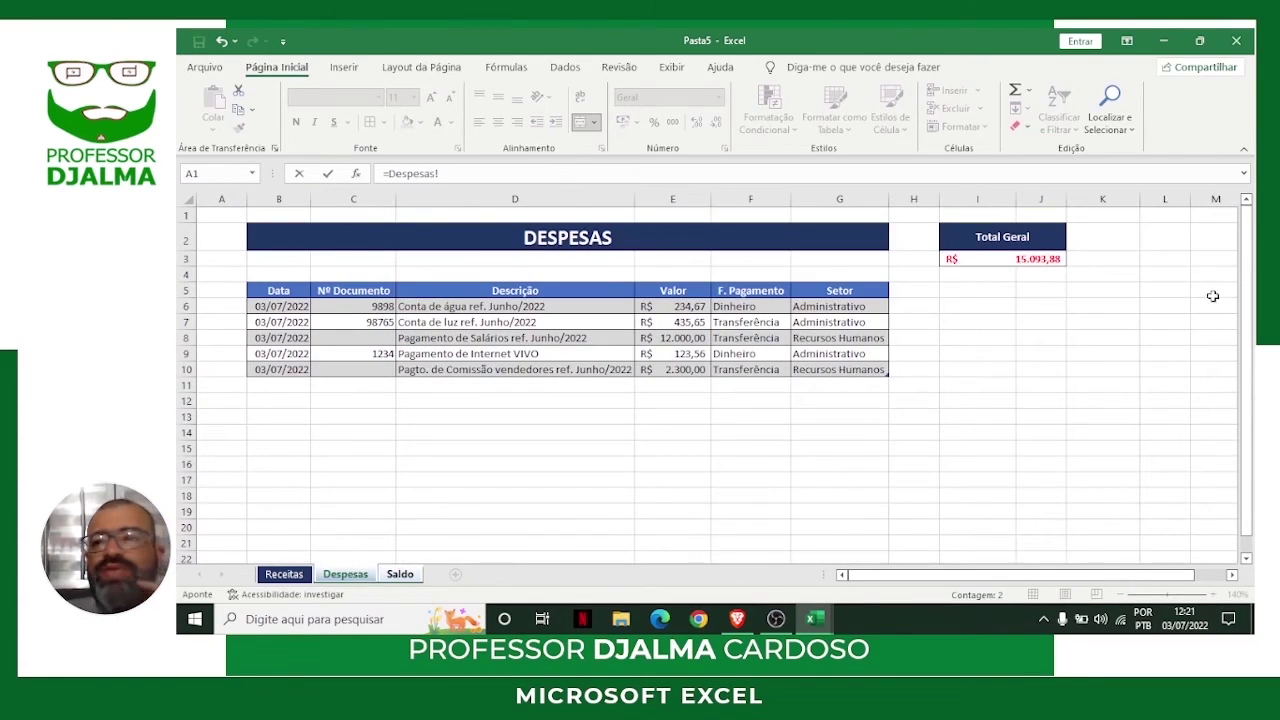
{"action": "left_click", "coordinate": [1098, 258]}
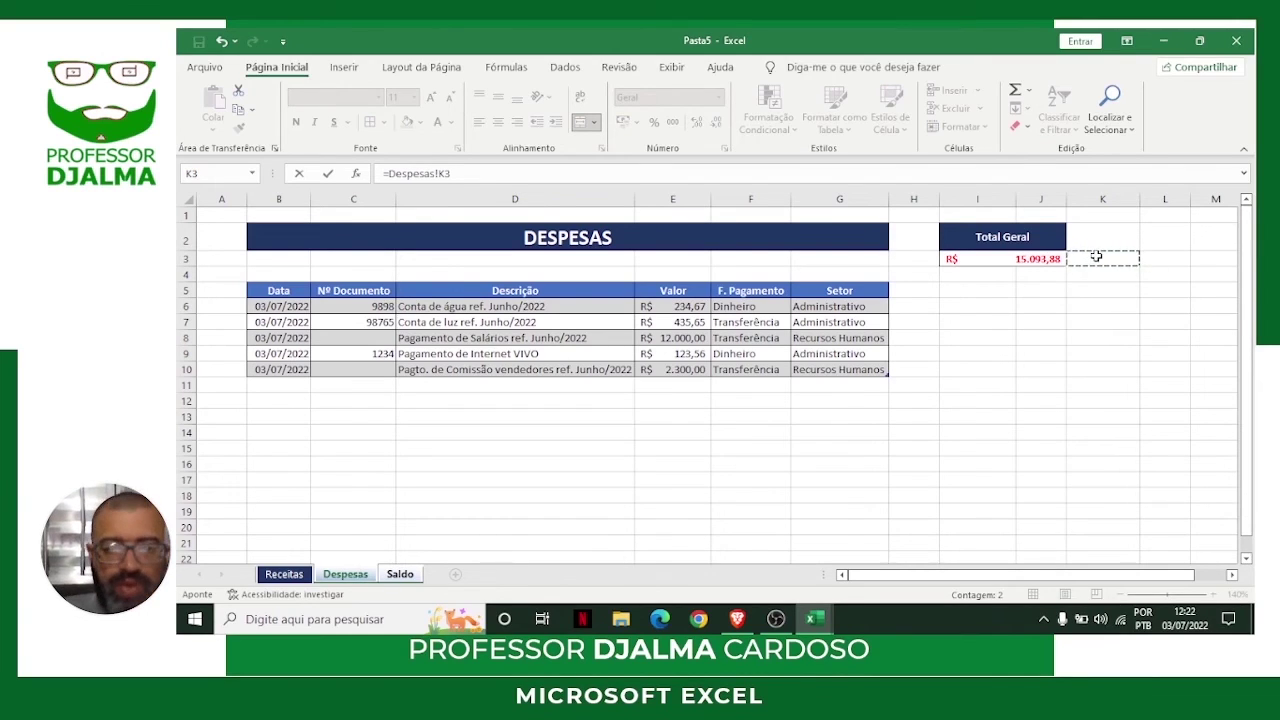
{"action": "key", "text": "Return"}
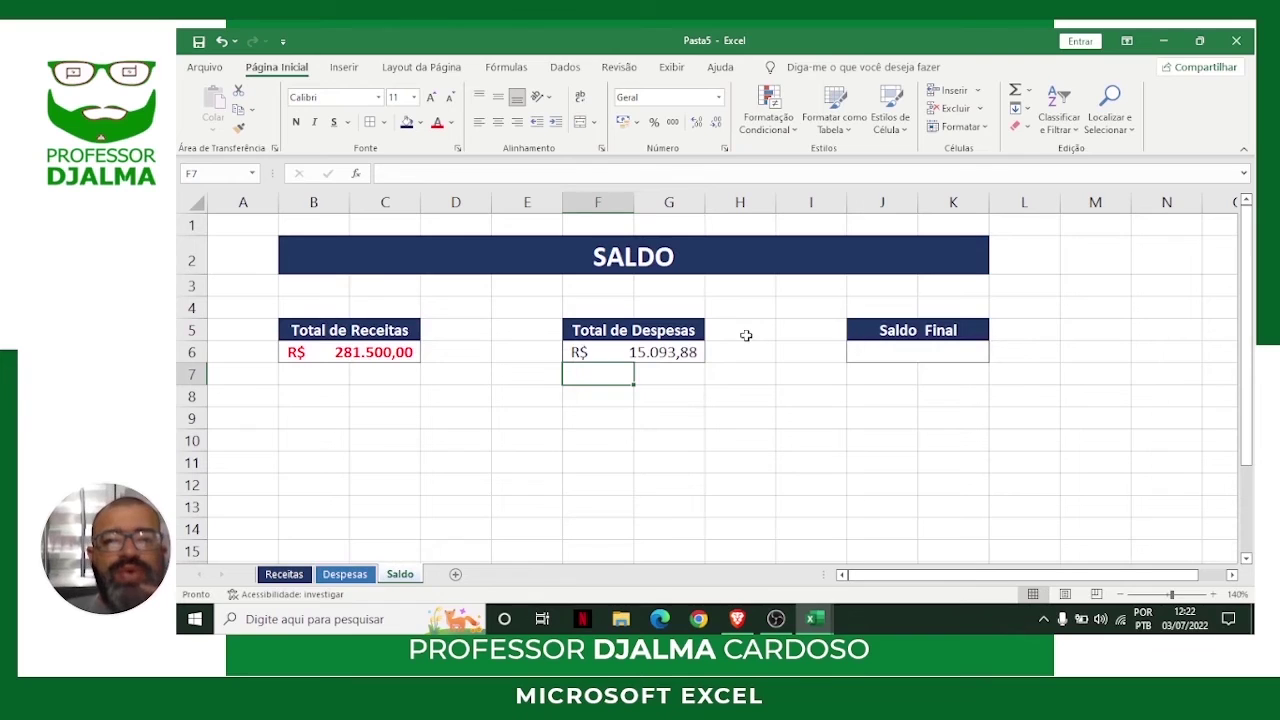
Format the Total de Despesas value in F6 as bold with a red font.
{"action": "left_click", "coordinate": [673, 352]}
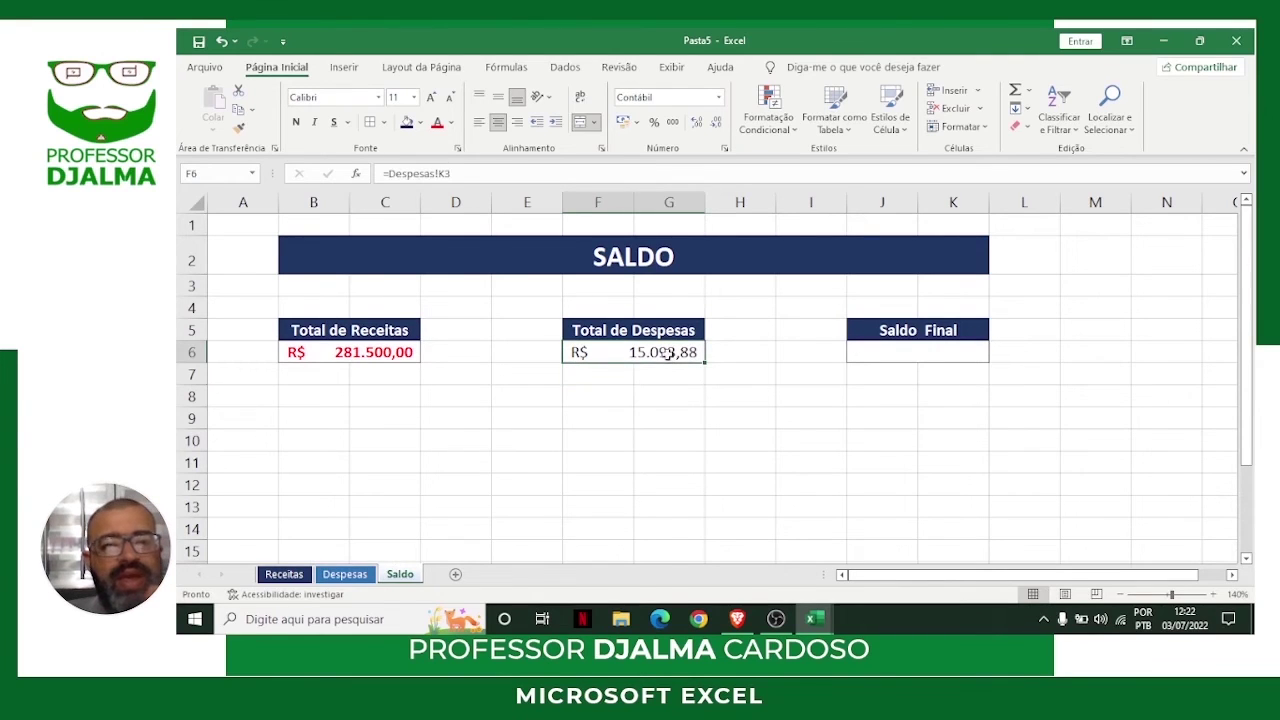
{"action": "left_click", "coordinate": [295, 122]}
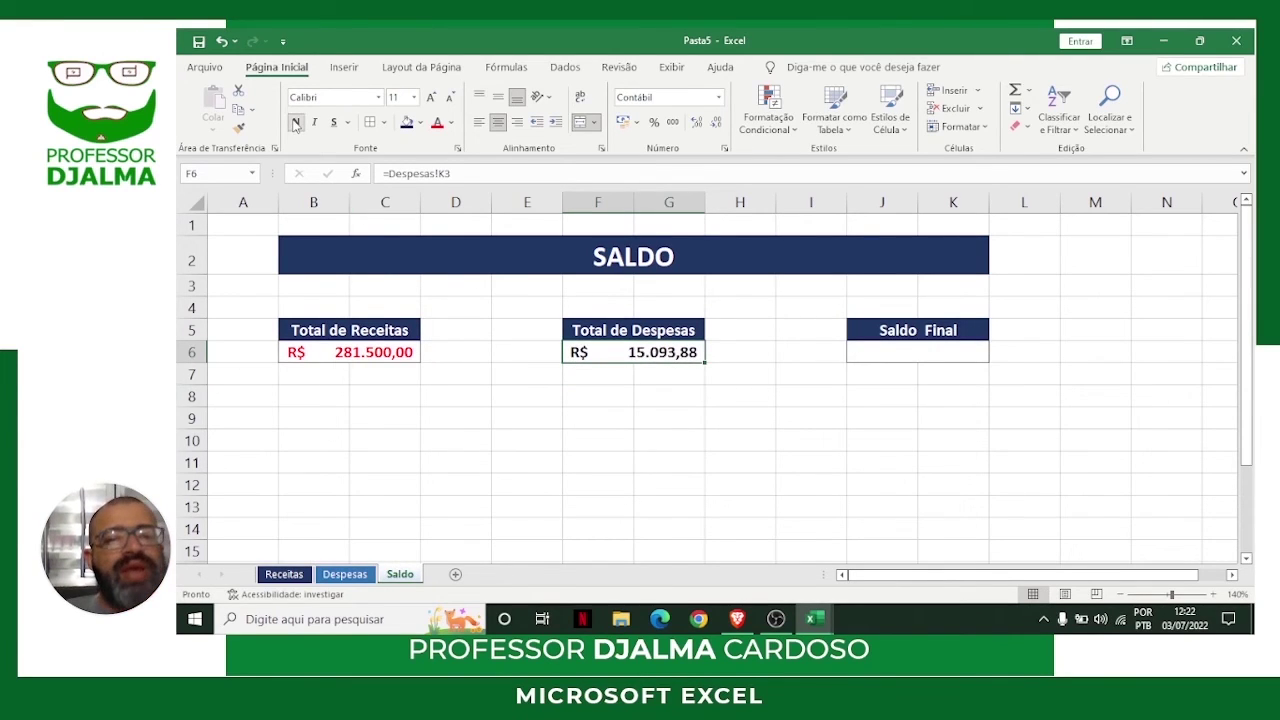
{"action": "left_click", "coordinate": [437, 124]}
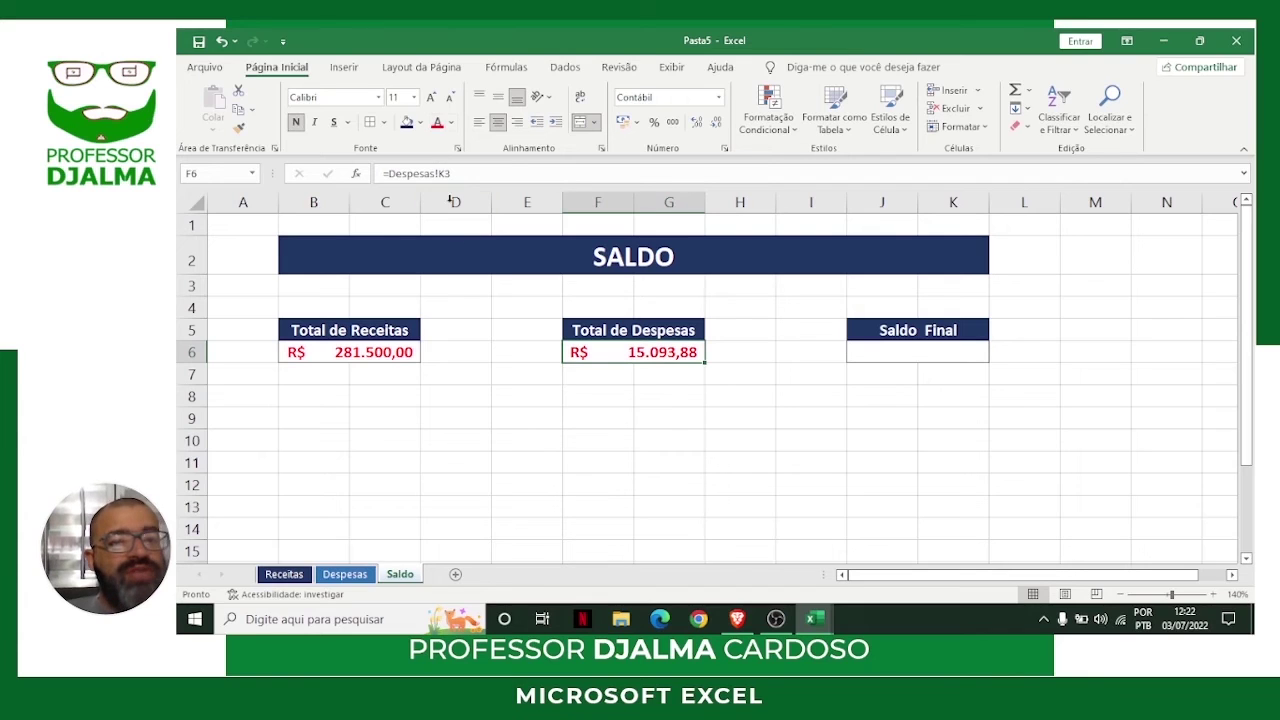
{"action": "left_click", "coordinate": [669, 433]}
{"action": "left_click", "coordinate": [390, 352]}
{"action": "left_click", "coordinate": [672, 352]}
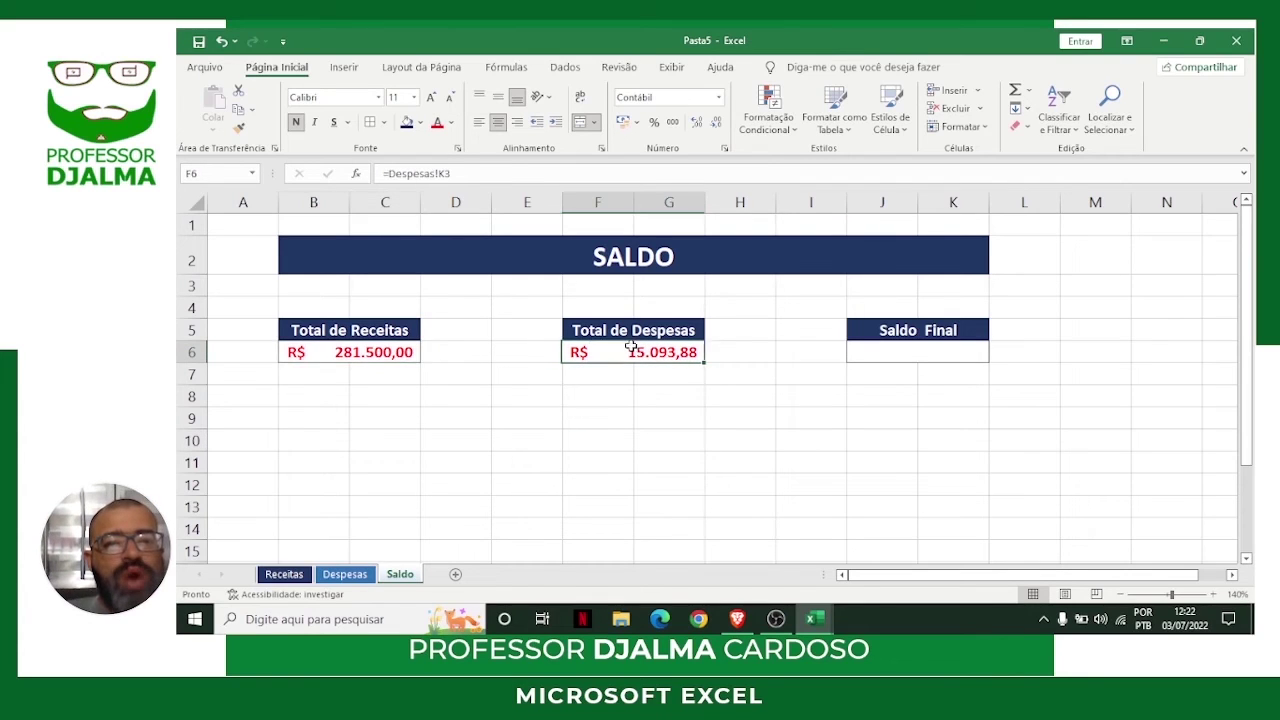
{"action": "left_click", "coordinate": [418, 354]}
{"action": "left_click", "coordinate": [611, 358]}
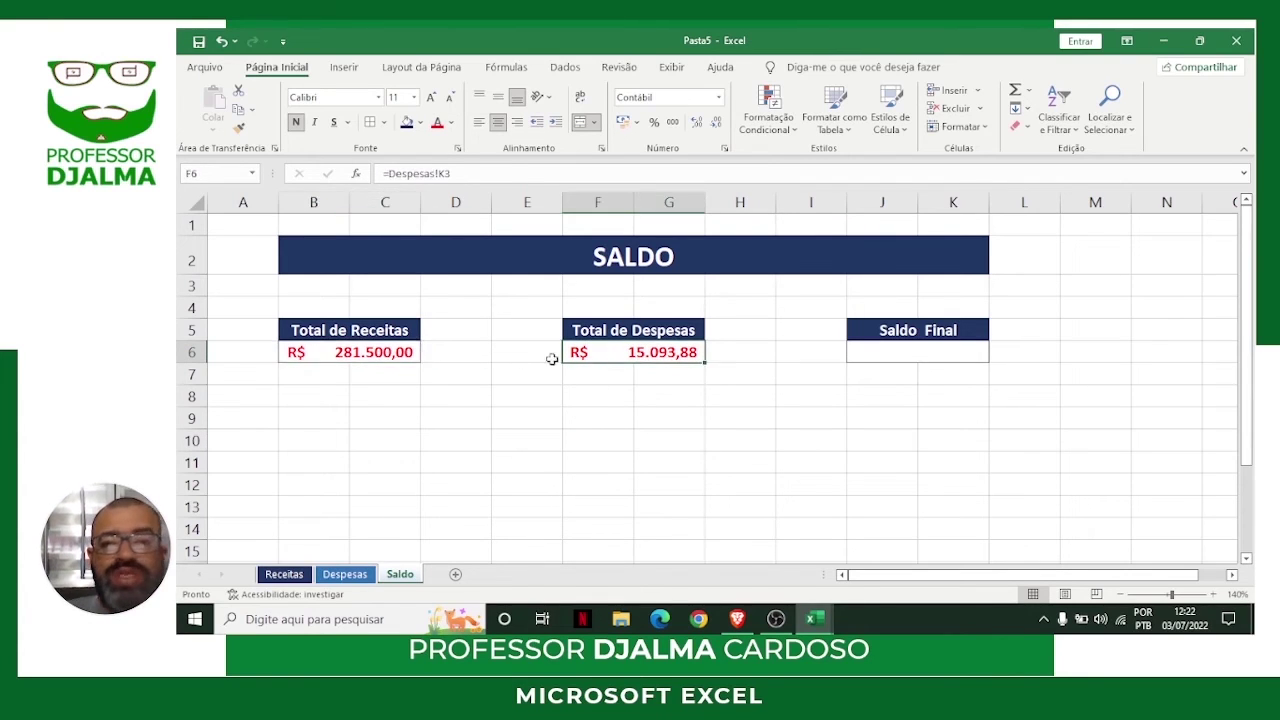
{"action": "left_click", "coordinate": [390, 352]}
{"action": "left_click", "coordinate": [602, 356]}
{"action": "left_click", "coordinate": [387, 353]}
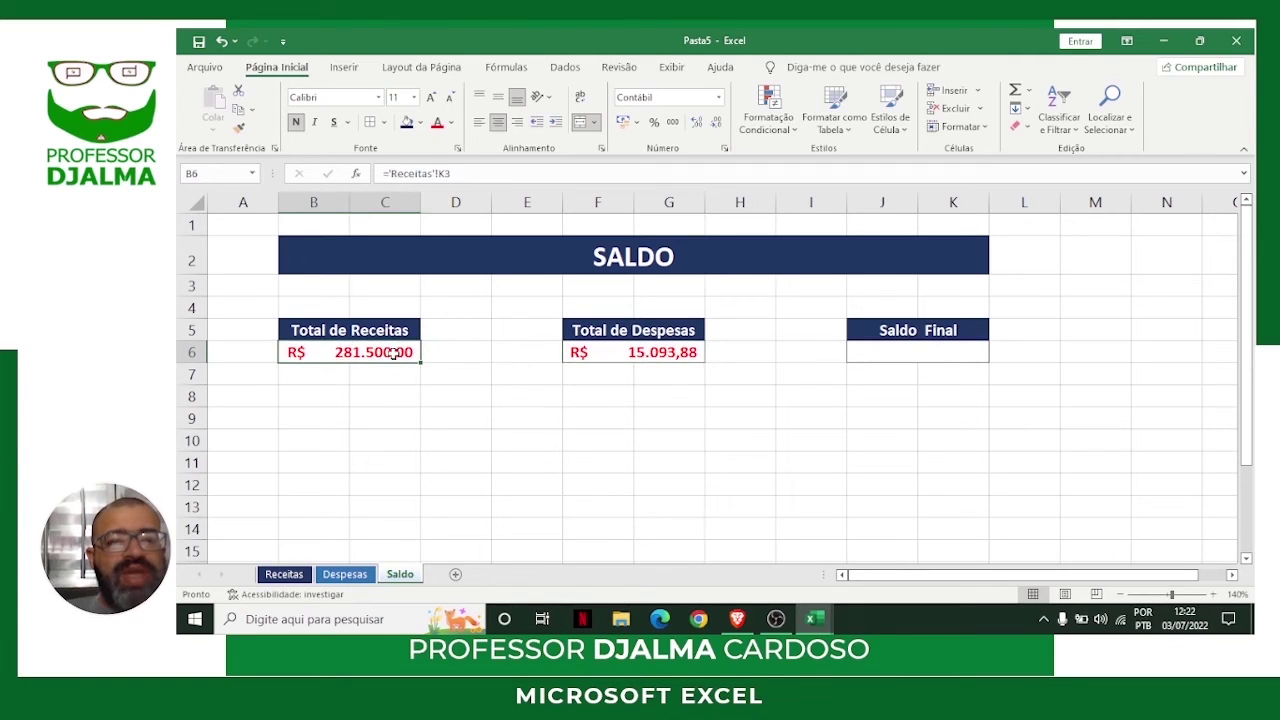
{"action": "left_click", "coordinate": [614, 357]}
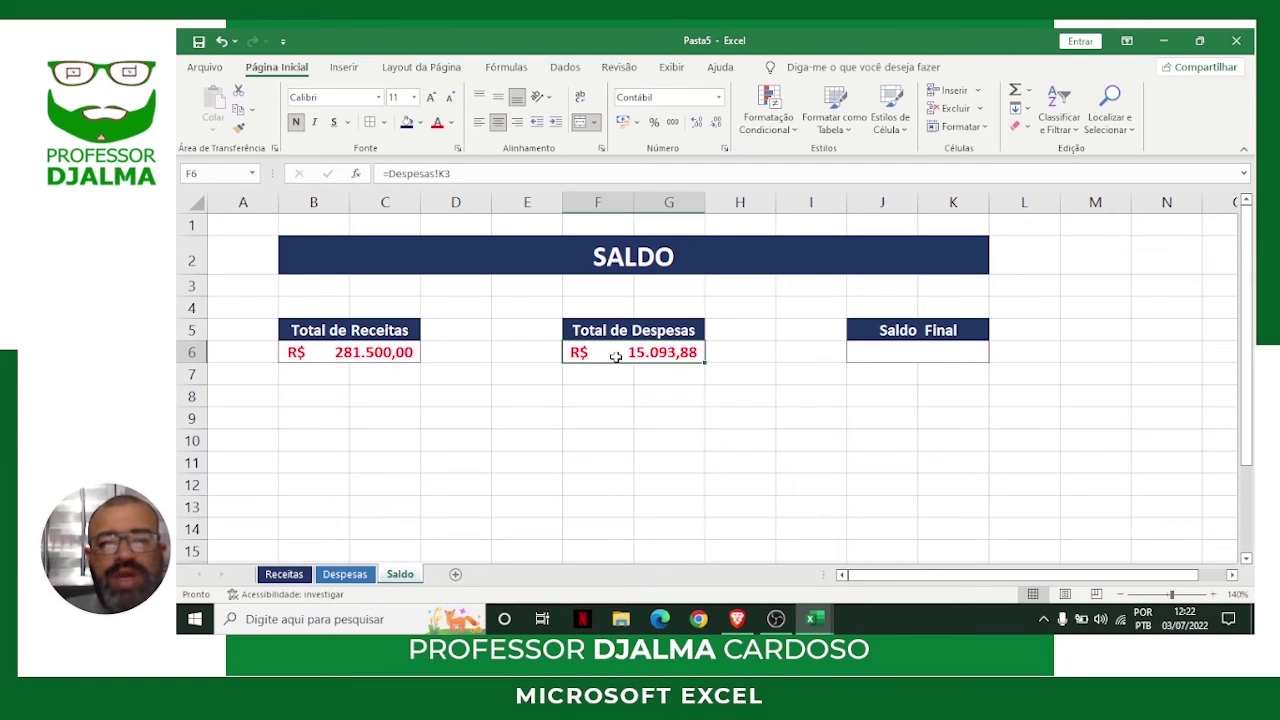
Enter the formula =B6-F6 in the Saldo Final cell J6 to subtract the expenses from the revenues.
{"action": "left_click", "coordinate": [920, 356]}
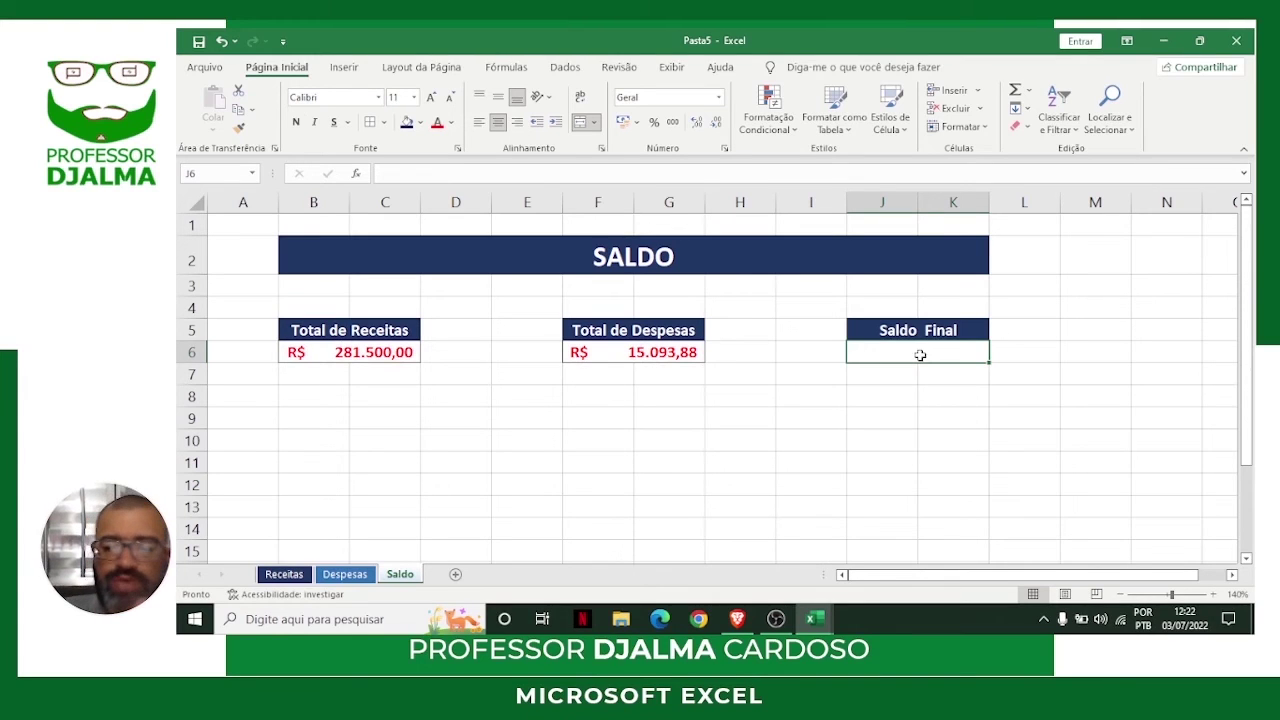
{"action": "type", "text": "="}
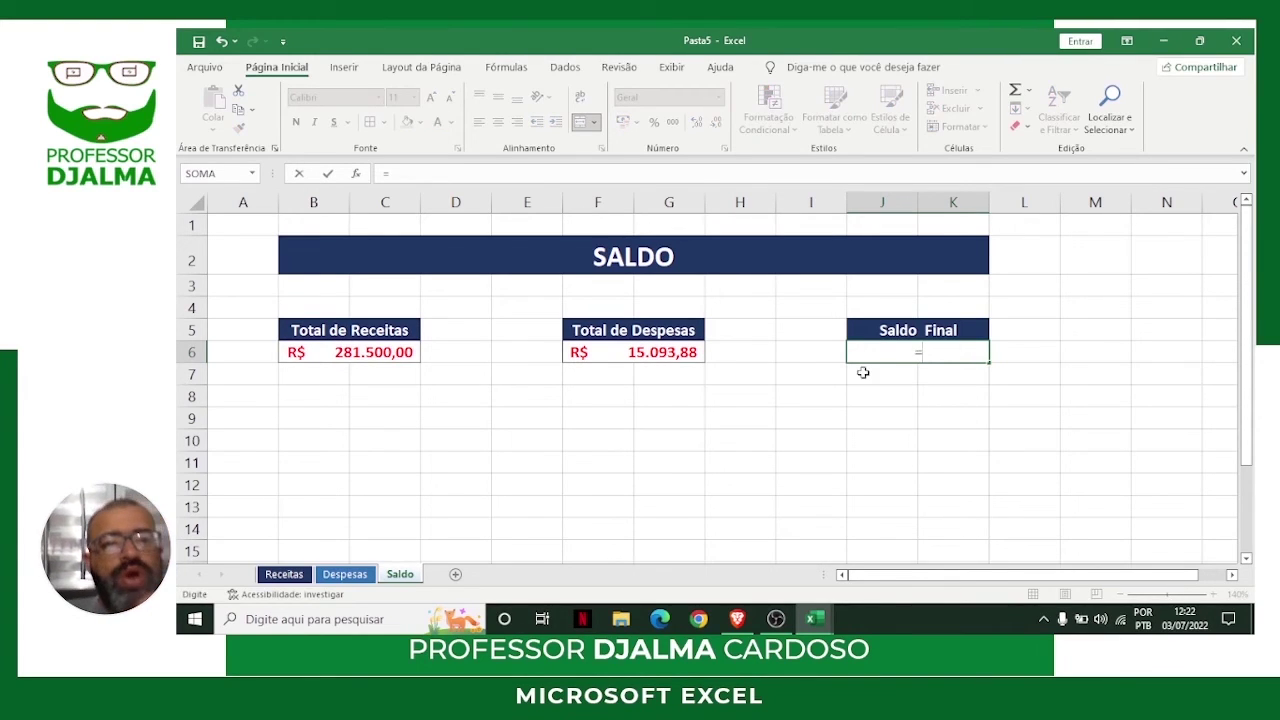
{"action": "left_click", "coordinate": [357, 352]}
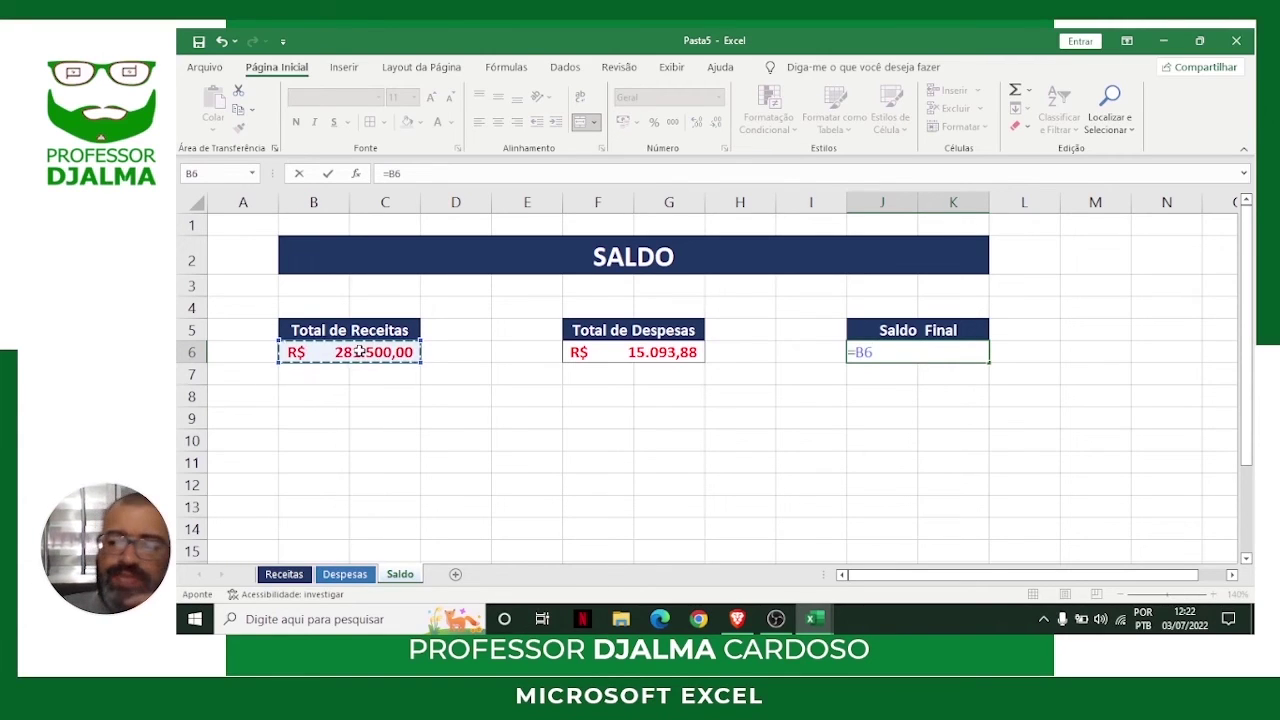
{"action": "type", "text": "-"}
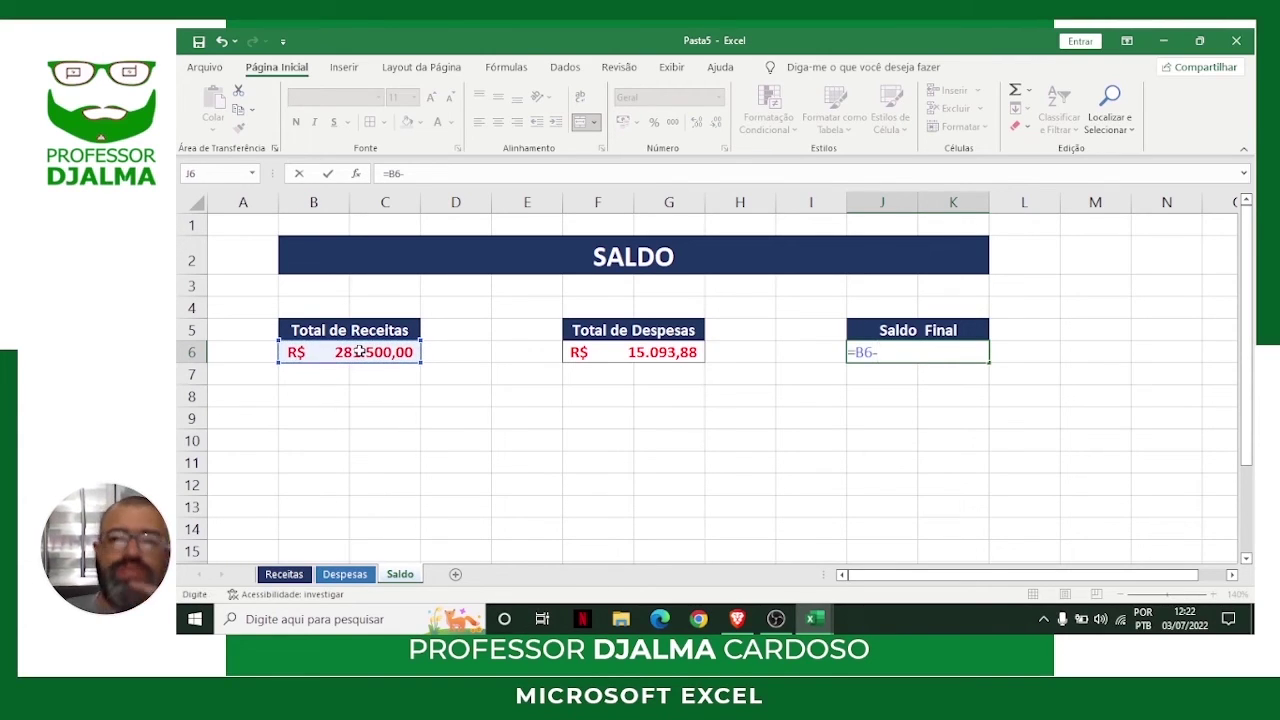
{"action": "left_click", "coordinate": [620, 352]}
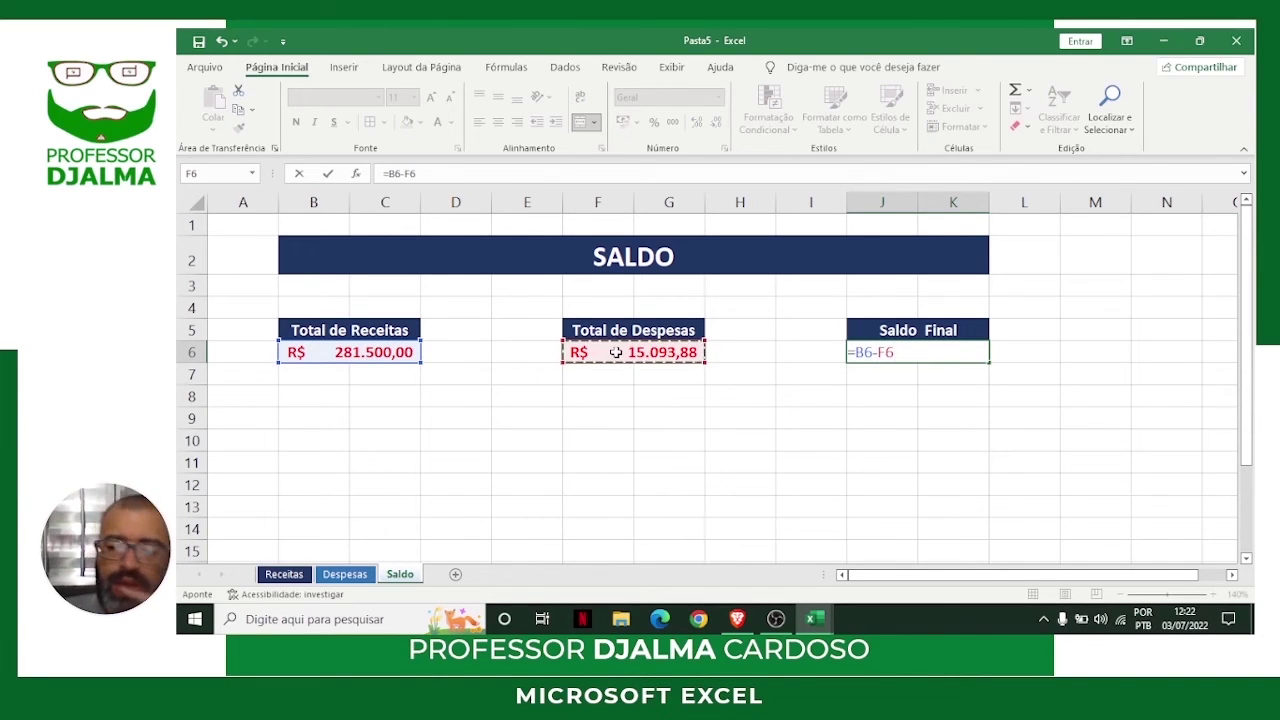
{"action": "key", "text": "Return"}
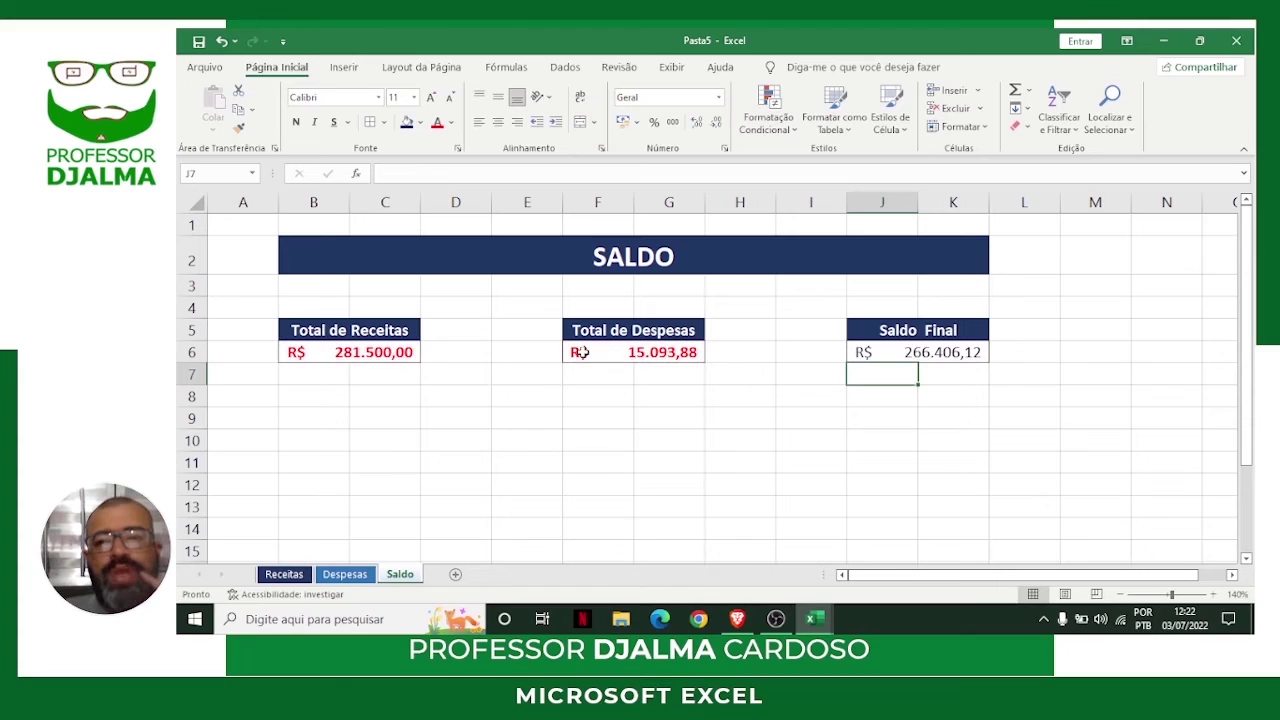
Format the Saldo Final value in J6 as bold with a red font.
{"action": "left_click", "coordinate": [904, 350]}
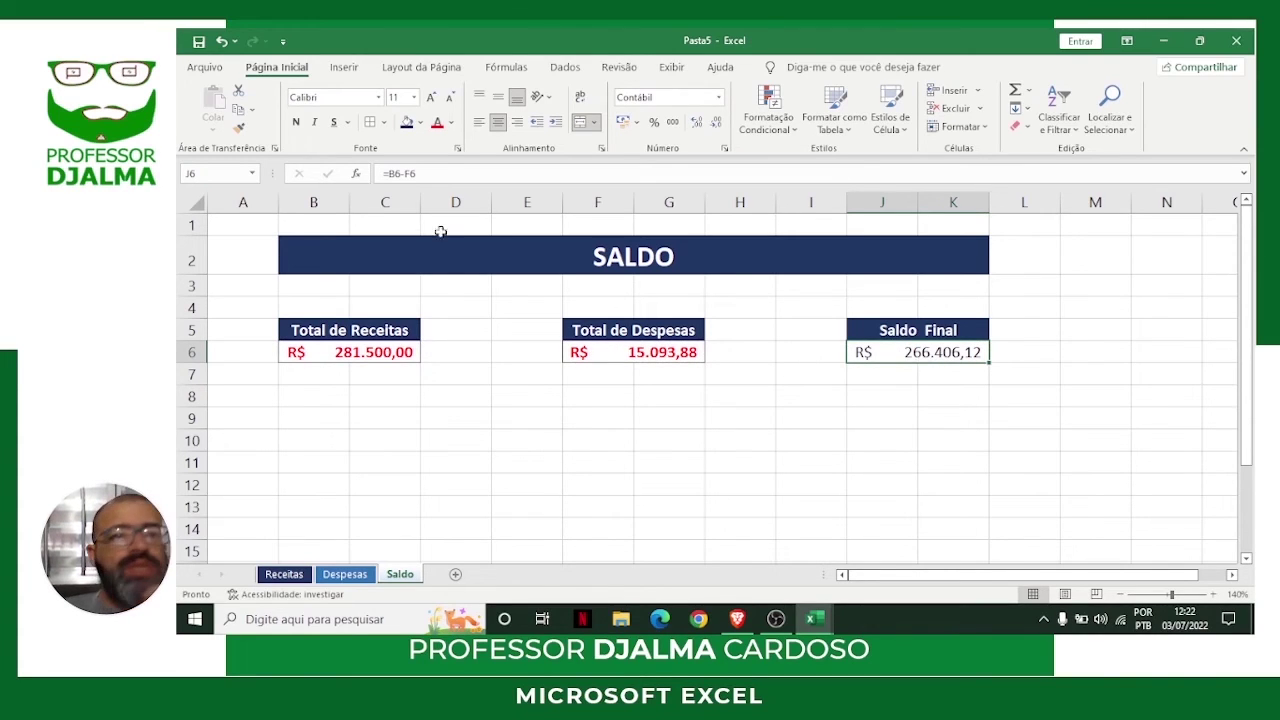
{"action": "left_click", "coordinate": [296, 122]}
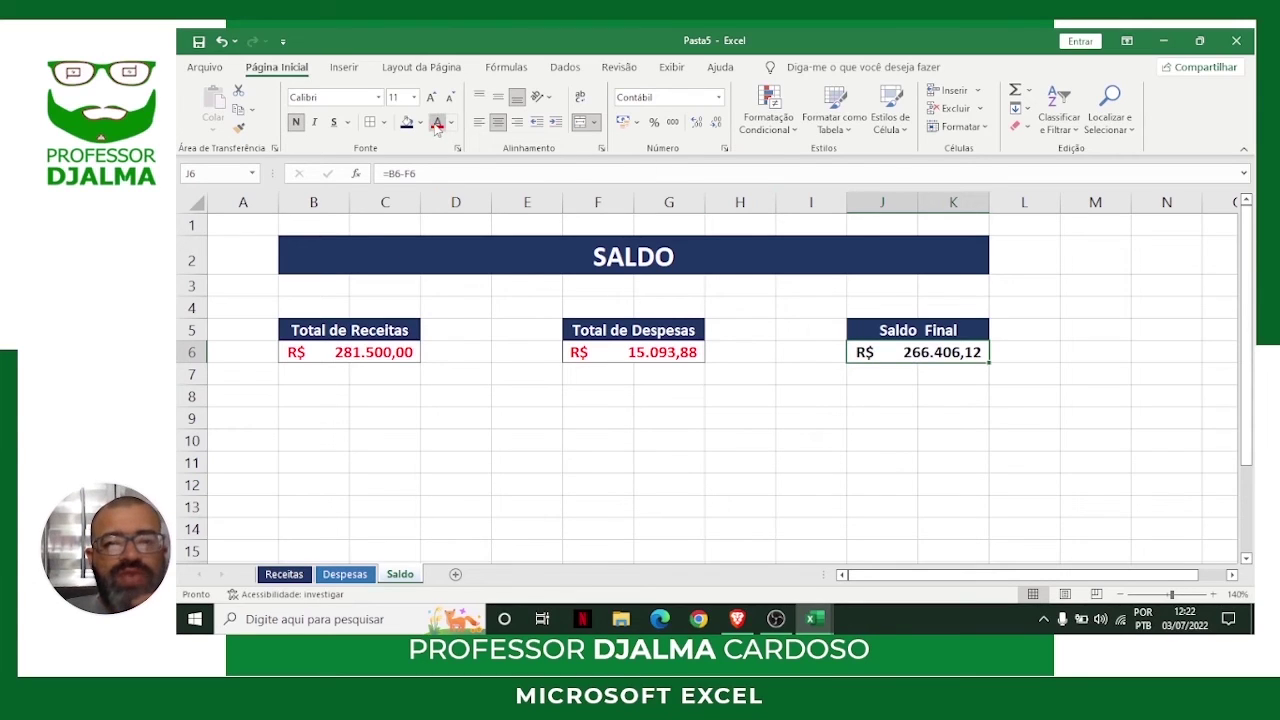
{"action": "left_click", "coordinate": [665, 421]}
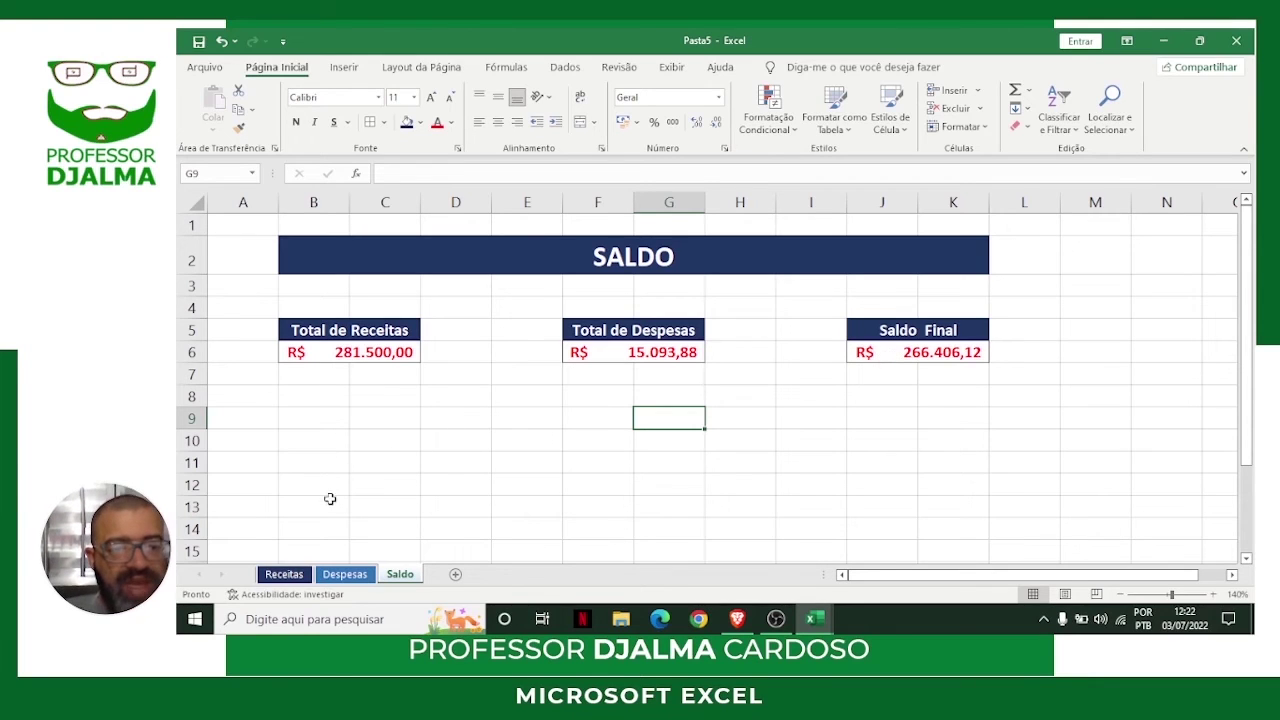
Start a new record in row 11 of the Receitas sheet with Data 03/07/2022 and Nº Documento 123450.
{"action": "left_click", "coordinate": [302, 576]}
{"action": "left_click", "coordinate": [289, 385]}
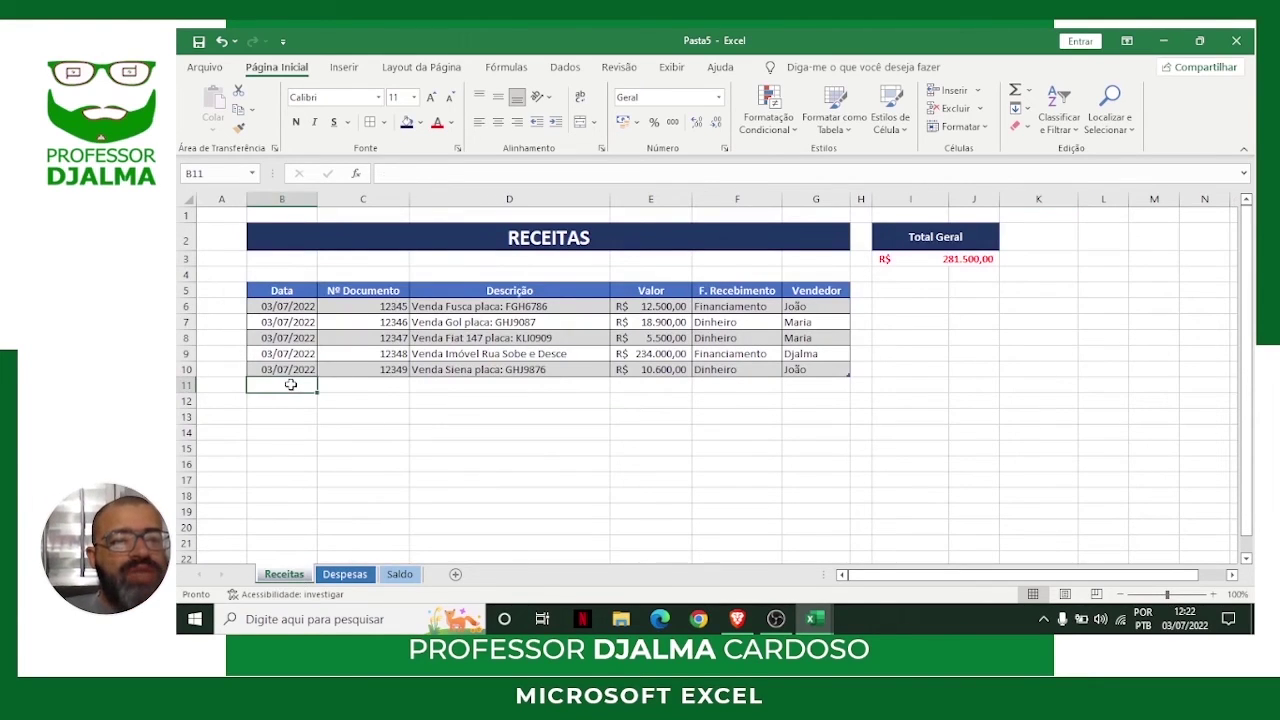
{"action": "type", "text": "03/07/"}
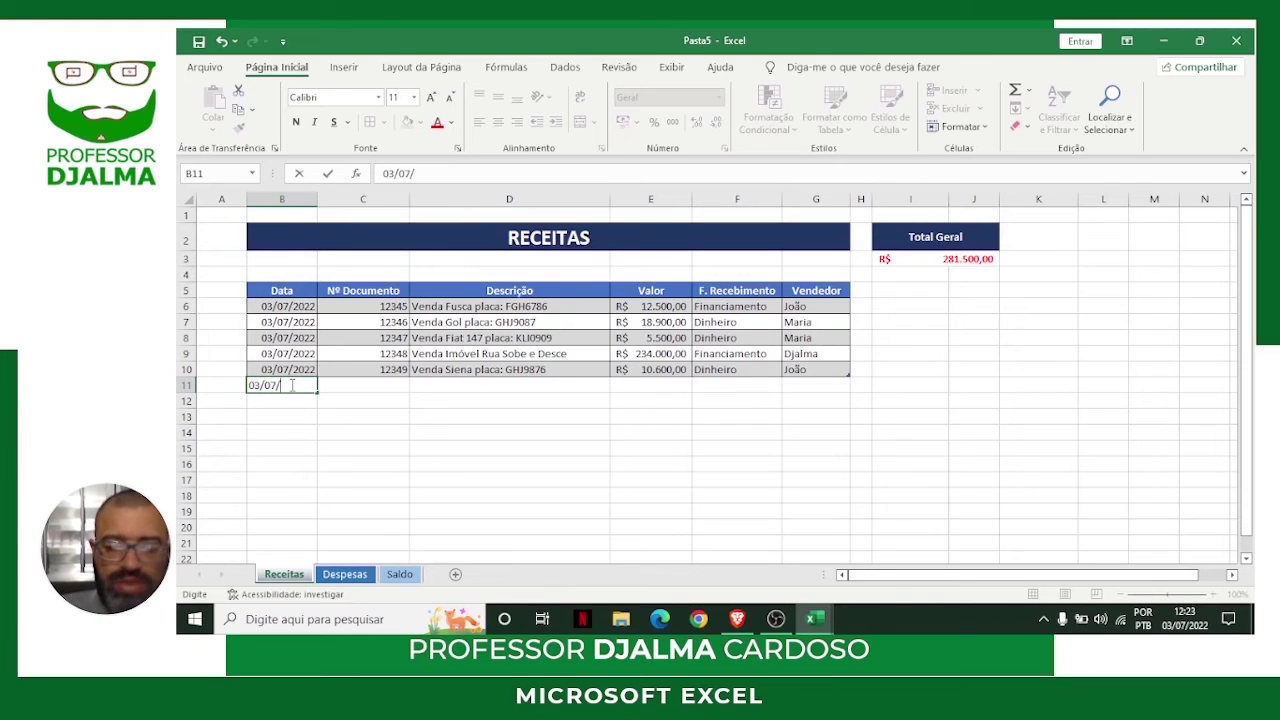
{"action": "type", "text": "2022"}
{"action": "key", "text": "Tab"}
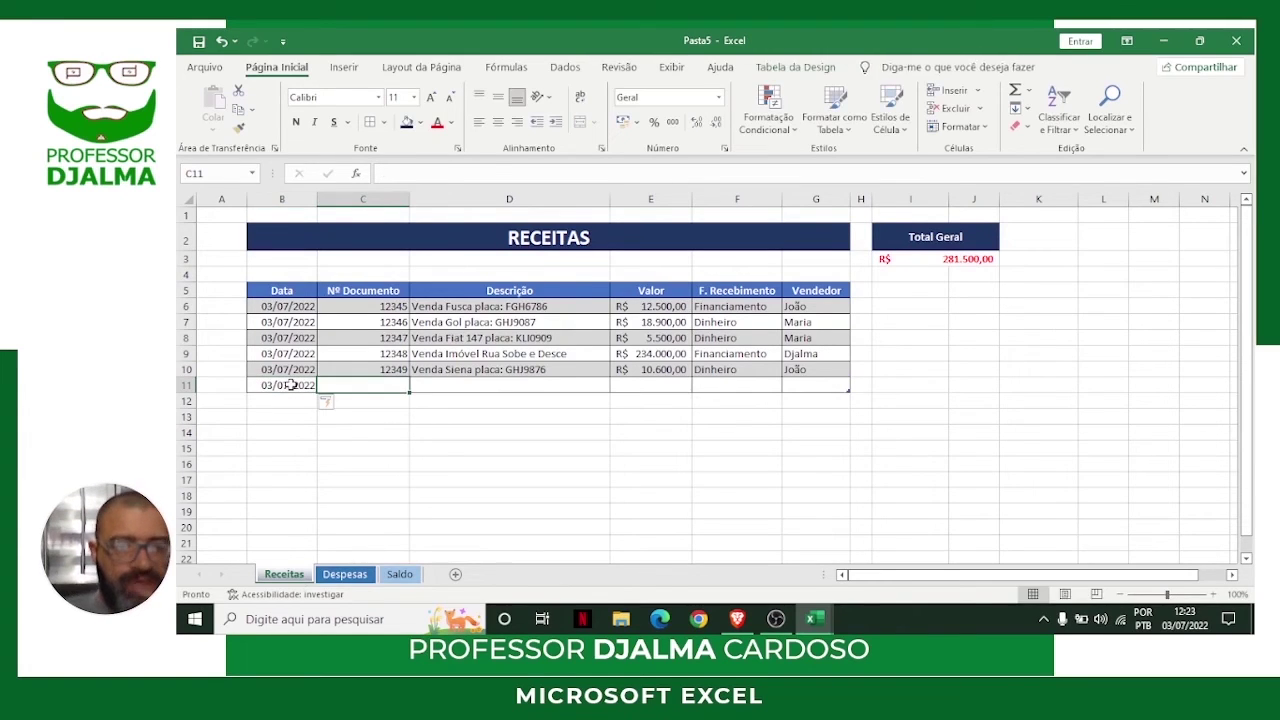
{"action": "type", "text": "1234"}
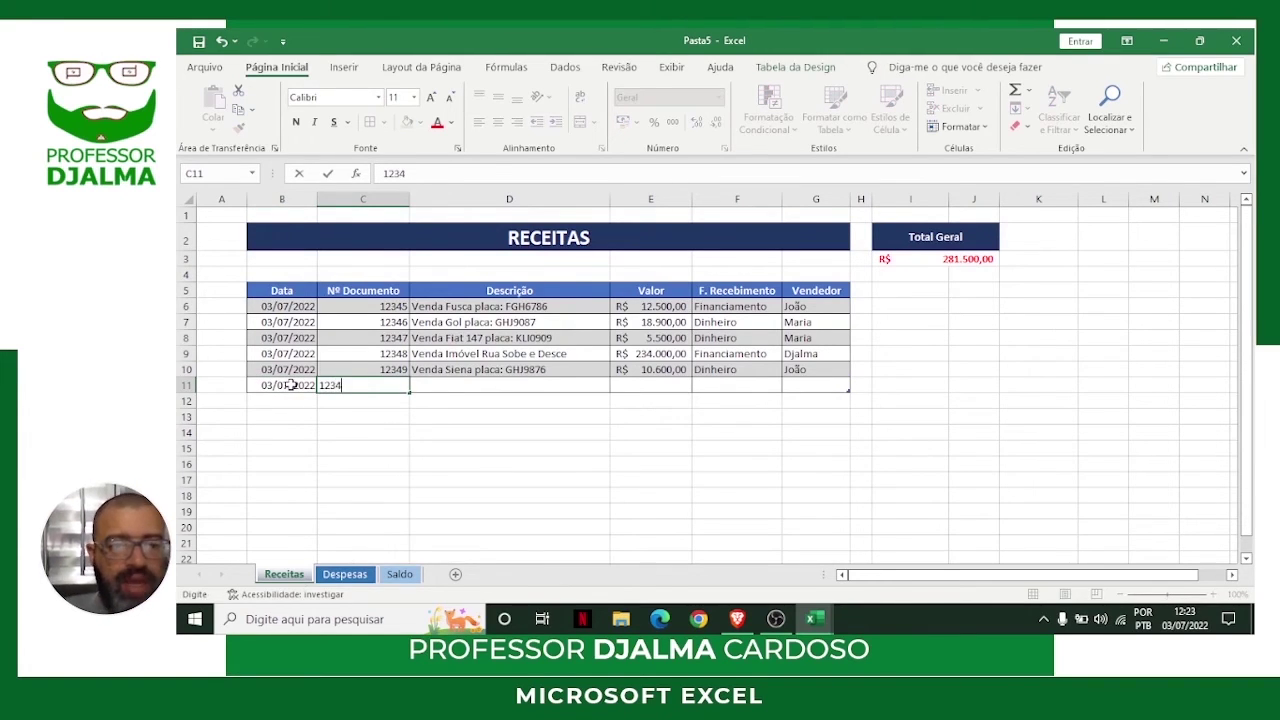
{"action": "type", "text": "50"}
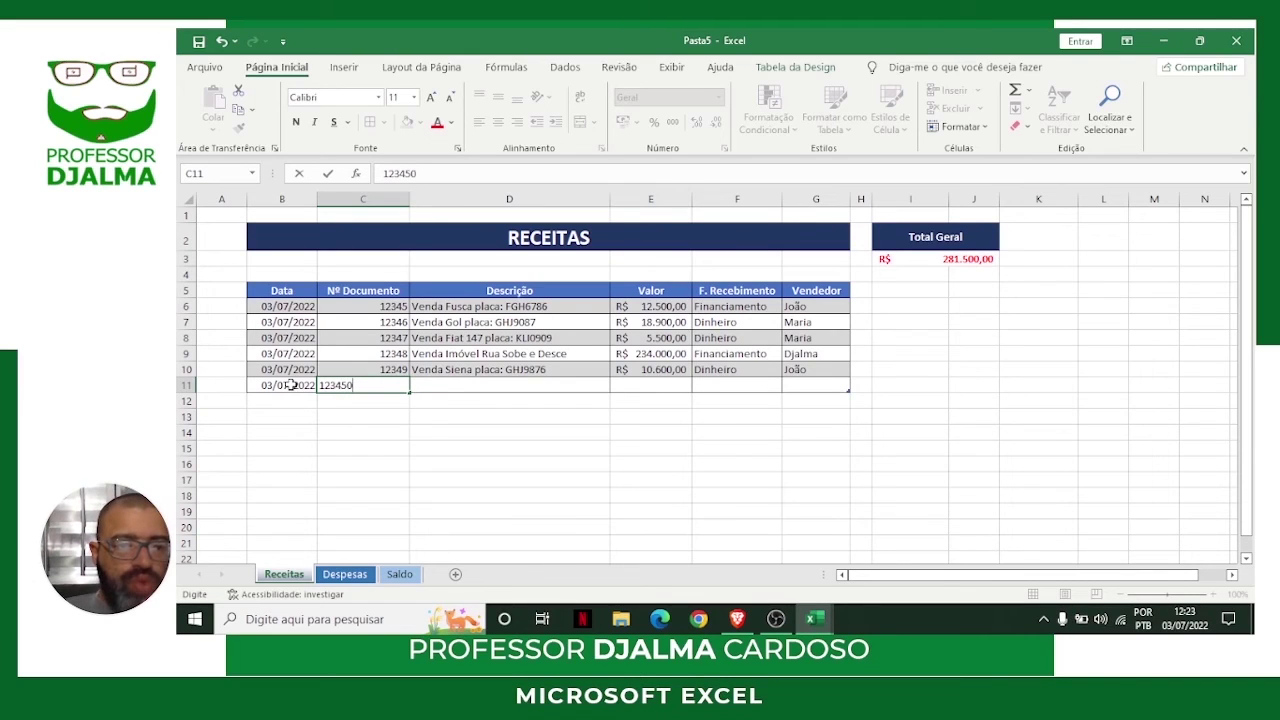
{"action": "key", "text": "Tab"}
{"action": "type", "text": "Venda"}
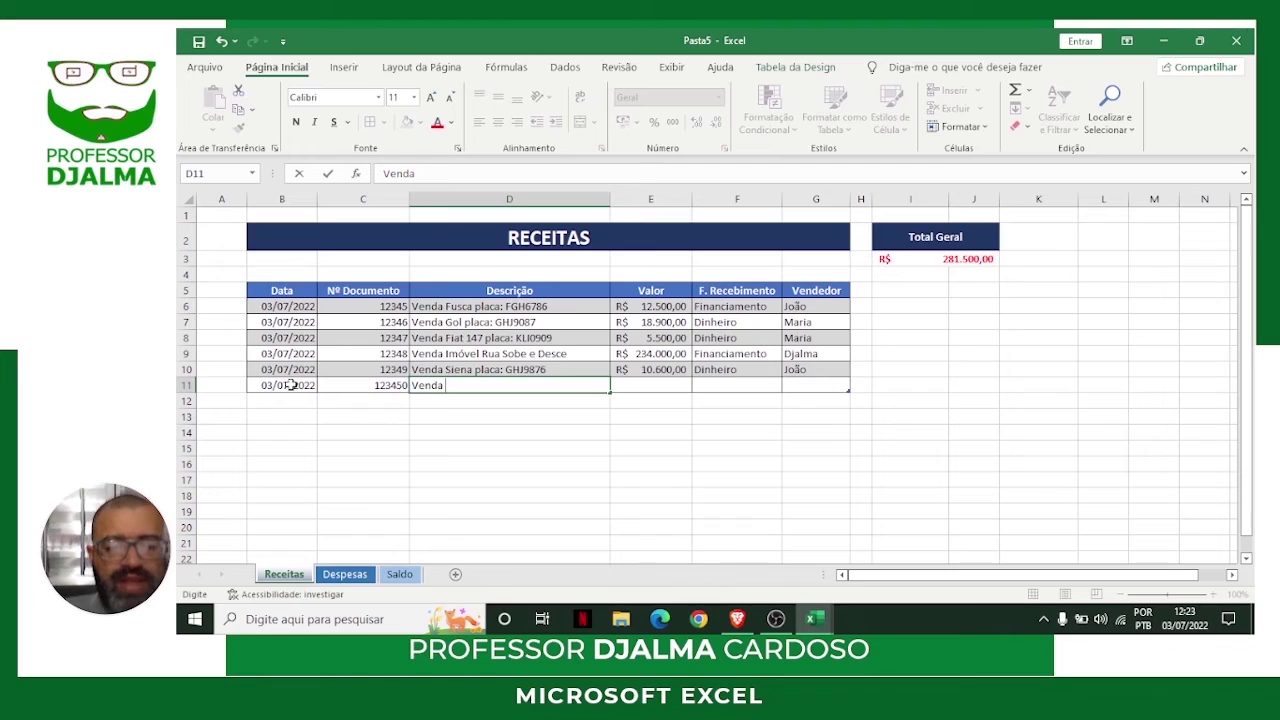
{"action": "type", "text": " C$"}
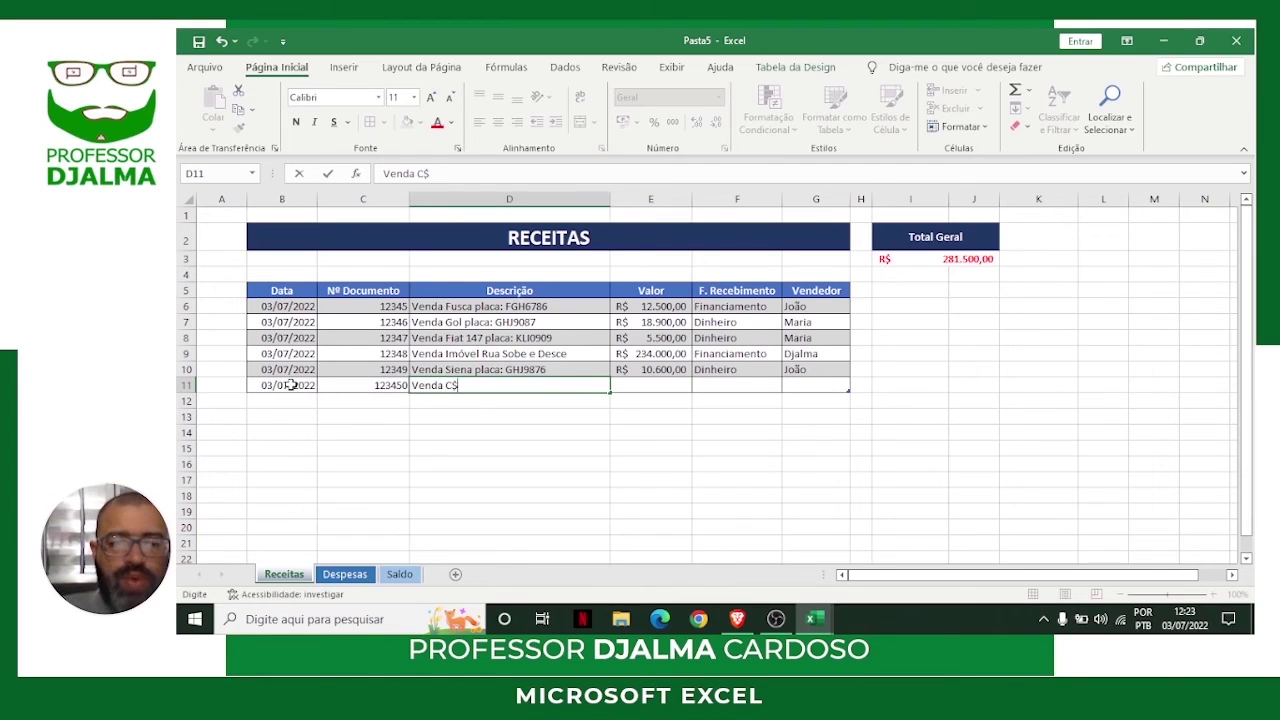
{"action": "key", "text": "BackSpace"}
{"action": "type", "text": "4 Pallas placa:"}
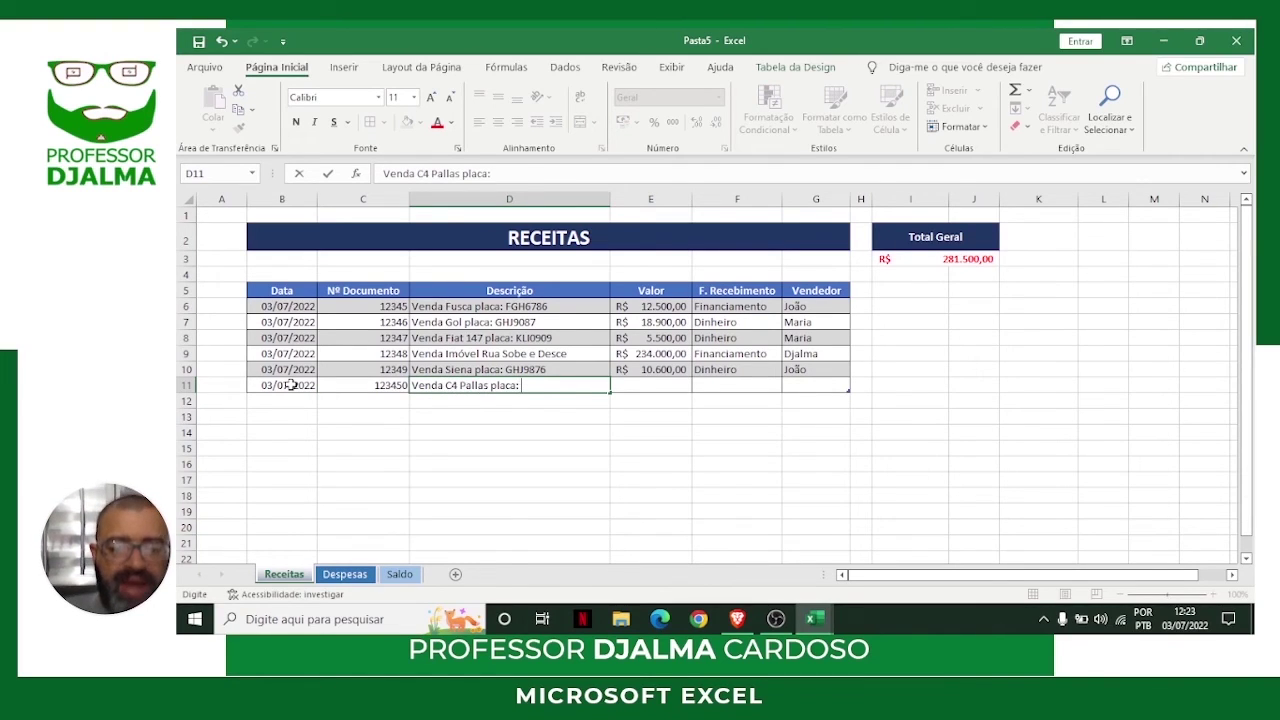
{"action": "type", "text": " GHB5654"}
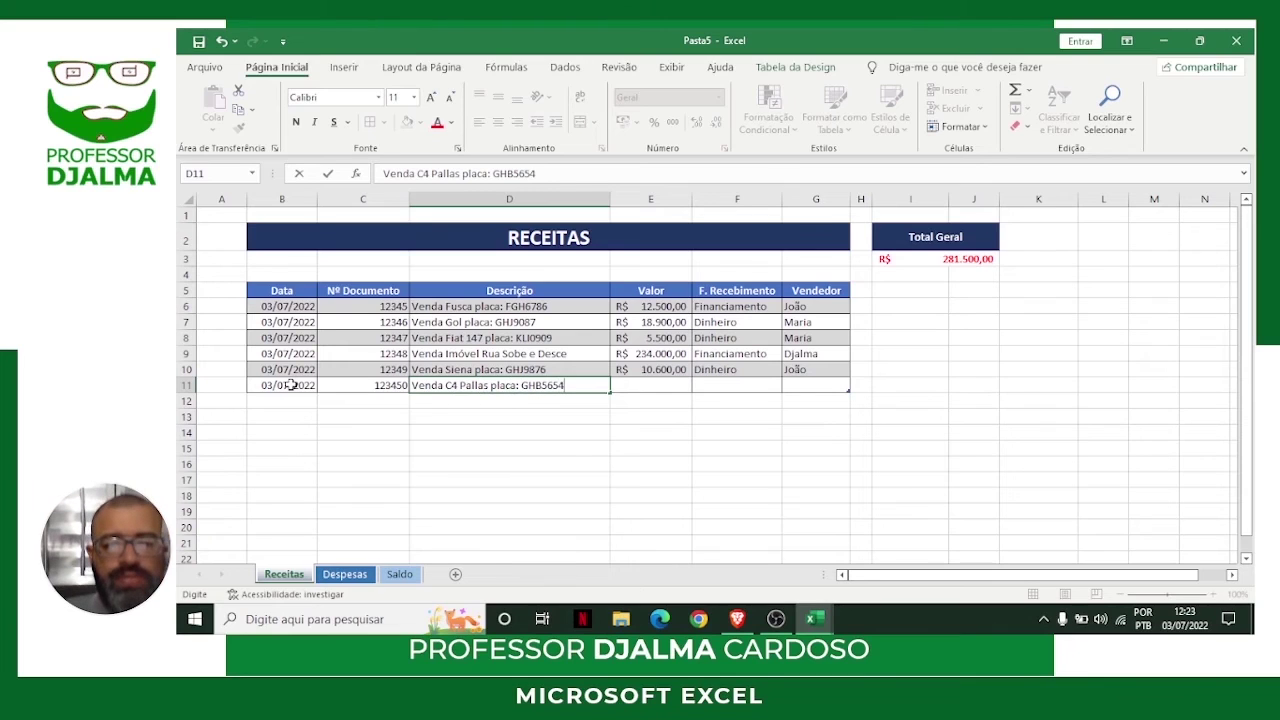
{"action": "key", "text": "Tab"}
Fill in row 11 of the Receitas table with Valor 22650 and F. Recebimento Financiamento.
{"action": "type", "text": "22"}
{"action": "type", "text": "650"}
{"action": "key", "text": "ctrl+Return"}
{"action": "key", "text": "Tab"}
{"action": "type", "text": "F"}
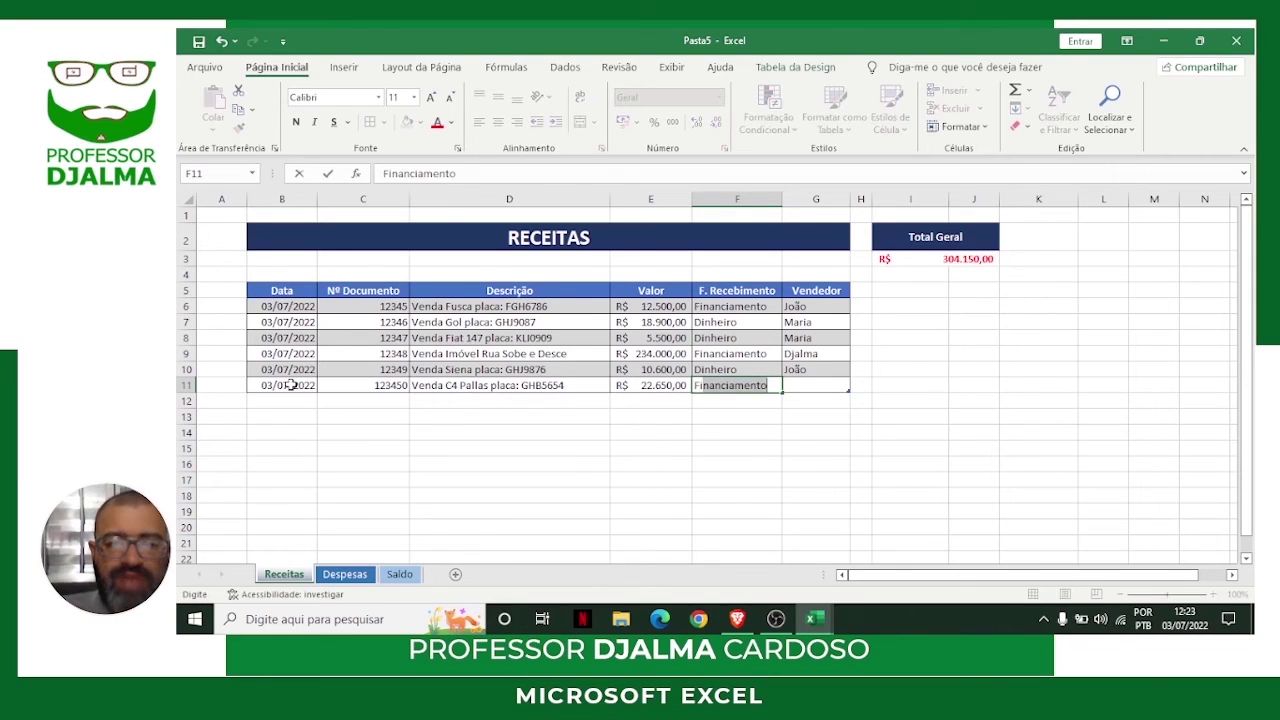
{"action": "key", "text": "Tab"}
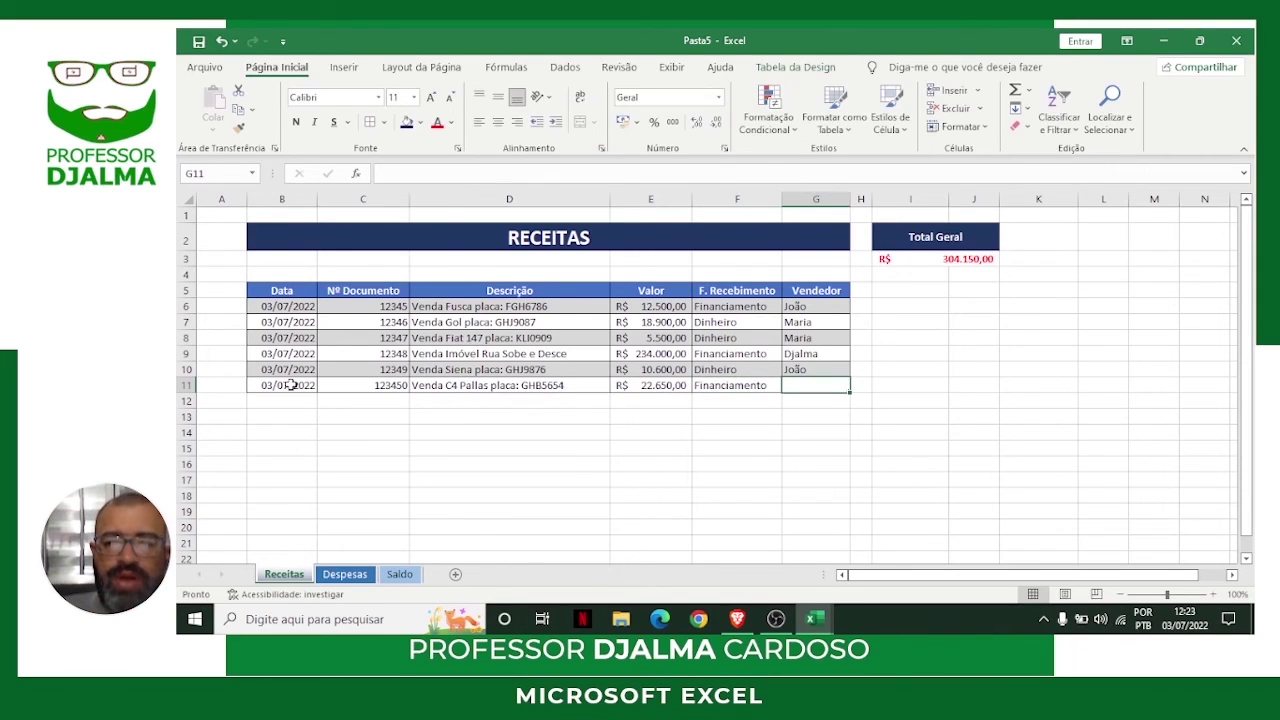
Fill in the seller's name in row 11 of the Receitas table and check the receipts total on the Receitas and Saldo sheets.
{"action": "type", "text": "Maria"}
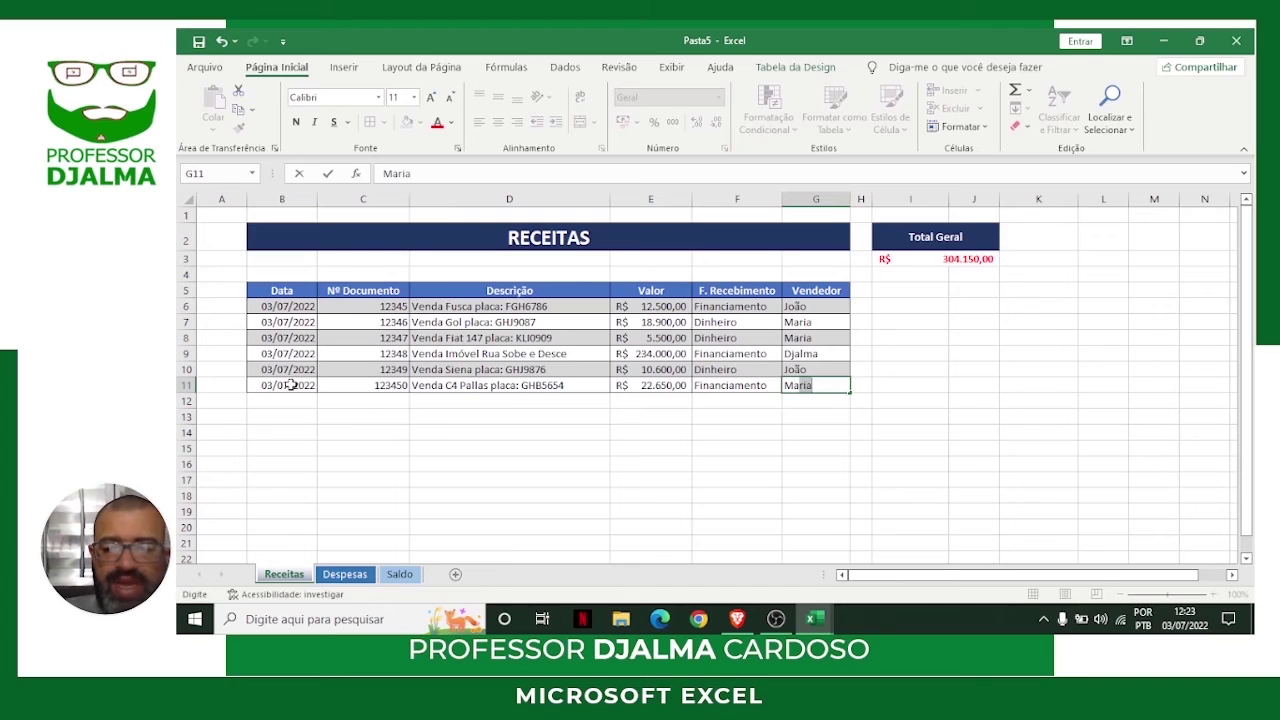
{"action": "key", "text": "Return"}
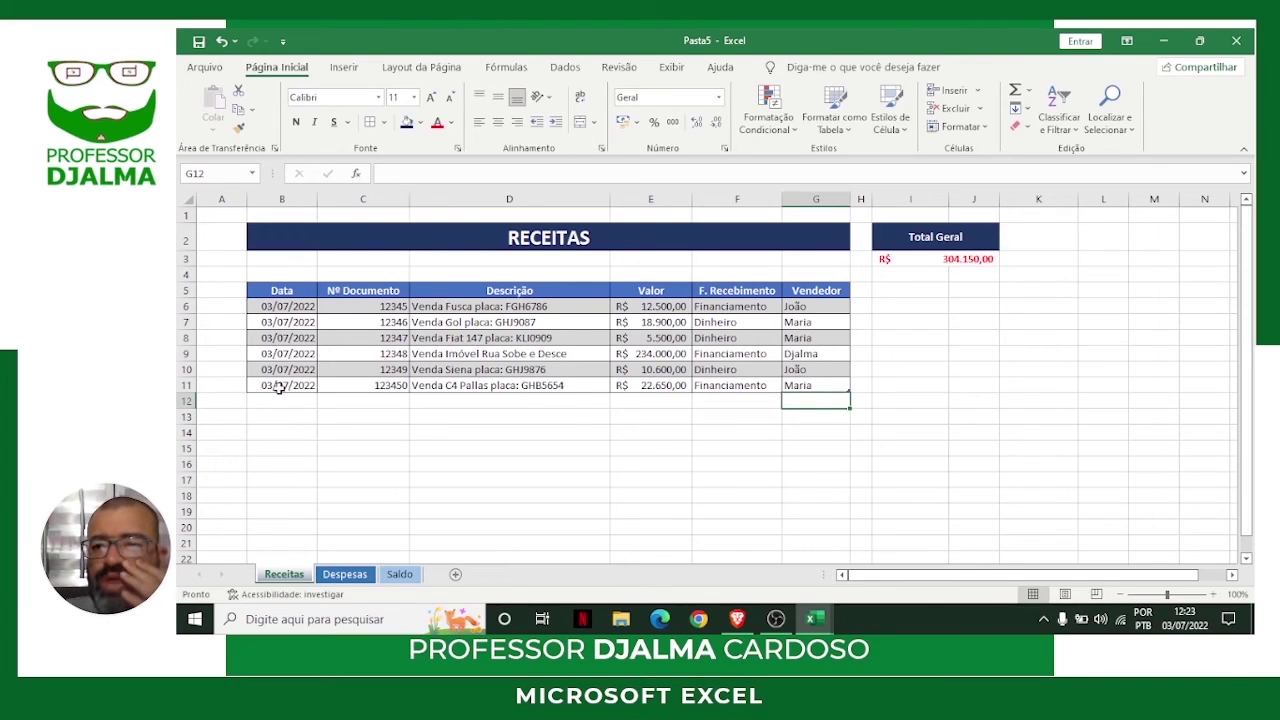
{"action": "left_click", "coordinate": [919, 258]}
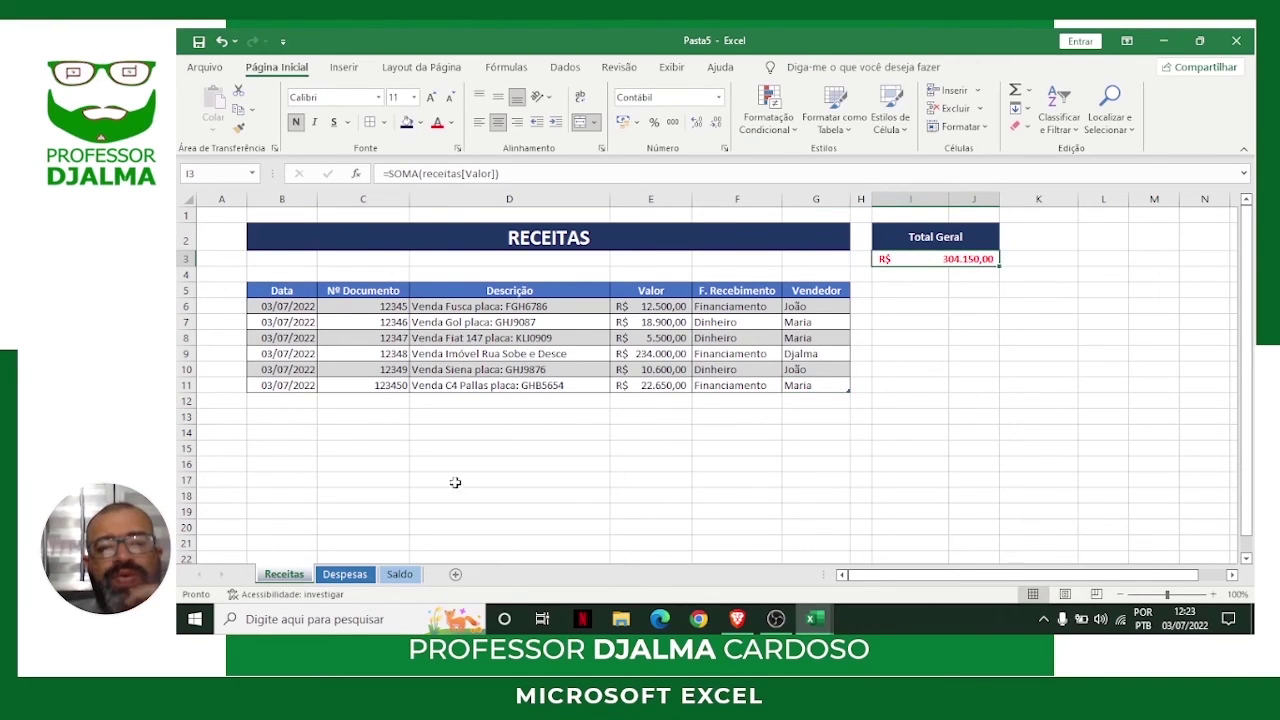
{"action": "left_click", "coordinate": [399, 574]}
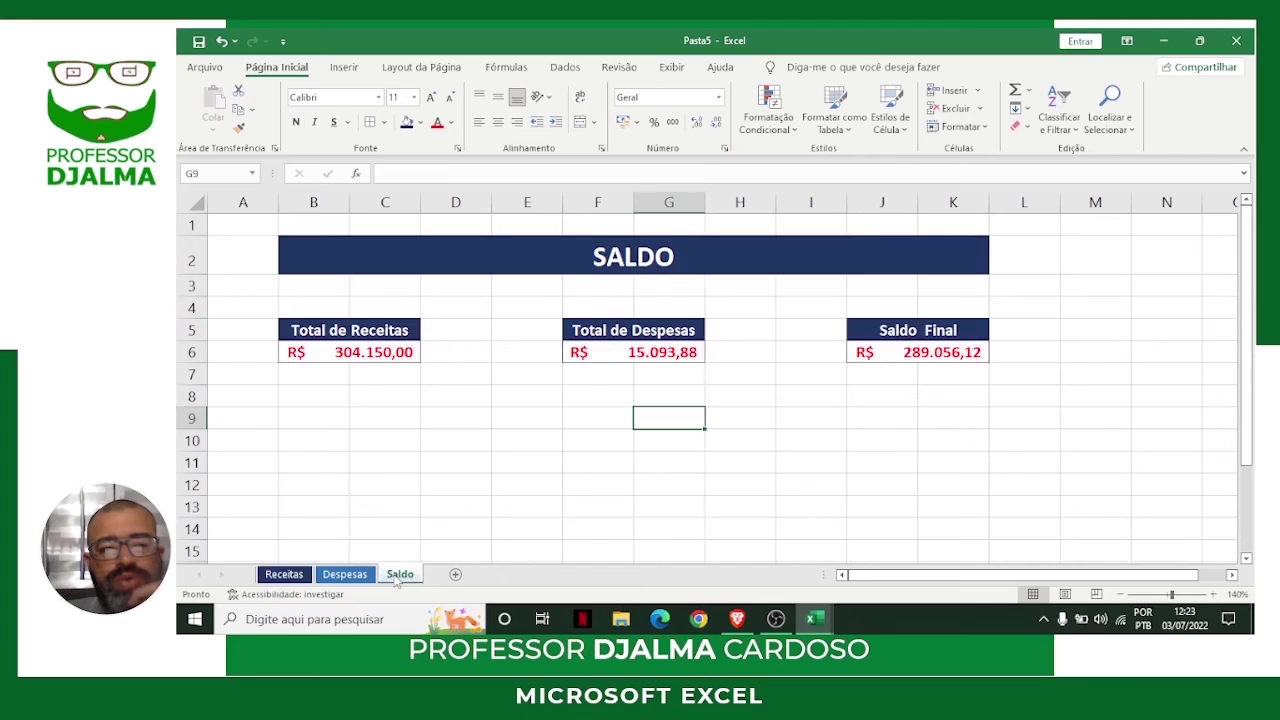
{"action": "left_click", "coordinate": [357, 352]}
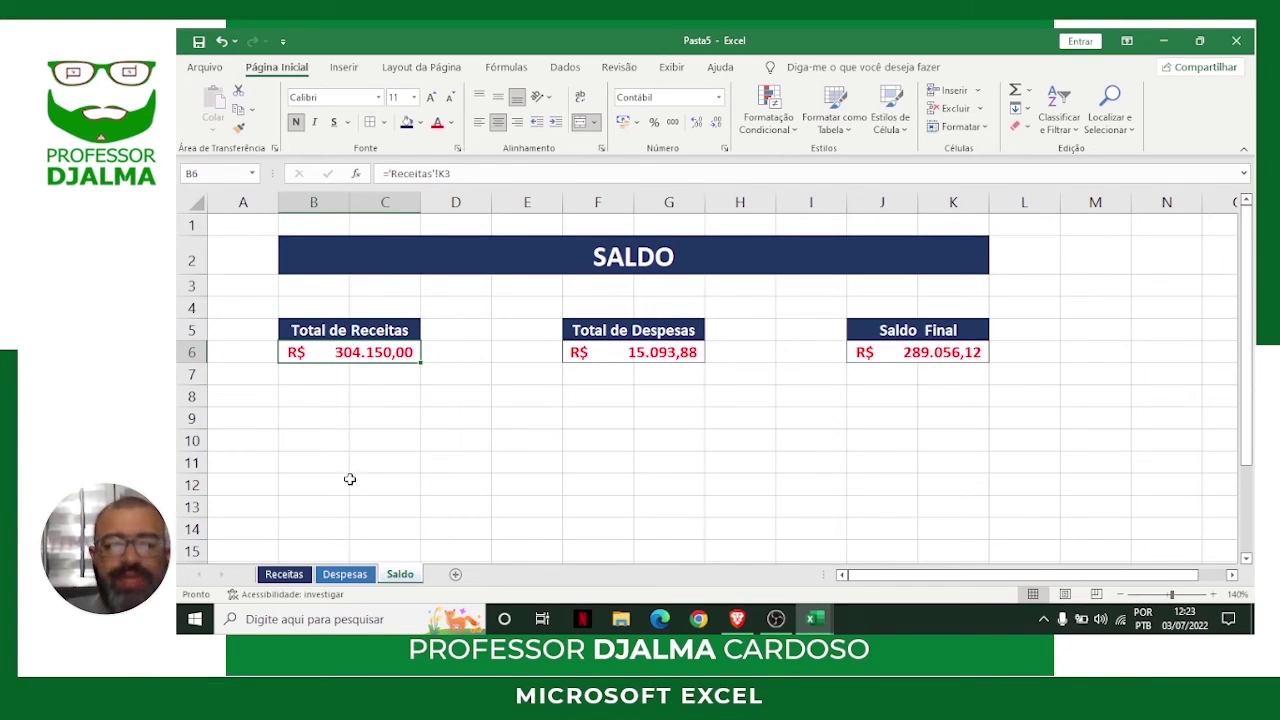
Start a new record in row 11 of the Despesas sheet with Data 03/07/2022.
{"action": "left_click", "coordinate": [345, 574]}
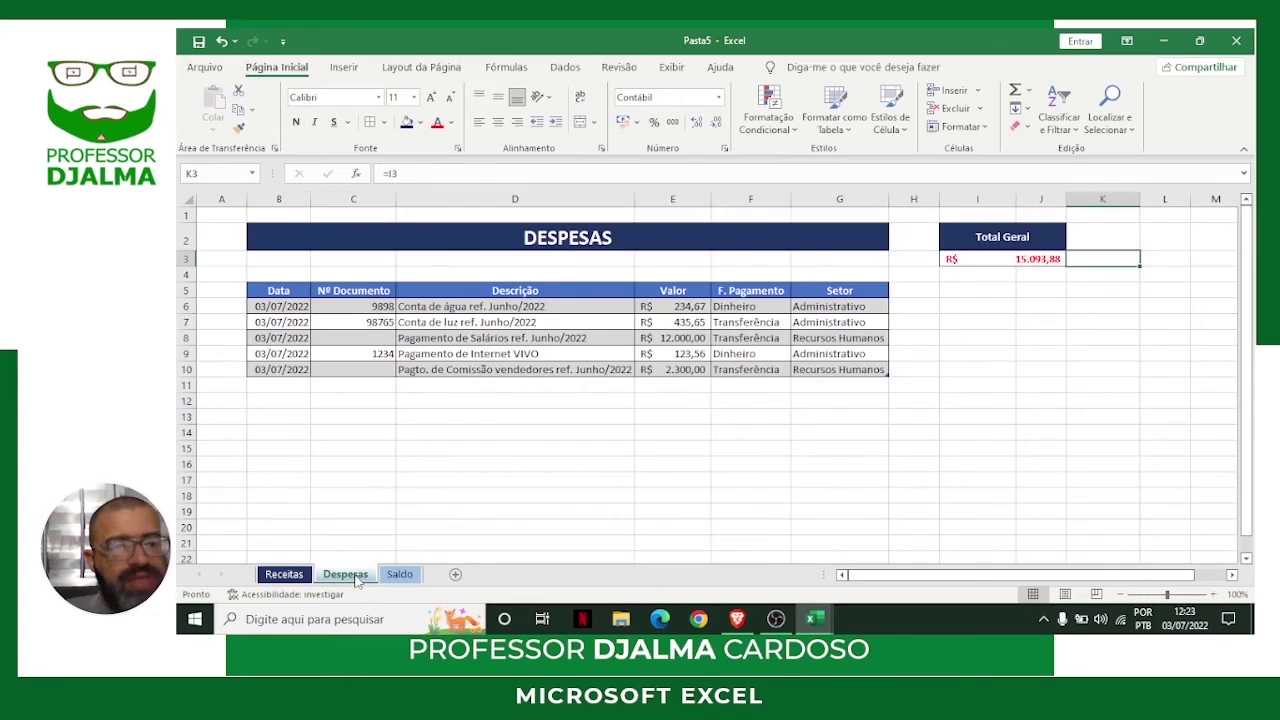
{"action": "left_click", "coordinate": [285, 386]}
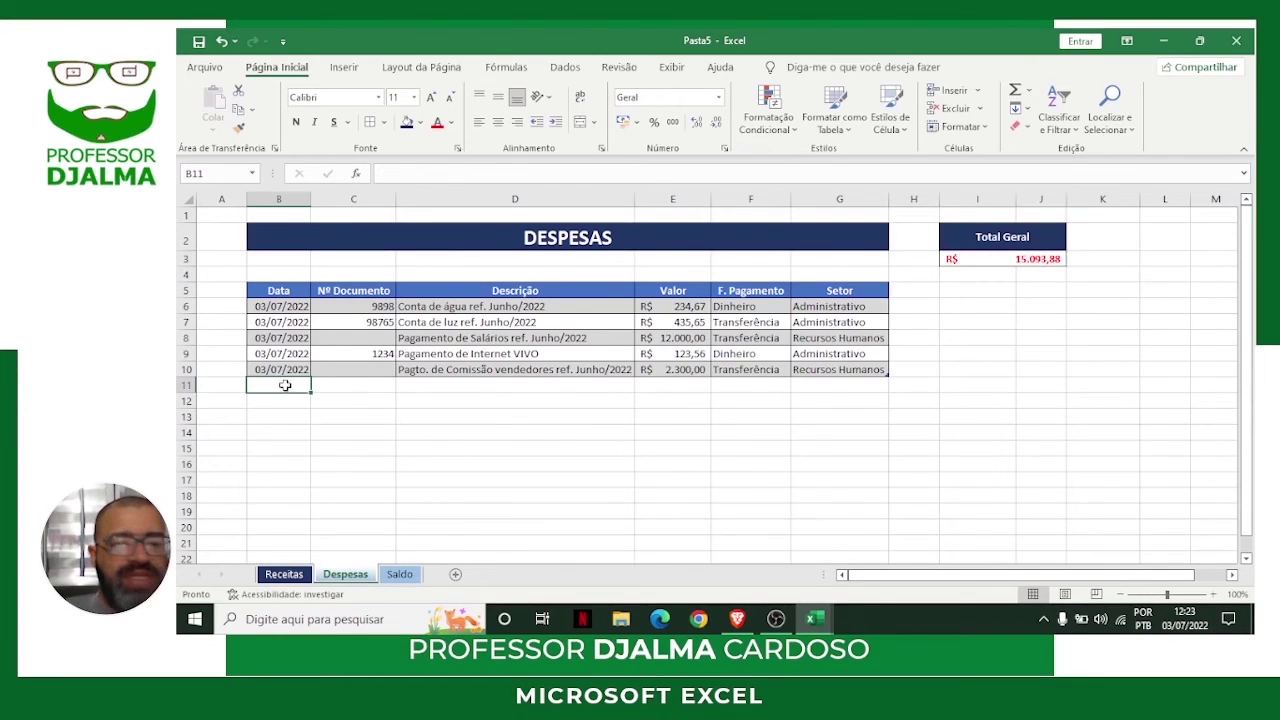
{"action": "type", "text": "03/"}
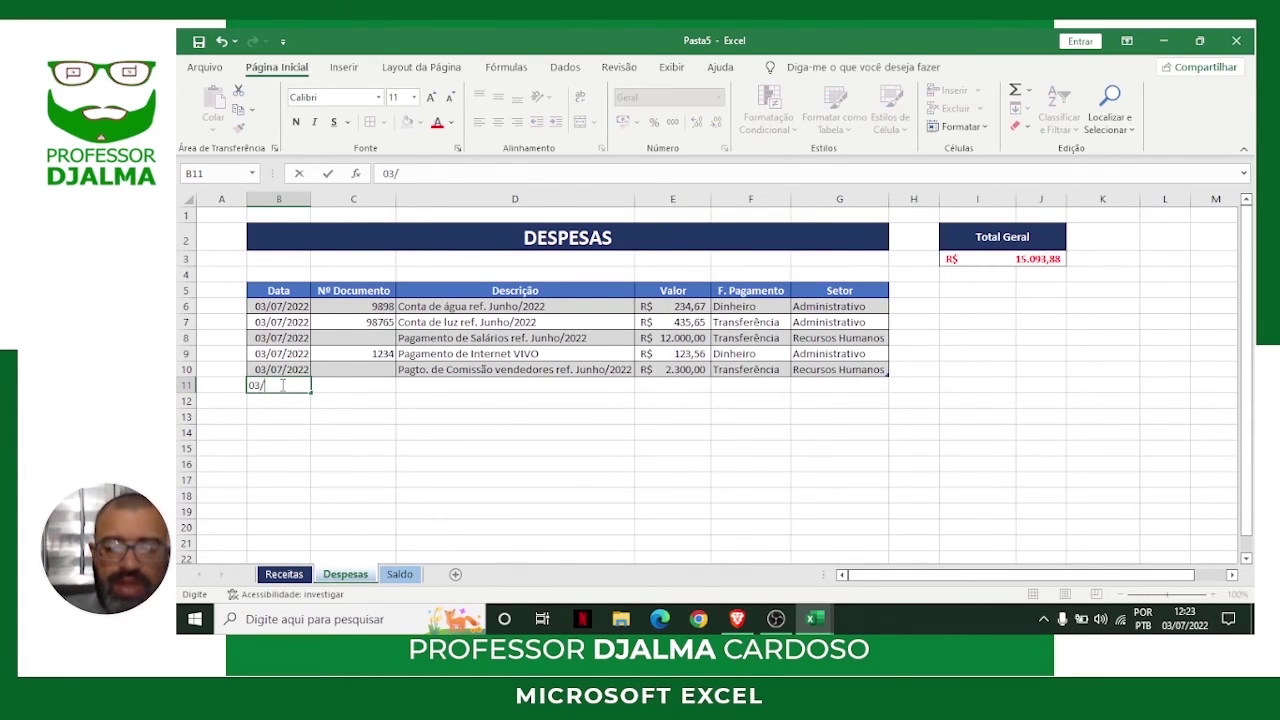
{"action": "type", "text": "07/2022"}
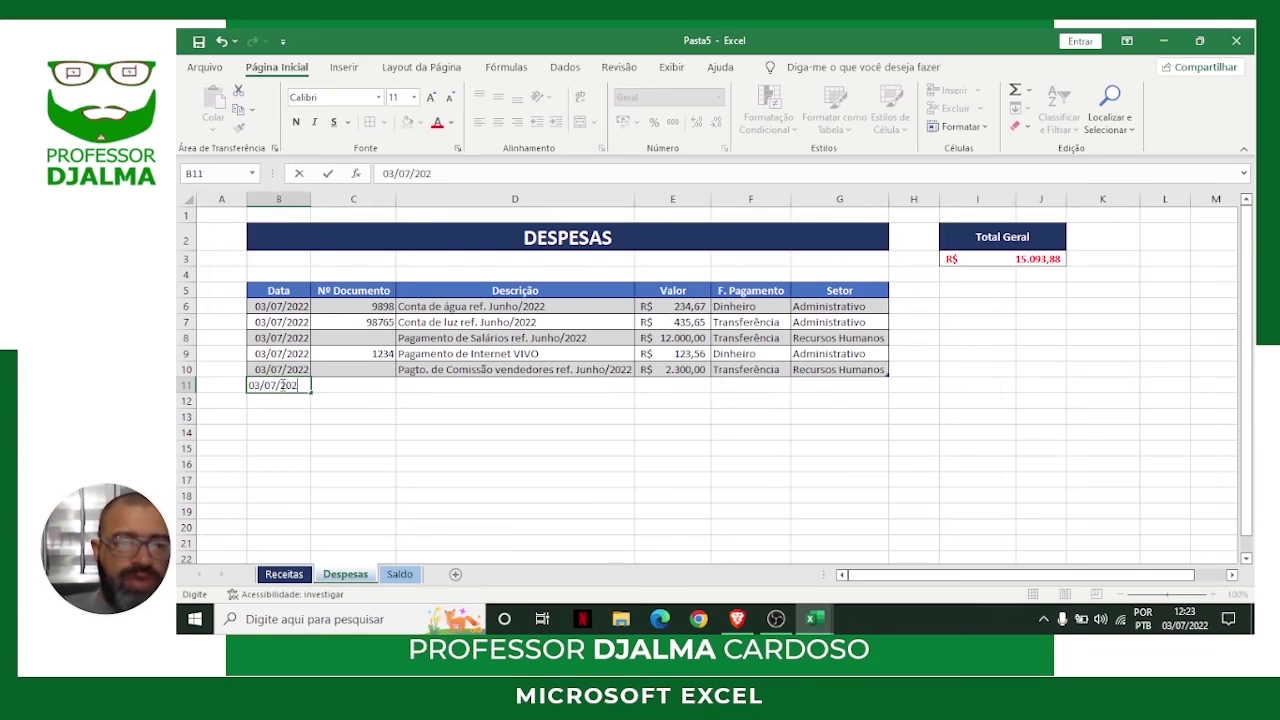
{"action": "key", "text": "Return"}
{"action": "key", "text": "Delete"}
{"action": "type", "text": "123456"}
{"action": "key", "text": "BackSpace"}
{"action": "key", "text": "BackSpace"}
{"action": "key", "text": "BackSpace"}
{"action": "key", "text": "BackSpace"}
{"action": "type", "text": "03"}
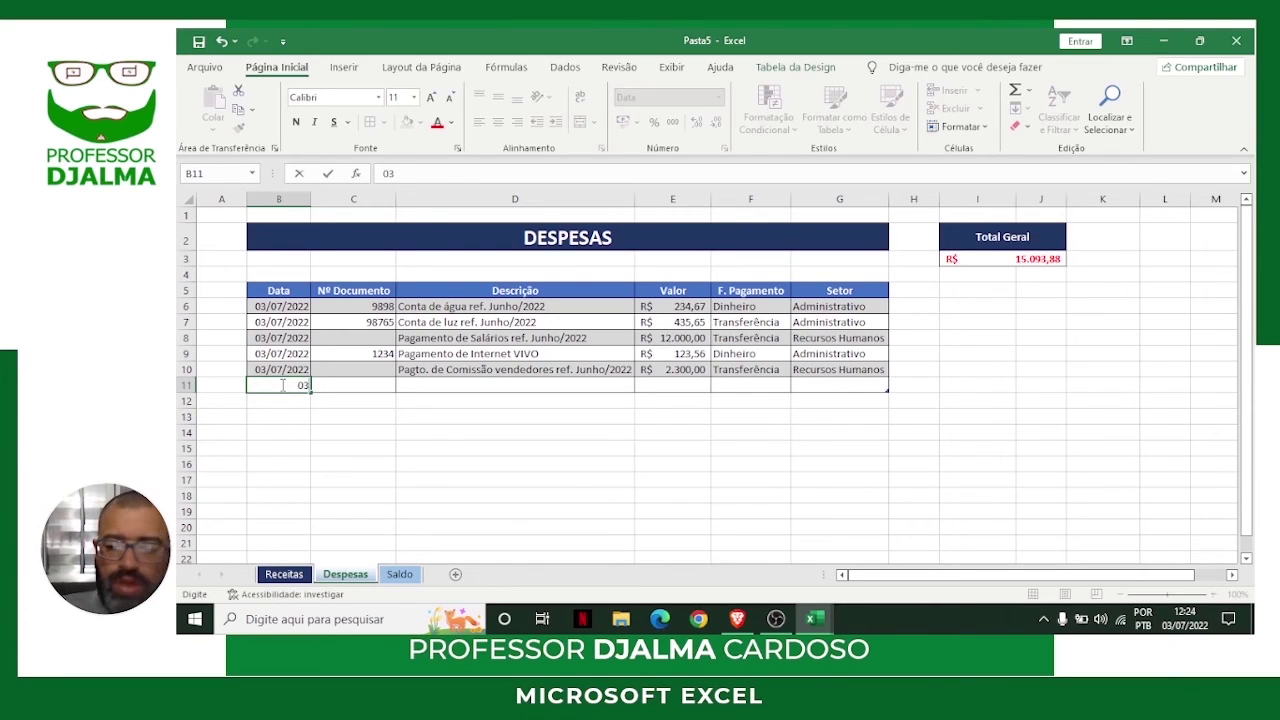
{"action": "type", "text": "/07/2022"}
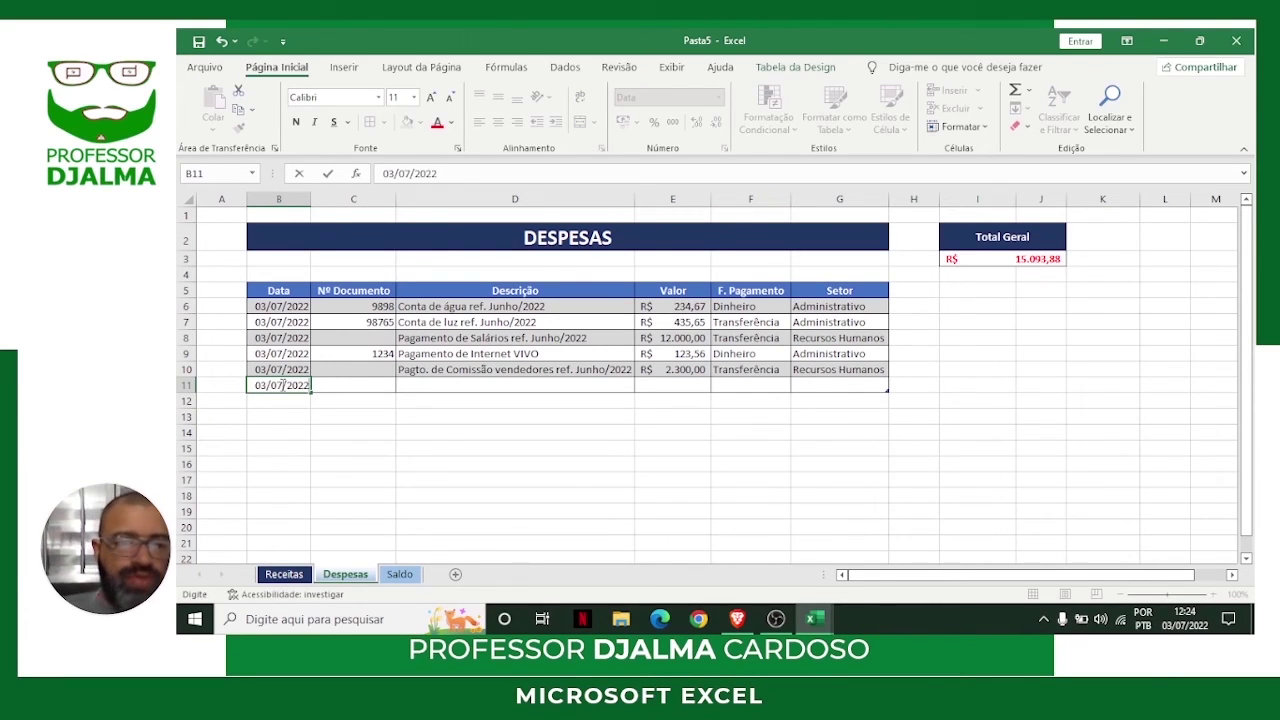
Enter Nº Documento 1234456 and the Descrição "Pagto. Processo Judicial func." followed by the employee's name in row 11 of the Despesas table.
{"action": "key", "text": "Tab"}
{"action": "type", "text": "1234456"}
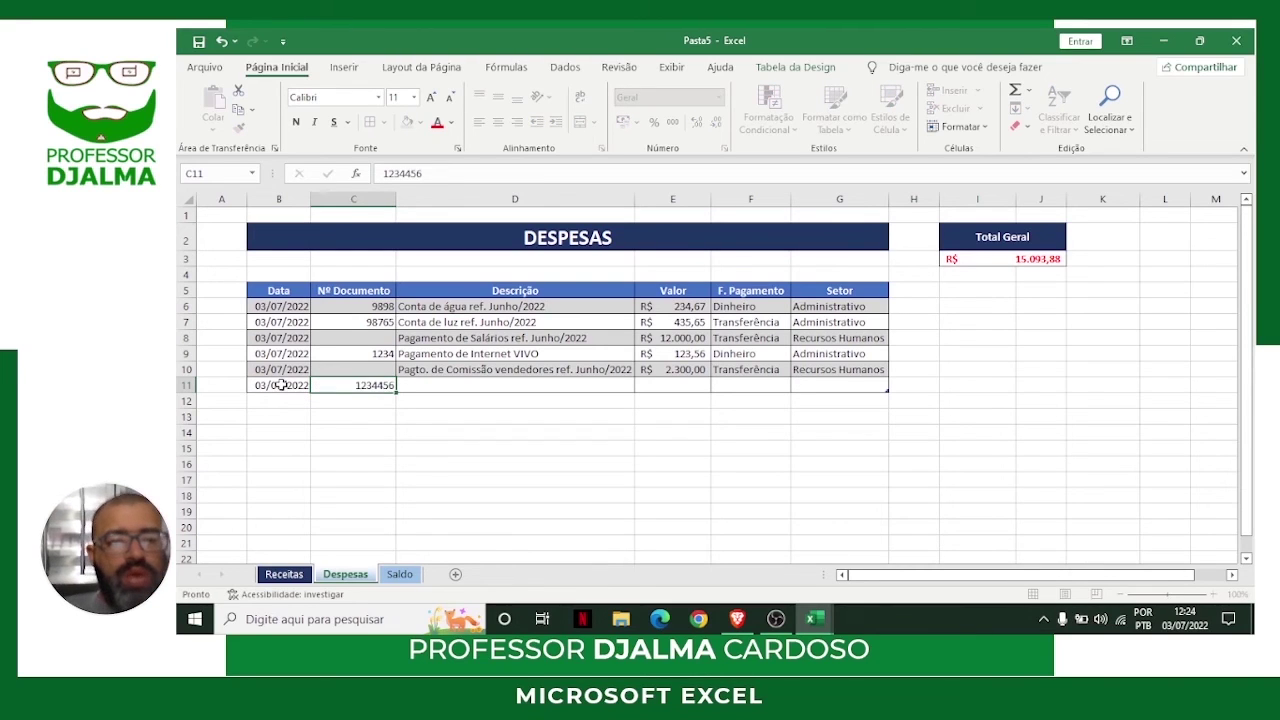
{"action": "key", "text": "Tab"}
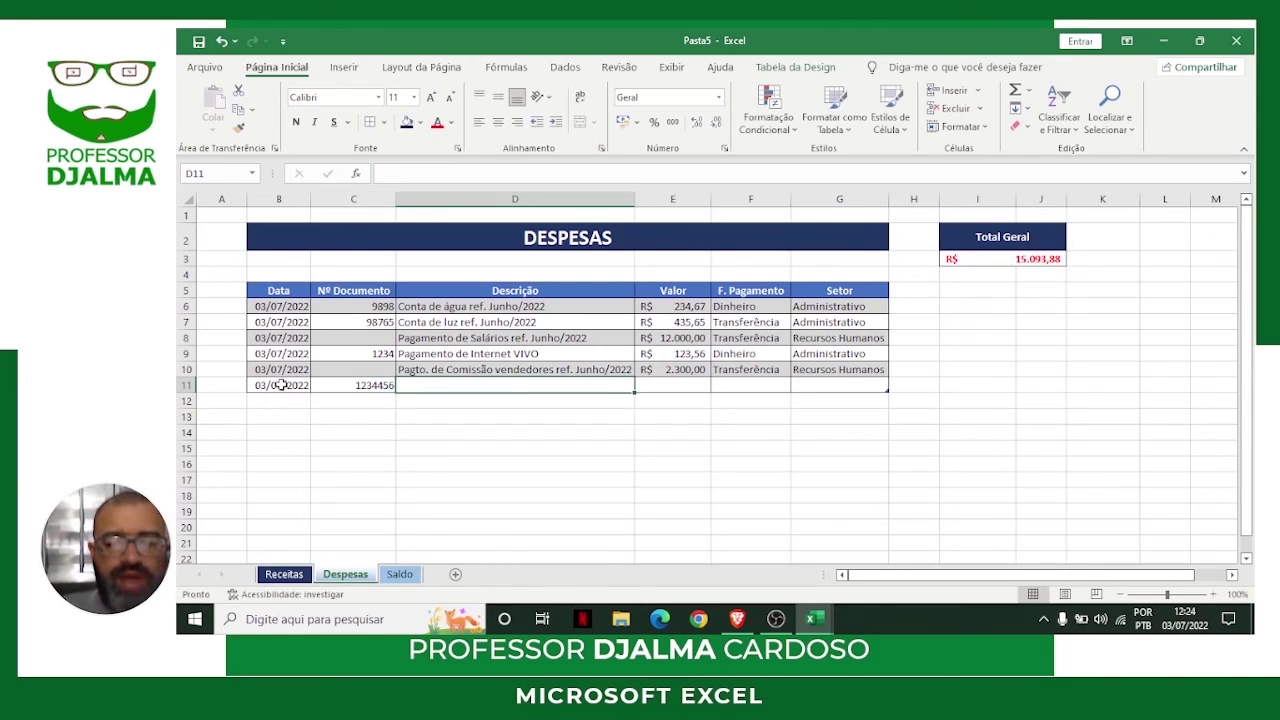
{"action": "type", "text": "Pagto. "}
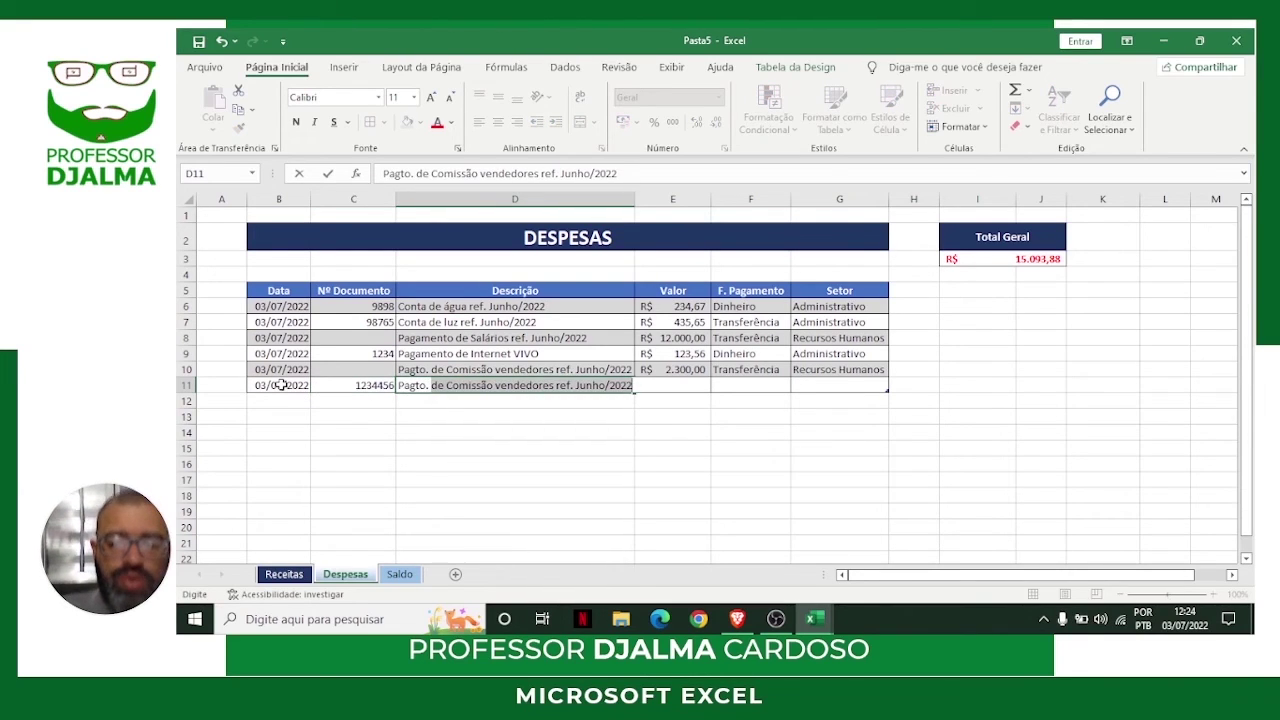
{"action": "type", "text": "Processo J"}
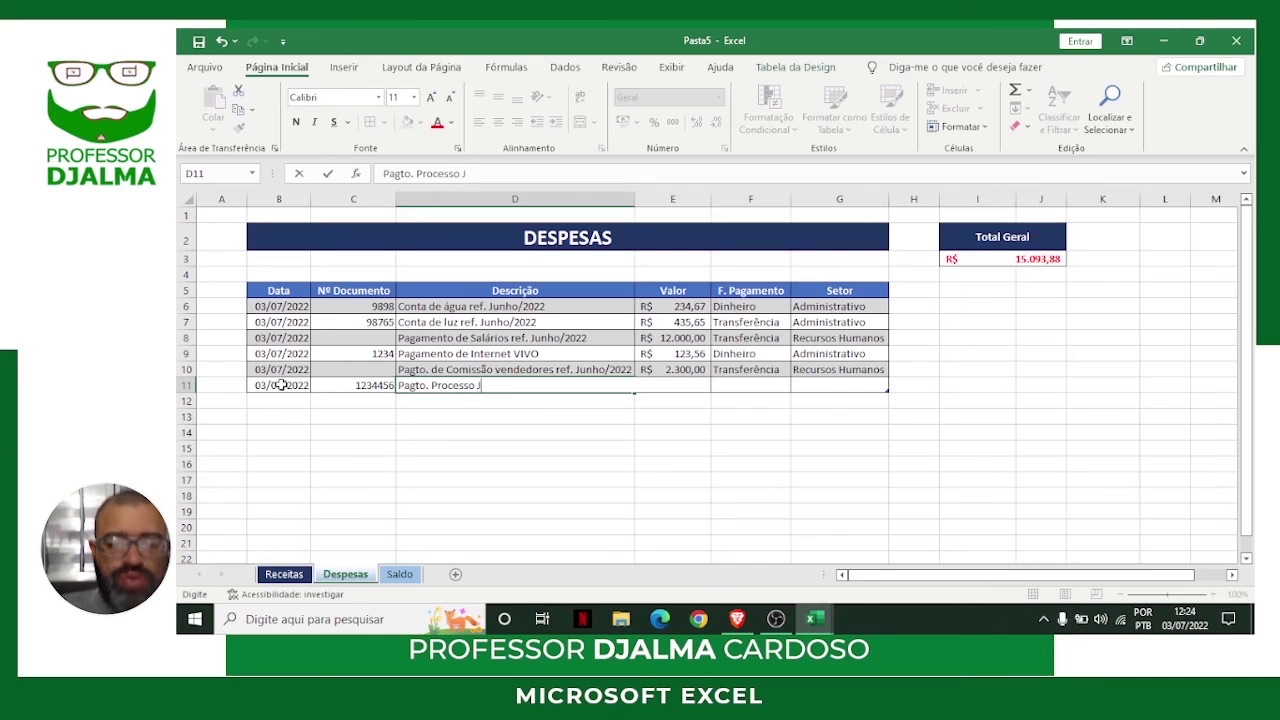
{"action": "type", "text": "udicial func. Adamasta"}
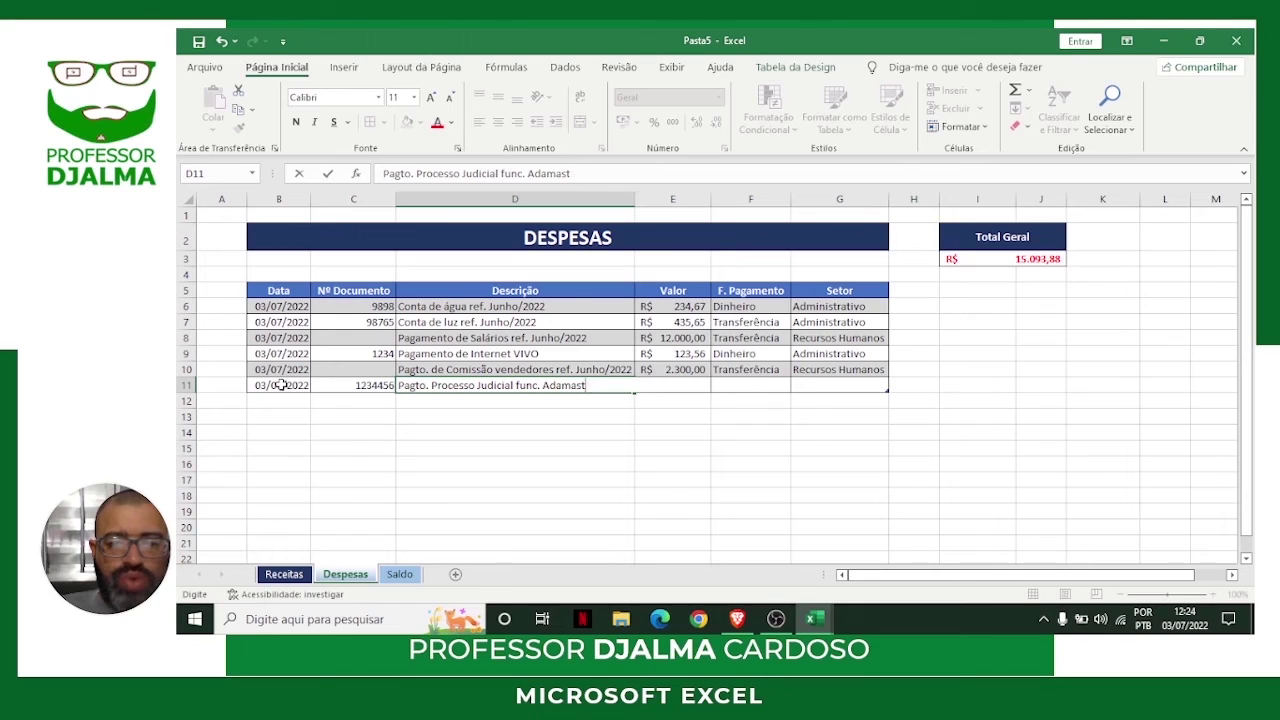
{"action": "type", "text": "r"}
{"action": "key", "text": "Tab"}
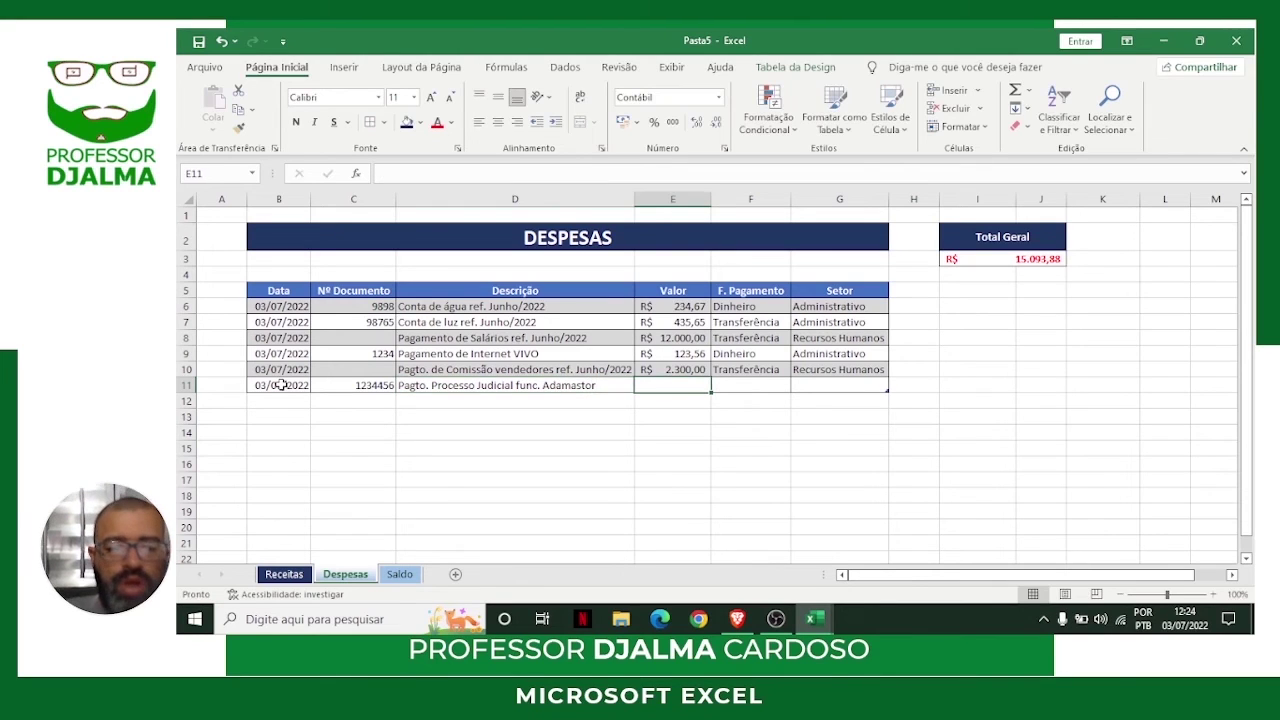
Complete row 11 of the Despesas table with Valor 12300, F. Pagamento Transferência and Setor Recursos Humanos.
{"action": "type", "text": "12300"}
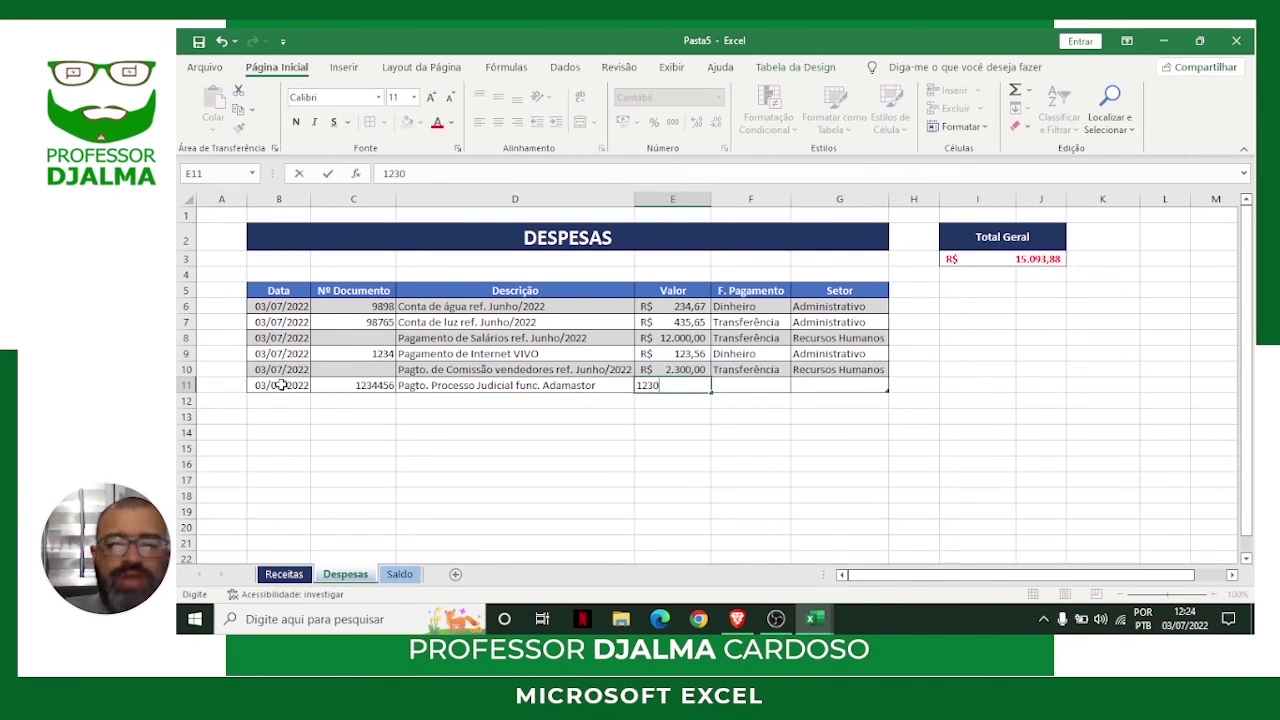
{"action": "key", "text": "Tab"}
{"action": "type", "text": "Transferência"}
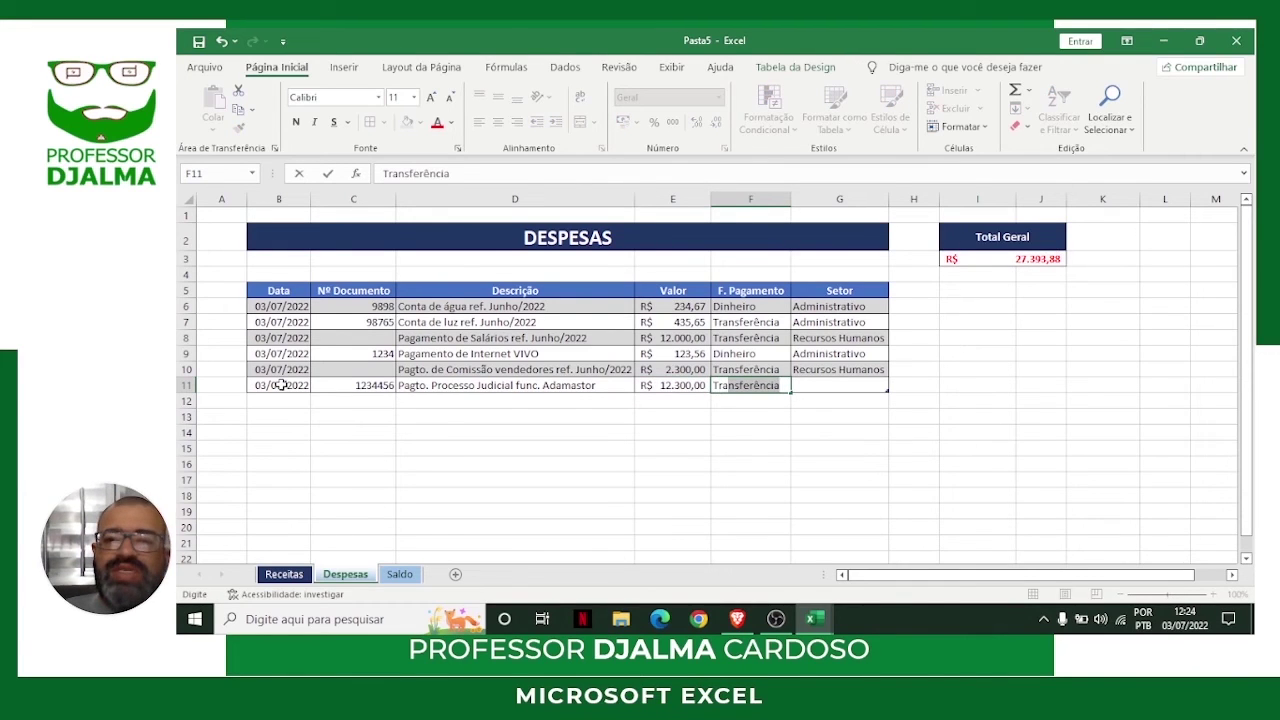
{"action": "key", "text": "Tab"}
{"action": "type", "text": "Recursos Humanos"}
{"action": "key", "text": "Tab"}
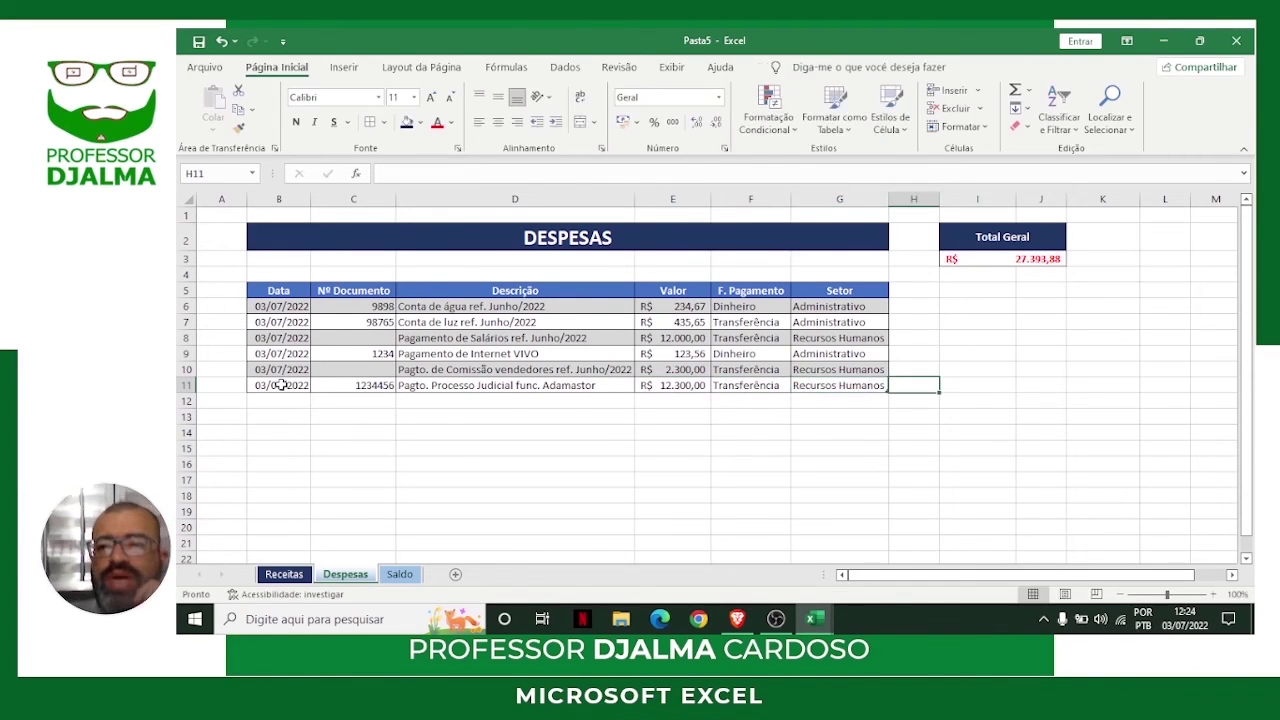
Check the Total Geral on the Despesas sheet and the Total de Despesas and Saldo Final on the Saldo sheet.
{"action": "left_click", "coordinate": [1025, 259]}
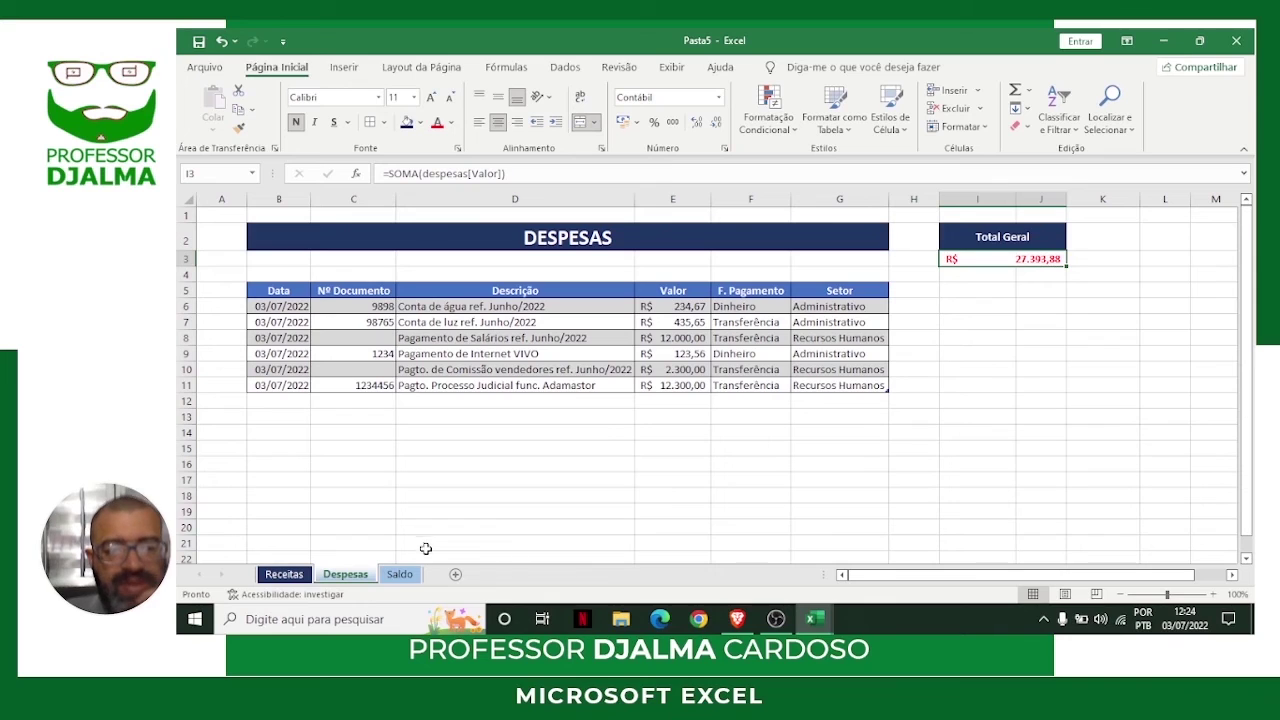
{"action": "left_click", "coordinate": [401, 574]}
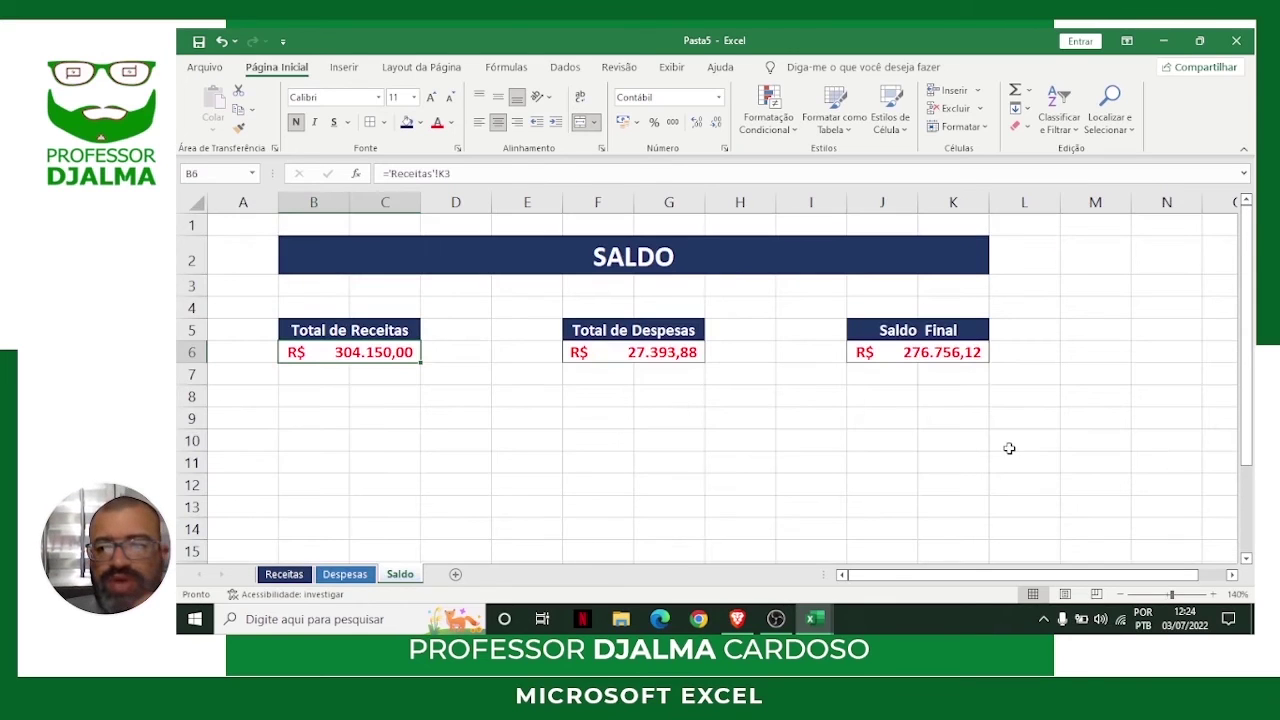
{"action": "left_click", "coordinate": [643, 355]}
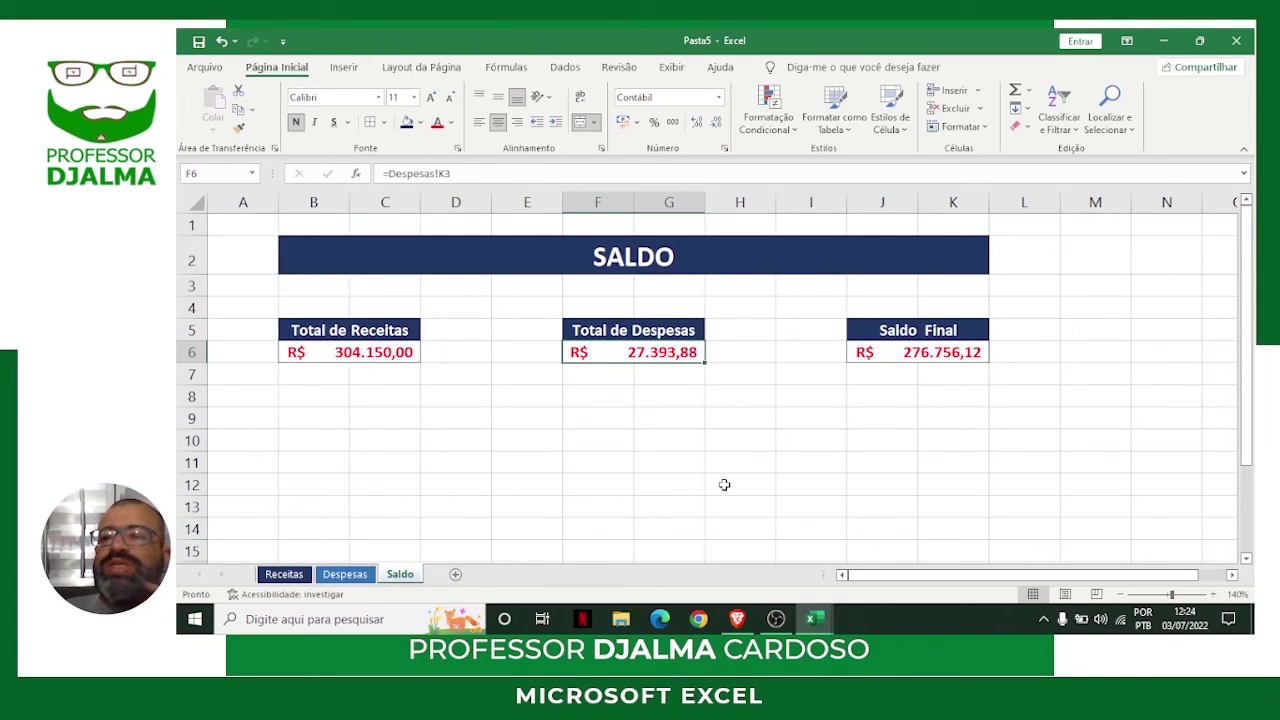
{"action": "left_click", "coordinate": [910, 355]}
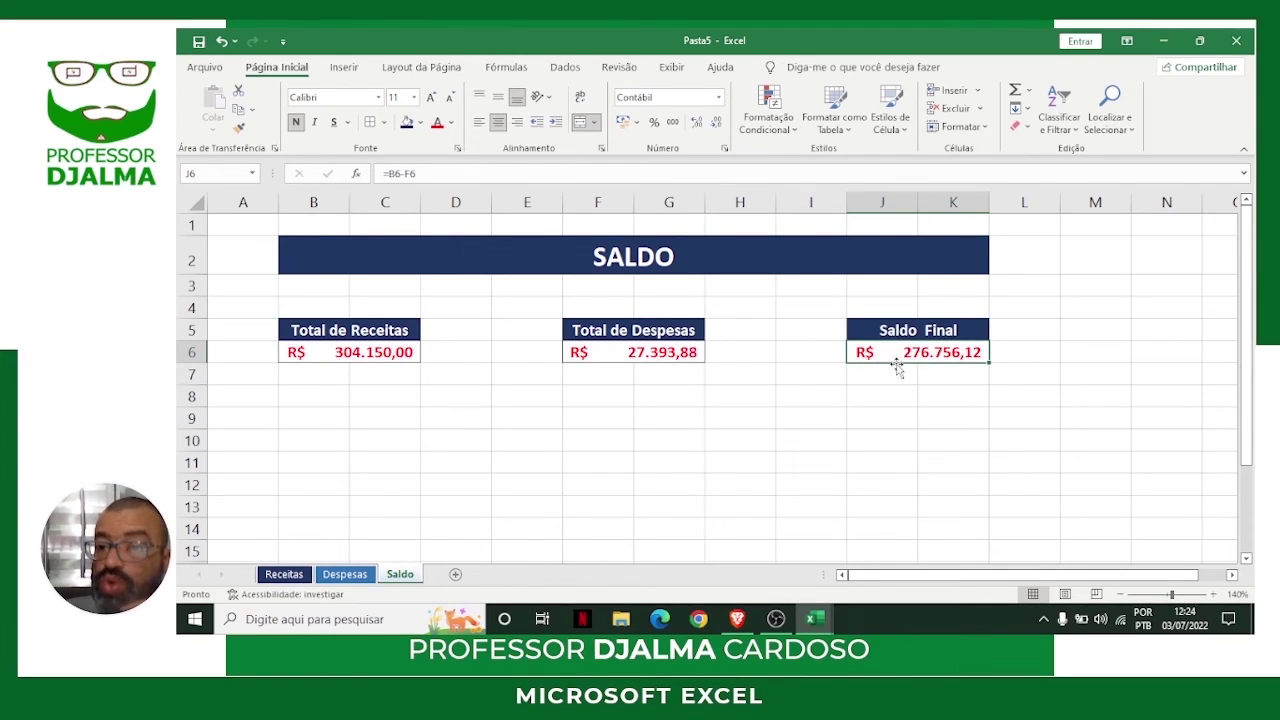
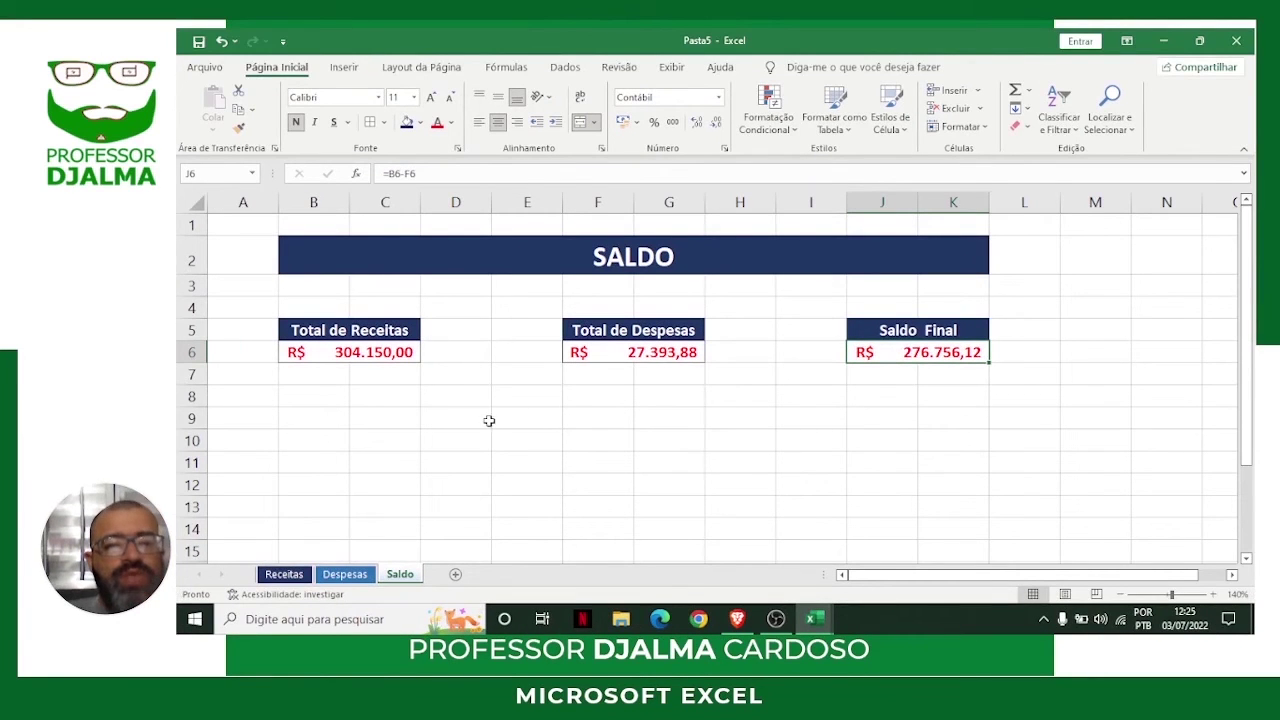
Enter the label "Situação da Empresa" in cell D9 of the Saldo sheet.
{"action": "left_click", "coordinate": [476, 420]}
{"action": "type", "text": "S"}
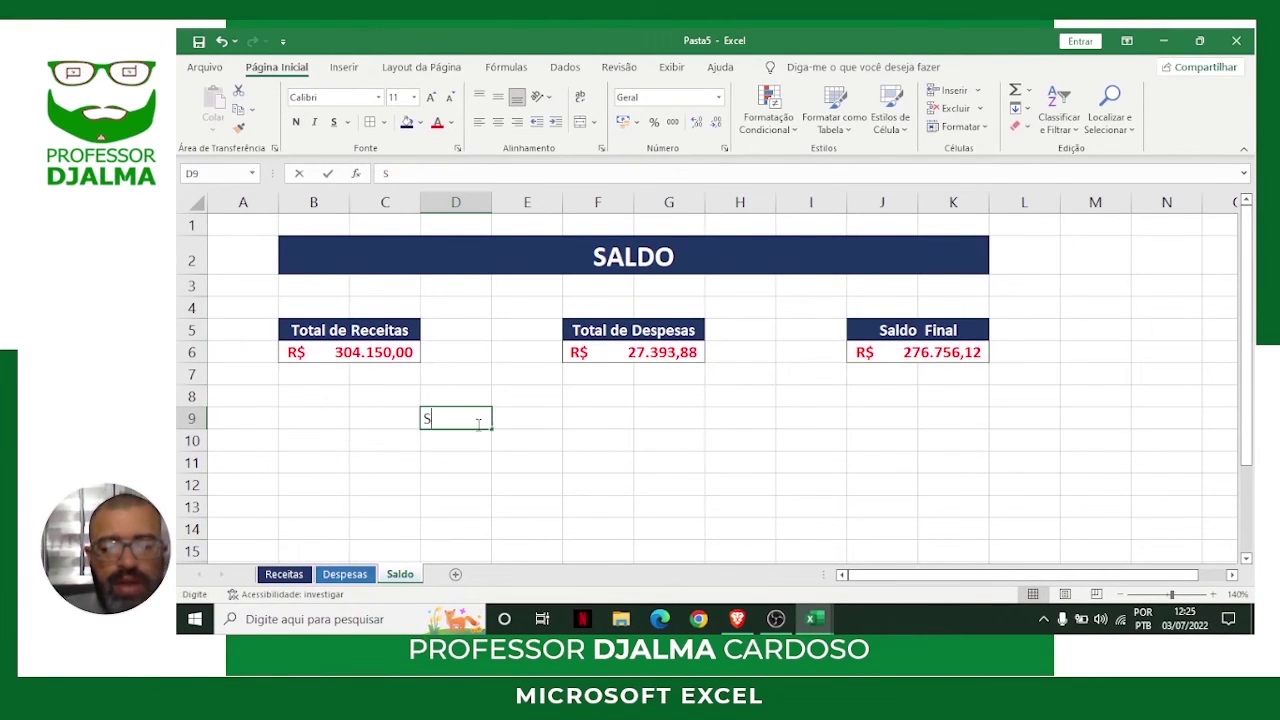
{"action": "type", "text": "itua"}
{"action": "key", "text": "BackSpace"}
{"action": "key", "text": "BackSpace"}
{"action": "type", "text": "uação da Em"}
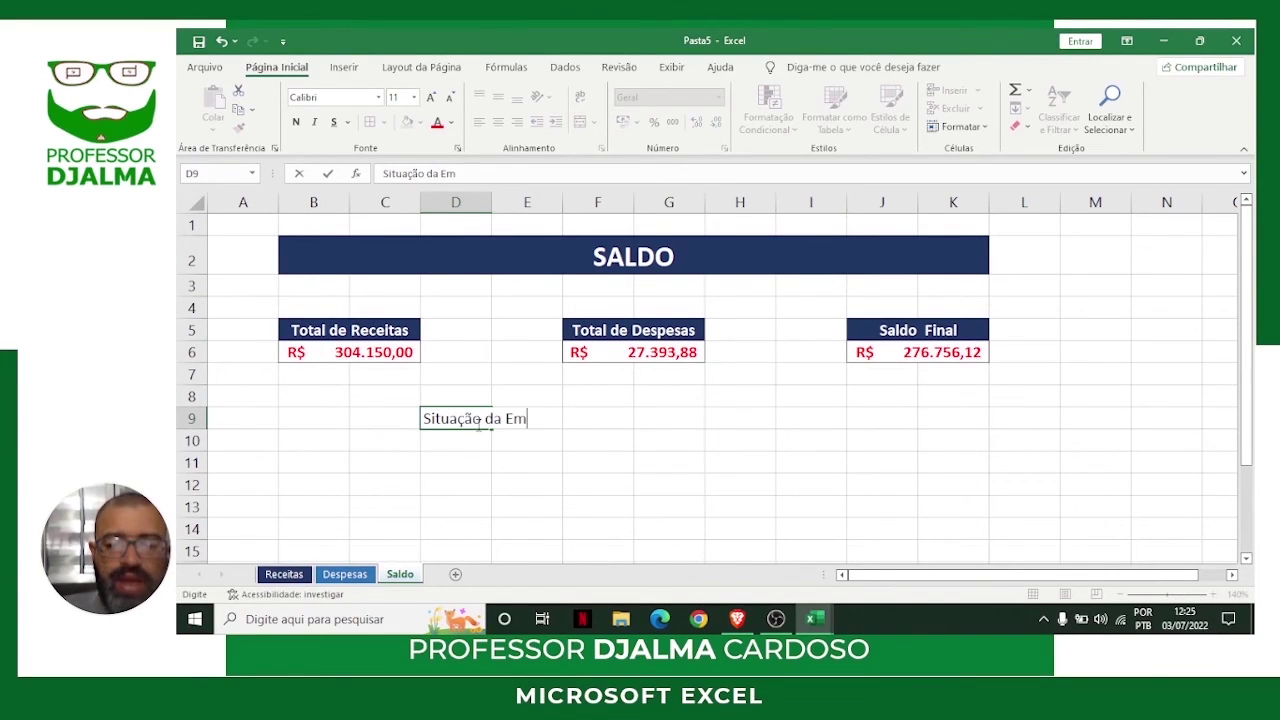
{"action": "type", "text": "presa"}
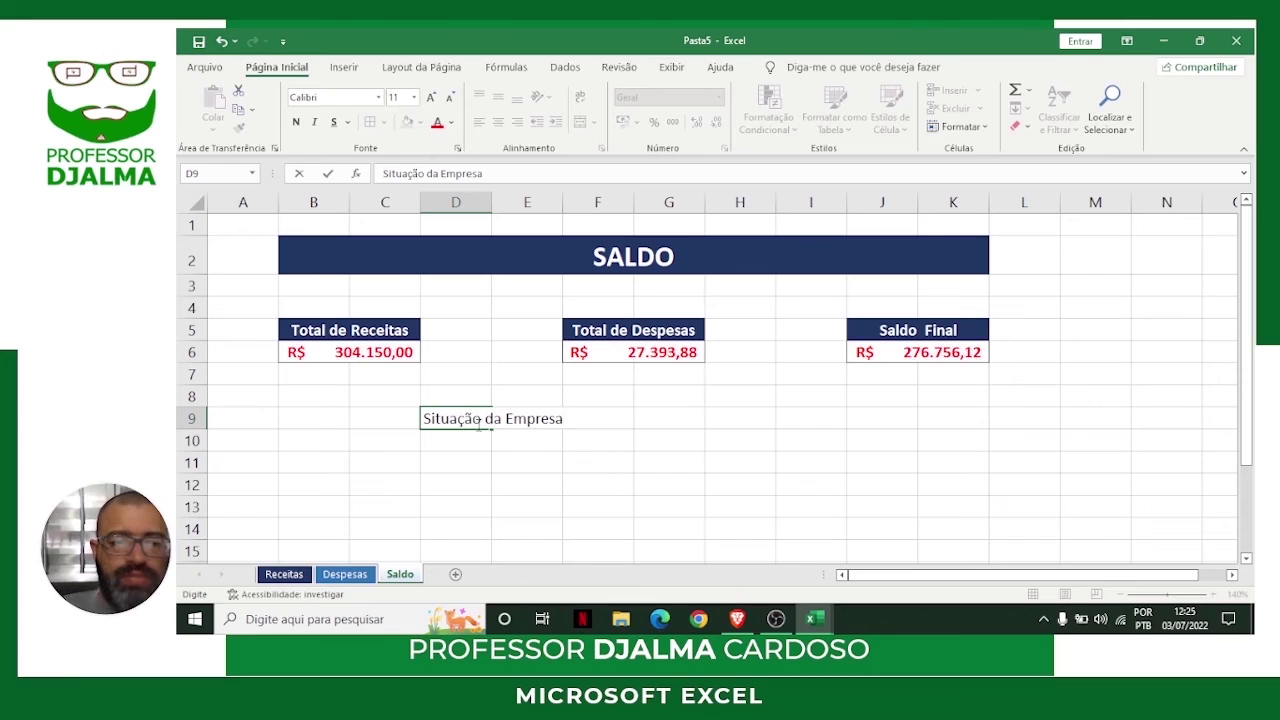
{"action": "key", "text": "Return"}
Enter the formula =SE(J6>1;"Lucro";"Prejuízo") in cell D11 of the Saldo sheet, testing the Saldo Final value.
{"action": "key", "text": "Return"}
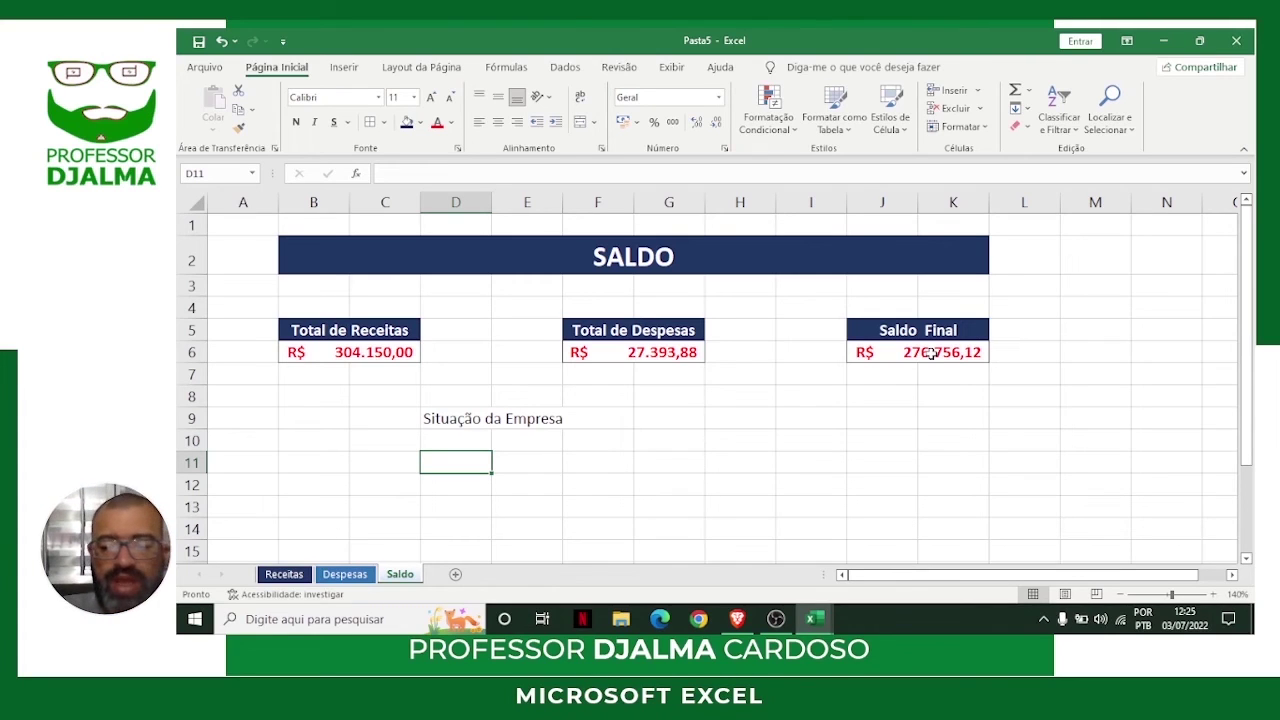
{"action": "type", "text": "=se("}
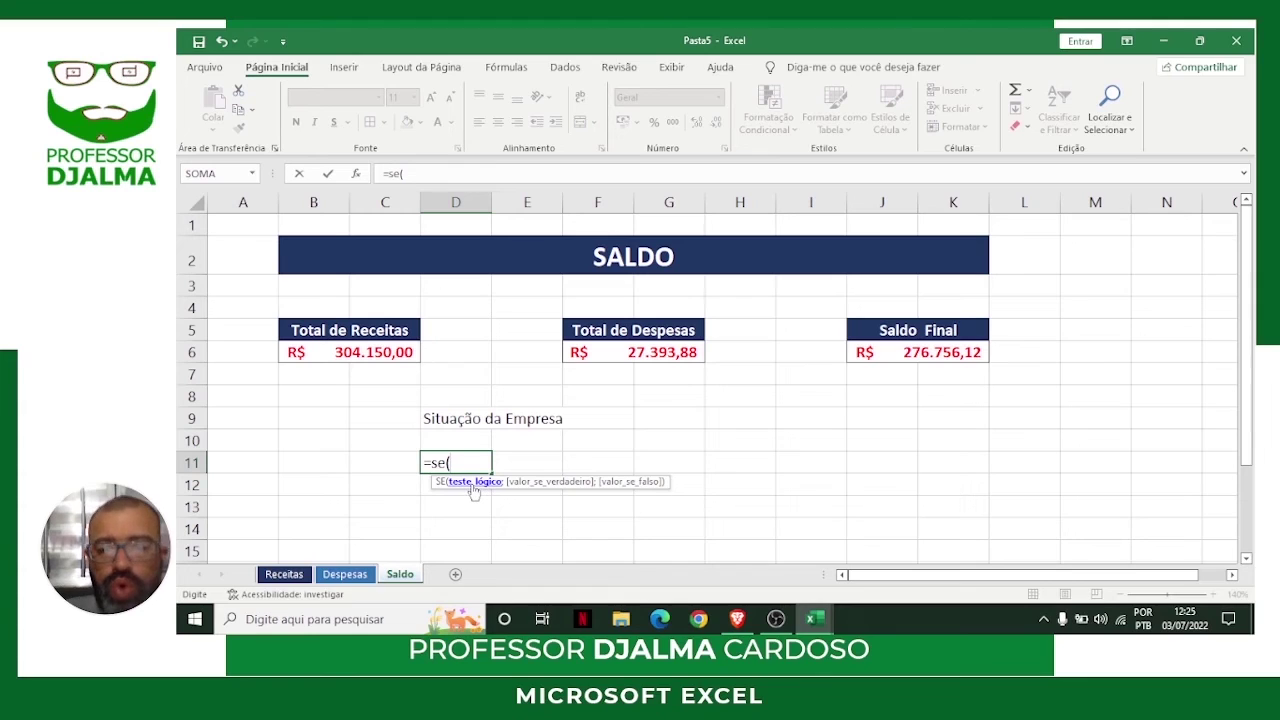
{"action": "left_click", "coordinate": [936, 352]}
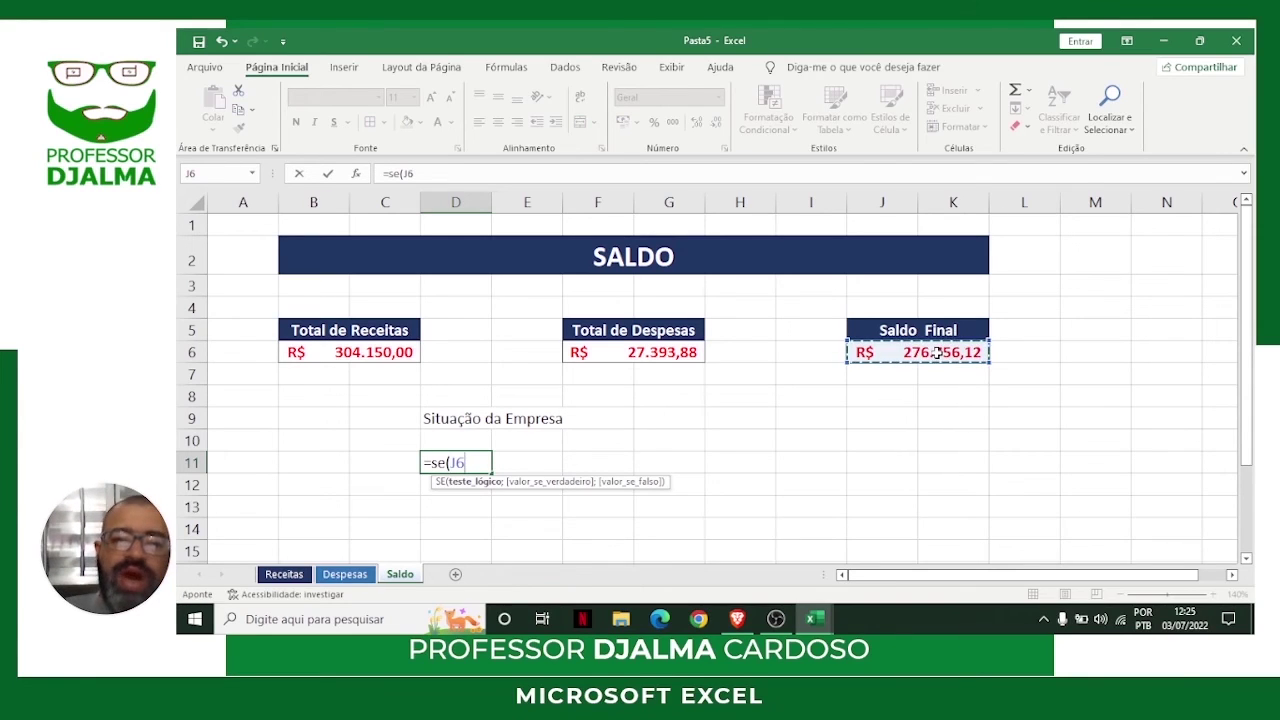
{"action": "type", "text": ">1"}
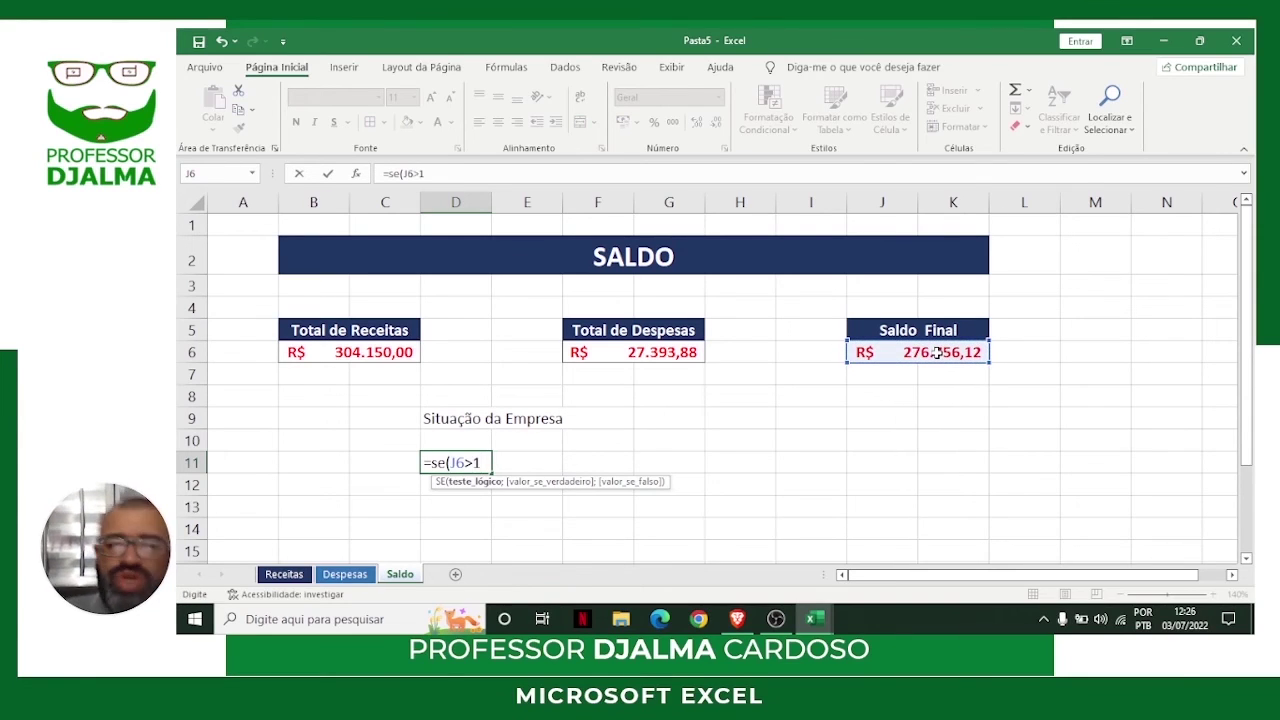
{"action": "type", "text": ";"}
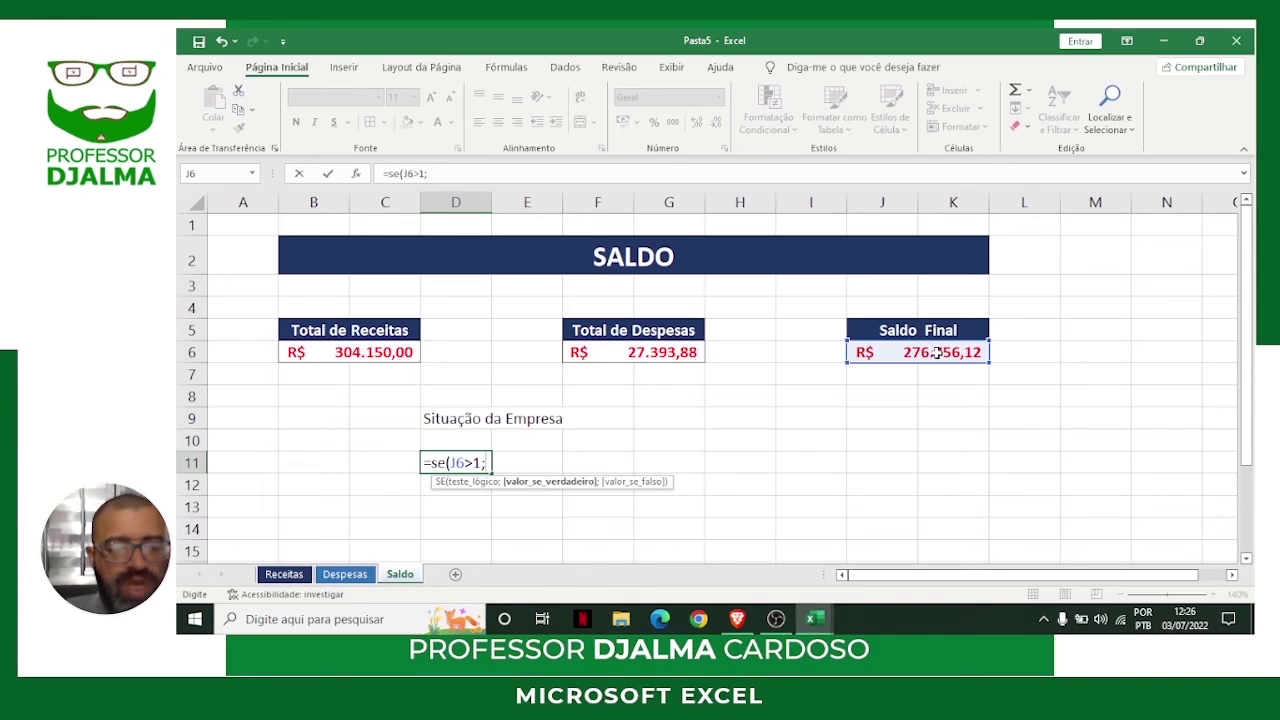
{"action": "type", "text": "\"Lucro"}
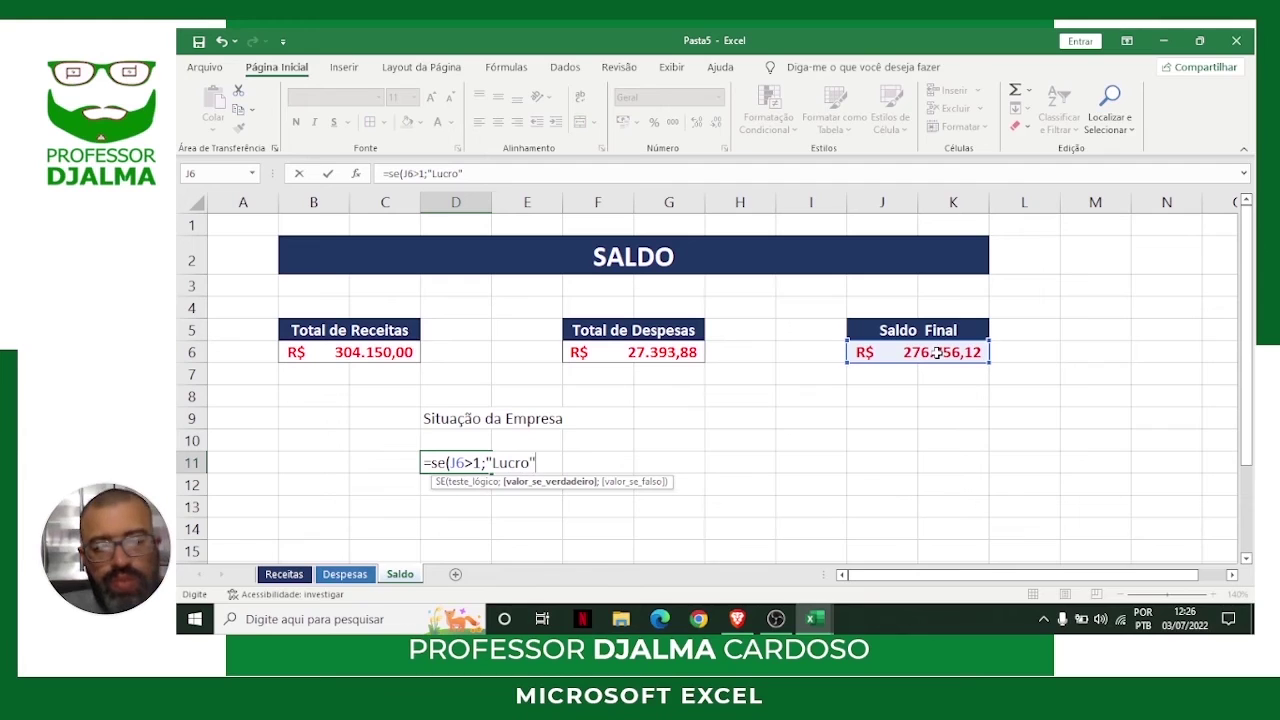
{"action": "type", "text": "\";"}
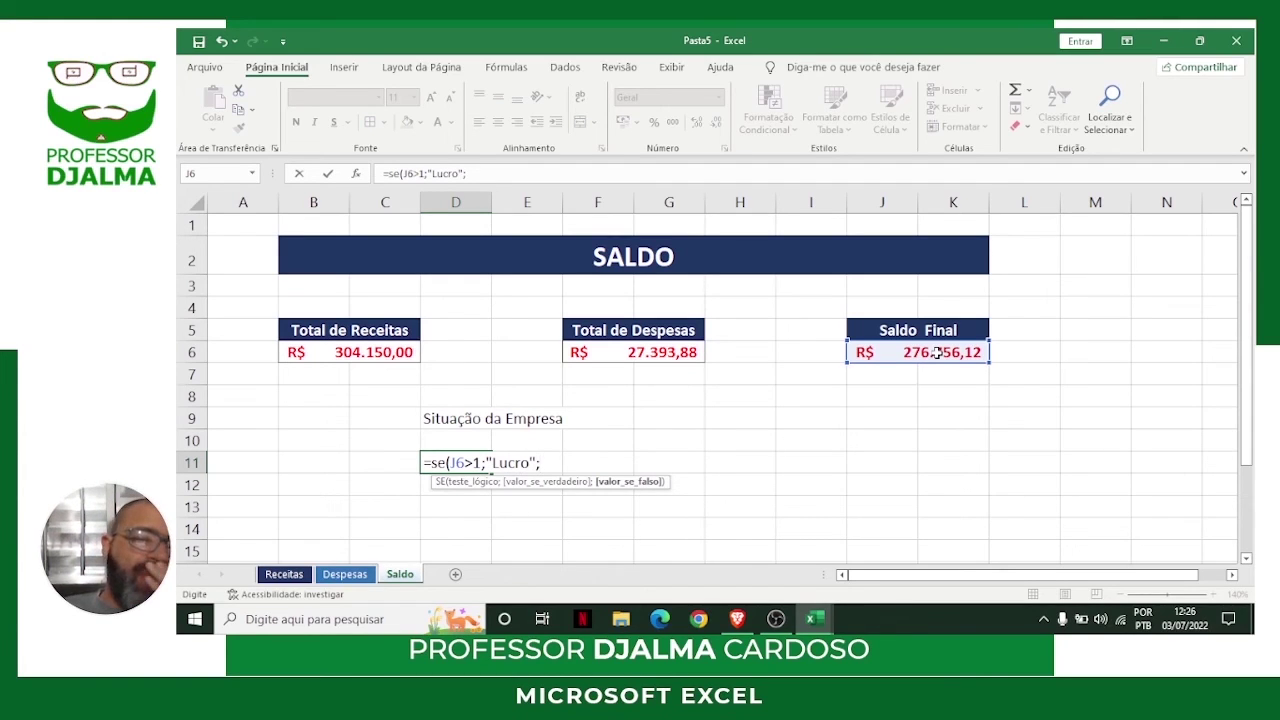
{"action": "type", "text": "\""}
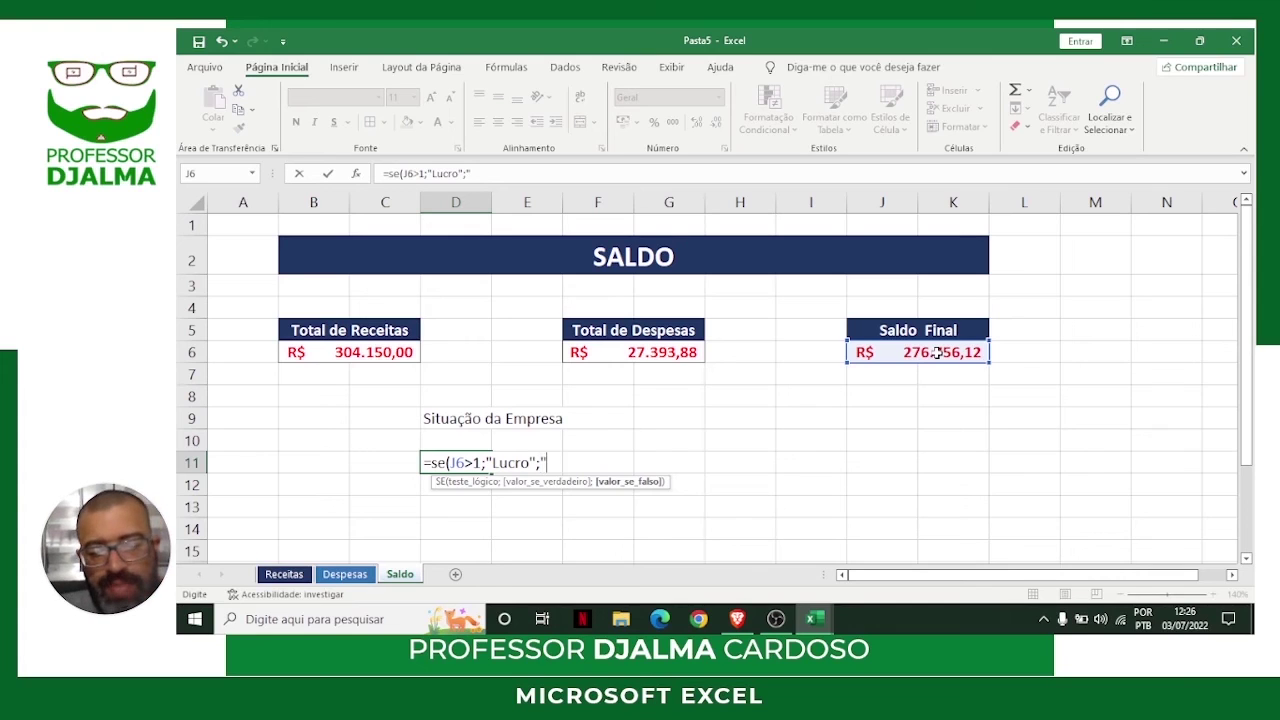
{"action": "type", "text": "PRejuízo"}
{"action": "key", "text": "BackSpace"}
{"action": "key", "text": "BackSpace"}
{"action": "key", "text": "BackSpace"}
{"action": "key", "text": "BackSpace"}
{"action": "key", "text": "BackSpace"}
{"action": "key", "text": "BackSpace"}
{"action": "key", "text": "BackSpace"}
{"action": "type", "text": "reju"}
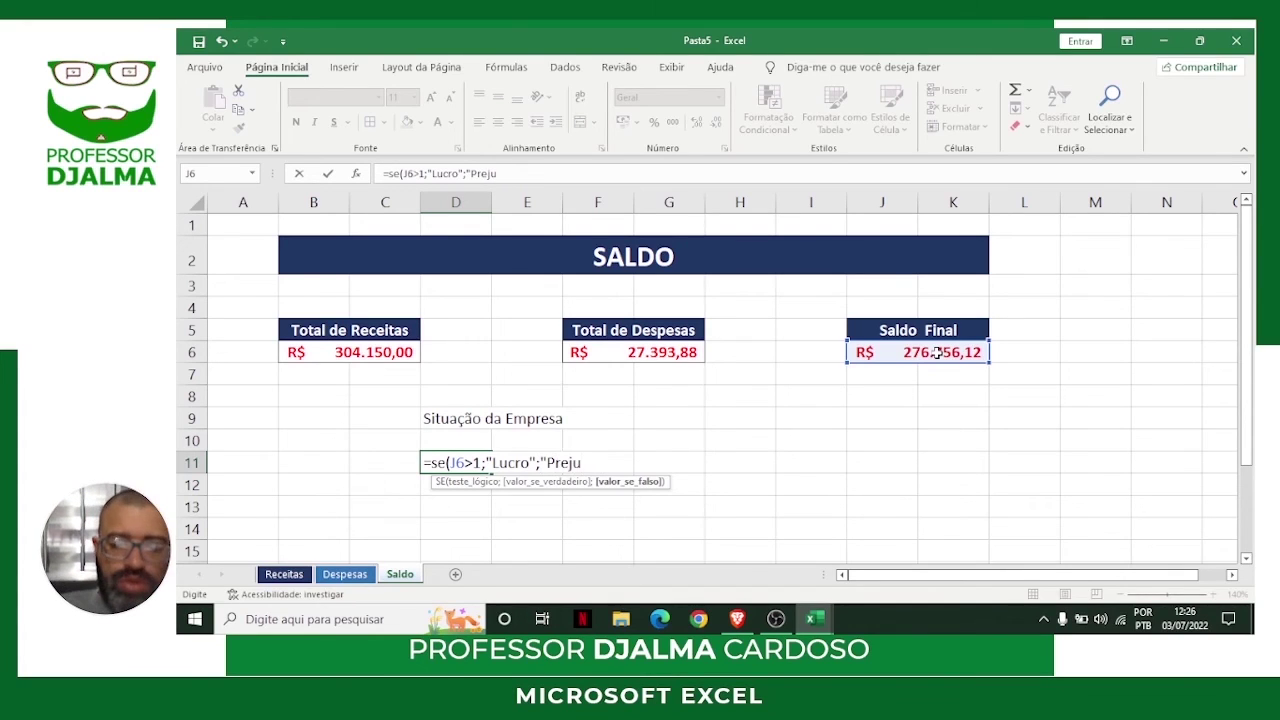
{"action": "type", "text": "ízo\""}
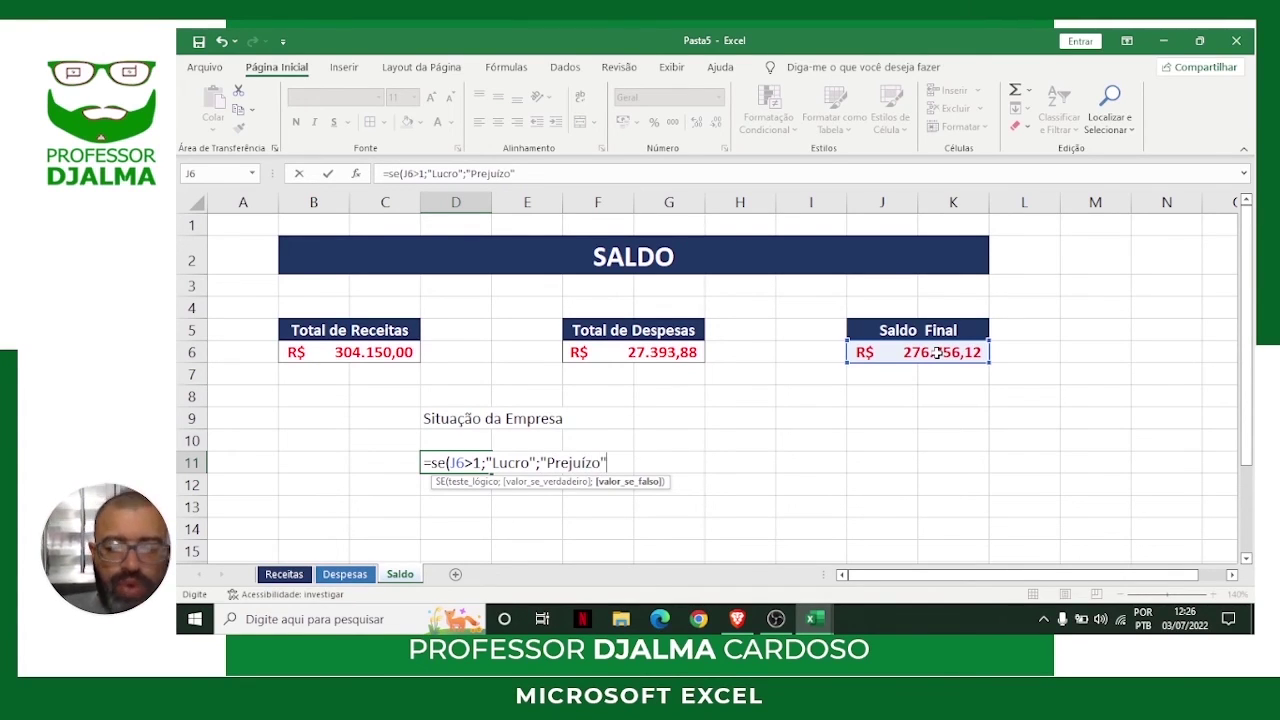
{"action": "type", "text": ")"}
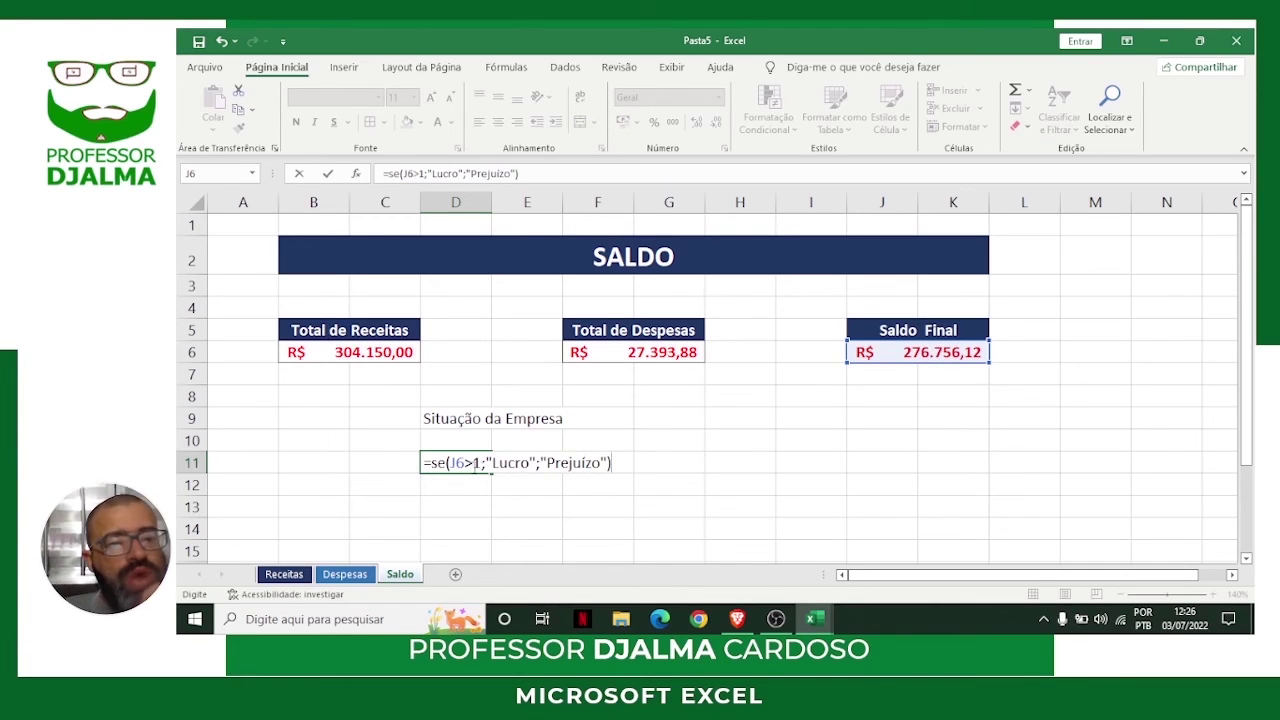
{"action": "left_click_drag", "start_coordinate": [518, 463], "coordinate": [600, 463]}
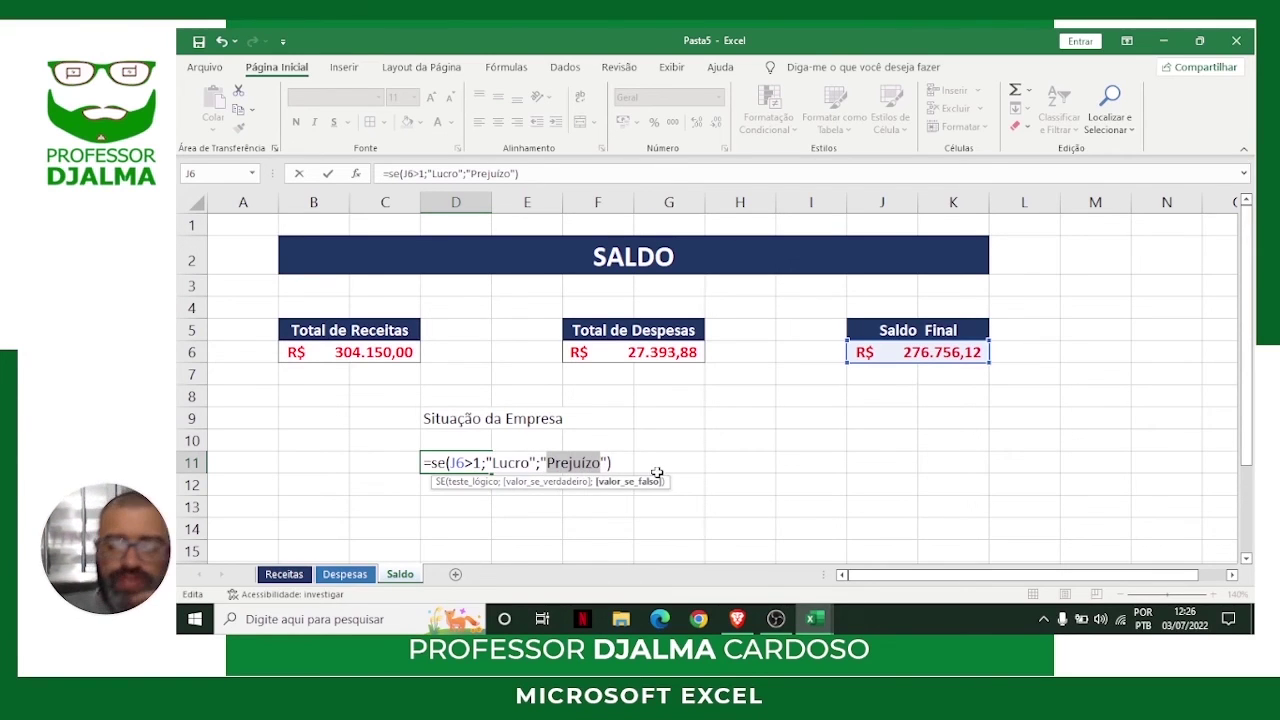
{"action": "key", "text": "Return"}
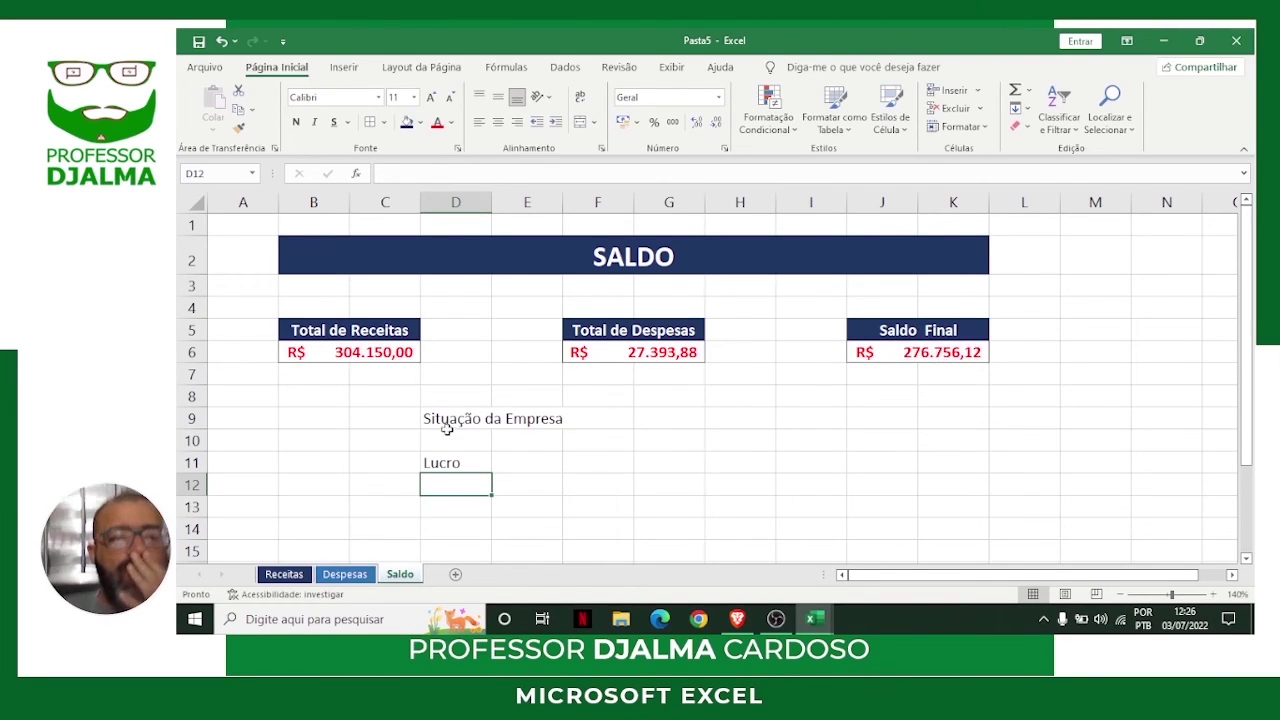
Merge and center the "Situação da Empresa" label across D9:G9 and format it bold with dark blue fill and white text.
{"action": "left_click_drag", "start_coordinate": [444, 419], "coordinate": [650, 423]}
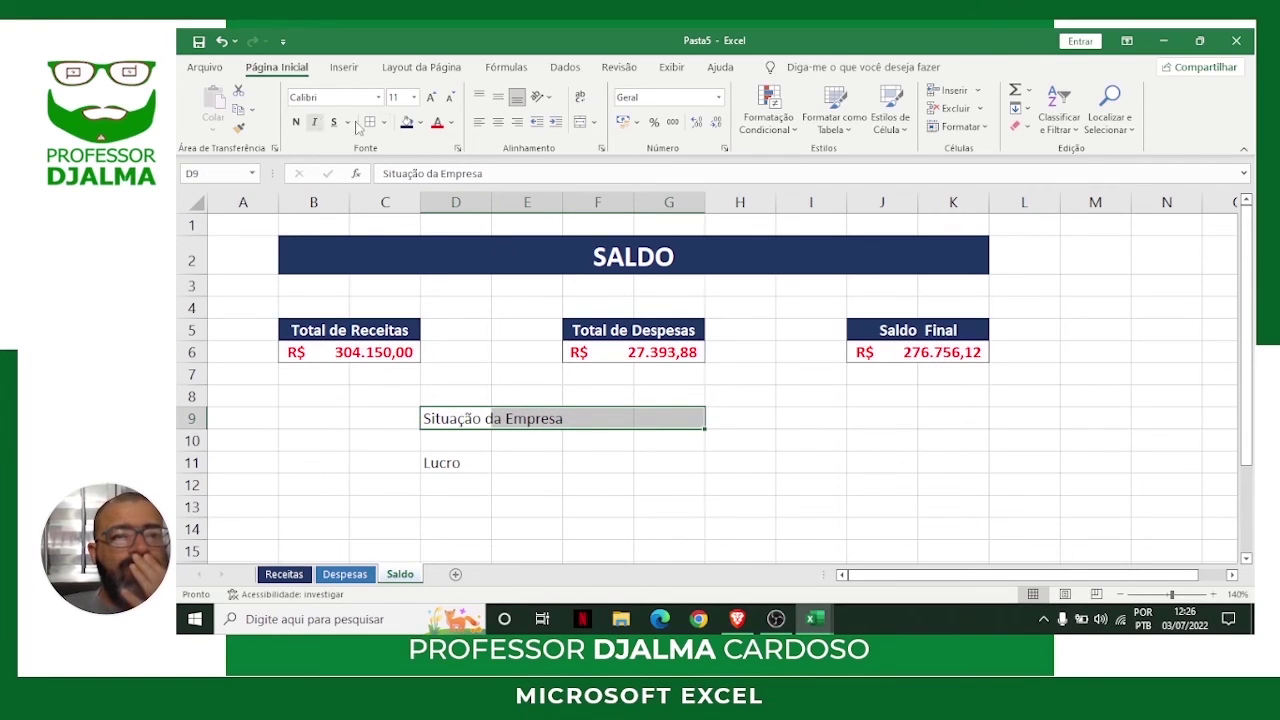
{"action": "left_click", "coordinate": [580, 121]}
{"action": "left_click", "coordinate": [296, 121]}
{"action": "left_click", "coordinate": [406, 121]}
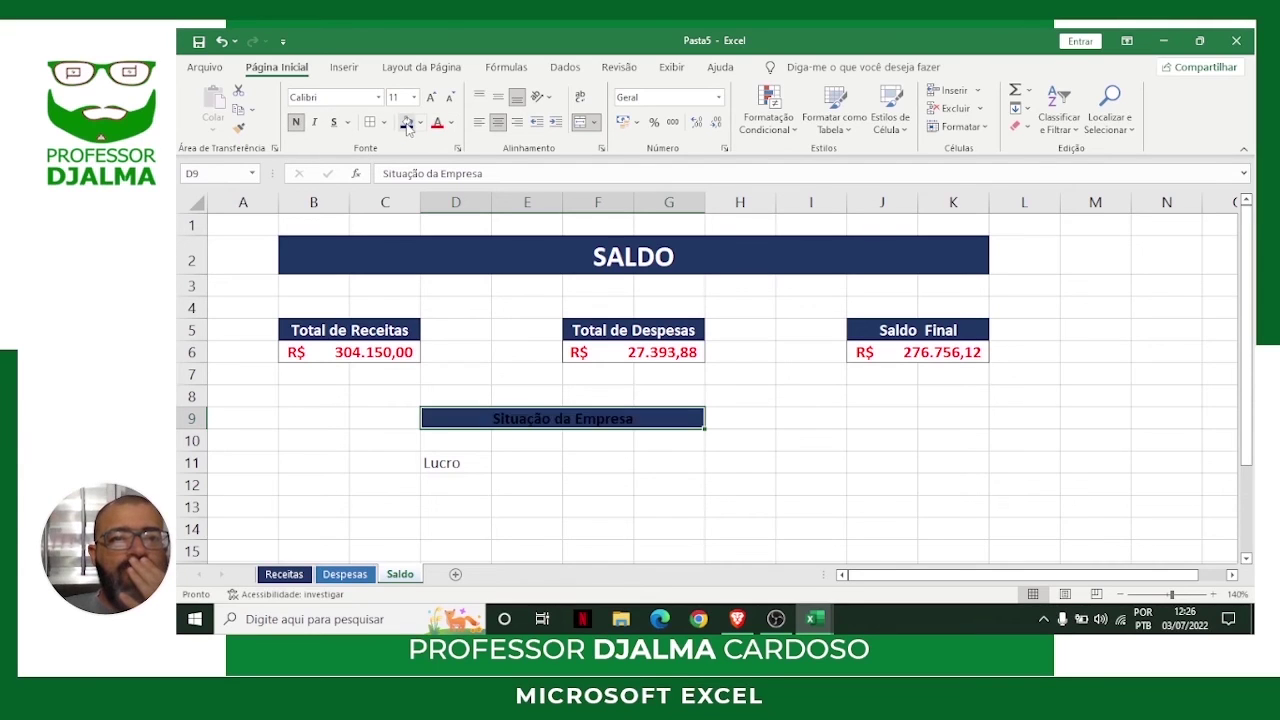
{"action": "left_click", "coordinate": [451, 122]}
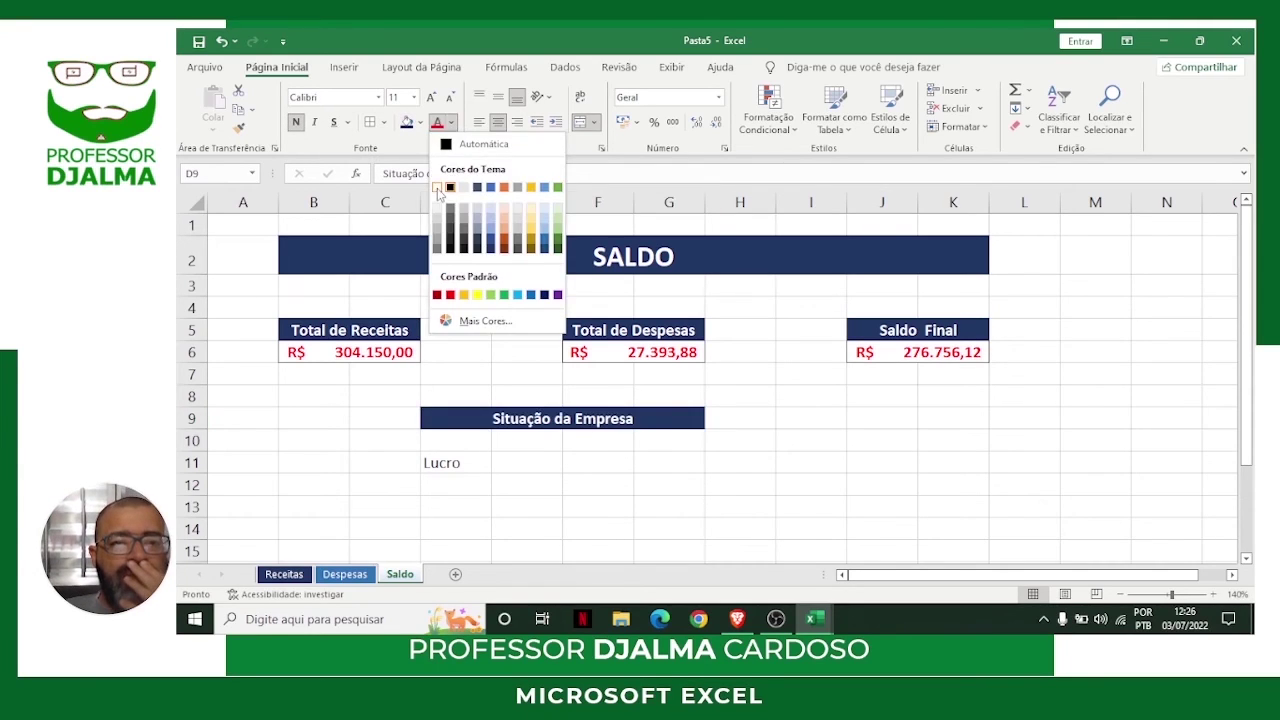
{"action": "left_click", "coordinate": [441, 182]}
Format the situation result as bold red 20-point text merged and centered across D11:G11 with a border, and shrink row 10's height.
{"action": "left_click_drag", "start_coordinate": [447, 465], "coordinate": [674, 467]}
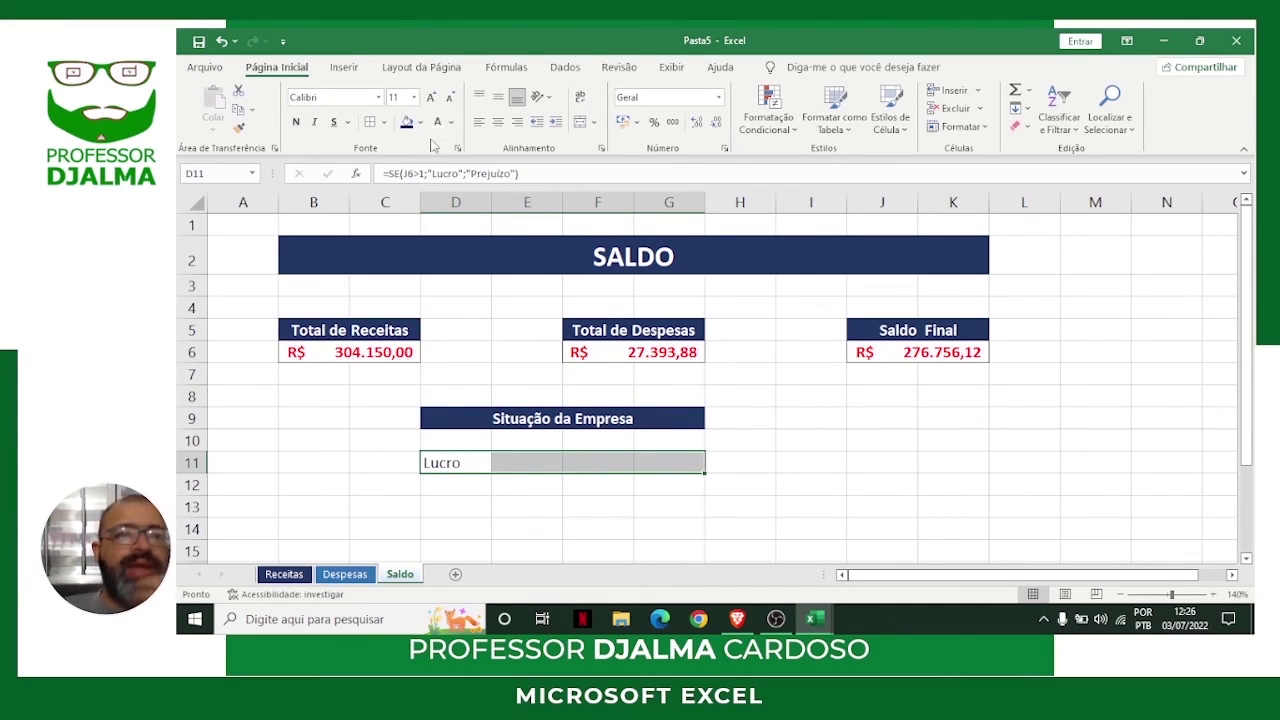
{"action": "left_click", "coordinate": [414, 97]}
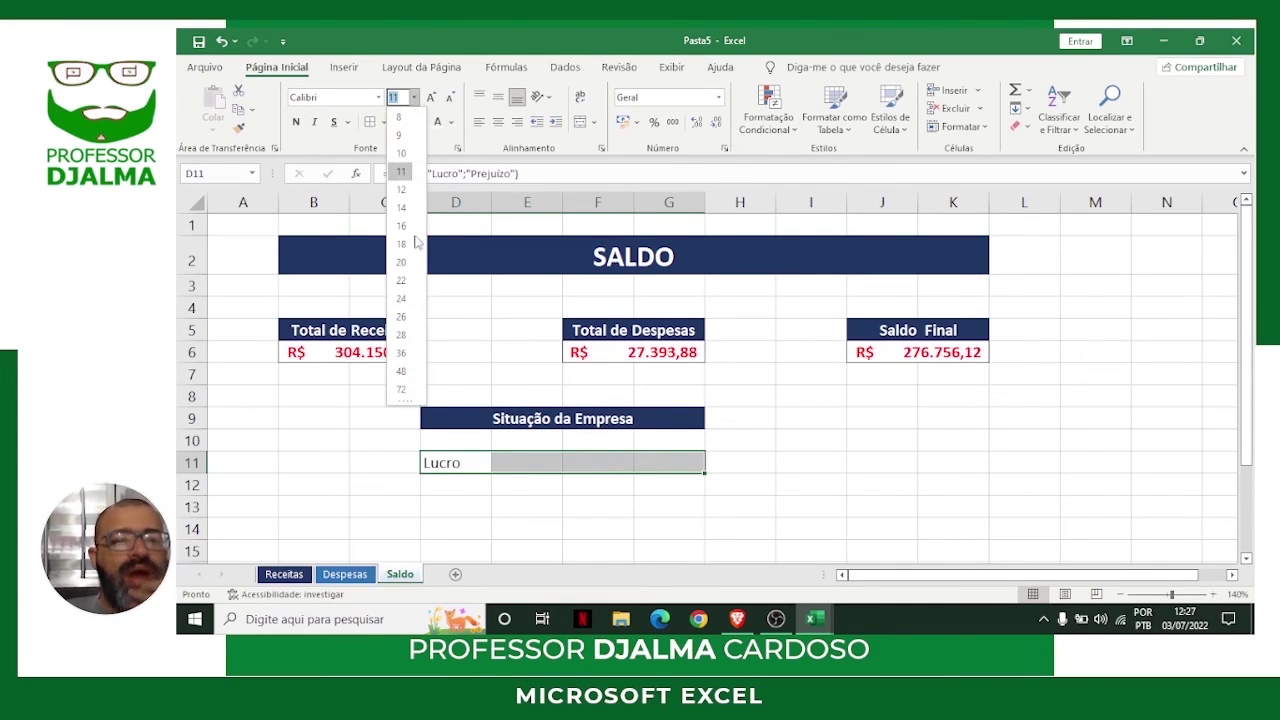
{"action": "left_click", "coordinate": [403, 262]}
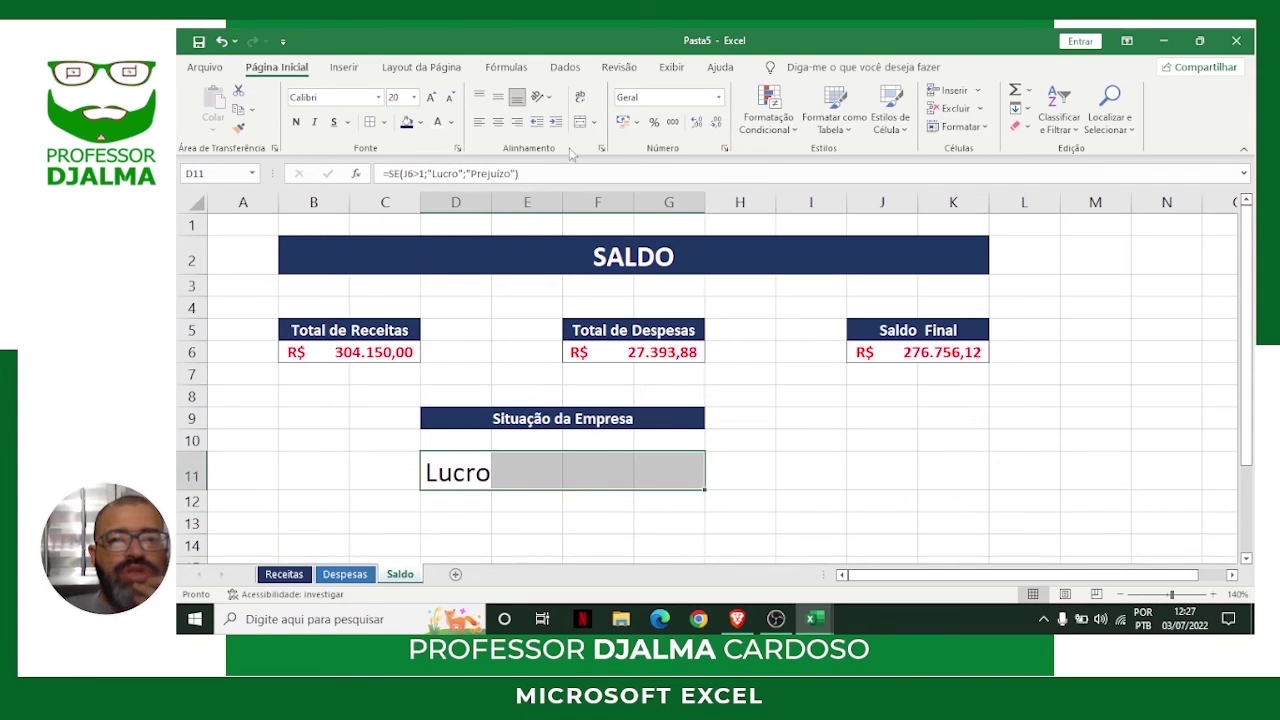
{"action": "left_click", "coordinate": [580, 121]}
{"action": "left_click", "coordinate": [296, 121]}
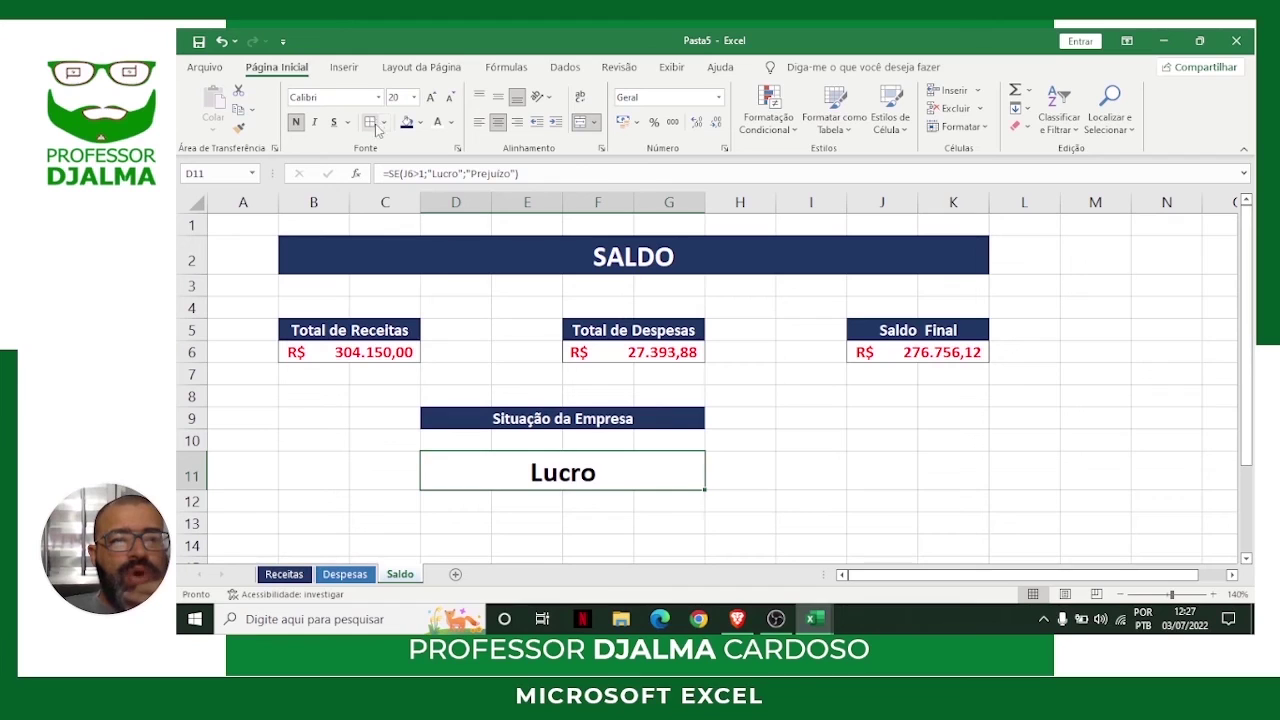
{"action": "left_click", "coordinate": [452, 122]}
{"action": "left_click", "coordinate": [454, 289]}
{"action": "left_click_drag", "start_coordinate": [198, 450], "coordinate": [198, 438]}
{"action": "left_click", "coordinate": [595, 533]}
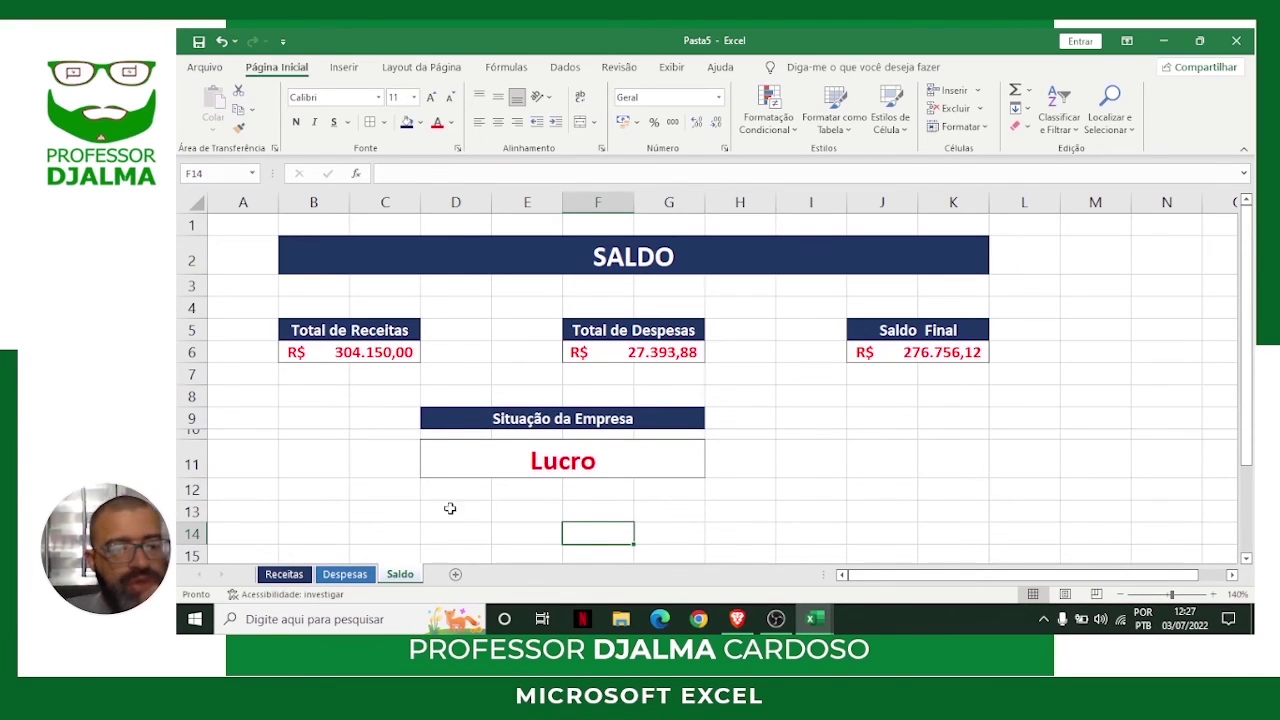
Add row 12 to the Despesas table with Data 03/07/2022, Nº Documento 34567 and Descrição "Pagto. Novo imóvel na" followed by the street name.
{"action": "left_click", "coordinate": [350, 576]}
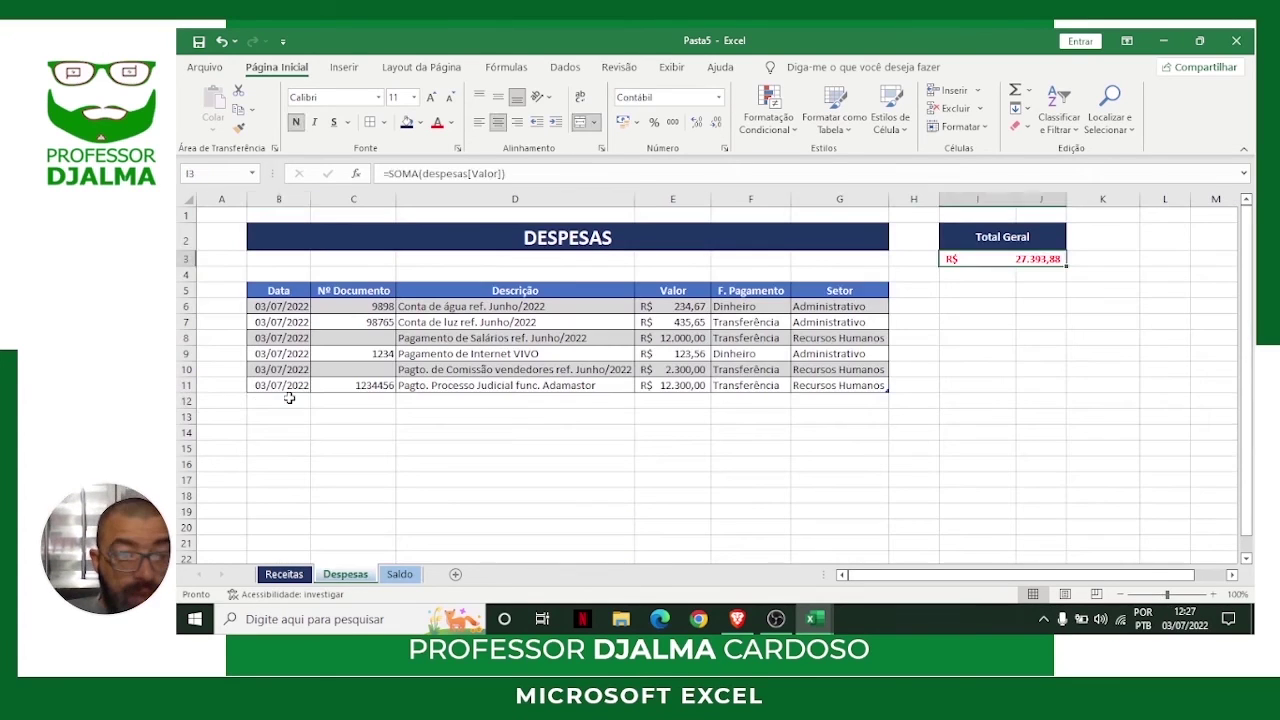
{"action": "left_click", "coordinate": [289, 398]}
{"action": "type", "text": "03"}
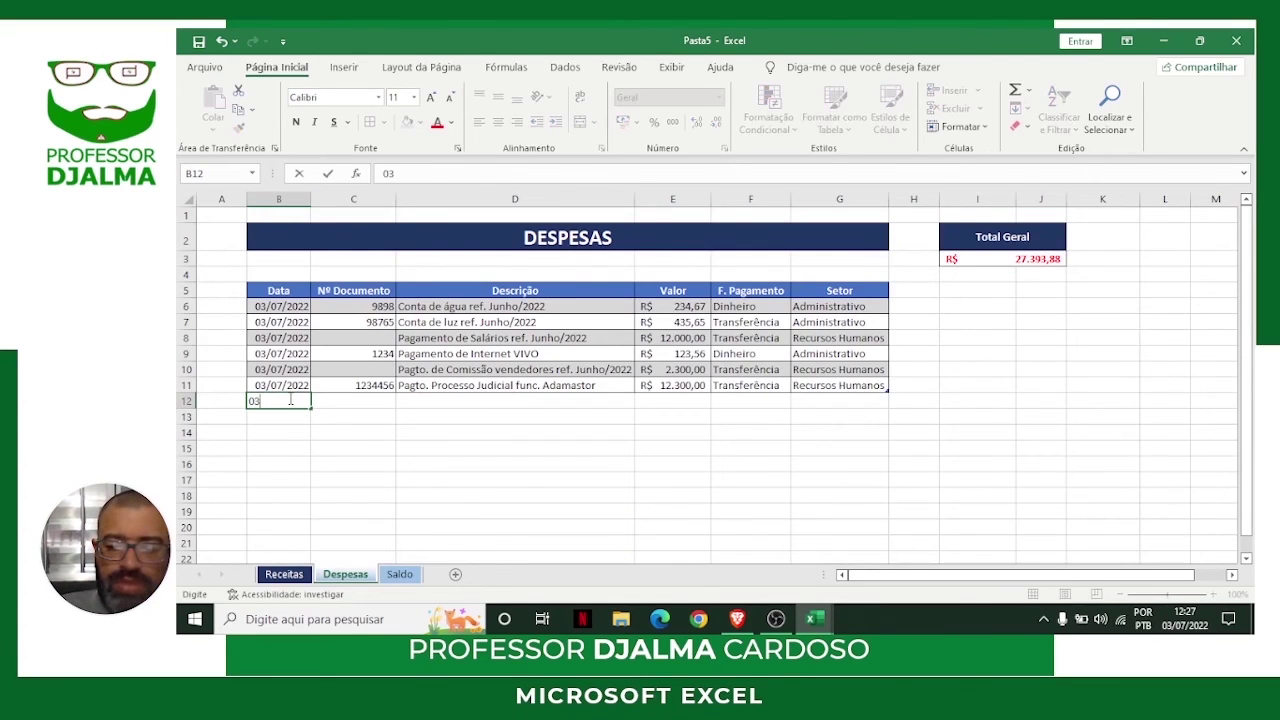
{"action": "type", "text": "/07/2022"}
{"action": "key", "text": "Tab"}
{"action": "type", "text": "3"}
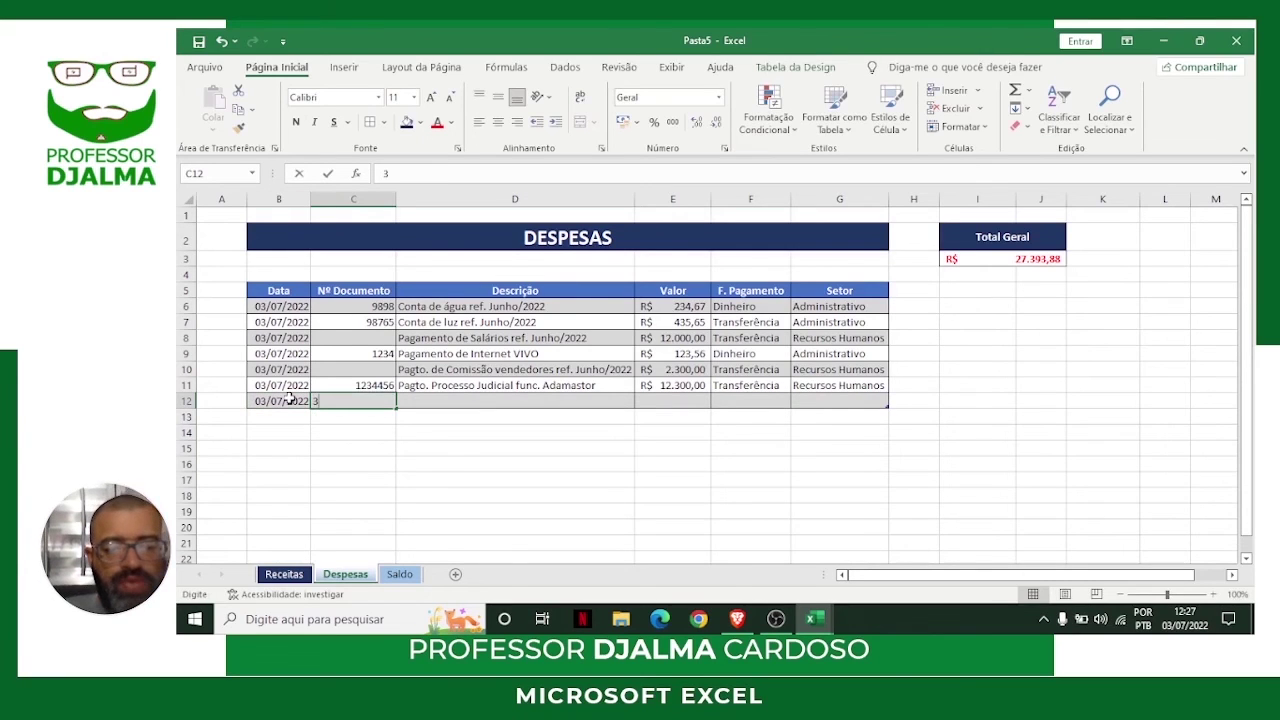
{"action": "type", "text": "4567"}
{"action": "key", "text": "Tab"}
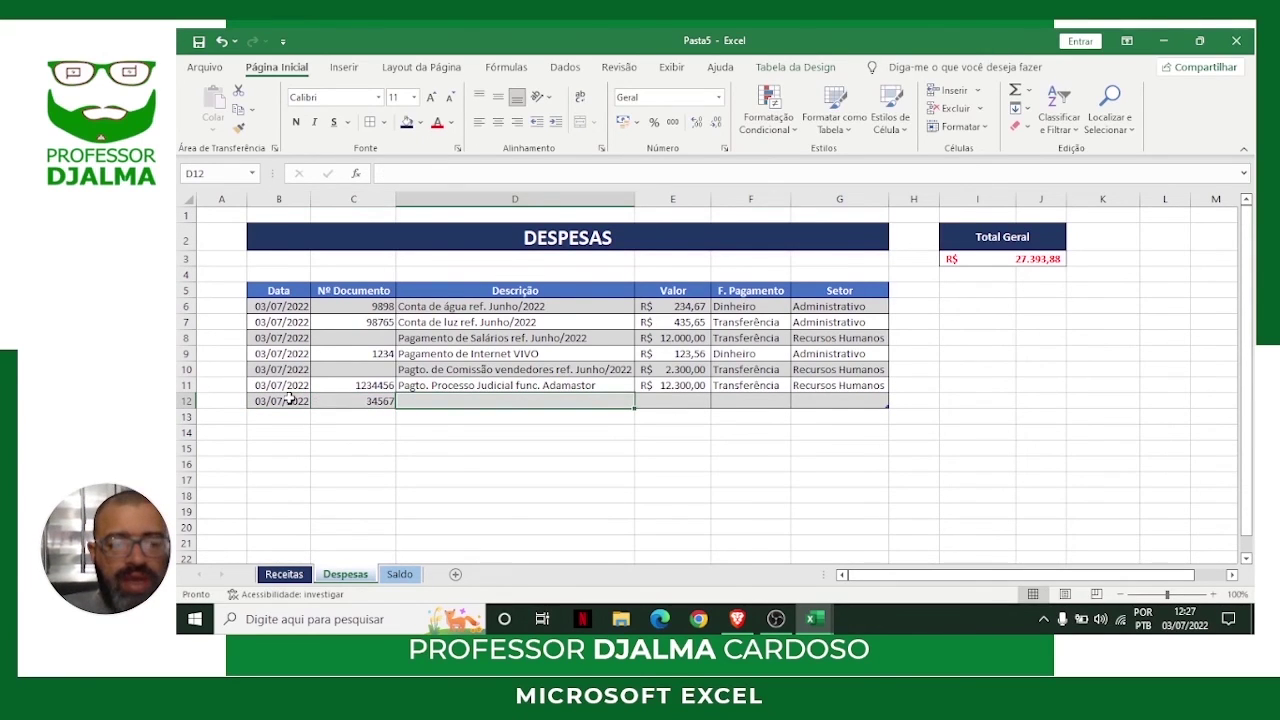
{"action": "type", "text": "PAgto."}
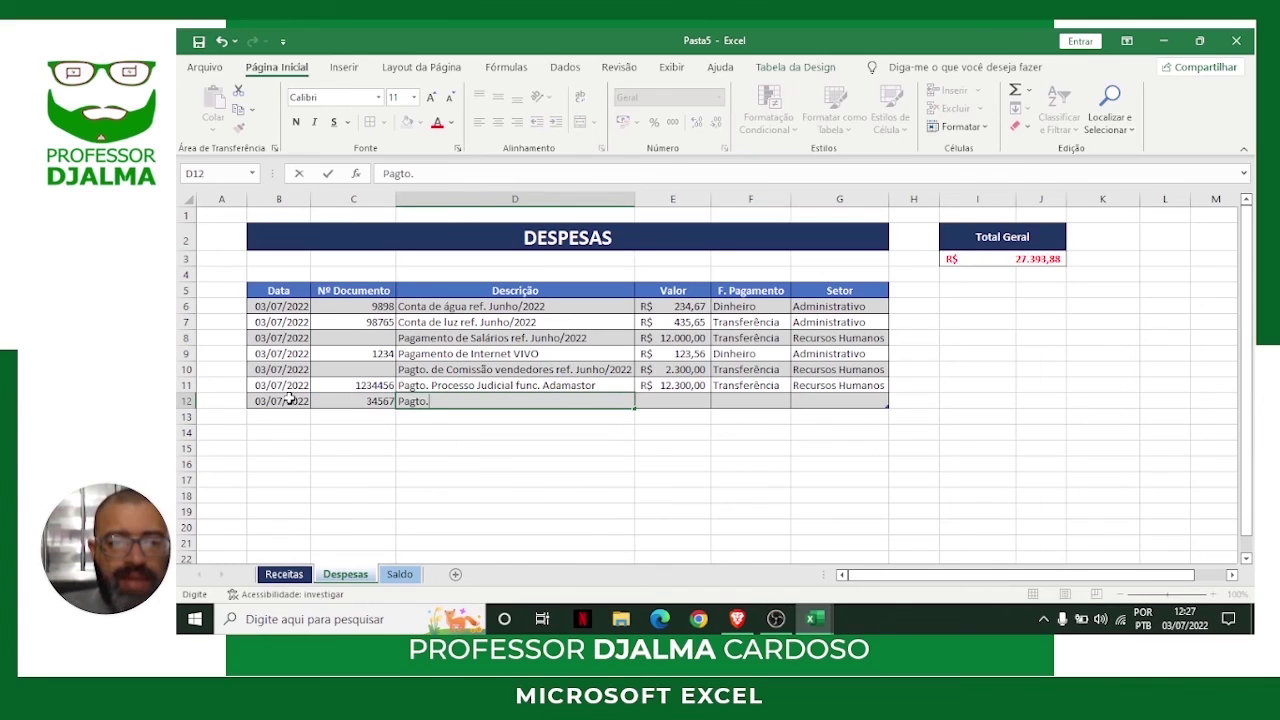
{"action": "type", "text": " Novo i"}
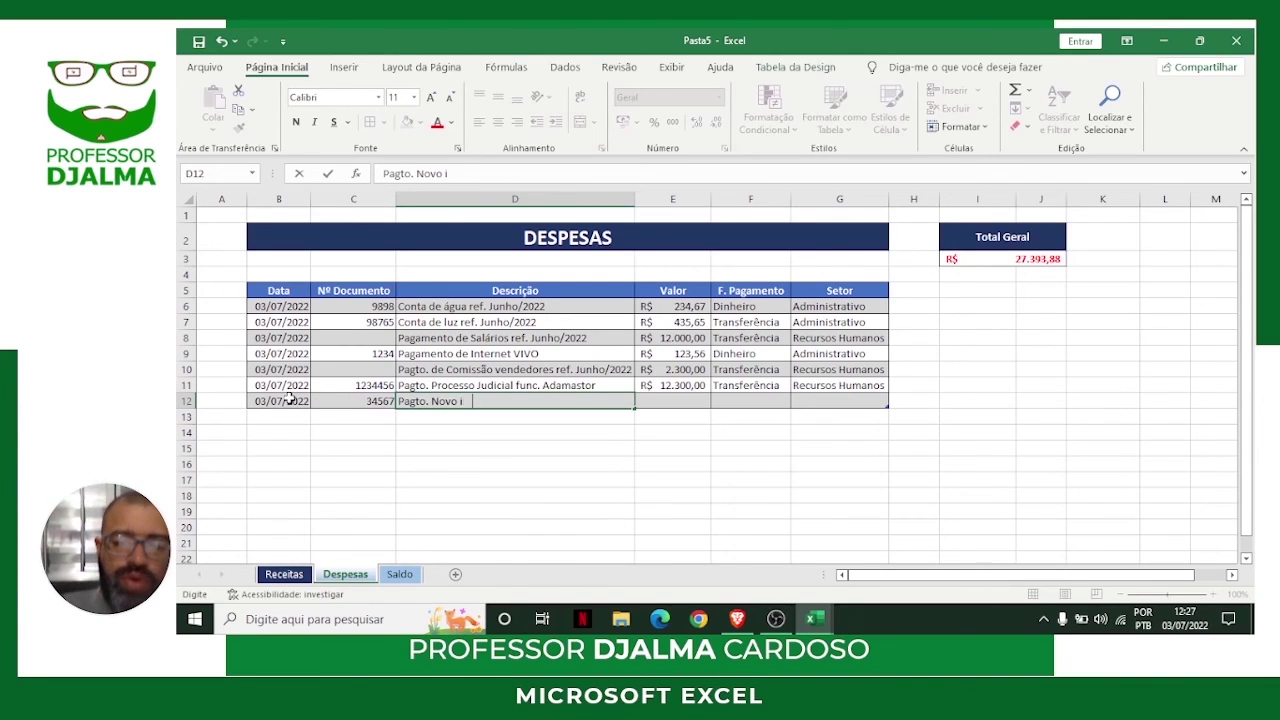
{"action": "type", "text": "móvel na Rua Ladeira de Baixo"}
{"action": "key", "text": "Return"}
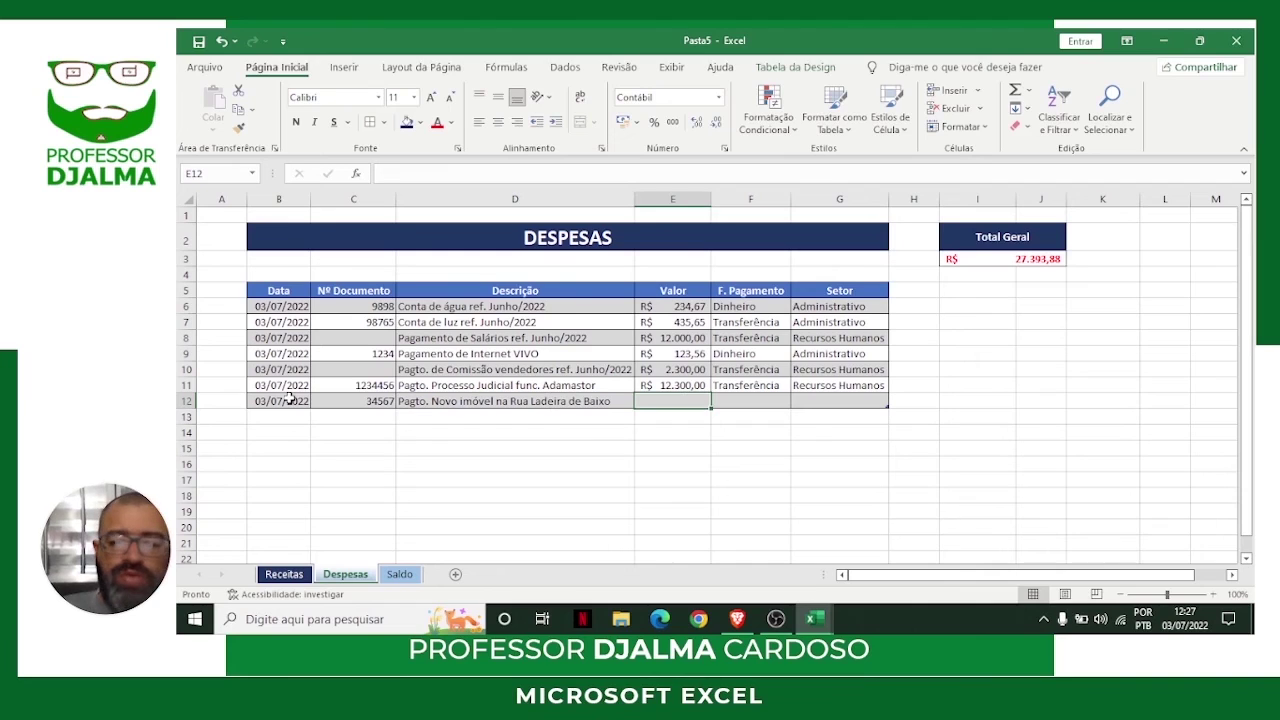
Complete row 12 of the Despesas table with Valor 300000, F. Pagamento Transferência and Setor Administrativo.
{"action": "type", "text": "300000"}
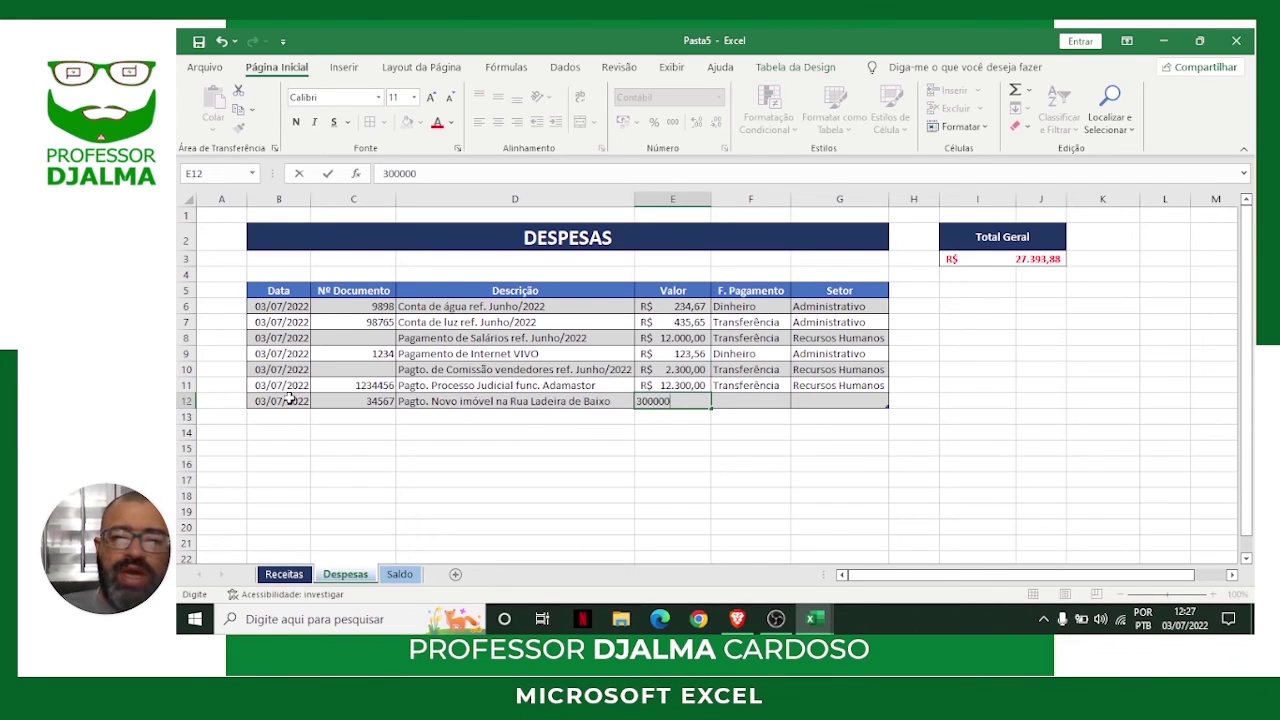
{"action": "key", "text": "Tab"}
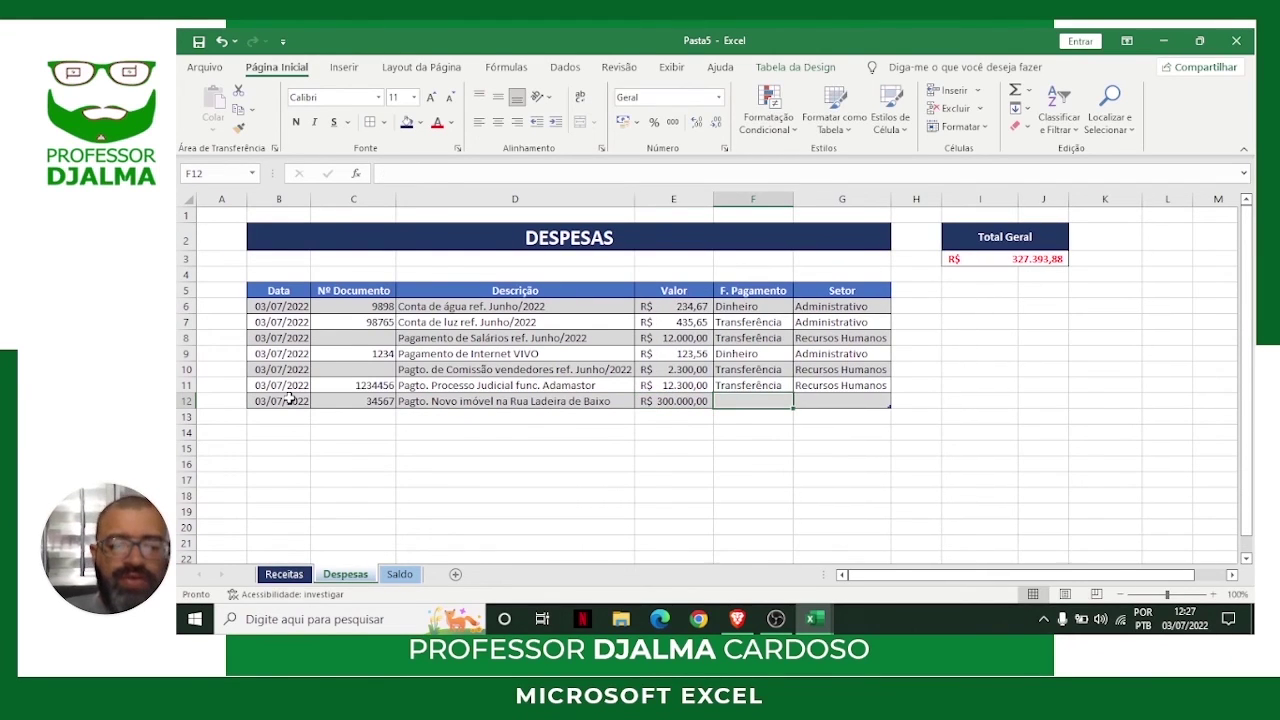
{"action": "type", "text": "Transferência"}
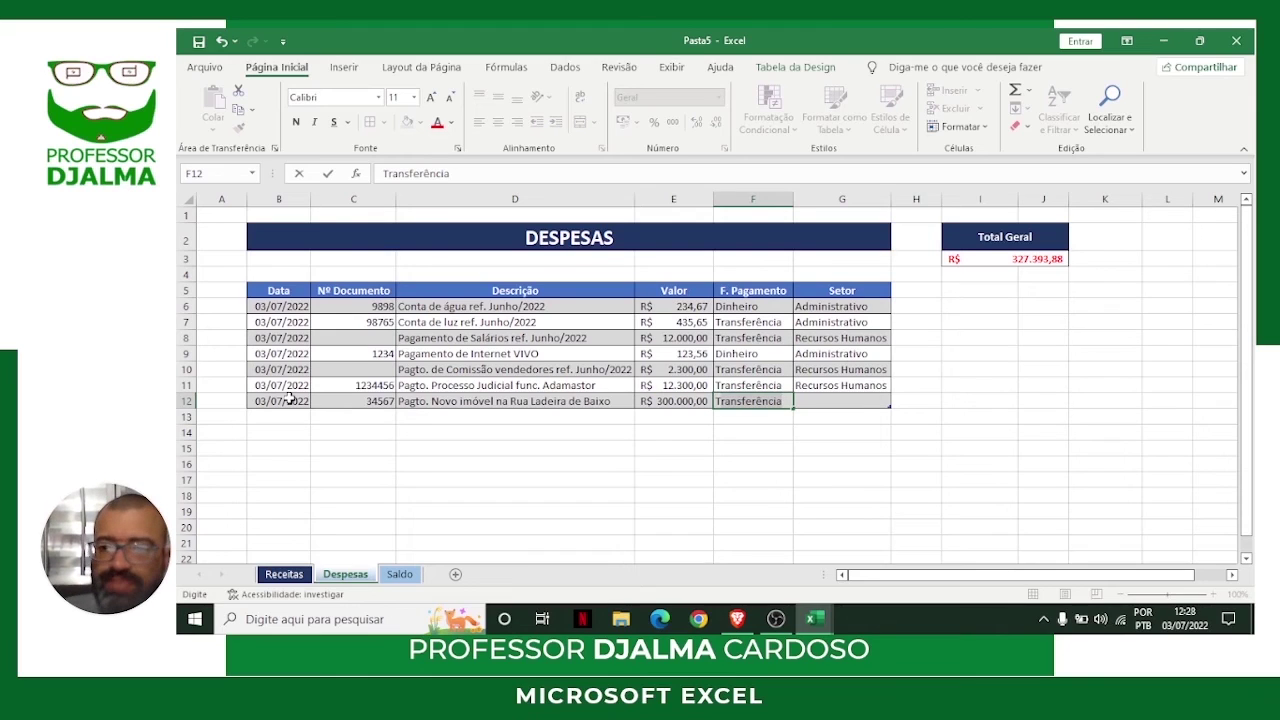
{"action": "key", "text": "Tab"}
{"action": "type", "text": "A"}
{"action": "key", "text": "Return"}
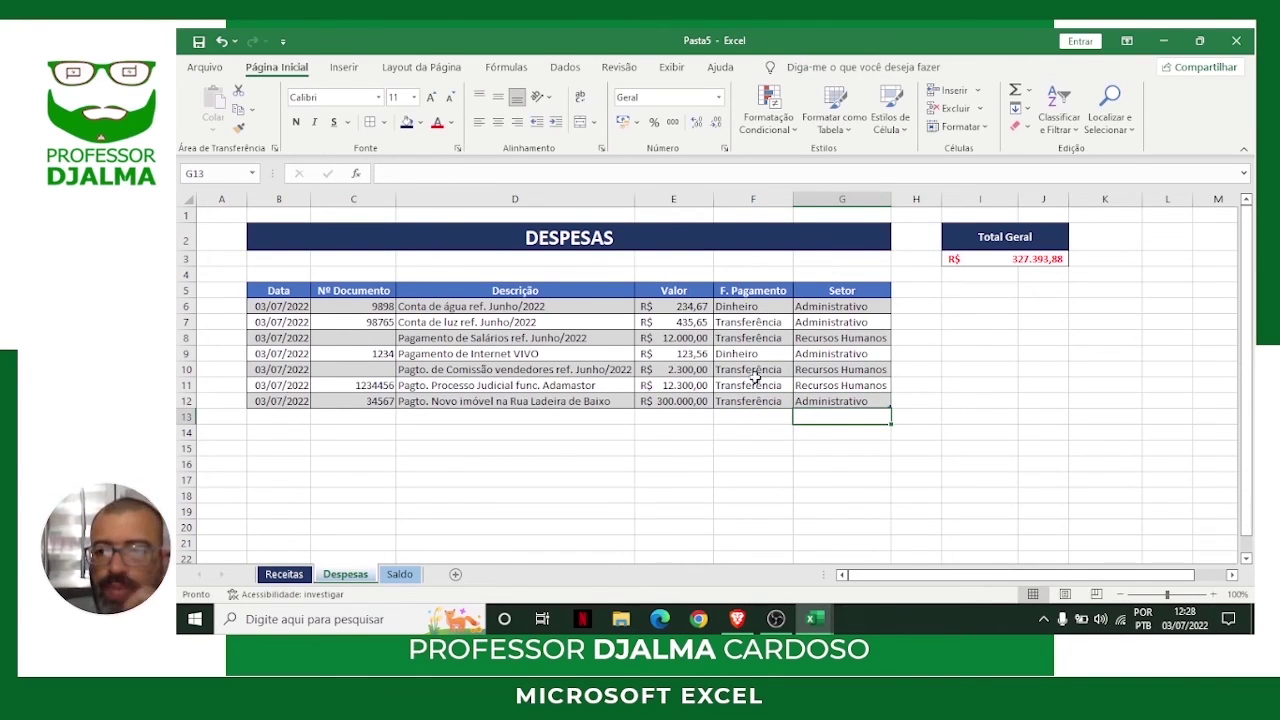
Check the Total Geral on the Despesas sheet, then the Total de Despesas and Situação da Empresa on the Saldo sheet.
{"action": "left_click", "coordinate": [1028, 261]}
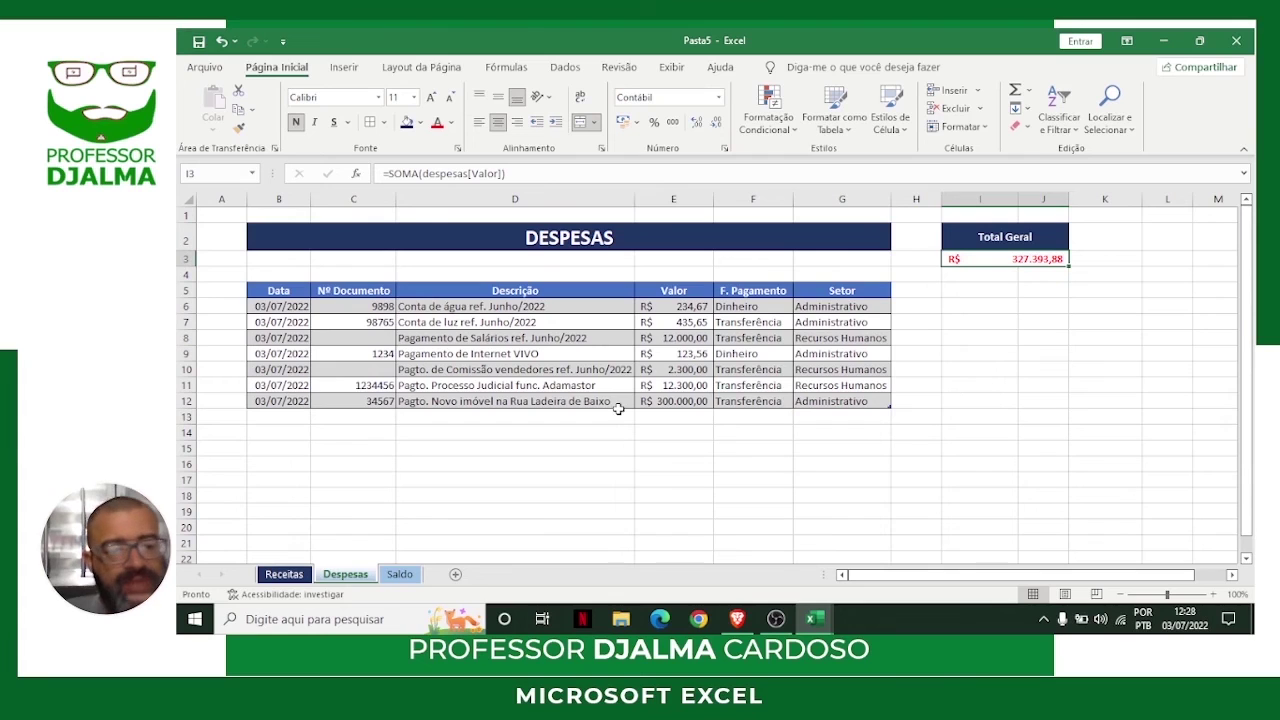
{"action": "left_click", "coordinate": [400, 574]}
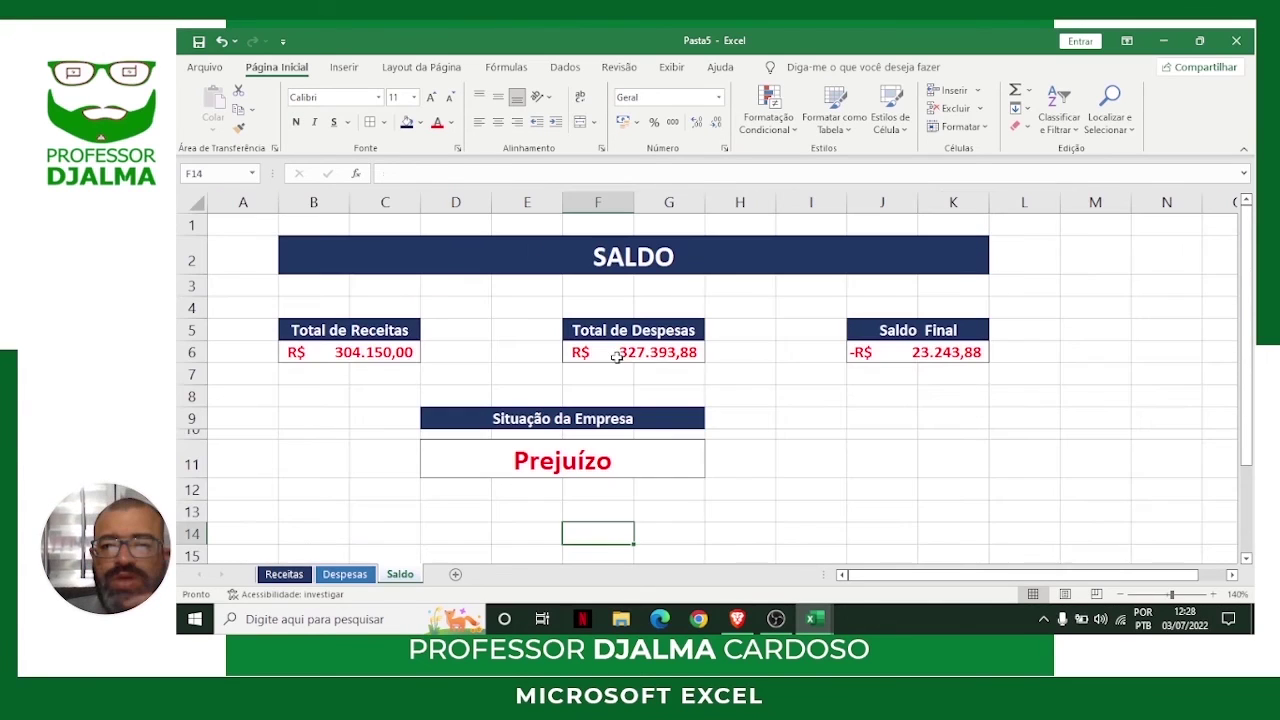
{"action": "left_click", "coordinate": [645, 358]}
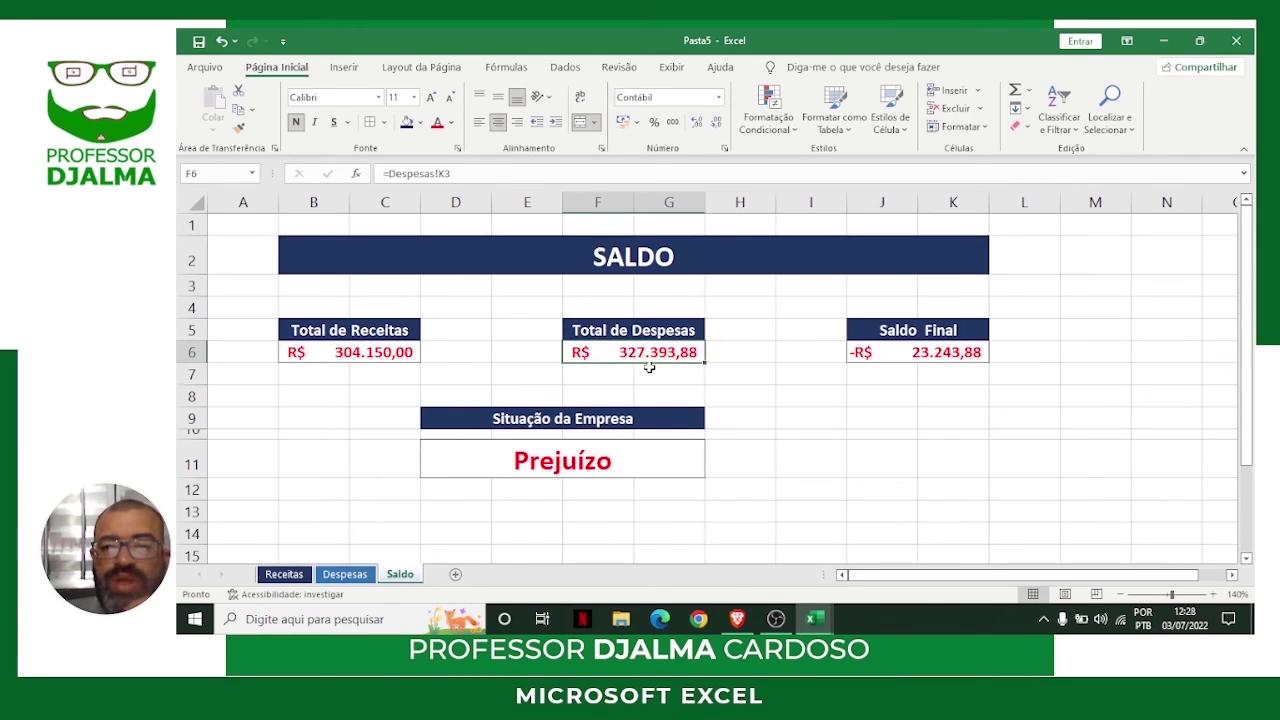
Examine the Saldo Final formula and the SE formula behind Situação da Empresa on the Saldo sheet.
{"action": "left_click", "coordinate": [962, 356]}
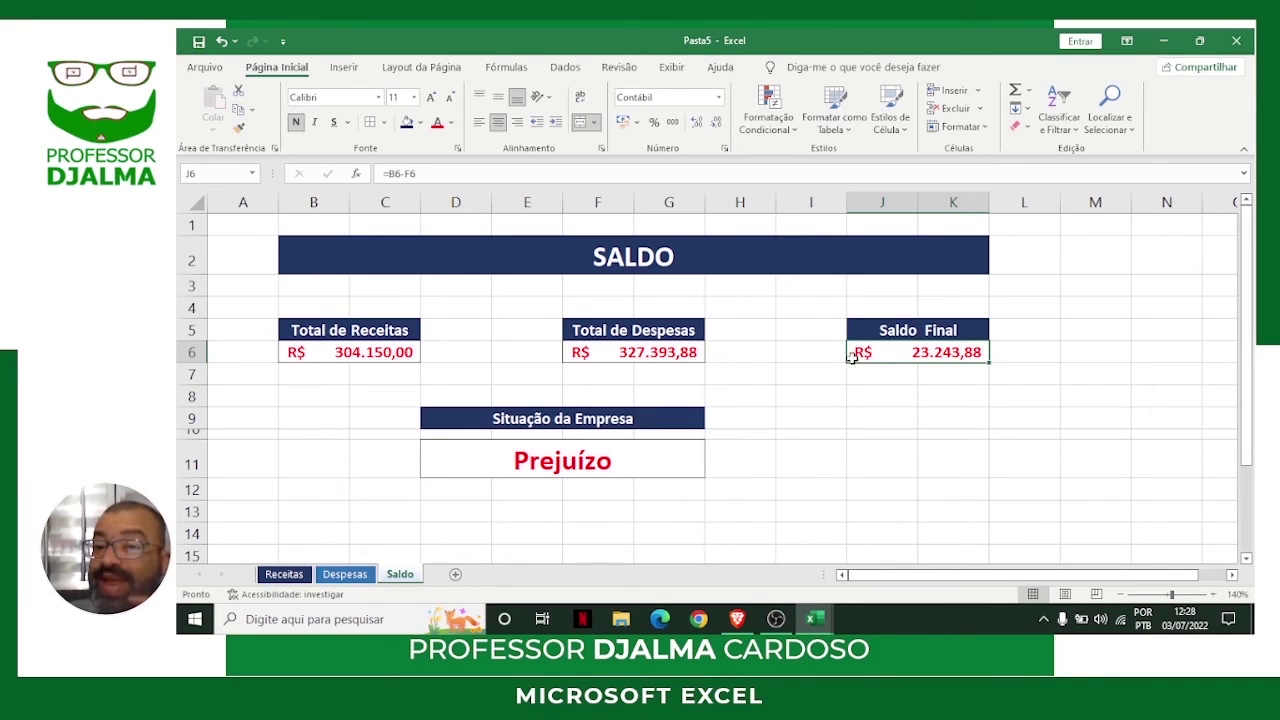
{"action": "left_click", "coordinate": [638, 441]}
{"action": "key", "text": "Right"}
{"action": "key", "text": "Left"}
{"action": "key", "text": "Right"}
{"action": "key", "text": "Left"}
{"action": "key", "text": "Right"}
{"action": "key", "text": "Left"}
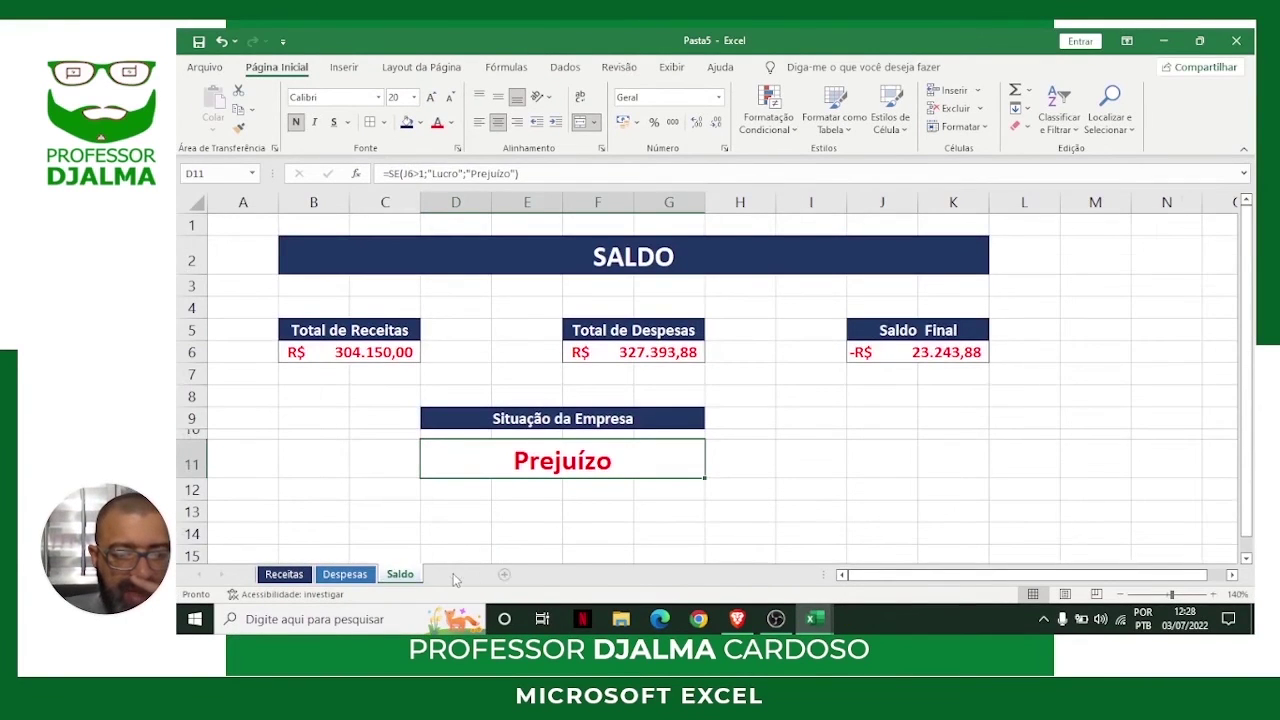
Add a new worksheet, rename it Gráfico and give its tab a light blue color.
{"action": "left_click", "coordinate": [504, 574]}
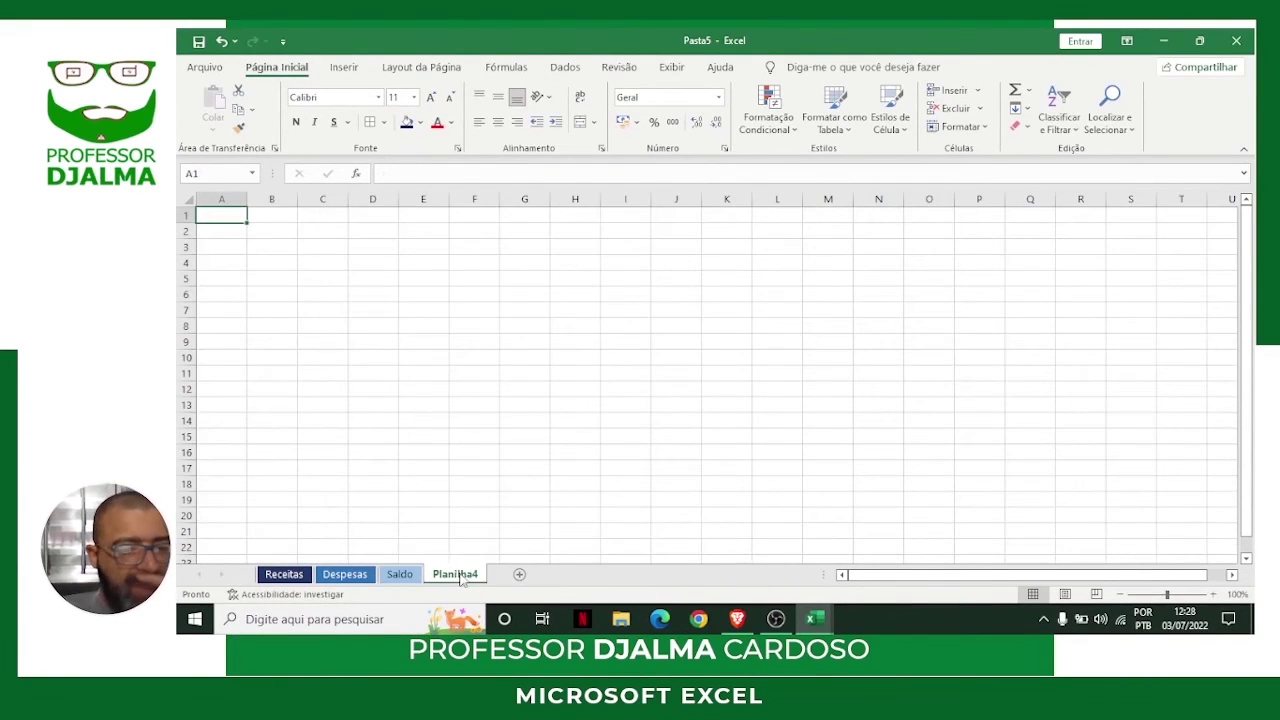
{"action": "double_click", "coordinate": [462, 578]}
{"action": "type", "text": "Gráfico"}
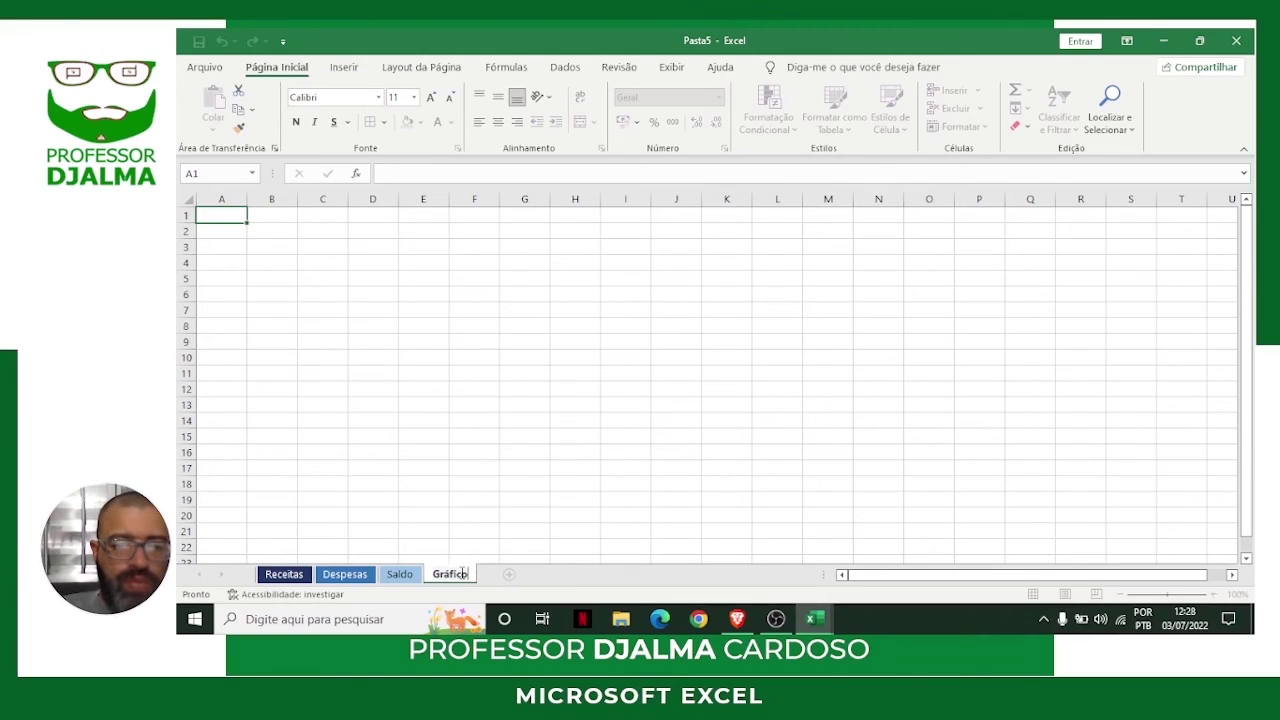
{"action": "key", "text": "Return"}
{"action": "right_click", "coordinate": [461, 579]}
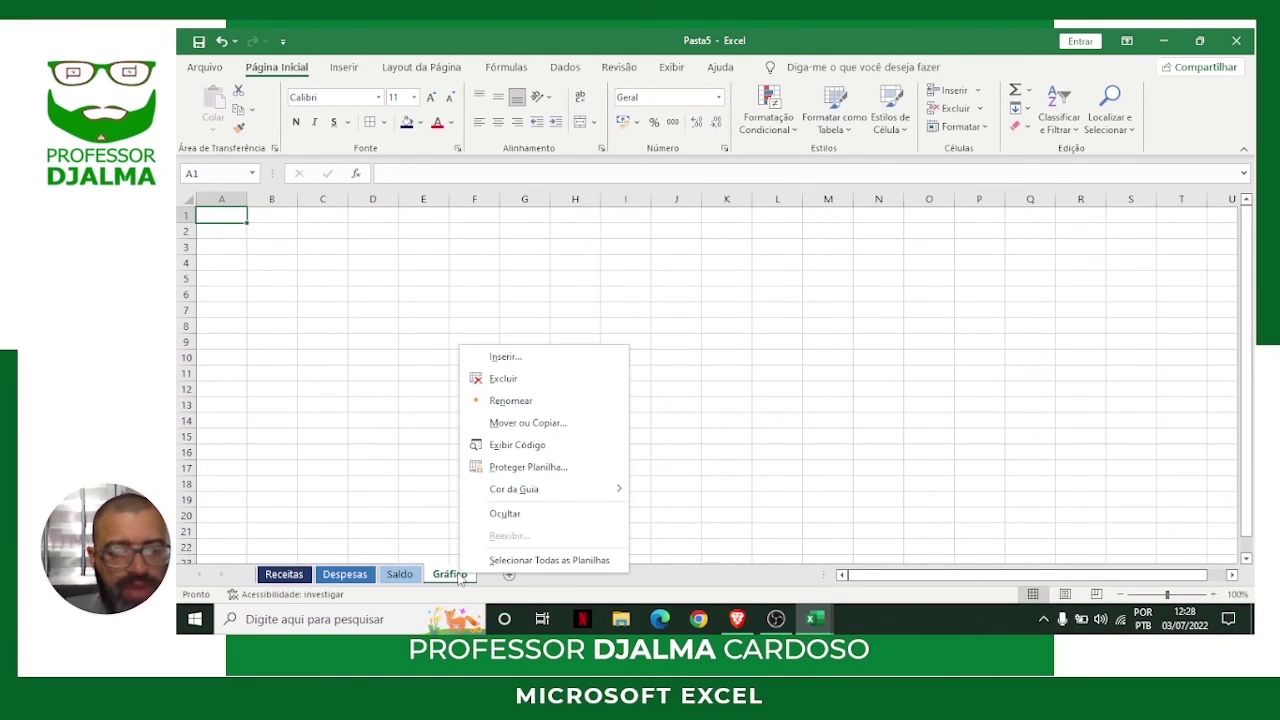
{"action": "mouse_move", "coordinate": [569, 488]}
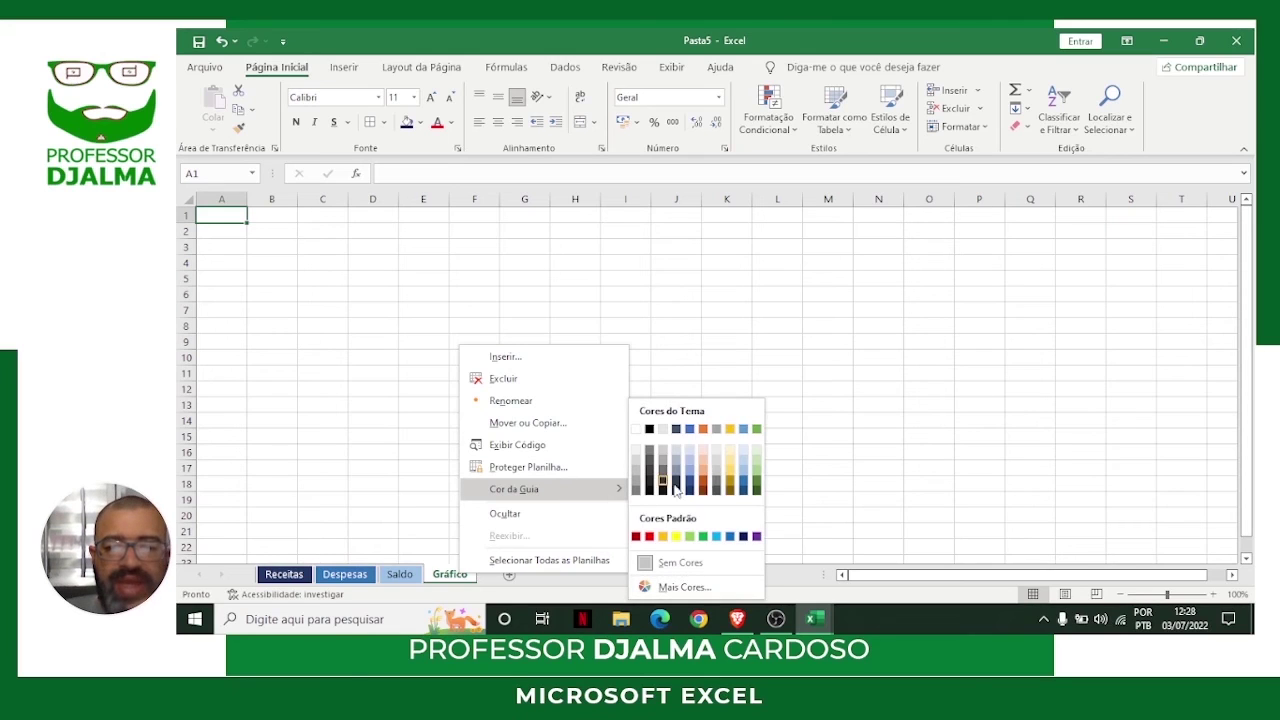
{"action": "left_click", "coordinate": [748, 467]}
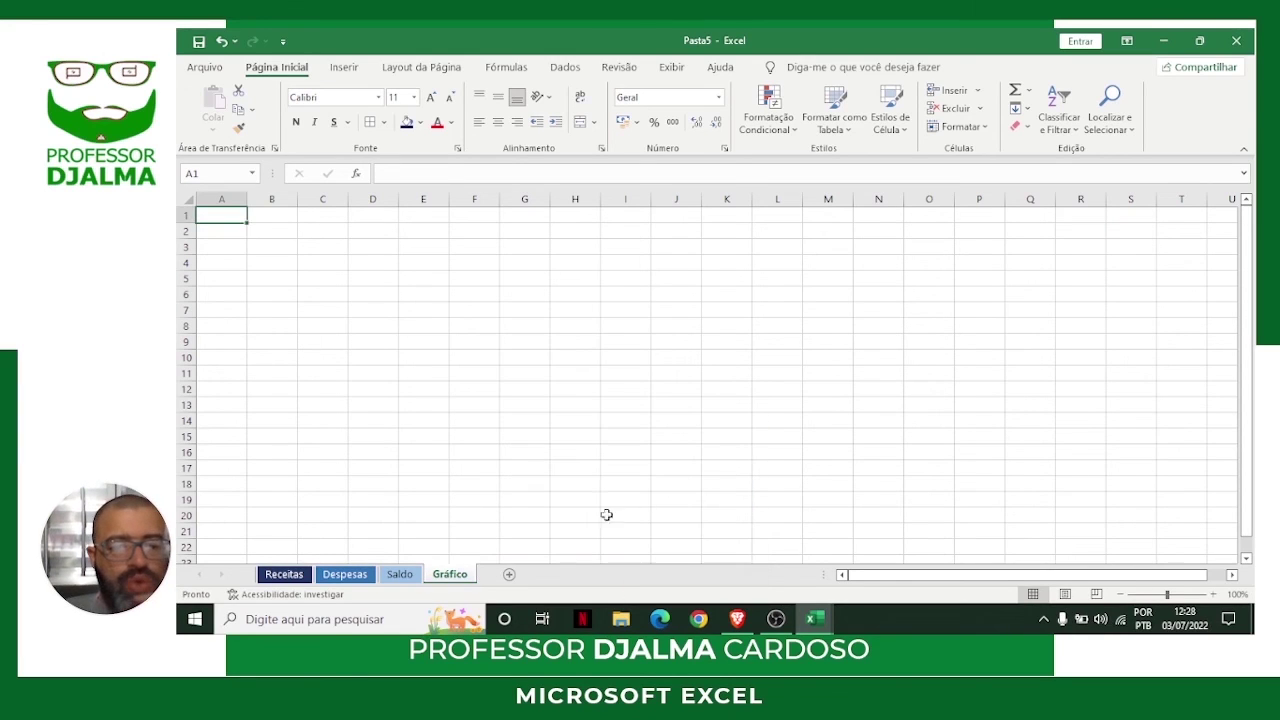
Review the Total de Receitas, Total de Despesas and Saldo Final blocks on the Saldo sheet as source data for a chart.
{"action": "left_click", "coordinate": [404, 578]}
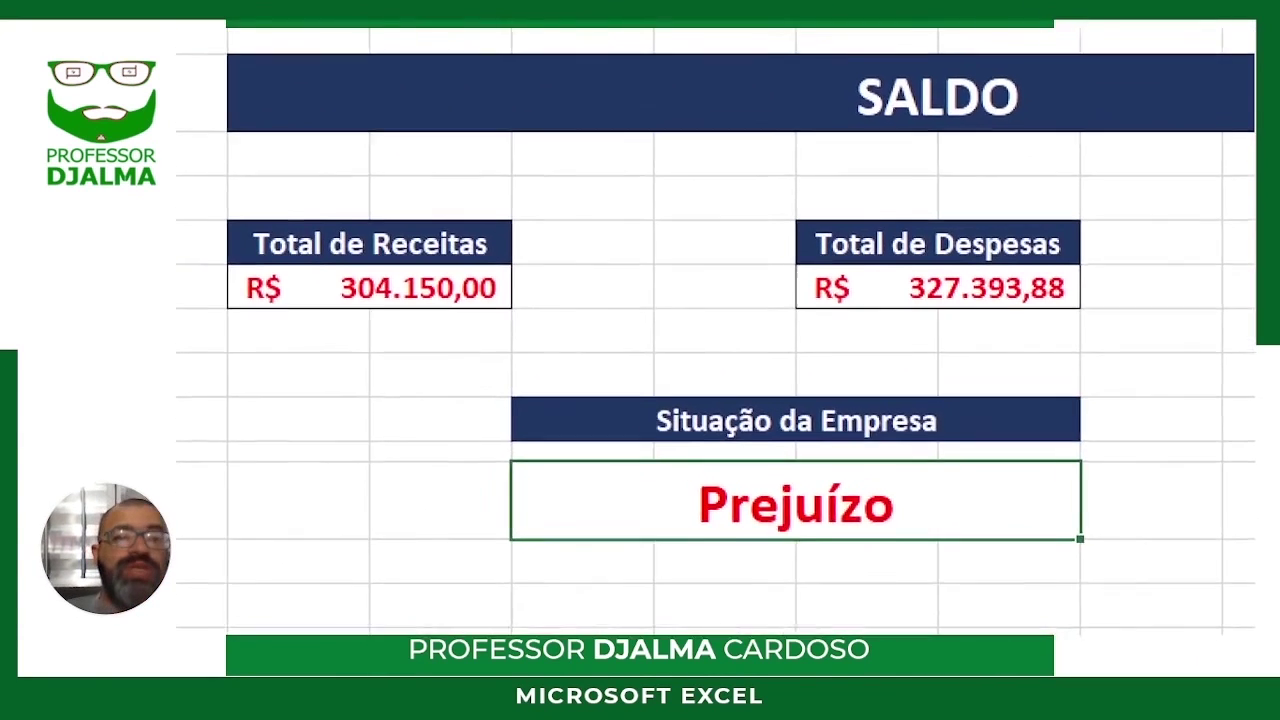
{"action": "mouse_move", "coordinate": [281, 226]}
{"action": "left_mouse_down"}
{"action": "mouse_move", "coordinate": [457, 266]}
{"action": "mouse_move", "coordinate": [571, 317]}
{"action": "left_mouse_up"}
{"action": "mouse_move", "coordinate": [598, 228]}
{"action": "left_mouse_down"}
{"action": "mouse_move", "coordinate": [556, 258]}
{"action": "mouse_move", "coordinate": [601, 285]}
{"action": "mouse_move", "coordinate": [563, 291]}
{"action": "left_mouse_up"}
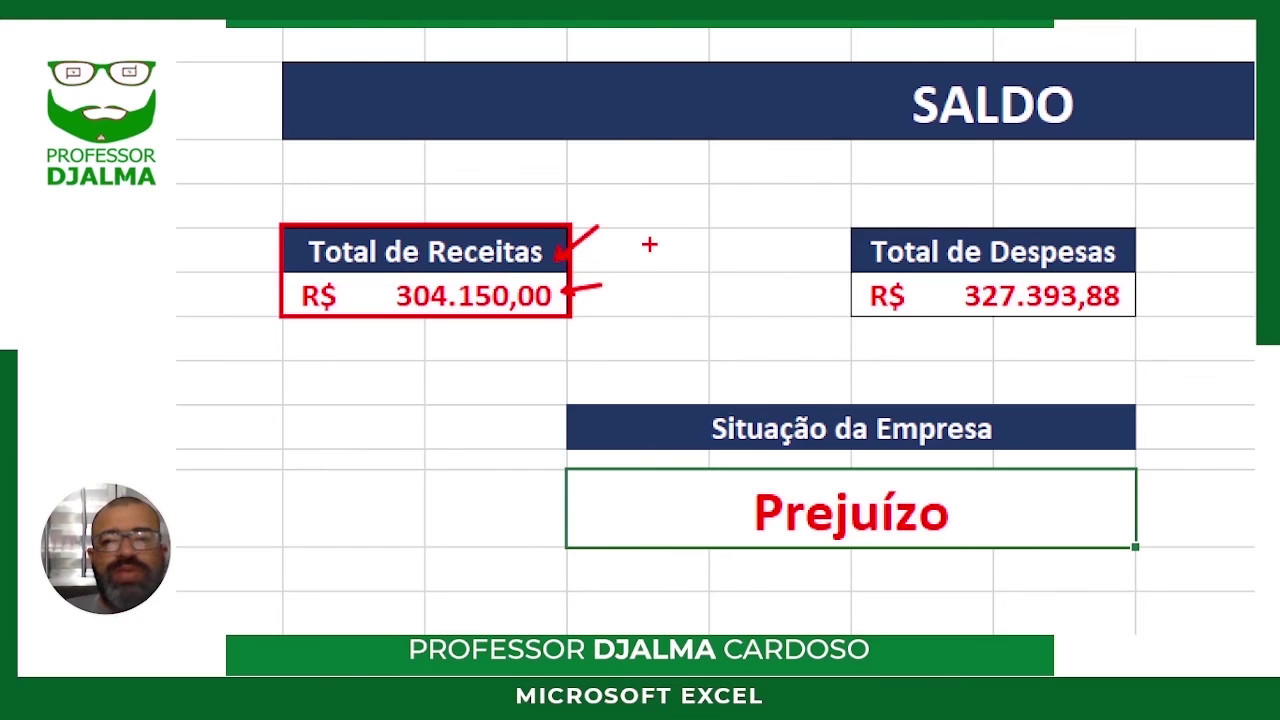
{"action": "mouse_move", "coordinate": [806, 254]}
{"action": "left_mouse_down"}
{"action": "mouse_move", "coordinate": [850, 254]}
{"action": "mouse_move", "coordinate": [862, 295]}
{"action": "left_mouse_up"}
{"action": "left_click_drag", "start_coordinate": [862, 296], "coordinate": [814, 297]}
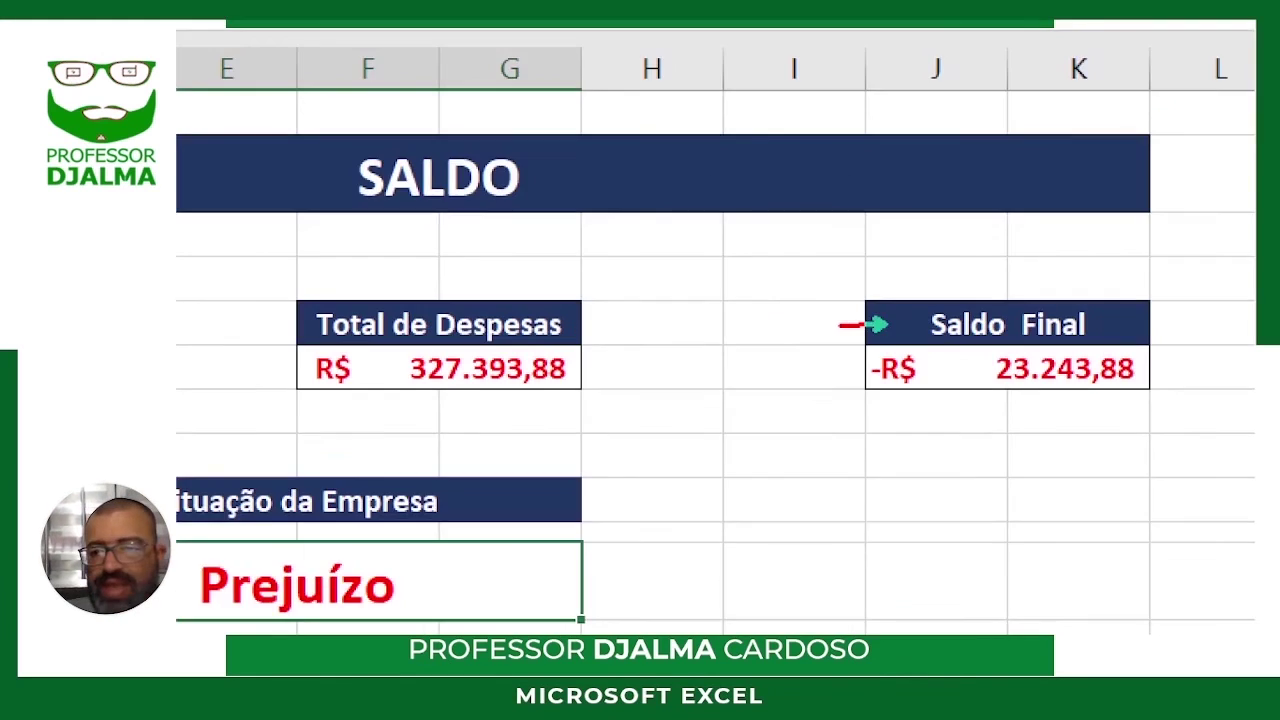
{"action": "left_click_drag", "start_coordinate": [840, 323], "coordinate": [816, 323]}
{"action": "left_click_drag", "start_coordinate": [866, 364], "coordinate": [876, 370]}
{"action": "left_click_drag", "start_coordinate": [876, 371], "coordinate": [782, 403]}
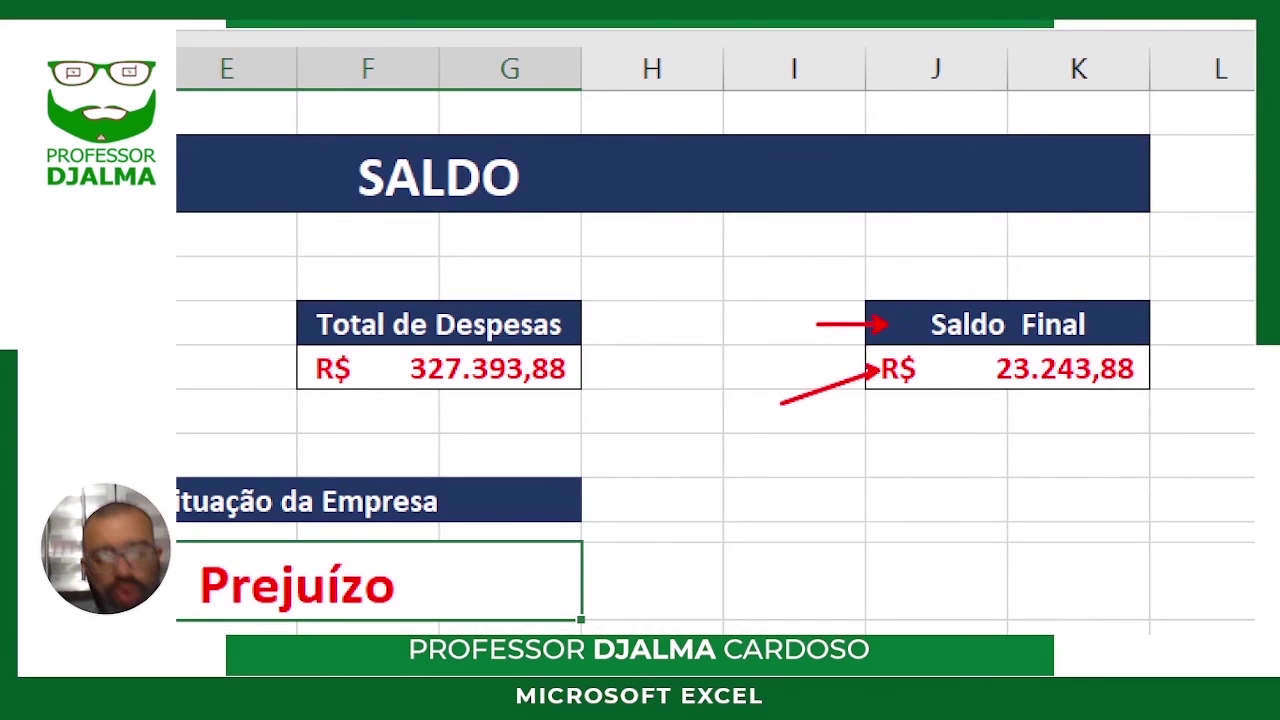
{"action": "key", "text": "Escape"}
Insert a 2D clustered column chart from the range B5:K6 on the Saldo sheet.
{"action": "left_click_drag", "start_coordinate": [377, 330], "coordinate": [885, 347]}
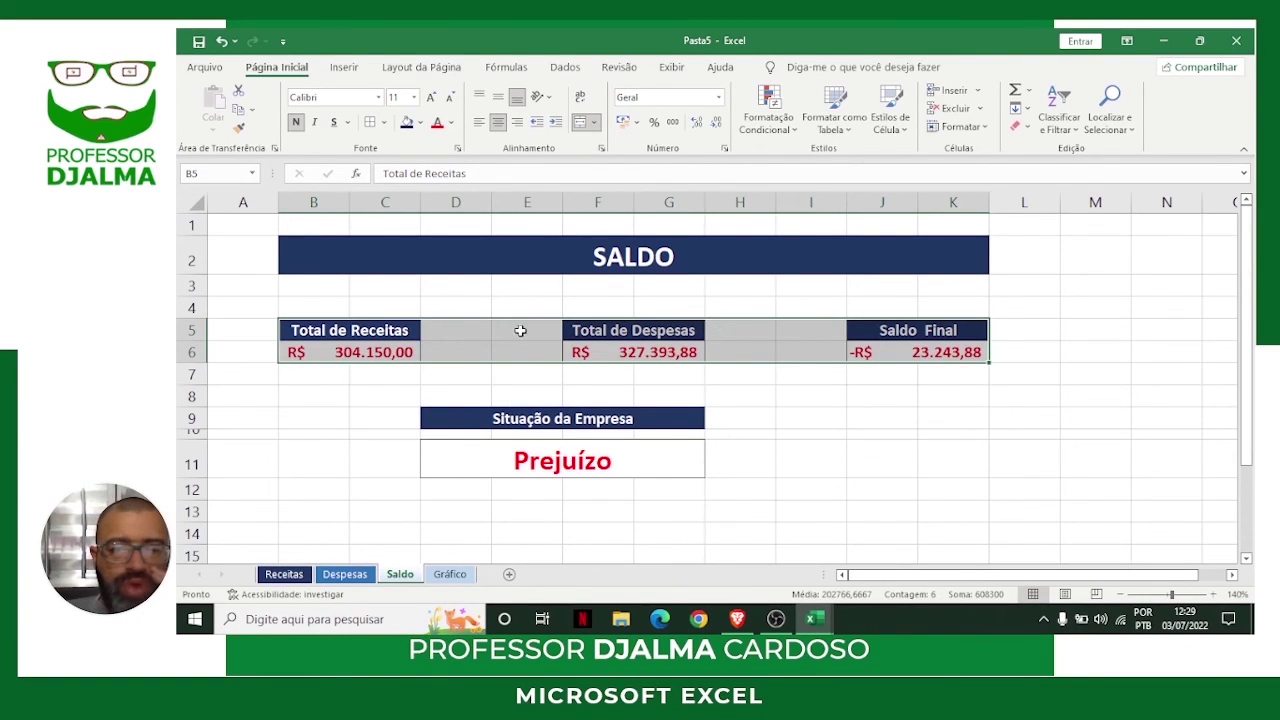
{"action": "left_click", "coordinate": [344, 67]}
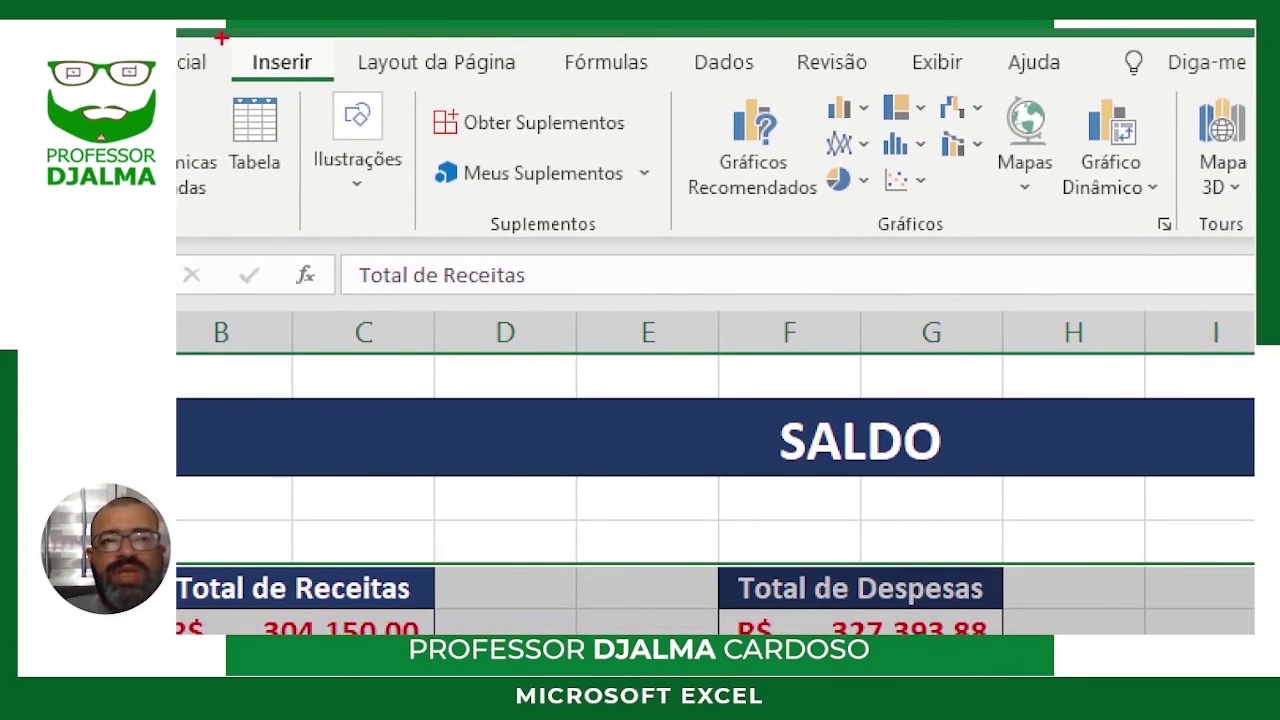
{"action": "mouse_move", "coordinate": [221, 38]}
{"action": "left_mouse_down"}
{"action": "mouse_move", "coordinate": [320, 50]}
{"action": "mouse_move", "coordinate": [340, 84]}
{"action": "left_mouse_up"}
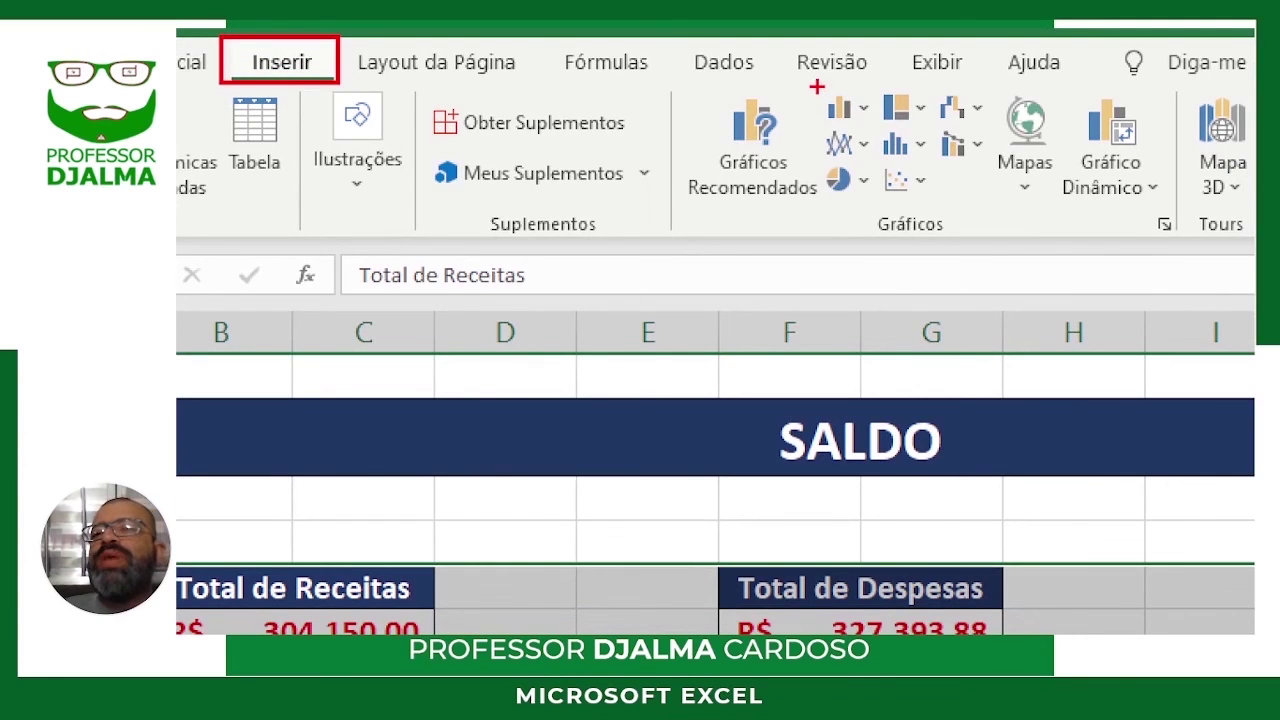
{"action": "mouse_move", "coordinate": [810, 87]}
{"action": "left_mouse_down"}
{"action": "mouse_move", "coordinate": [866, 108]}
{"action": "mouse_move", "coordinate": [879, 134]}
{"action": "left_mouse_up"}
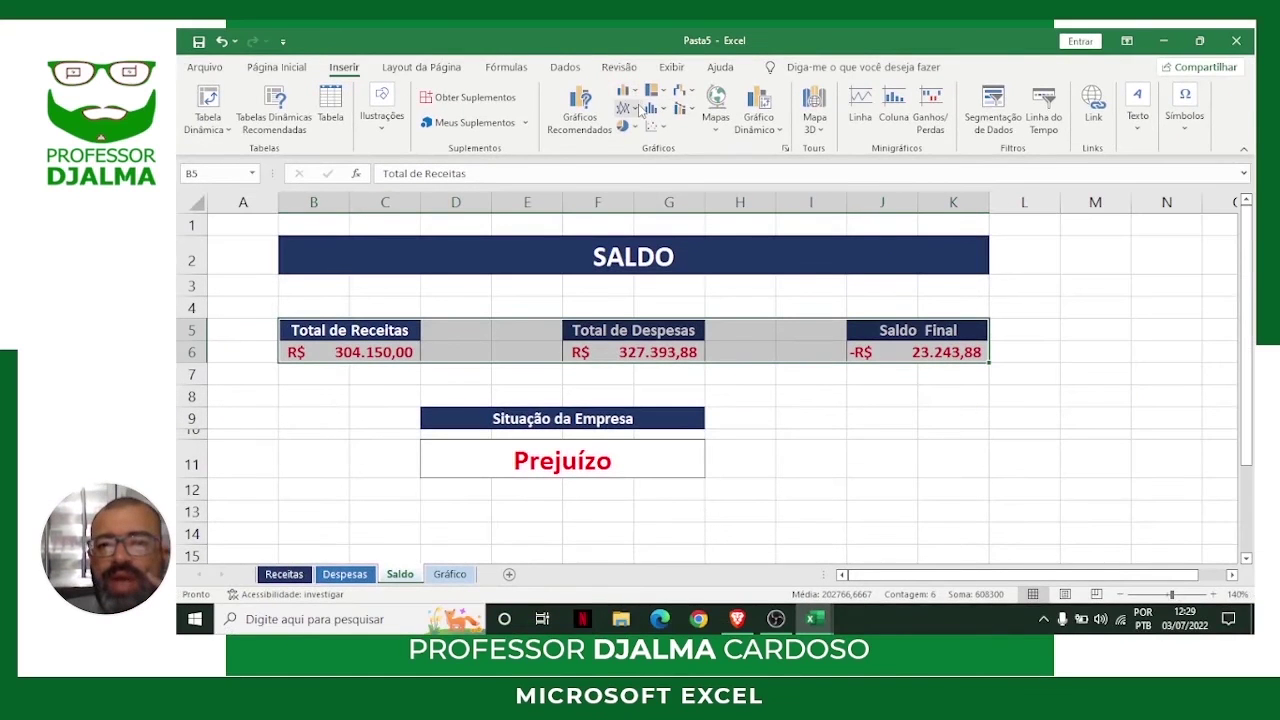
{"action": "left_click", "coordinate": [640, 93]}
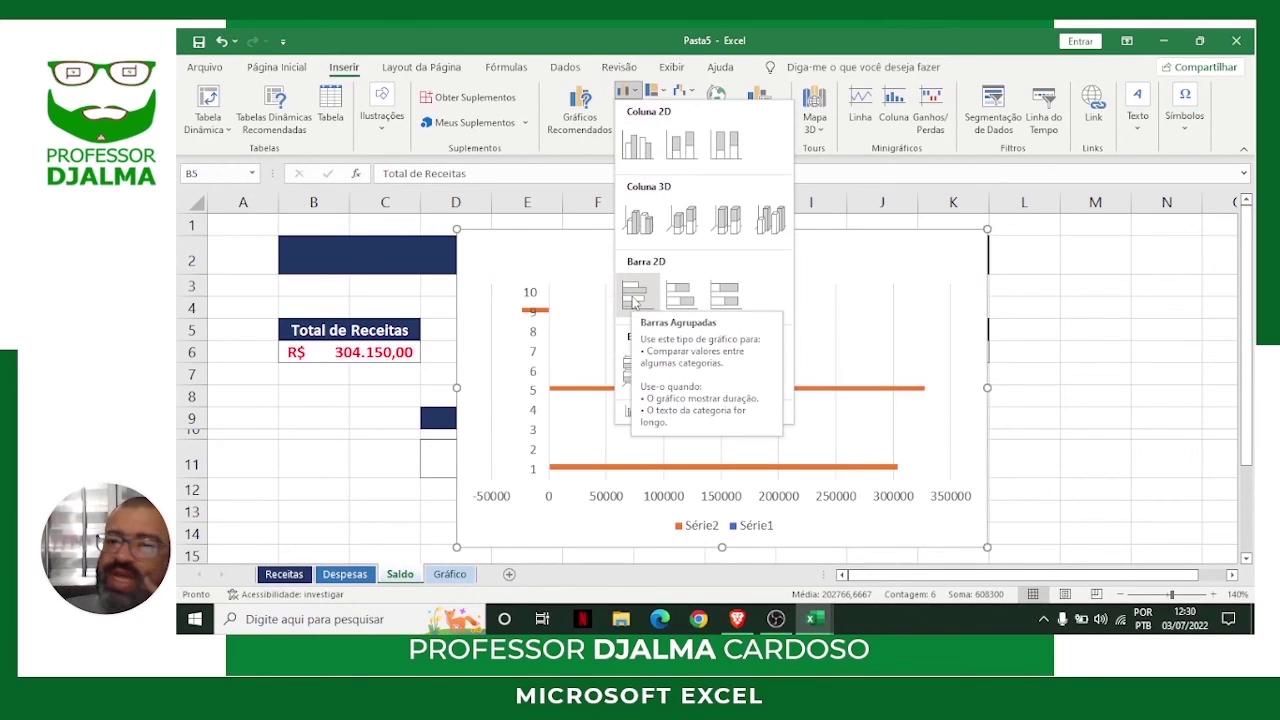
{"action": "left_click", "coordinate": [636, 150]}
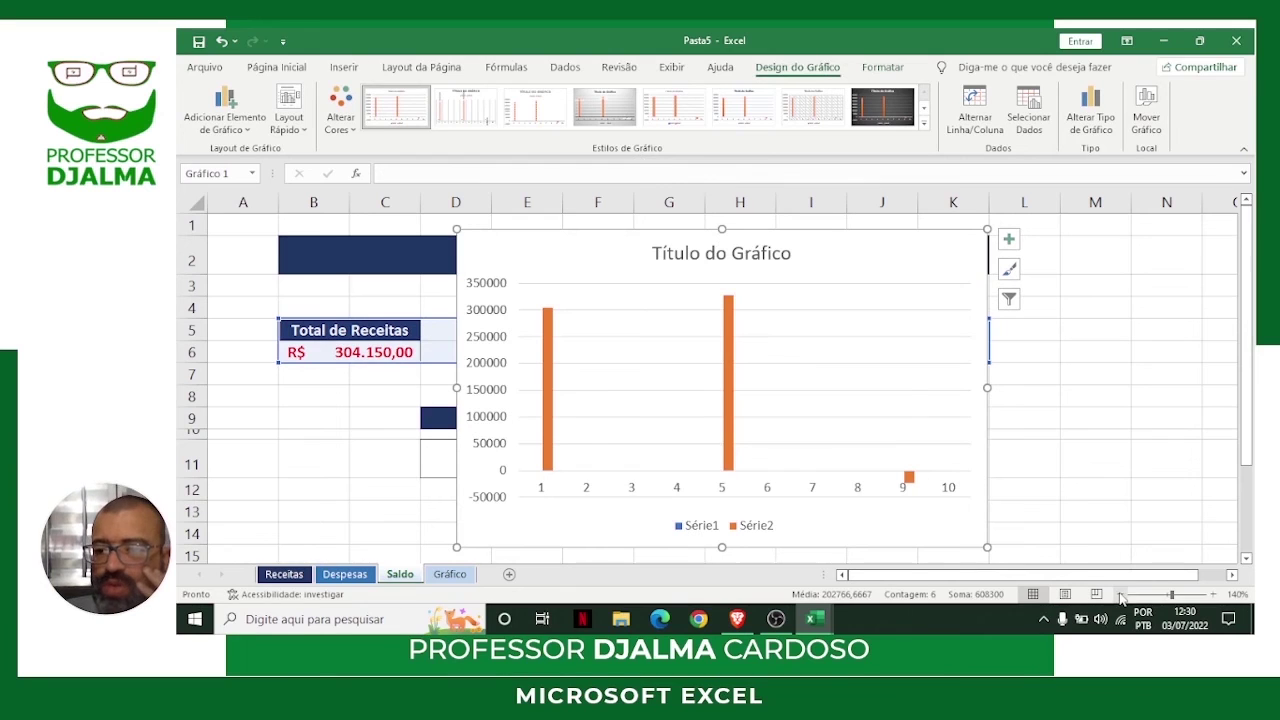
Move the column chart from the Saldo sheet to the Gráfico sheet as an embedded object.
{"action": "left_click_drag", "start_coordinate": [928, 250], "coordinate": [902, 250]}
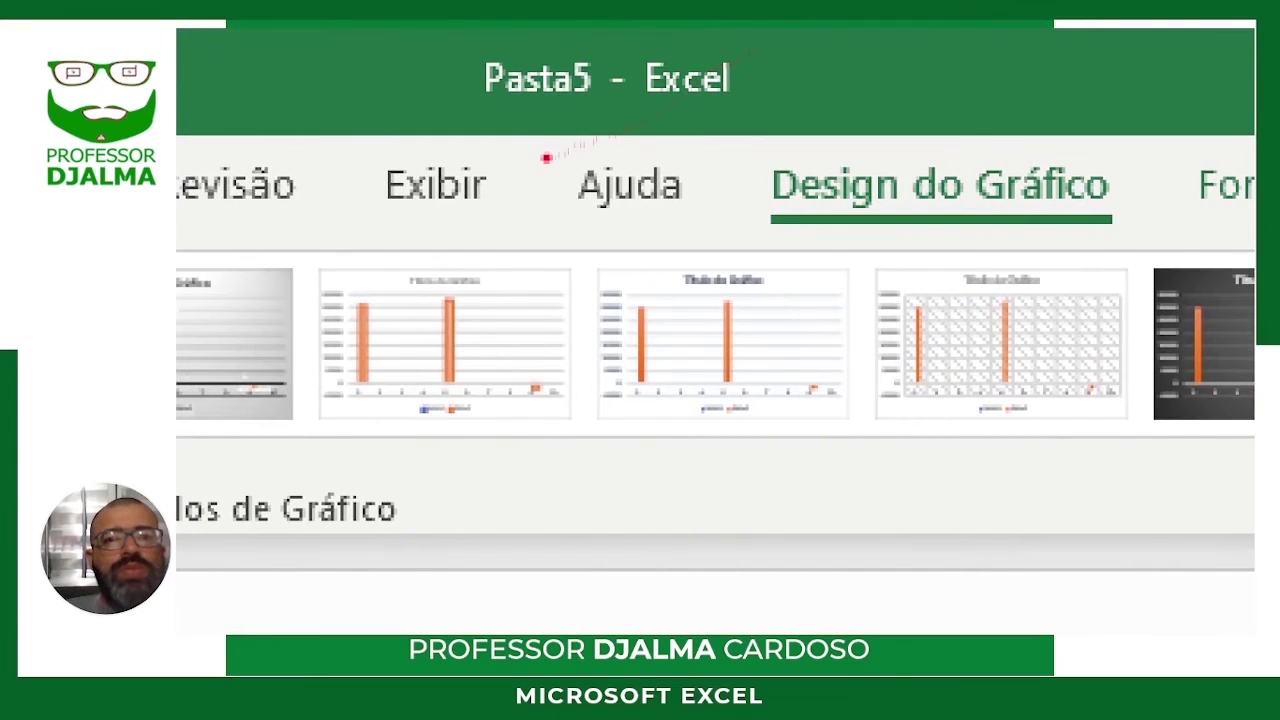
{"action": "left_click_drag", "start_coordinate": [555, 132], "coordinate": [671, 238]}
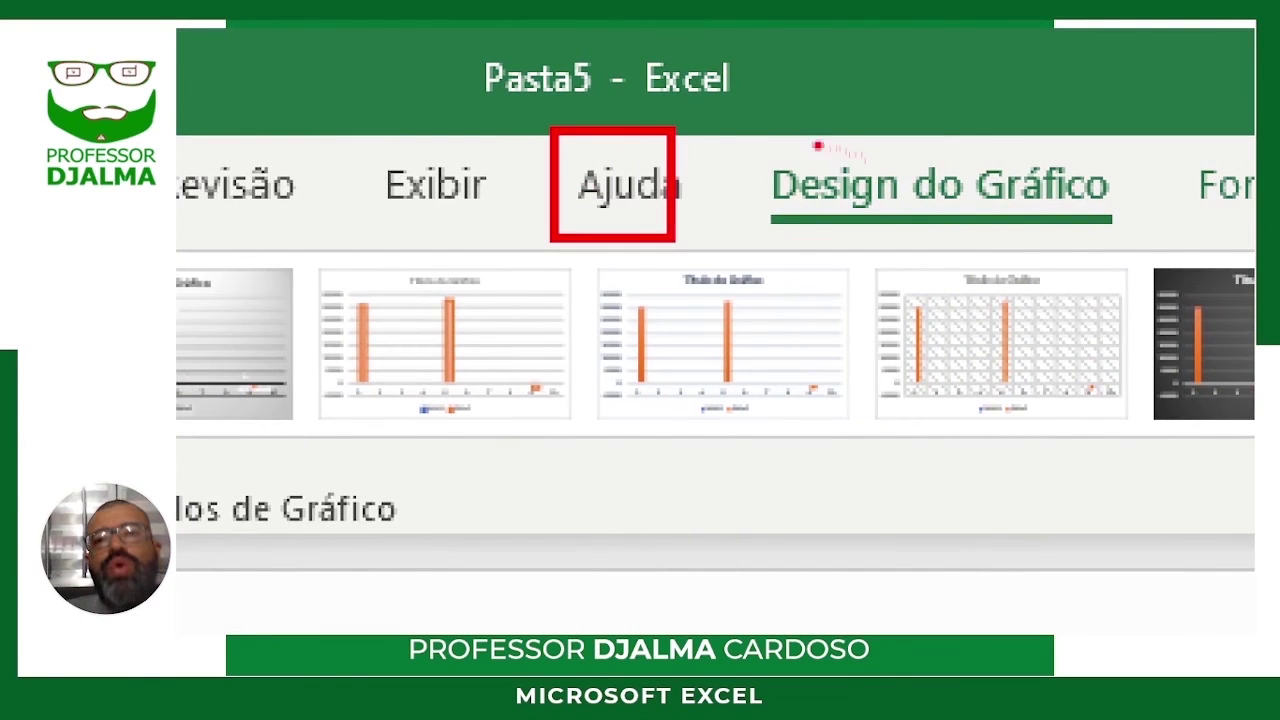
{"action": "mouse_move", "coordinate": [751, 129]}
{"action": "left_mouse_down"}
{"action": "mouse_move", "coordinate": [834, 186]}
{"action": "mouse_move", "coordinate": [1150, 248]}
{"action": "left_mouse_up"}
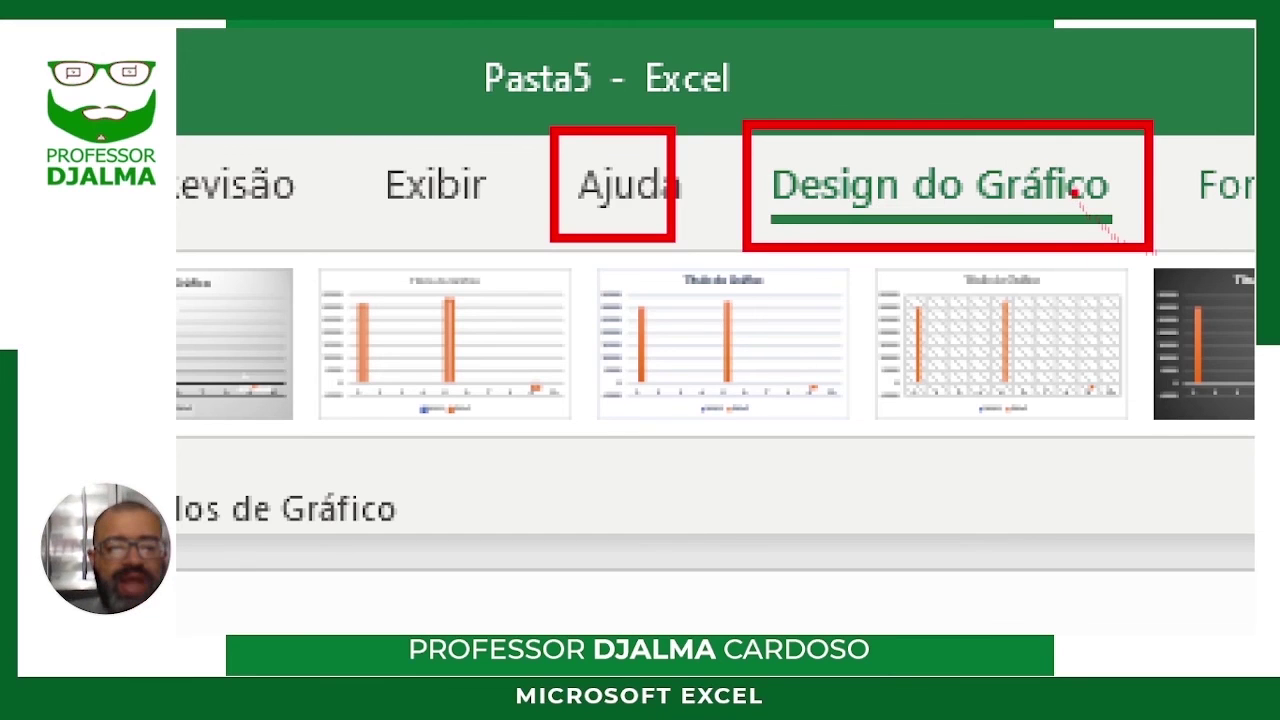
{"action": "key", "text": "Escape"}
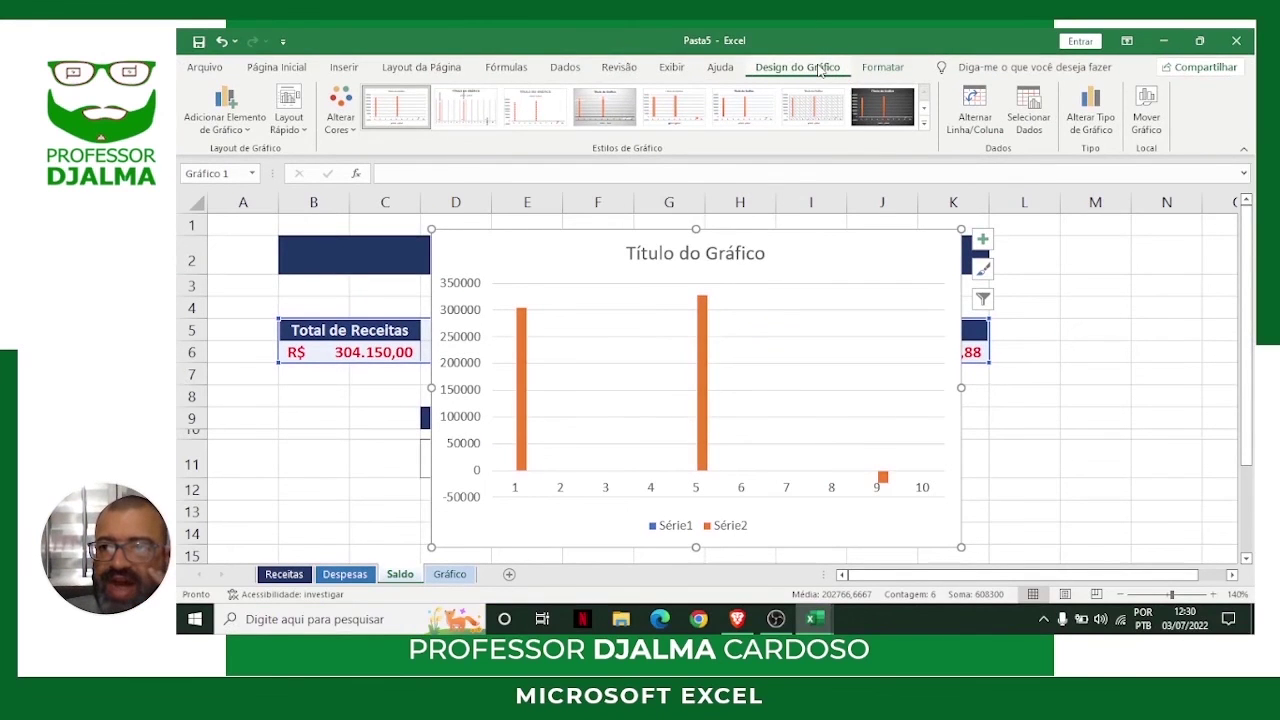
{"action": "left_click", "coordinate": [1147, 102]}
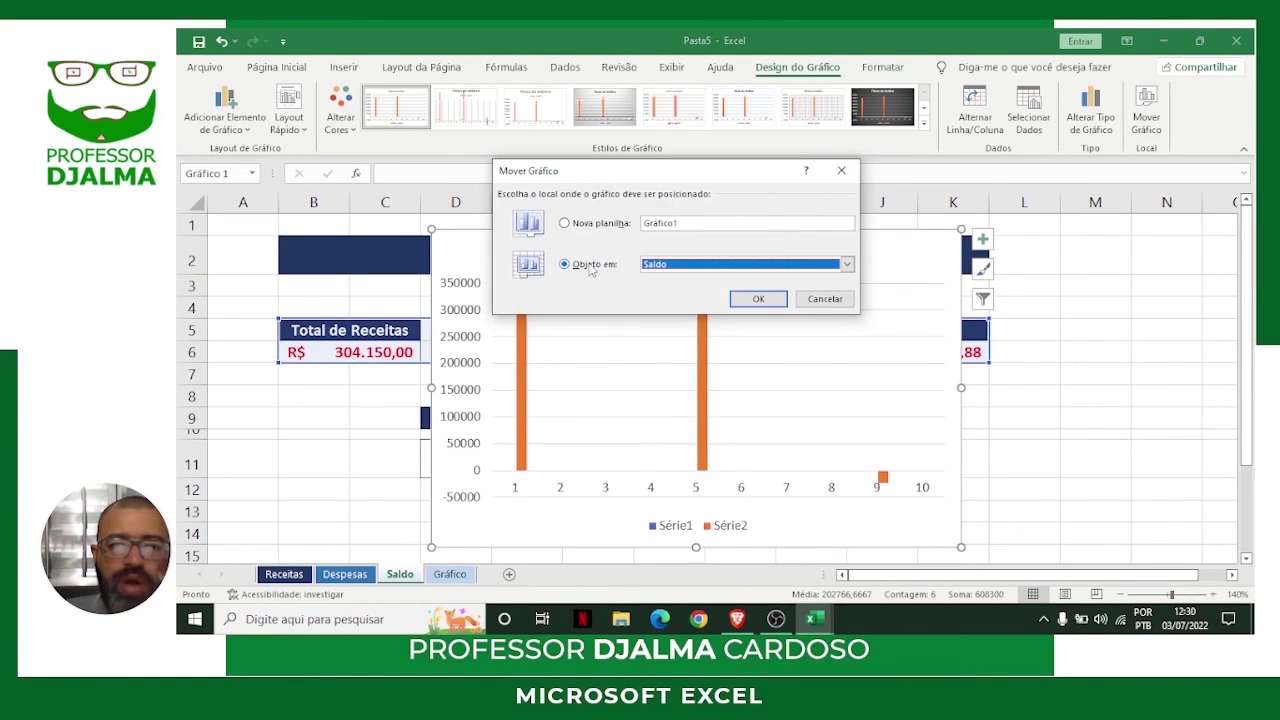
{"action": "left_click", "coordinate": [663, 266]}
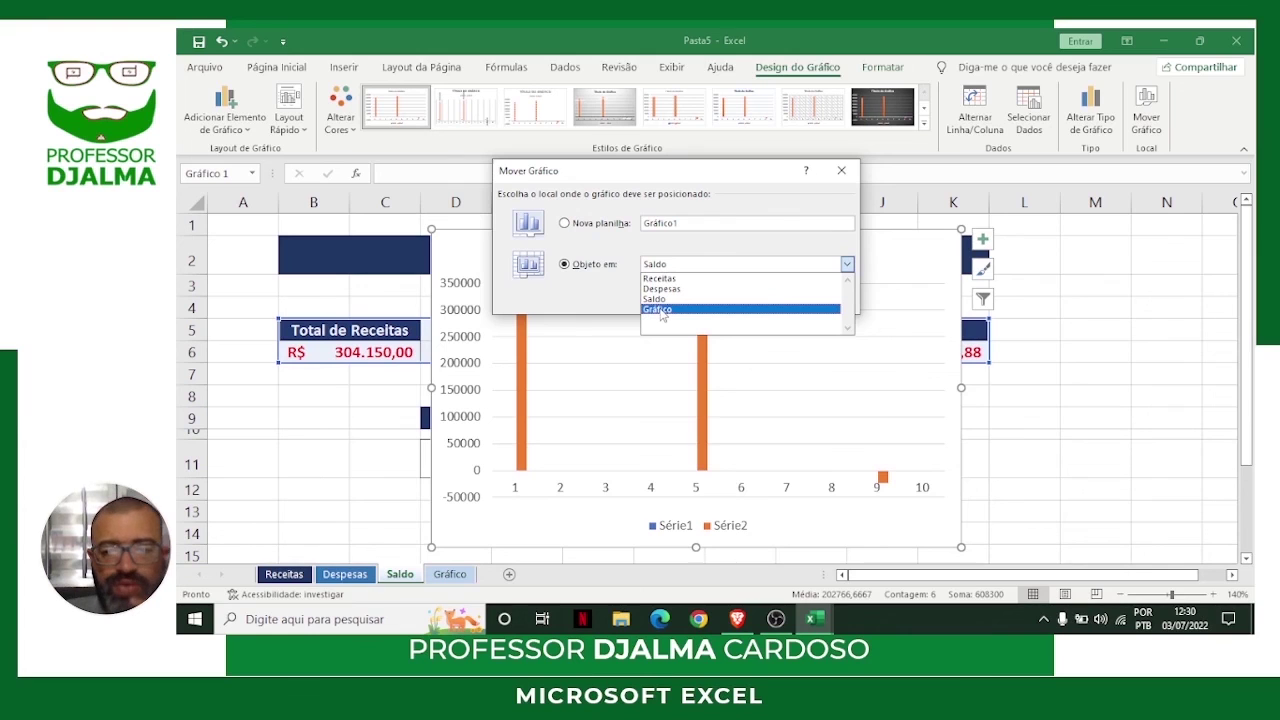
{"action": "left_click", "coordinate": [661, 311]}
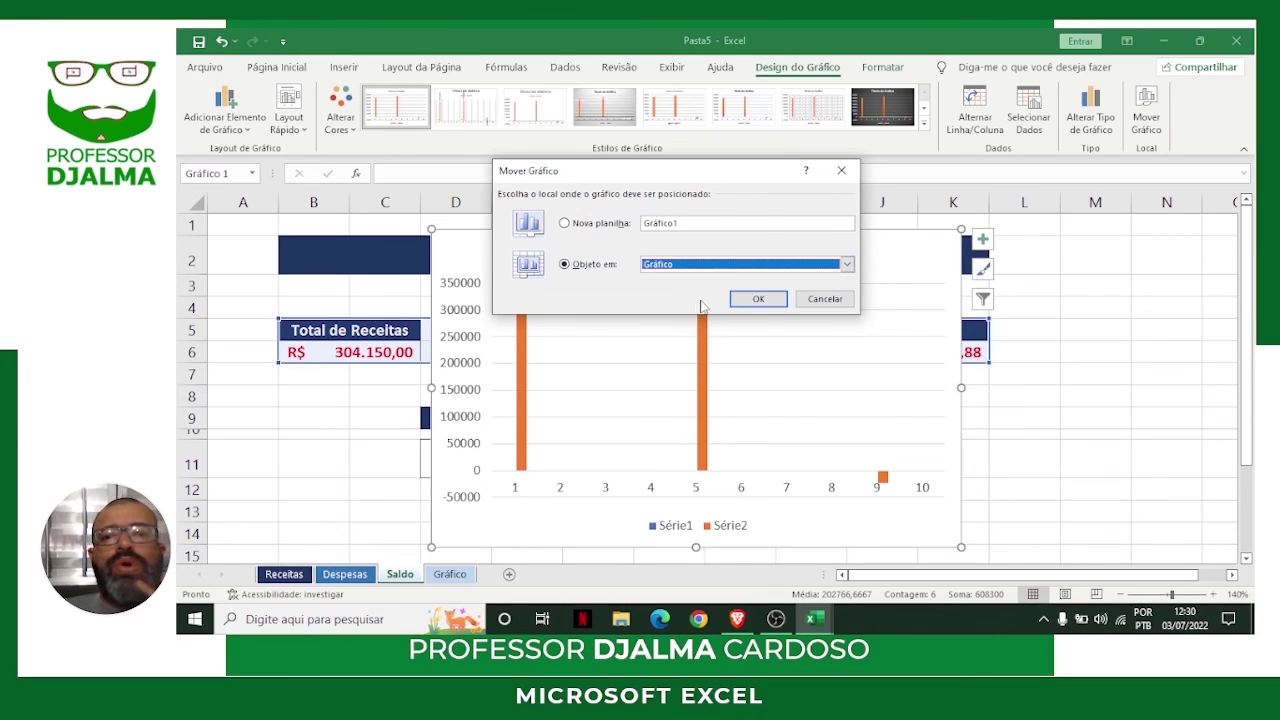
{"action": "left_click", "coordinate": [756, 298]}
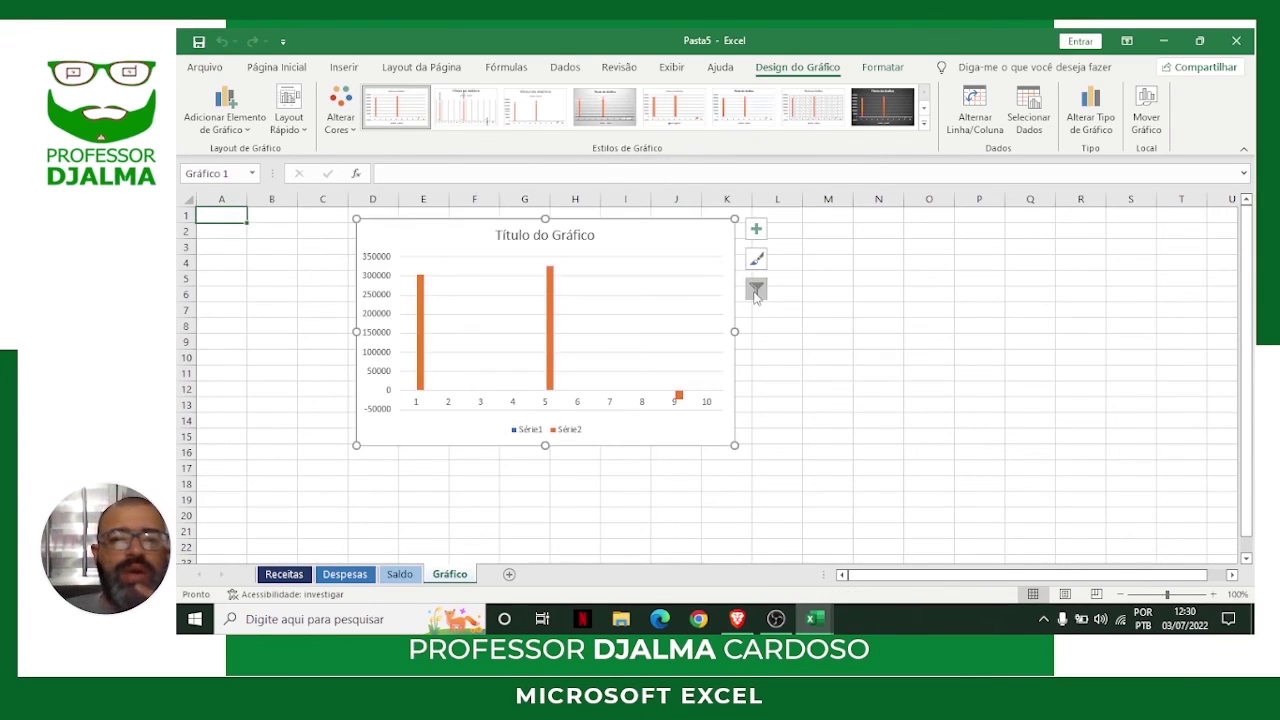
Place the chart at cell A1 of the Gráfico sheet and enlarge it to span about columns A to O and rows 1 to 22.
{"action": "left_click_drag", "start_coordinate": [646, 240], "coordinate": [543, 236]}
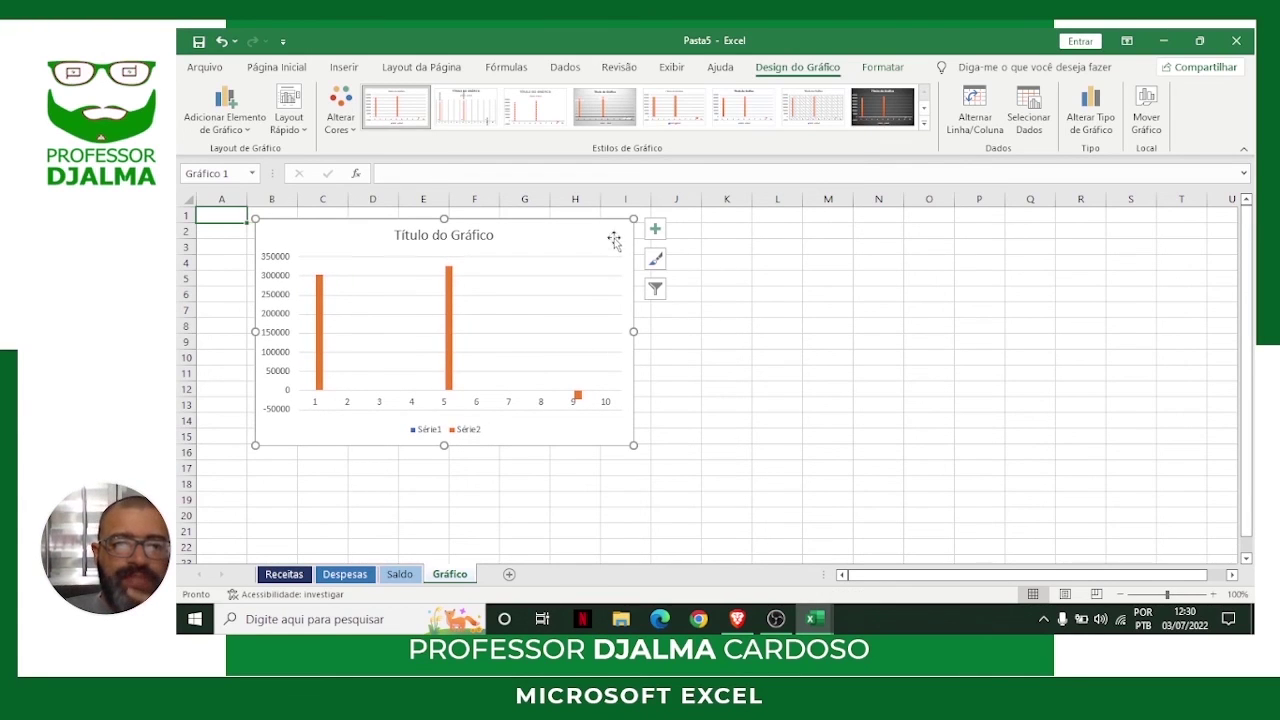
{"action": "left_click_drag", "start_coordinate": [609, 239], "coordinate": [550, 229]}
{"action": "left_click_drag", "start_coordinate": [575, 434], "coordinate": [951, 553]}
Delete the chart's title, vertical value axis and legend.
{"action": "left_click", "coordinate": [558, 222]}
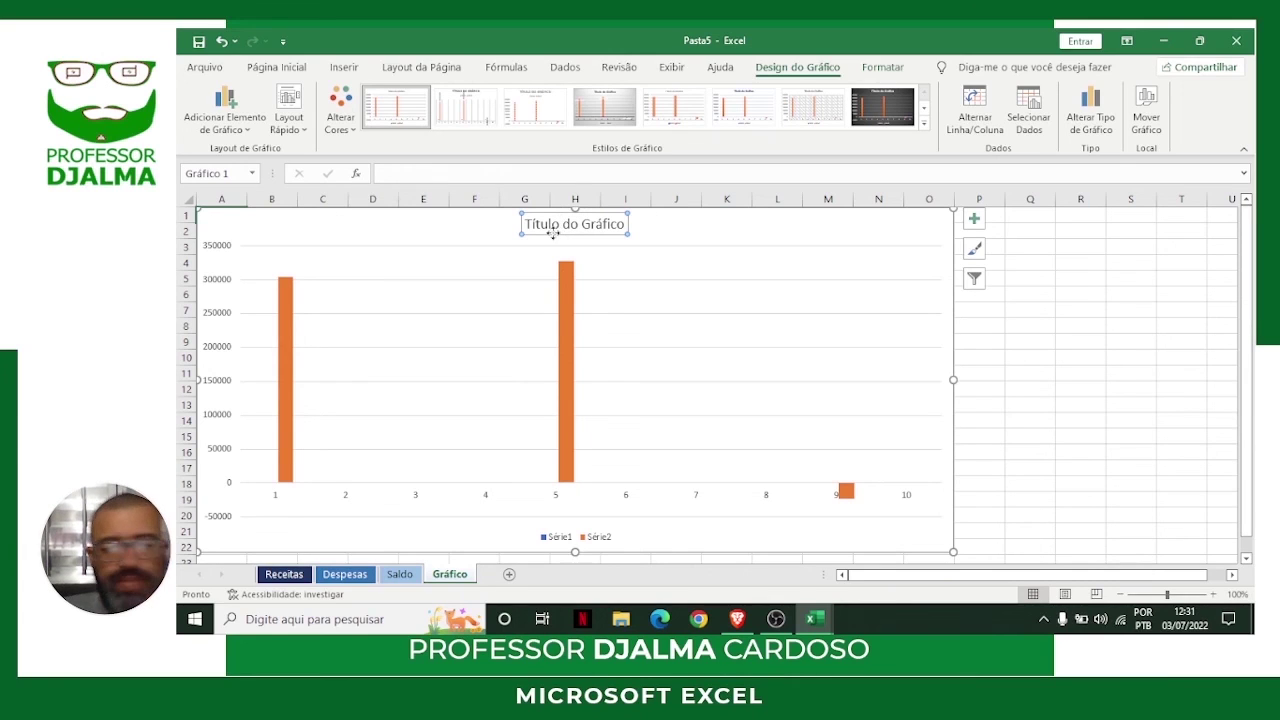
{"action": "key", "text": "Delete"}
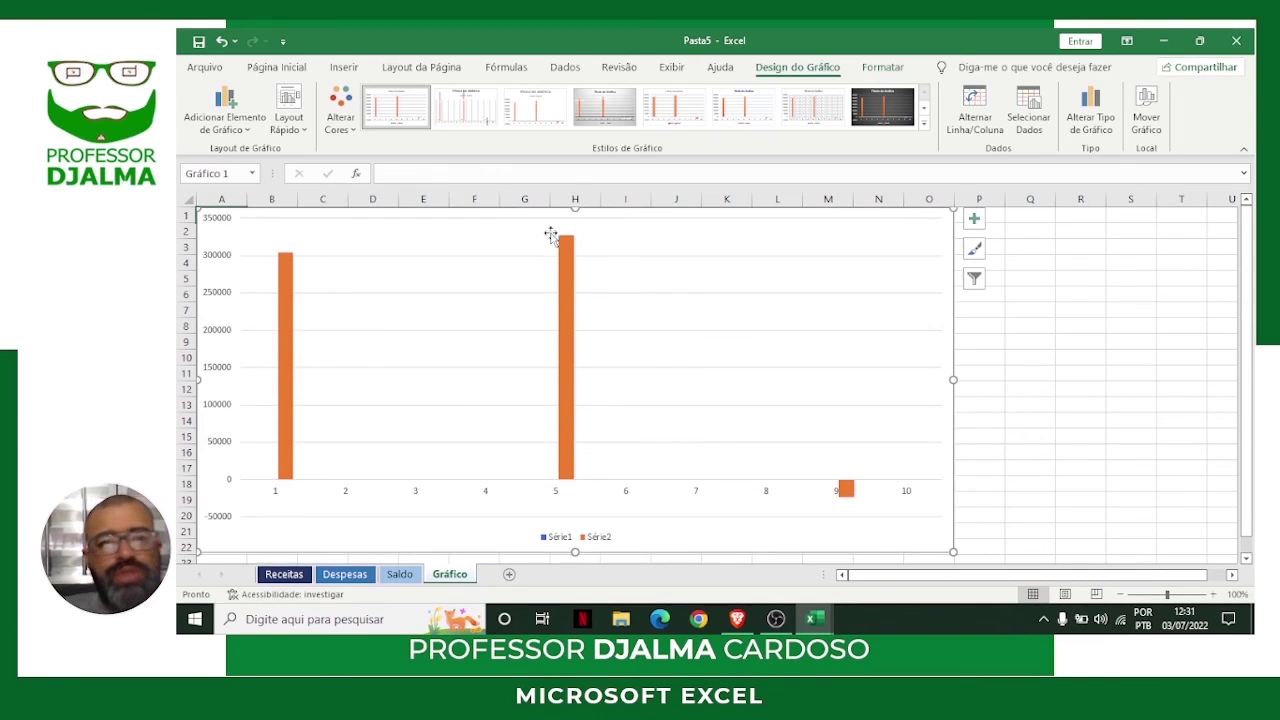
{"action": "left_click", "coordinate": [225, 226]}
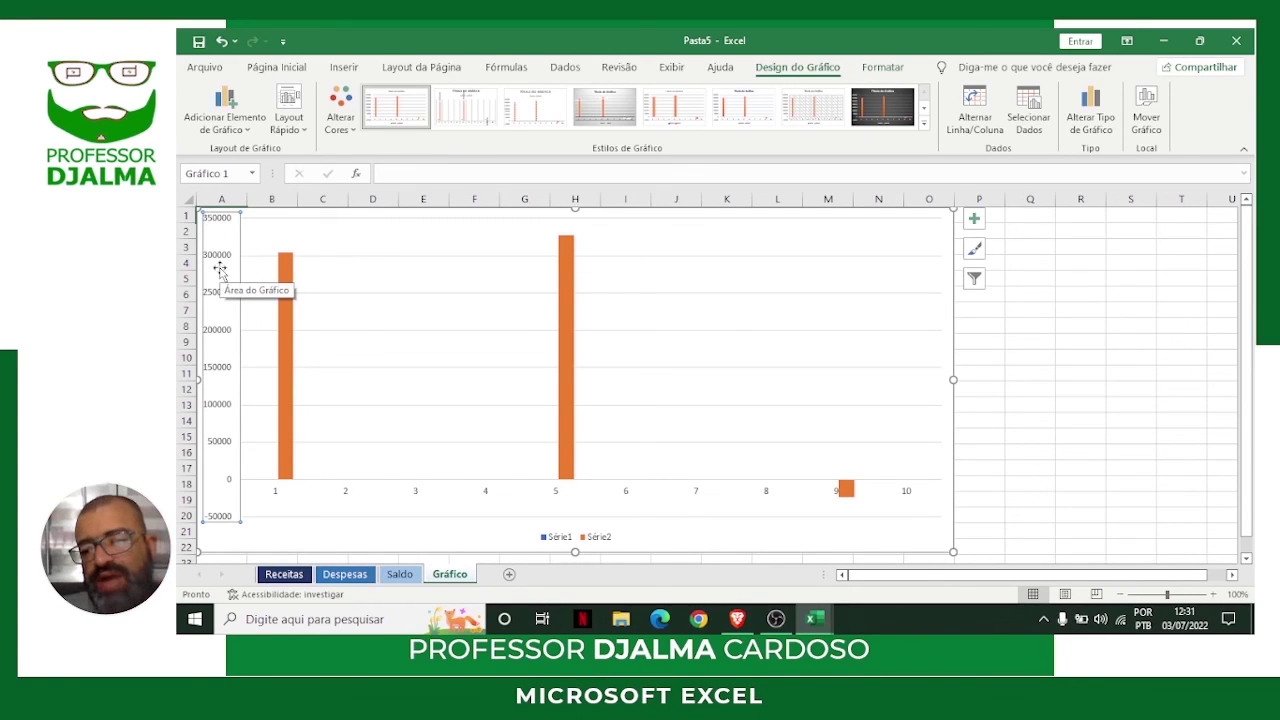
{"action": "key", "text": "Delete"}
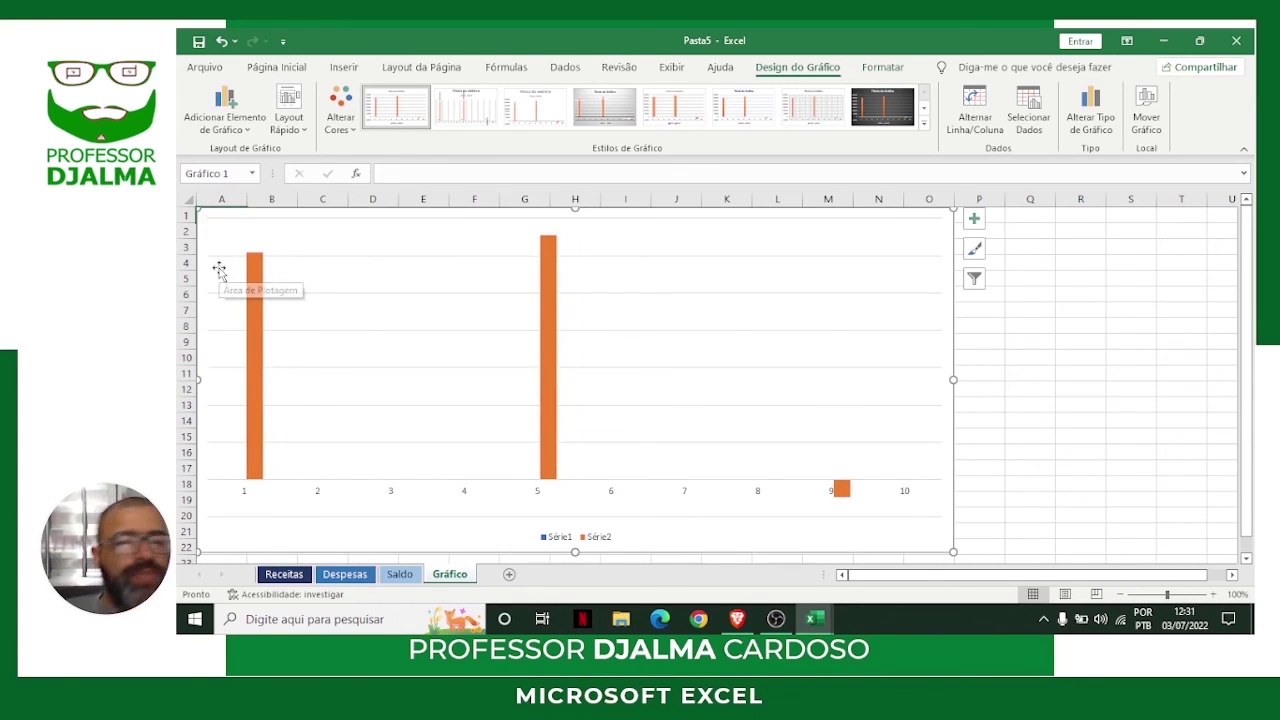
{"action": "left_click", "coordinate": [564, 541]}
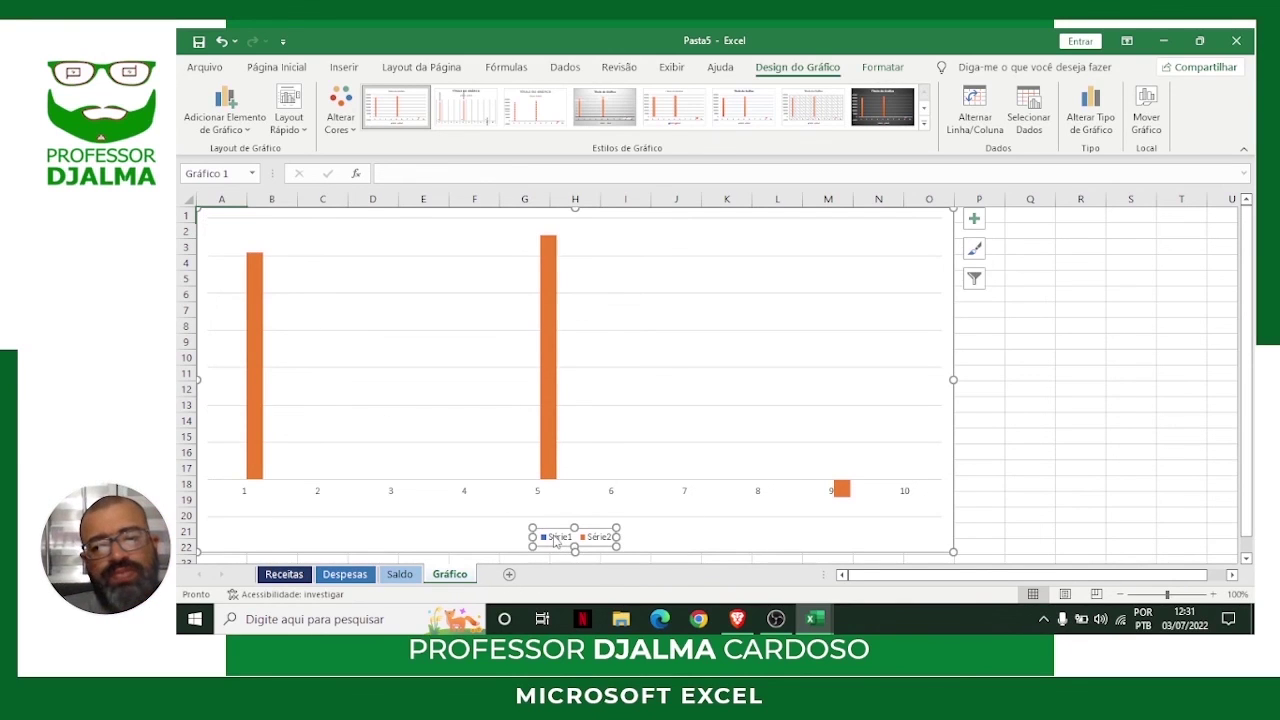
{"action": "key", "text": "Delete"}
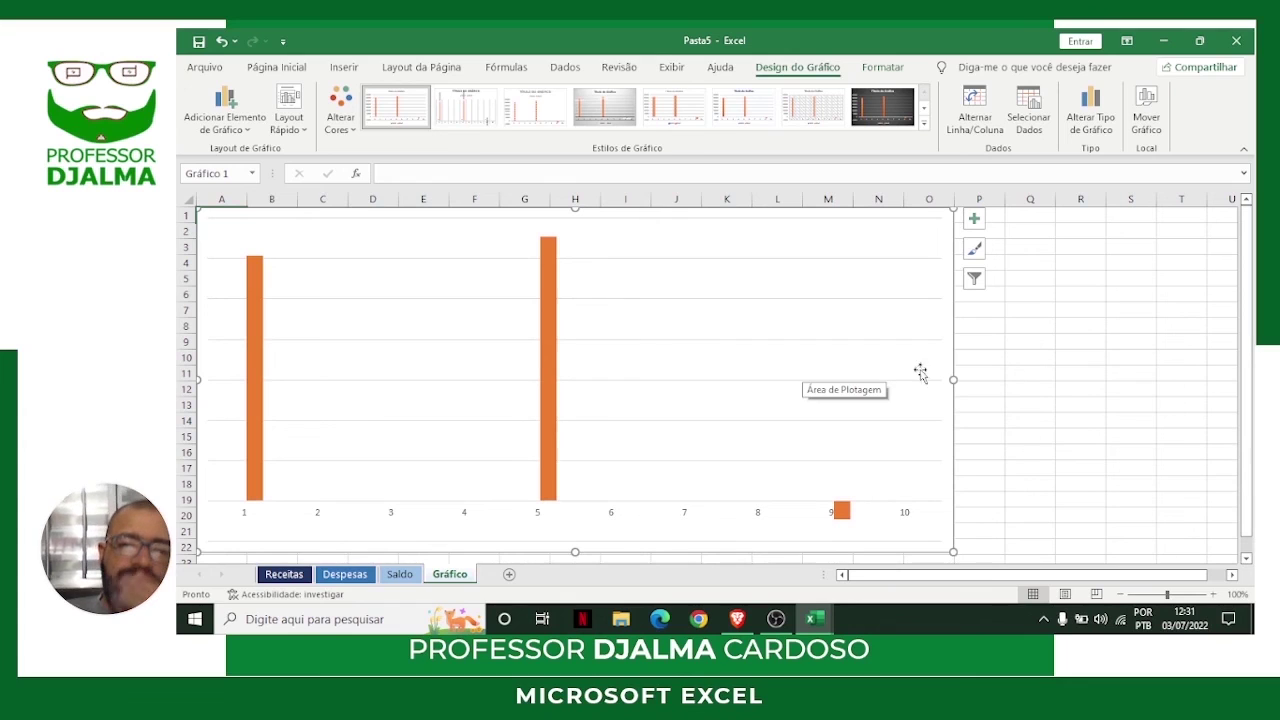
Add data labels (Rótulos de Dados) to the chart's columns.
{"action": "left_click", "coordinate": [974, 222]}
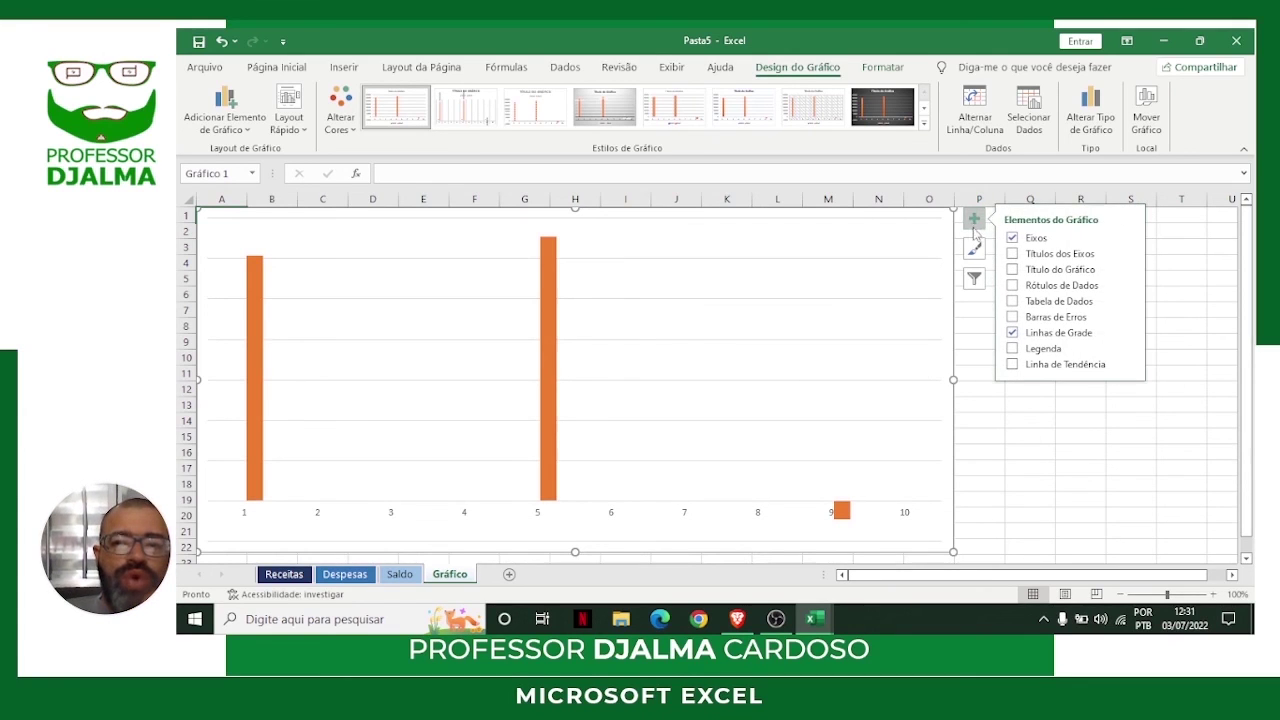
{"action": "left_click", "coordinate": [1012, 285]}
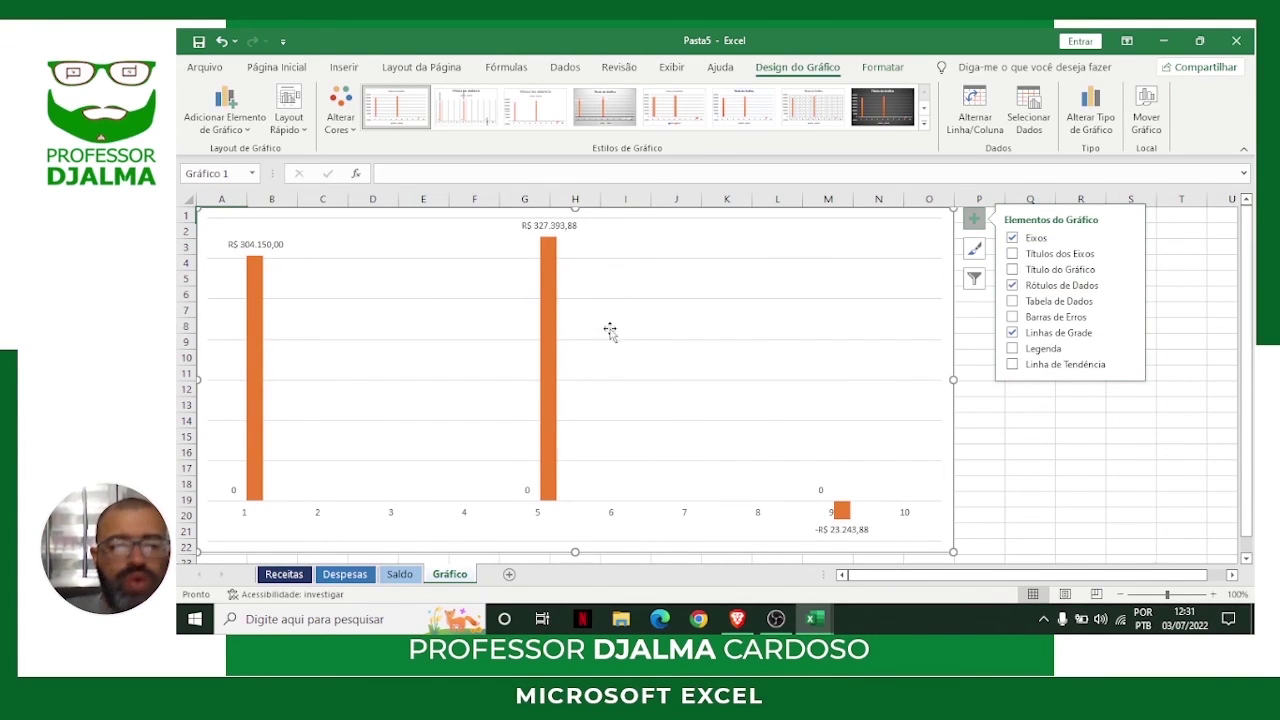
Delete the chart's horizontal axis and fill the first column, for total revenue, with dark blue.
{"action": "left_click", "coordinate": [320, 518]}
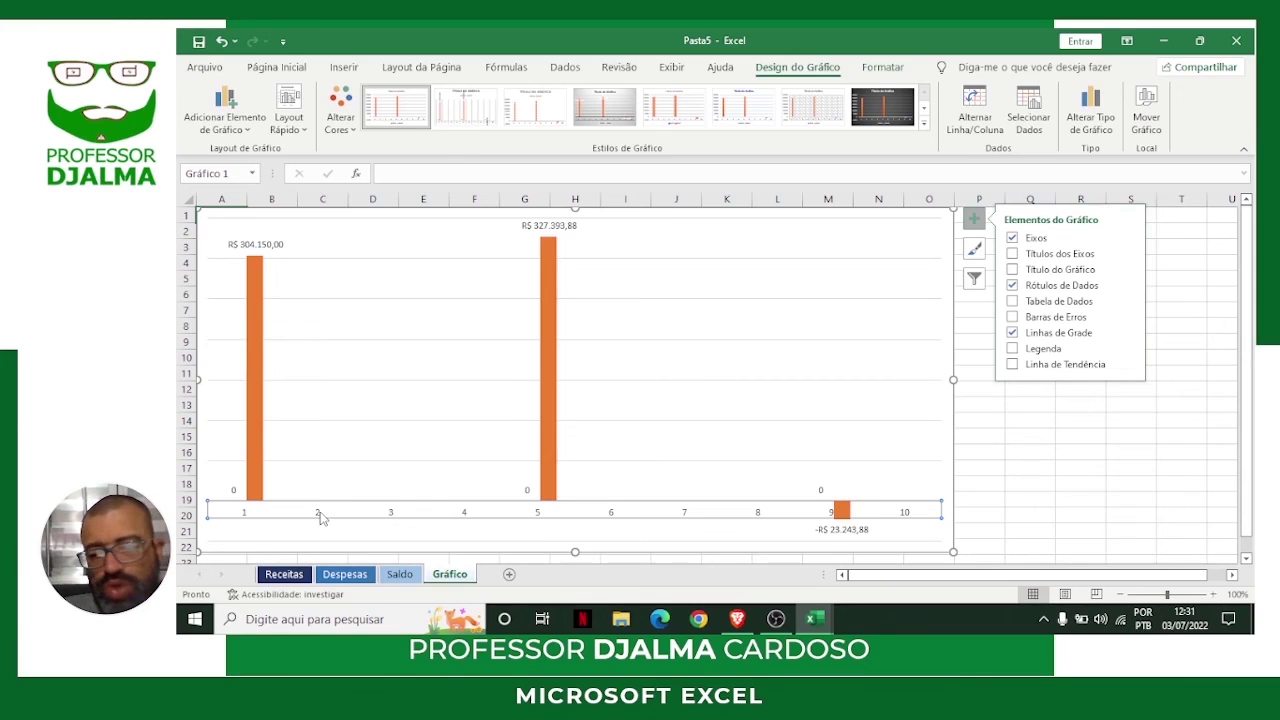
{"action": "key", "text": "Delete"}
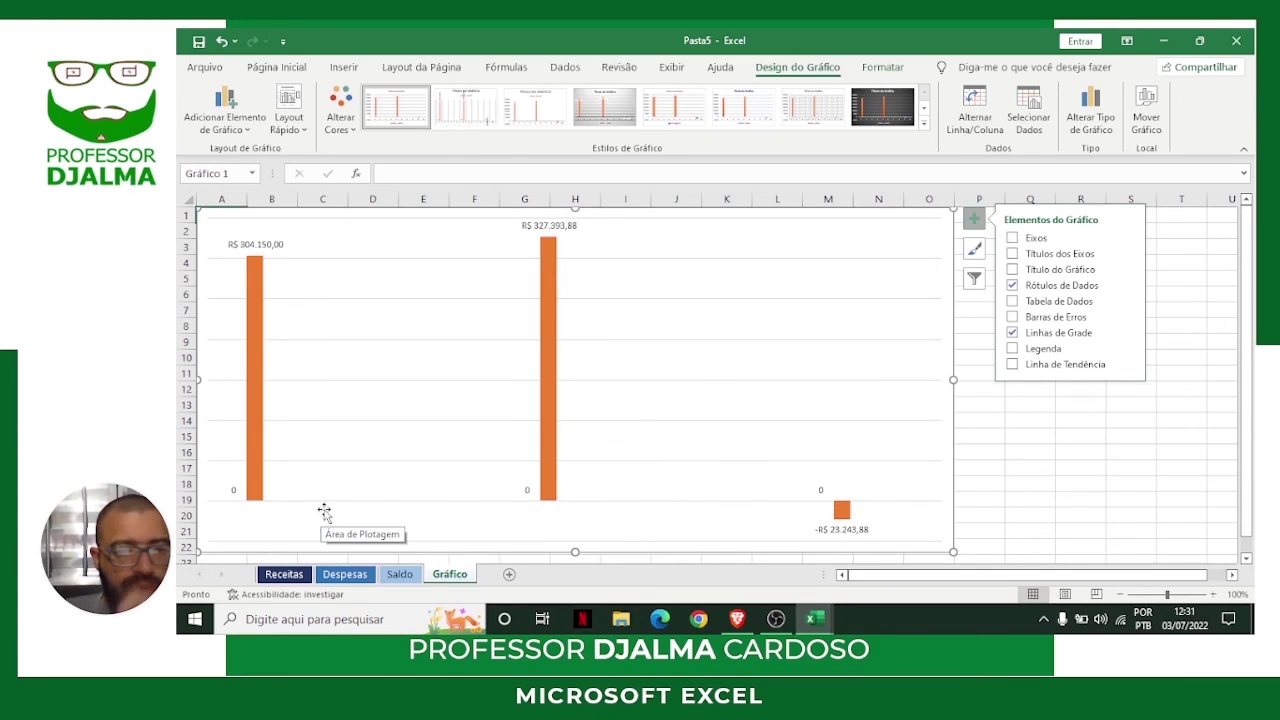
{"action": "mouse_move", "coordinate": [263, 400]}
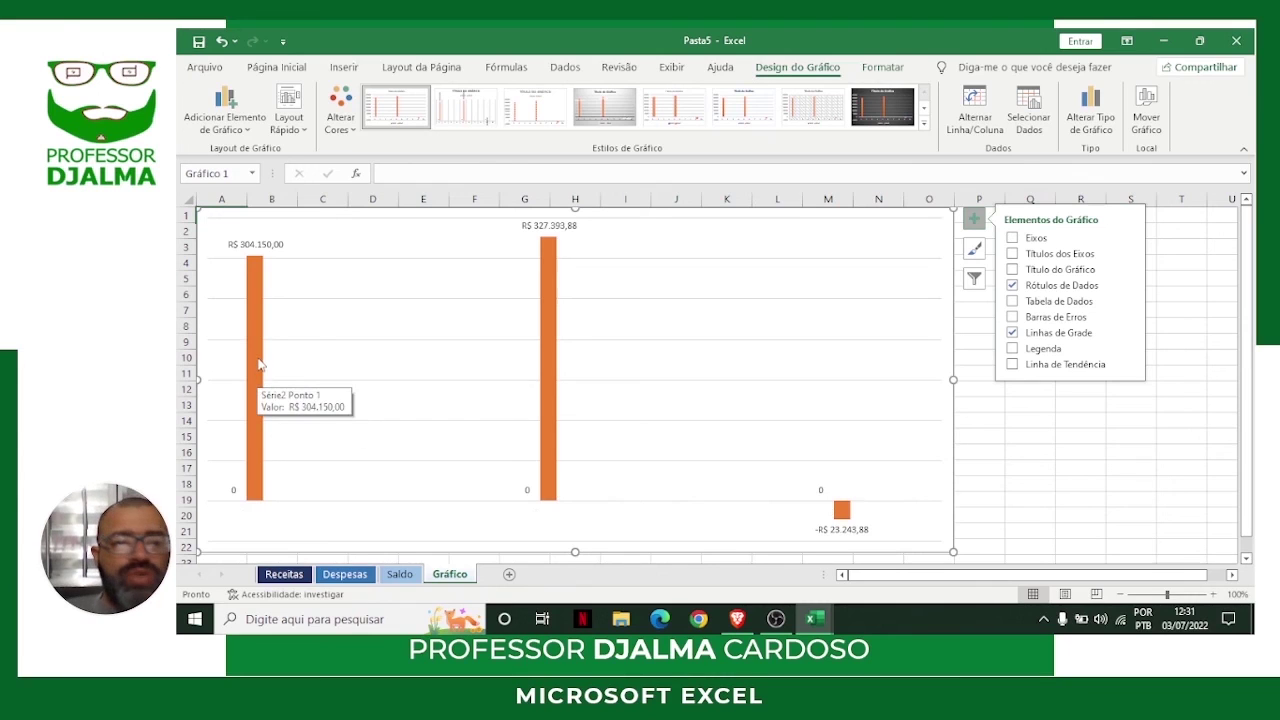
{"action": "left_click", "coordinate": [256, 355]}
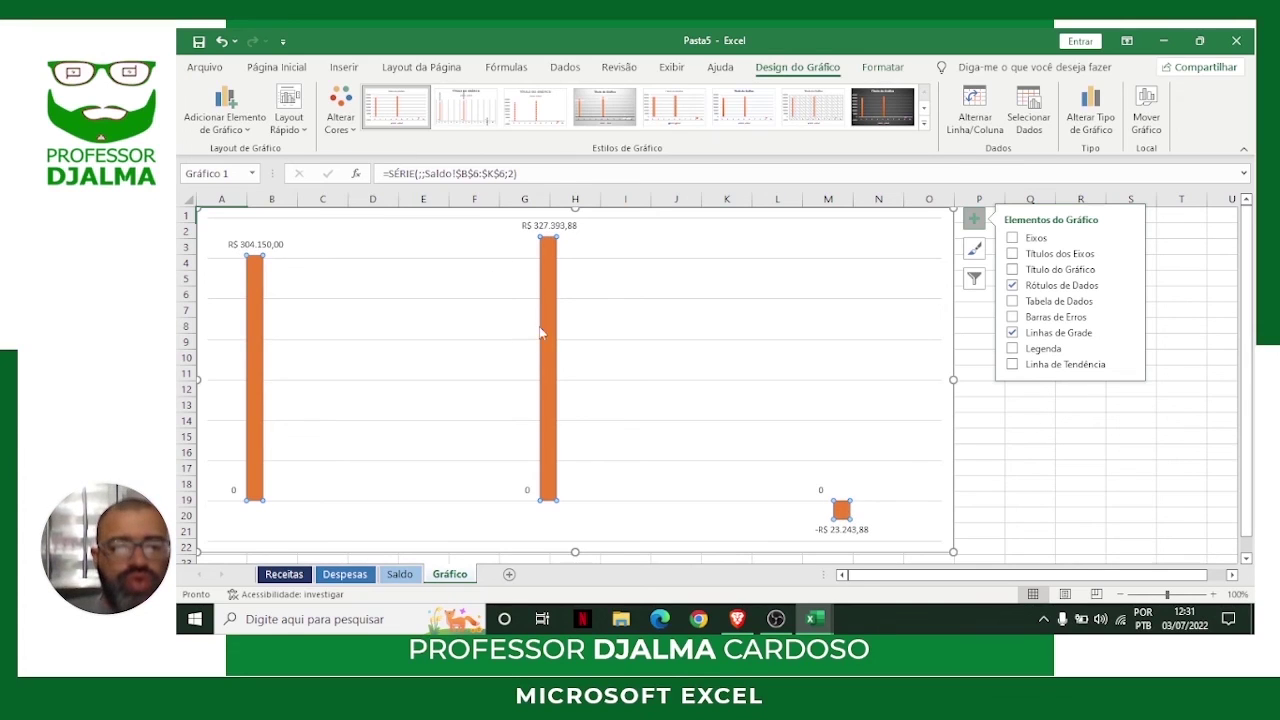
{"action": "left_click", "coordinate": [256, 296]}
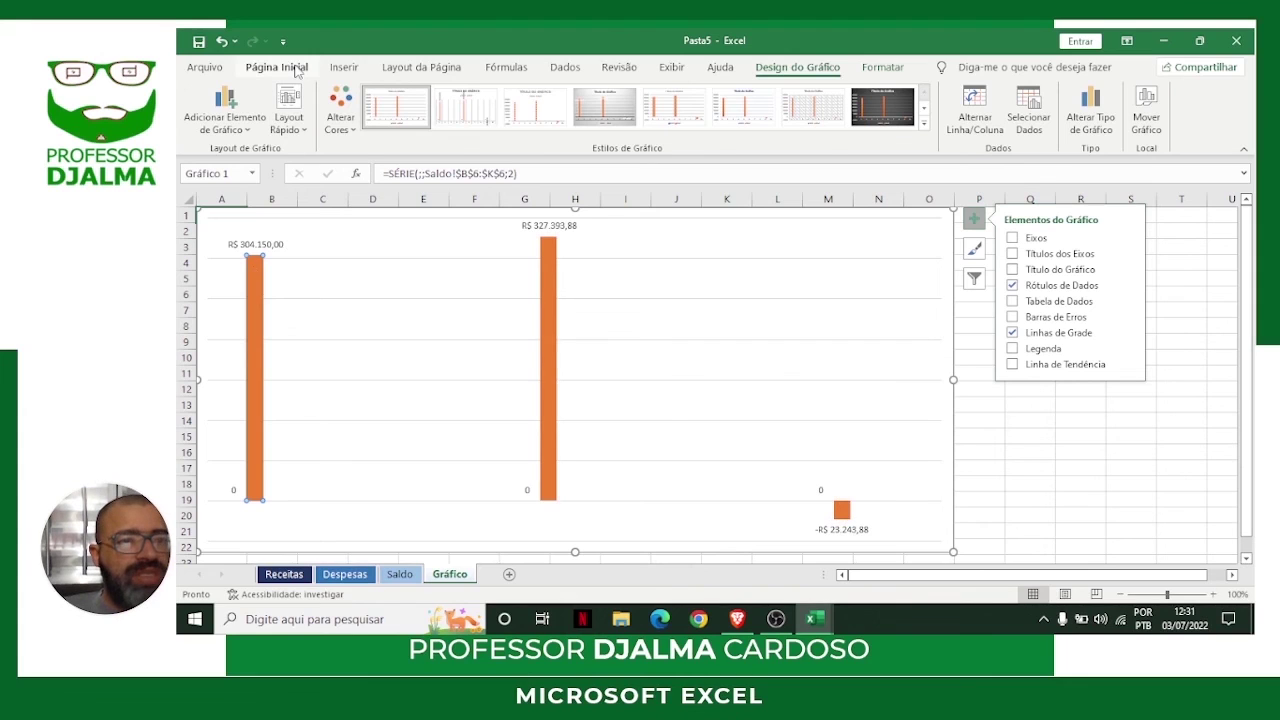
{"action": "left_click", "coordinate": [278, 67]}
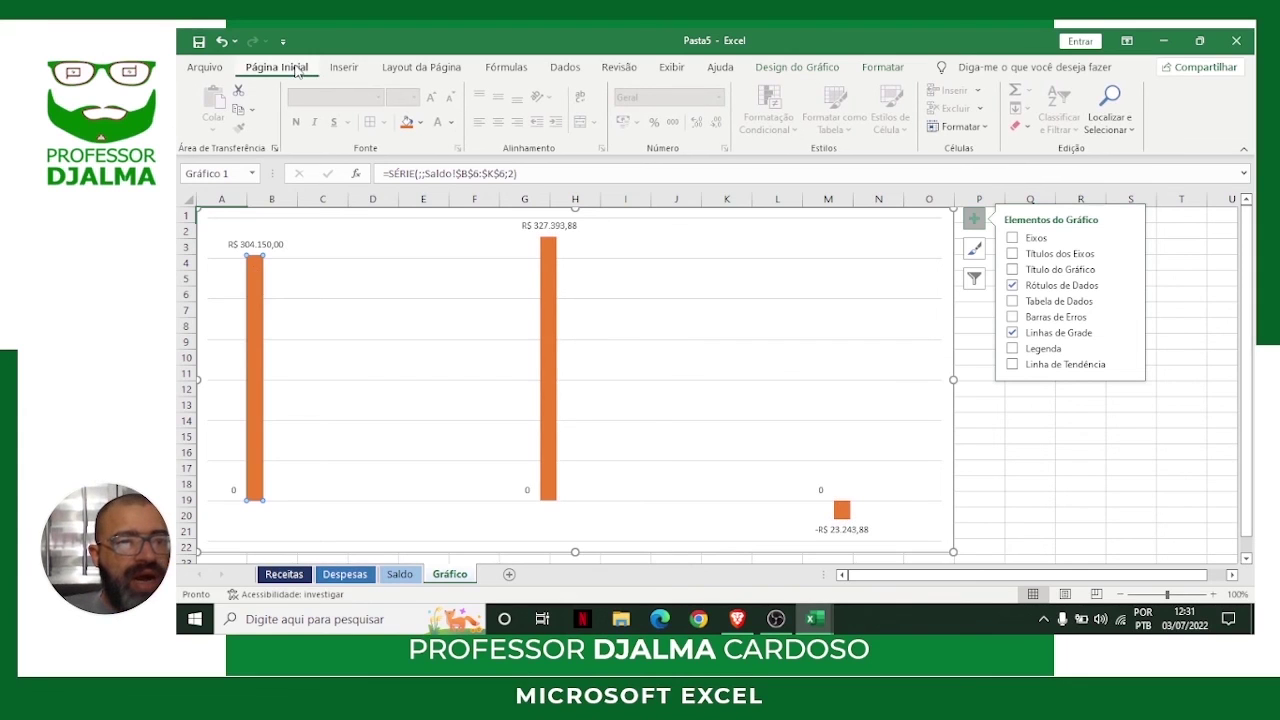
{"action": "left_click", "coordinate": [422, 123]}
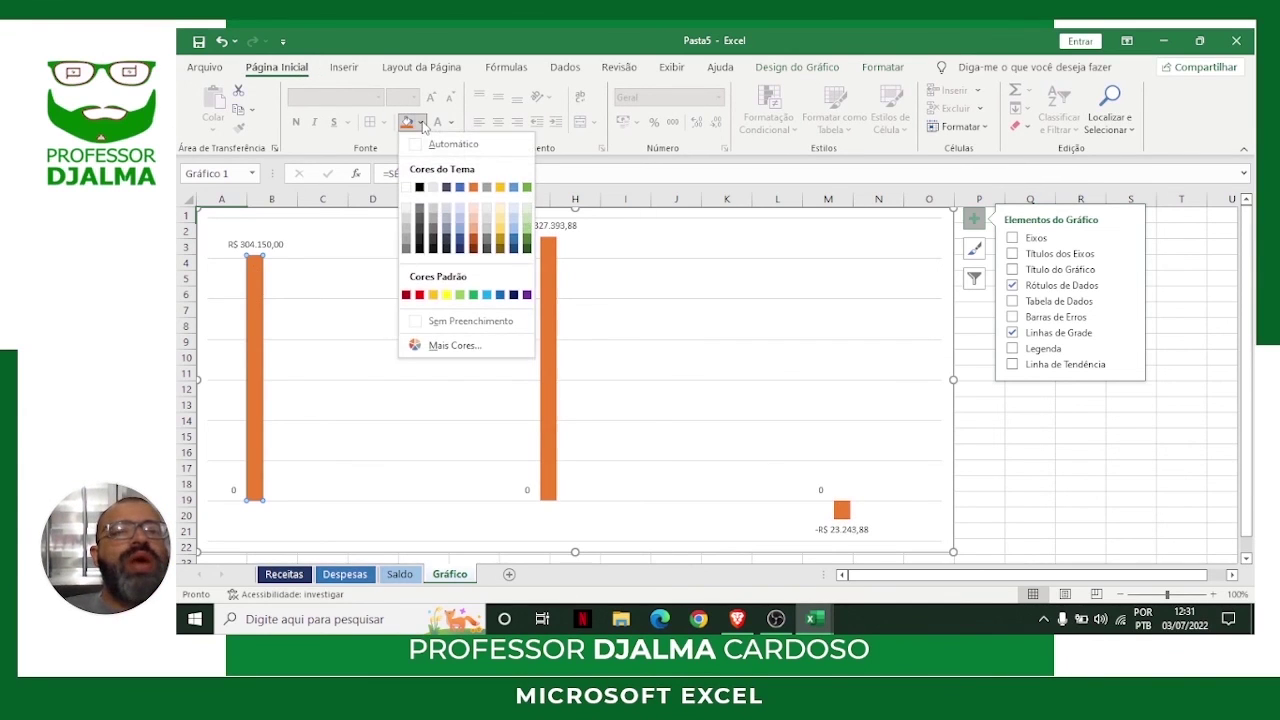
{"action": "left_click", "coordinate": [461, 250]}
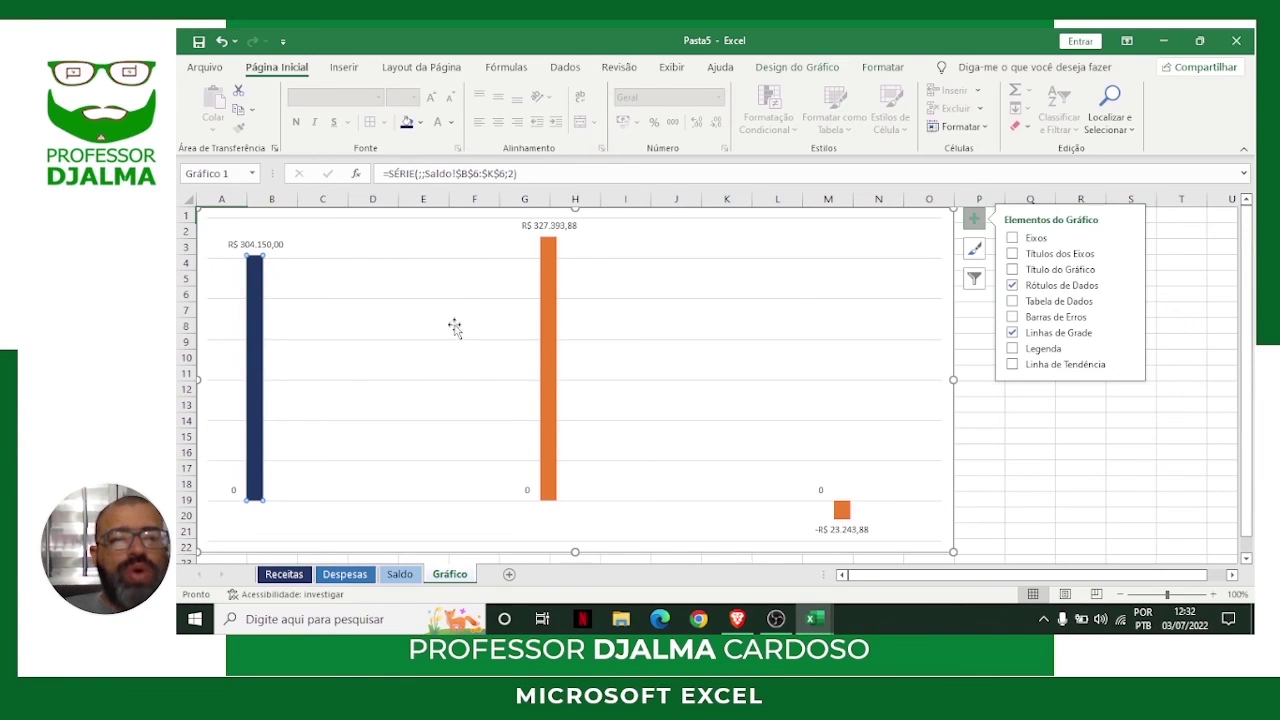
Fill the second column, for total expenses, with red and the third column, for the final balance, with dark green.
{"action": "left_click", "coordinate": [553, 318]}
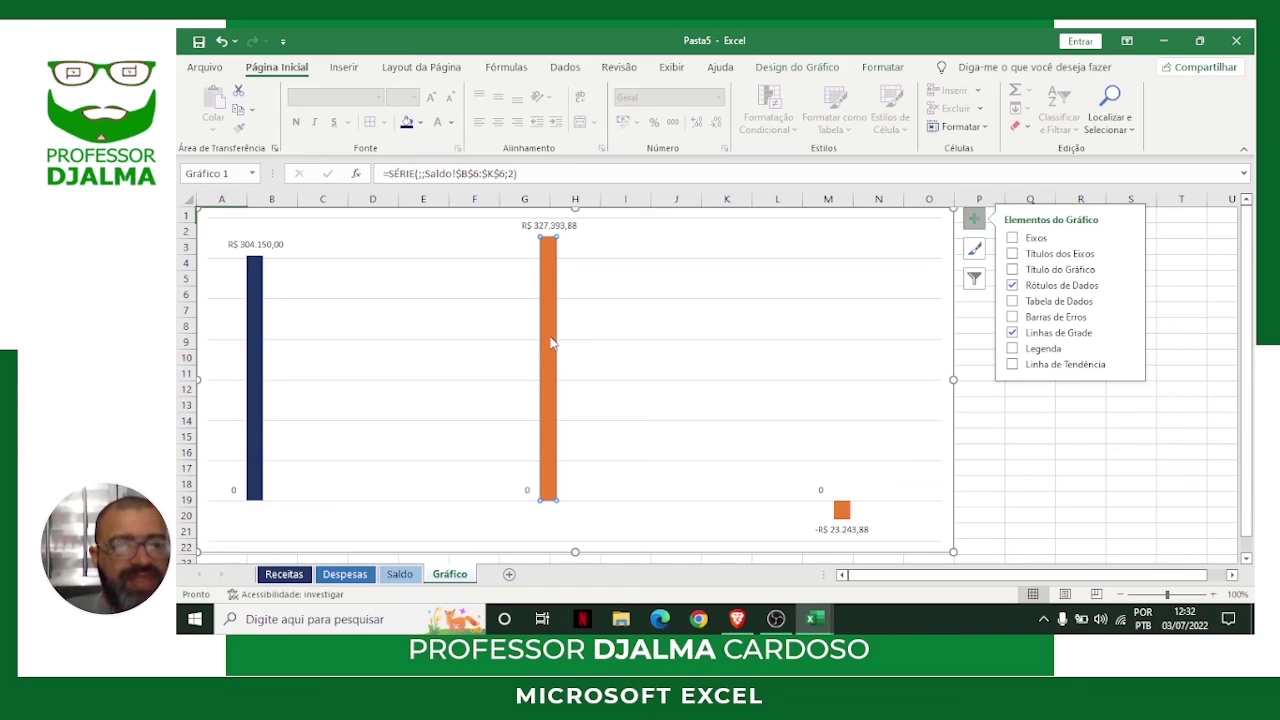
{"action": "left_click", "coordinate": [420, 122]}
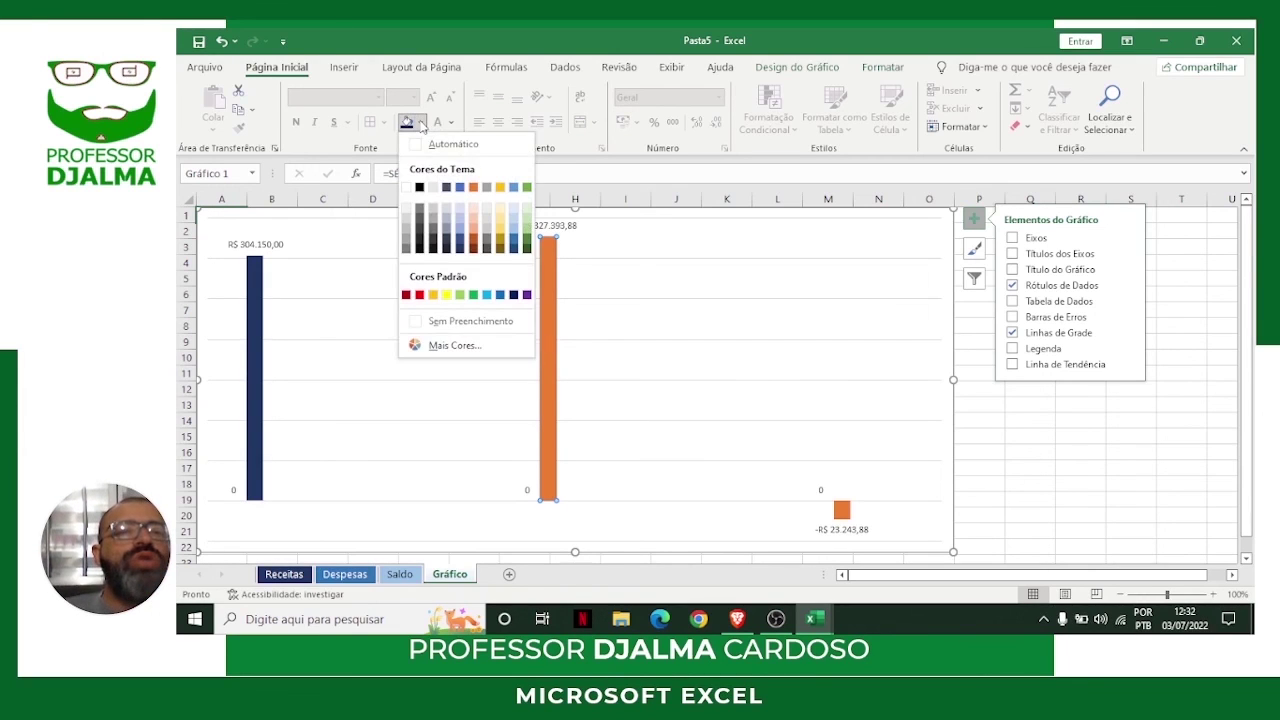
{"action": "left_click", "coordinate": [420, 295]}
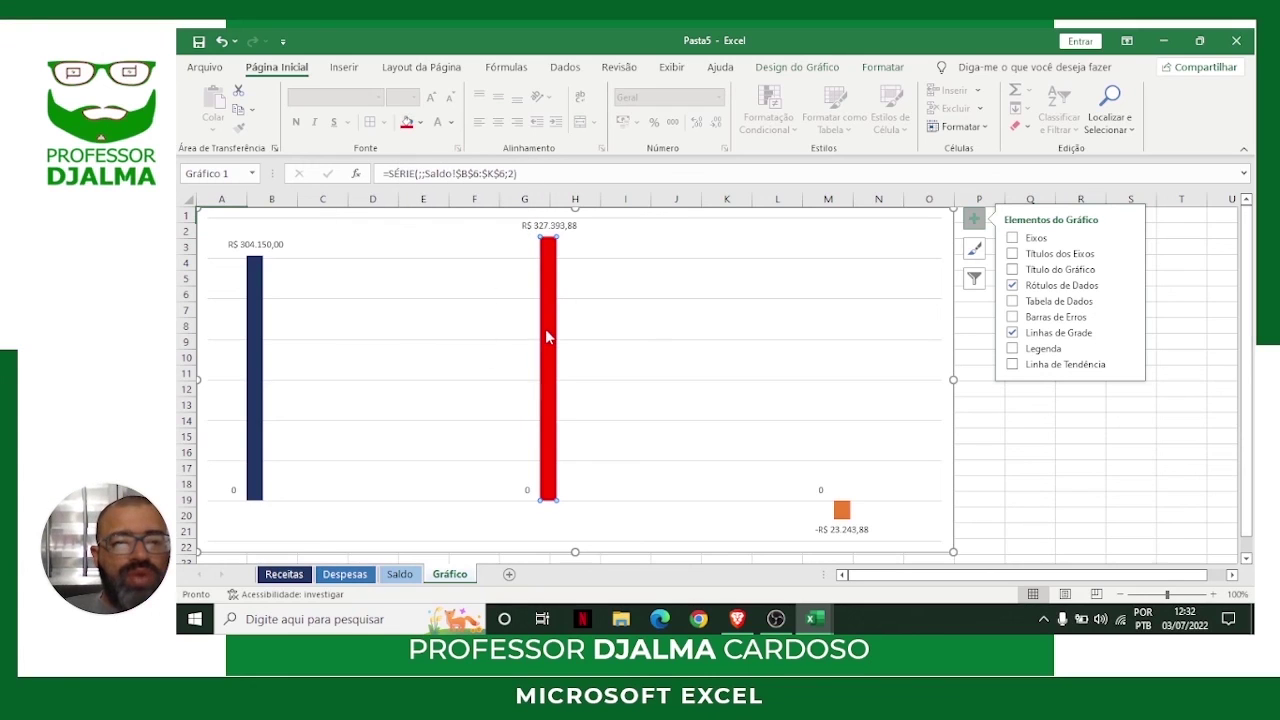
{"action": "left_click", "coordinate": [845, 514]}
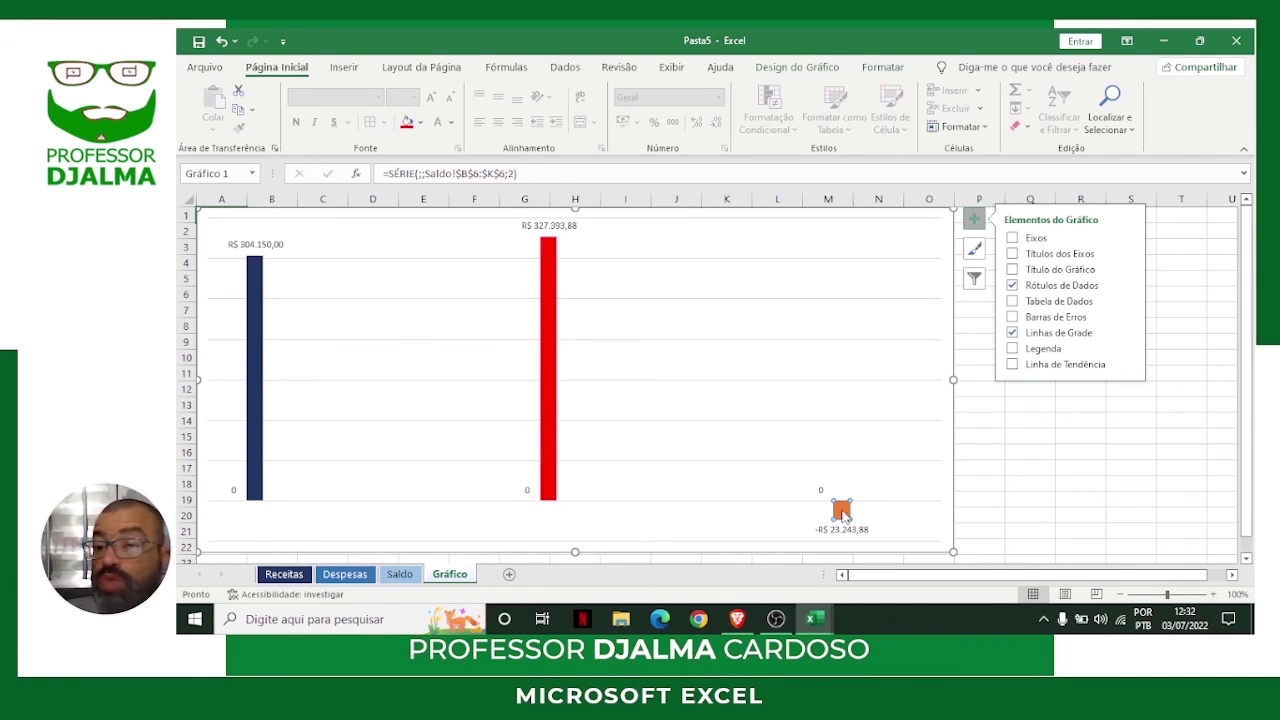
{"action": "left_click", "coordinate": [421, 123]}
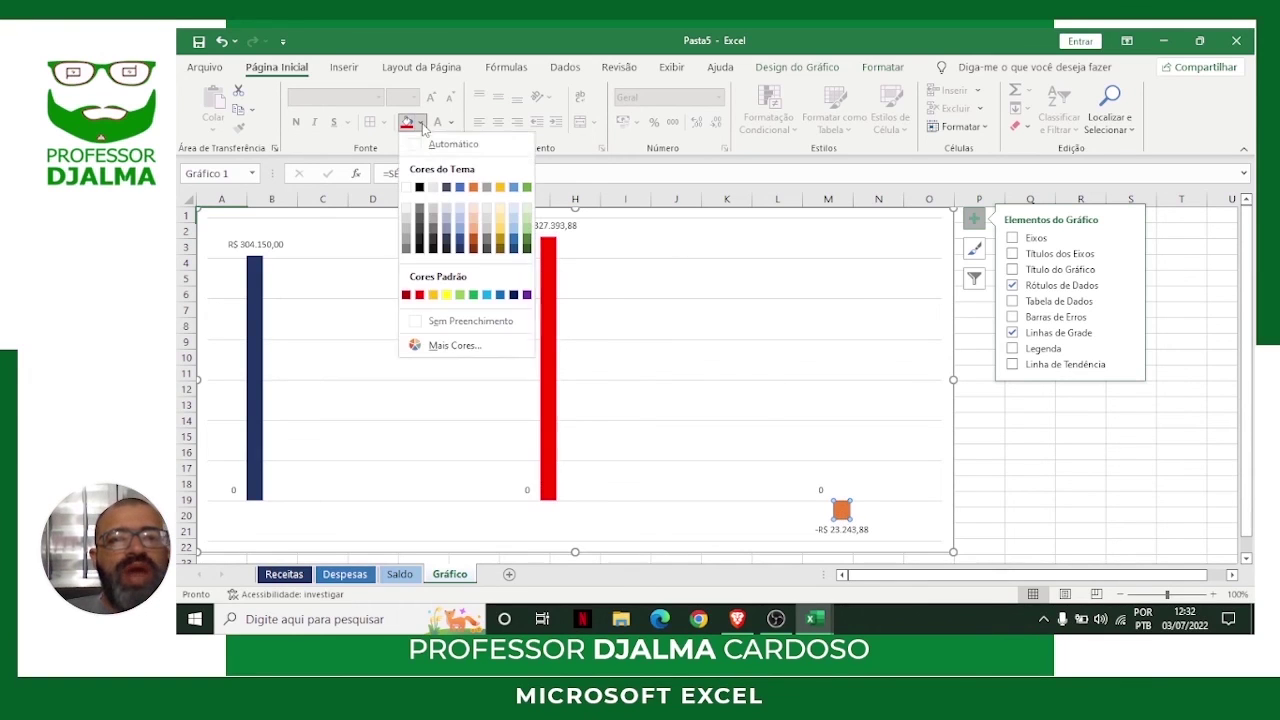
{"action": "left_click", "coordinate": [527, 243]}
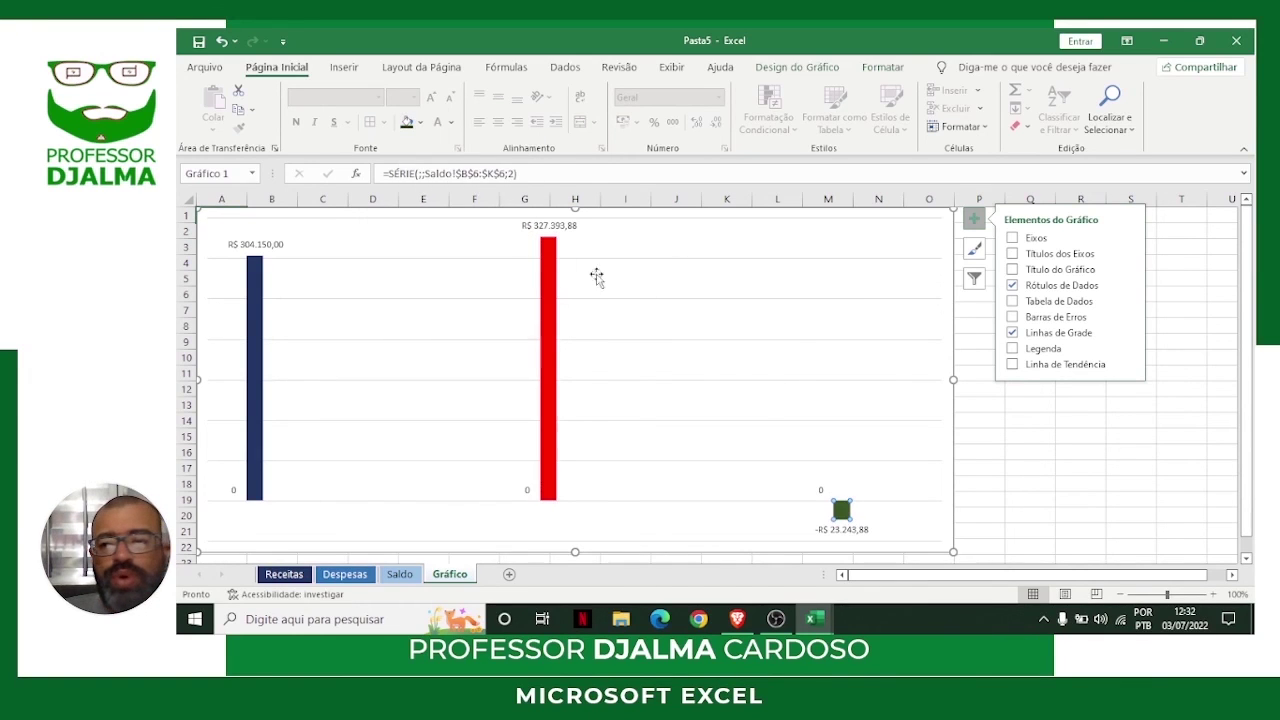
{"action": "left_click", "coordinate": [996, 446]}
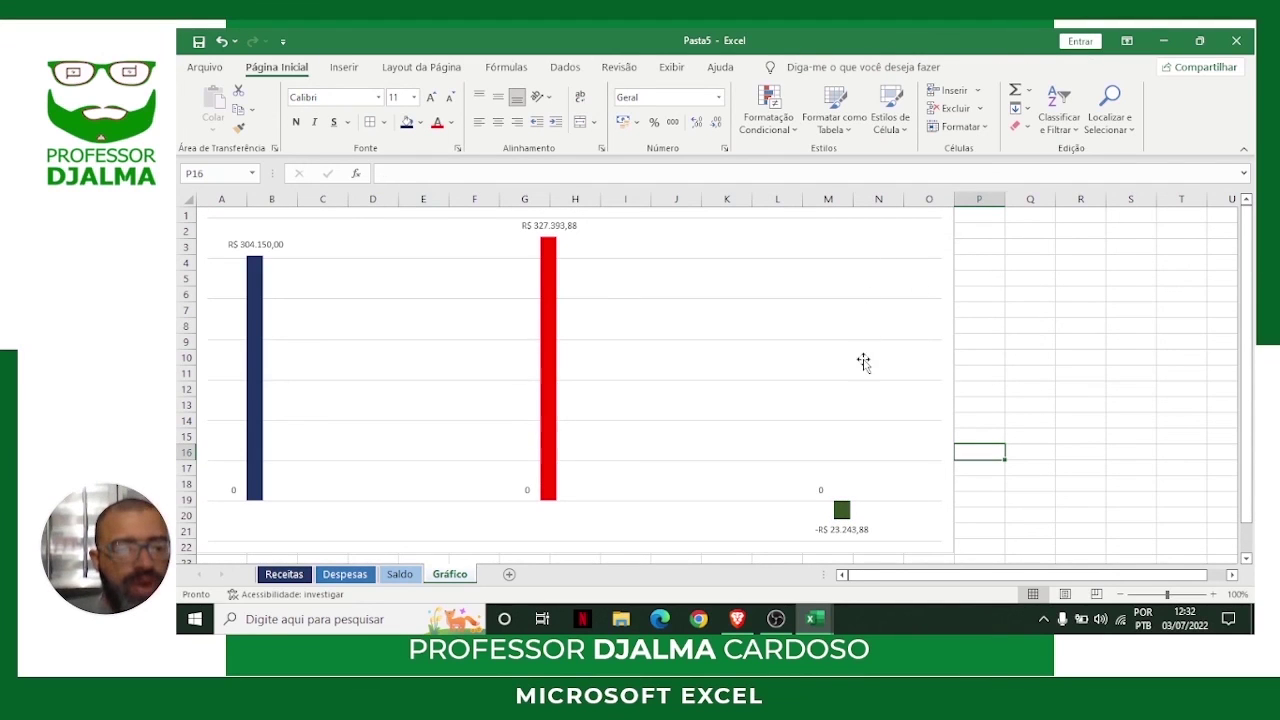
Delete the chart's horizontal gridlines.
{"action": "left_click", "coordinate": [852, 264]}
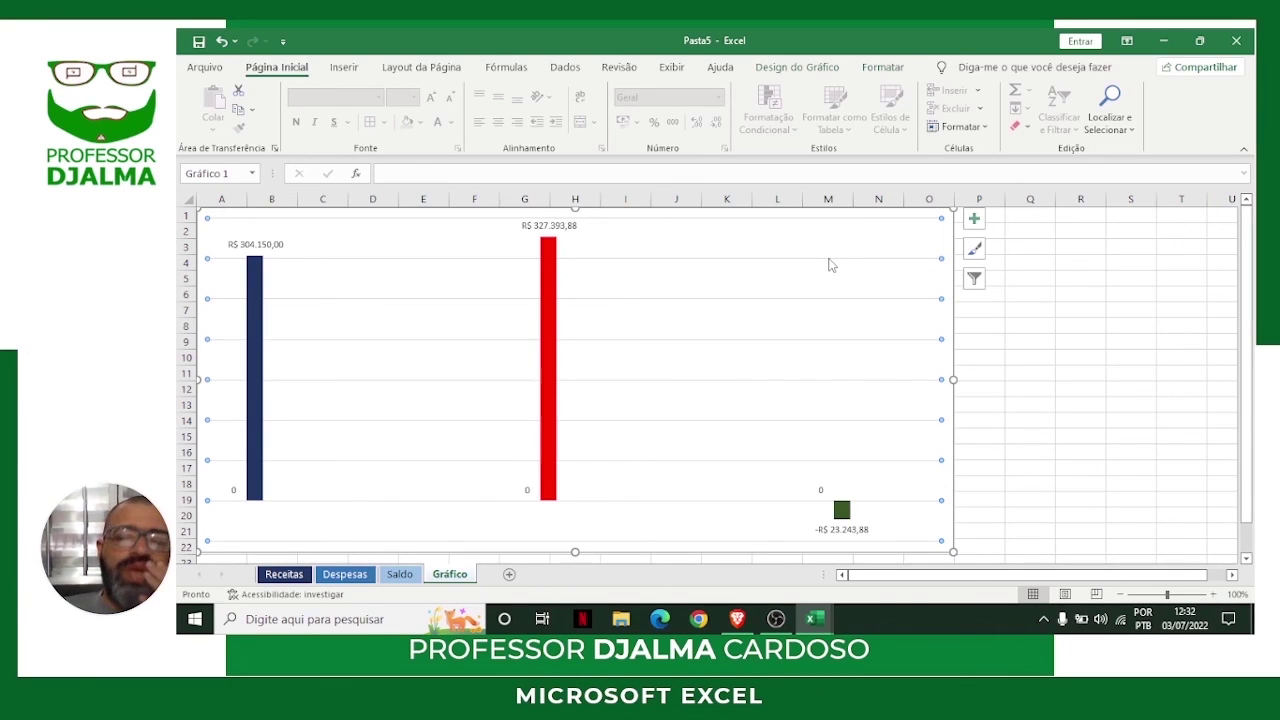
{"action": "key", "text": "Escape"}
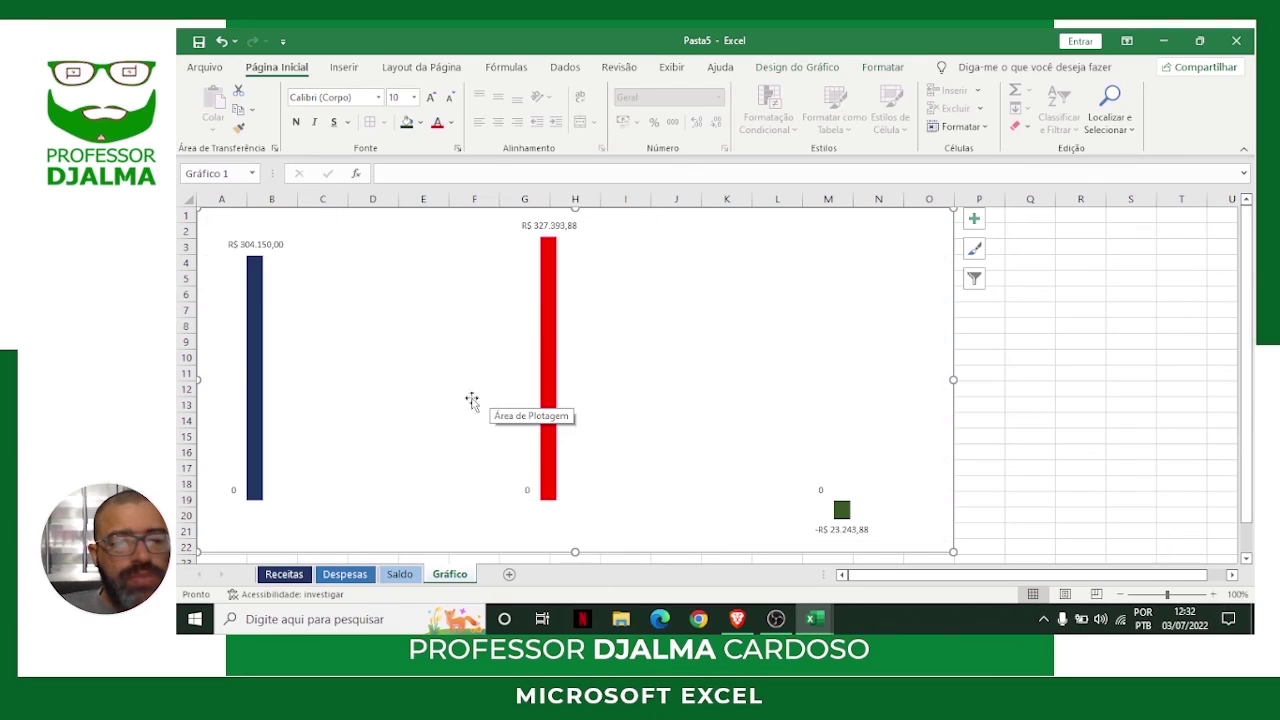
Start a new record in row 12 of the Receitas sheet with the date 03/07/2022 and its document number.
{"action": "left_click", "coordinate": [285, 576]}
{"action": "left_click", "coordinate": [295, 401]}
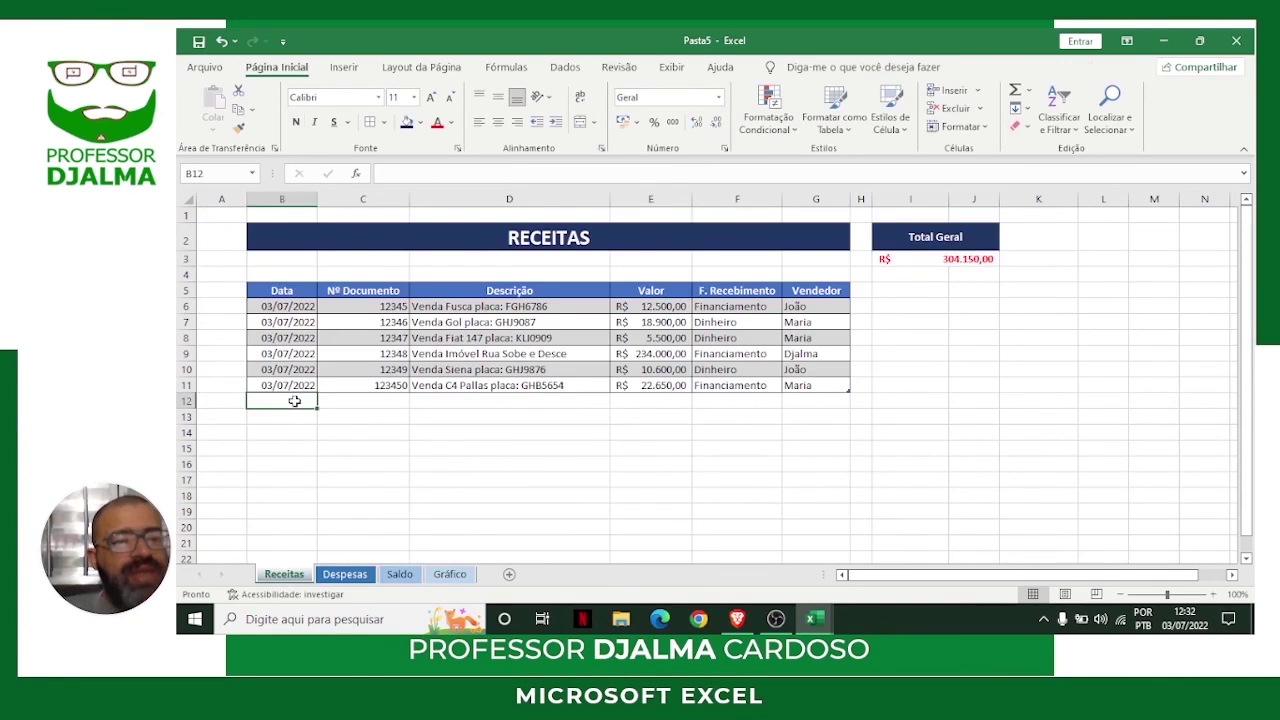
{"action": "type", "text": "03/"}
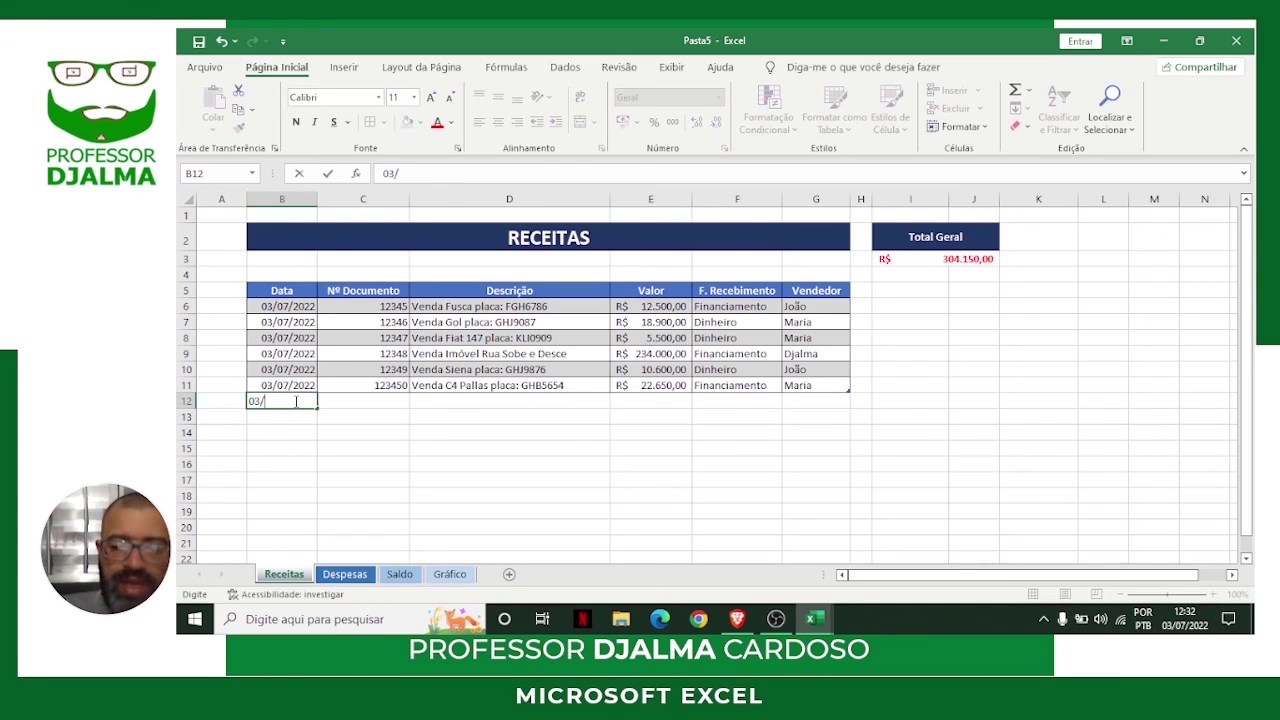
{"action": "type", "text": "07/2022"}
{"action": "key", "text": "Tab"}
{"action": "type", "text": "234"}
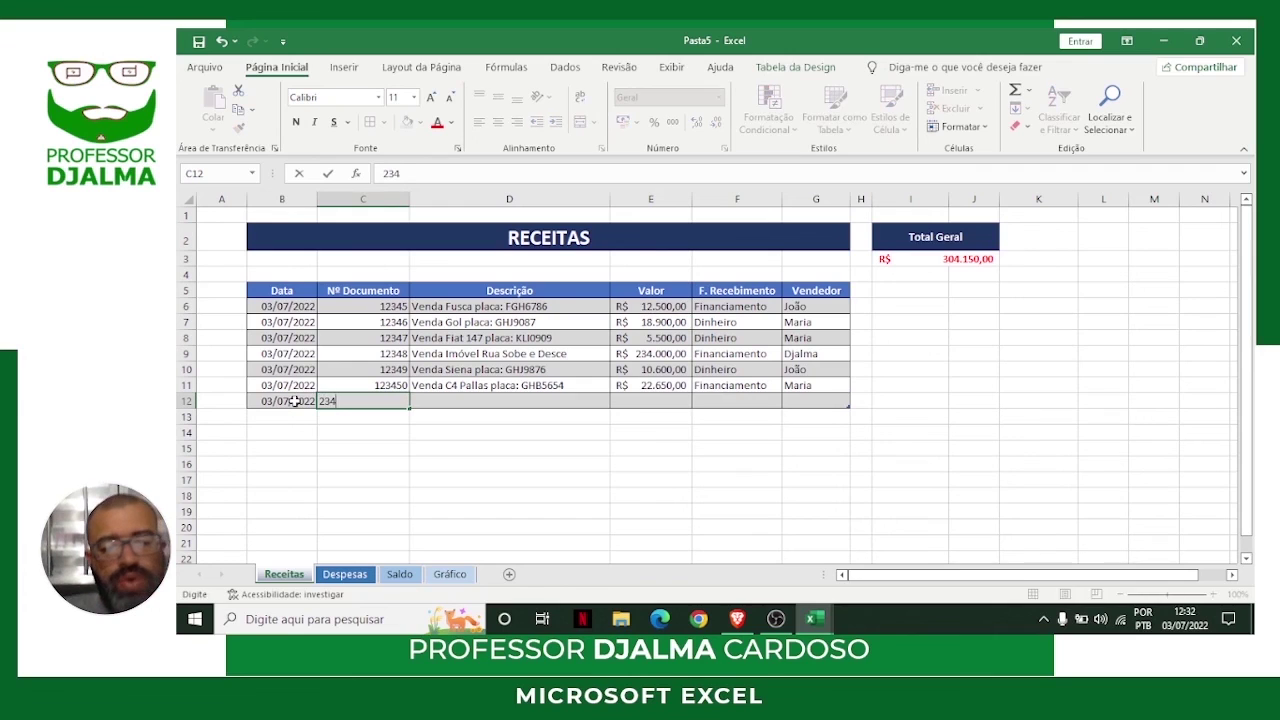
{"action": "key", "text": "Tab"}
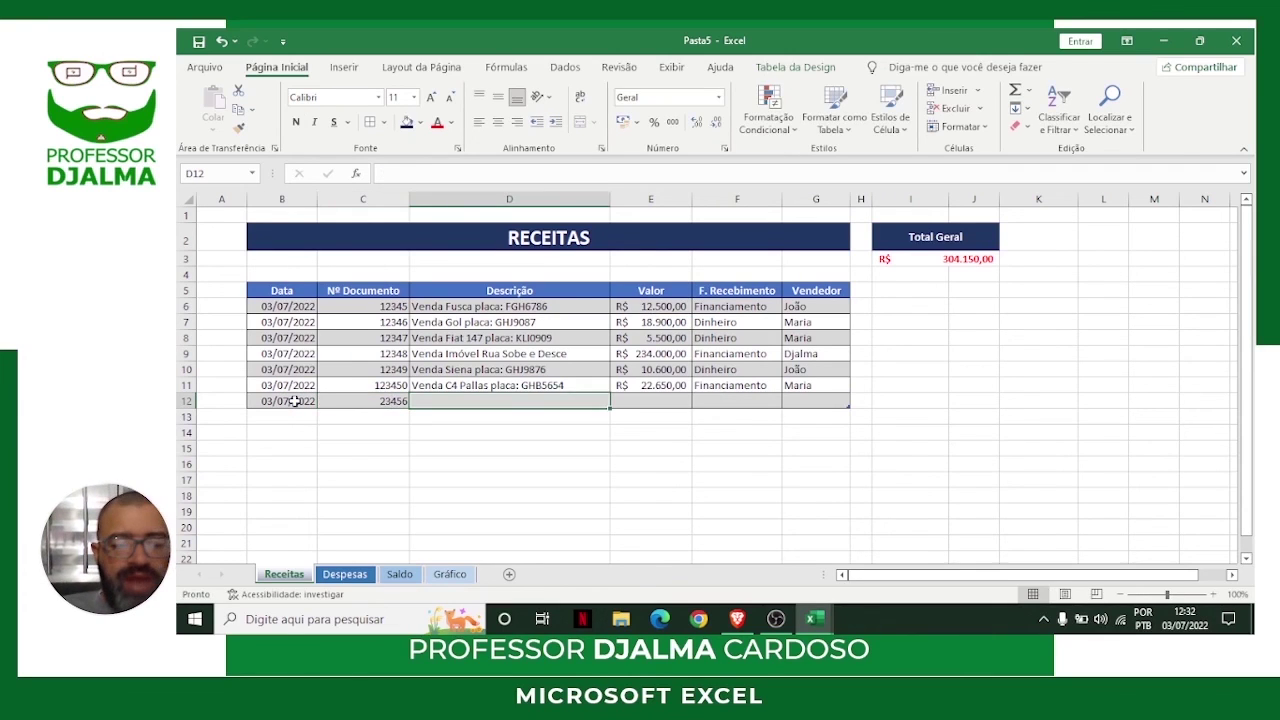
{"action": "type", "text": "VEnda"}
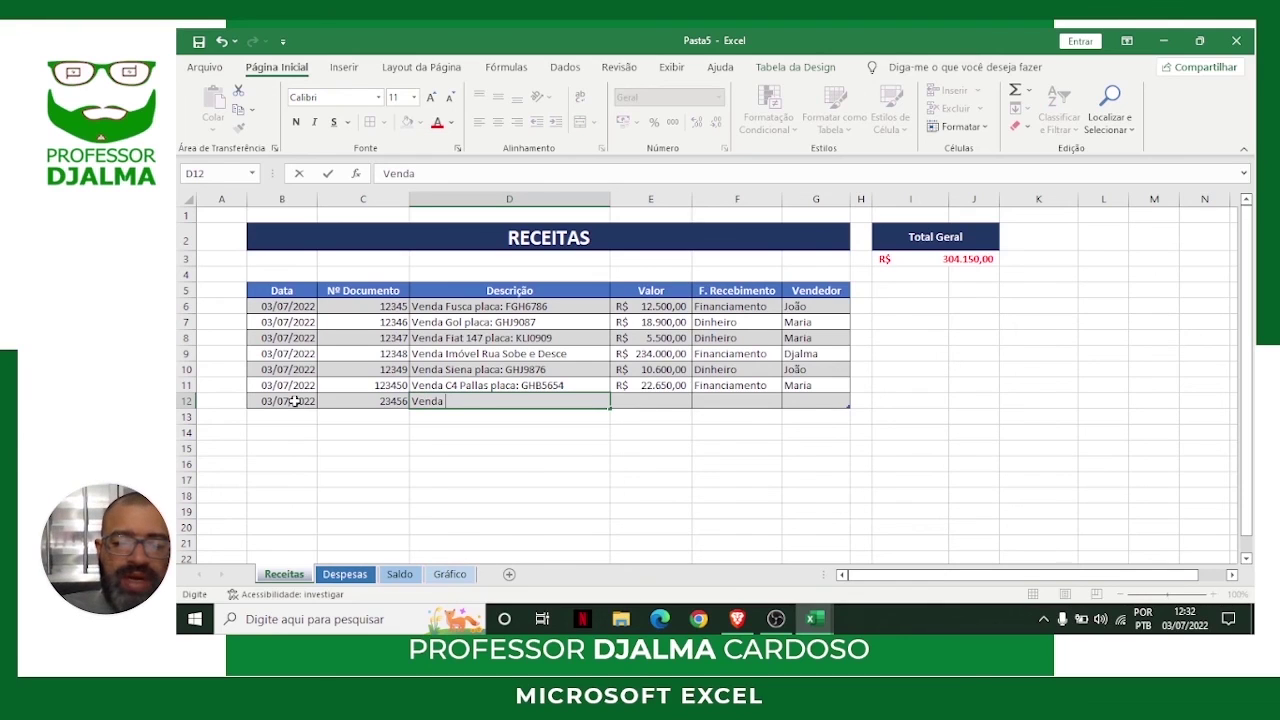
{"action": "type", "text": " Porsche placa: 234566"}
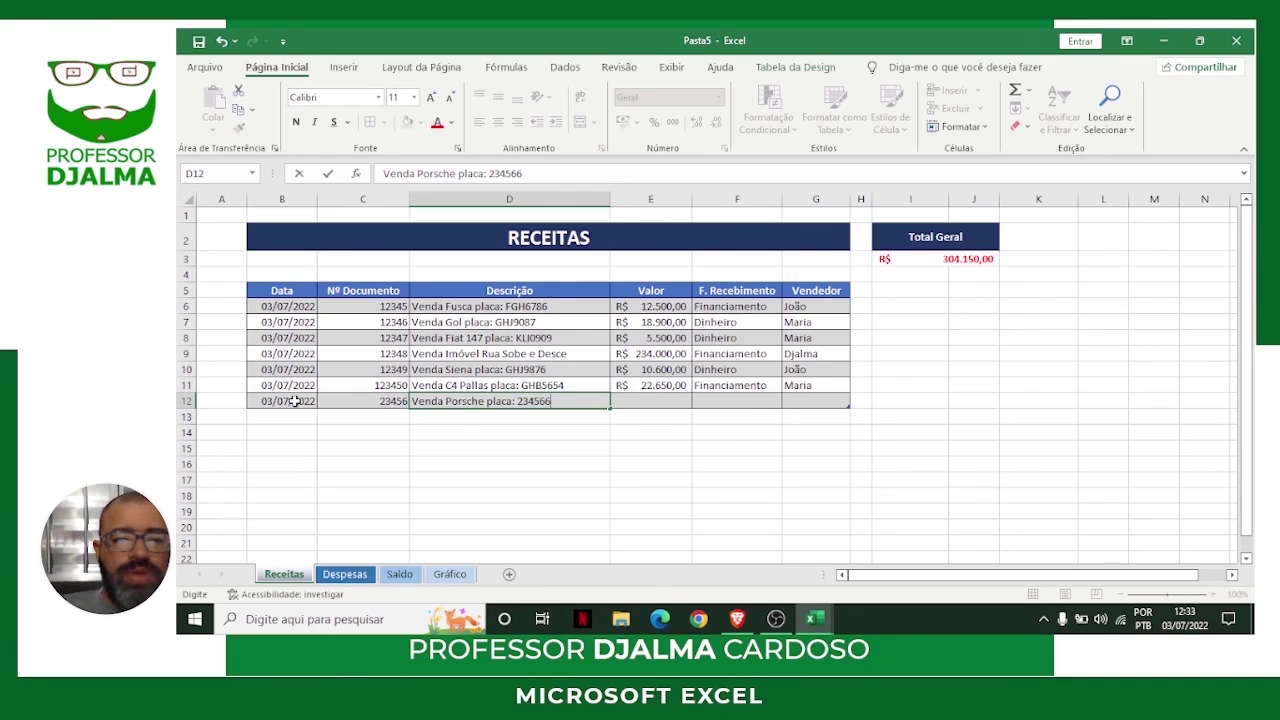
{"action": "key", "text": "BackSpace"}
{"action": "key", "text": "BackSpace"}
{"action": "key", "text": "BackSpace"}
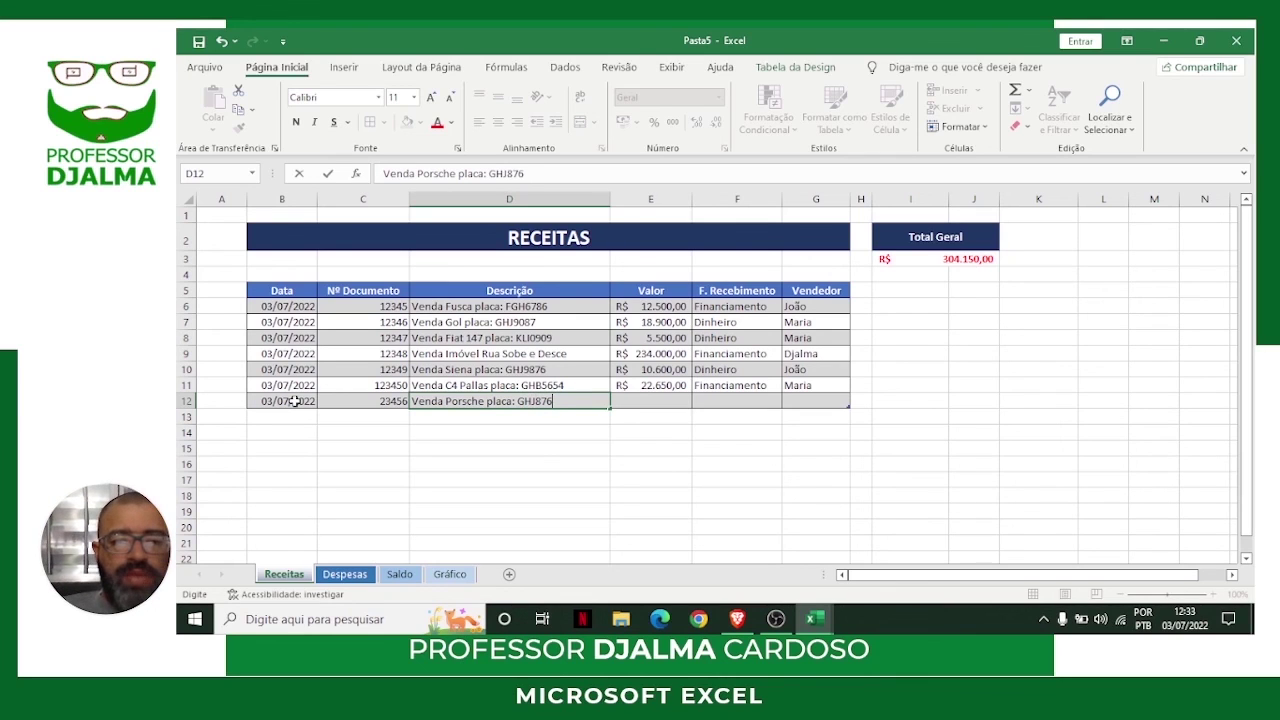
{"action": "type", "text": "5"}
{"action": "key", "text": "Tab"}
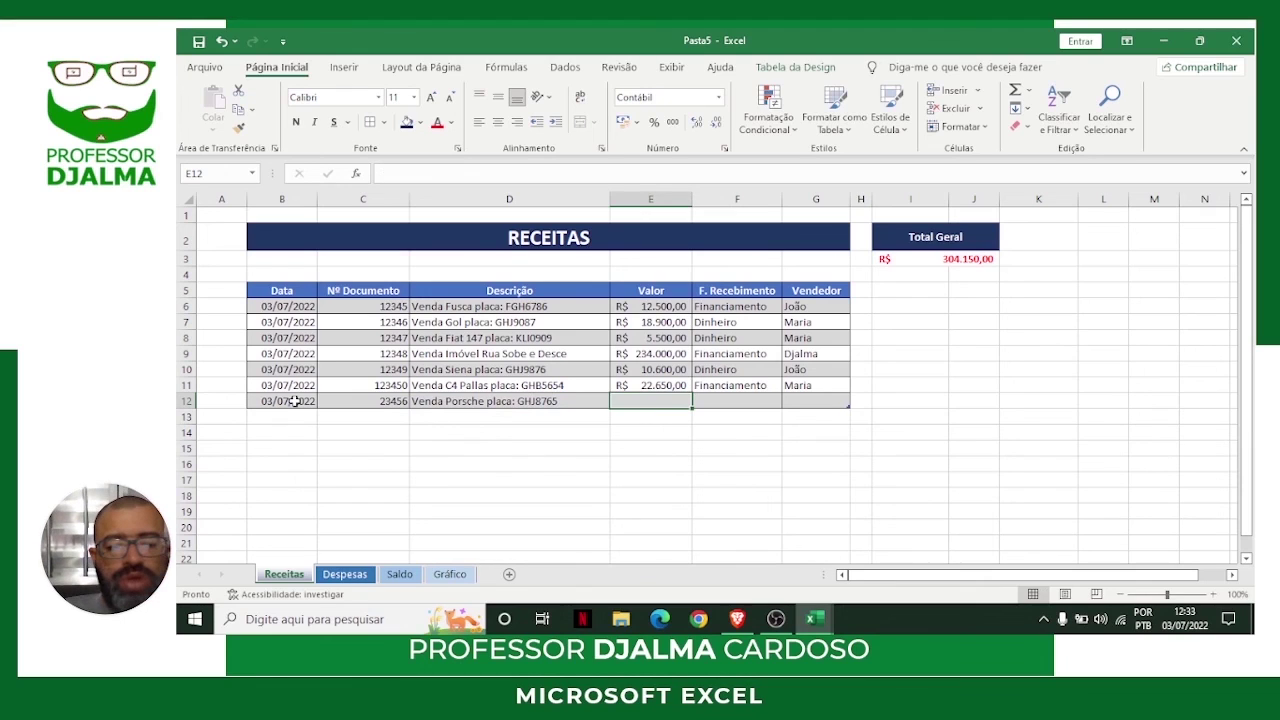
Complete the row 12 record with the value 245000, the payment form Financiamento and the seller's name.
{"action": "type", "text": "245000"}
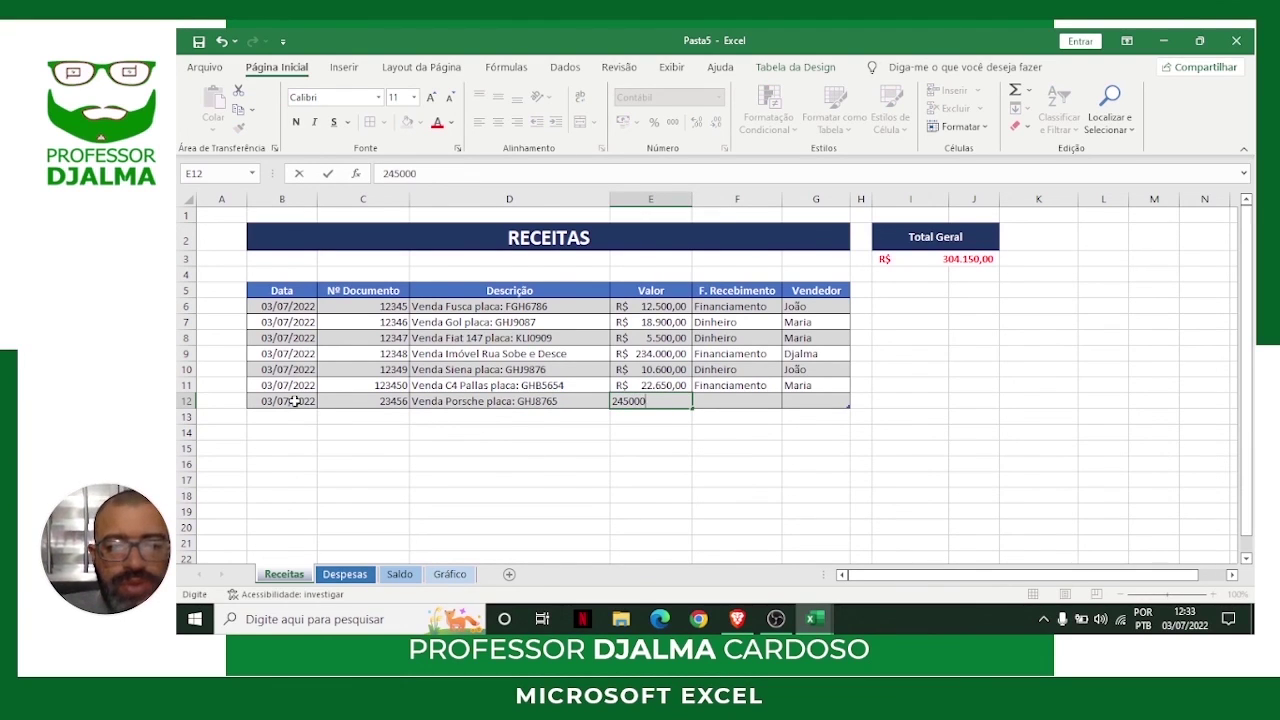
{"action": "key", "text": "Tab"}
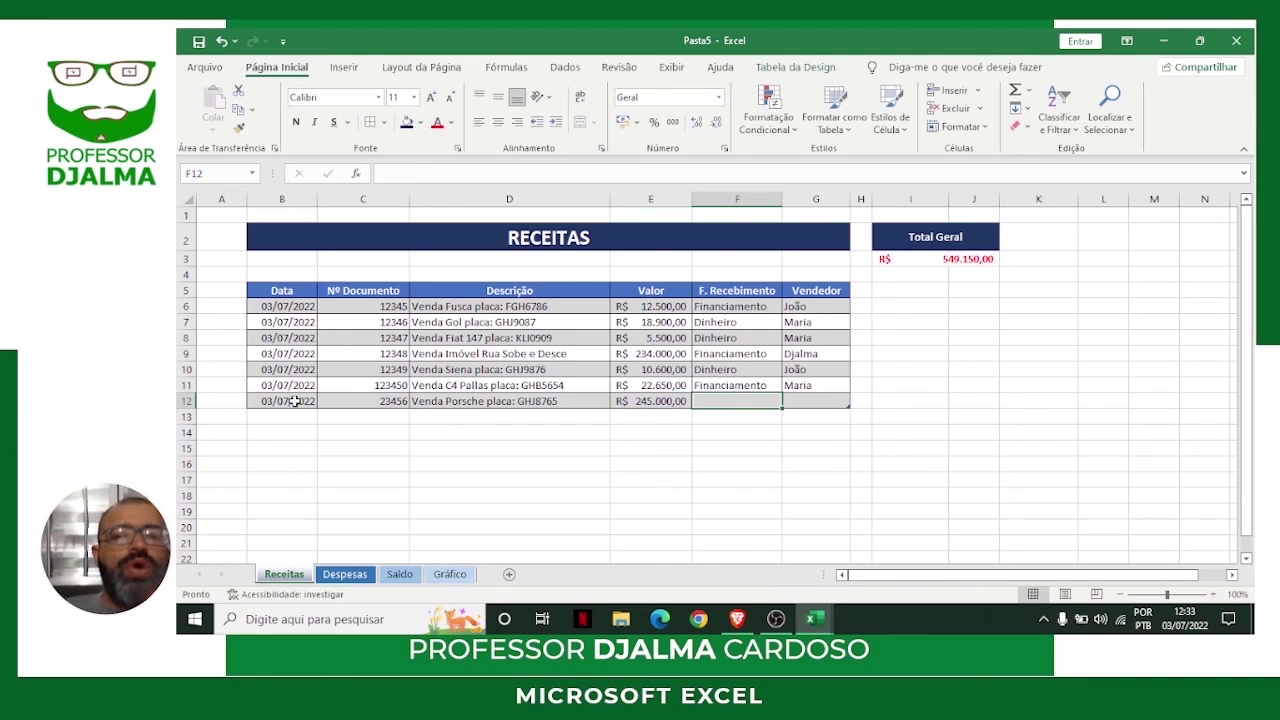
{"action": "type", "text": "Financiamento"}
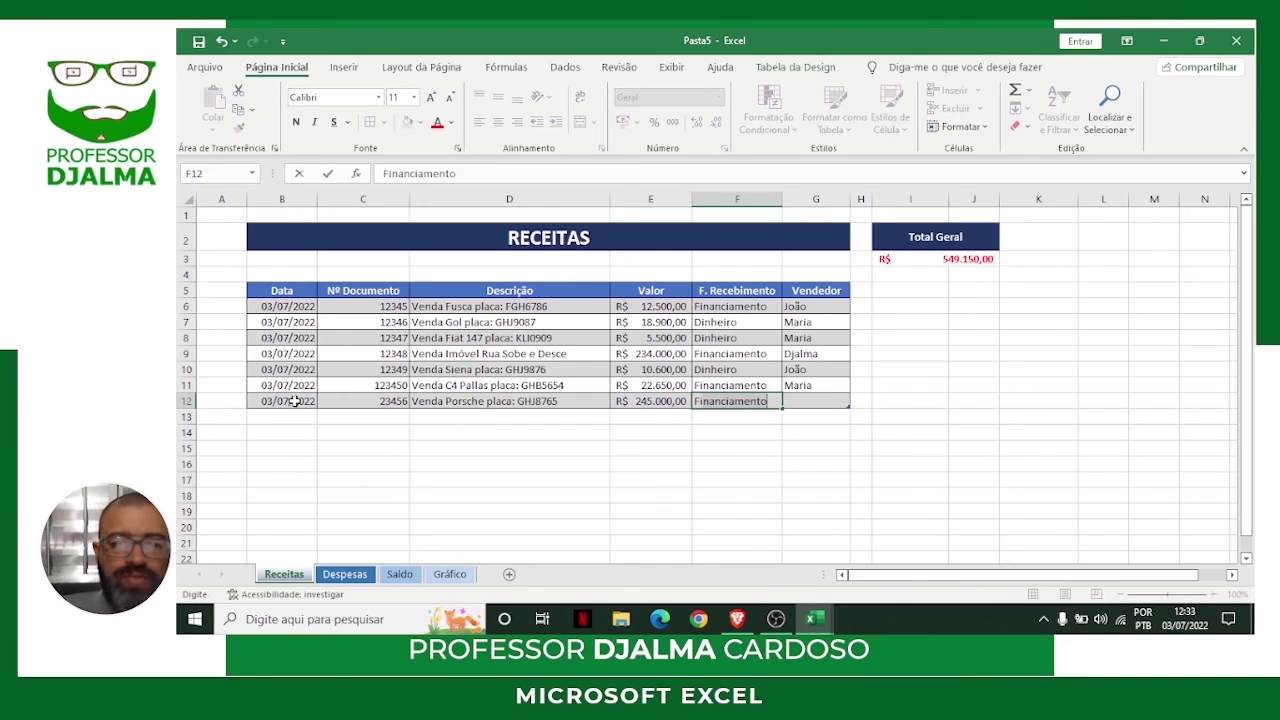
{"action": "key", "text": "Tab"}
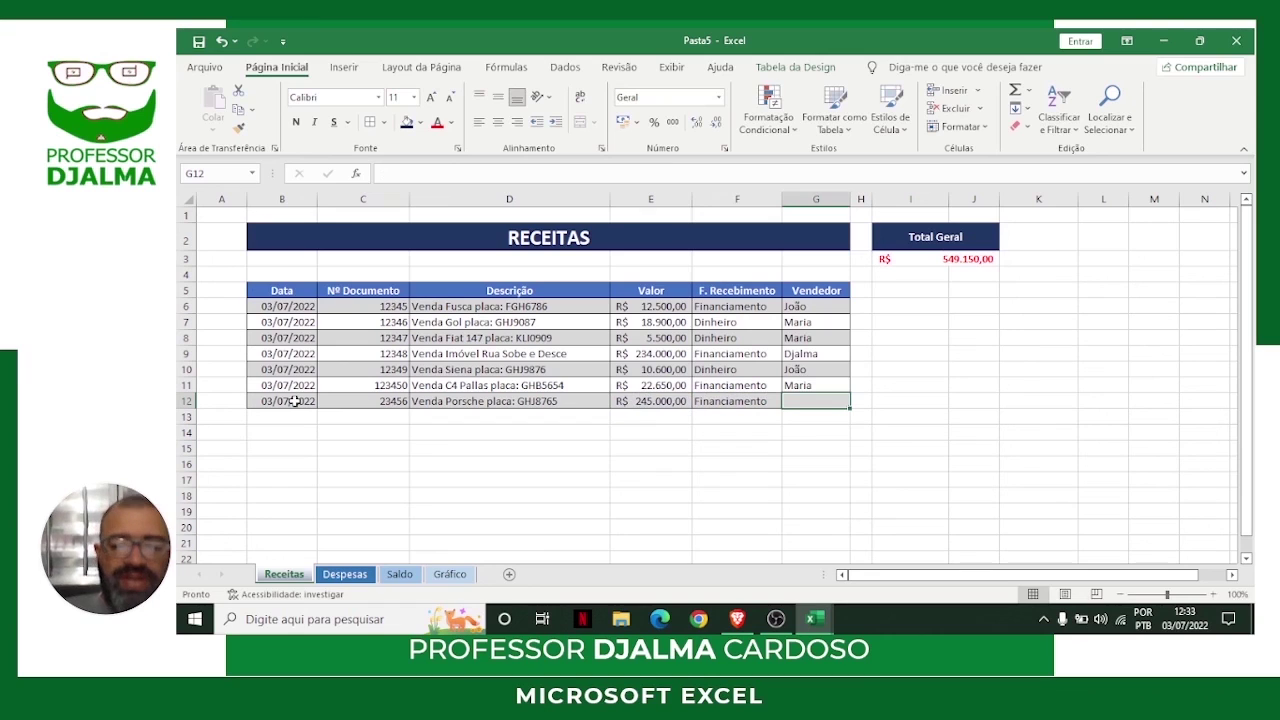
{"action": "type", "text": "Maria"}
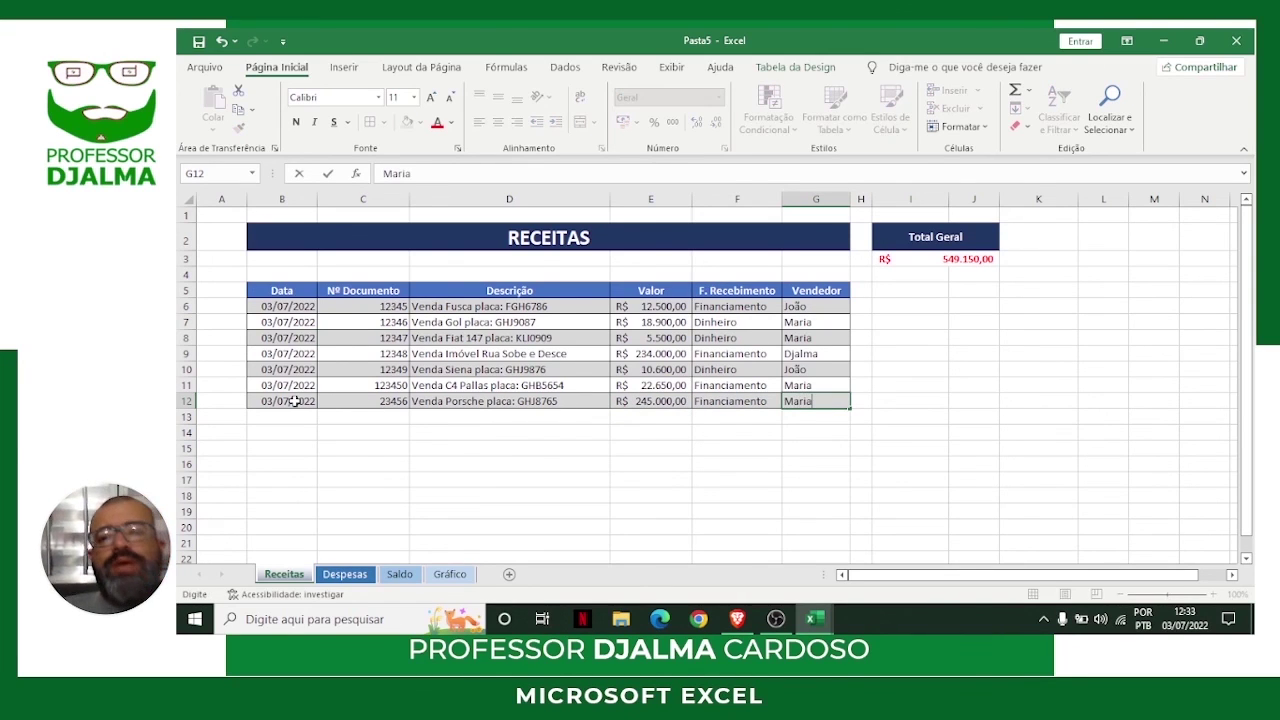
{"action": "key", "text": "Return"}
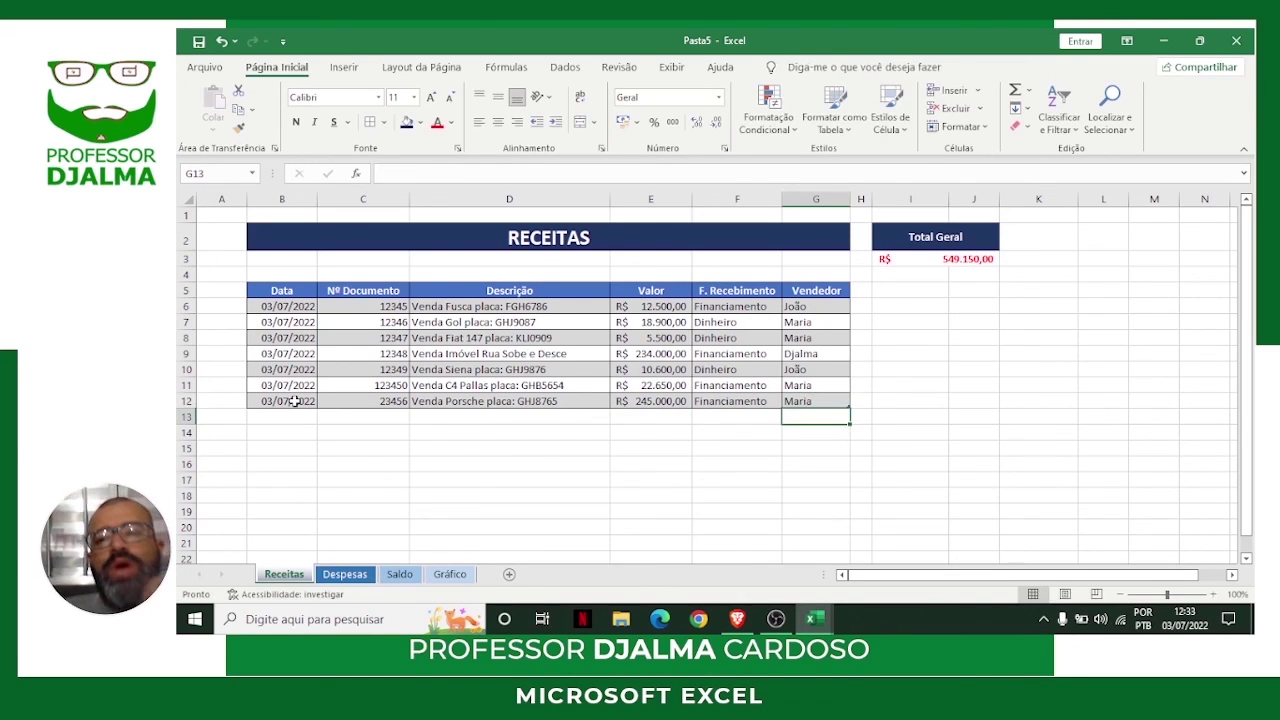
Check the Total Geral on the Receitas sheet and the Total de Receitas and Saldo Final cells on the Saldo sheet.
{"action": "left_click", "coordinate": [932, 260]}
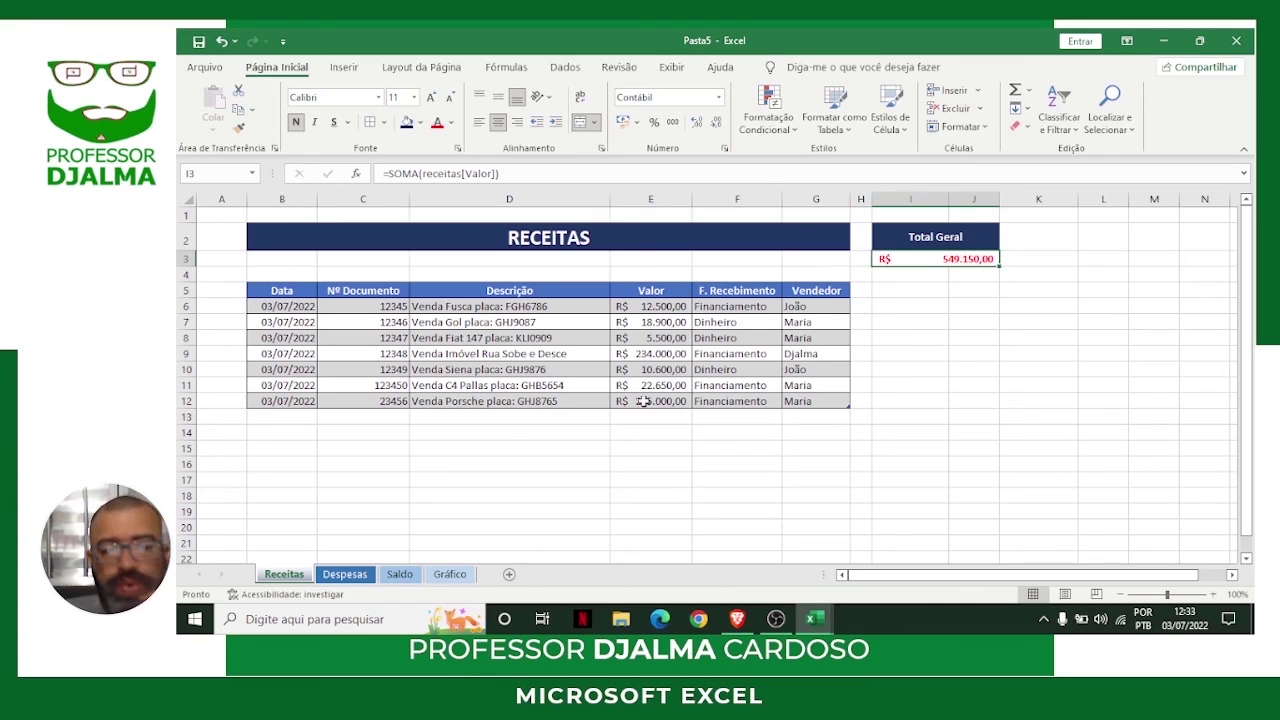
{"action": "left_click", "coordinate": [398, 575]}
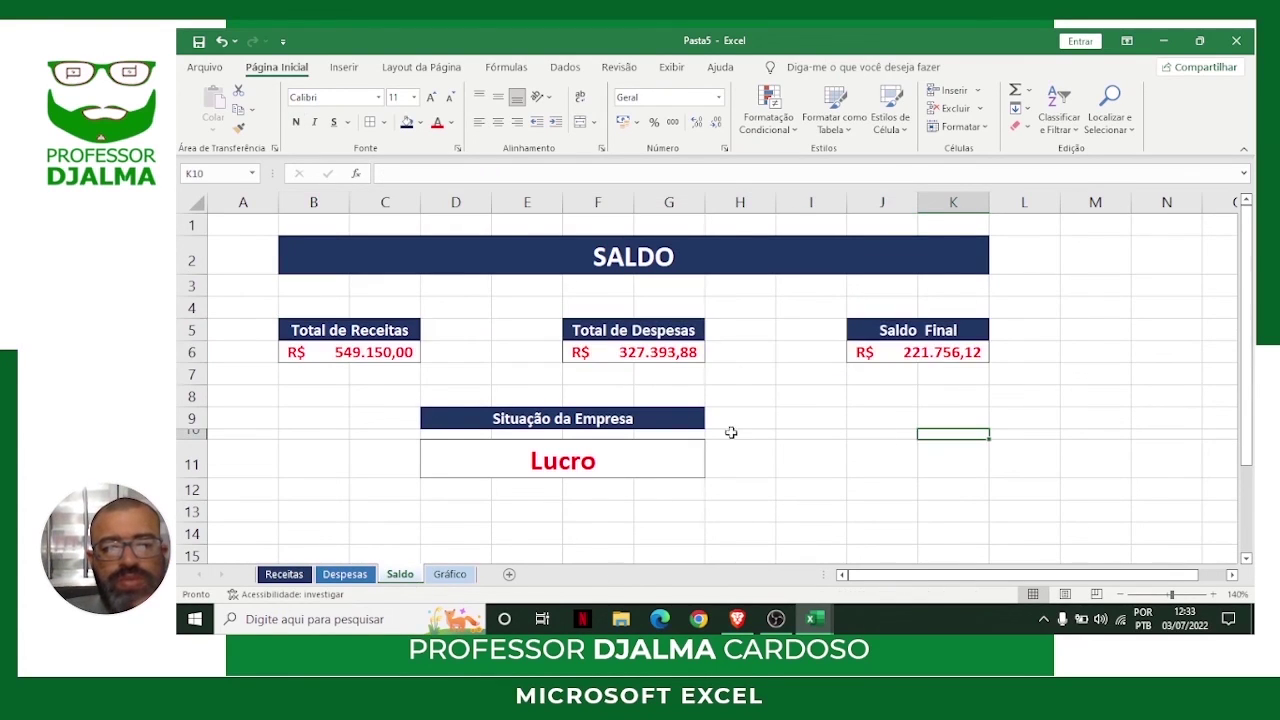
{"action": "left_click", "coordinate": [372, 355]}
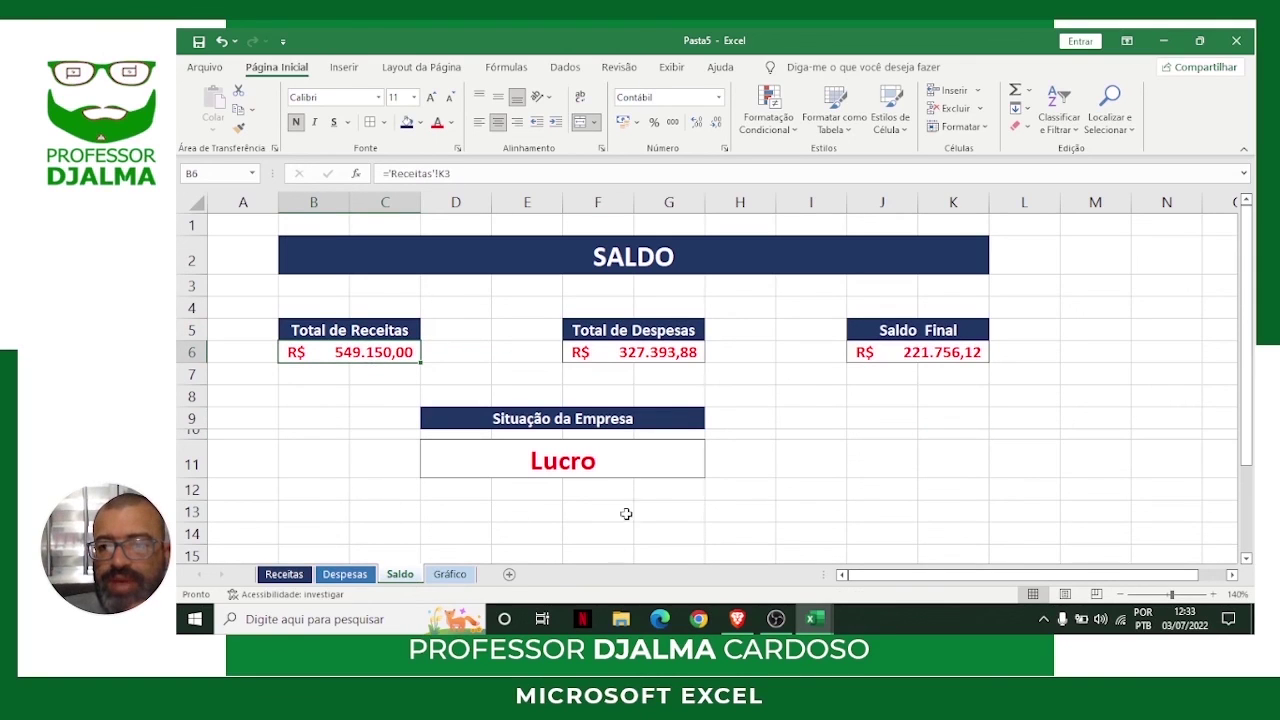
{"action": "left_click", "coordinate": [916, 351]}
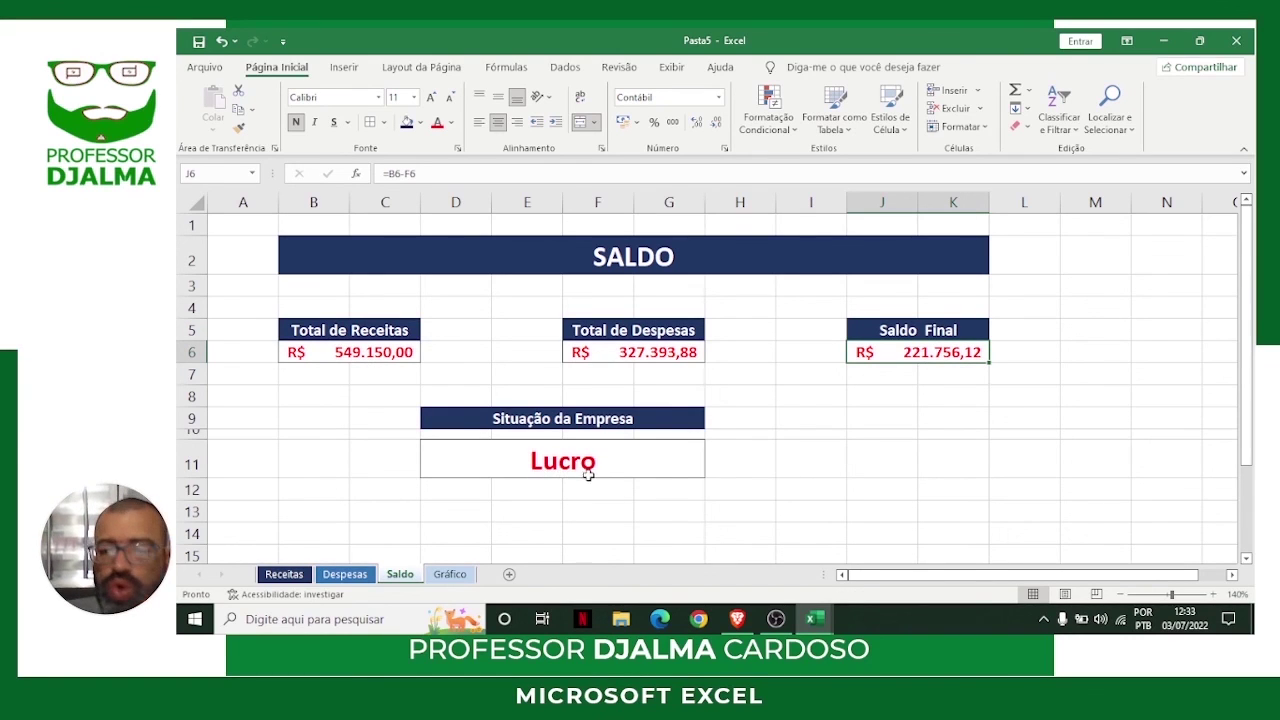
Examine the Total de Receitas, Total de Despesas and Saldo Final columns in the chart on the Gráfico sheet.
{"action": "left_click", "coordinate": [452, 575]}
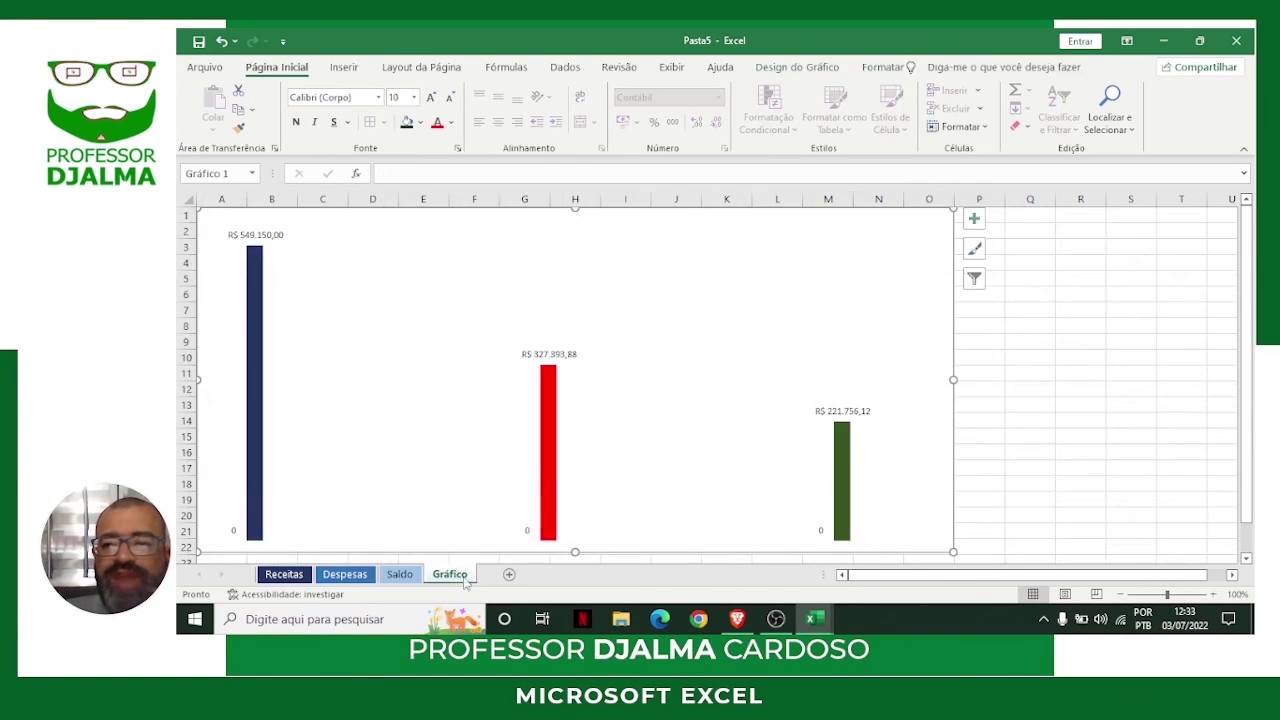
{"action": "mouse_move", "coordinate": [840, 522]}
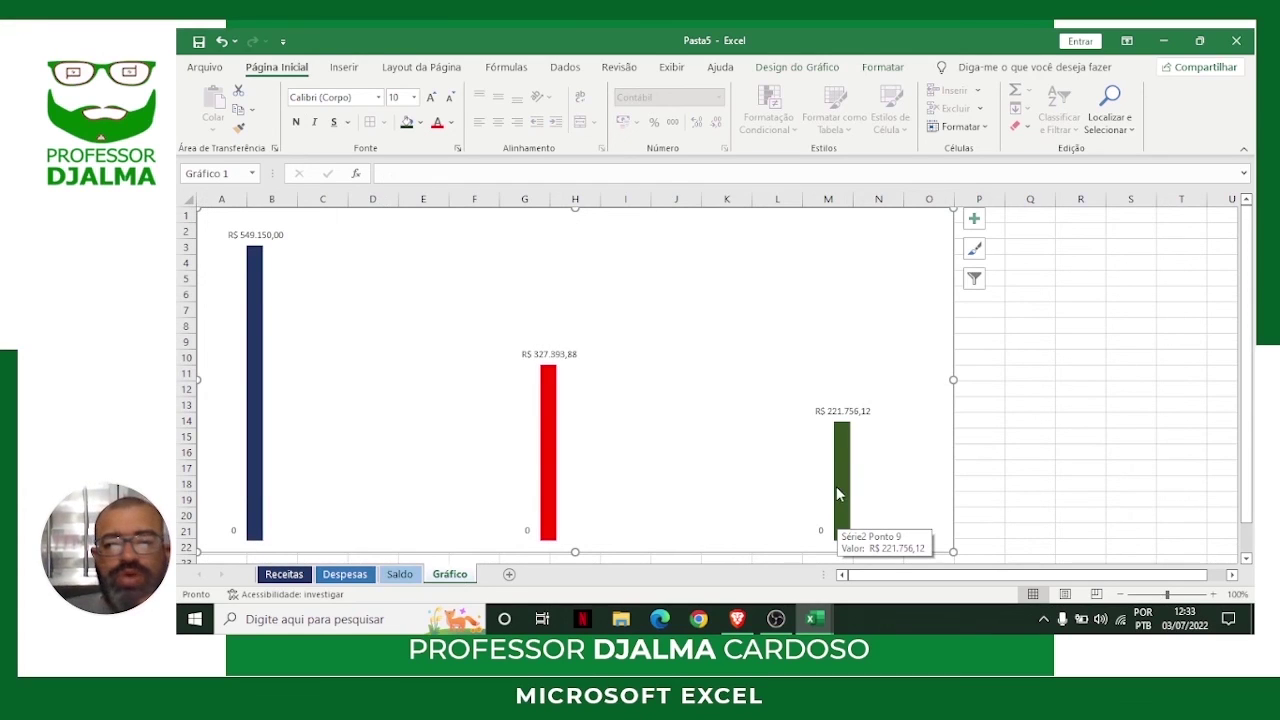
{"action": "left_click", "coordinate": [838, 485]}
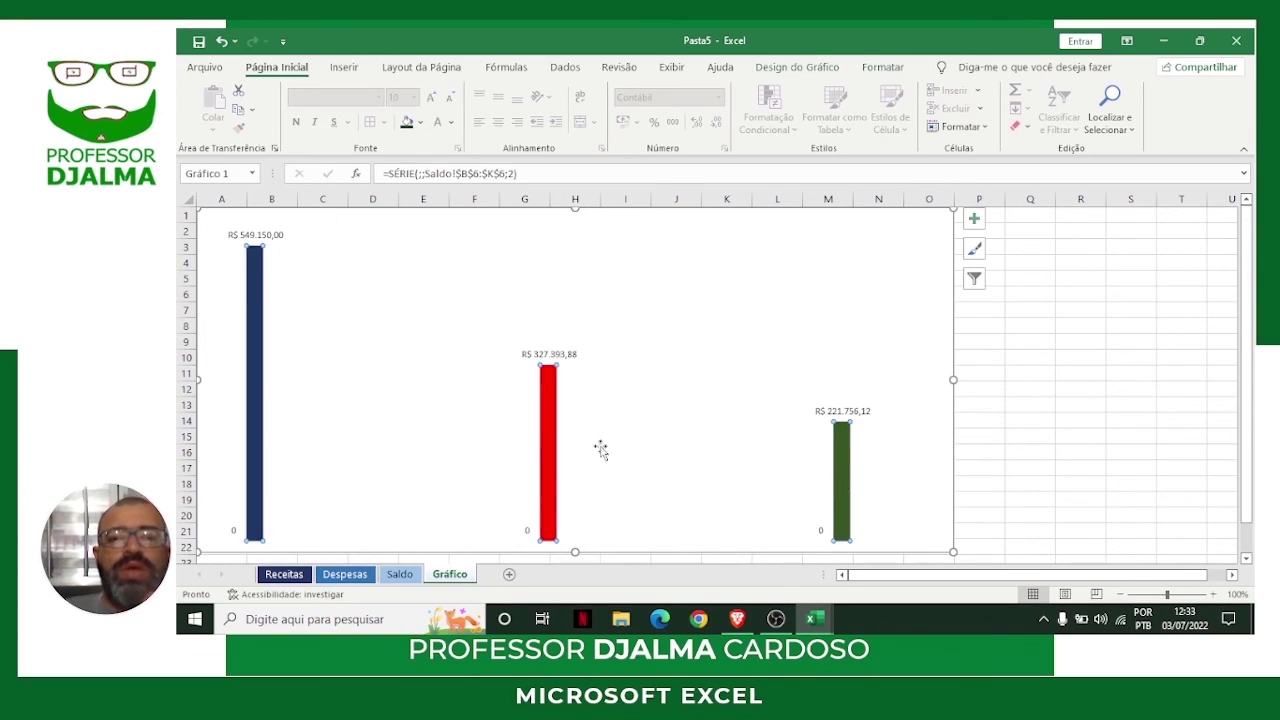
{"action": "mouse_move", "coordinate": [544, 459]}
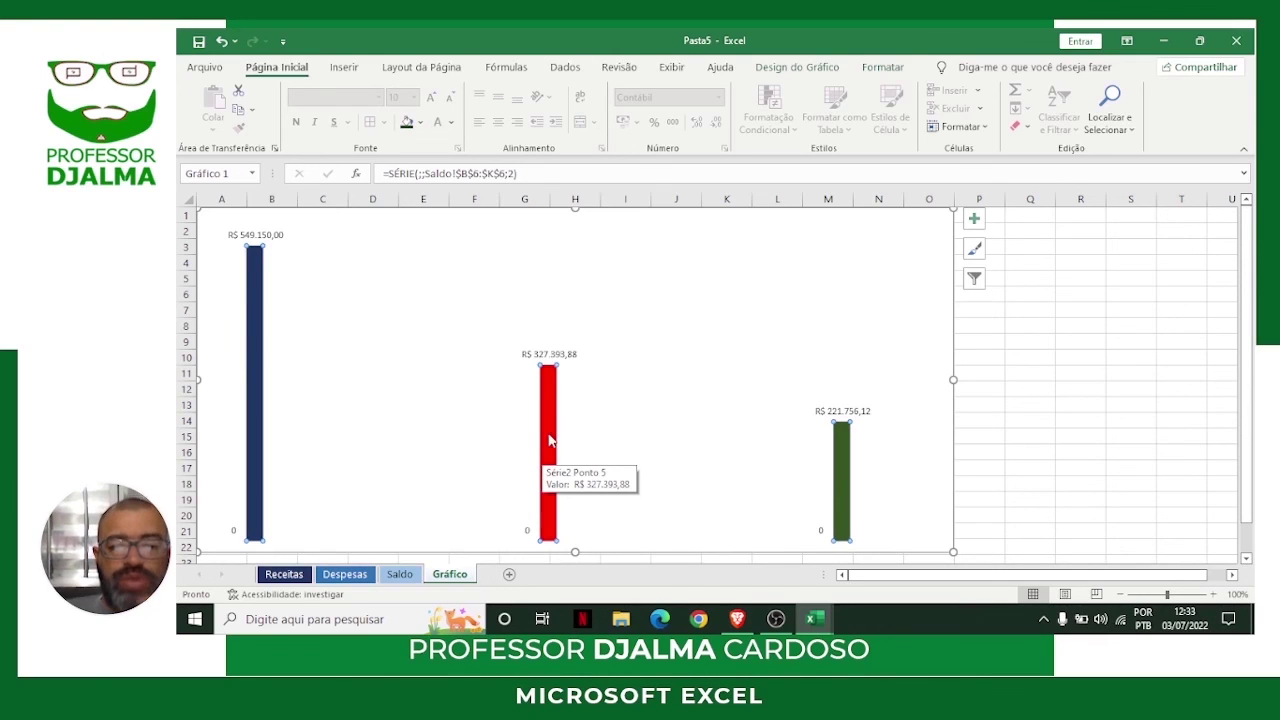
{"action": "mouse_move", "coordinate": [255, 281]}
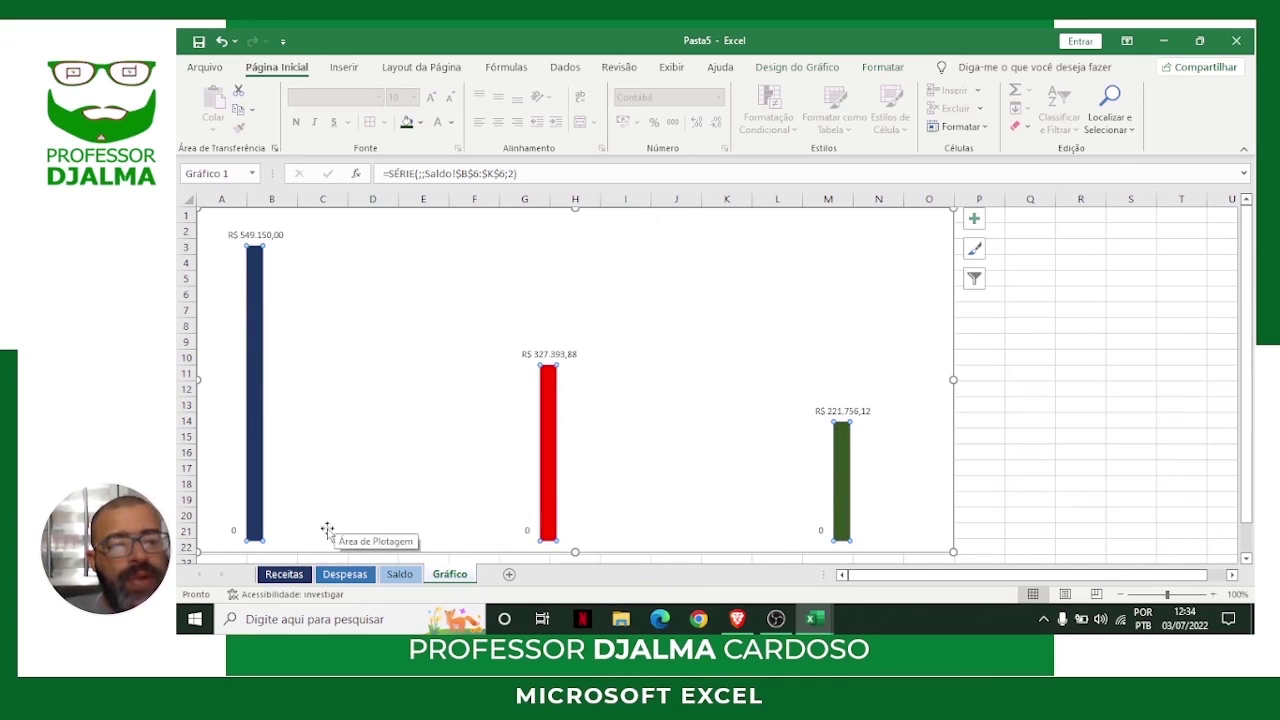
Review the Receitas, Despesas, Saldo and Gráfico sheets one after another.
{"action": "left_click", "coordinate": [286, 574]}
{"action": "left_click", "coordinate": [345, 575]}
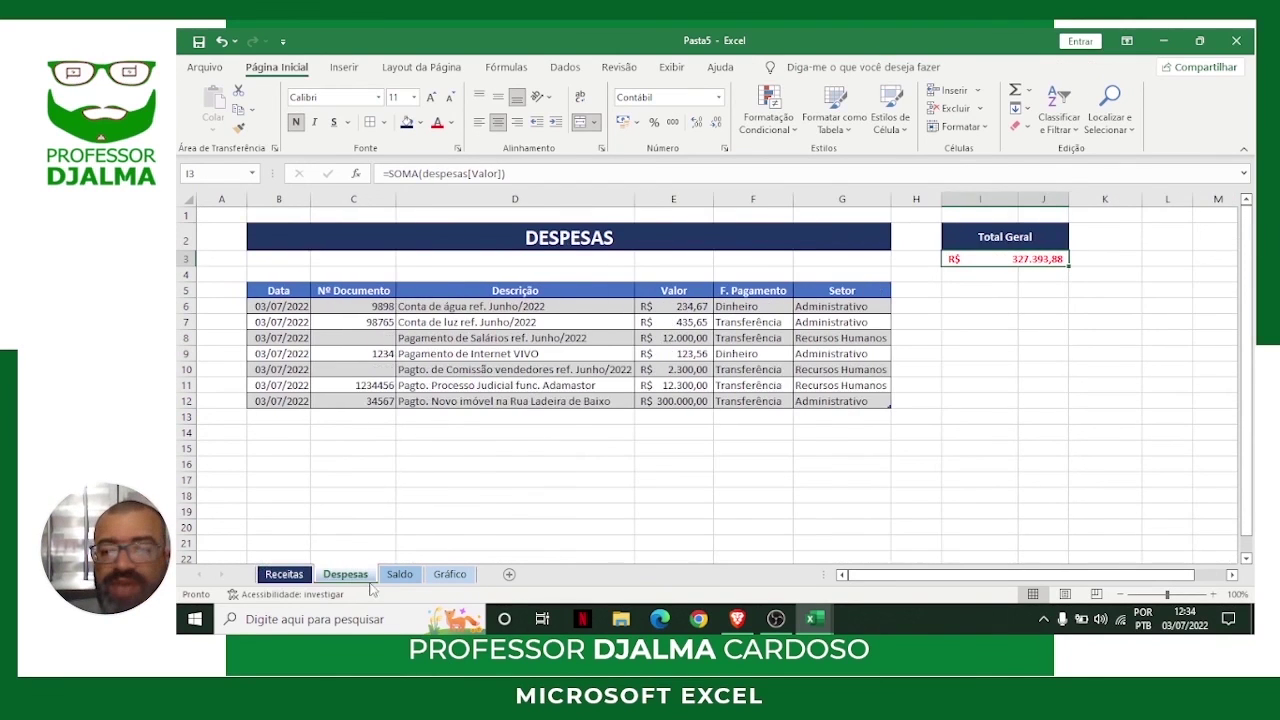
{"action": "left_click", "coordinate": [400, 575]}
{"action": "left_click", "coordinate": [450, 575]}
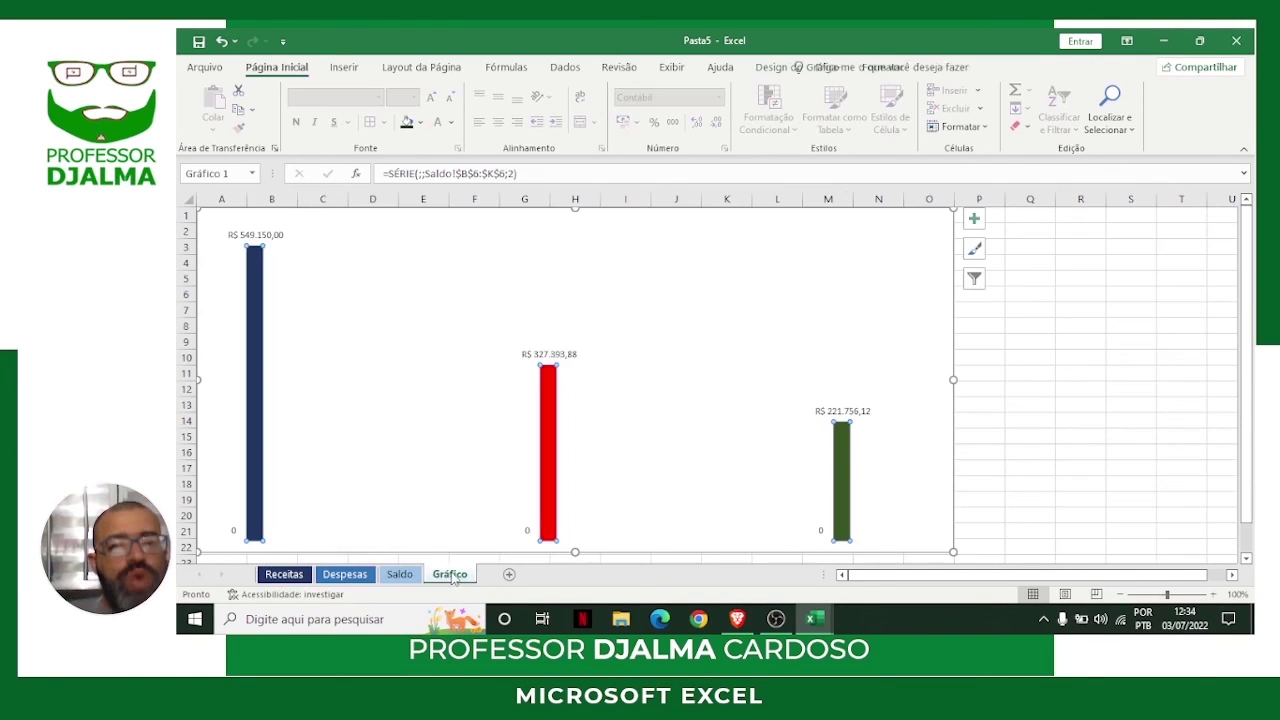
{"action": "left_click", "coordinate": [400, 575]}
{"action": "left_click", "coordinate": [346, 575]}
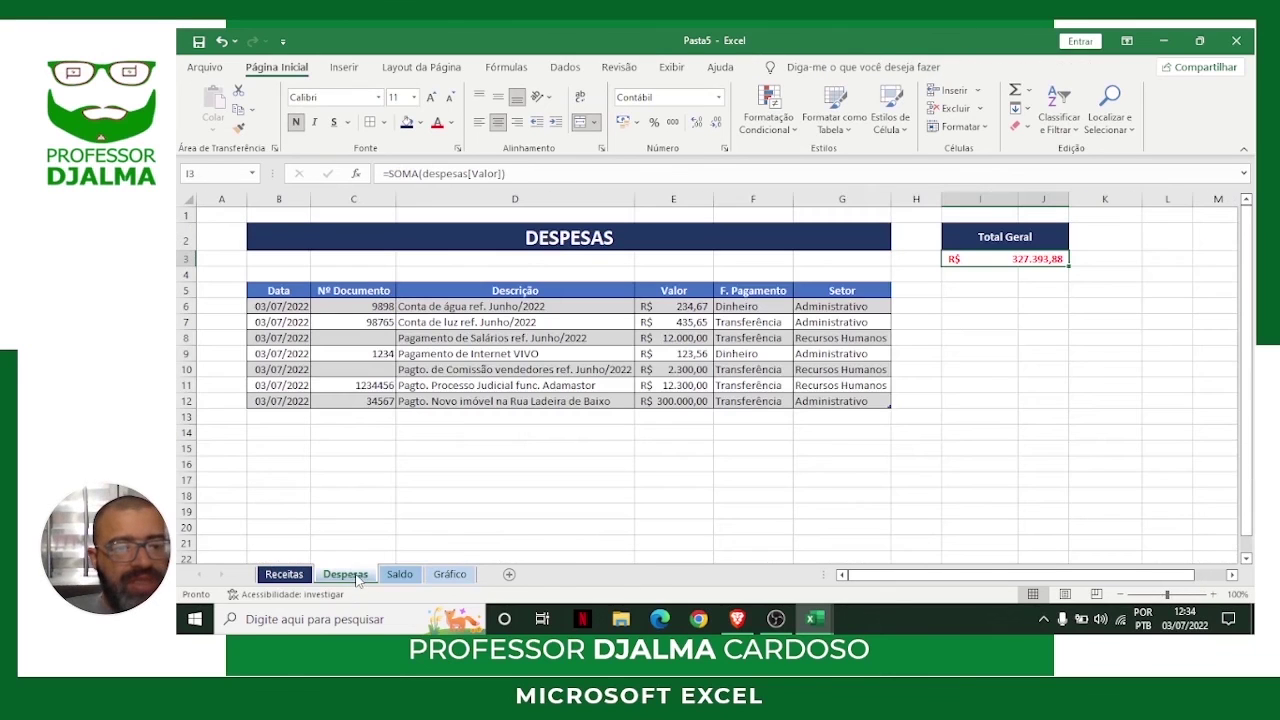
{"action": "left_click", "coordinate": [285, 575]}
{"action": "left_click", "coordinate": [345, 575]}
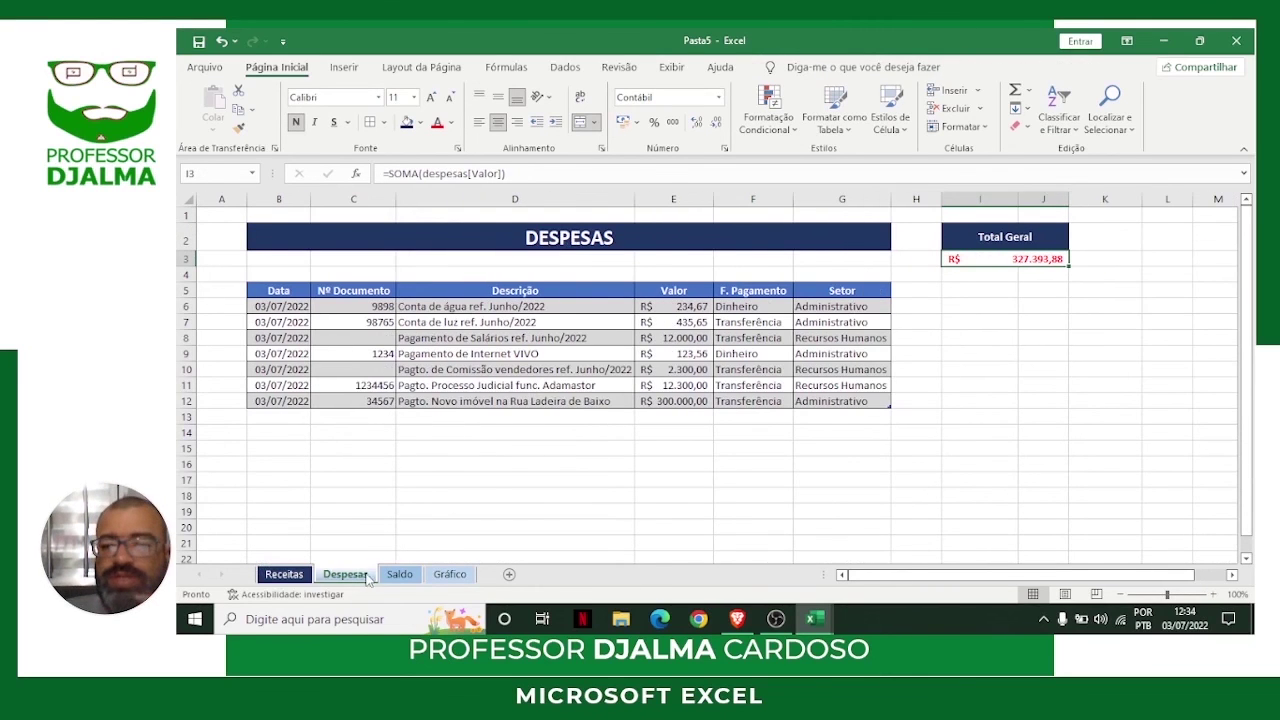
{"action": "left_click", "coordinate": [400, 575]}
{"action": "left_click", "coordinate": [450, 575]}
{"action": "left_click", "coordinate": [400, 575]}
{"action": "left_click", "coordinate": [346, 575]}
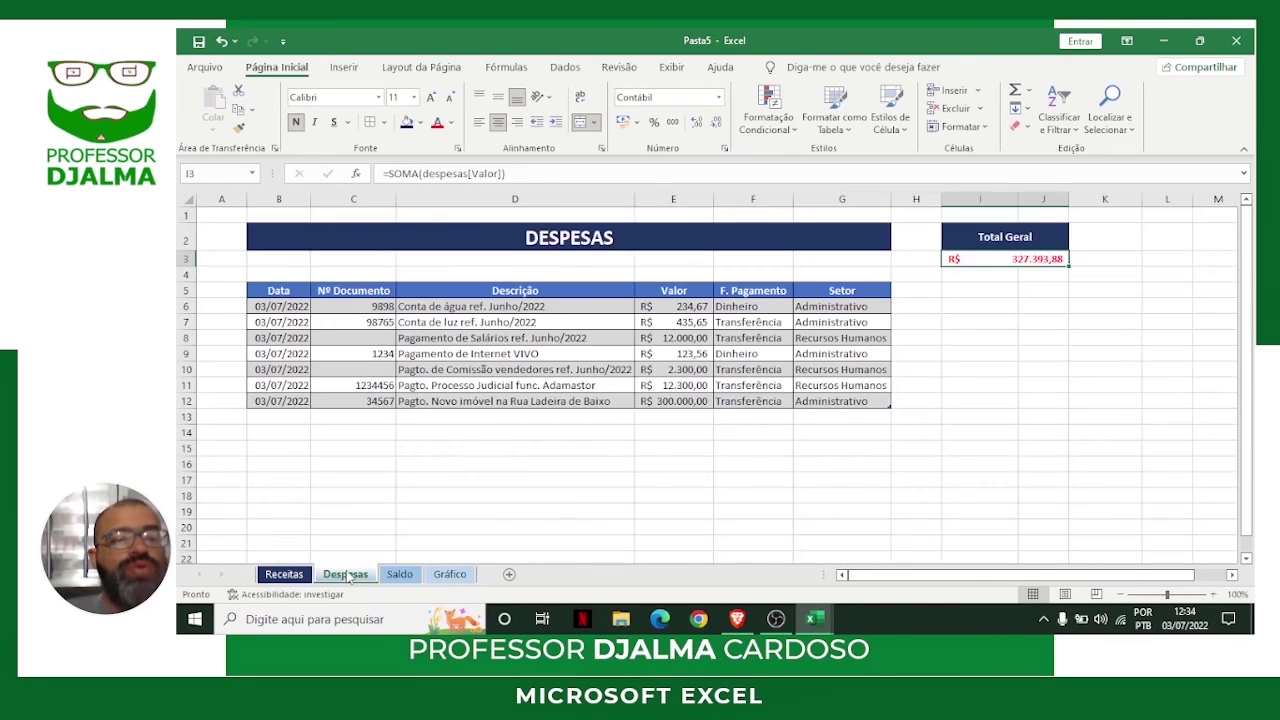
{"action": "left_click", "coordinate": [285, 575]}
{"action": "left_click", "coordinate": [400, 575]}
{"action": "left_click", "coordinate": [450, 575]}
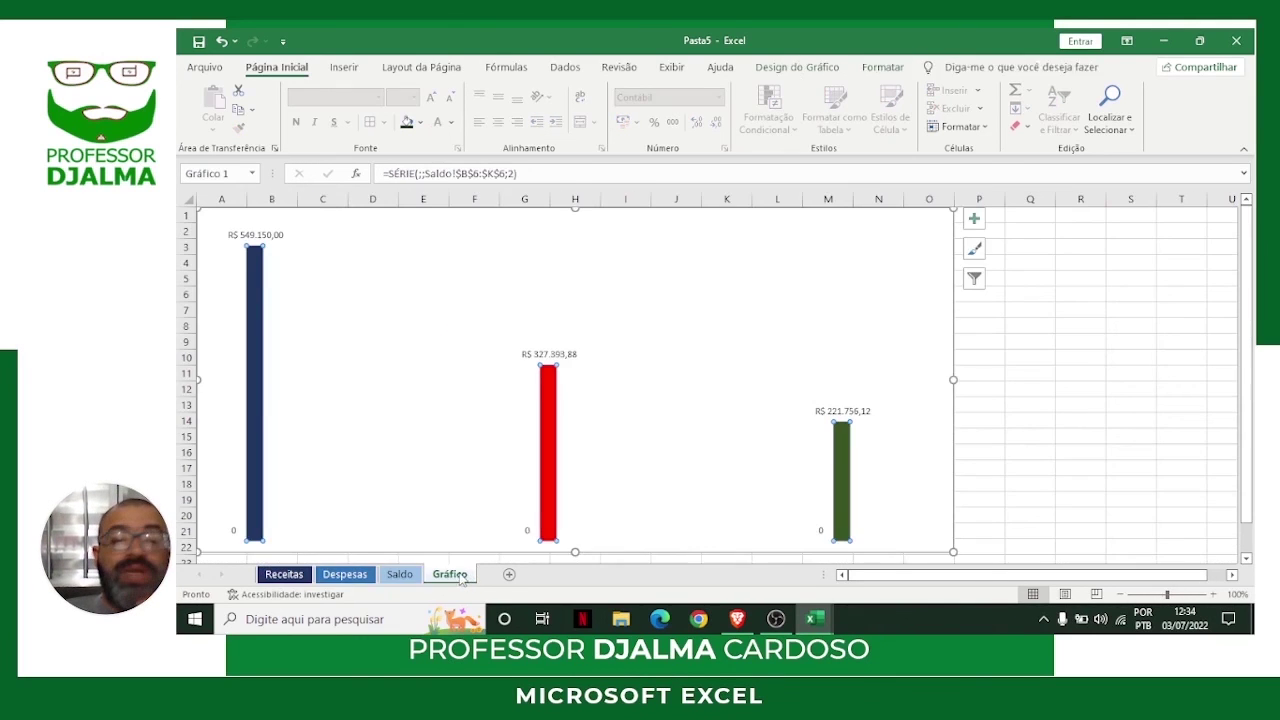
{"action": "left_click", "coordinate": [400, 575]}
{"action": "left_click", "coordinate": [345, 575]}
{"action": "left_click", "coordinate": [303, 576]}
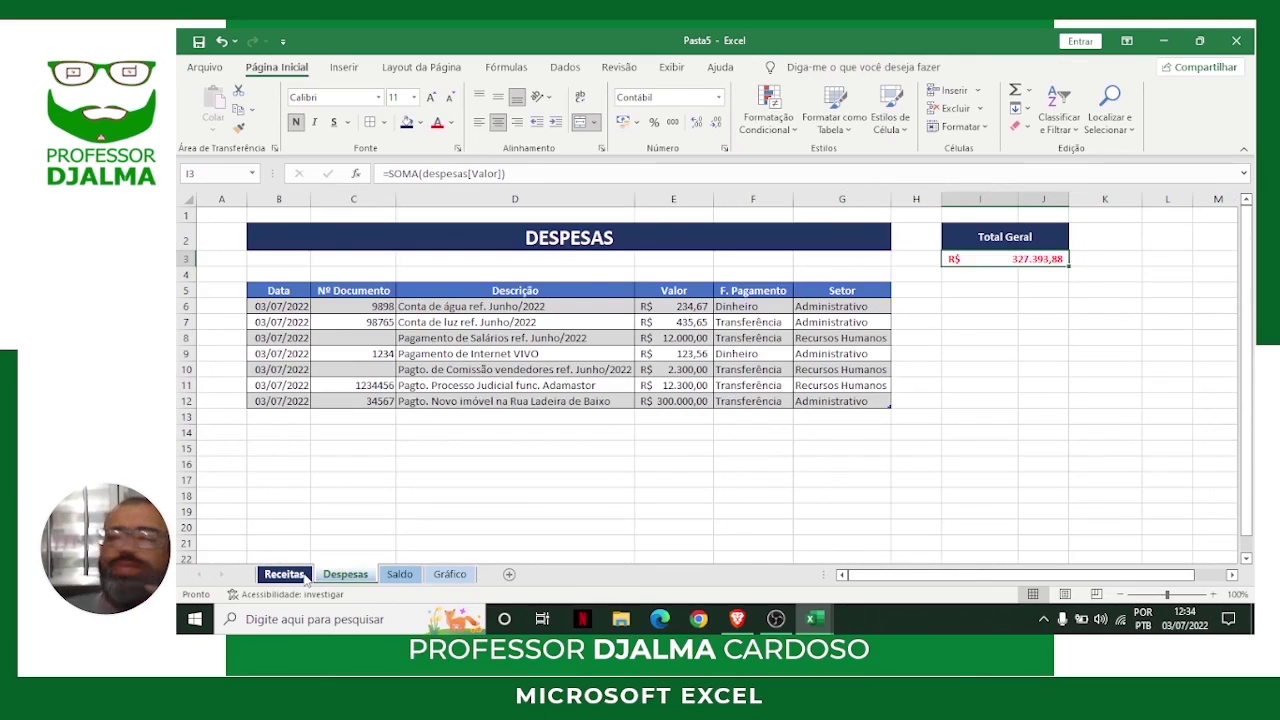
{"action": "left_click", "coordinate": [345, 575]}
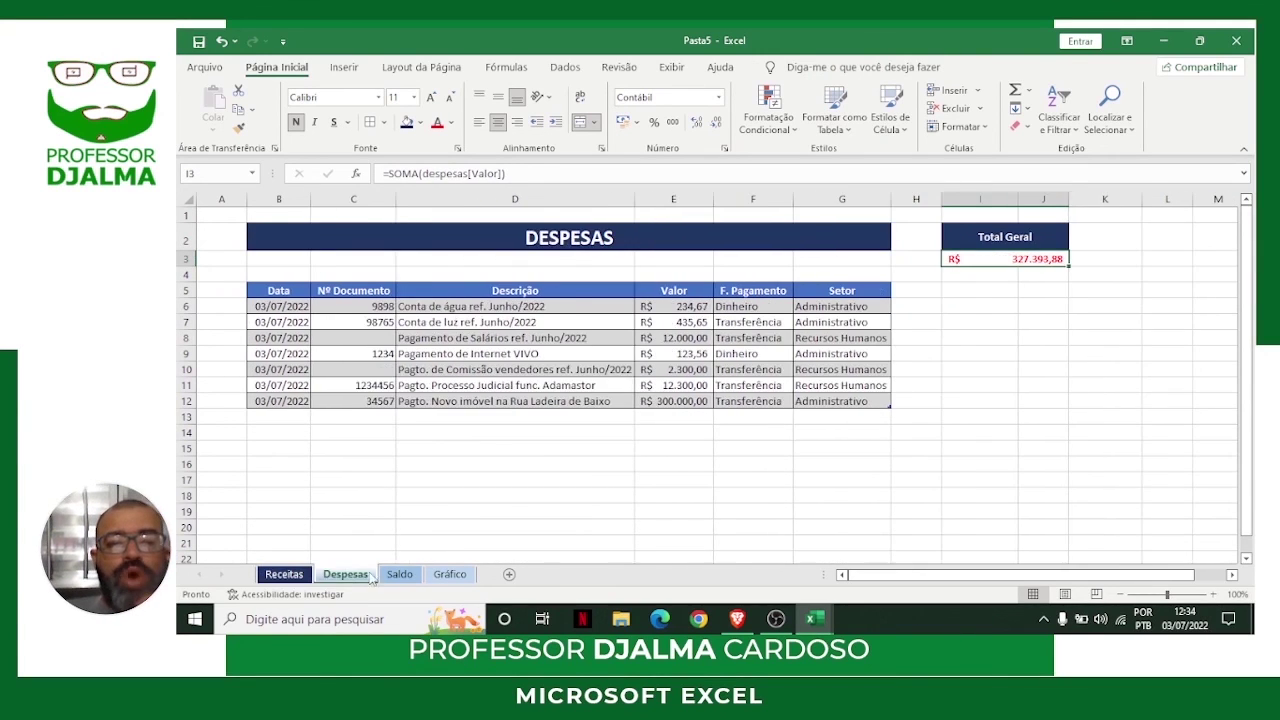
{"action": "left_click", "coordinate": [400, 575]}
{"action": "left_click", "coordinate": [450, 575]}
{"action": "left_click", "coordinate": [400, 575]}
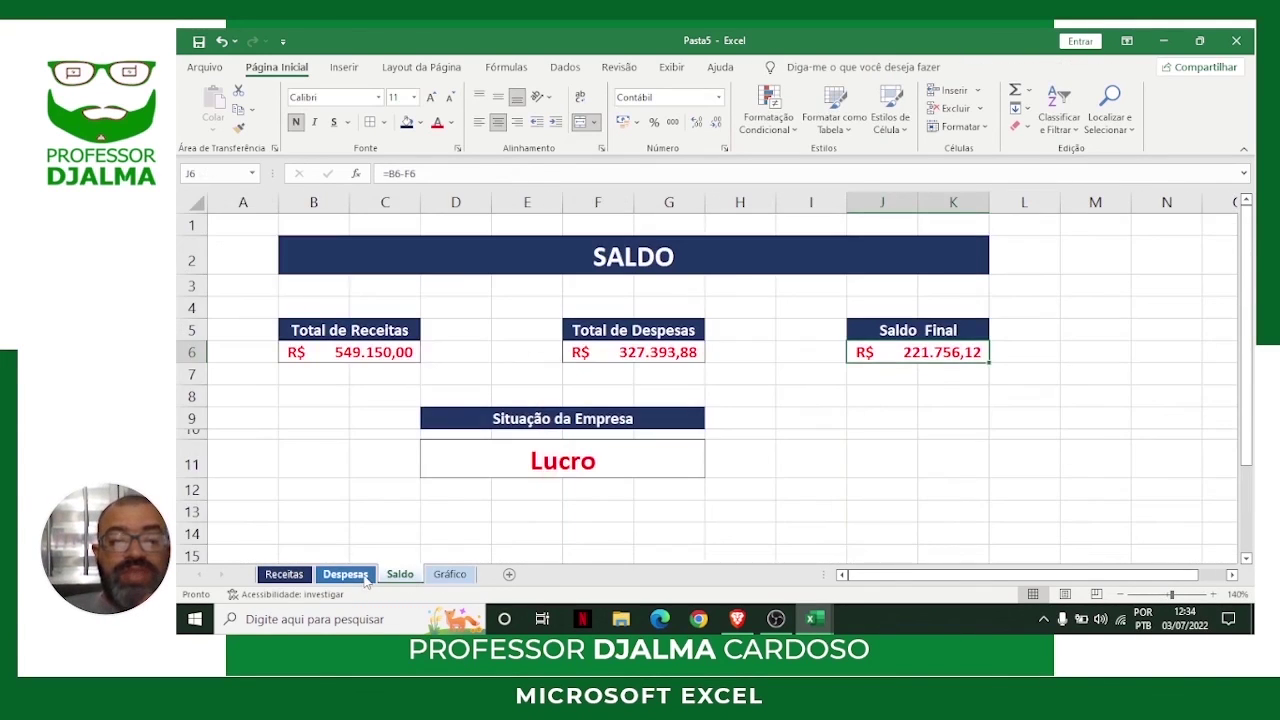
{"action": "left_click", "coordinate": [345, 575]}
{"action": "left_click", "coordinate": [300, 576]}
{"action": "left_click", "coordinate": [343, 576]}
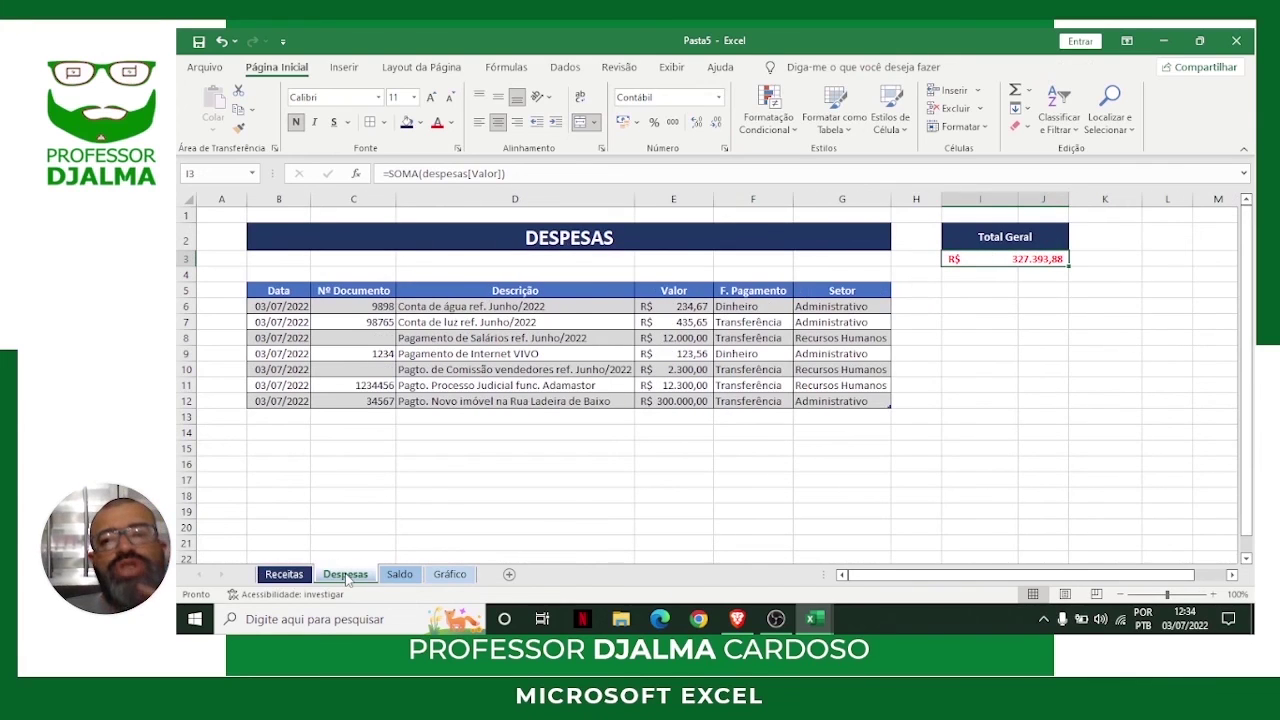
{"action": "left_click", "coordinate": [400, 575]}
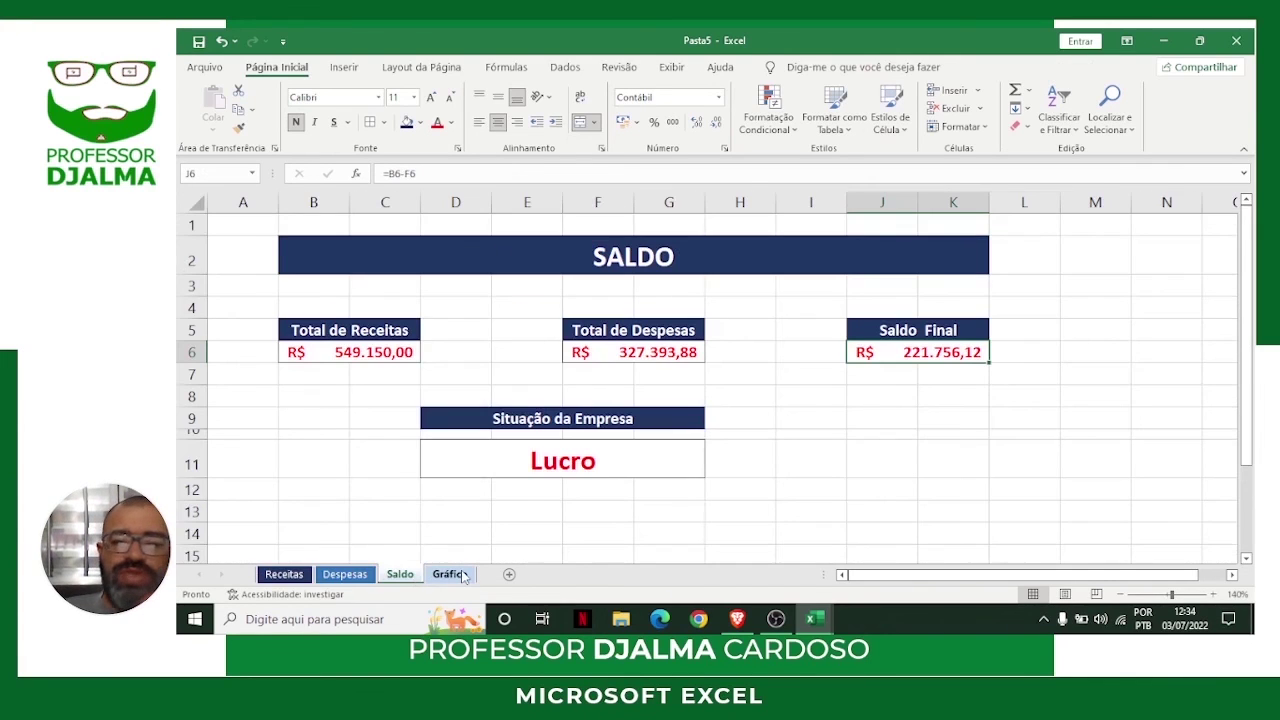